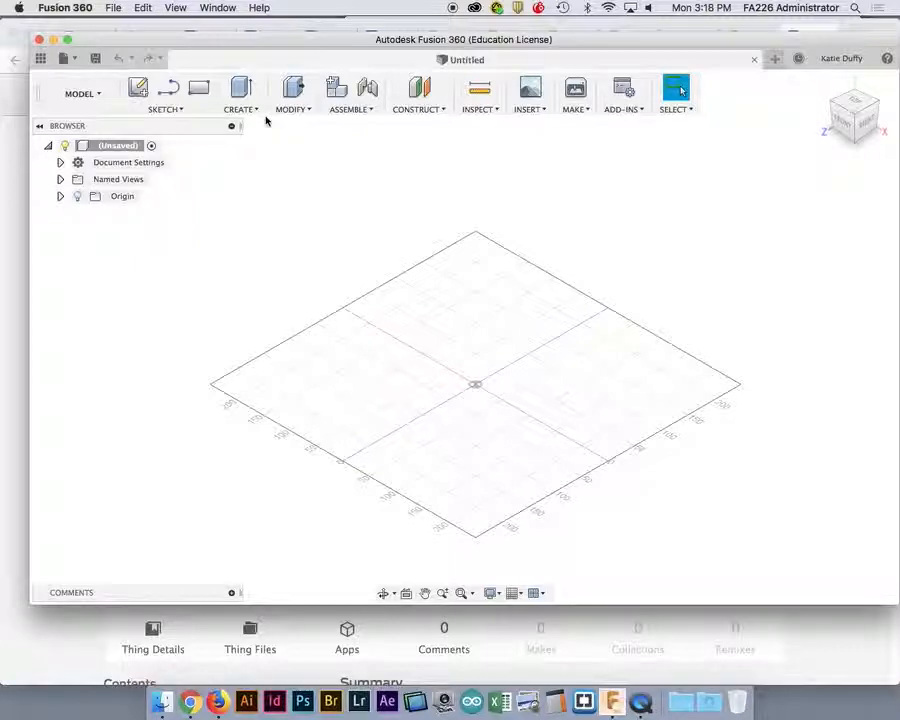
Draw a box on the ground plane from the origin, about 75 mm long, 100 mm wide and 100 mm high.
scroll(389, 261, down, 3)
scroll(390, 264, up, 5)
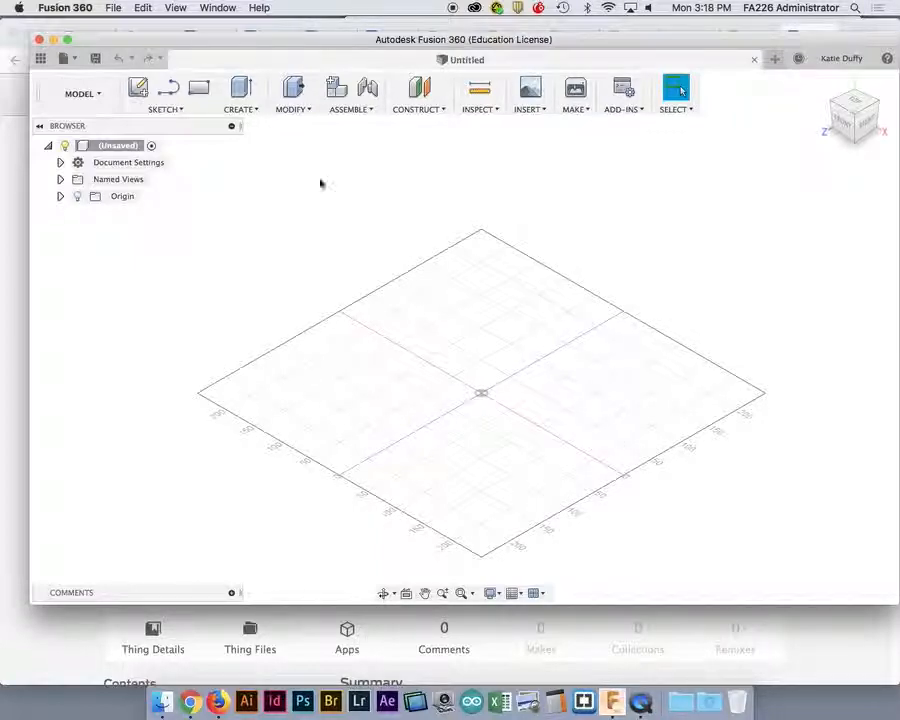
click(246, 109)
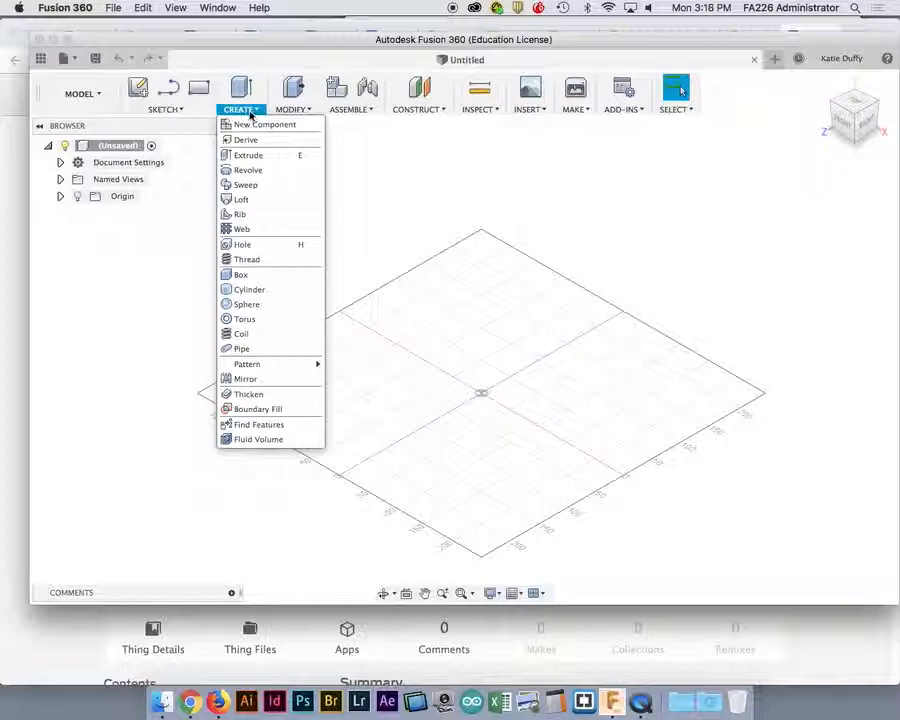
click(272, 275)
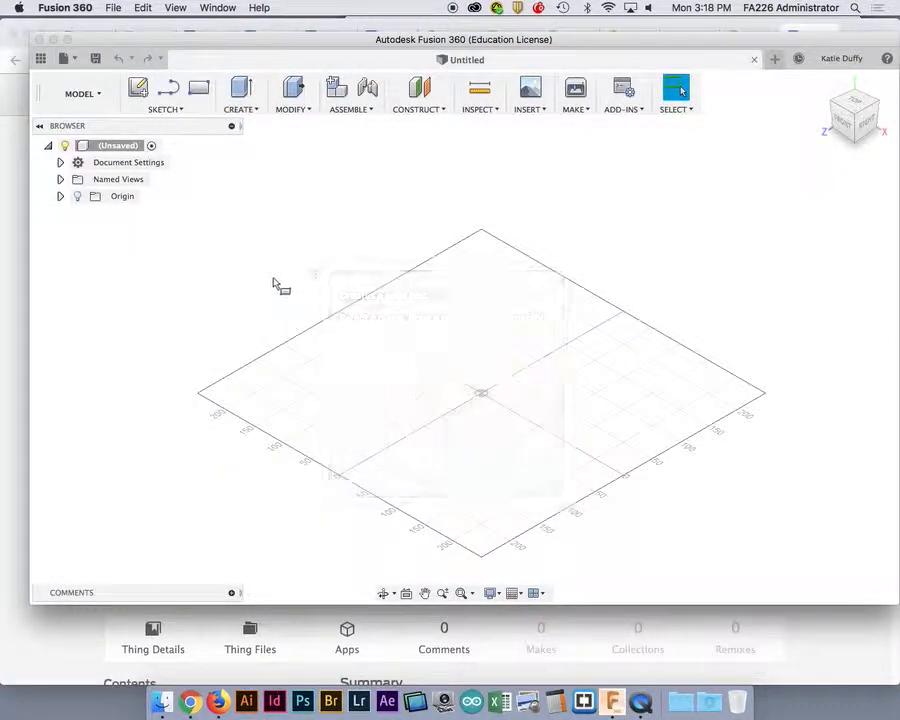
click(500, 424)
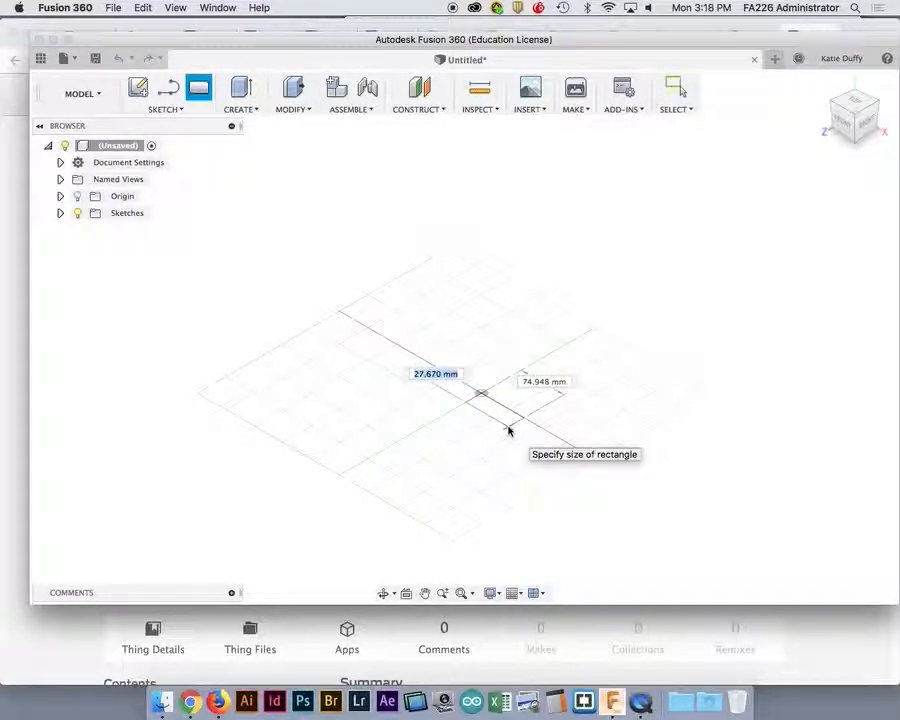
text(0)
key(Tab)
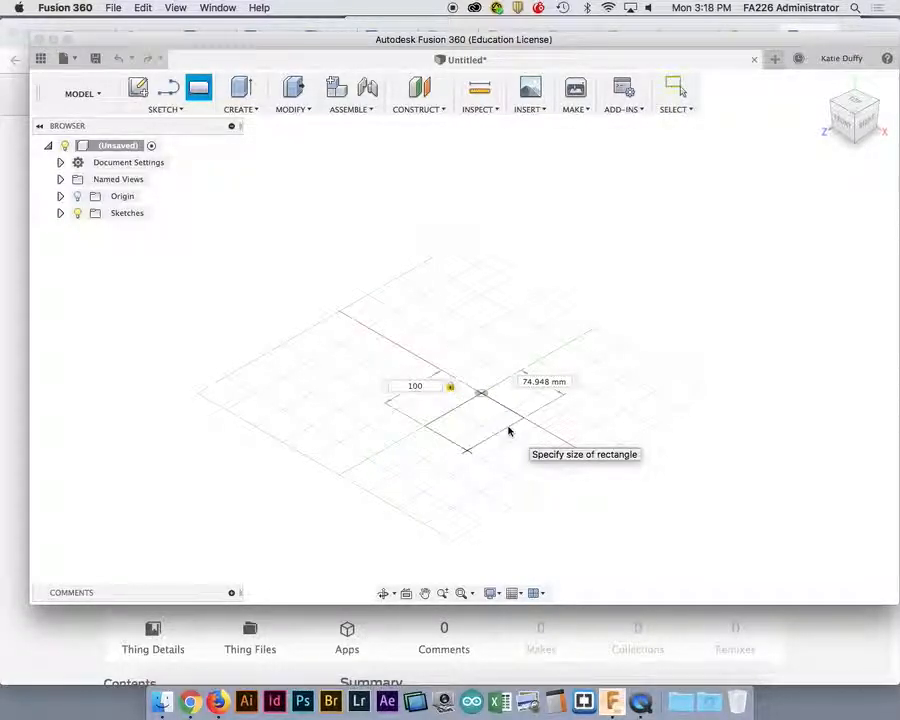
key(Tab)
key(Return)
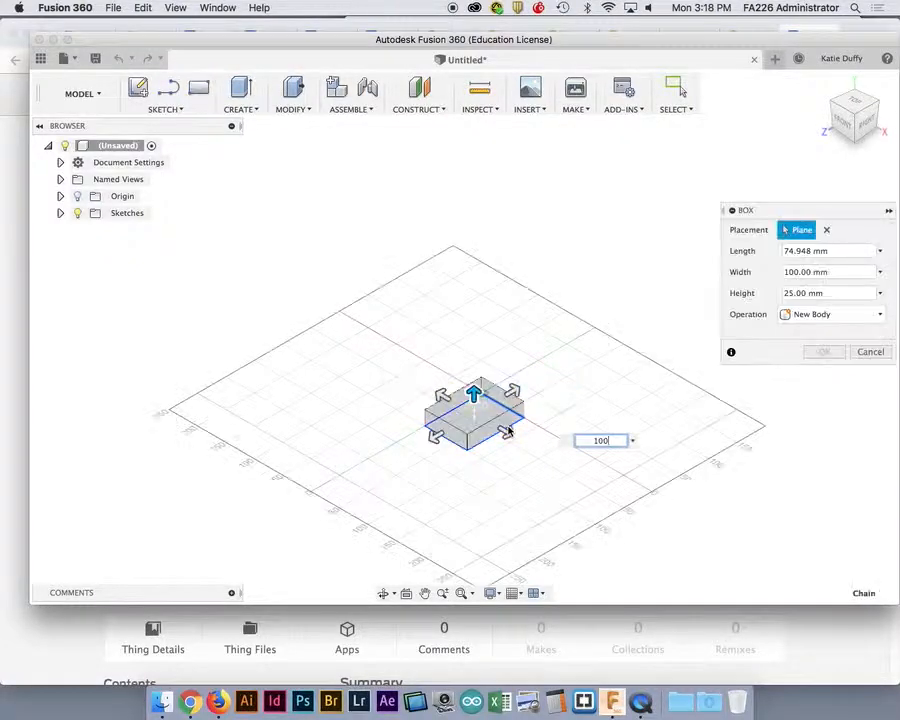
text(100)
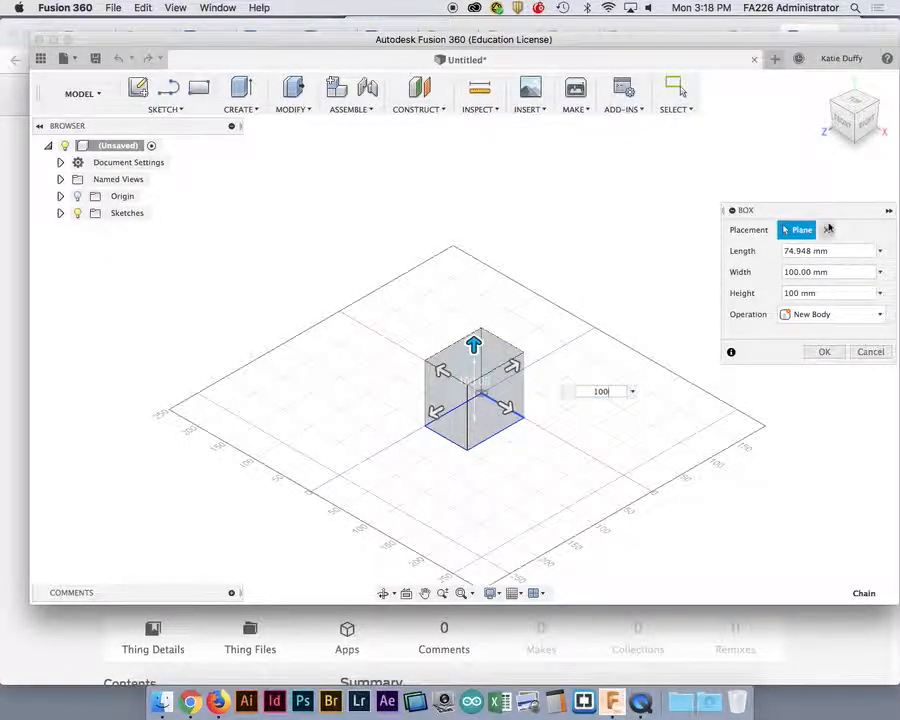
Set the box's length to 100 mm and create it as a new body.
click(806, 250)
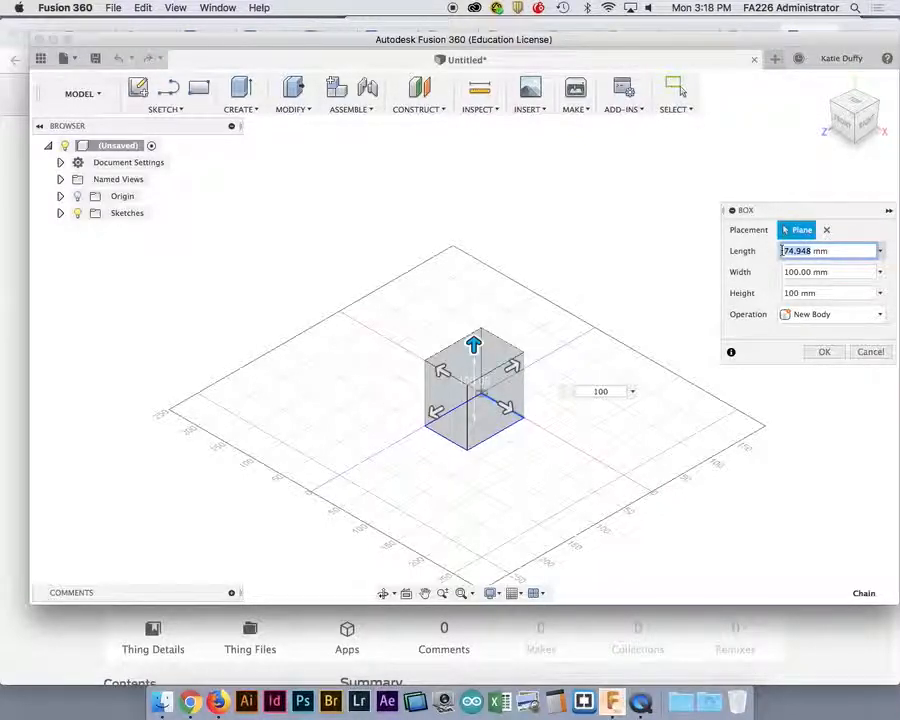
text(100)
key(Tab)
click(797, 272)
click(823, 351)
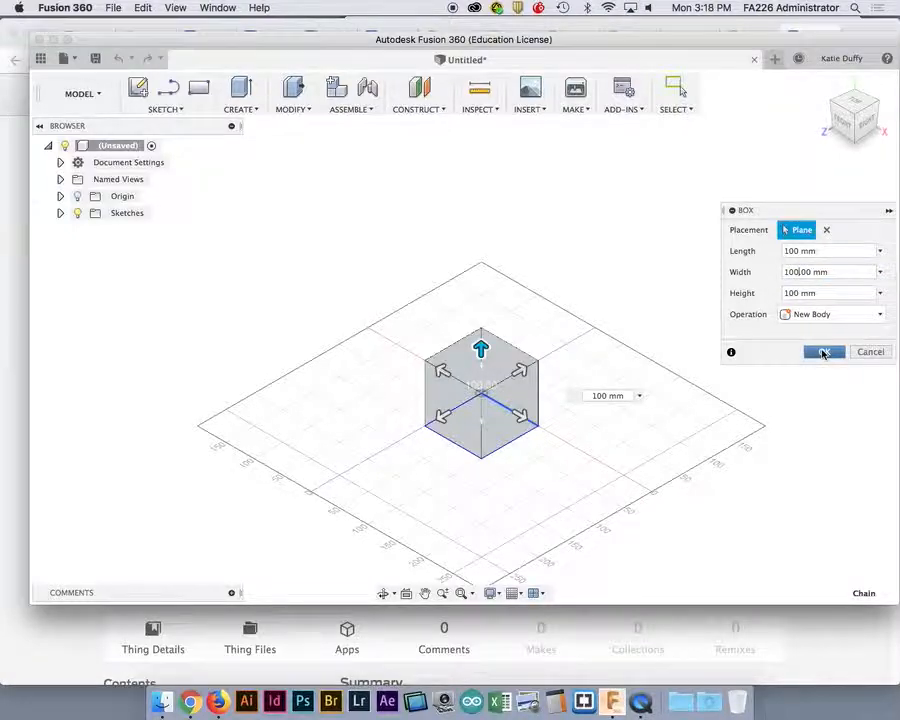
Open the appearance settings for the cube and expand the Plastic materials in the library.
click(474, 405)
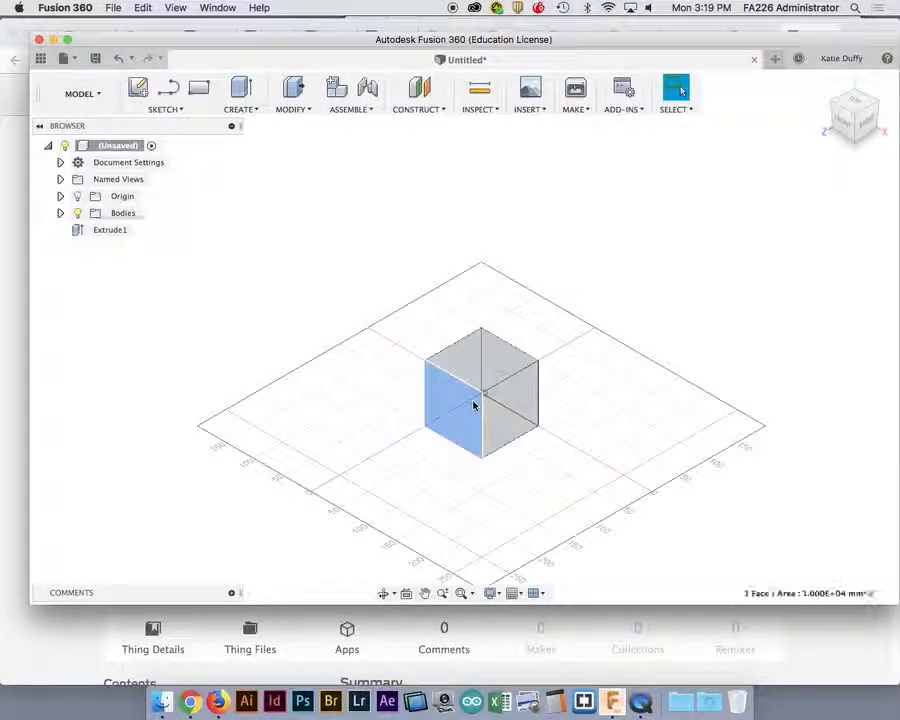
right_click(474, 405)
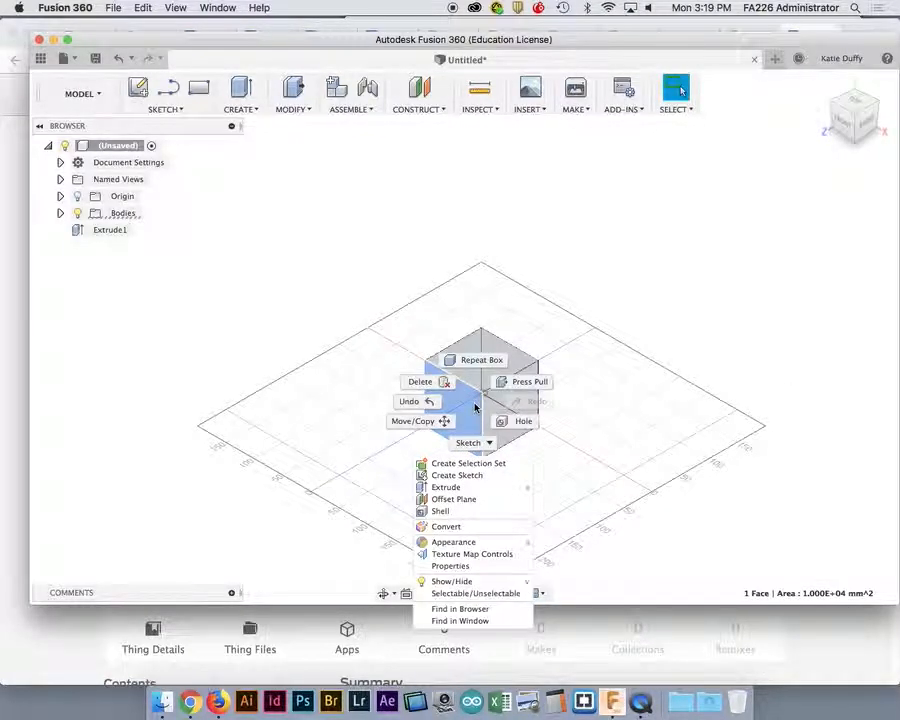
click(493, 542)
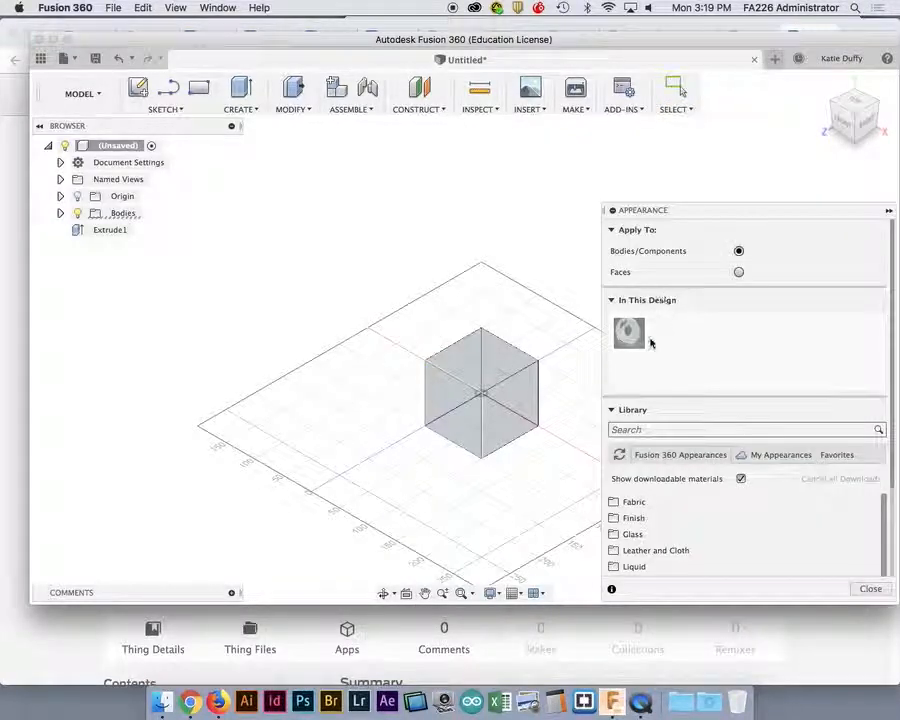
scroll(666, 545, down, 5)
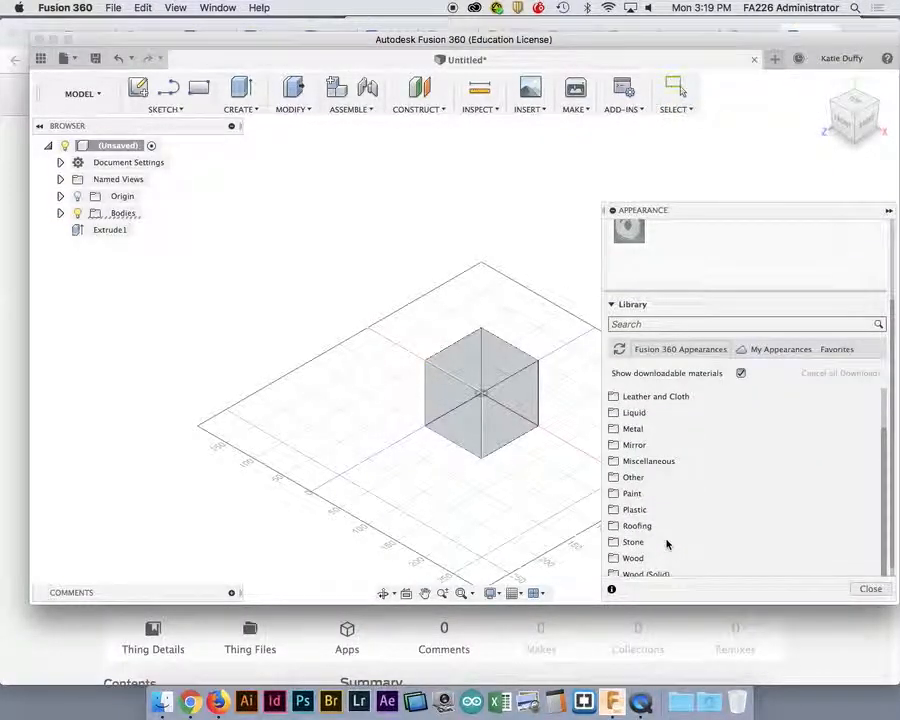
click(614, 505)
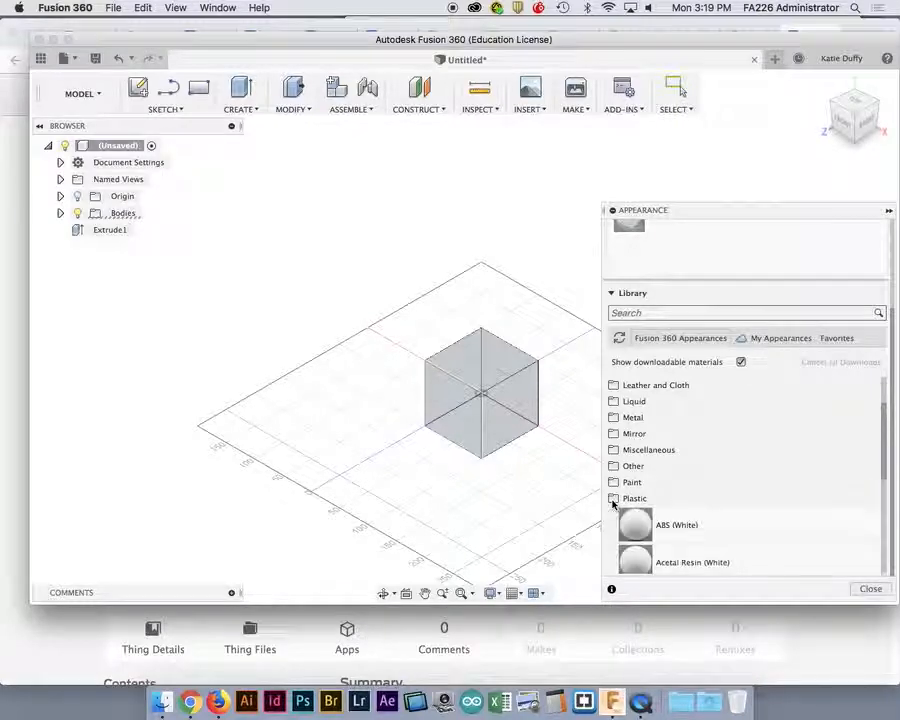
scroll(655, 517, down, 5)
scroll(655, 517, up, 2)
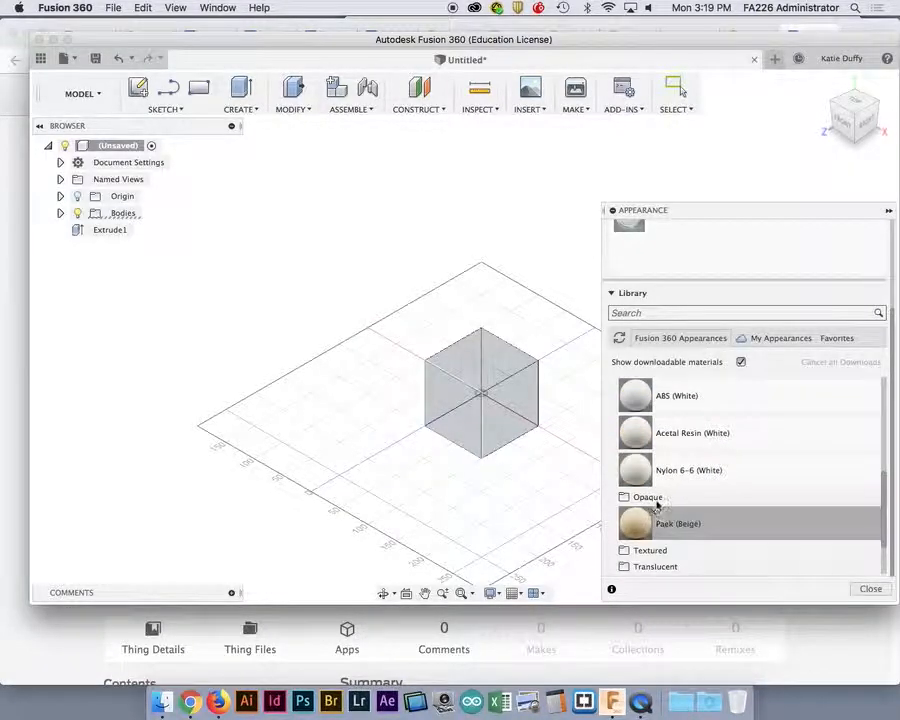
scroll(658, 506, down, 2)
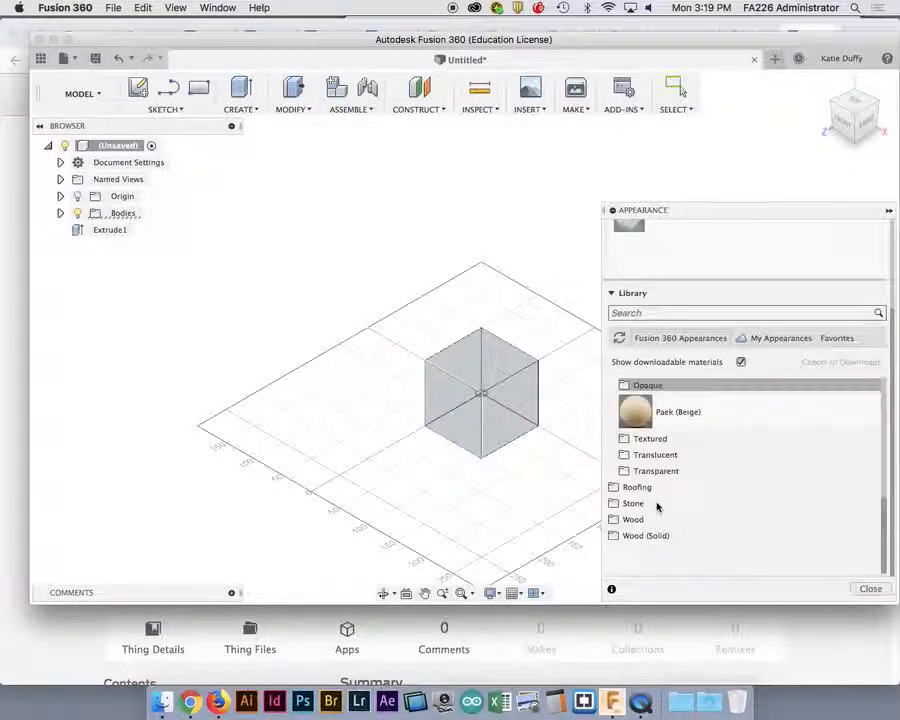
Apply the transparent plastic Phenolic (Amber) to the cube.
click(626, 438)
scroll(682, 470, down, 3)
scroll(682, 470, down, 2)
scroll(680, 467, up, 10)
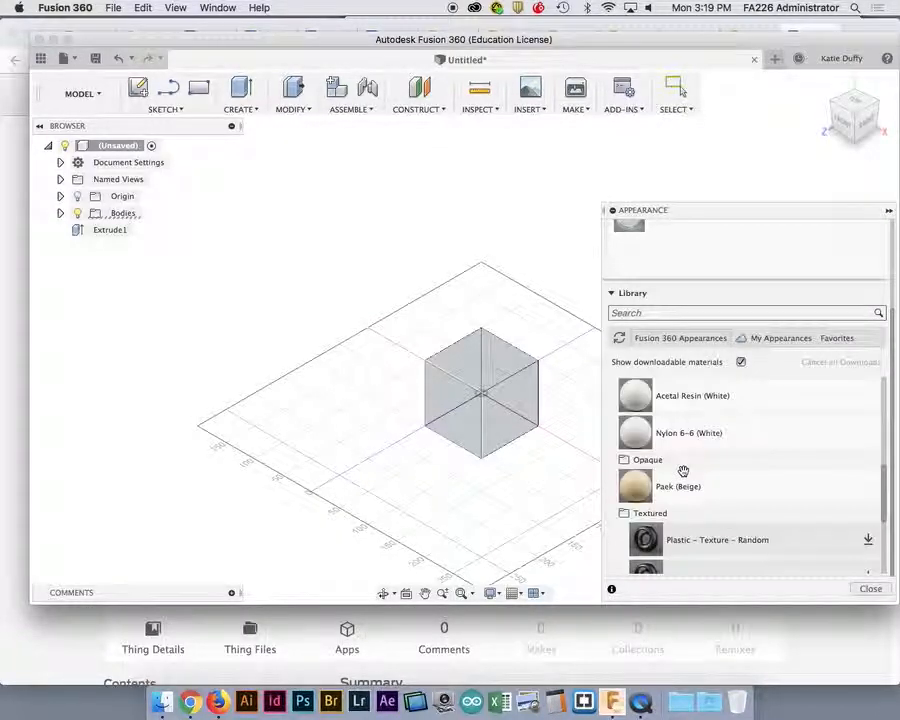
scroll(640, 530, down, 10)
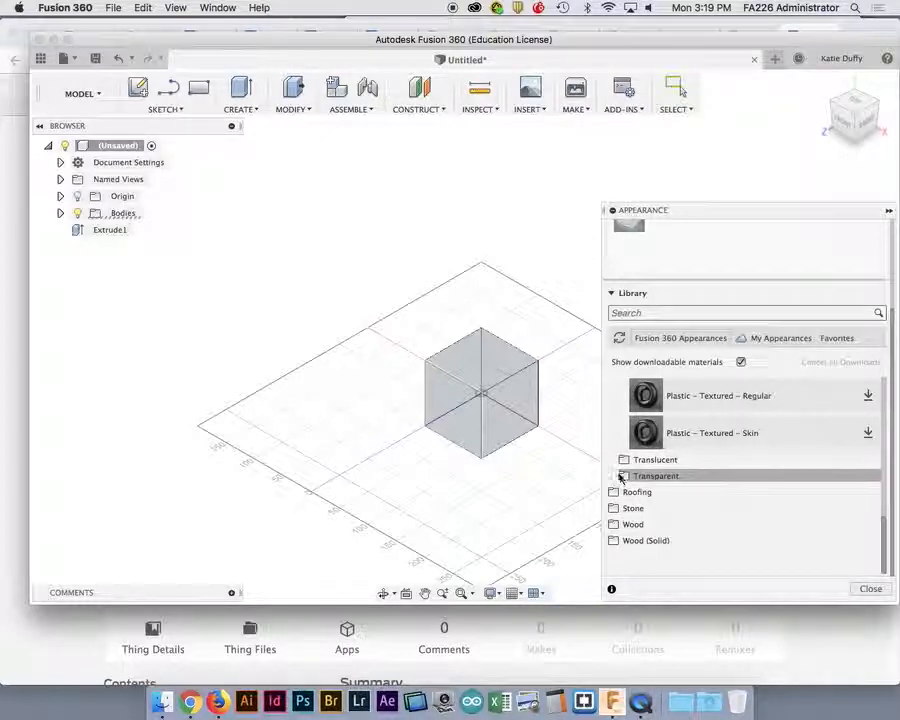
scroll(623, 476, down, 5)
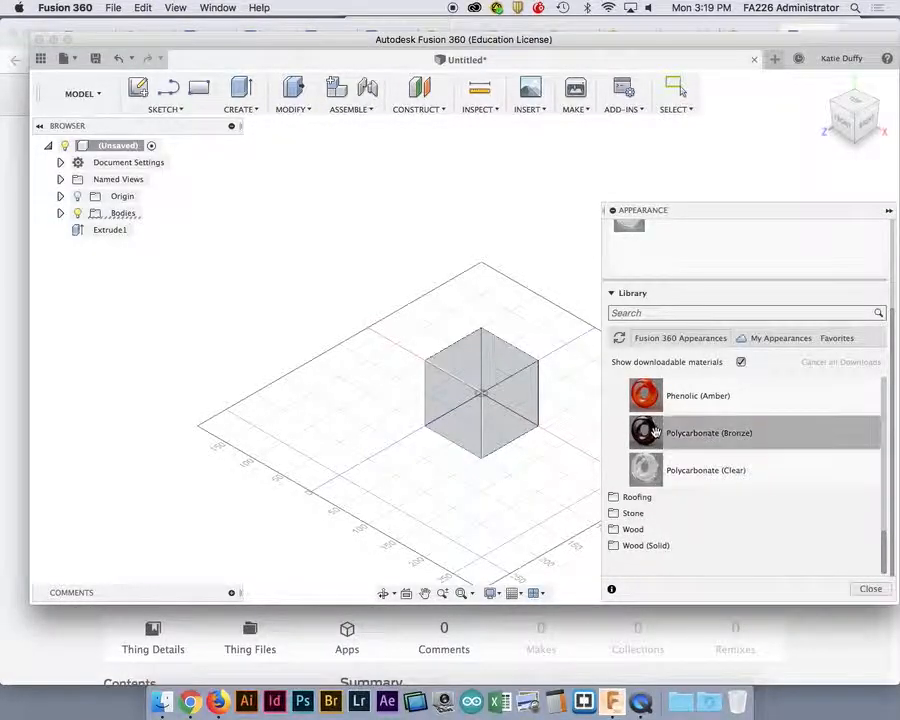
drag(645, 395, 455, 408)
click(454, 408)
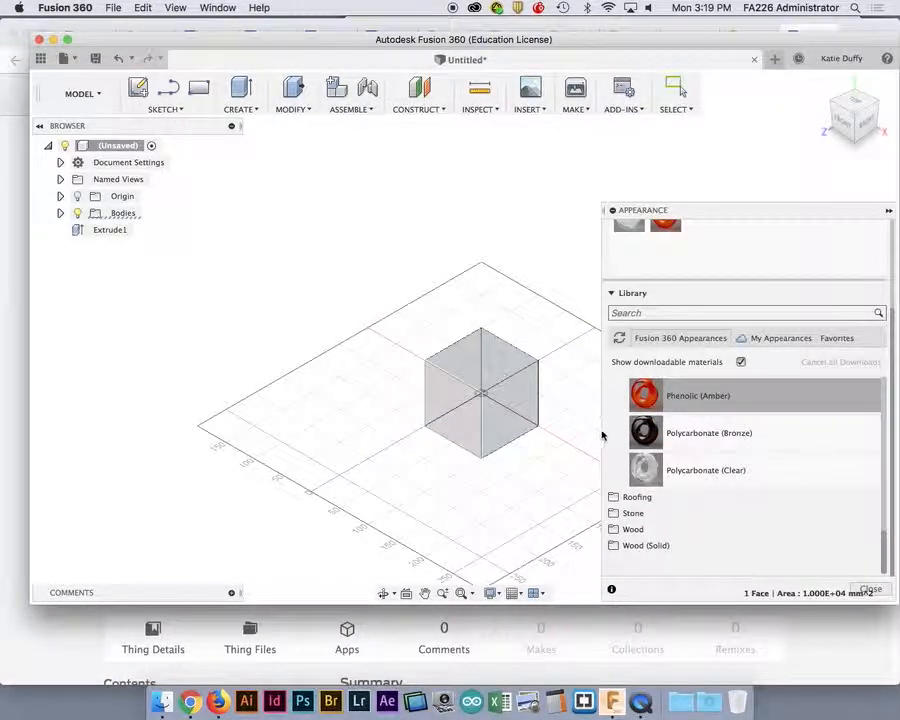
Apply Plastic - Matte (Green) to the whole cube, removing appearances applied to faces, and close the appearance settings.
scroll(648, 437, up, 10)
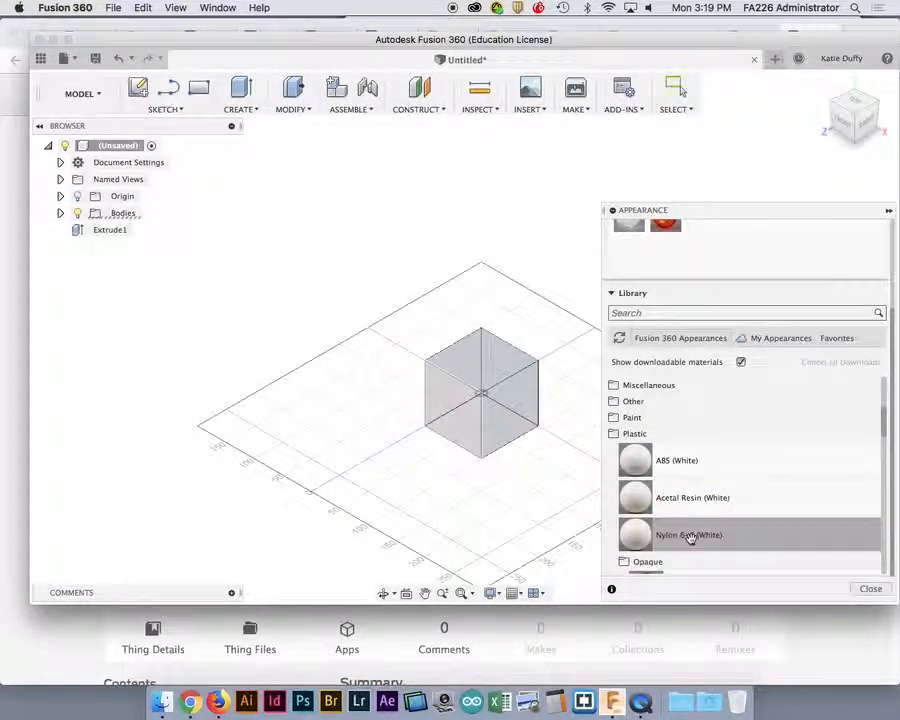
scroll(688, 536, down, 6)
scroll(645, 465, down, 5)
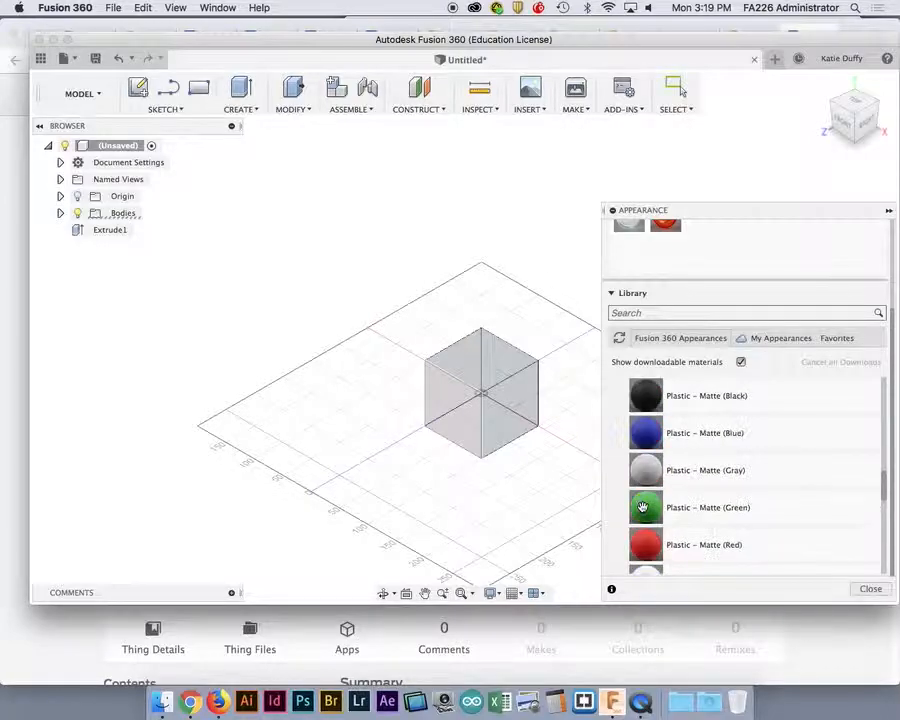
drag(650, 415, 510, 365)
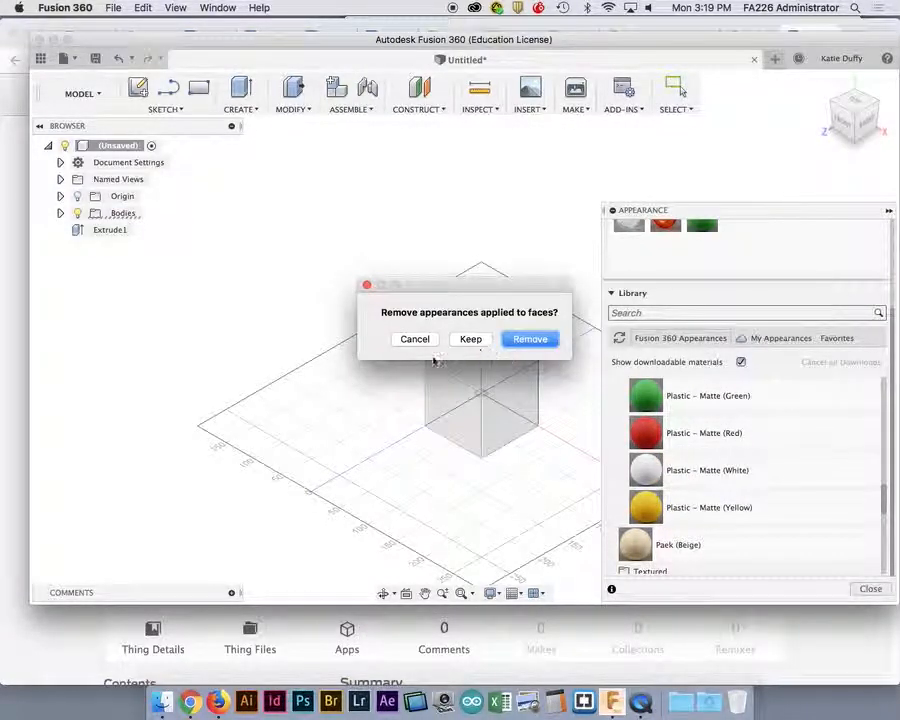
click(463, 340)
drag(633, 401, 450, 425)
click(525, 340)
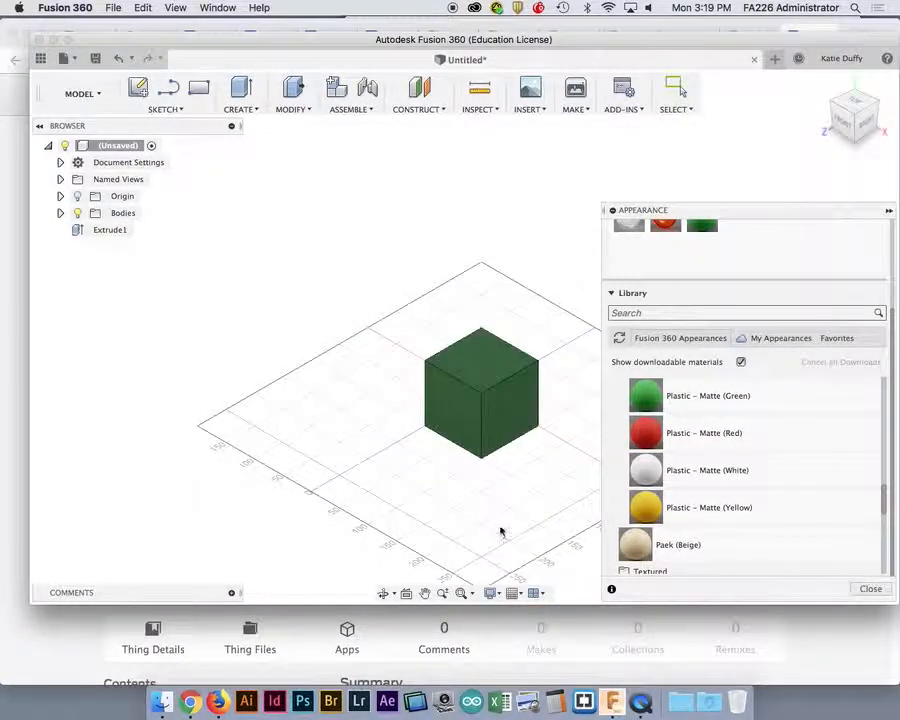
middle_drag(452, 486, 386, 402)
drag(617, 212, 582, 141)
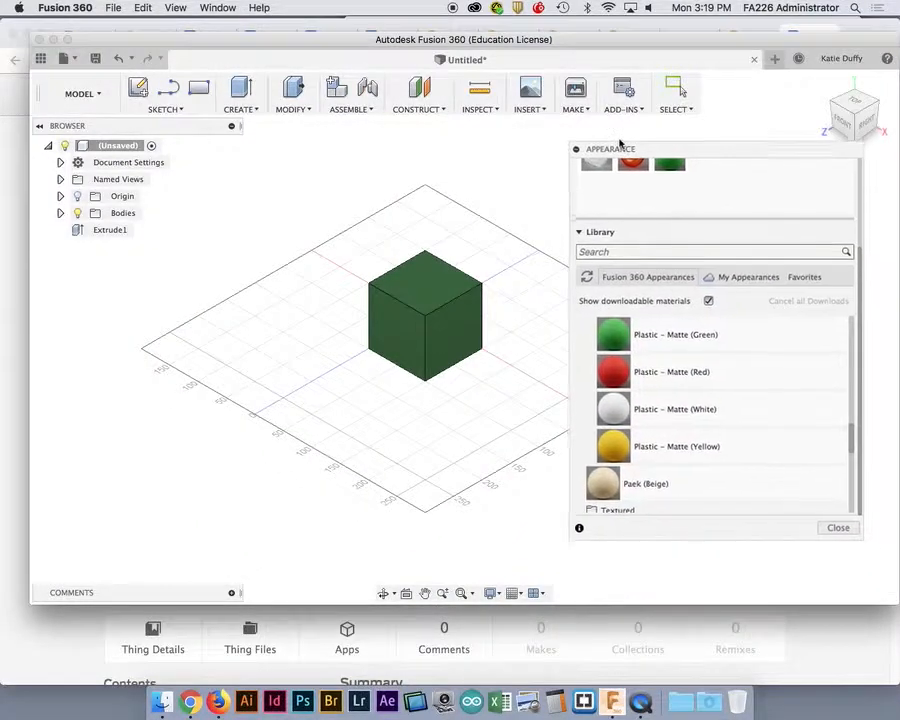
click(834, 518)
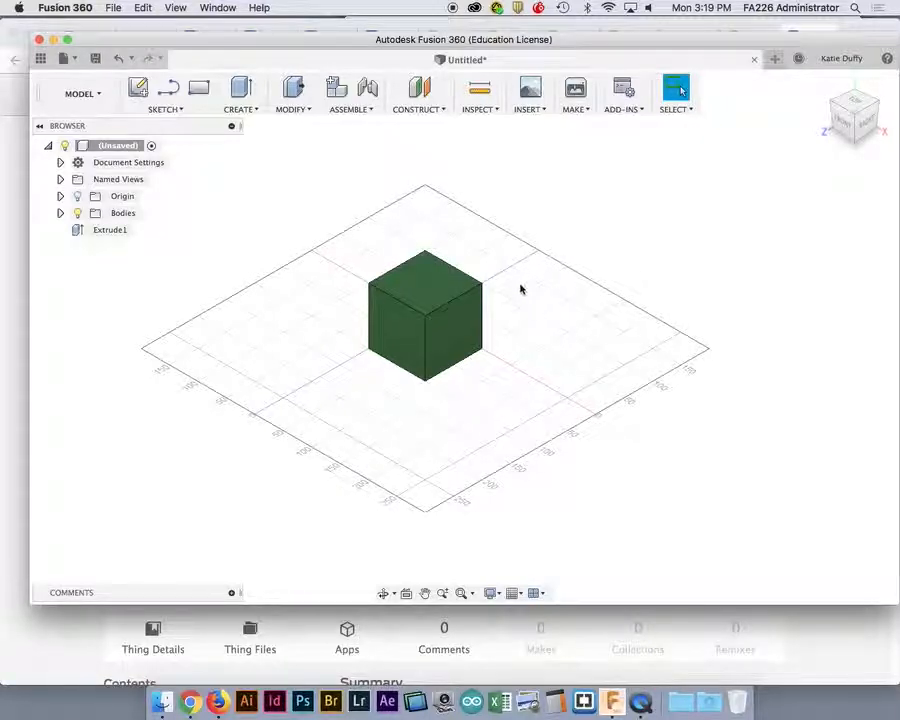
Move the whole cube body down 80 mm along the Y axis, viewed from the front.
shift+middle_drag(492, 419, 516, 412)
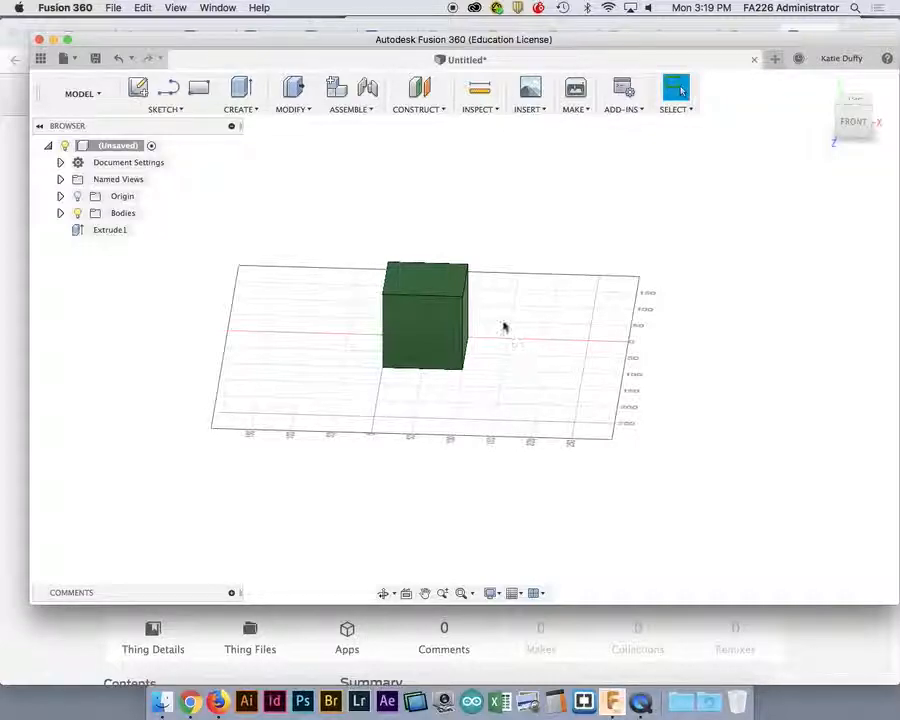
shift+middle_drag(479, 335, 483, 310)
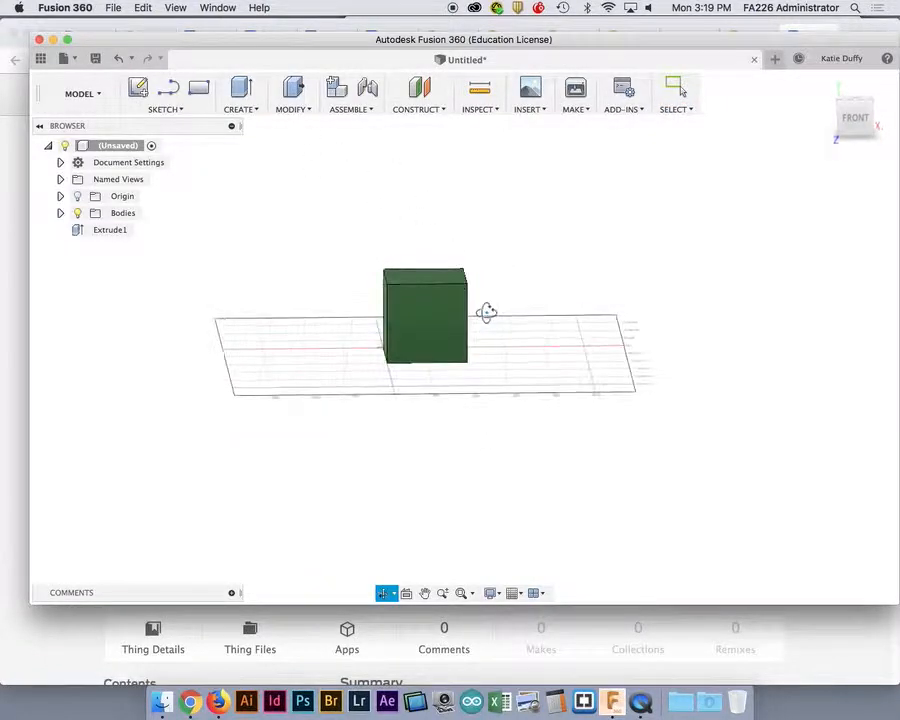
click(423, 334)
right_click(423, 334)
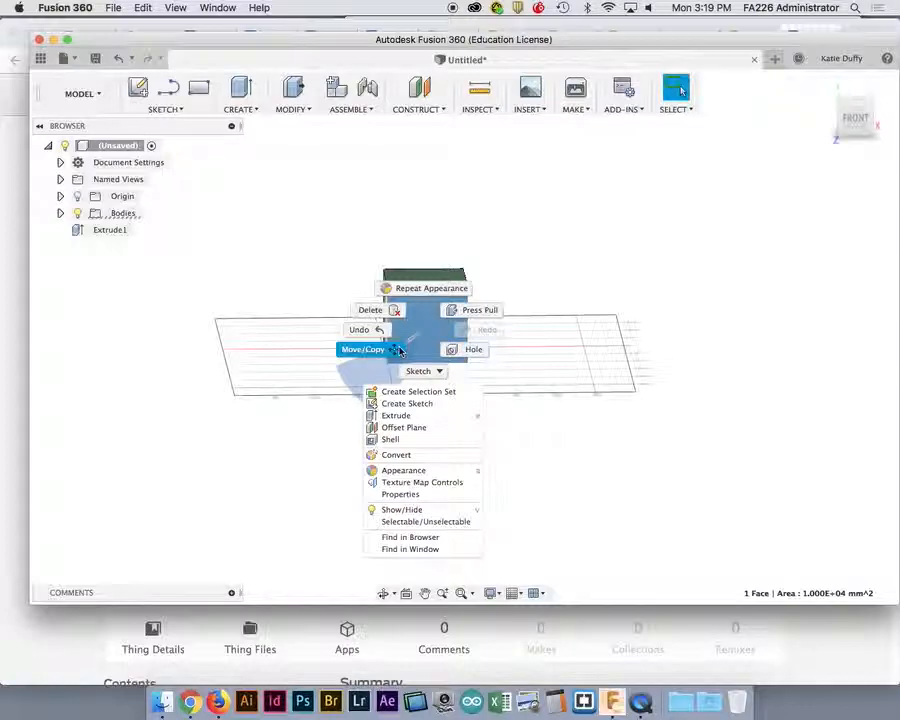
click(388, 346)
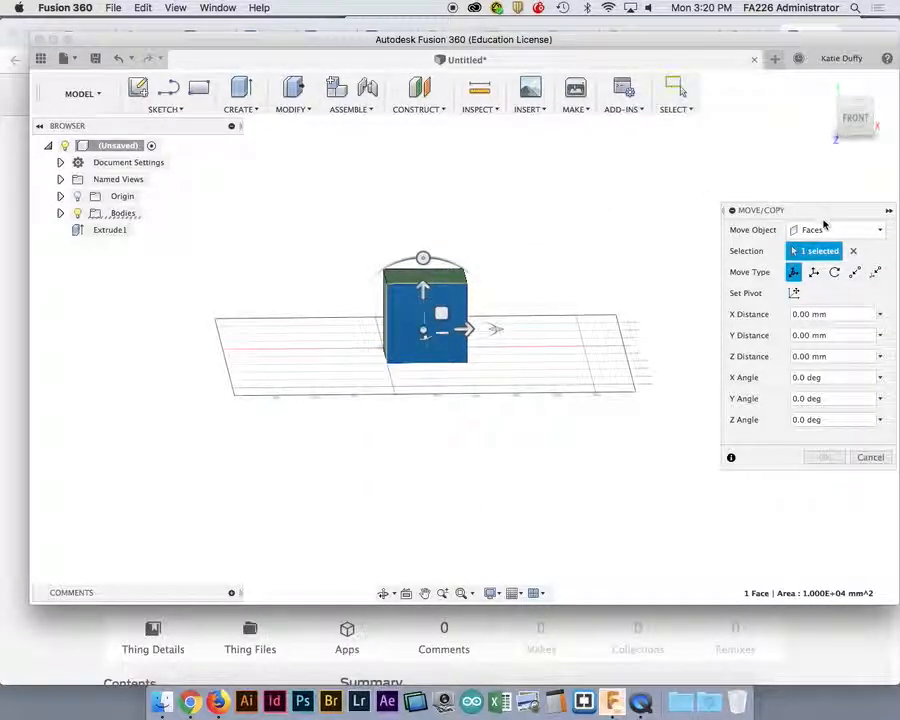
click(834, 230)
click(820, 263)
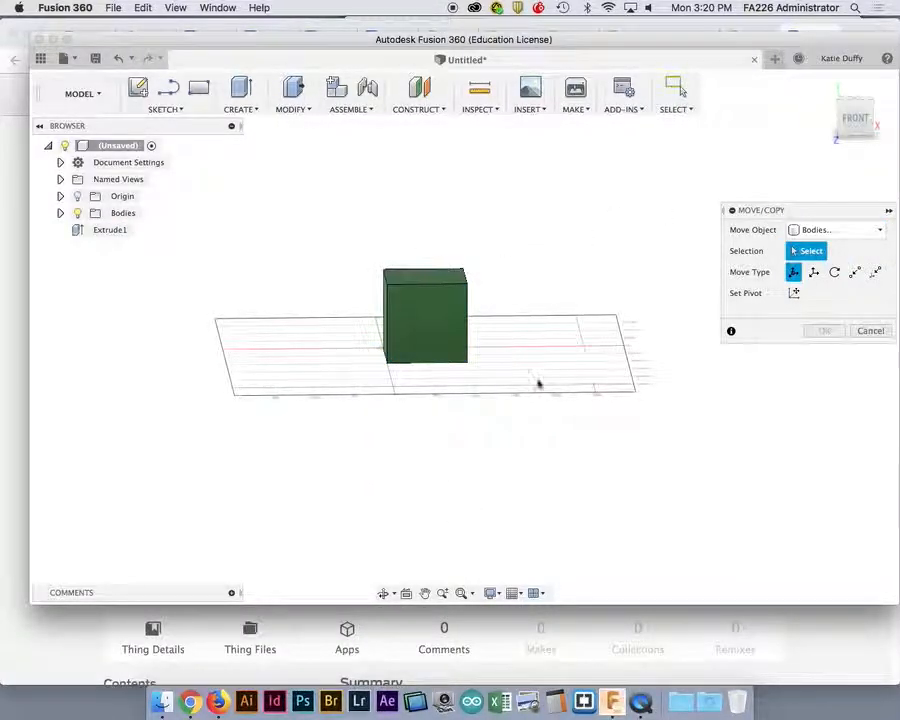
click(434, 318)
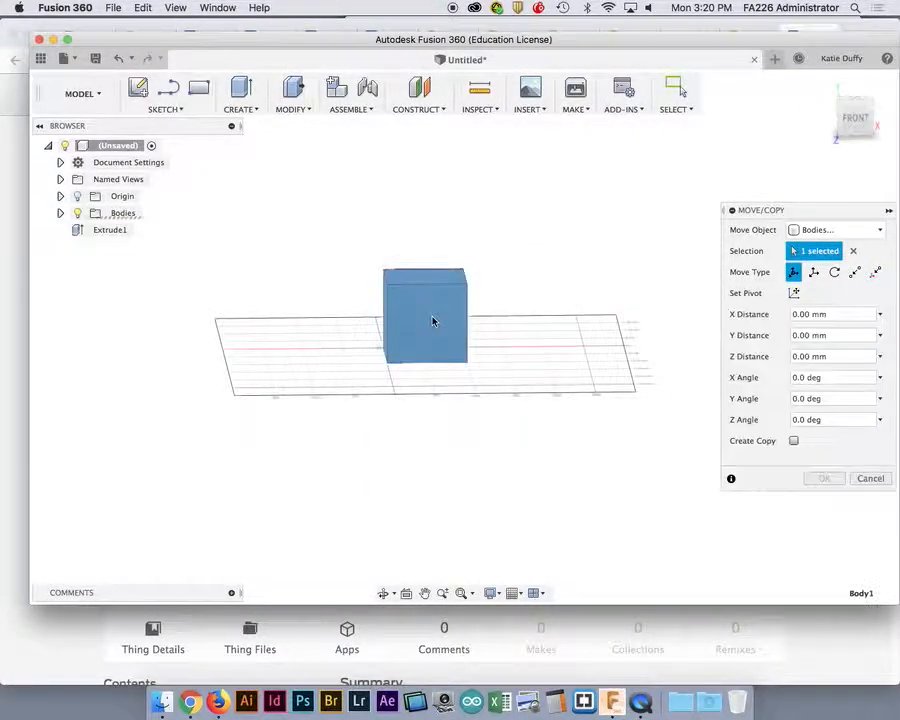
click(860, 117)
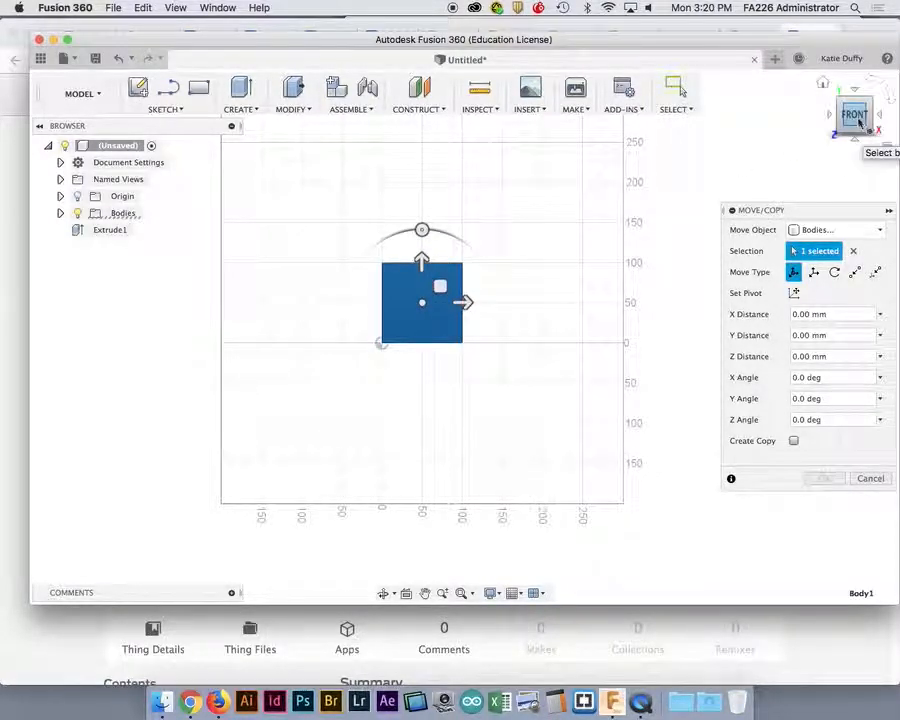
scroll(458, 350, up, 3)
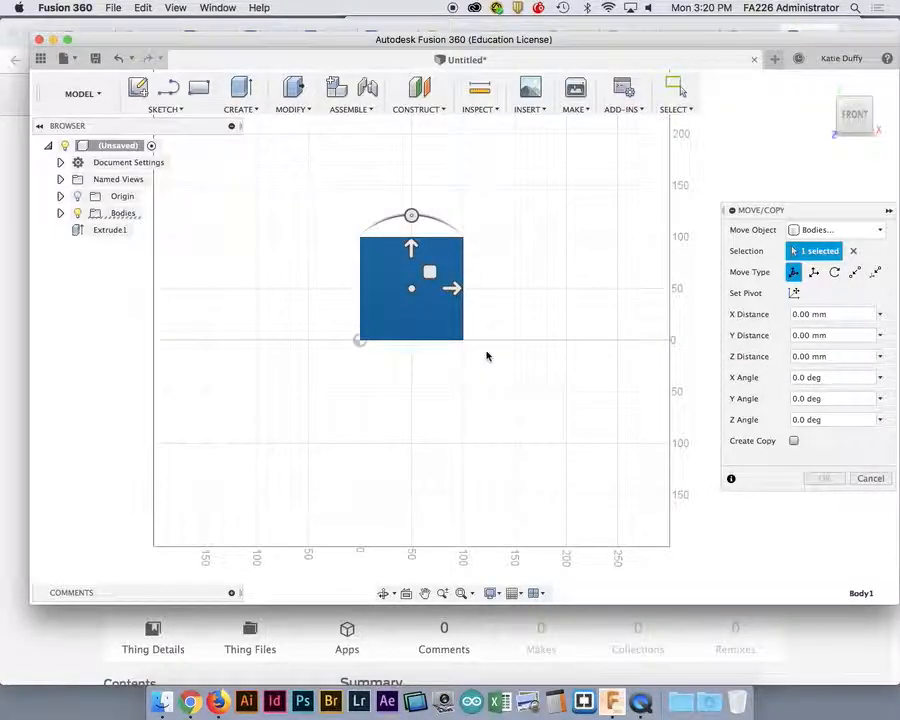
scroll(487, 356, up, 2)
drag(388, 231, 392, 331)
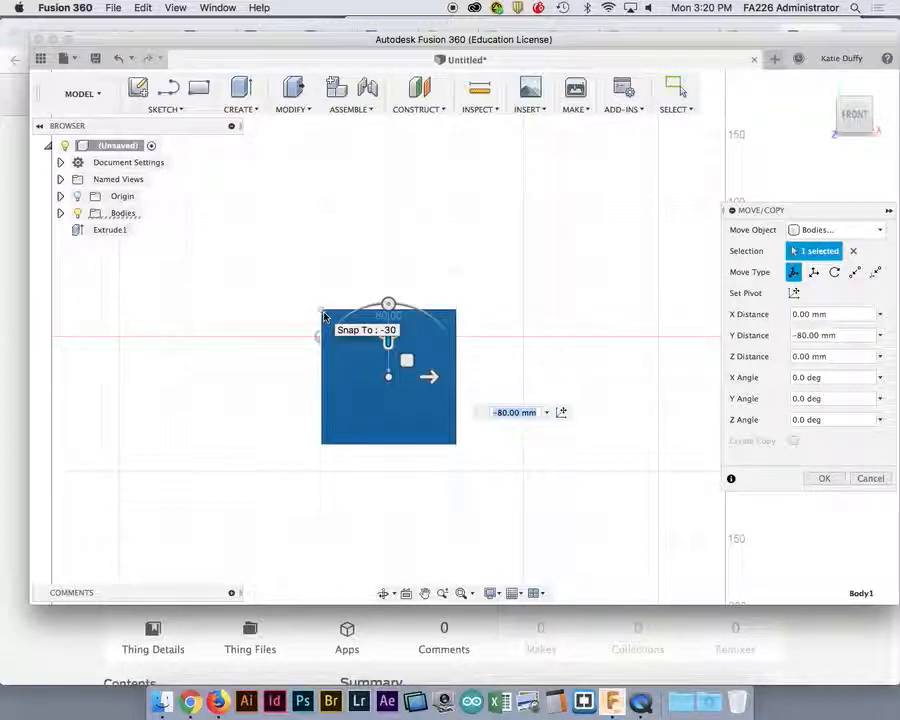
key(Return)
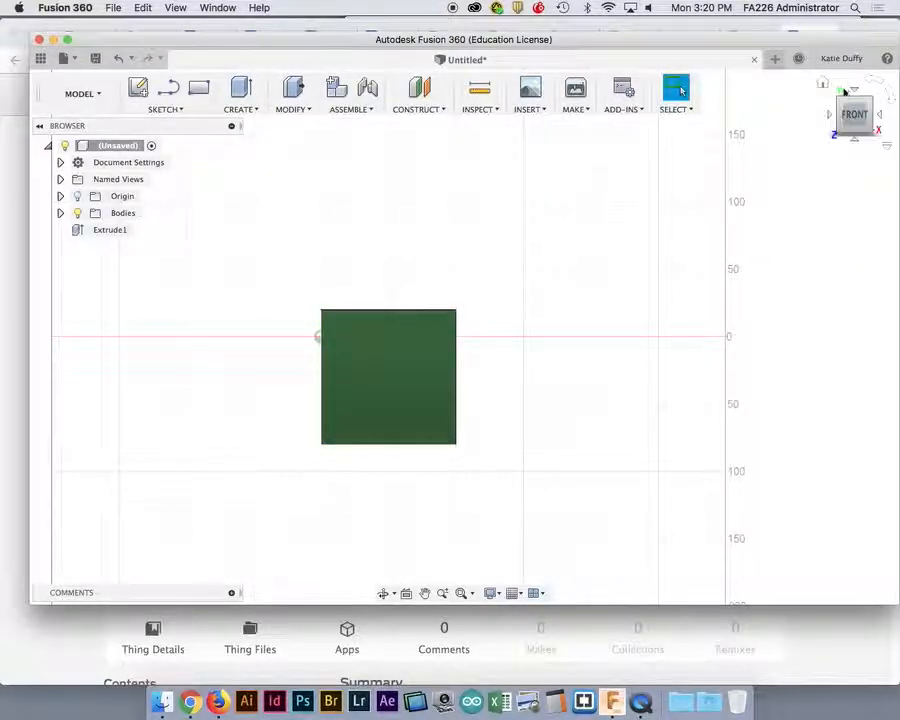
click(824, 87)
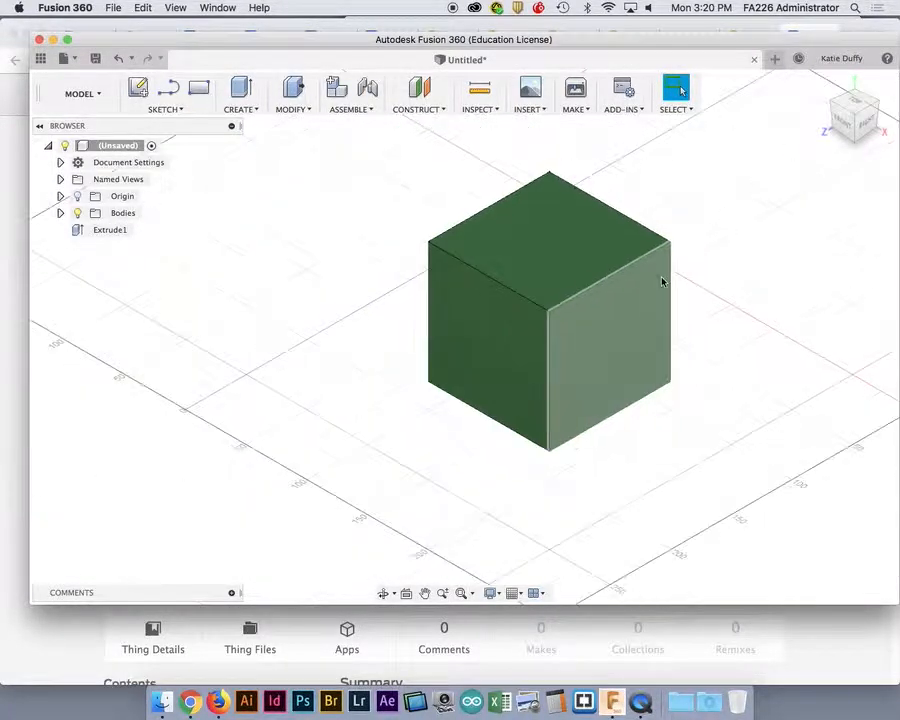
mouse_move(655, 438)
shift+middle_down()
mouse_move(657, 381)
mouse_move(659, 450)
shift+middle_up()
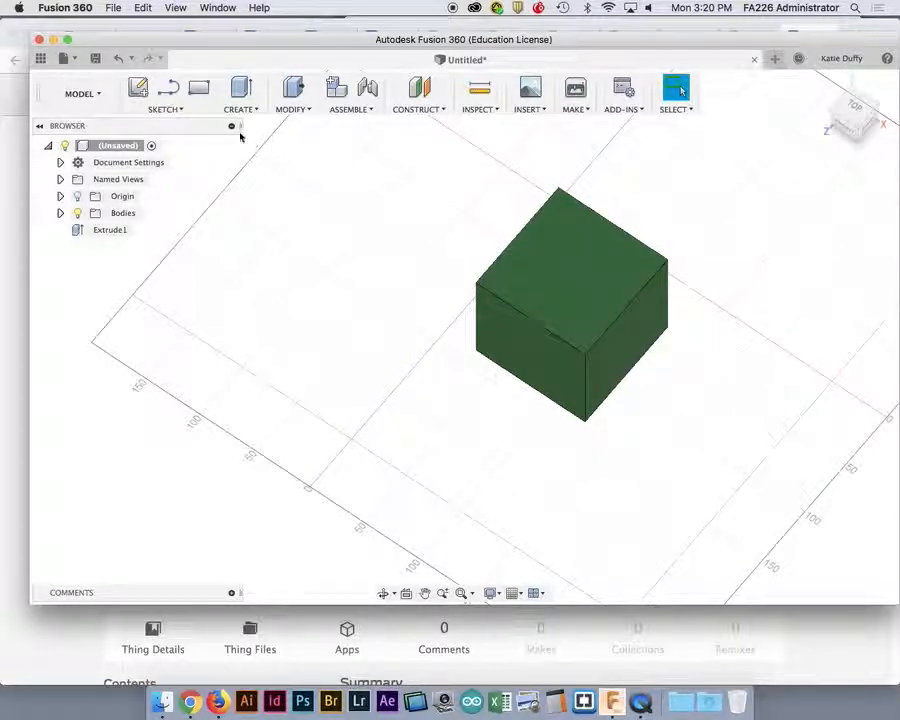
click(287, 110)
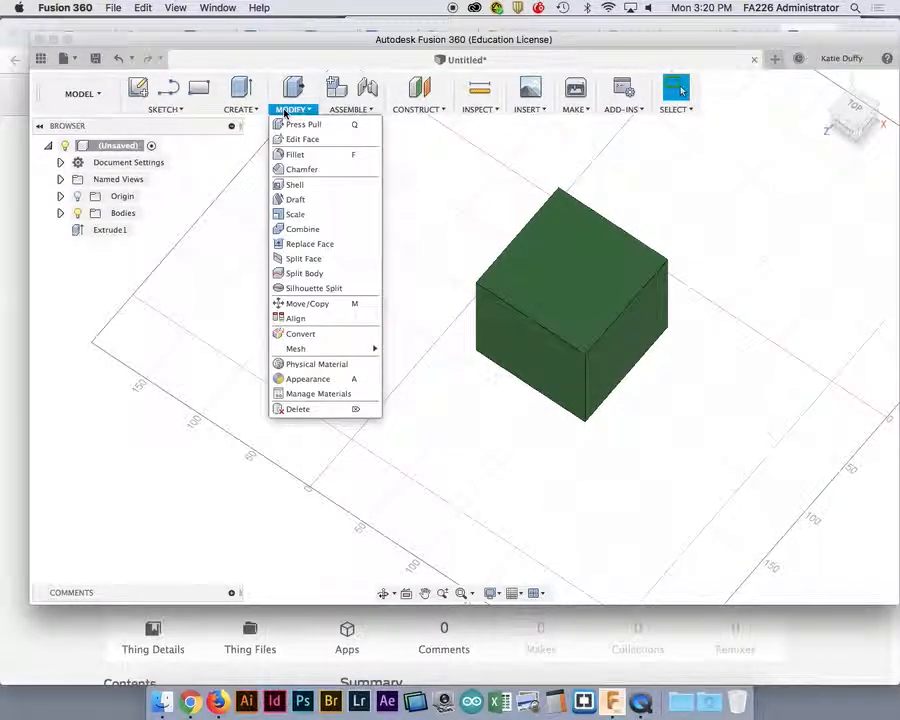
click(330, 275)
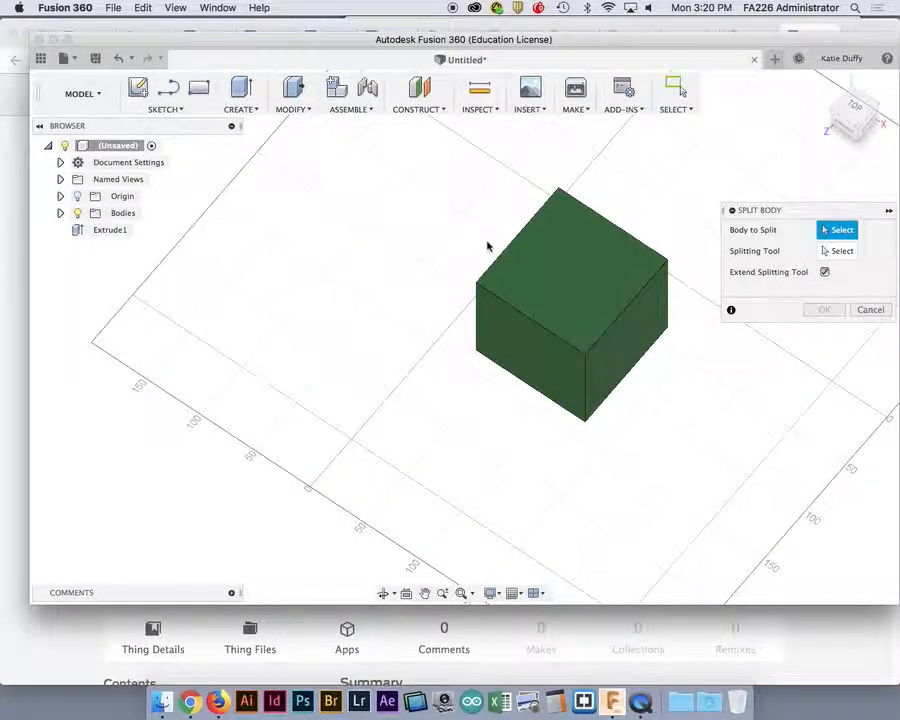
click(543, 267)
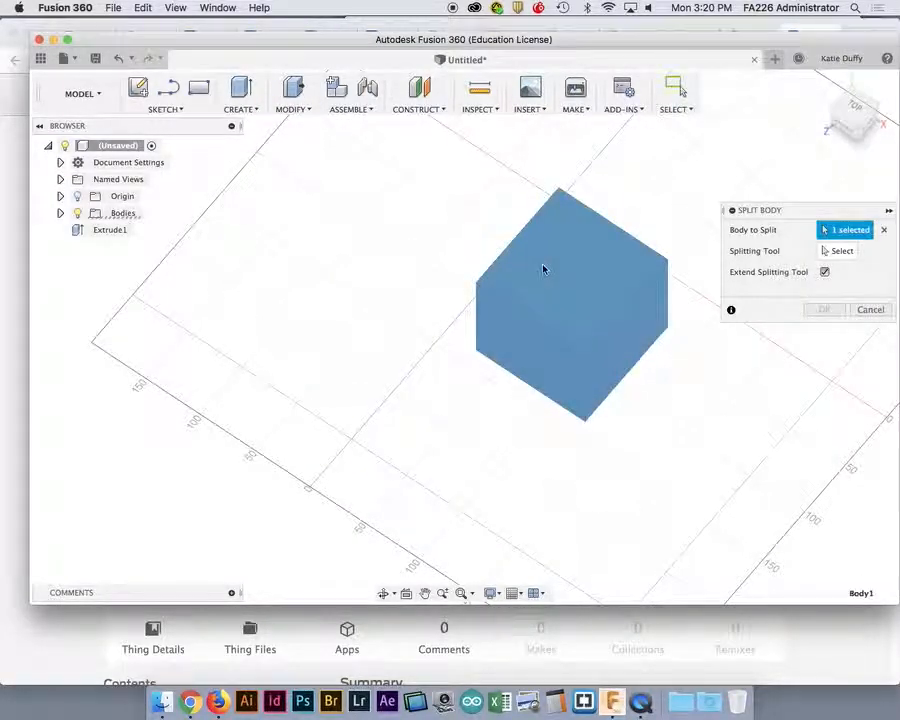
click(840, 251)
shift+middle_drag(639, 181, 560, 150)
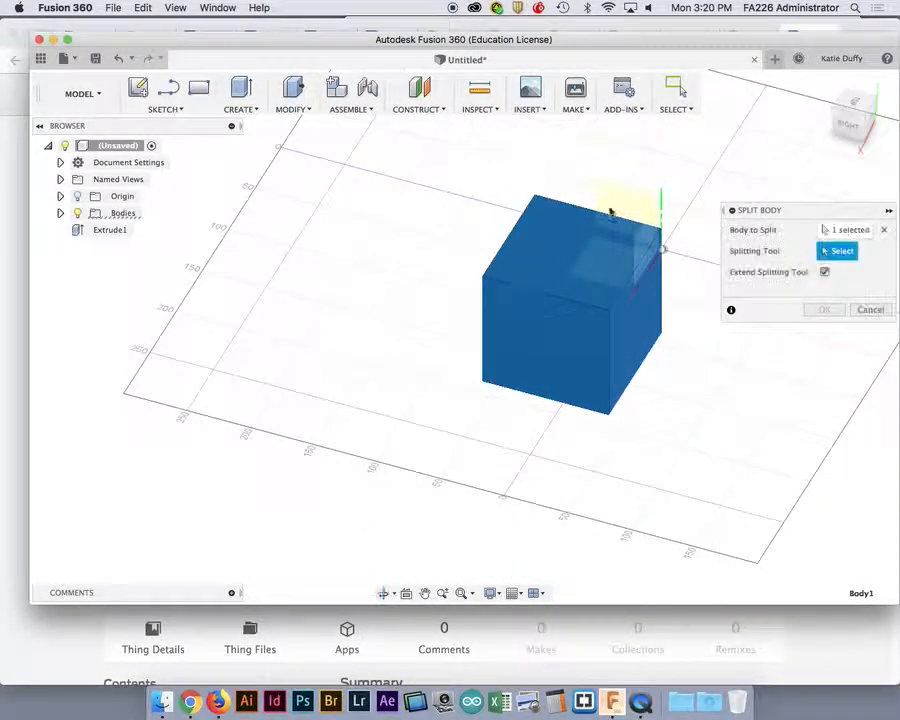
click(870, 310)
Move the whole cube body along the Z axis, away from the origin.
right_click(545, 275)
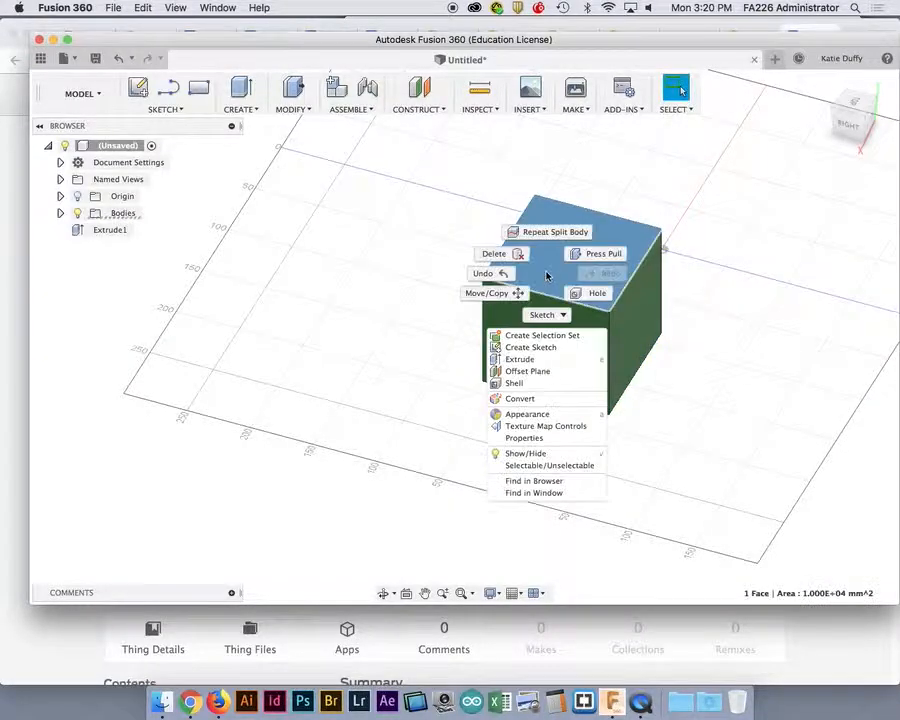
click(494, 300)
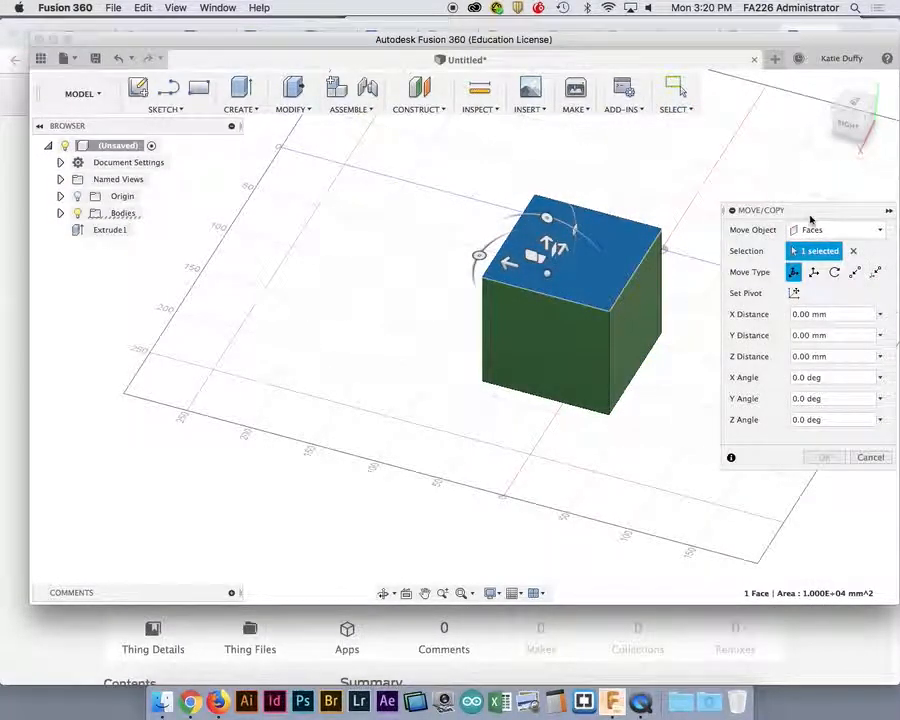
click(810, 230)
click(818, 263)
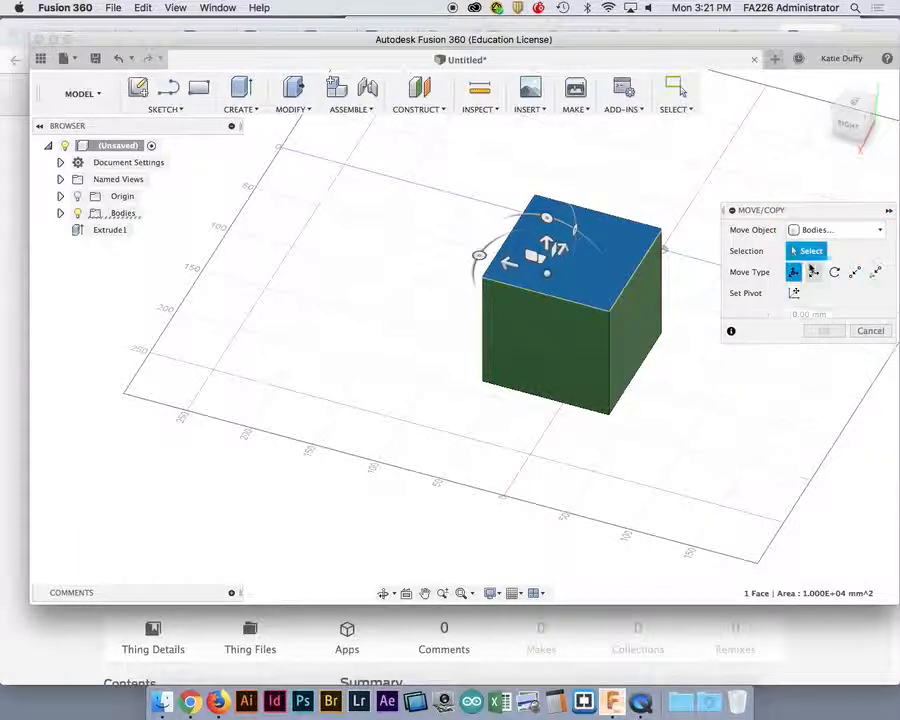
click(574, 265)
drag(566, 236, 381, 245)
click(830, 480)
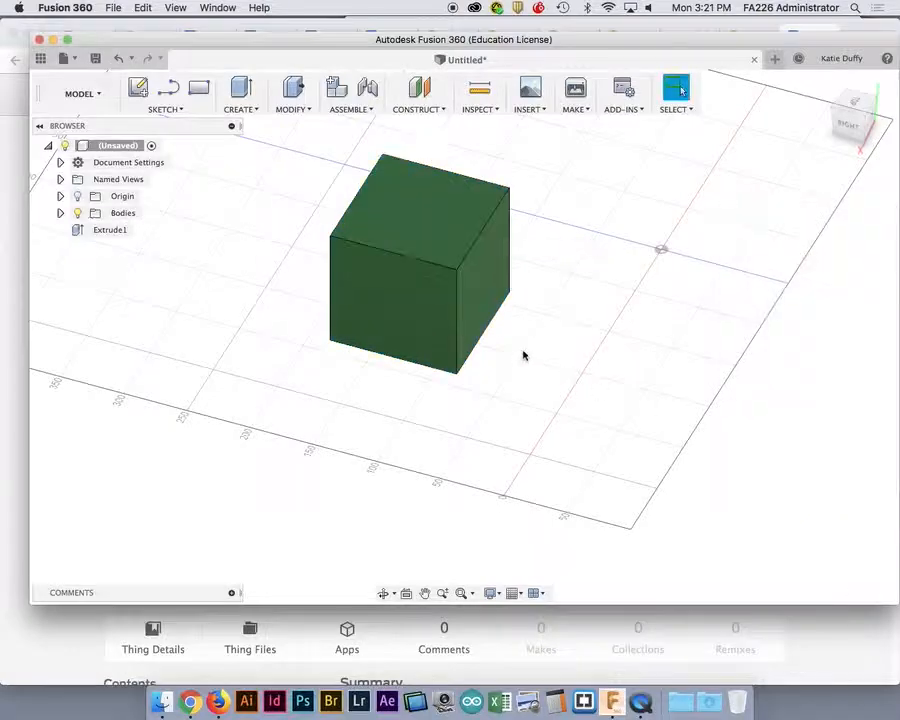
Split the cube body using the horizontal XZ origin plane as the splitting tool.
click(292, 112)
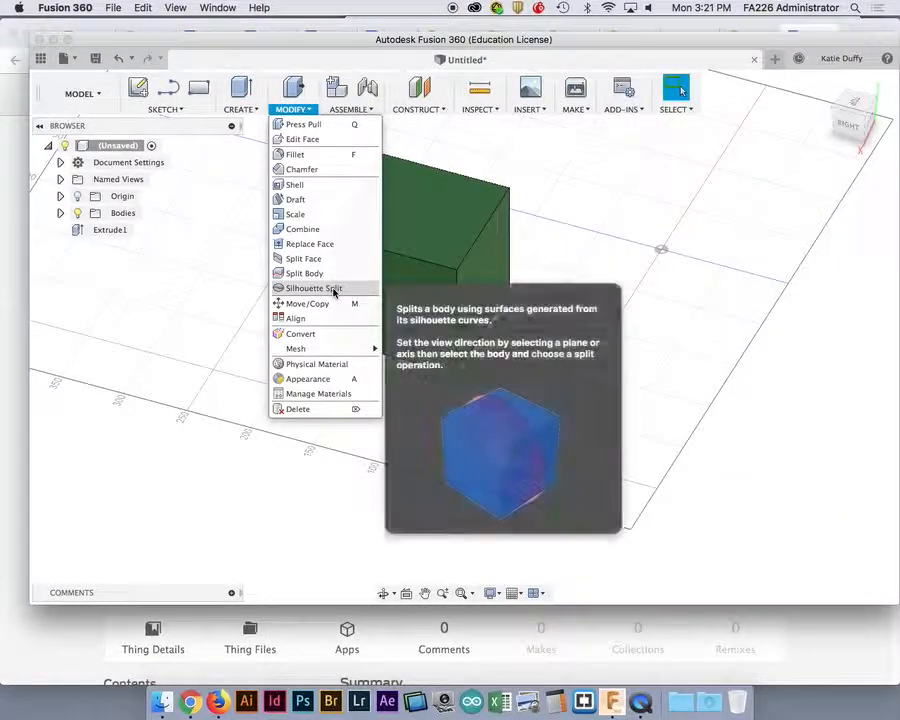
click(300, 272)
click(396, 222)
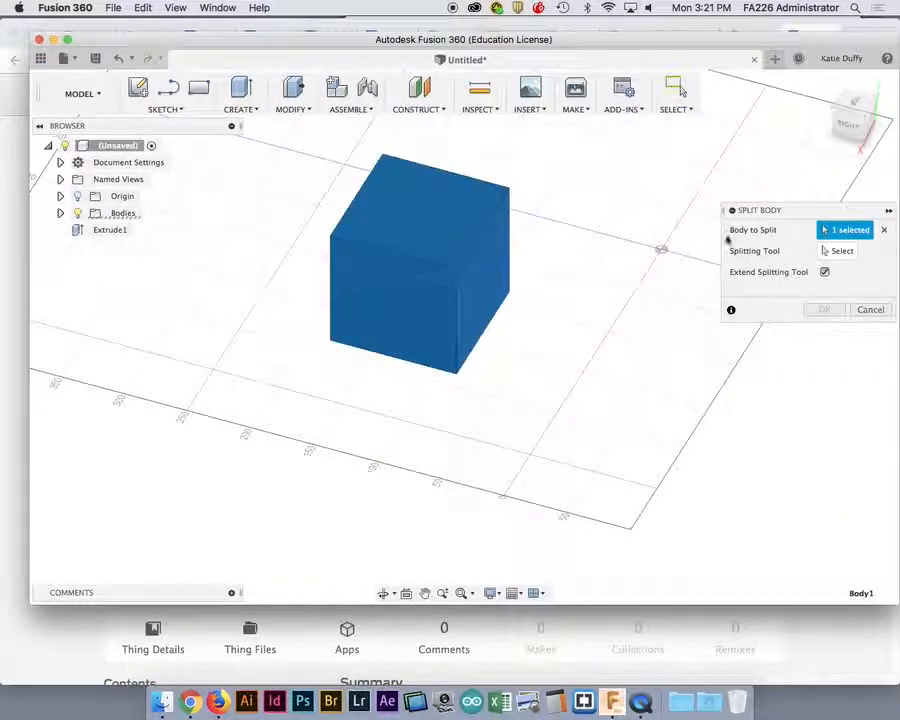
click(828, 251)
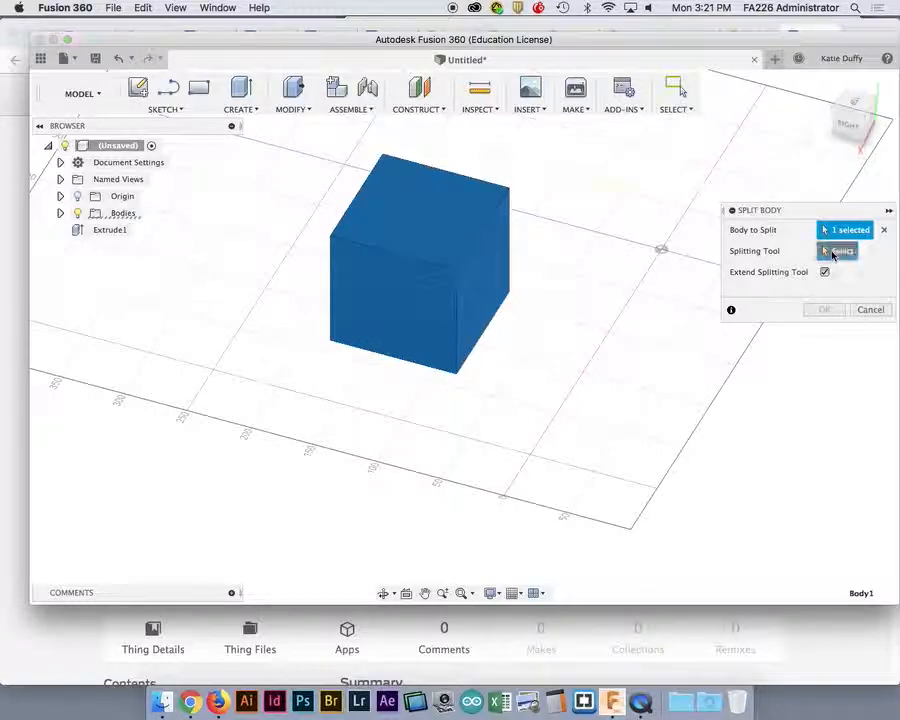
click(604, 279)
middle_drag(480, 362, 571, 421)
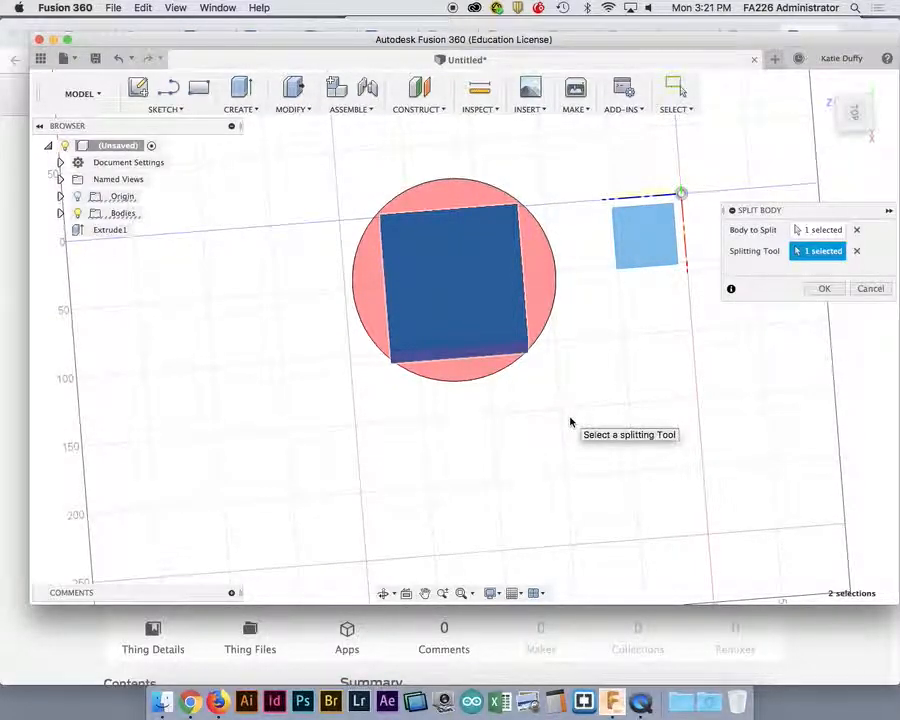
click(816, 288)
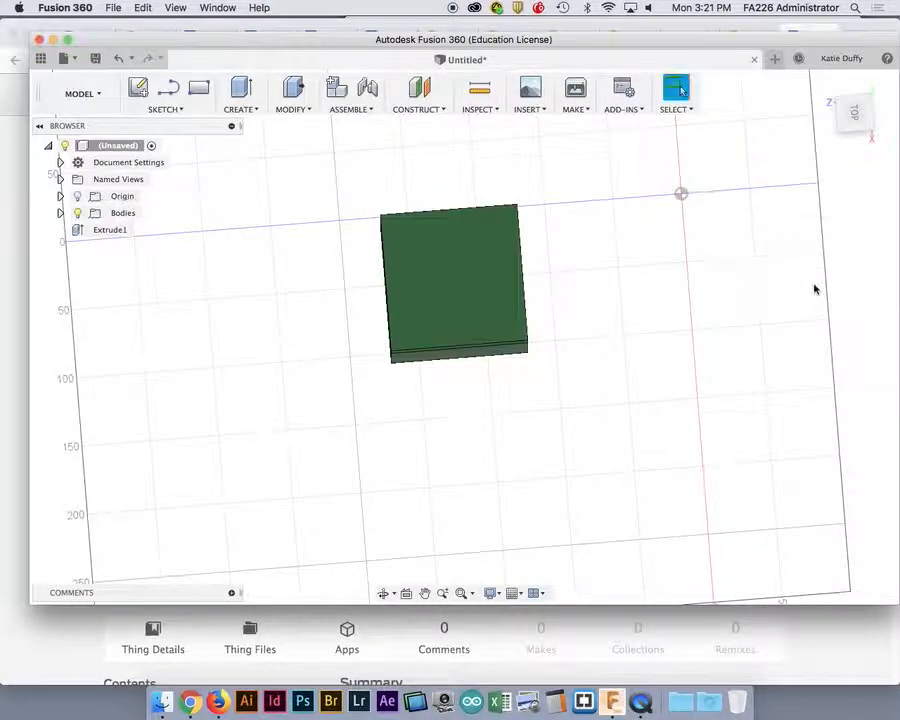
Expand the list of bodies and highlight the pieces to examine how the cube was split.
click(60, 214)
click(131, 229)
middle_drag(331, 372, 459, 304)
key(Escape)
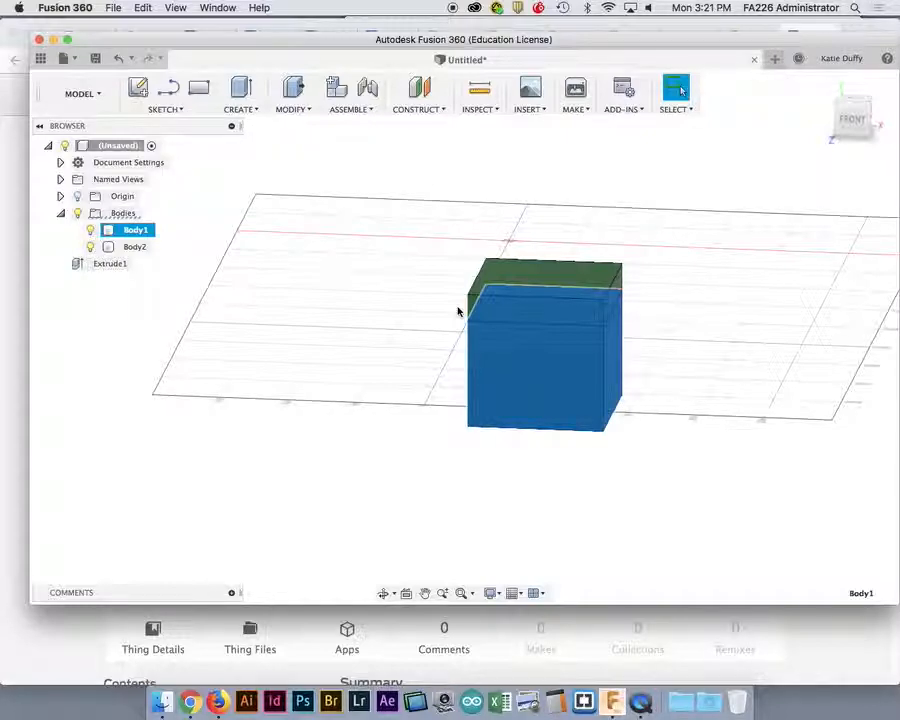
shift+middle_drag(388, 352, 220, 274)
click(530, 285)
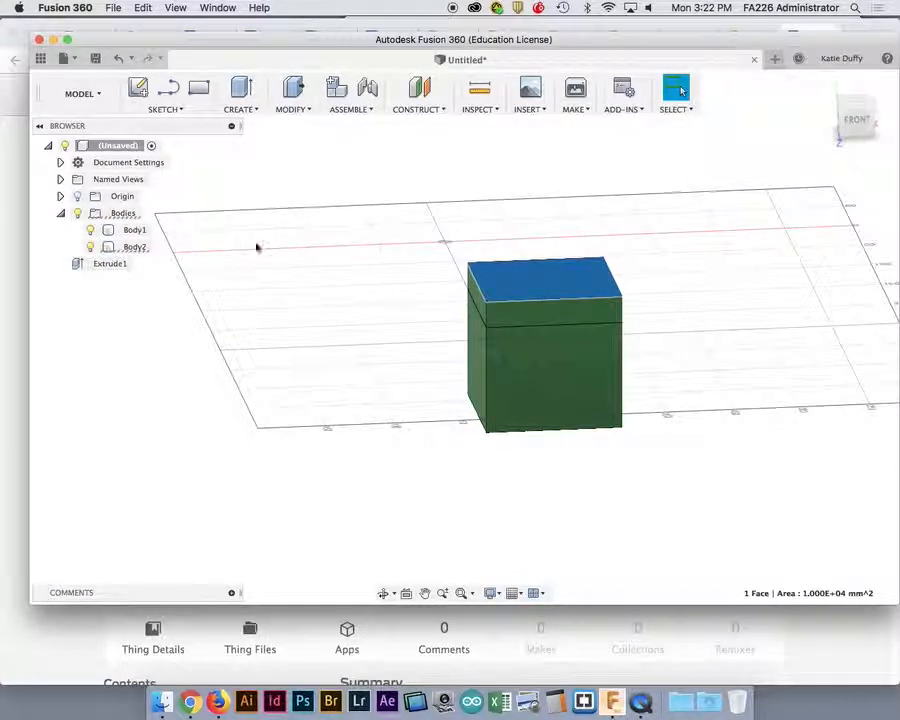
Select Body1 and Body2 together and move them up 80 mm along the Y axis.
click(139, 232)
shift+click(139, 246)
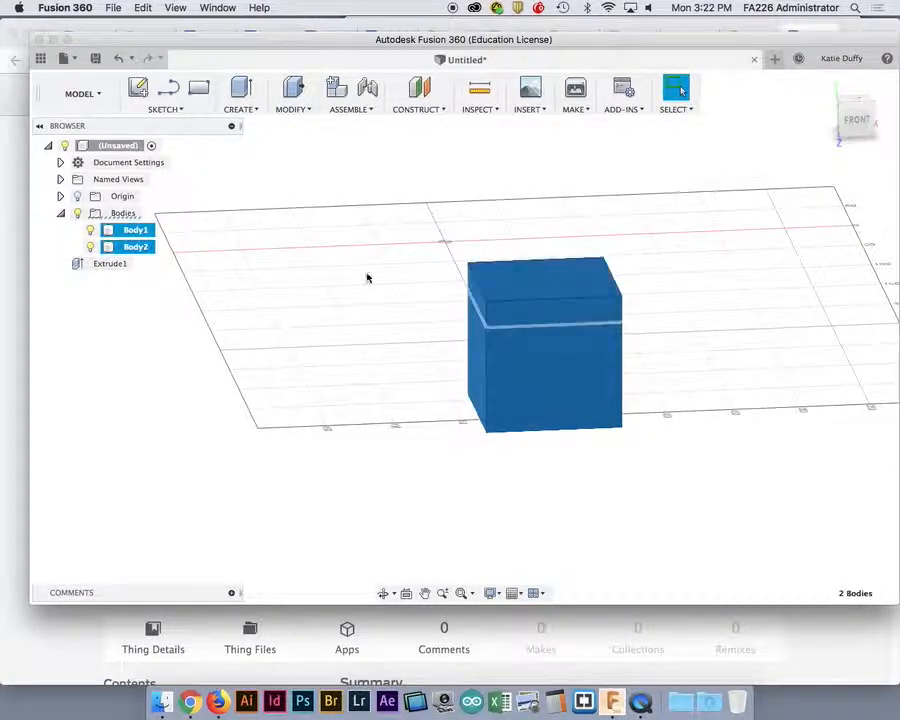
right_click(569, 317)
click(540, 336)
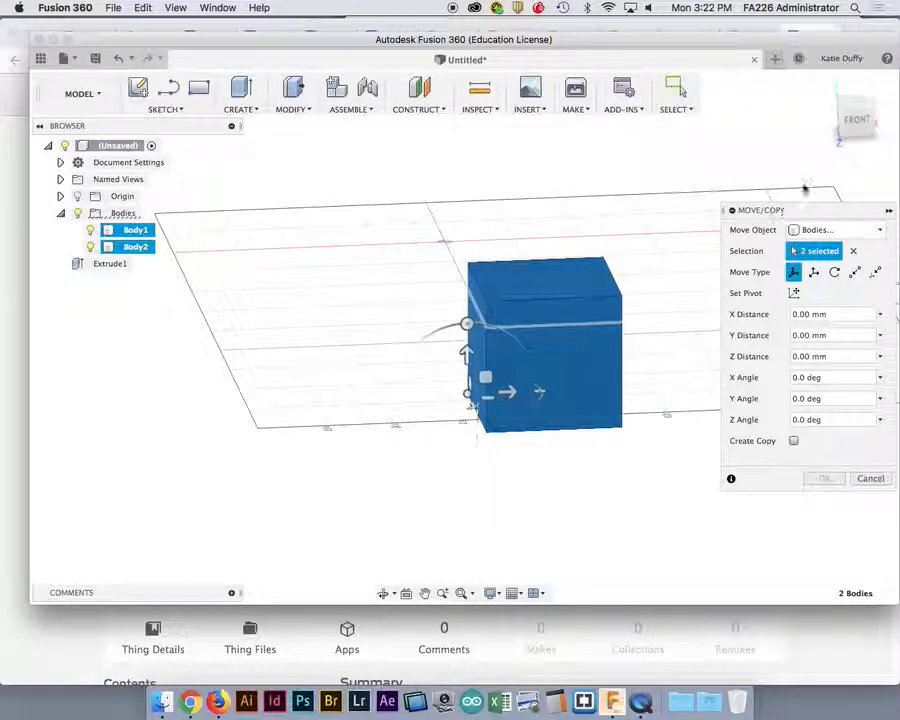
drag(467, 356, 468, 249)
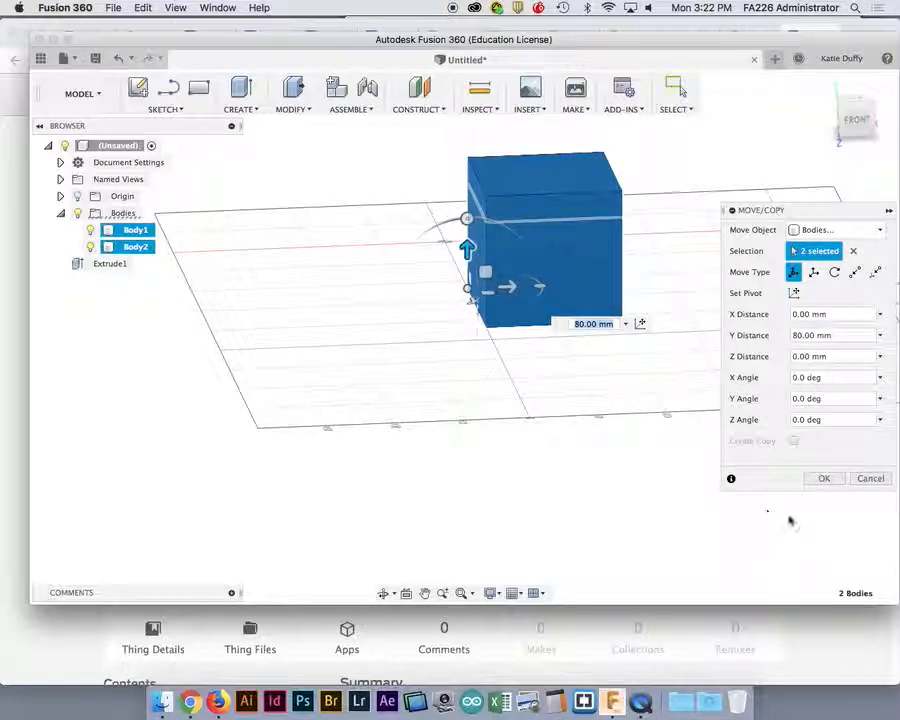
click(820, 478)
mouse_move(630, 382)
shift+middle_down()
mouse_move(639, 368)
mouse_move(607, 368)
mouse_move(641, 362)
mouse_move(625, 348)
mouse_move(631, 361)
shift+middle_up()
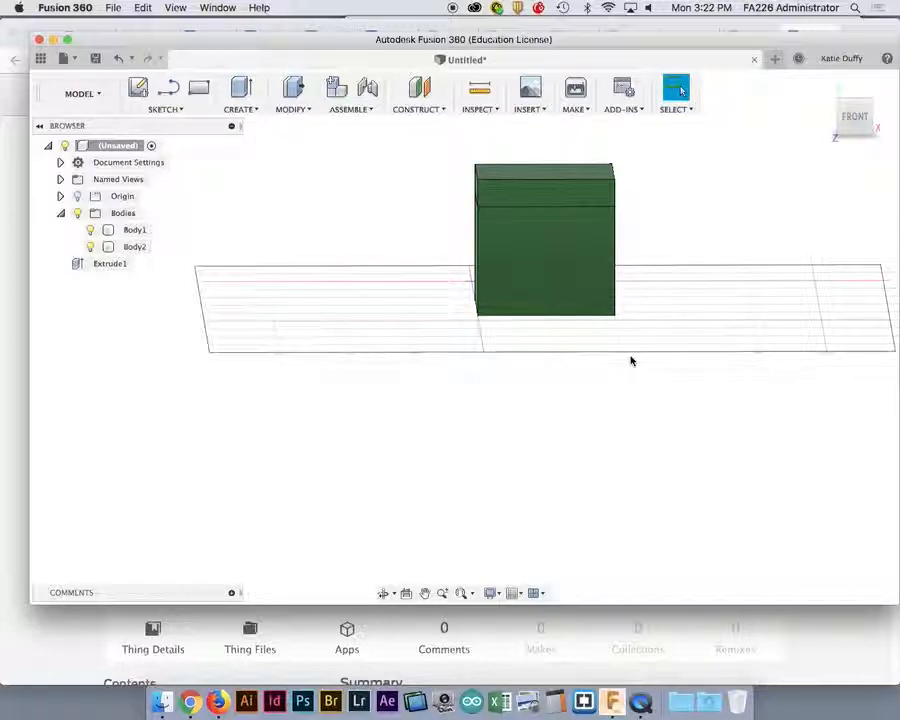
click(505, 309)
scroll(518, 259, down, 2)
scroll(518, 259, up, 4)
right_click(518, 262)
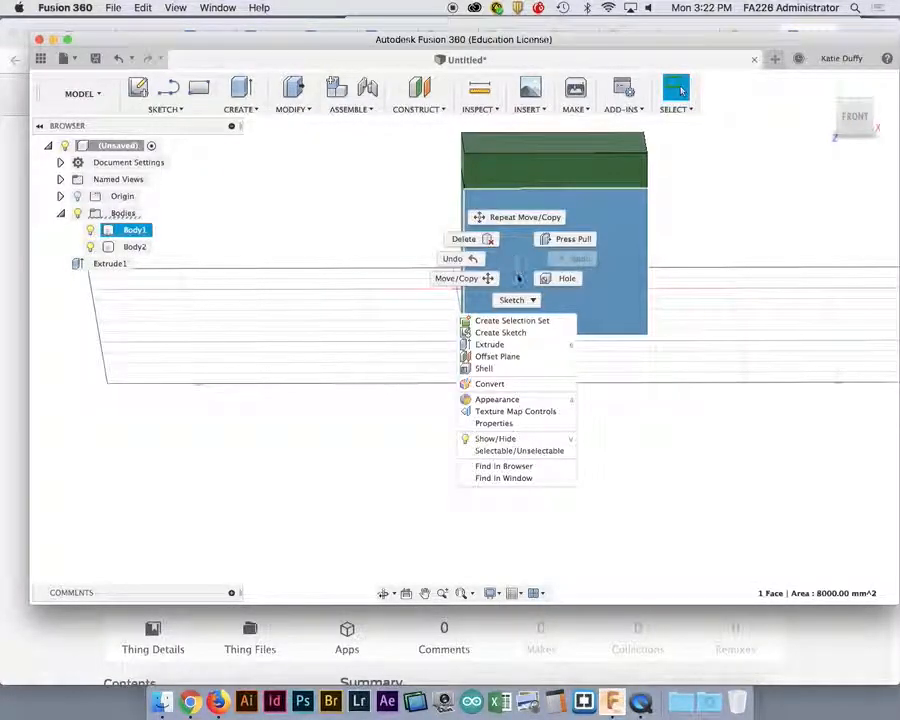
click(730, 349)
Set a new orbit center and inspect the front vertical edge of the lower body up close.
right_click(377, 259)
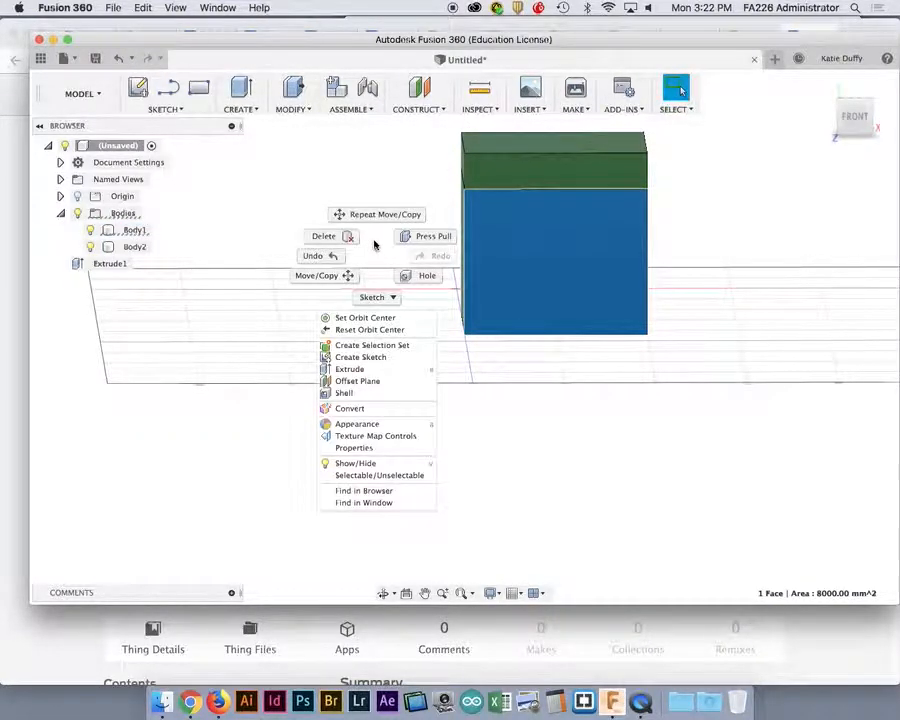
click(365, 318)
scroll(386, 309, down, 3)
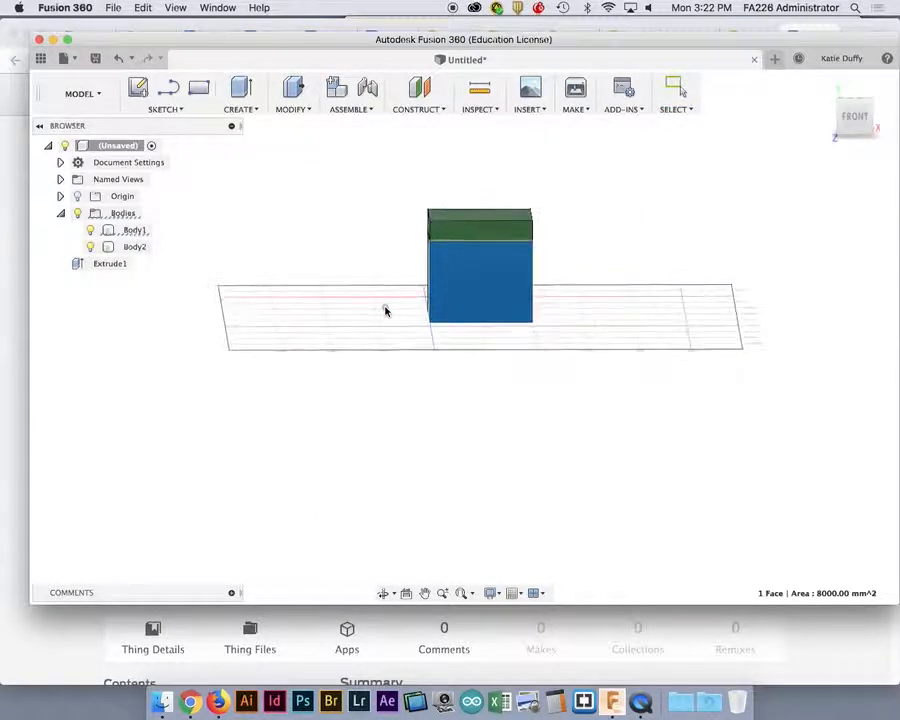
scroll(386, 309, up, 5)
shift+middle_drag(432, 239, 451, 270)
scroll(451, 270, up, 5)
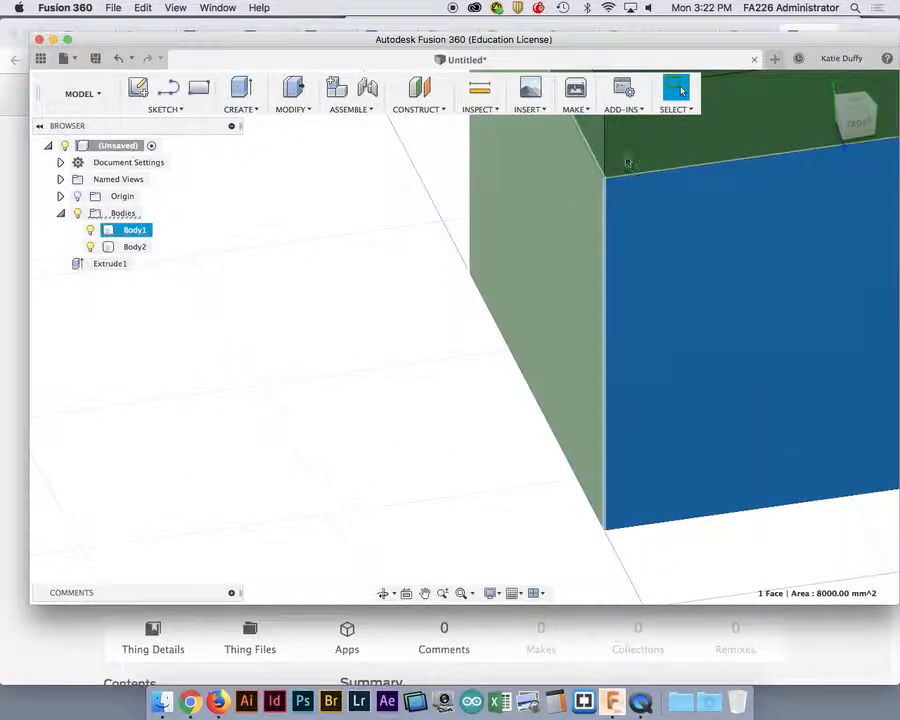
Examine the left corner vertex where the two bodies meet and the upper body's front face from the front.
click(605, 183)
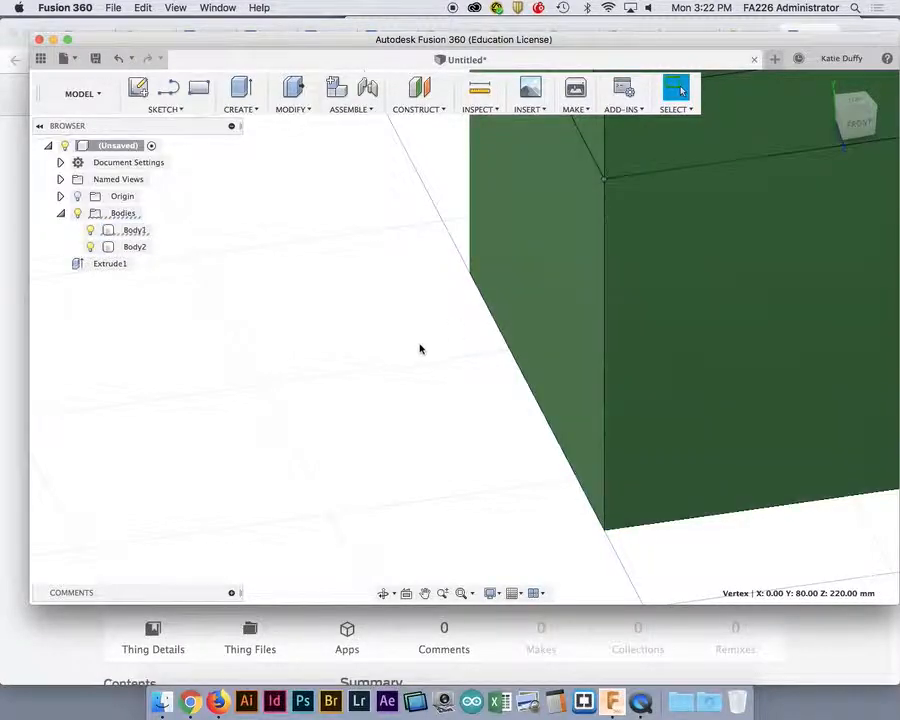
shift+middle_drag(414, 349, 395, 314)
scroll(384, 331, down, 4)
click(435, 190)
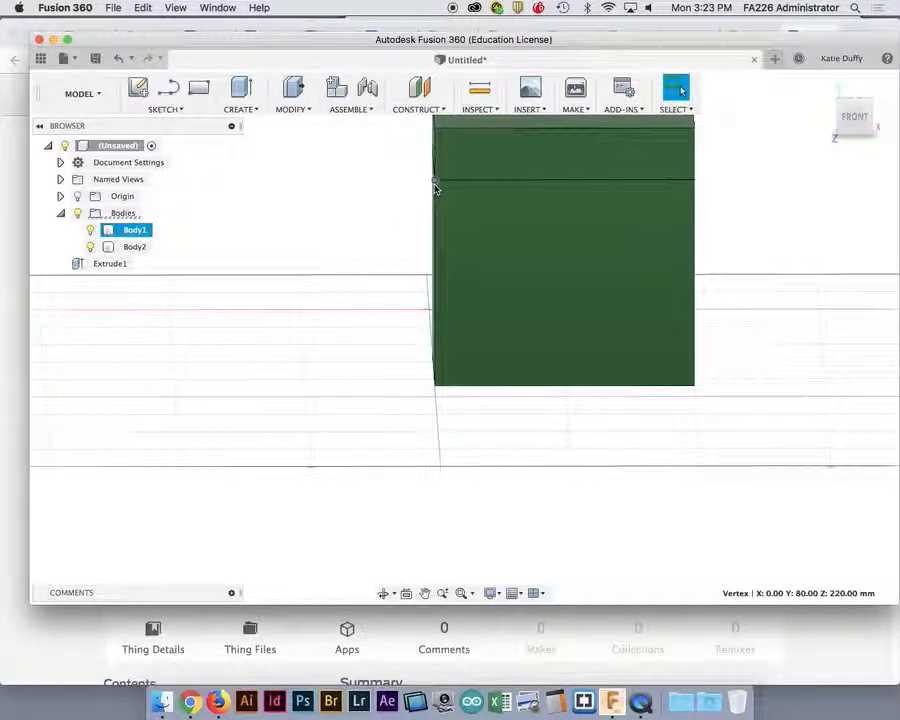
click(496, 157)
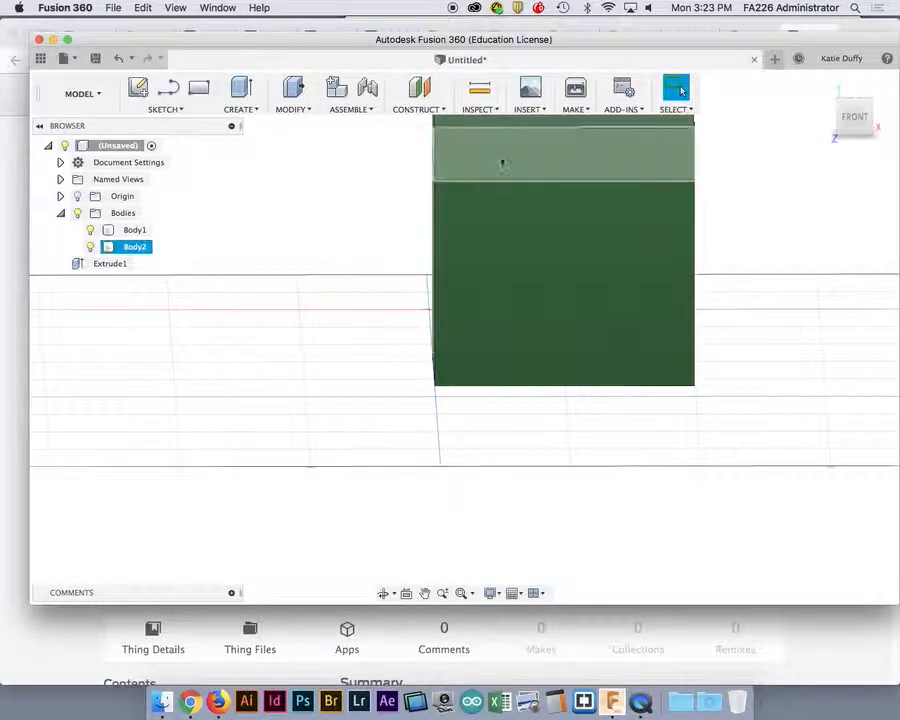
Start a Move/Copy on whole bodies and select Body2 at the lower front left corner where it meets Body1.
right_click(512, 161)
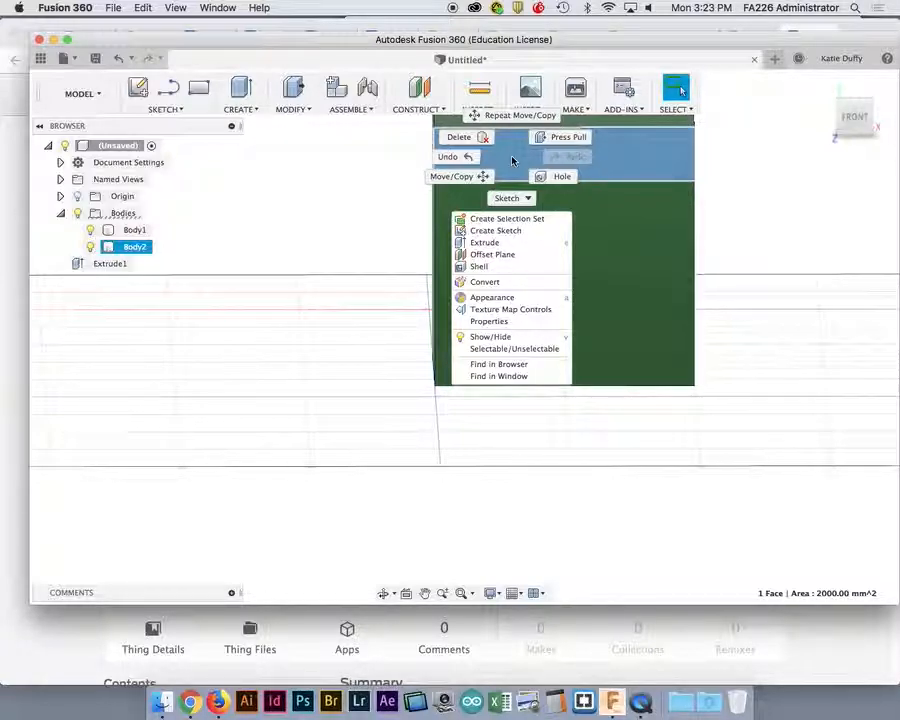
click(484, 178)
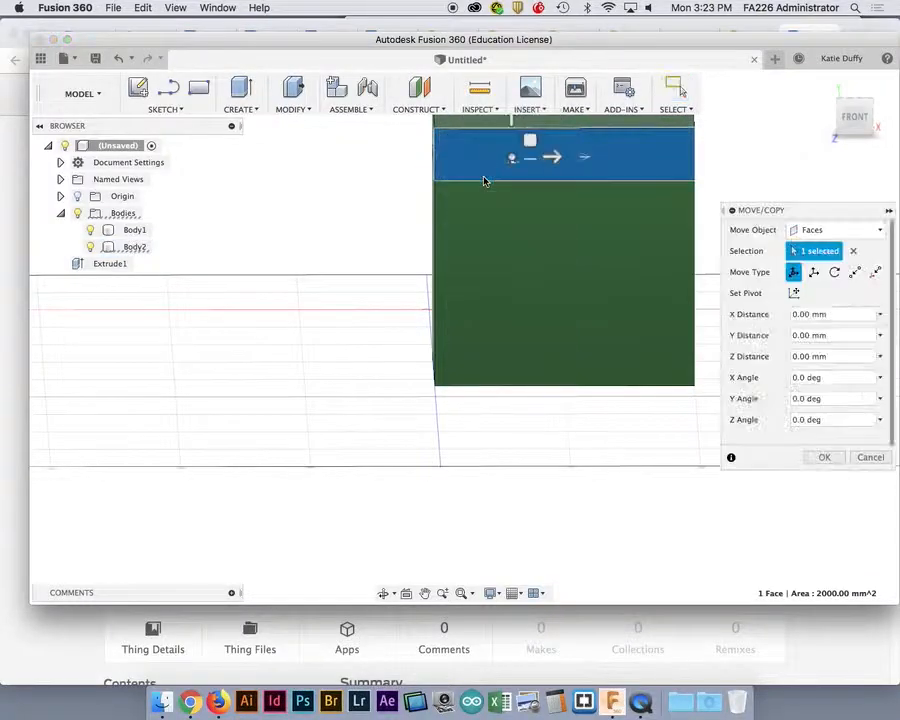
click(808, 230)
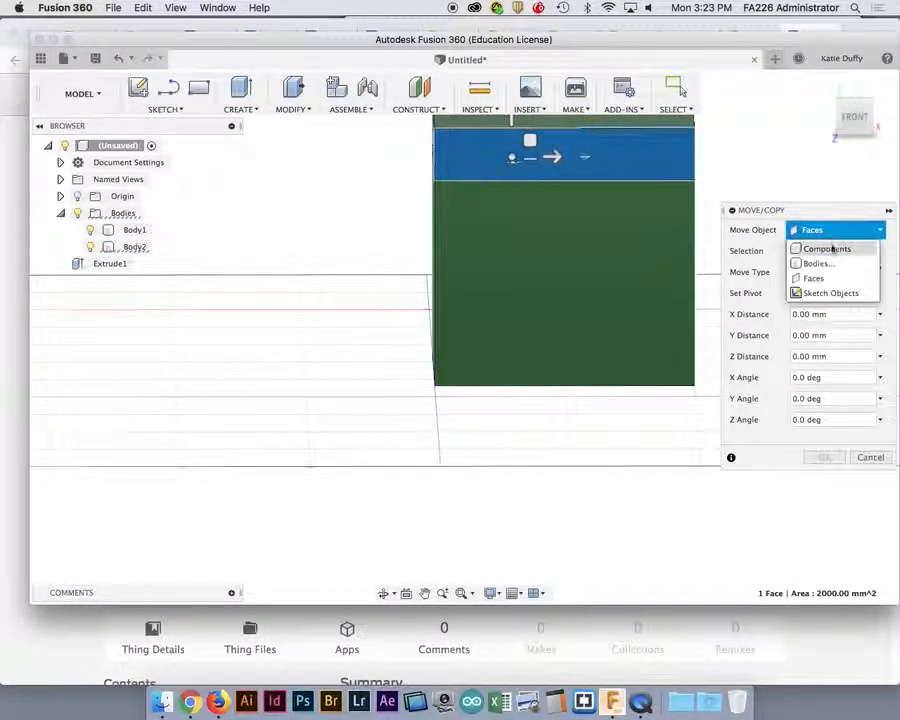
click(826, 263)
scroll(392, 221, down, 2)
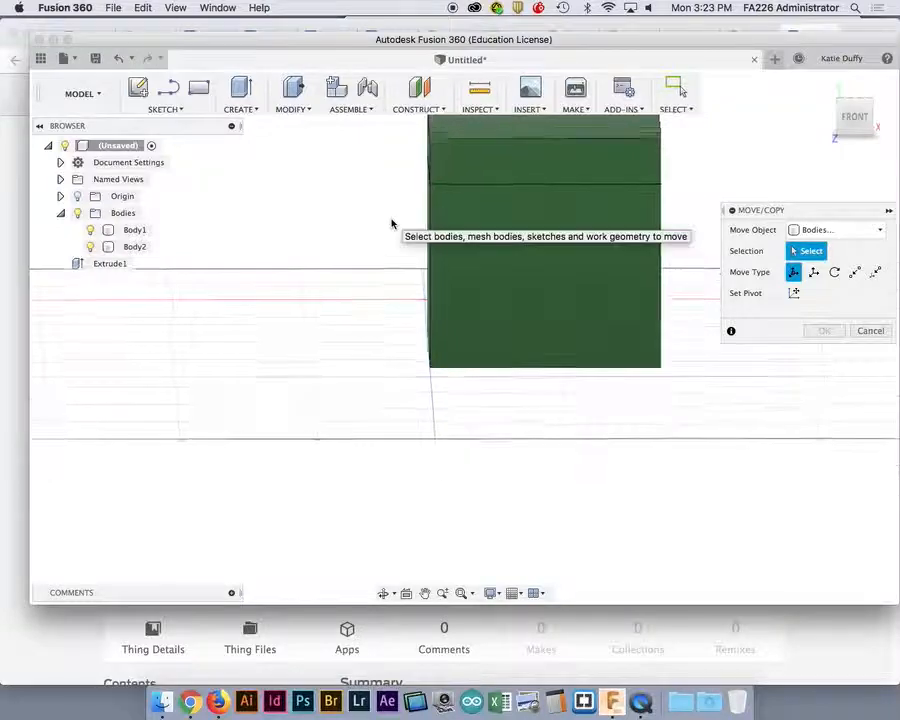
scroll(392, 224, up, 3)
click(452, 160)
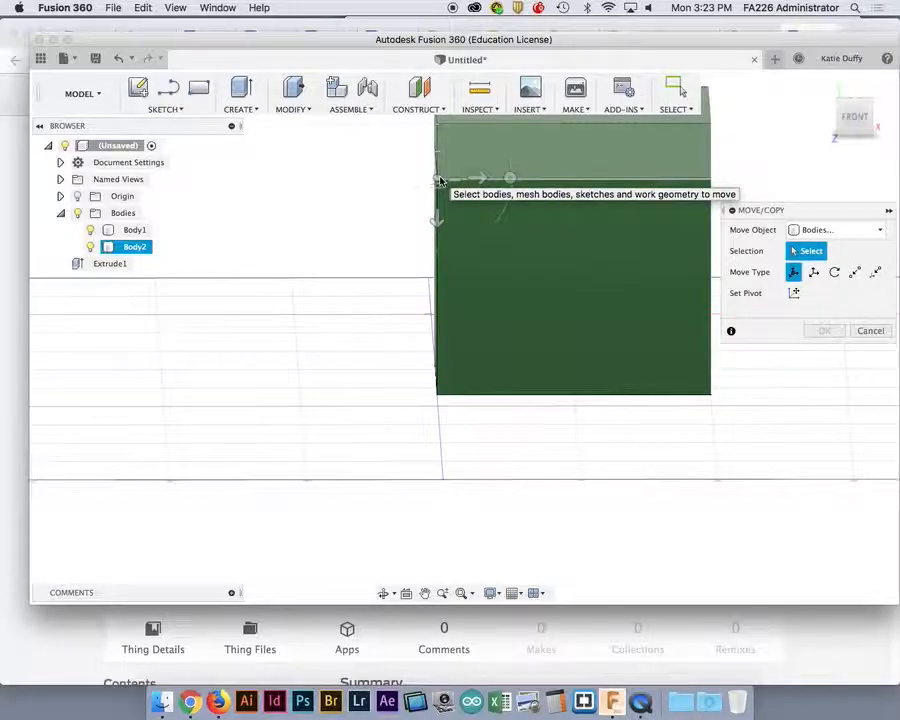
shift+middle_drag(353, 200, 430, 195)
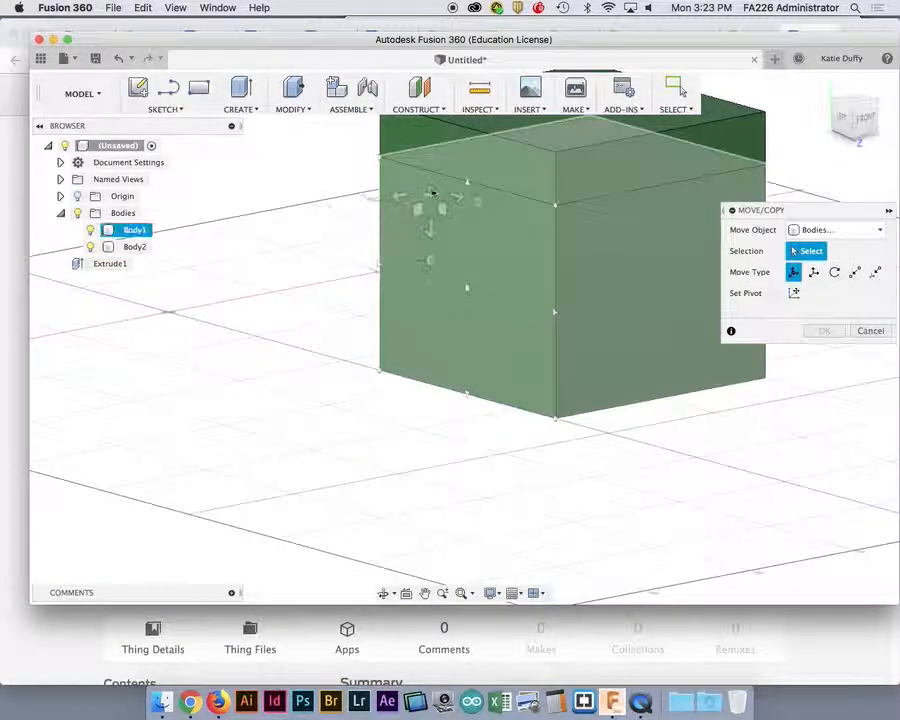
click(431, 176)
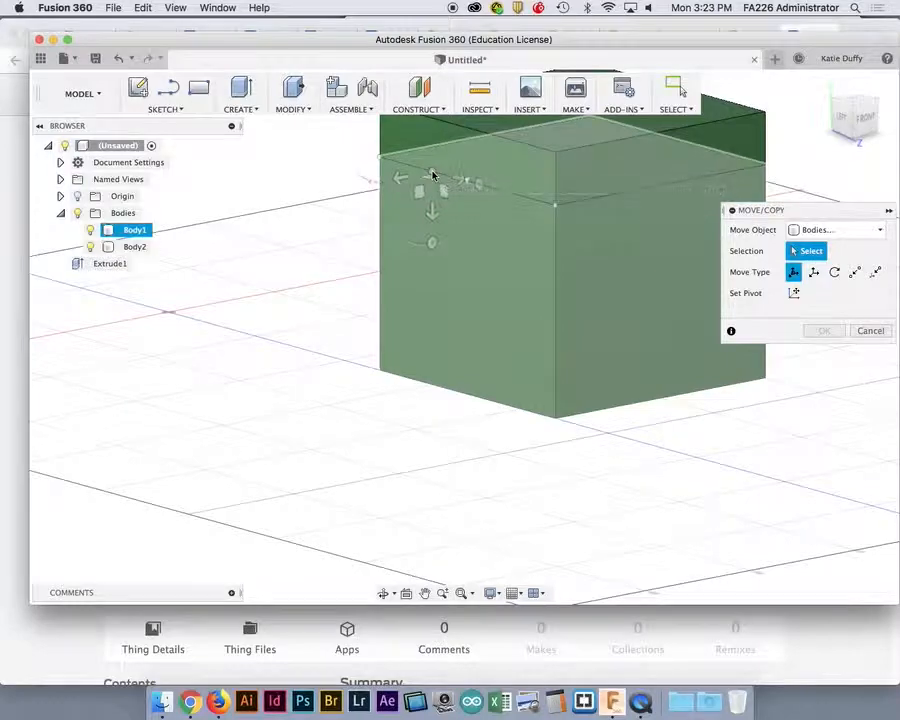
click(570, 208)
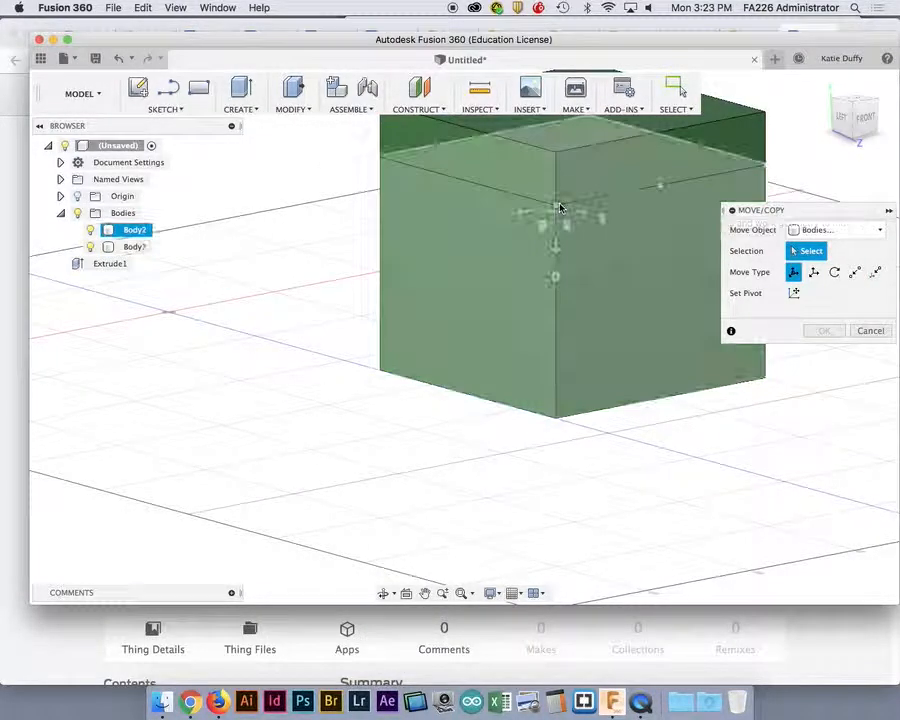
click(560, 207)
click(560, 207)
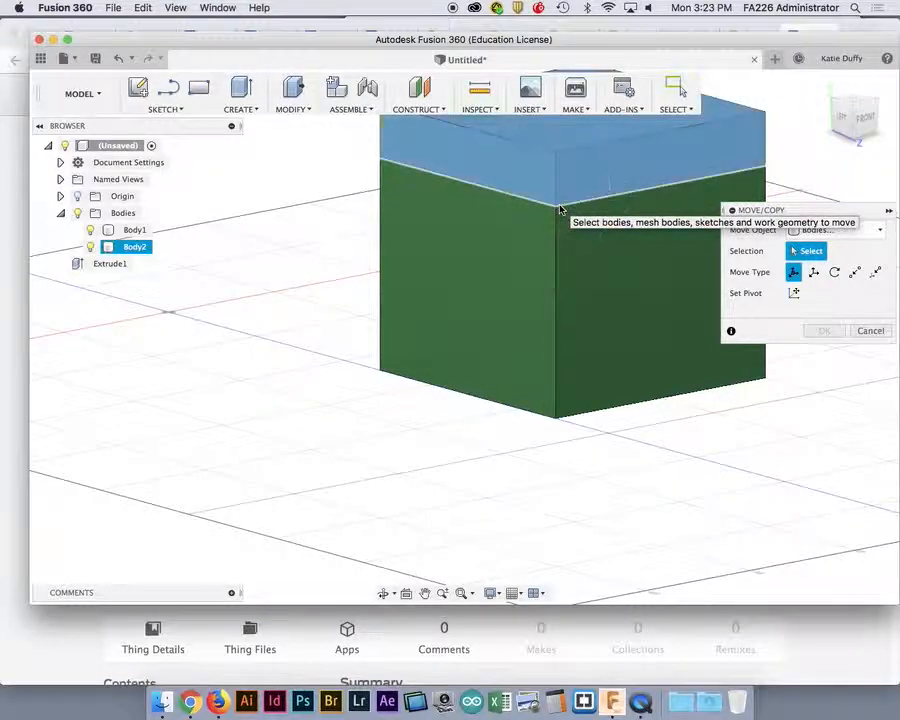
shift+middle_drag(476, 484, 424, 481)
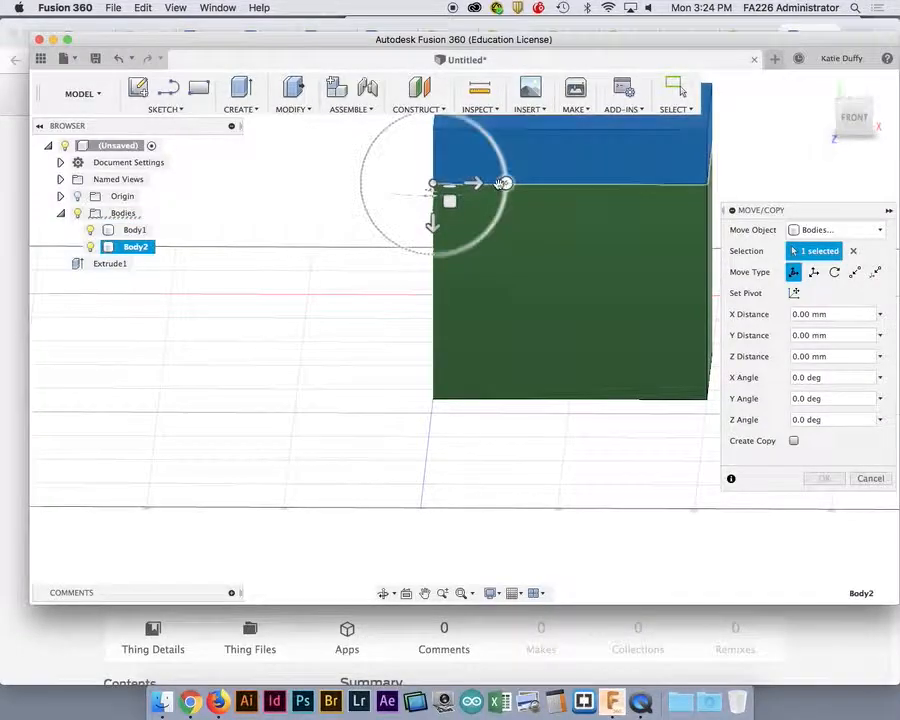
Try rotating Body2 open about its corner by 180 and 210 degrees around the Z axis, and cancel the move.
drag(504, 183, 415, 183)
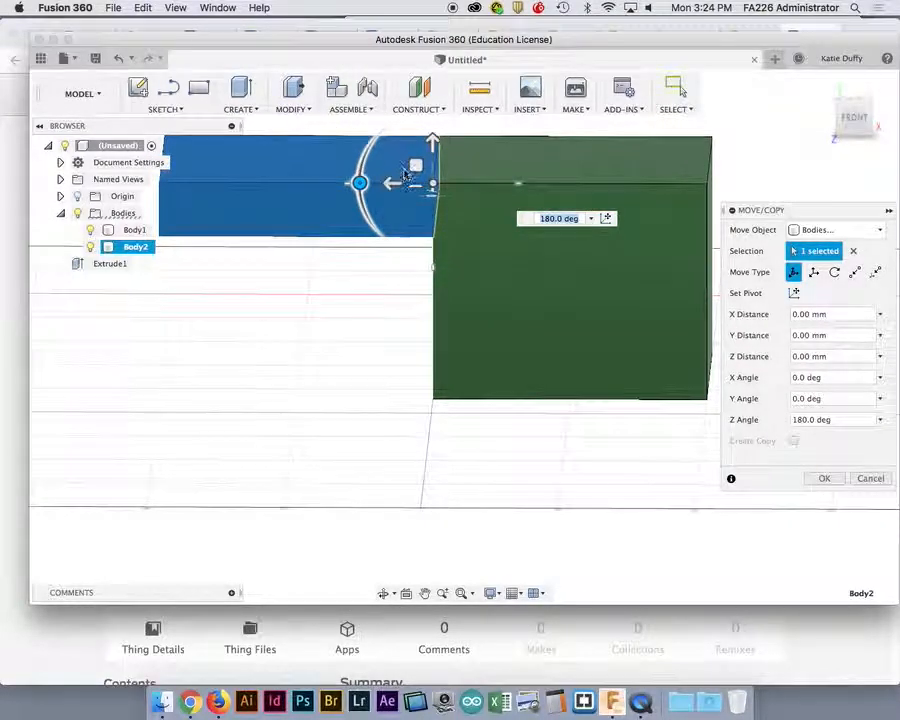
drag(359, 184, 370, 218)
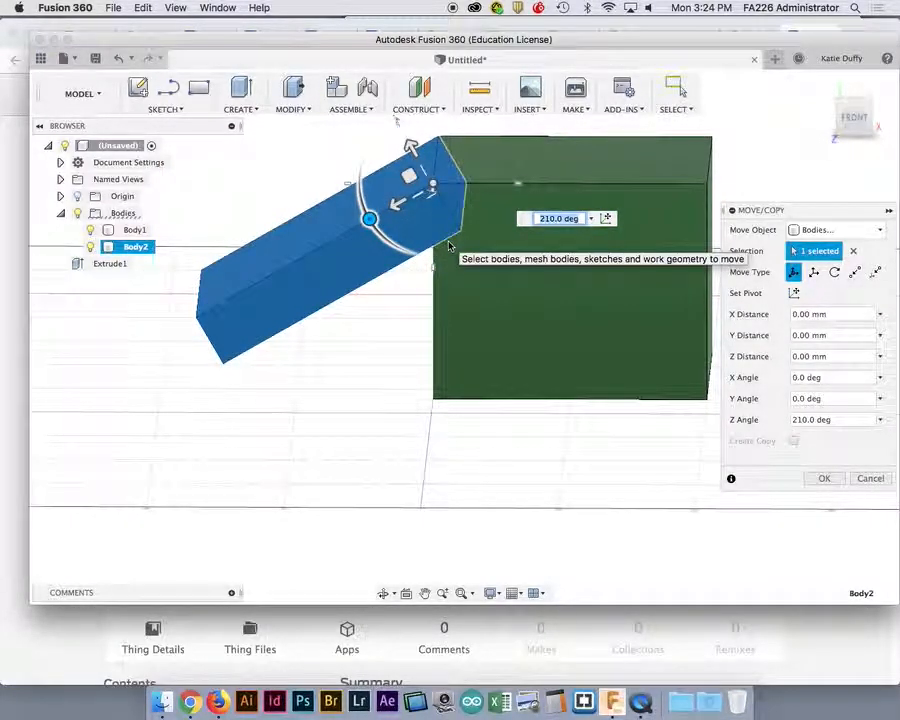
click(824, 478)
click(868, 478)
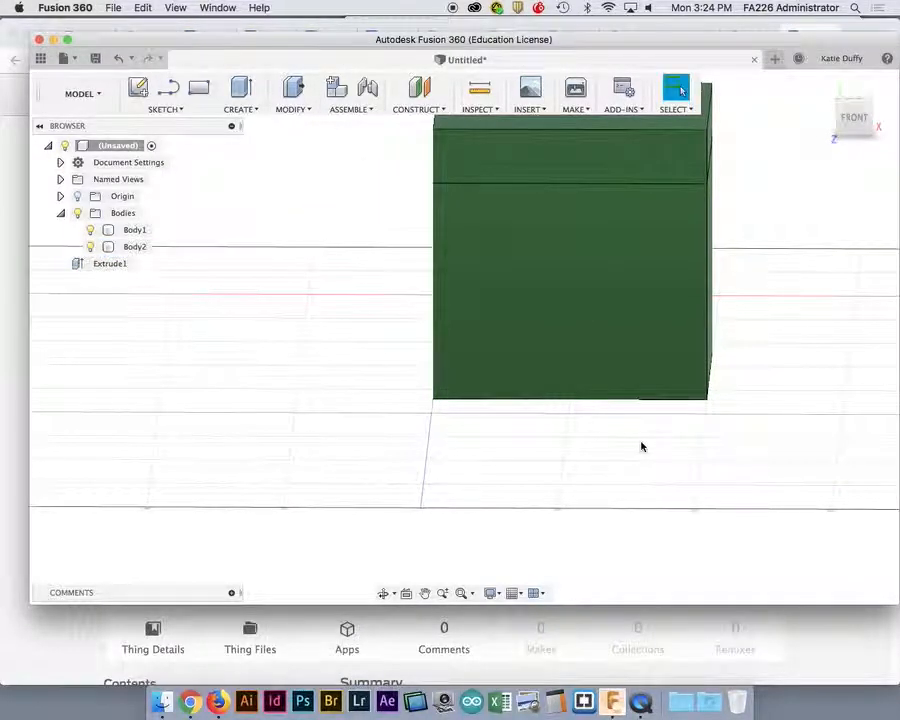
Examine the closed upper and lower bodies as a whole from the front and from above.
scroll(642, 447, down, 3)
scroll(642, 447, up, 1)
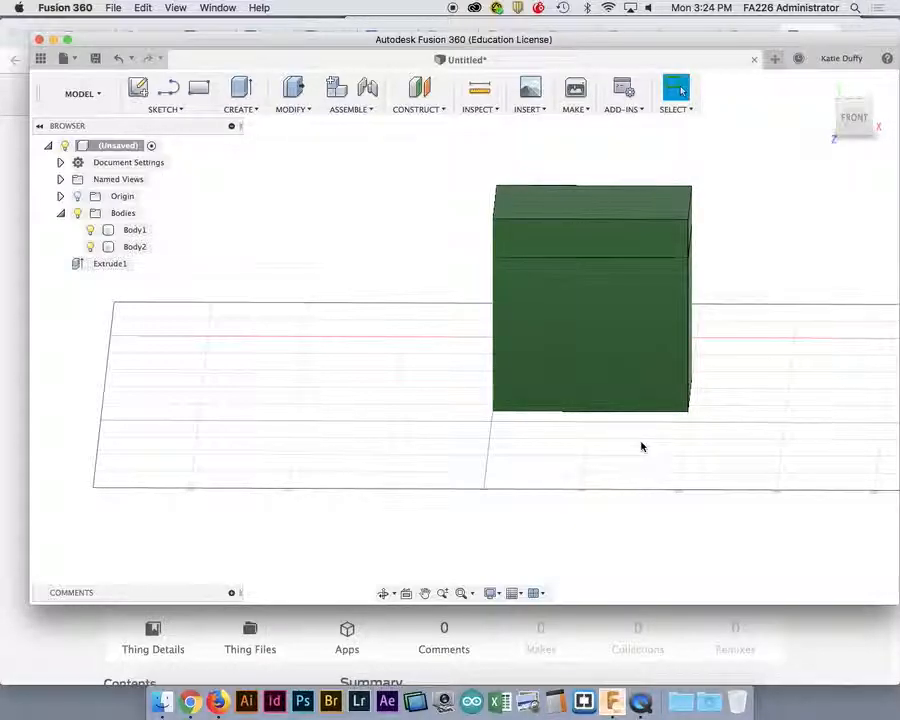
click(575, 201)
click(631, 312)
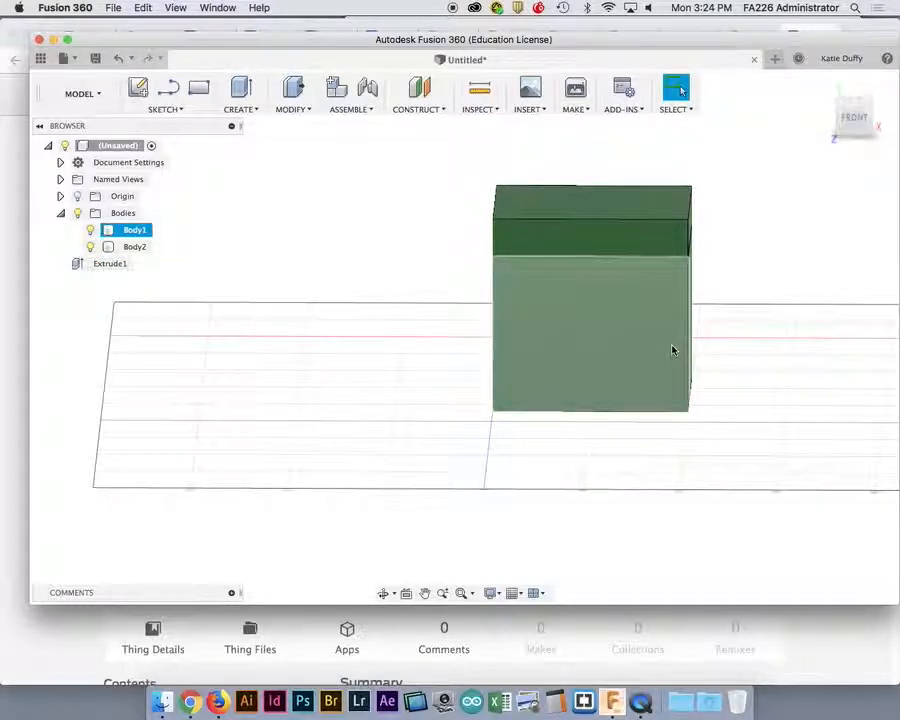
click(392, 267)
mouse_move(392, 267)
shift+middle_down()
mouse_move(400, 288)
mouse_move(390, 270)
shift+middle_up()
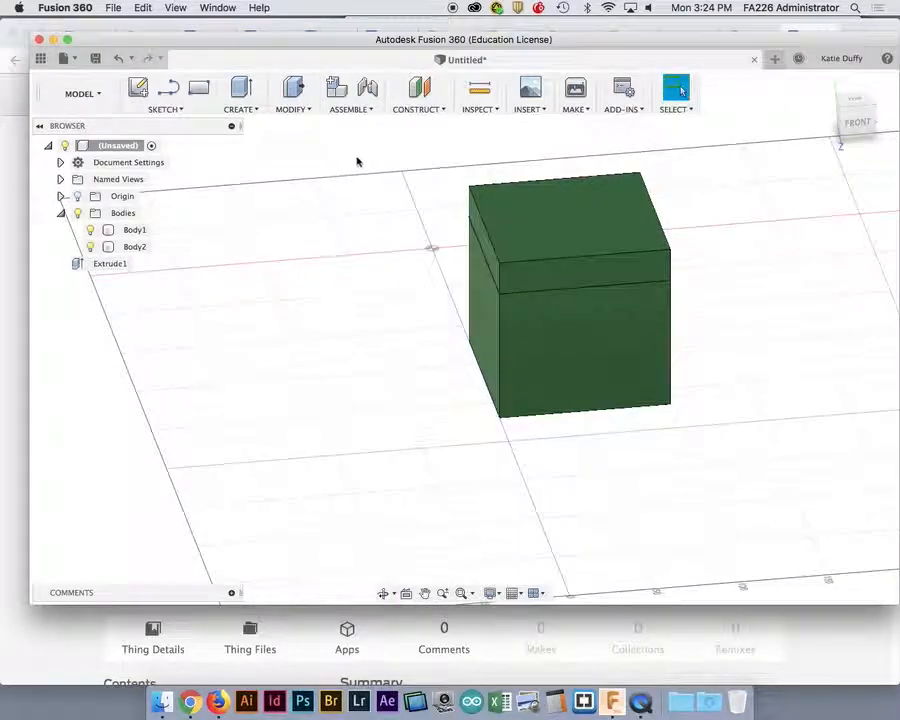
Round the upper body's top left edge with a 35 mm constant-radius fillet.
click(294, 109)
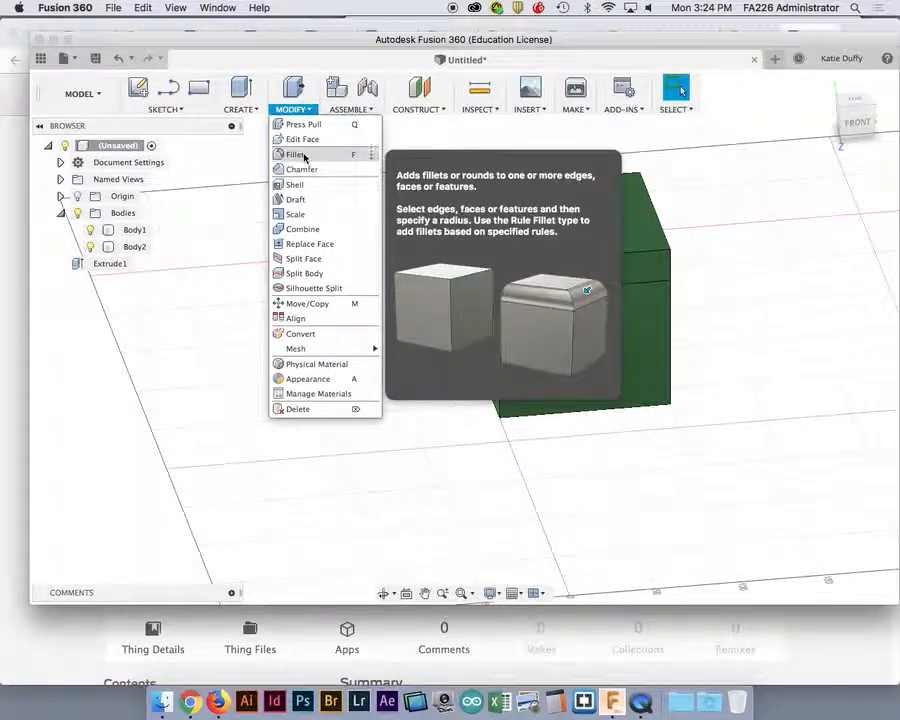
click(296, 154)
click(502, 252)
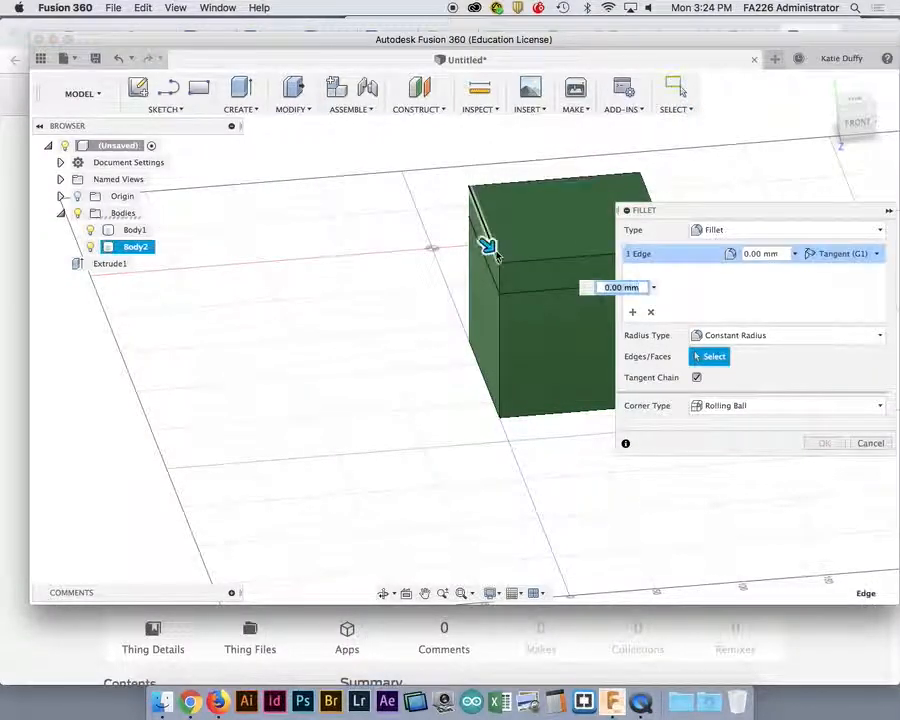
drag(488, 243, 505, 260)
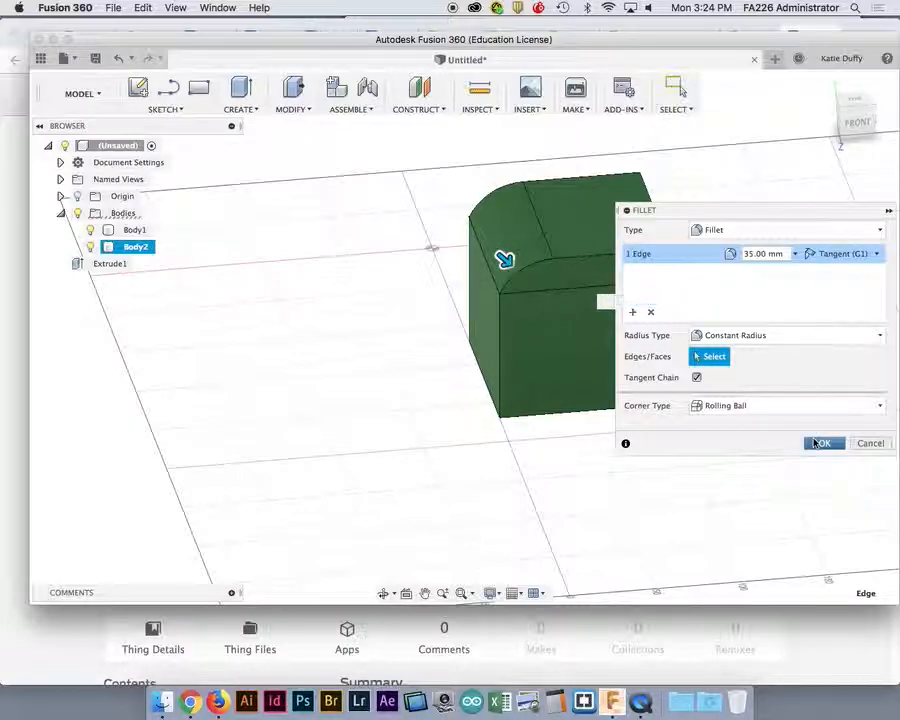
click(822, 442)
Return to a near-front view and hide Body1 so that only the filleted upper body is displayed.
shift+middle_drag(476, 478, 448, 444)
key(Escape)
click(492, 259)
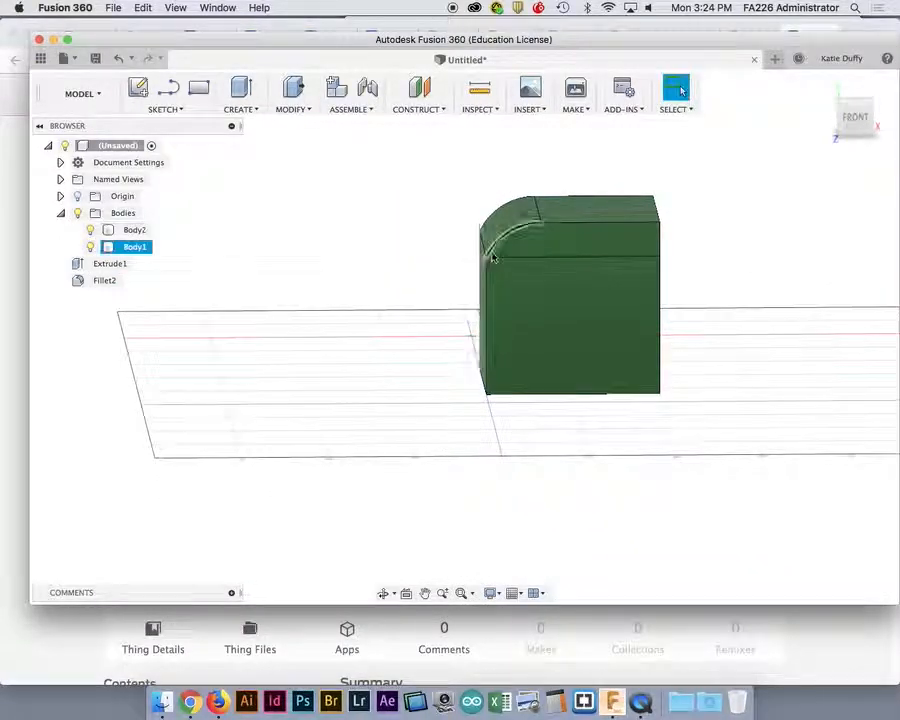
scroll(492, 257, down, 3)
click(505, 293)
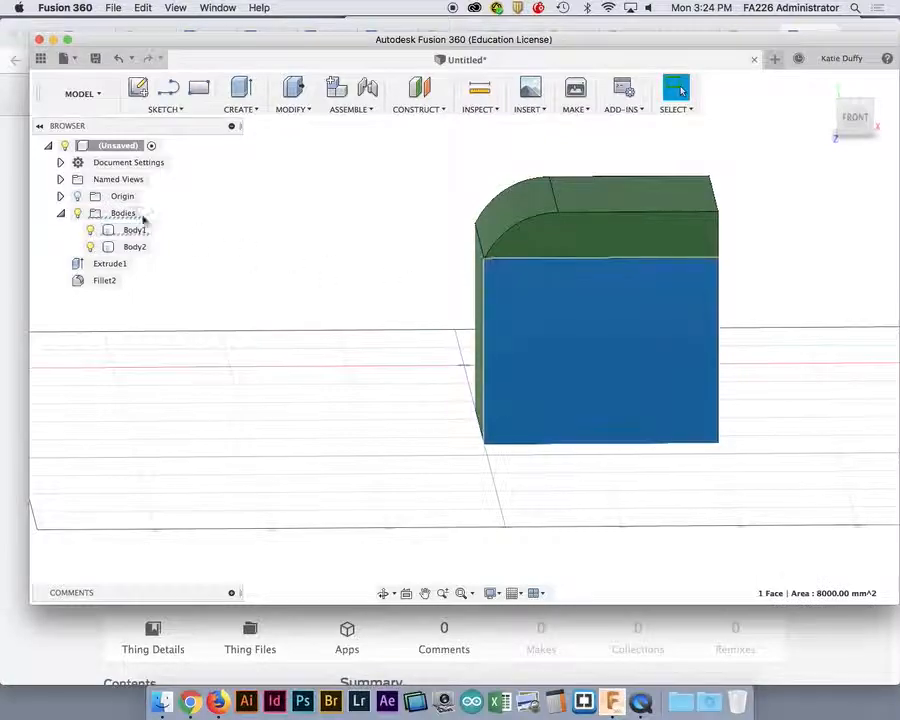
click(90, 229)
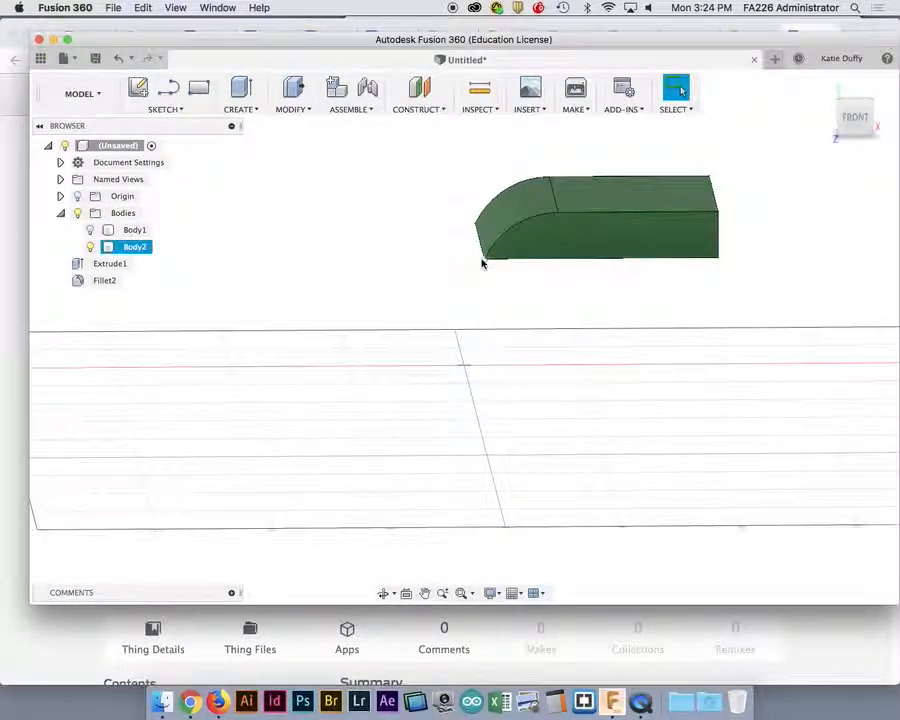
Try rotating Body2 about its lower left corner by -210 and -130 degrees around the X axis with Body1 shown, and cancel.
right_click(482, 258)
click(452, 282)
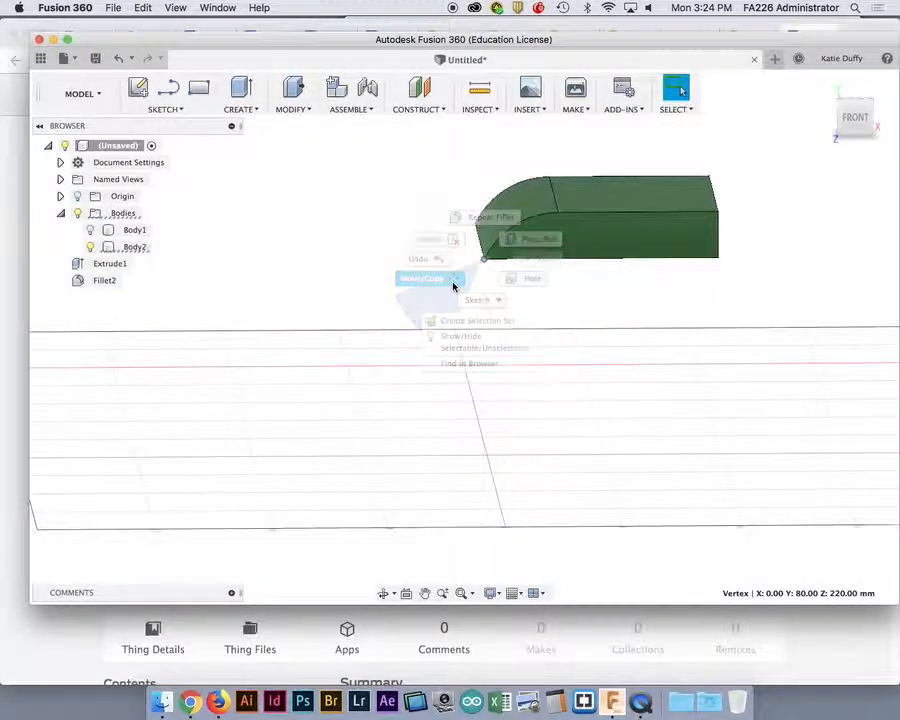
click(90, 229)
drag(484, 333, 462, 222)
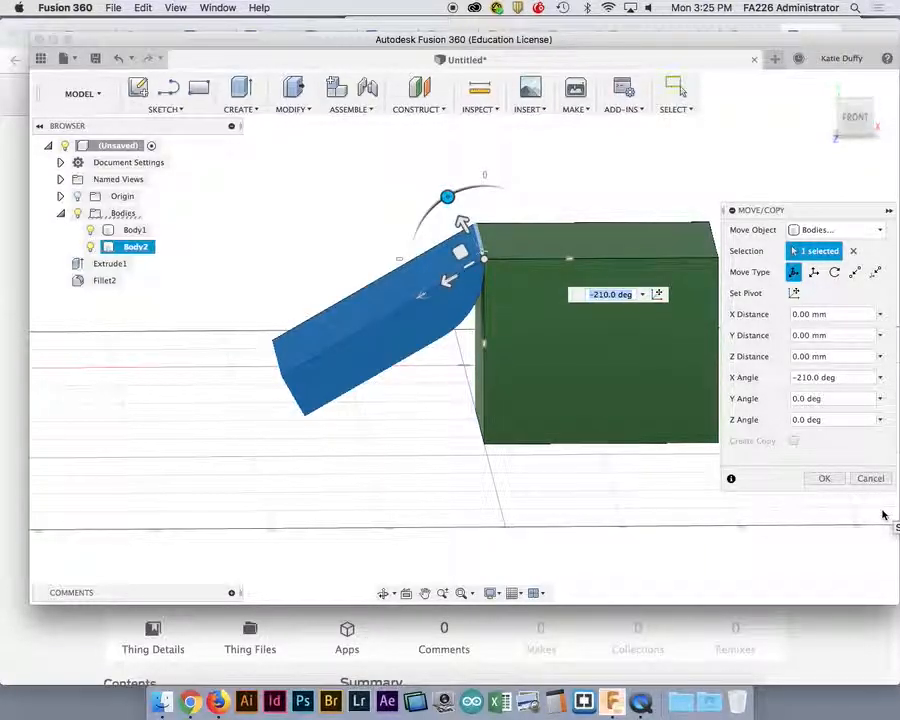
drag(455, 208, 522, 230)
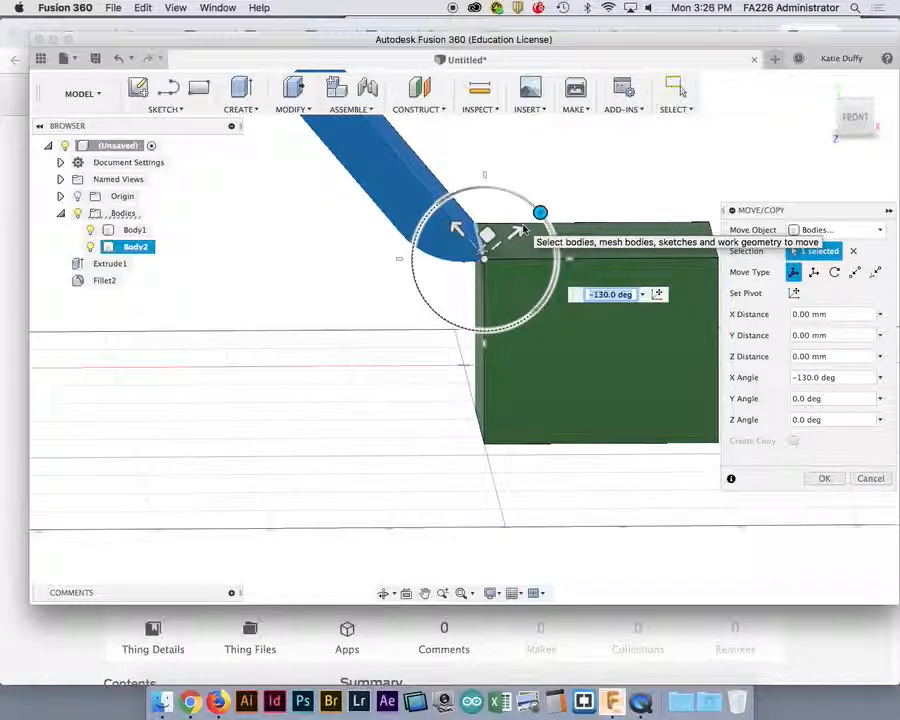
click(869, 478)
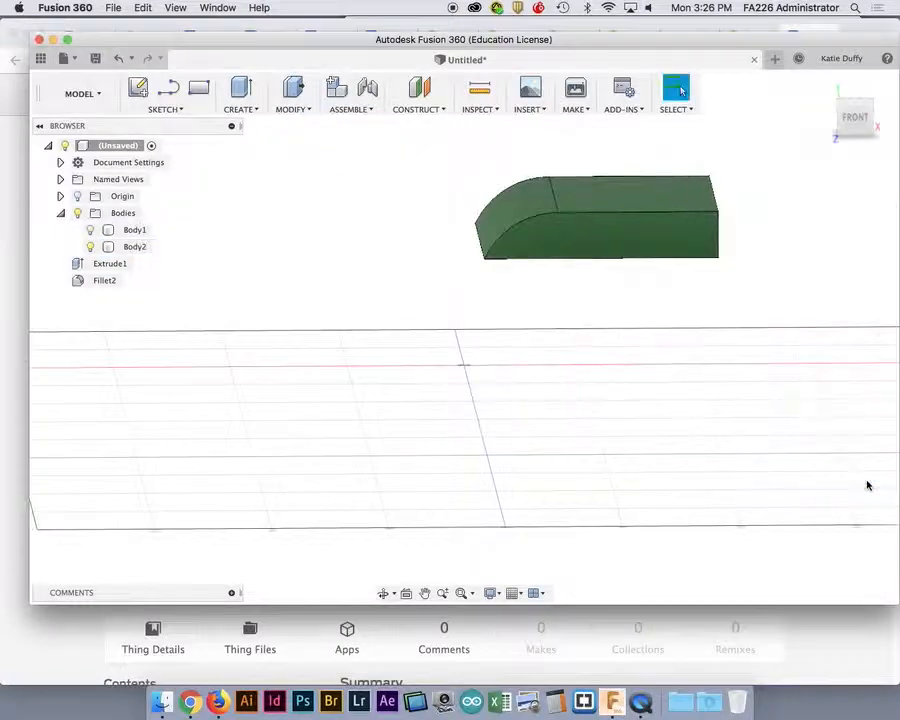
Show Body1 again and remove the rounded fillet from the upper body.
click(89, 230)
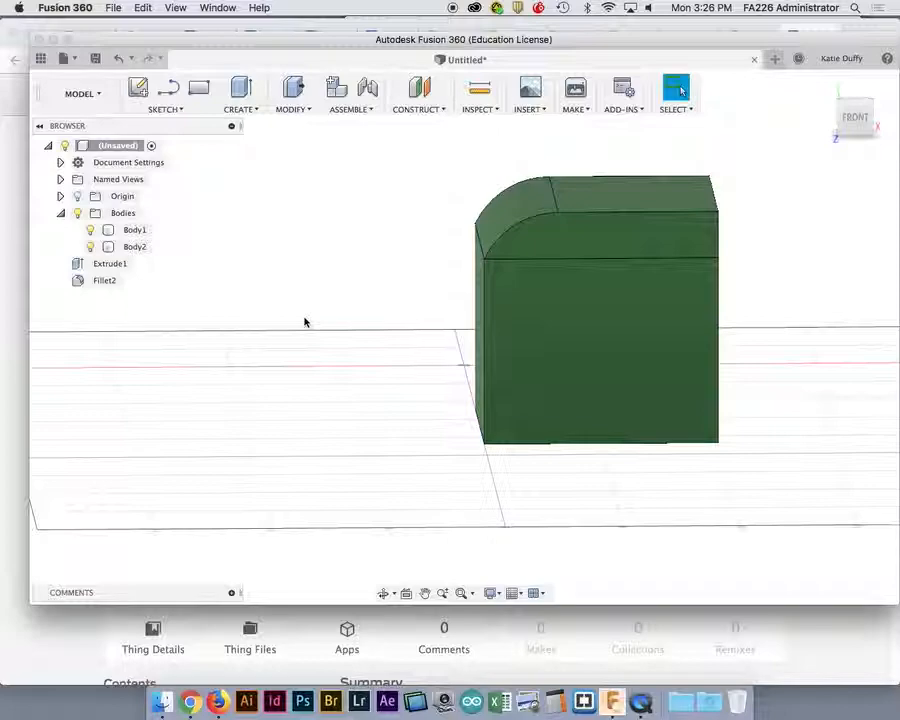
click(484, 236)
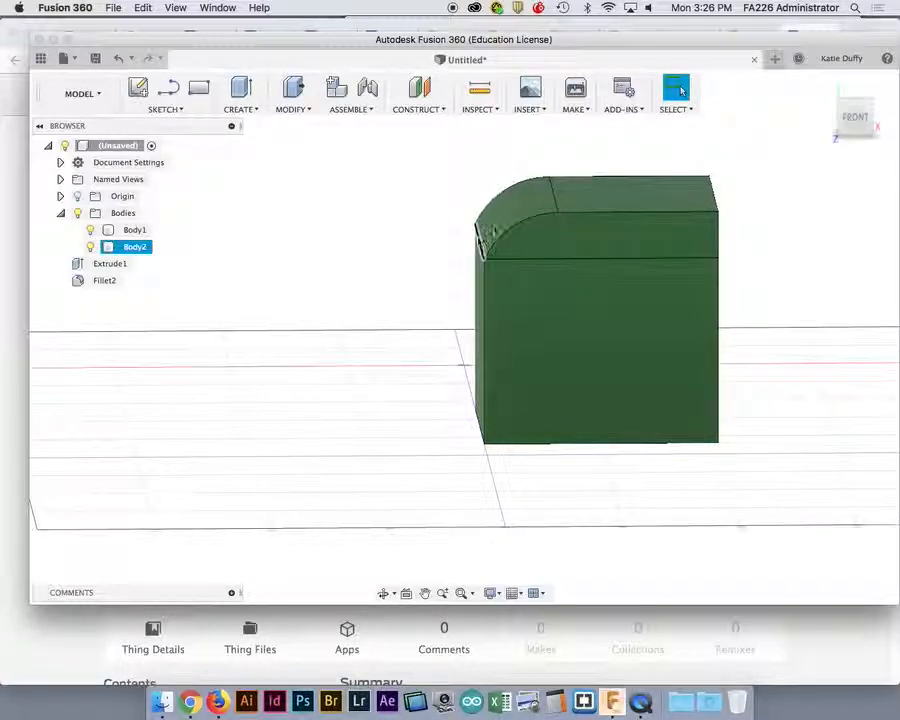
click(505, 219)
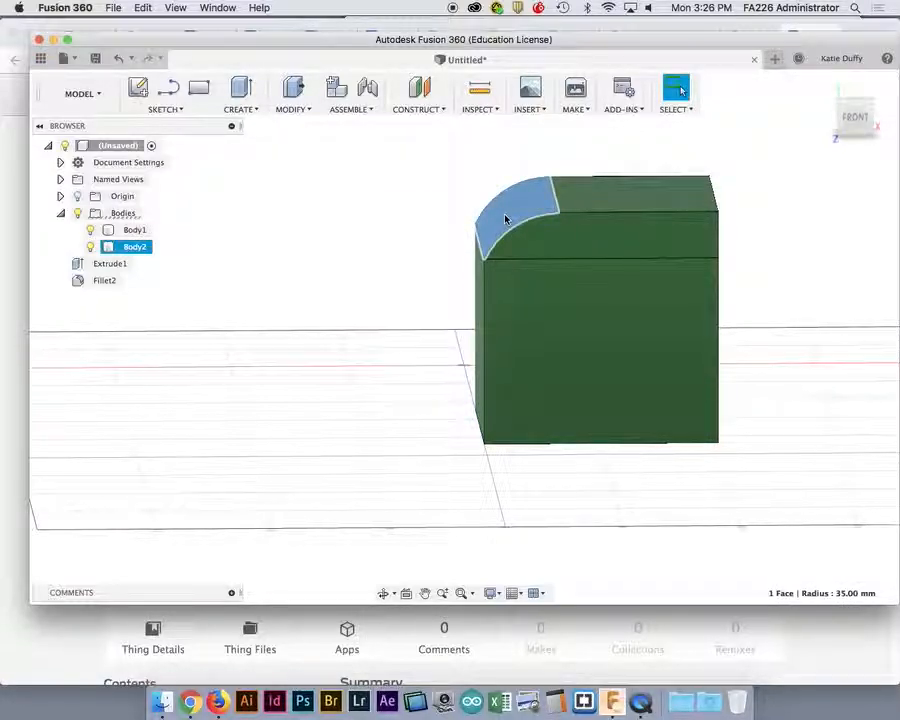
key(Delete)
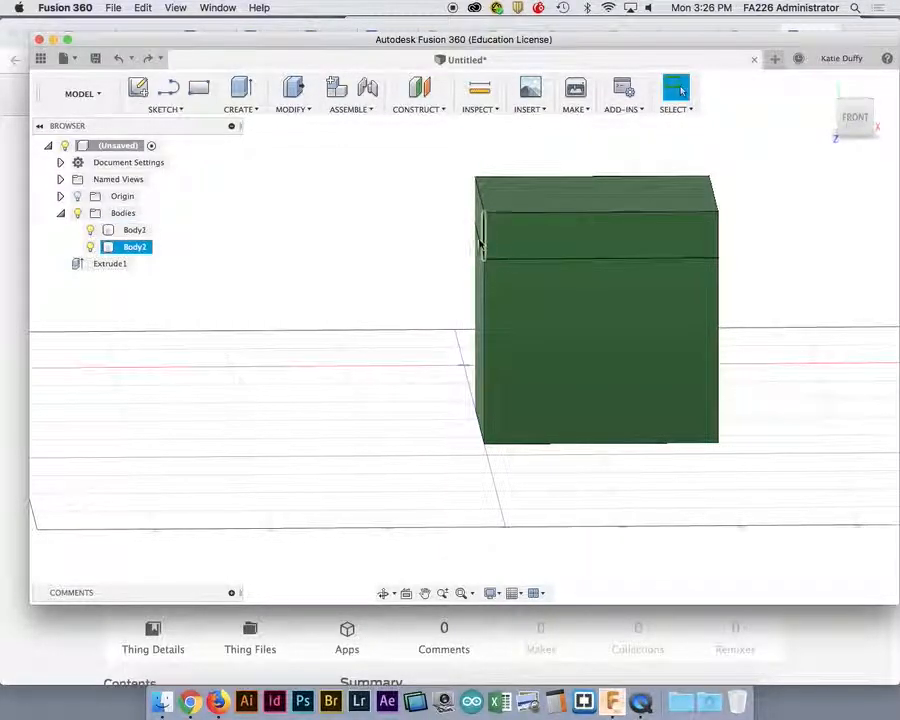
Examine the upper body's left top edge and side from several angles.
shift+middle_drag(440, 279, 566, 345)
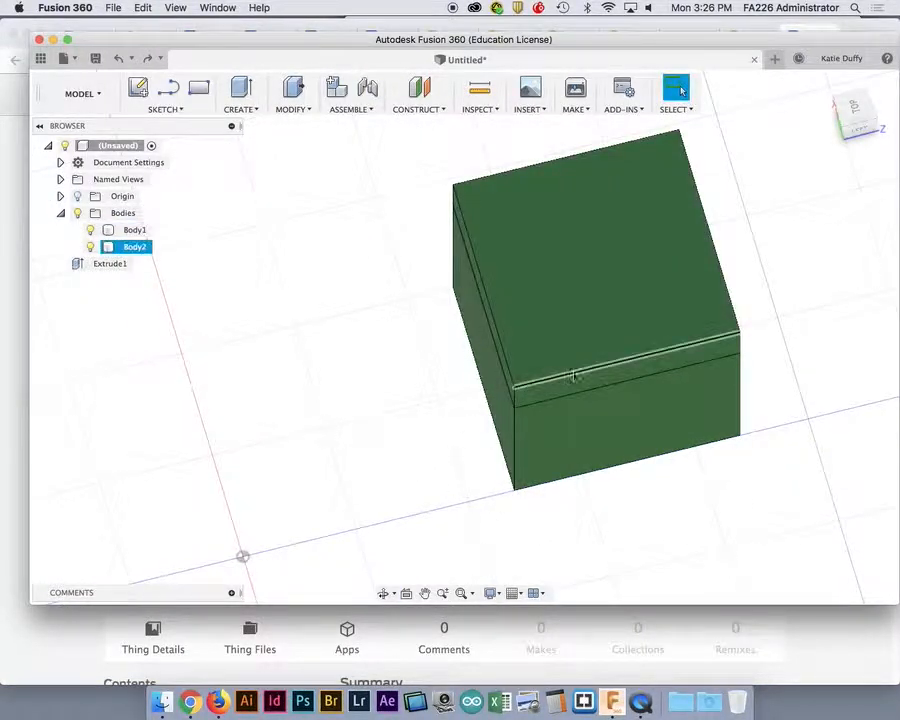
shift+middle_drag(713, 392, 299, 516)
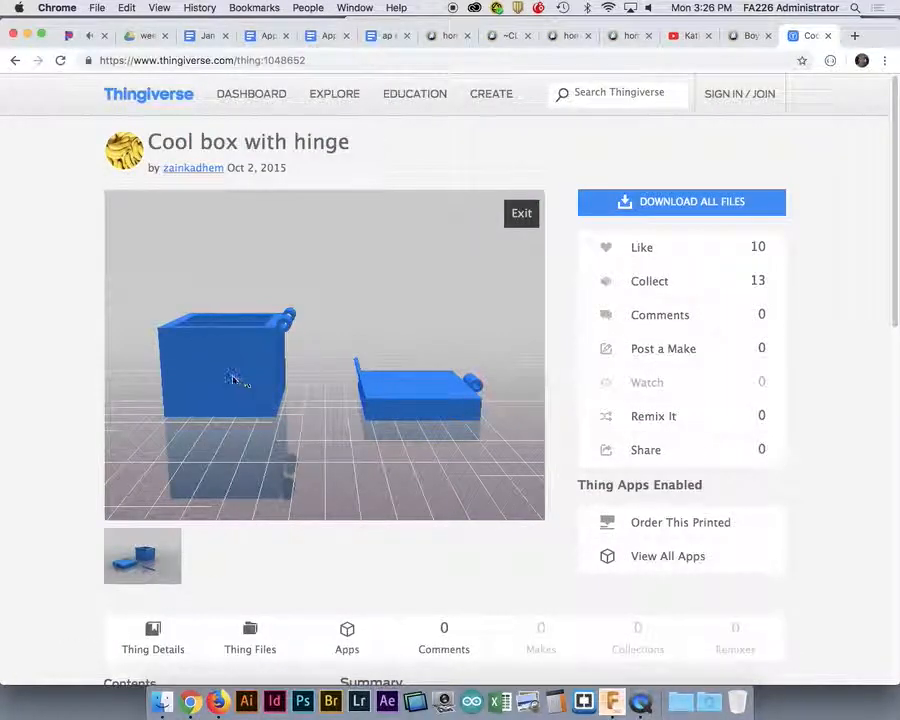
Examine the Thingiverse box model's hinge knuckle and the separate hinge pin from close up.
drag(290, 358, 256, 348)
scroll(256, 348, up, 5)
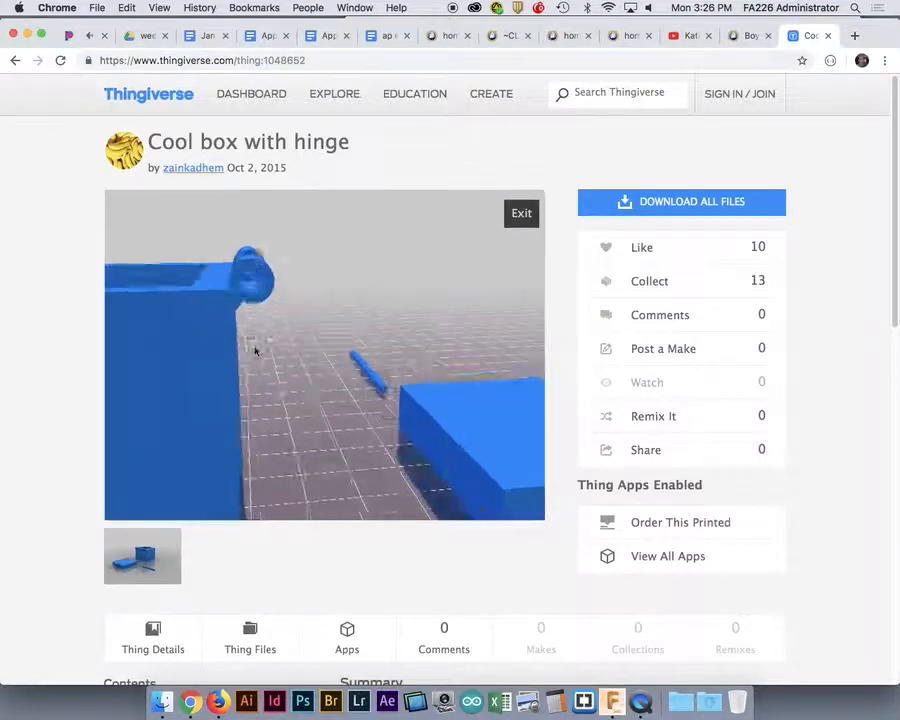
mouse_move(141, 342)
mouse_down()
mouse_move(163, 354)
mouse_move(154, 348)
mouse_up()
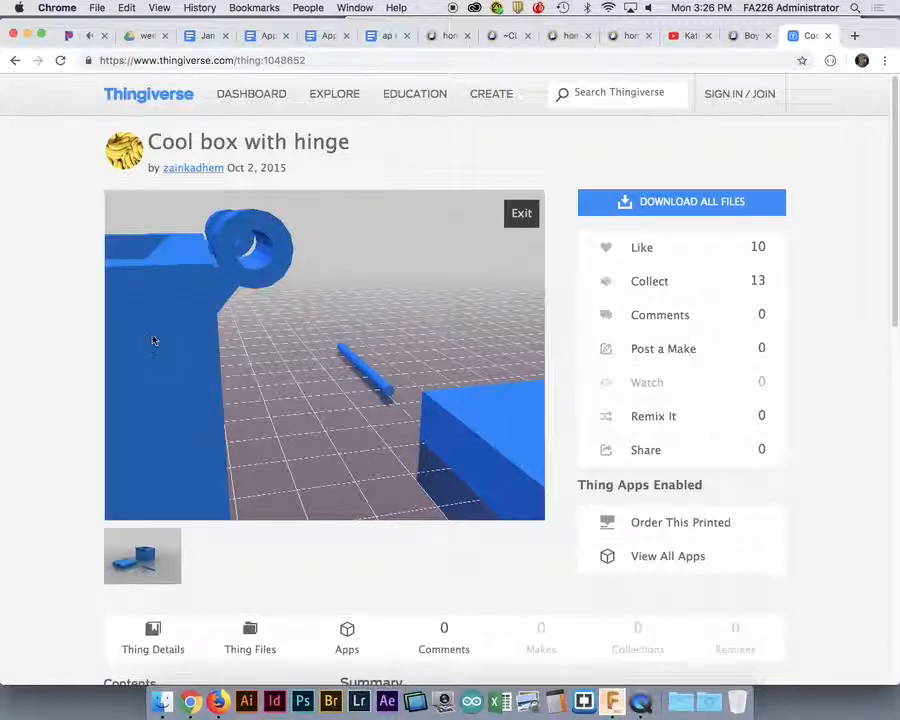
drag(212, 262, 172, 309)
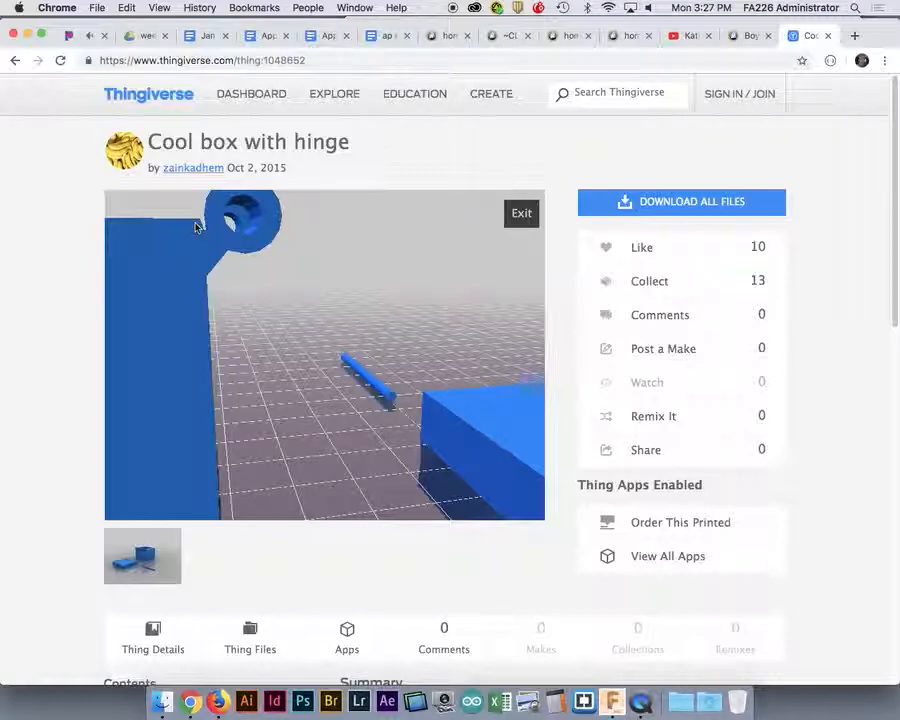
scroll(435, 328, up, 3)
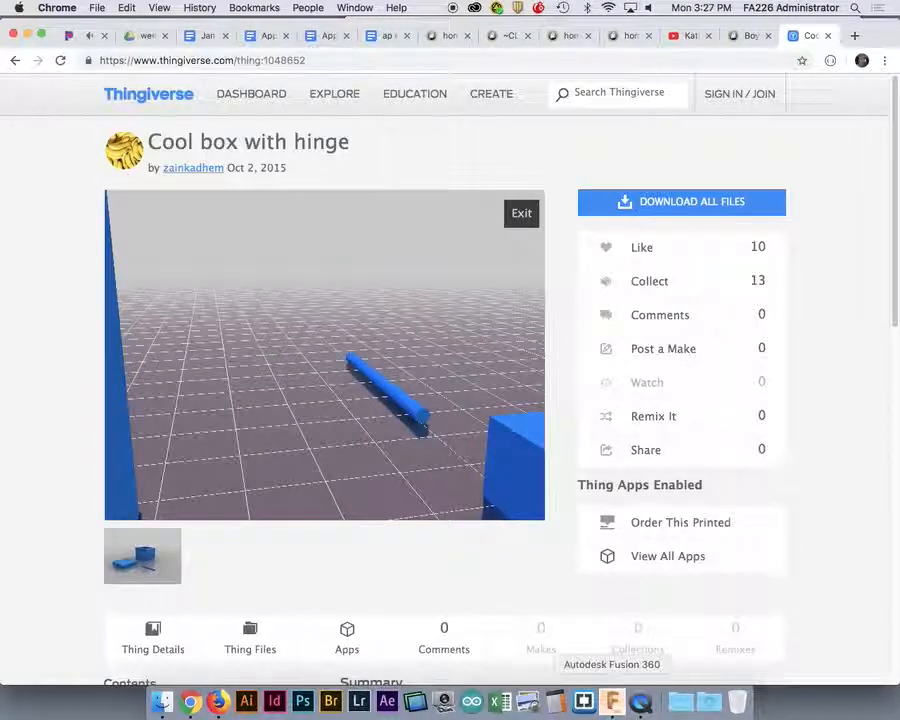
Switch to Fusion 360 and measure the distance between the two vertical edges of the box's left side.
click(612, 702)
shift+middle_drag(320, 428, 326, 448)
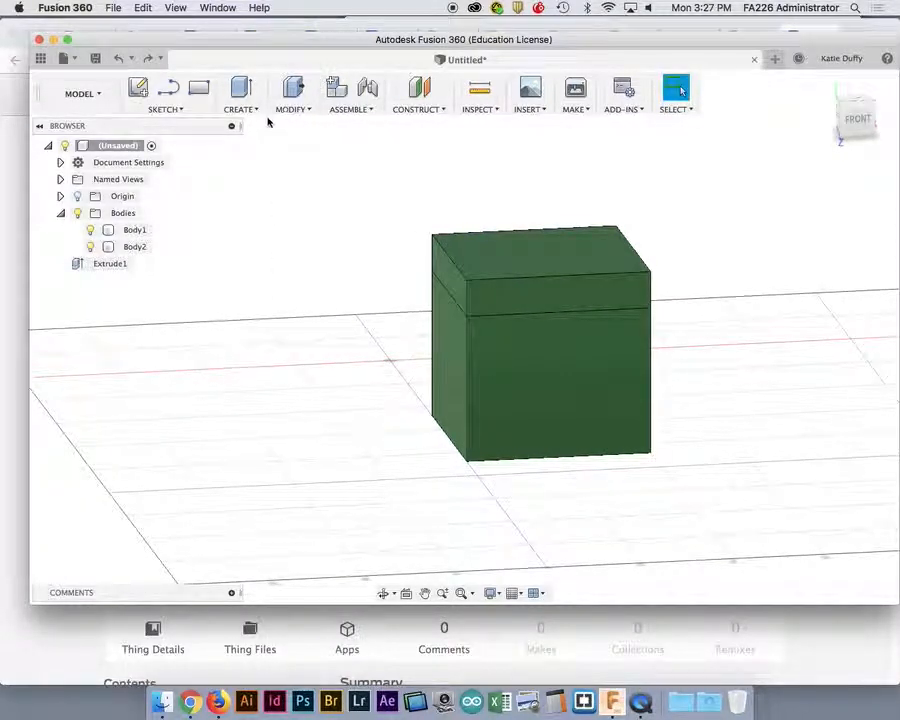
click(241, 109)
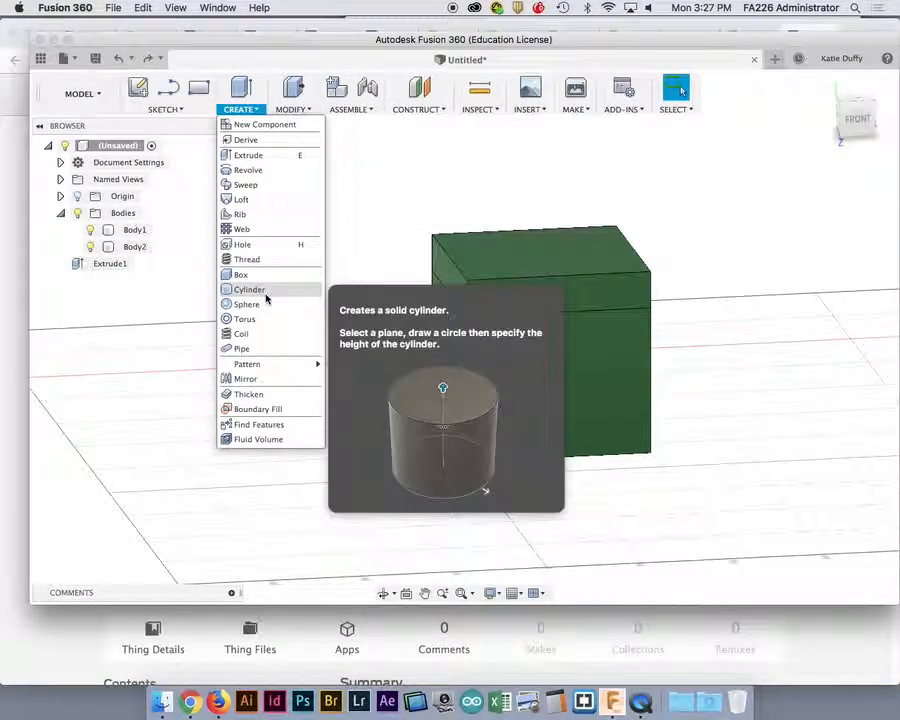
click(281, 538)
shift+middle_drag(281, 538, 420, 472)
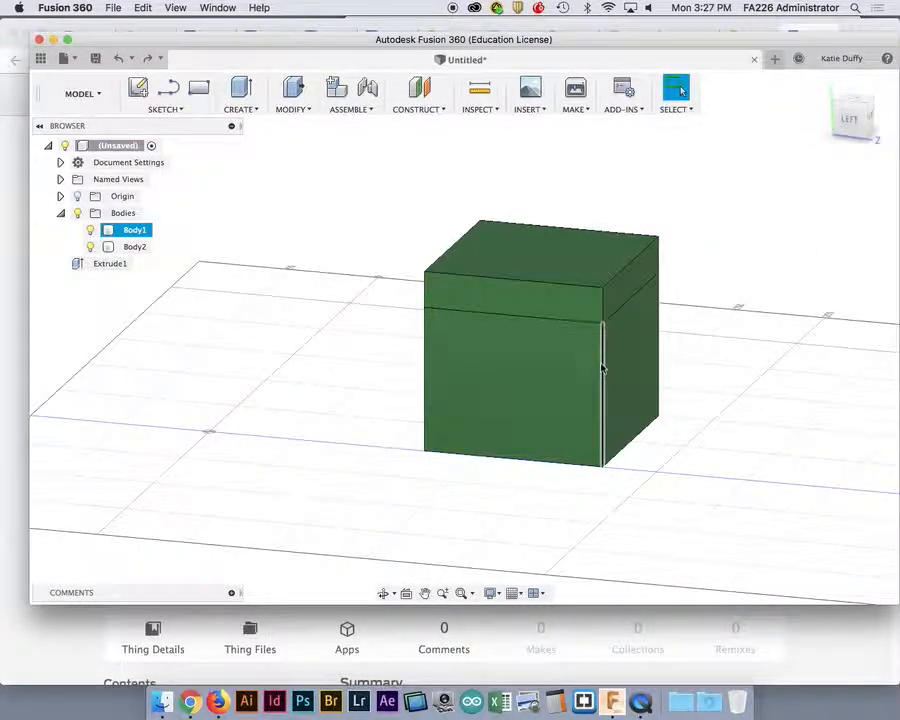
click(479, 109)
click(480, 122)
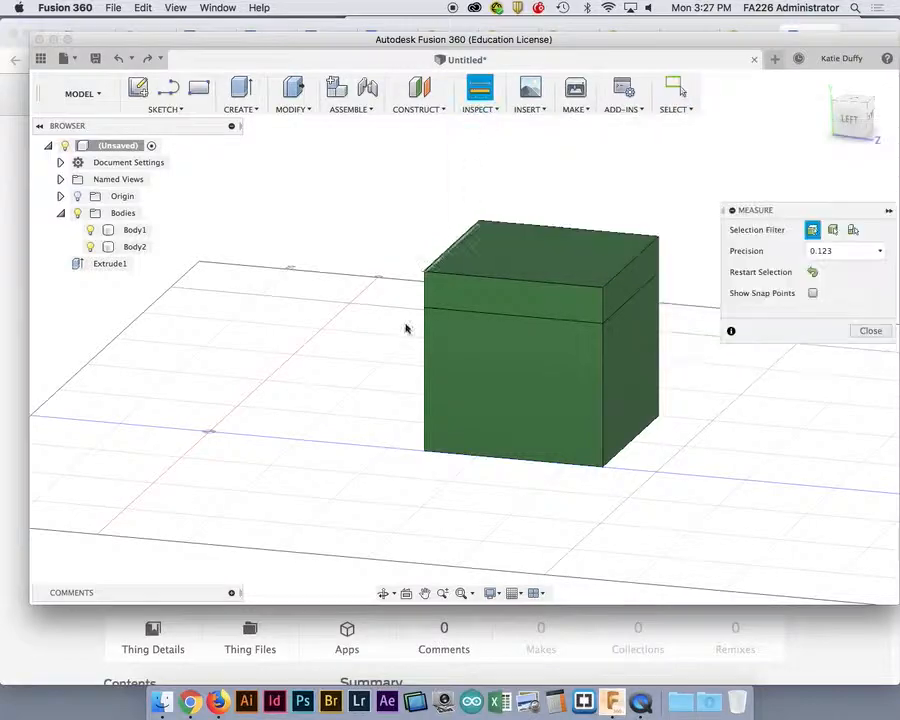
click(424, 378)
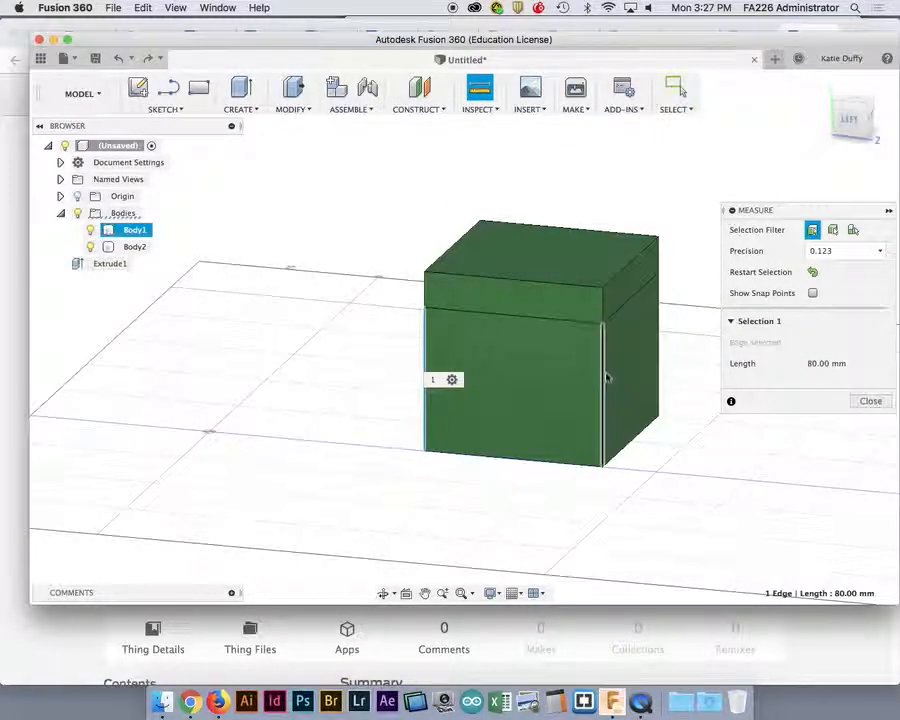
click(604, 379)
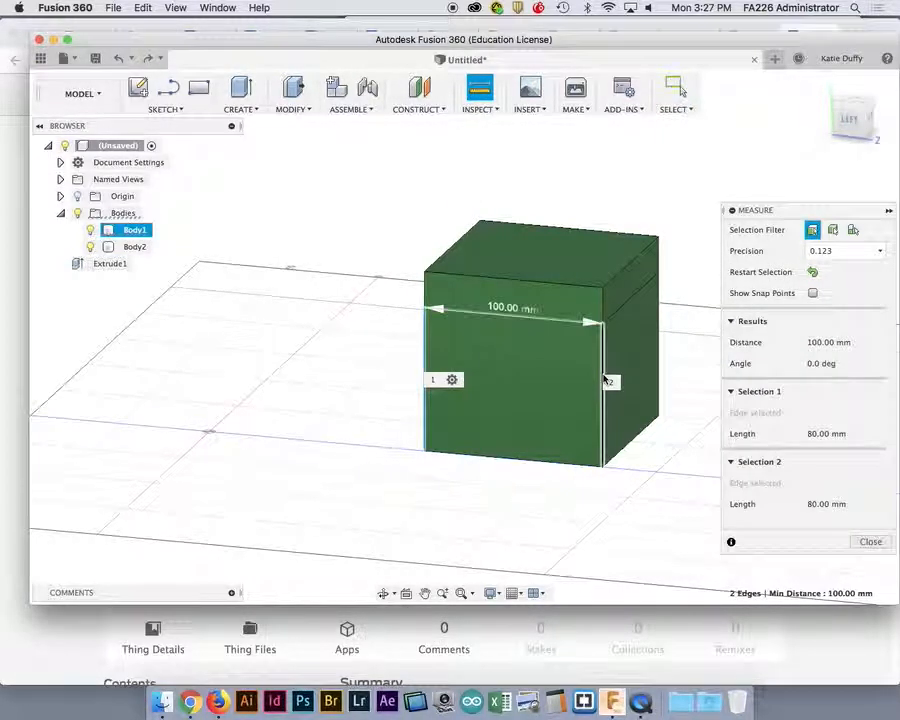
click(870, 541)
Create a 10 mm diameter cylinder as a new body on the ground plane beside the box, as tall as the box.
click(240, 109)
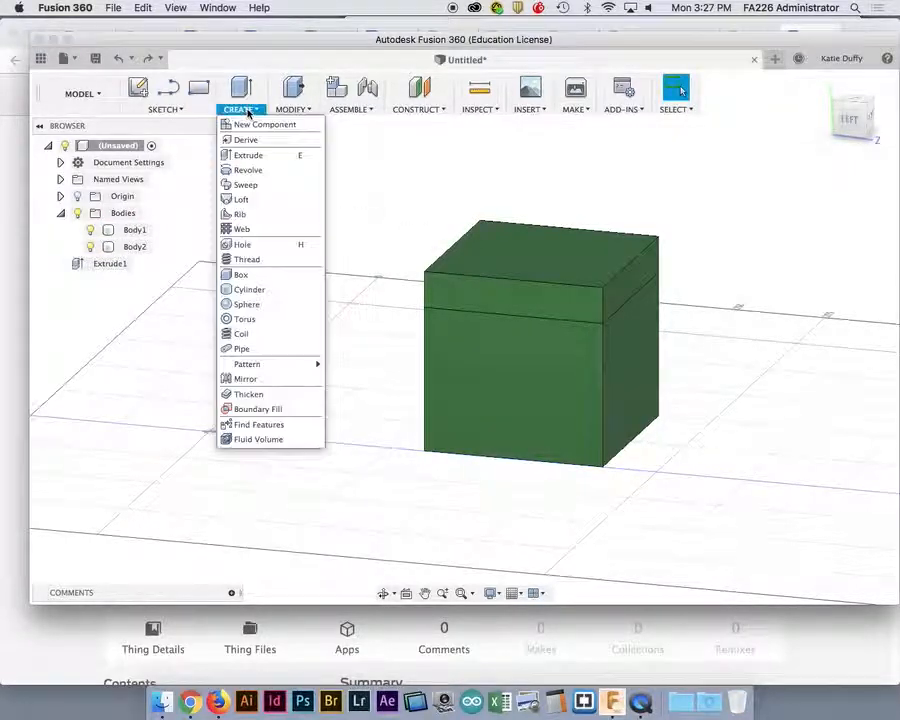
click(240, 289)
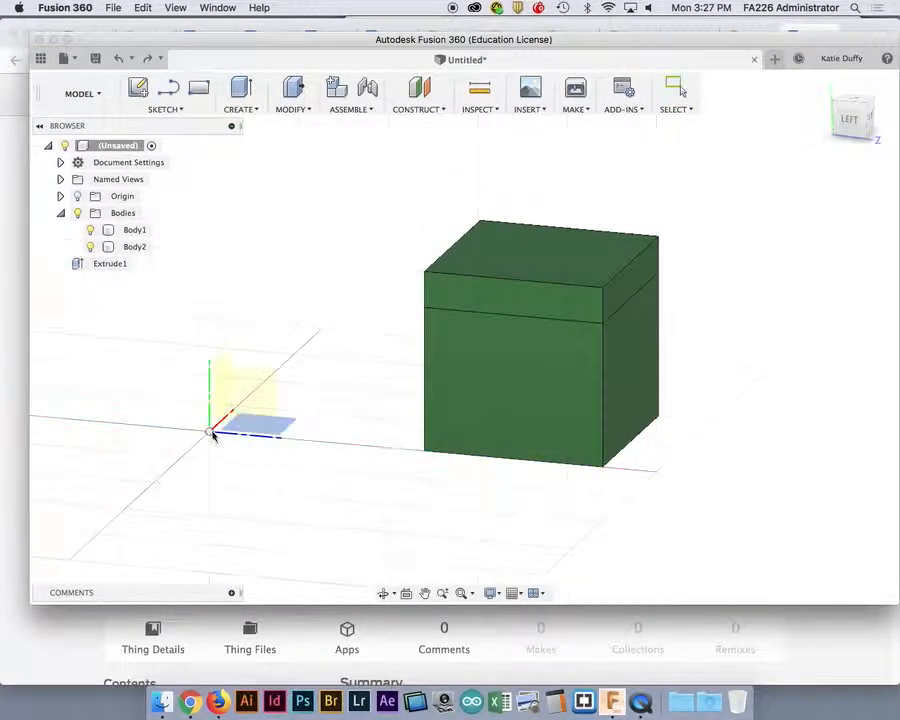
click(285, 426)
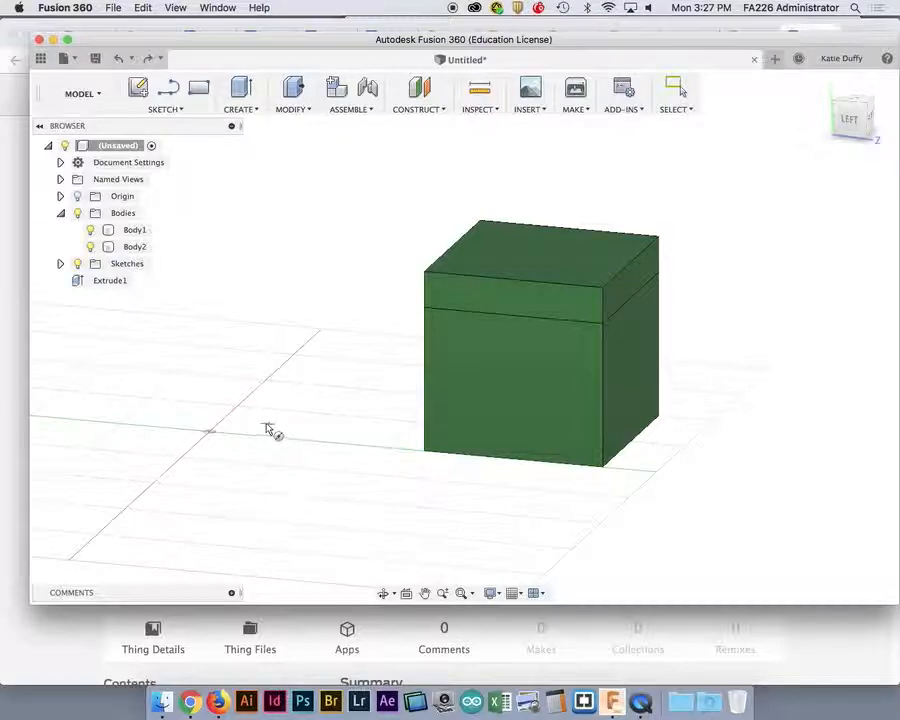
click(258, 428)
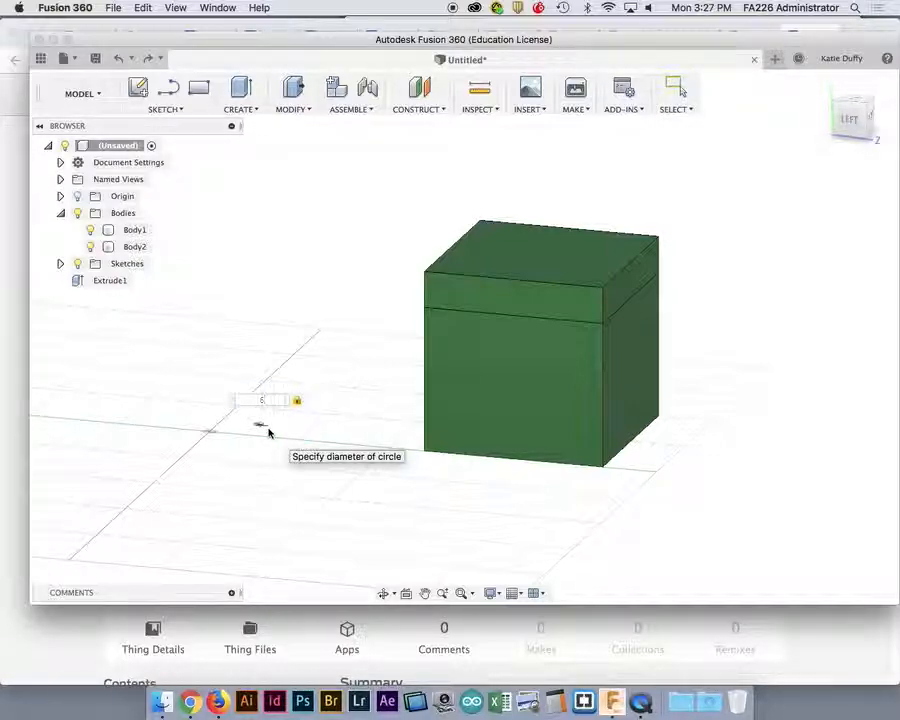
text(10)
key(Return)
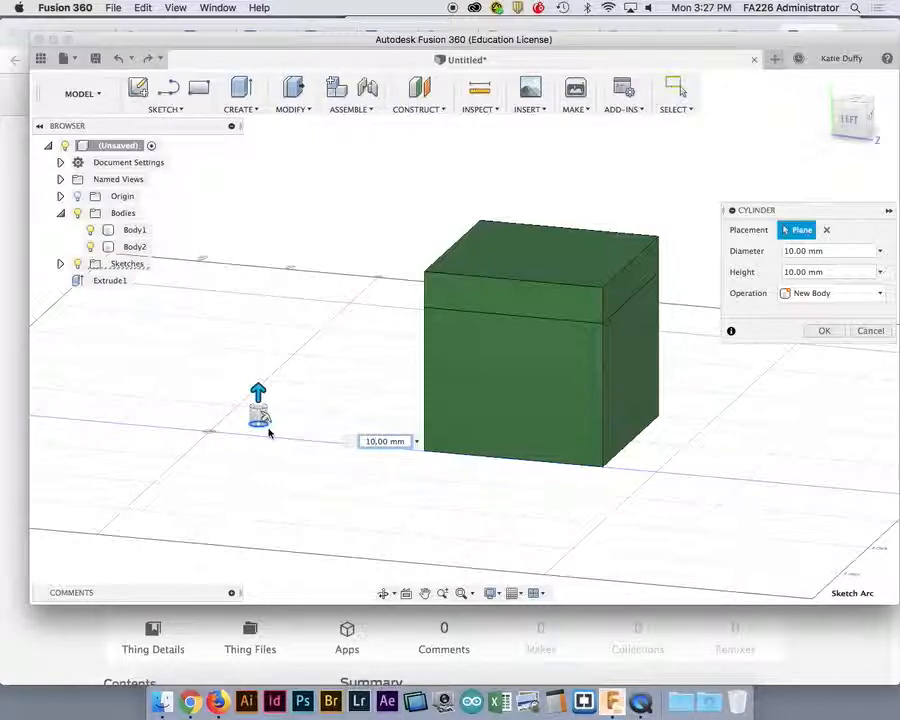
key(Return)
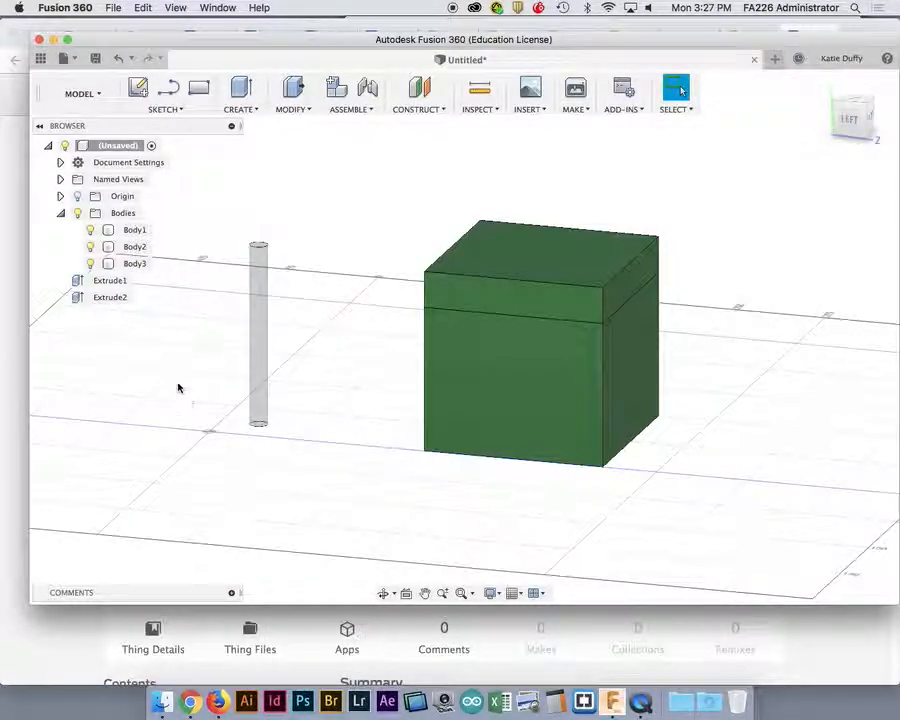
Apply the Plastic - Matte (Red) appearance to the whole cylinder, keeping the appearances applied to its faces.
middle_drag(303, 418, 279, 421)
click(238, 400)
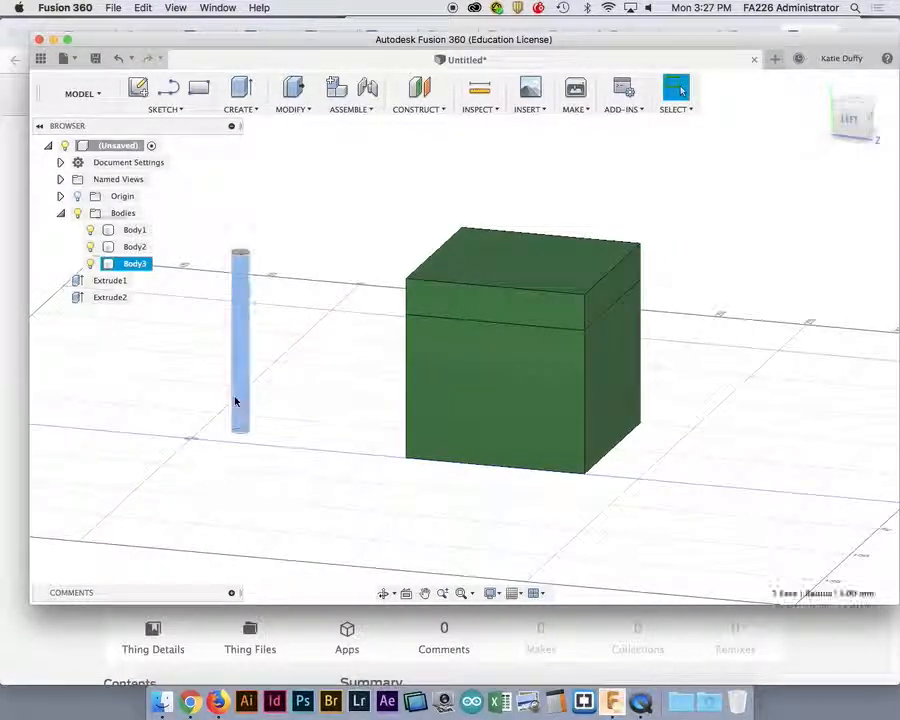
right_click(236, 400)
click(195, 514)
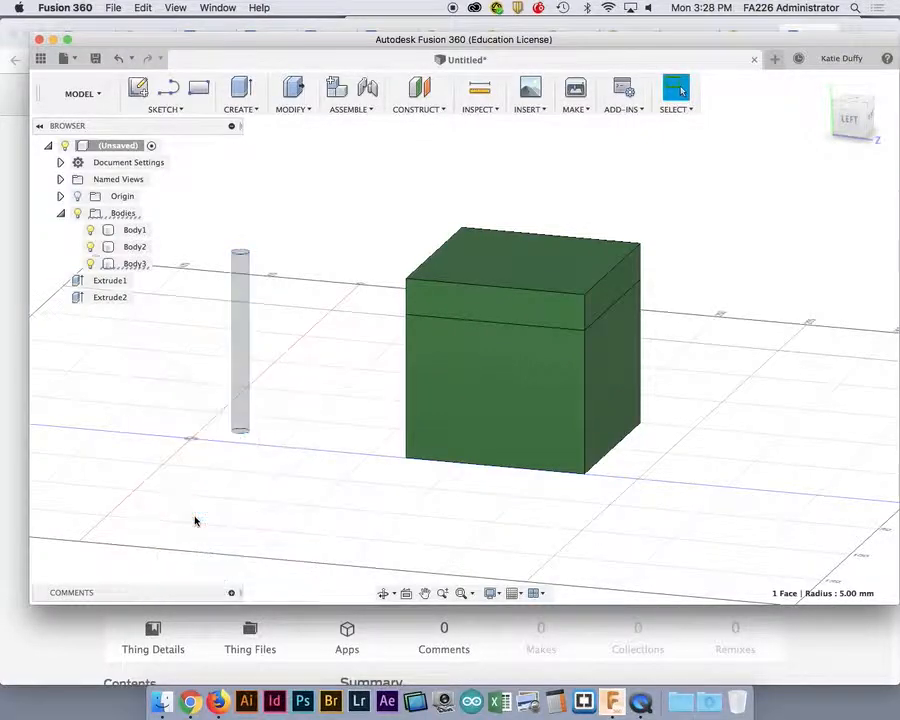
drag(611, 478, 241, 346)
drag(627, 486, 245, 382)
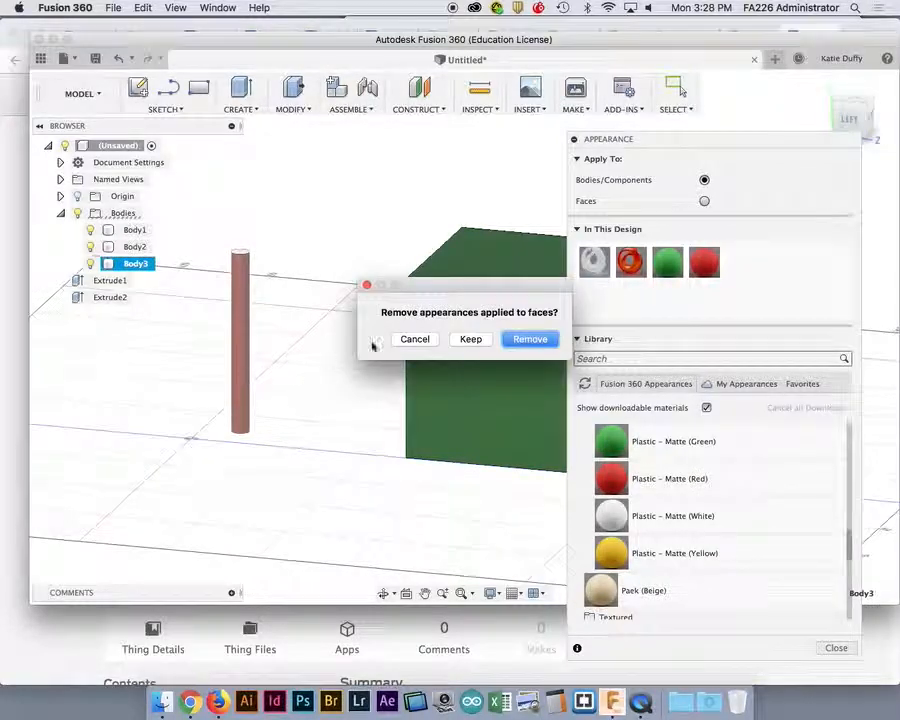
click(460, 338)
shift+middle_drag(345, 445, 312, 462)
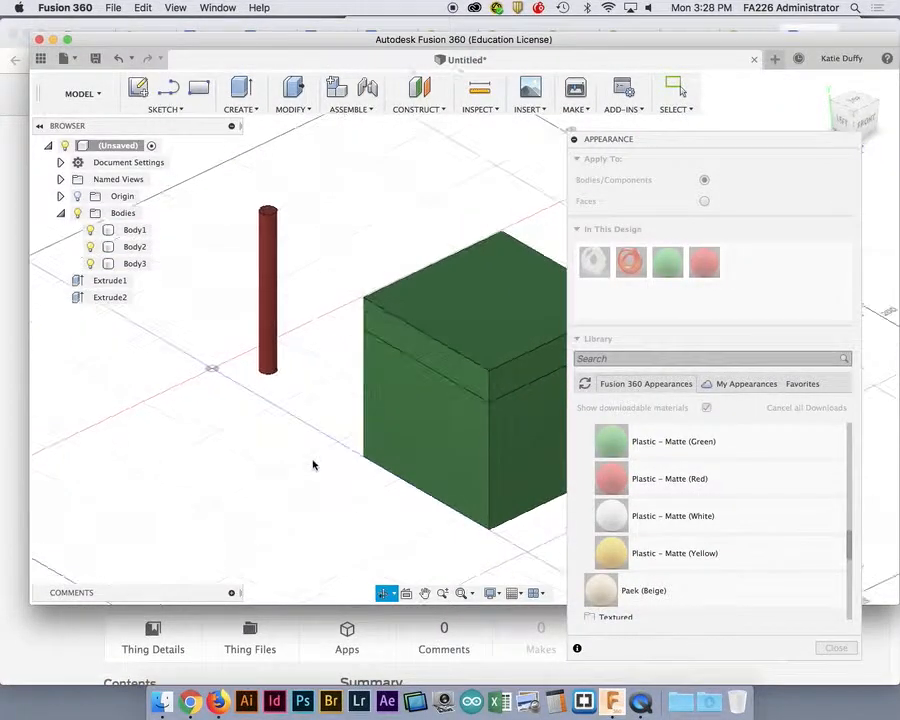
drag(707, 140, 710, 57)
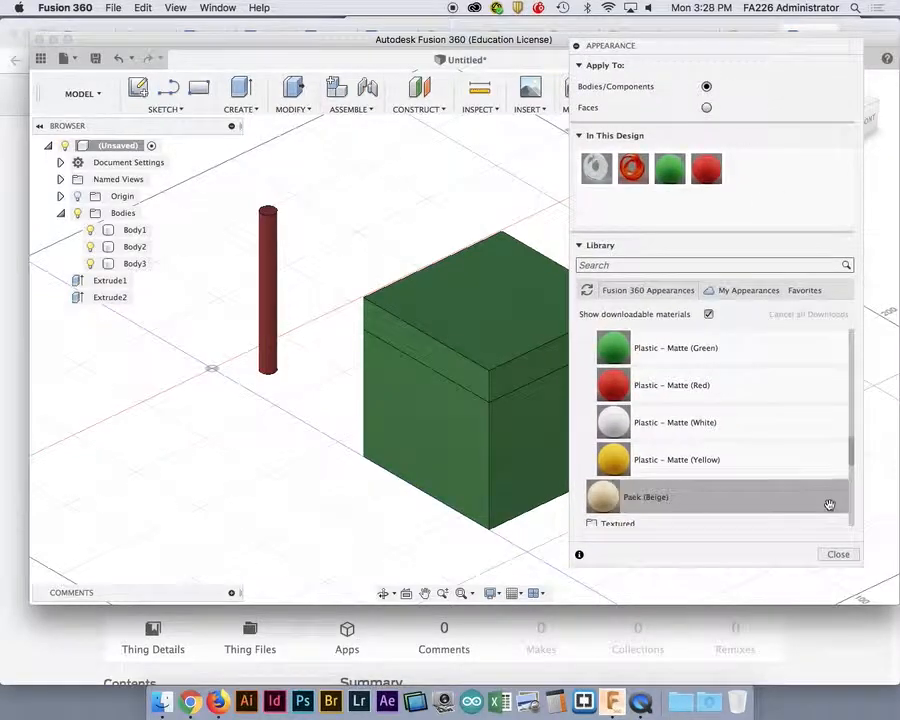
click(842, 566)
Try laying the red cylinder flat and moving it 50 mm in X near the box's left side, and cancel.
click(262, 318)
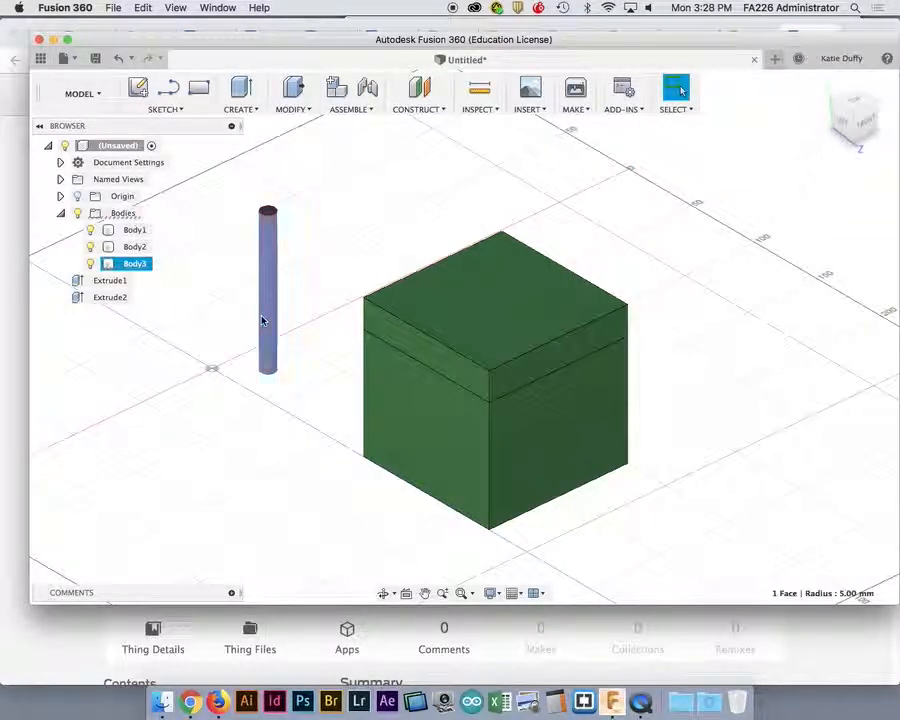
right_click(263, 320)
click(229, 338)
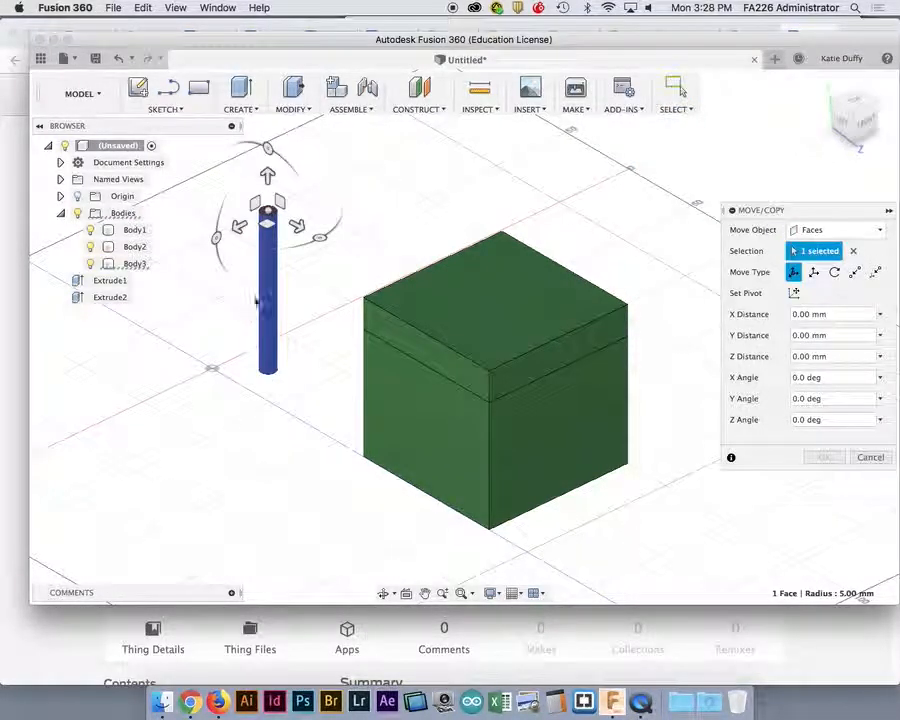
click(803, 236)
click(814, 263)
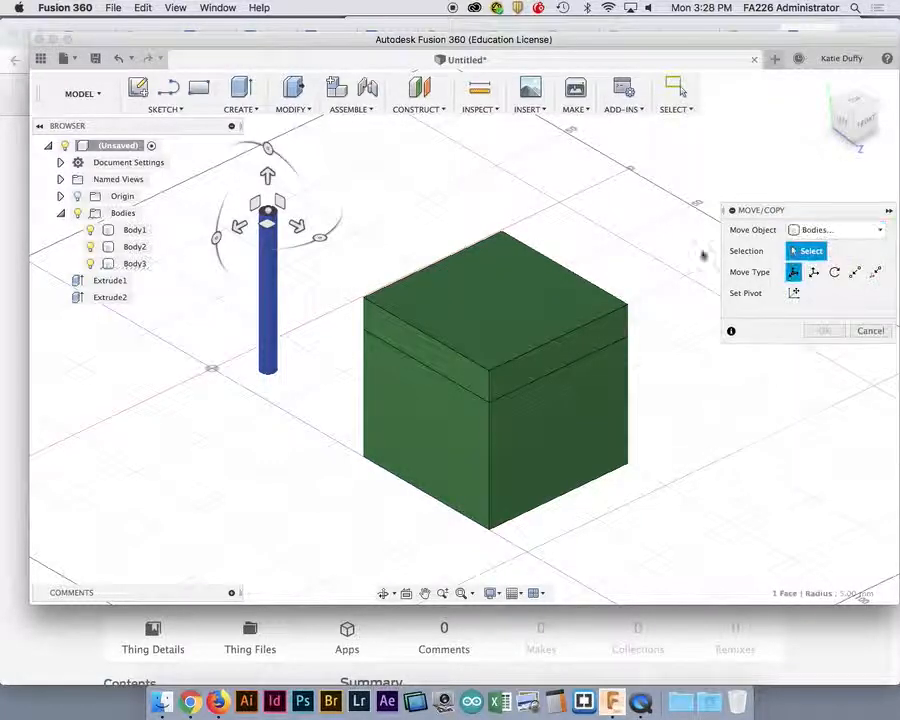
click(266, 210)
drag(266, 147, 542, 333)
click(866, 132)
drag(438, 310, 441, 342)
drag(393, 298, 308, 300)
shift+middle_drag(215, 396, 259, 492)
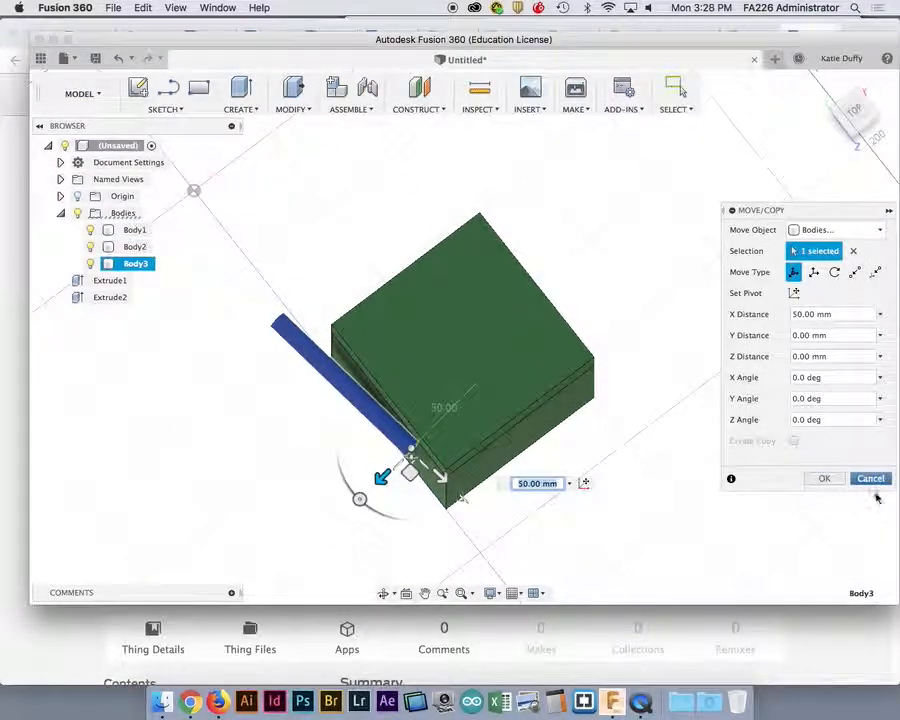
click(871, 478)
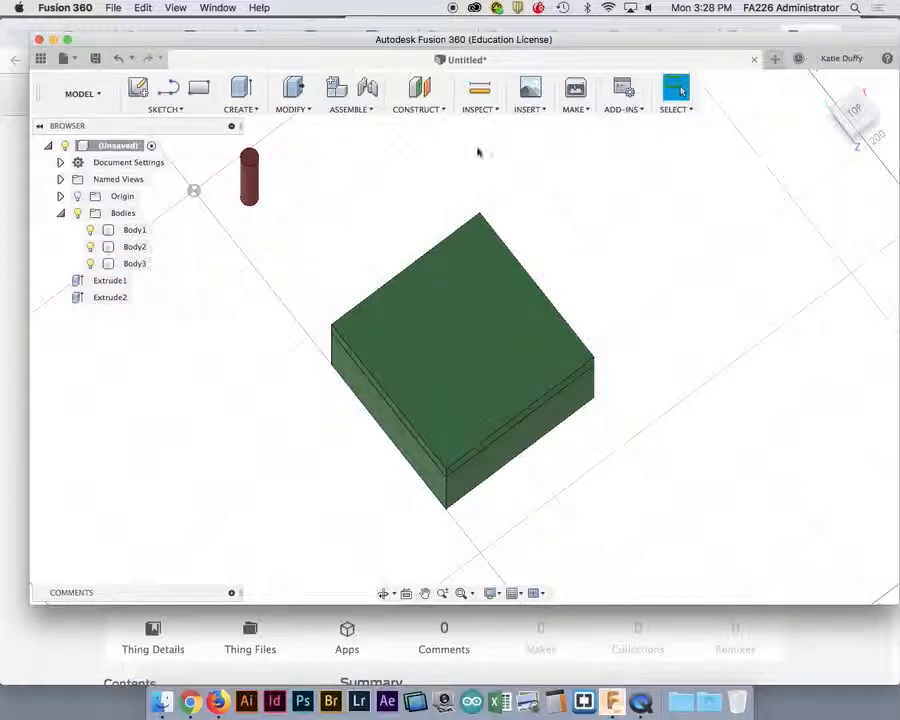
Start moving the red cylinder as a body and rotate it to lie horizontally, parallel to the box's left side.
click(248, 180)
right_click(246, 186)
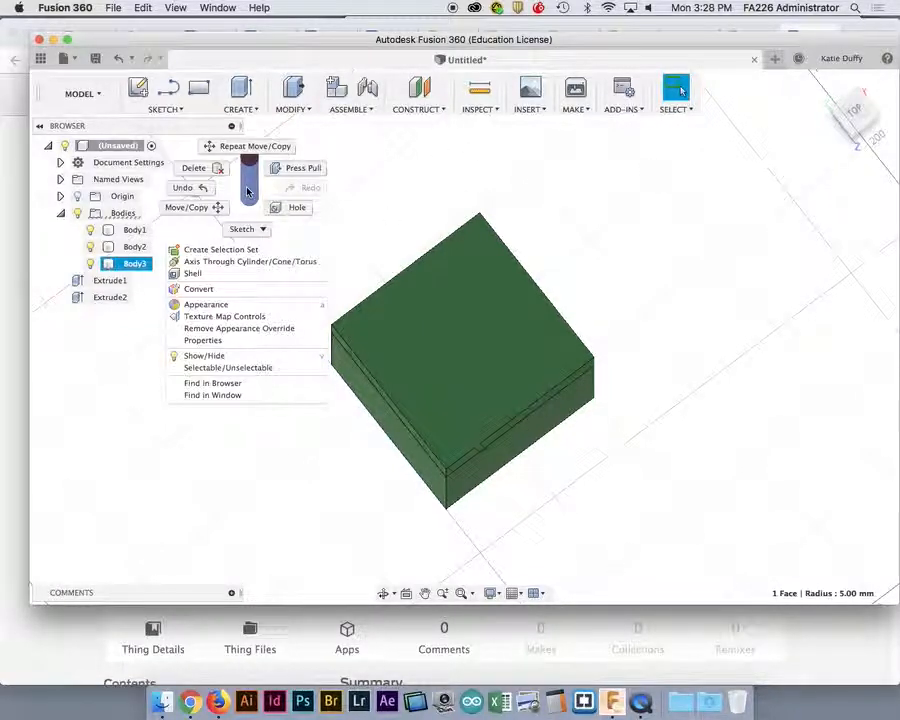
click(218, 214)
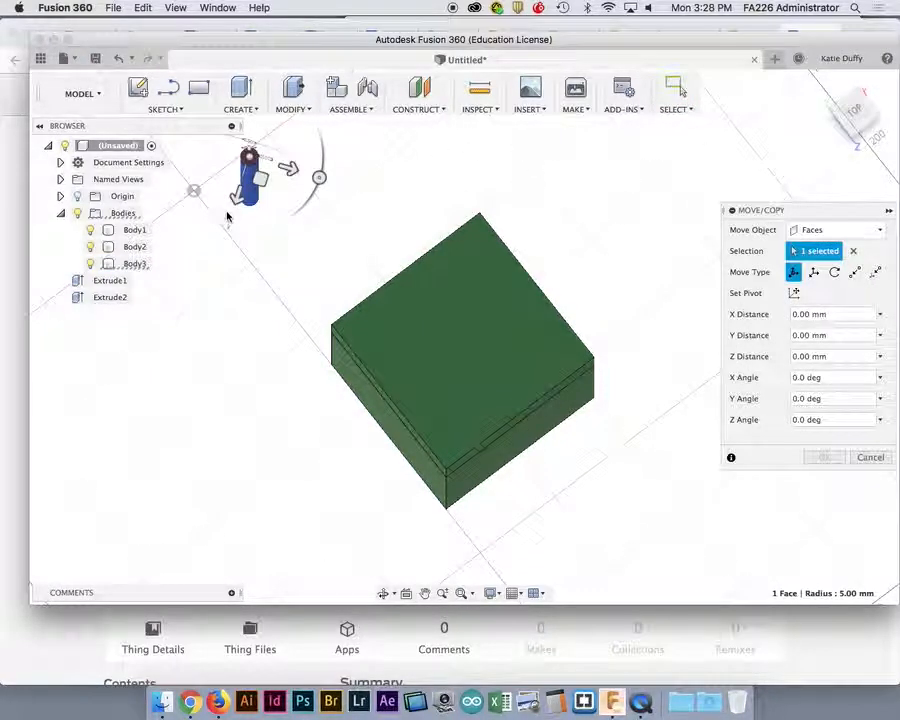
middle_drag(266, 272, 305, 325)
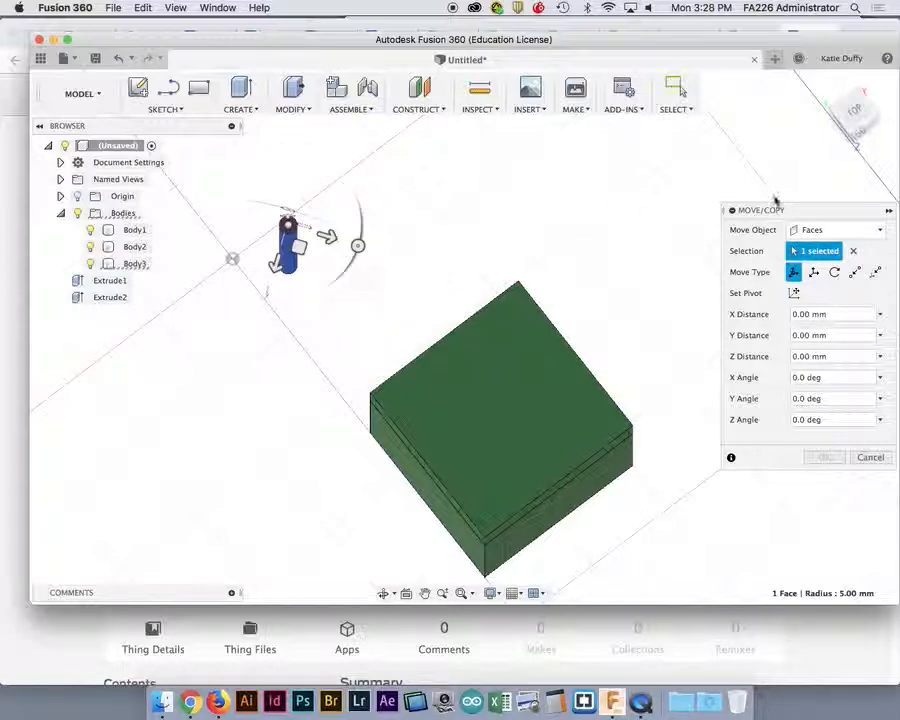
click(853, 251)
click(850, 231)
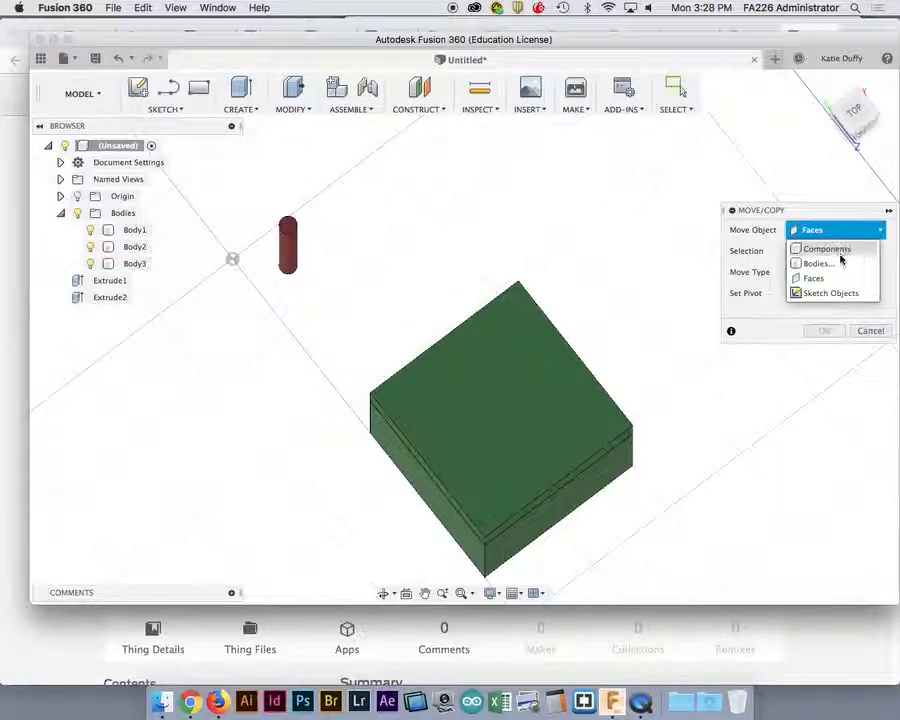
click(818, 263)
click(285, 232)
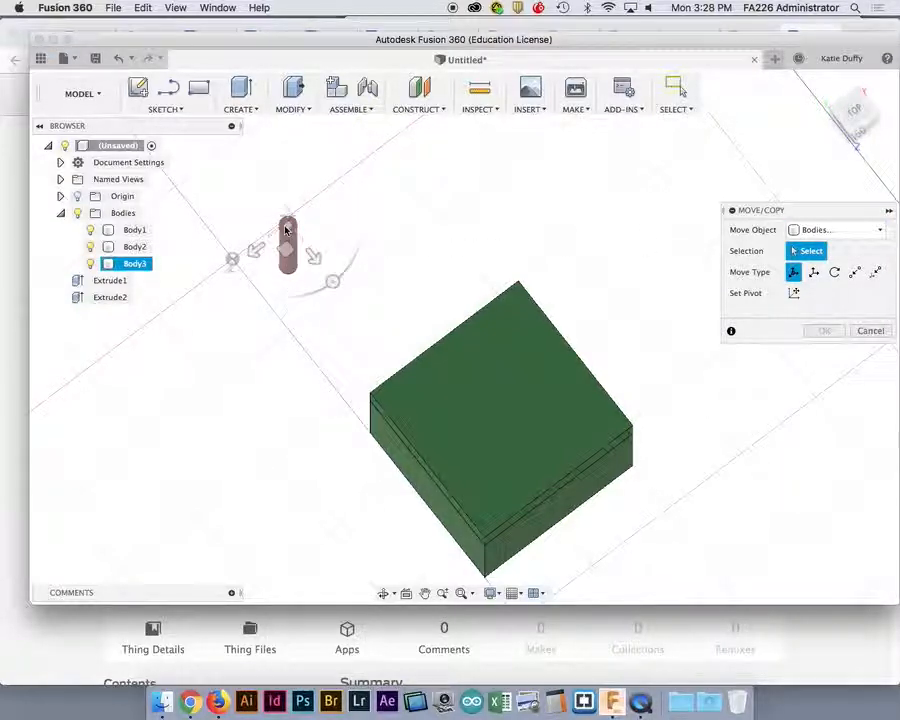
click(286, 234)
shift+middle_drag(347, 343, 398, 283)
drag(250, 224, 315, 290)
Move the red cylinder 200 mm in Z so its ends line up with the box's front and back sides.
shift+middle_drag(407, 241, 285, 288)
drag(285, 288, 408, 569)
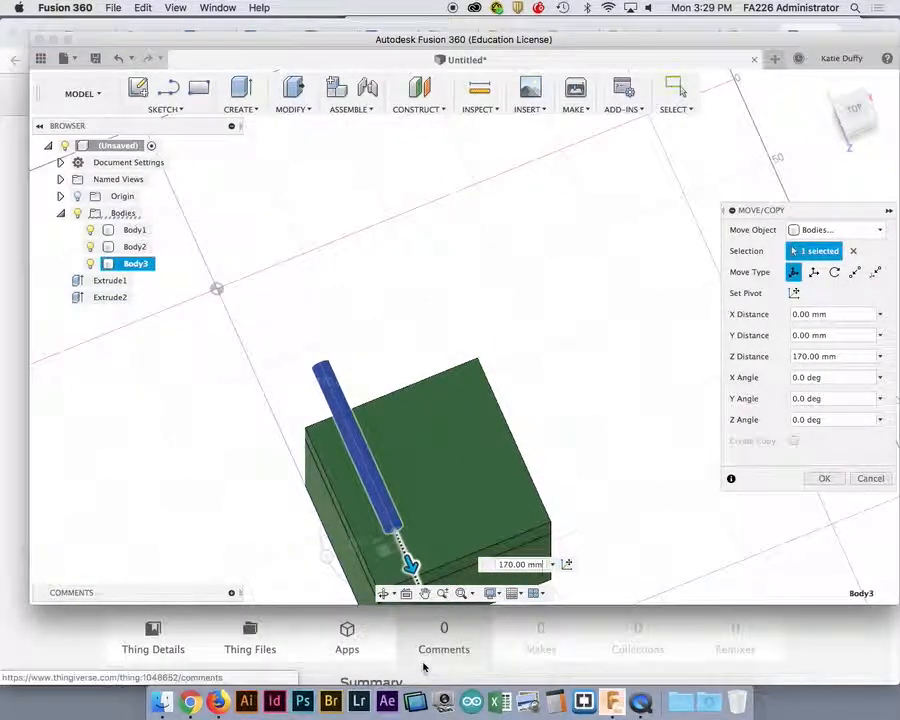
click(862, 115)
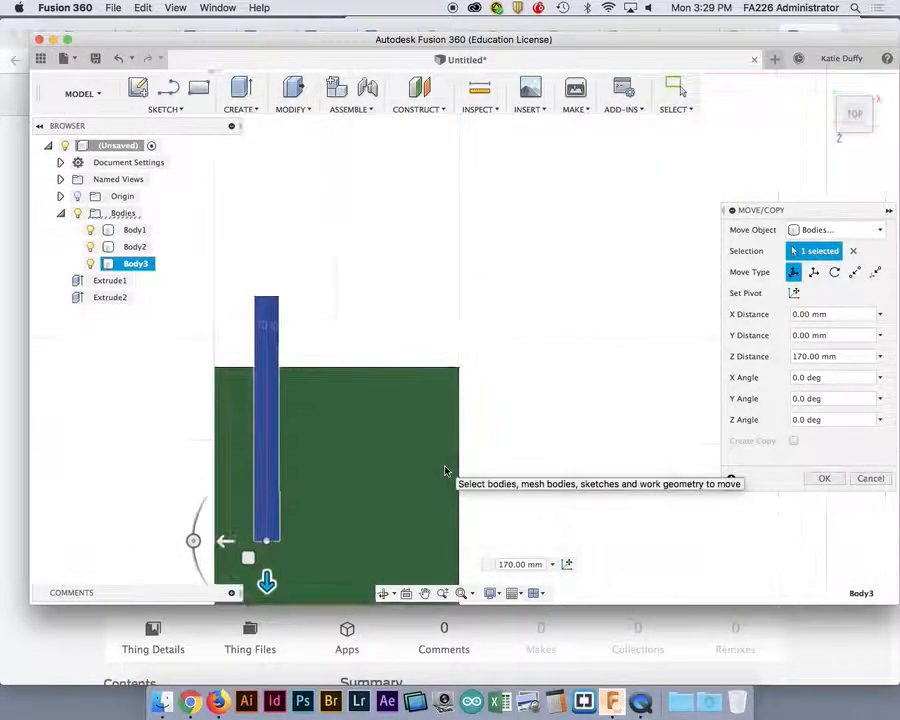
drag(384, 370, 384, 424)
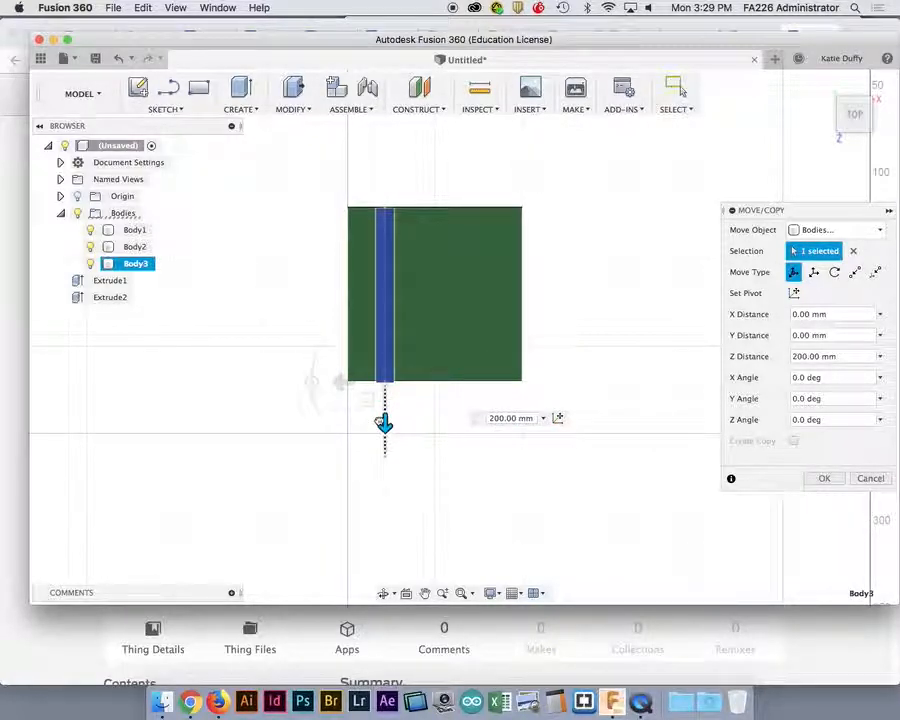
scroll(382, 420, up, 3)
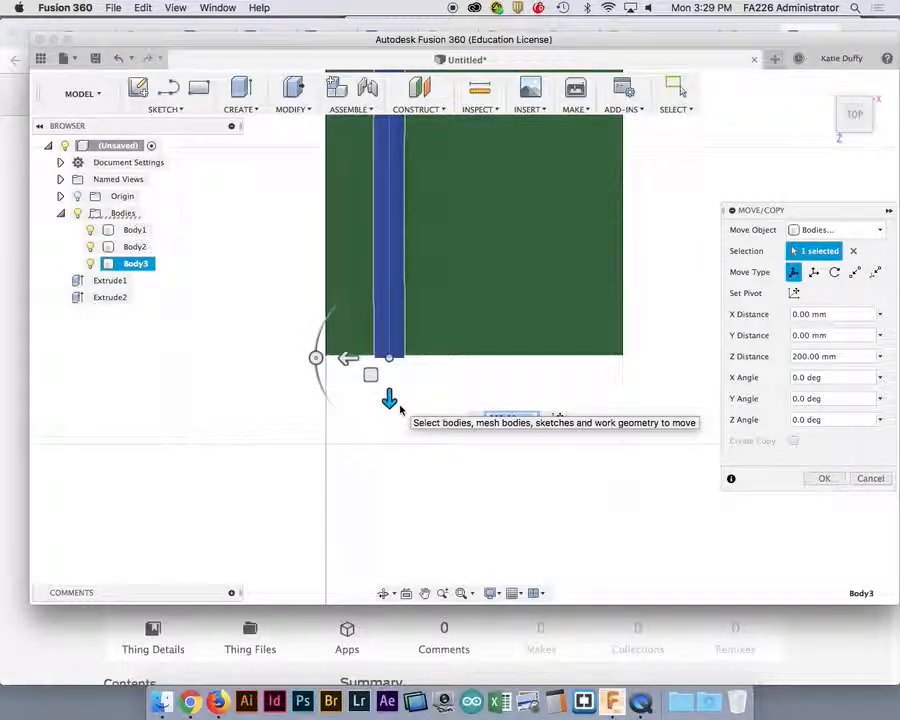
scroll(400, 340, down, 3)
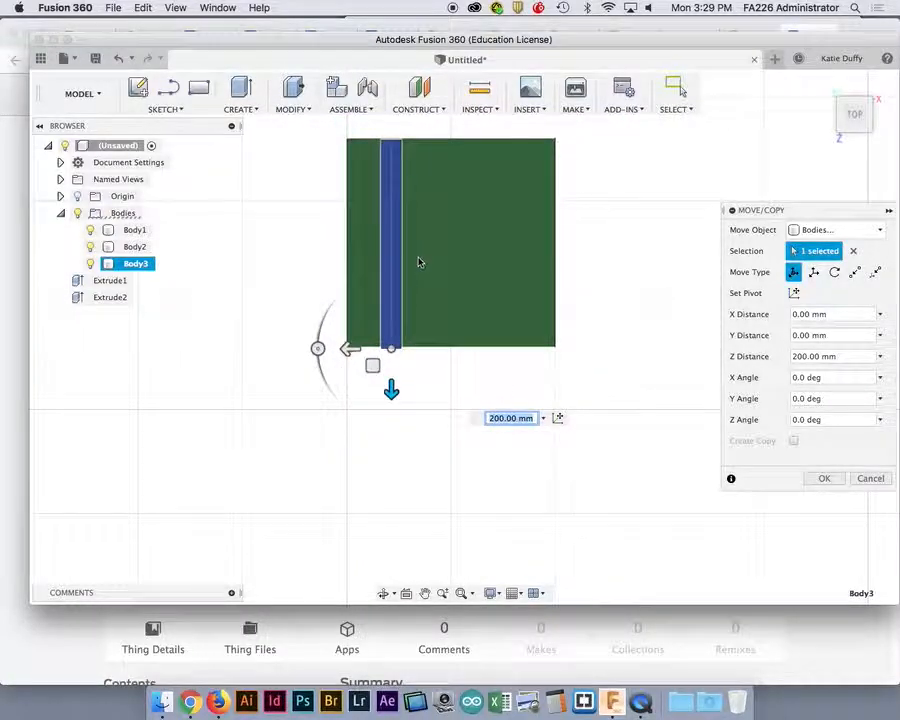
Move the cylinder 29 mm in X so it lies just outside the box's left side.
middle_drag(420, 261, 432, 286)
drag(358, 378, 321, 374)
scroll(312, 382, up, 2)
scroll(312, 382, up, 2)
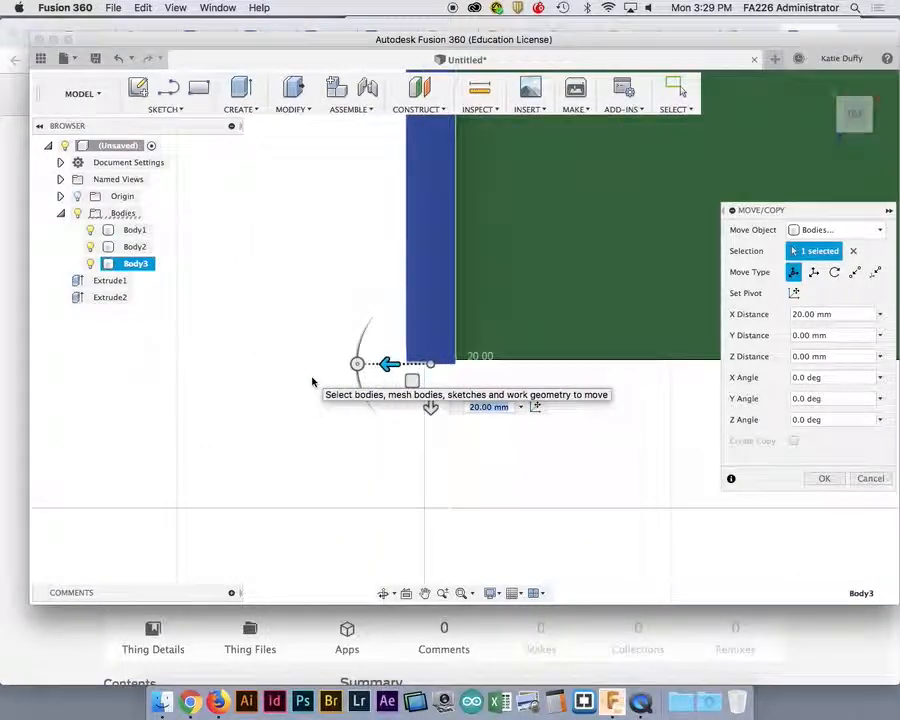
mouse_move(382, 364)
mouse_down()
mouse_move(338, 363)
mouse_move(383, 363)
mouse_up()
Lower the cylinder 20 mm in Y to center it on the seam between base and lid, and confirm the move.
scroll(338, 363, up, 3)
shift+middle_drag(450, 456, 448, 350)
scroll(448, 350, down, 3)
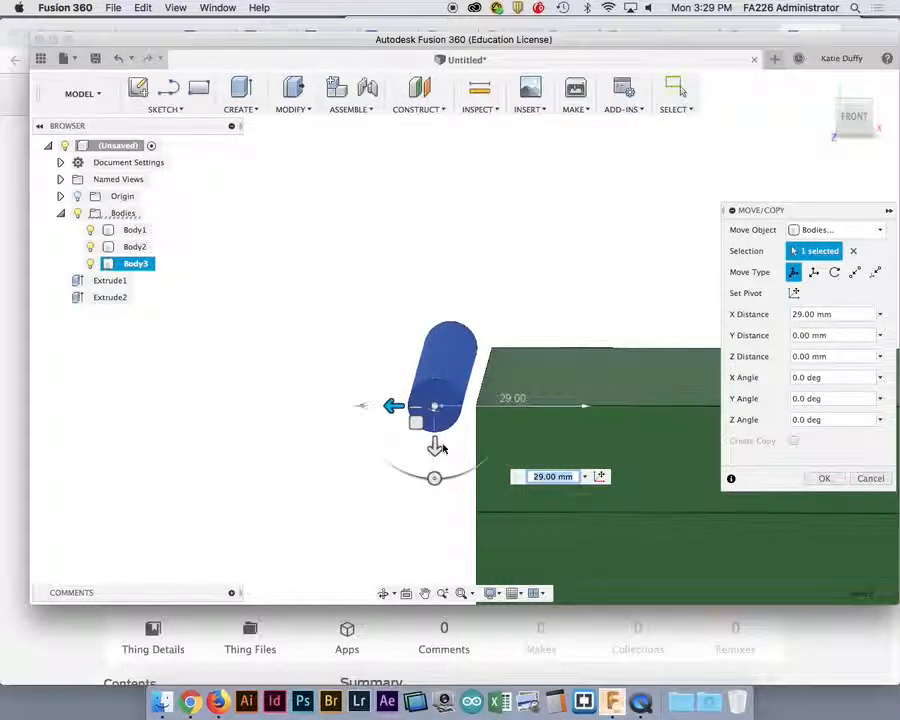
drag(435, 447, 435, 528)
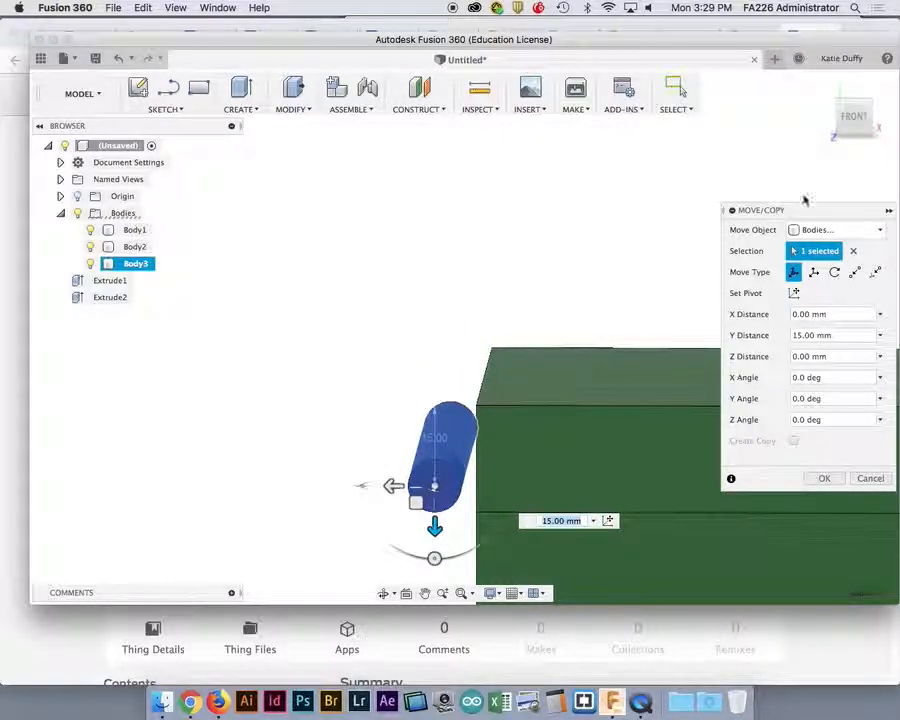
click(858, 118)
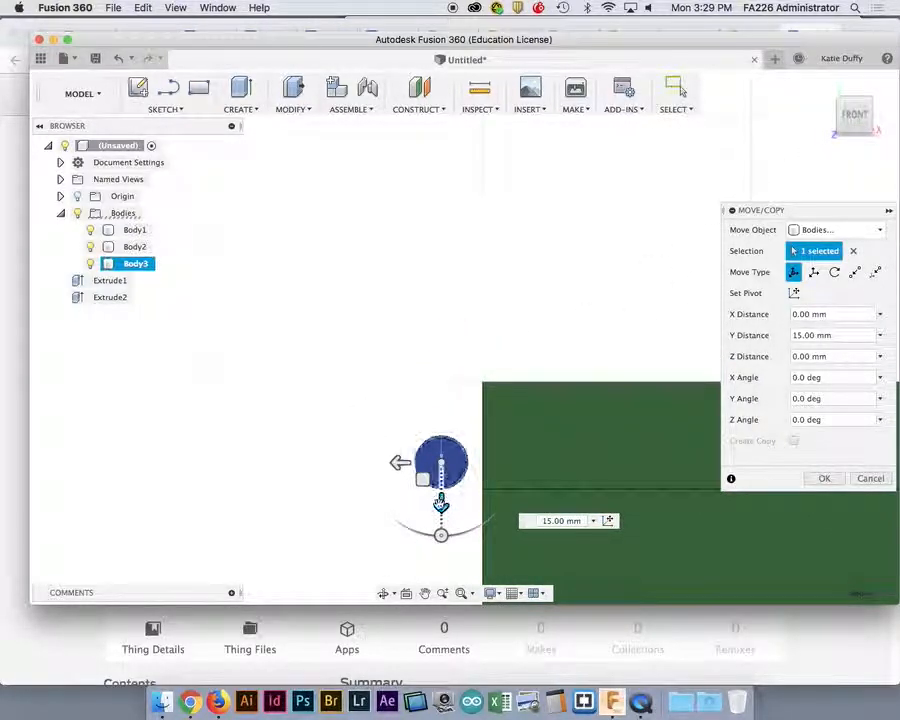
drag(440, 503, 441, 526)
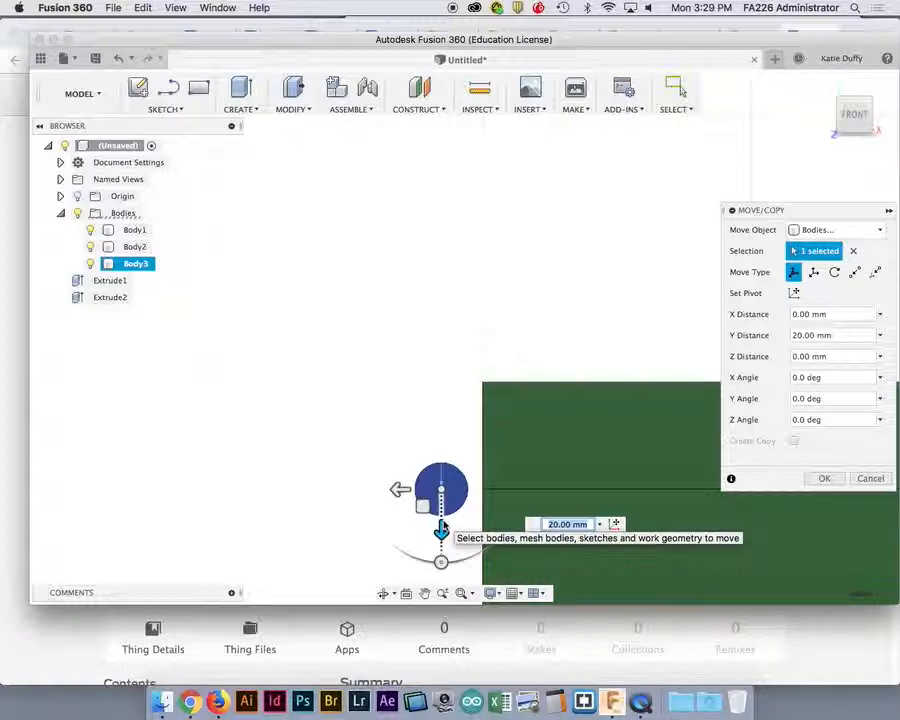
click(824, 478)
Inspect how the cylinder sits against the left side of the base and lid.
click(300, 453)
scroll(305, 451, down, 3)
shift+middle_drag(304, 448, 303, 489)
click(304, 490)
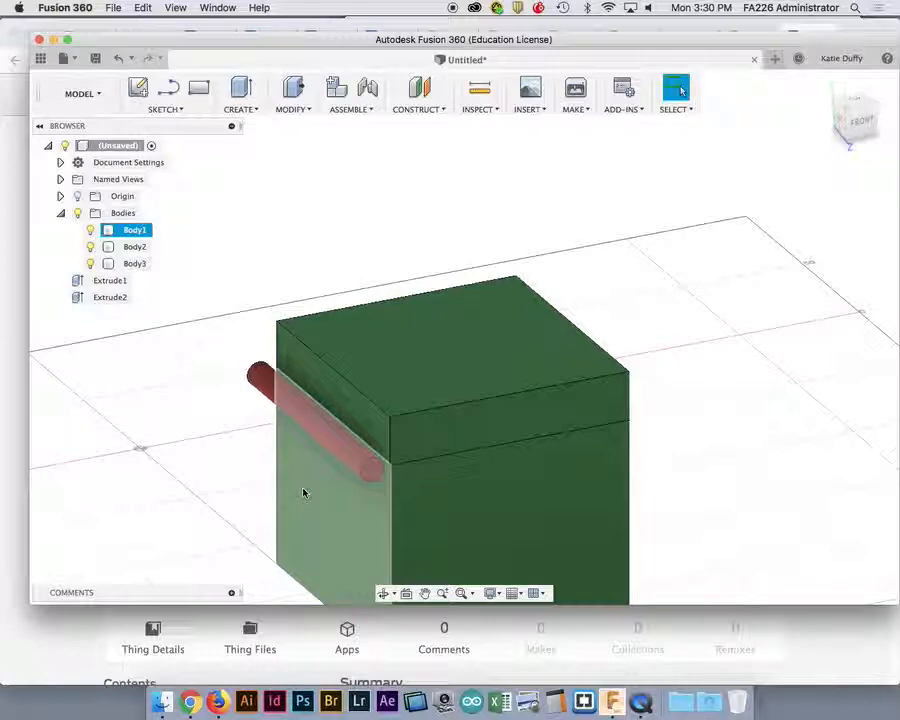
click(478, 410)
shift+middle_drag(463, 428, 425, 417)
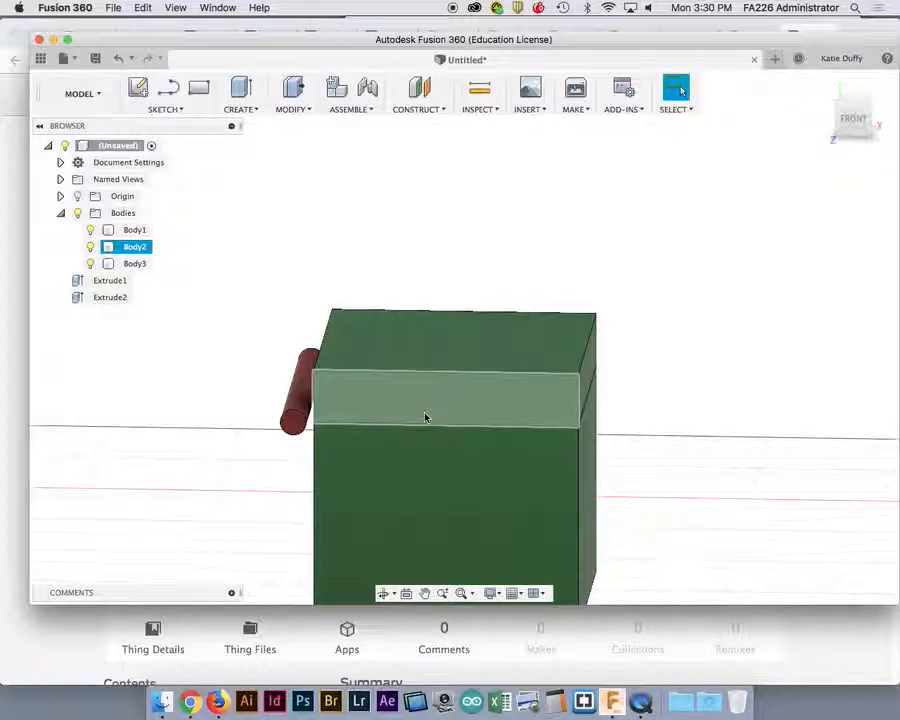
click(408, 302)
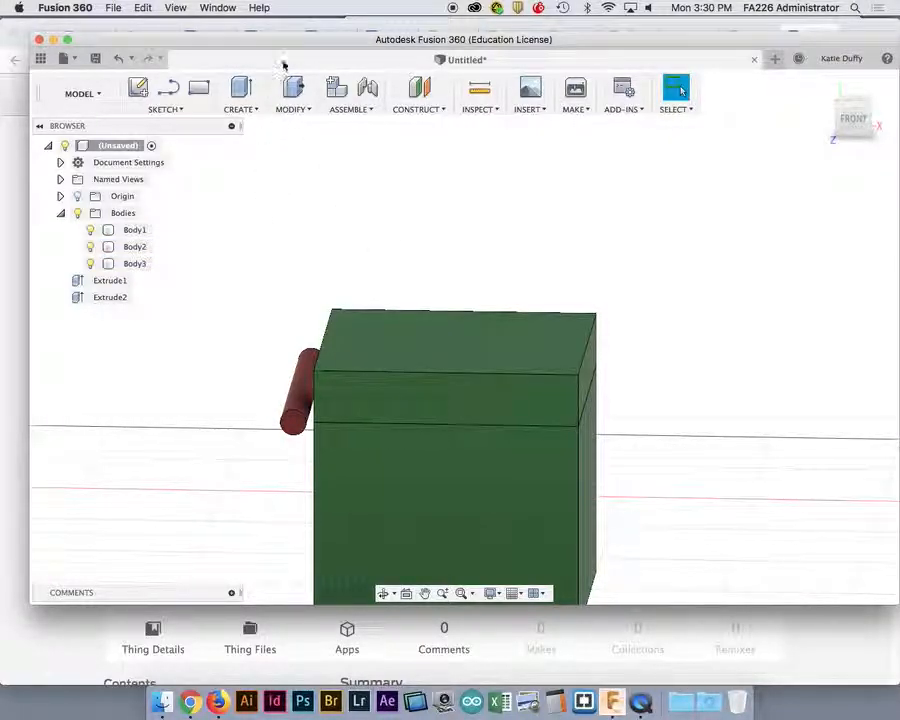
Shell the red cylinder from its front end face with a 3 mm inside thickness.
click(288, 109)
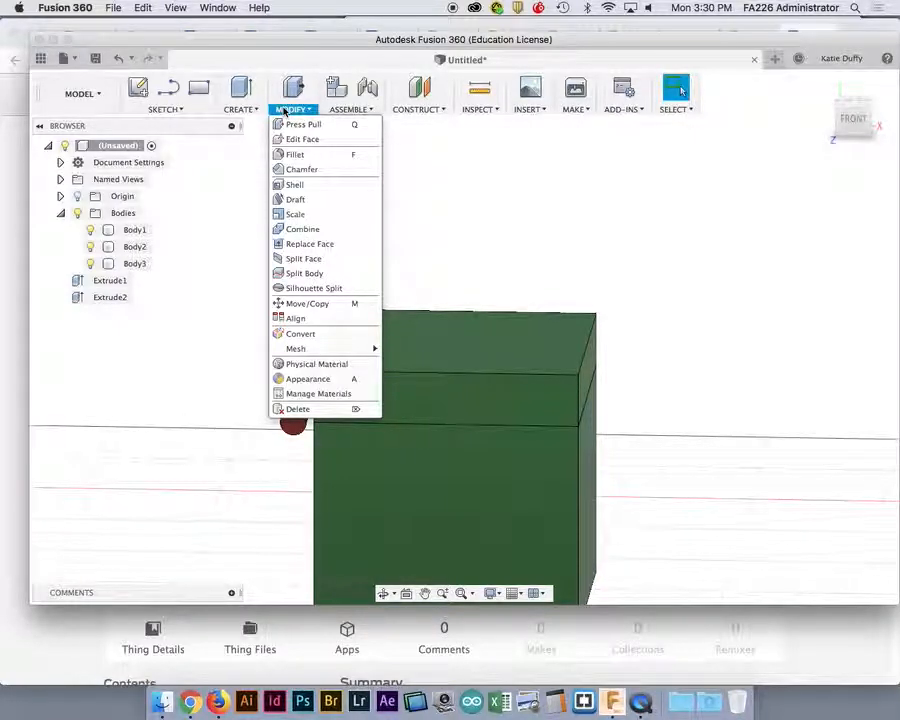
click(299, 185)
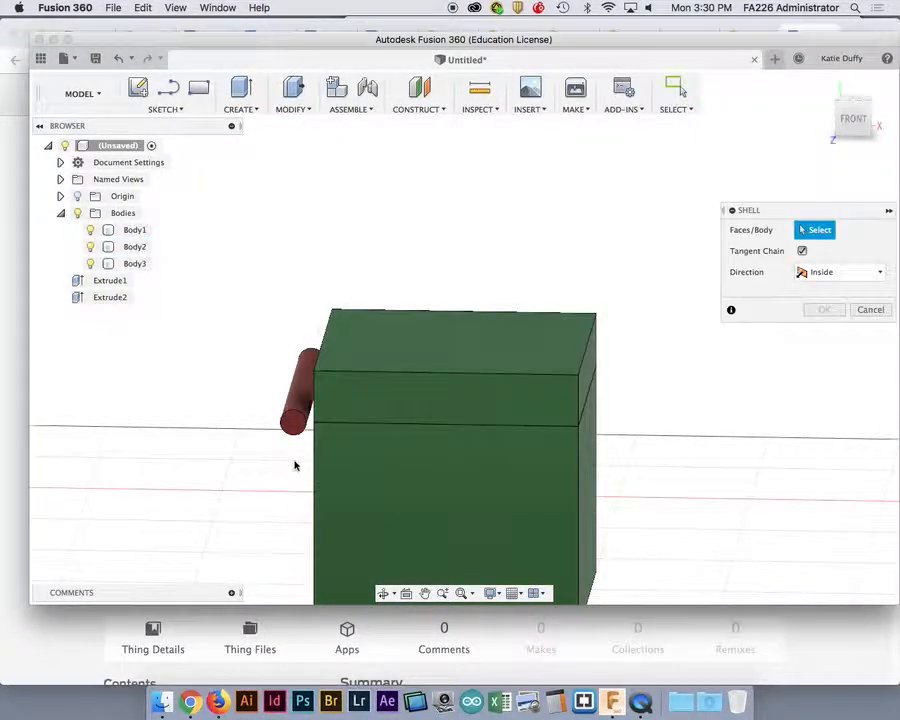
click(293, 421)
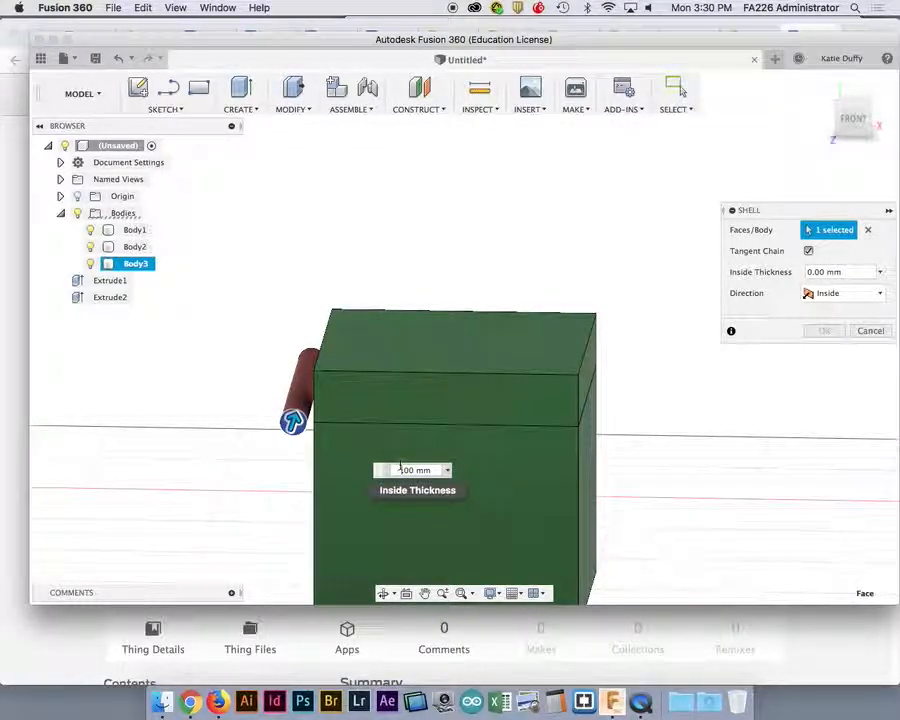
text(3)
key(Return)
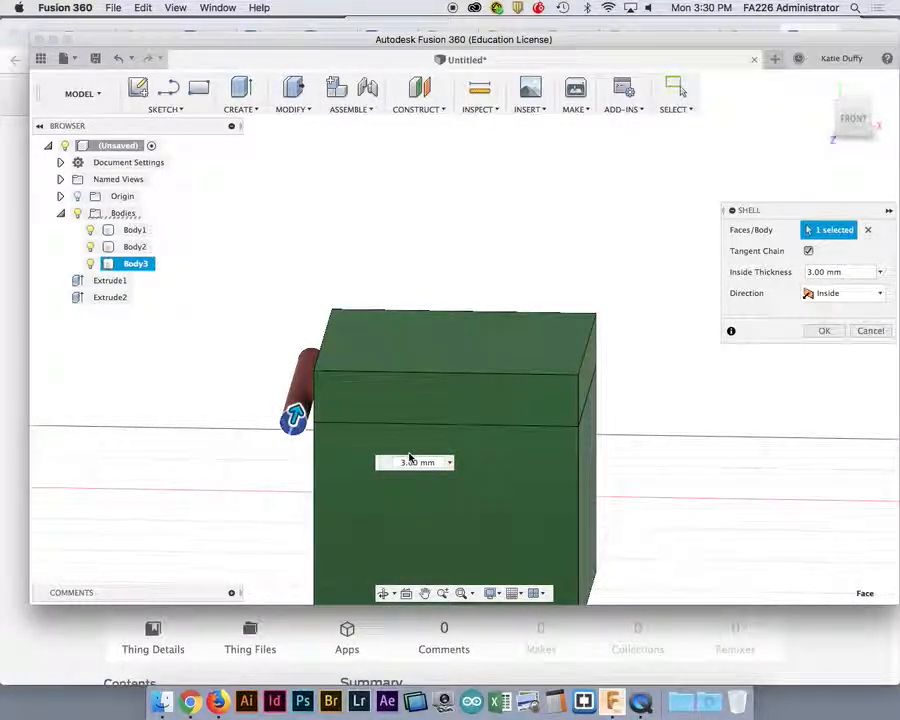
click(838, 336)
Try shelling the cylinder from its back end face with a 3 mm inside thickness, and cancel.
shift+middle_drag(259, 503, 560, 430)
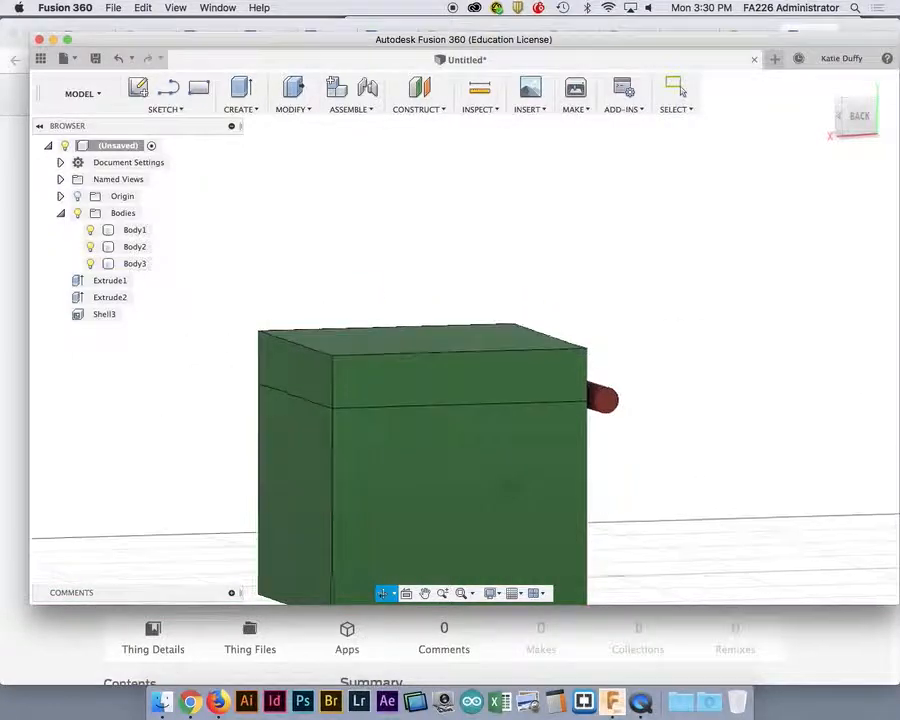
click(569, 420)
click(257, 112)
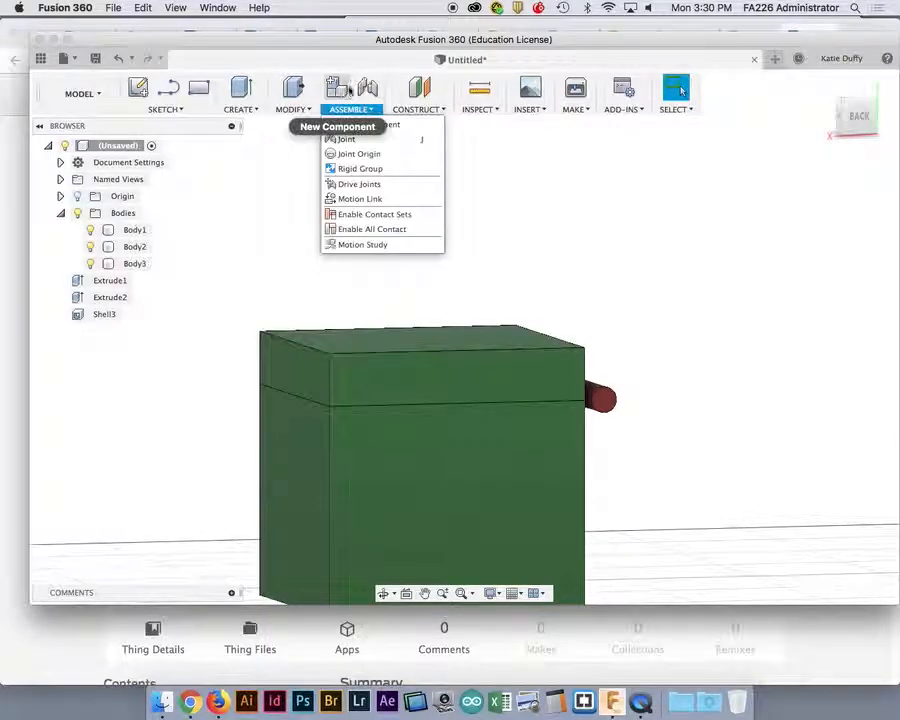
mouse_move(291, 112)
click(296, 184)
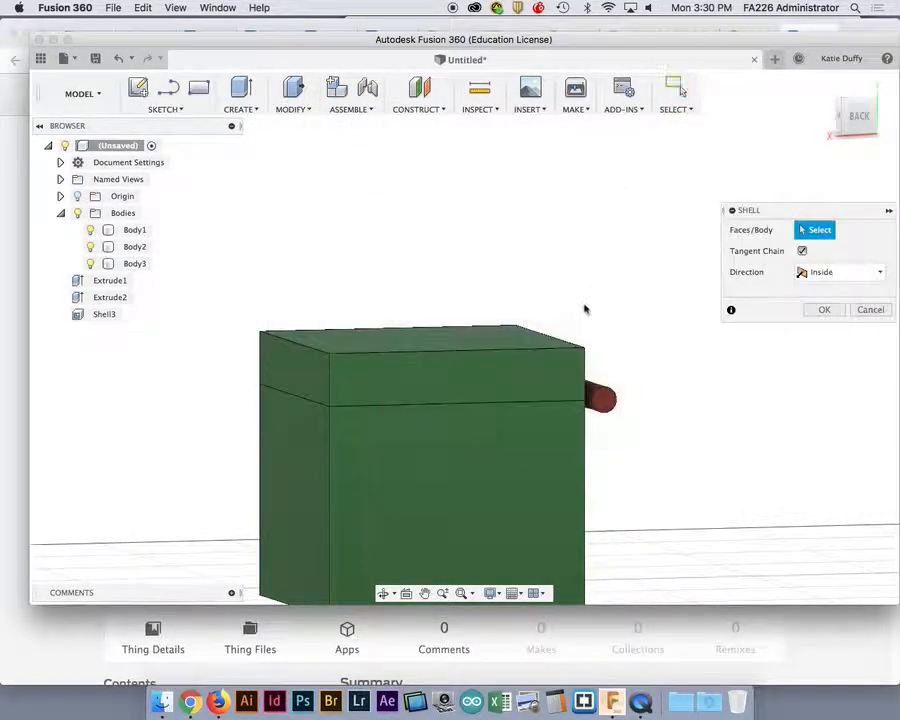
click(600, 397)
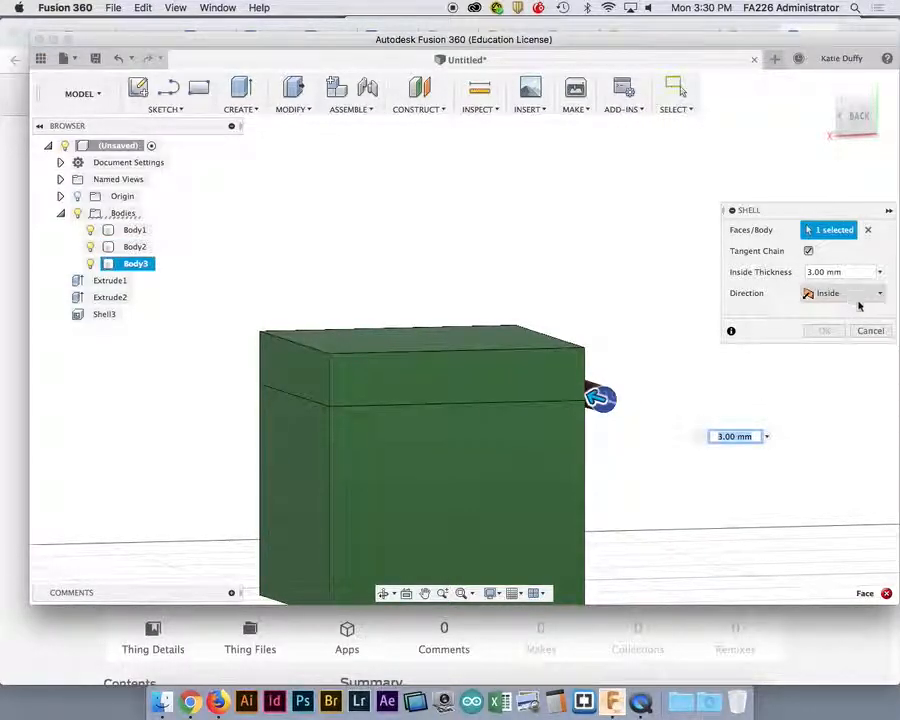
click(870, 330)
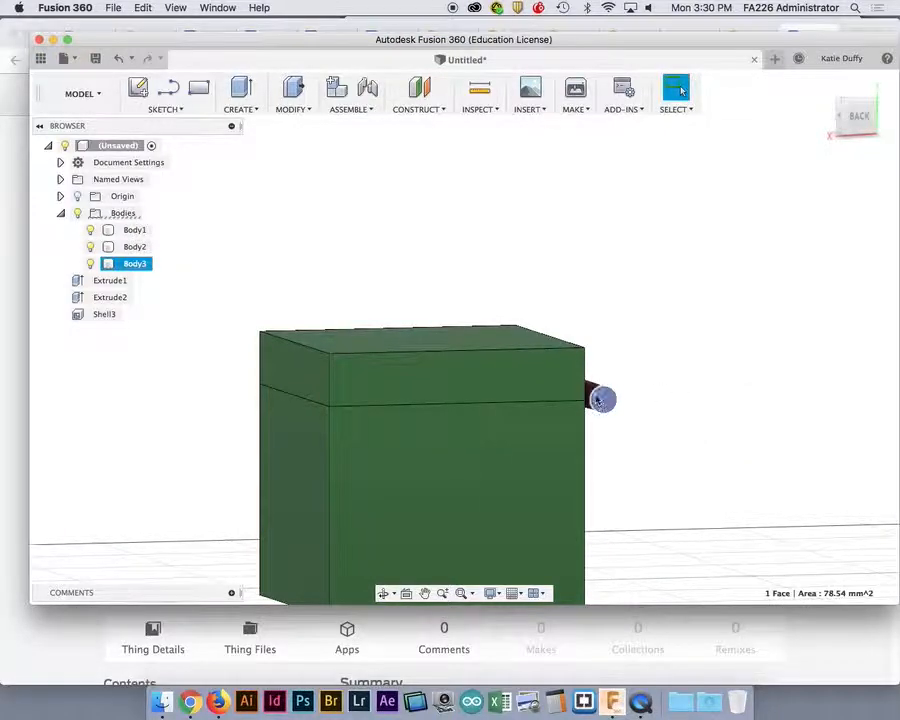
click(292, 108)
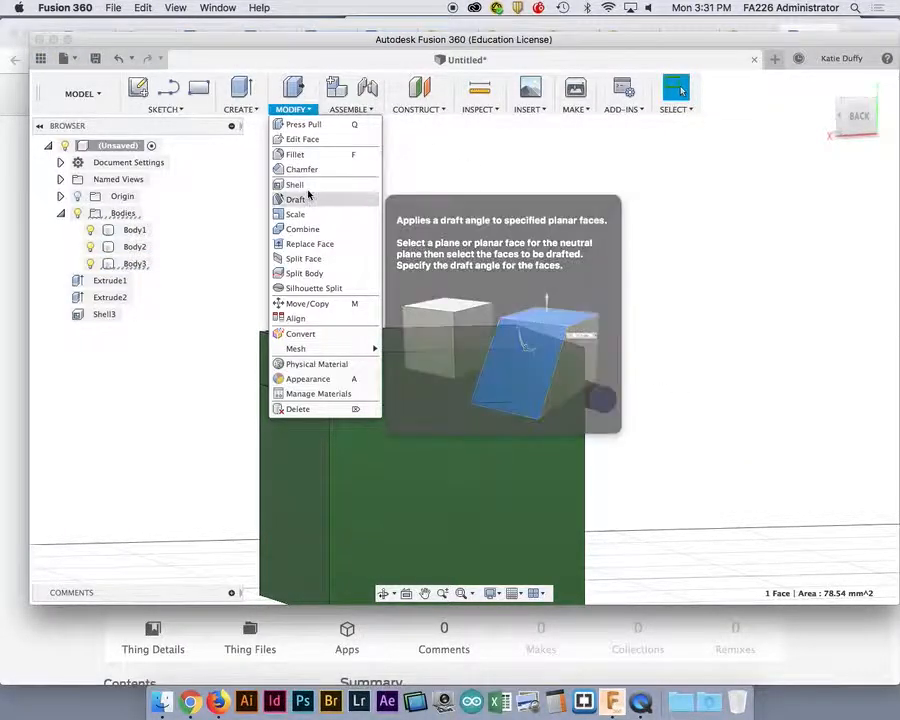
click(300, 185)
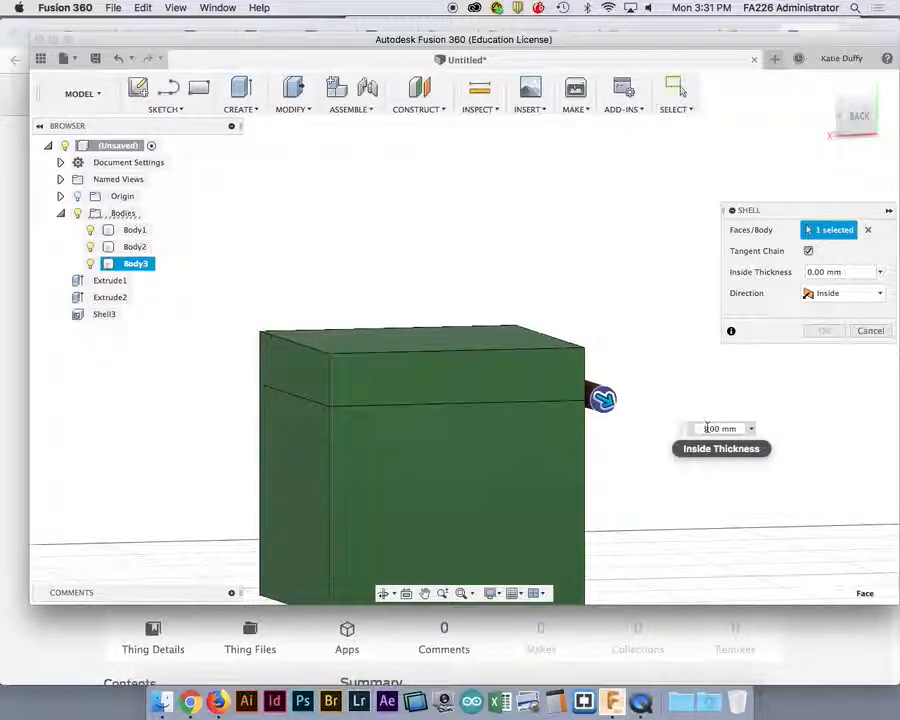
text(3)
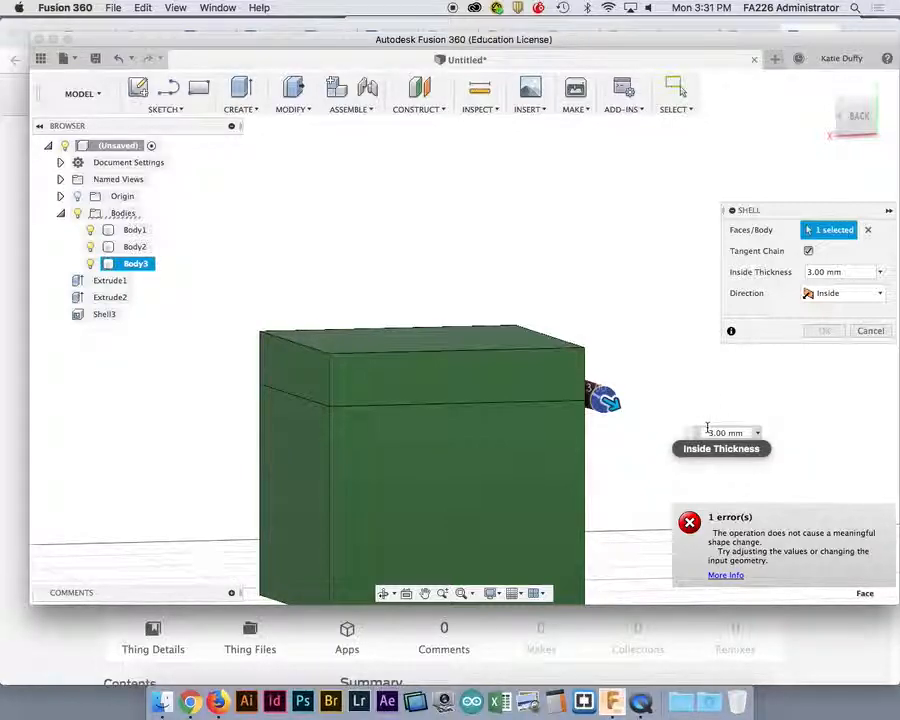
click(856, 332)
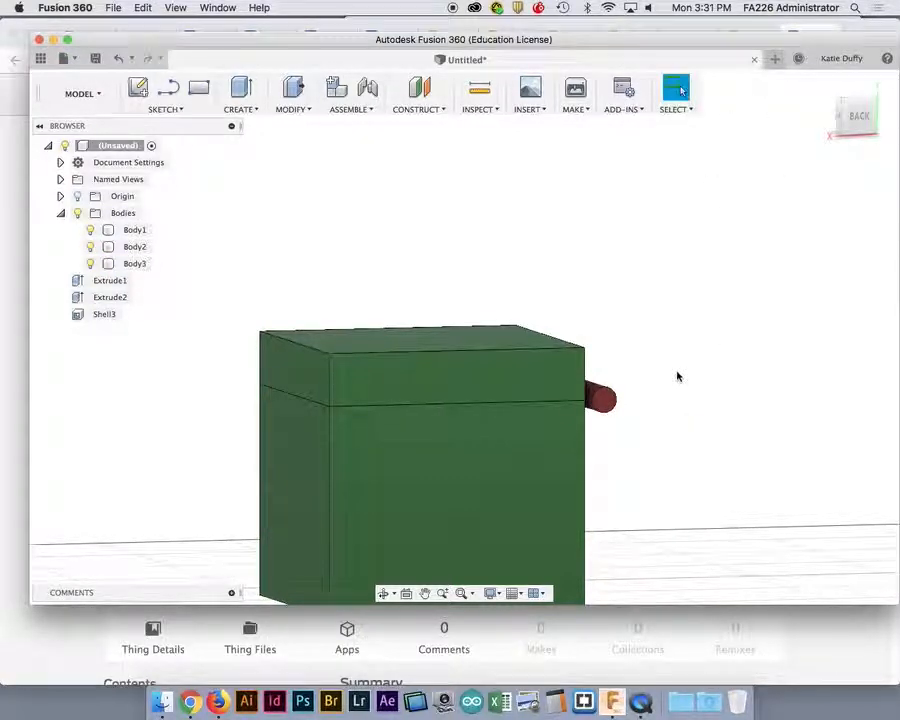
Examine the cylinder's front and back ends and its position along the box's left side.
shift+middle_drag(686, 366, 438, 366)
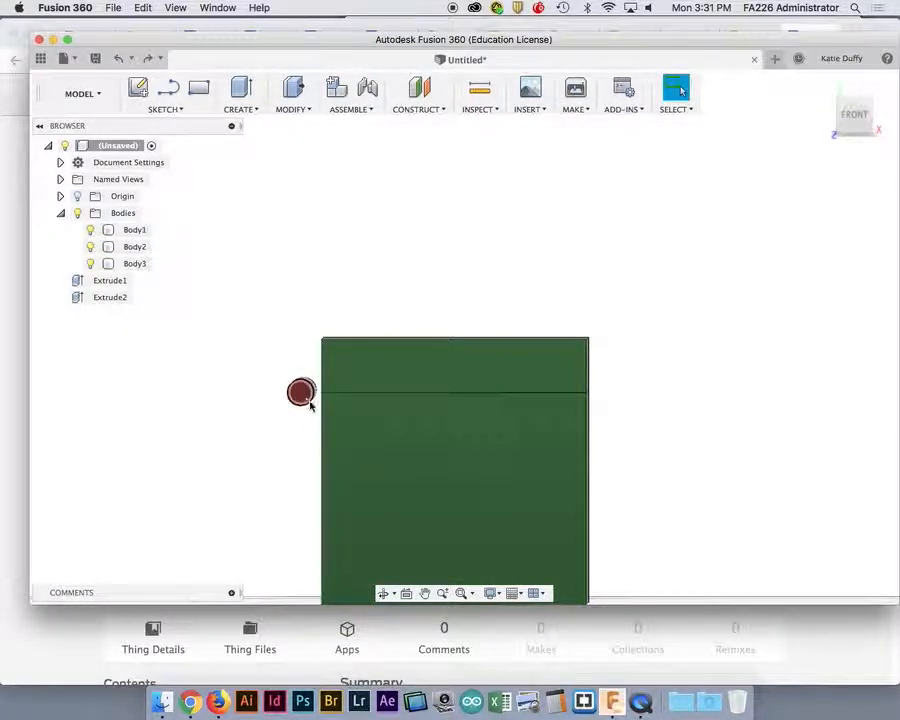
shift+middle_drag(553, 404, 782, 395)
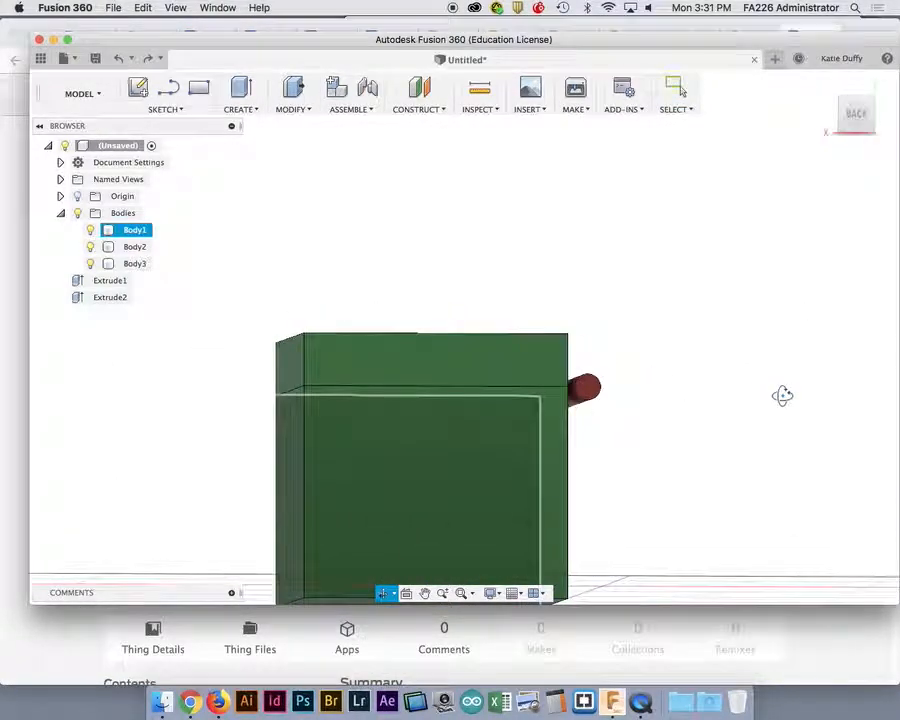
key(Escape)
shift+middle_drag(587, 418, 579, 418)
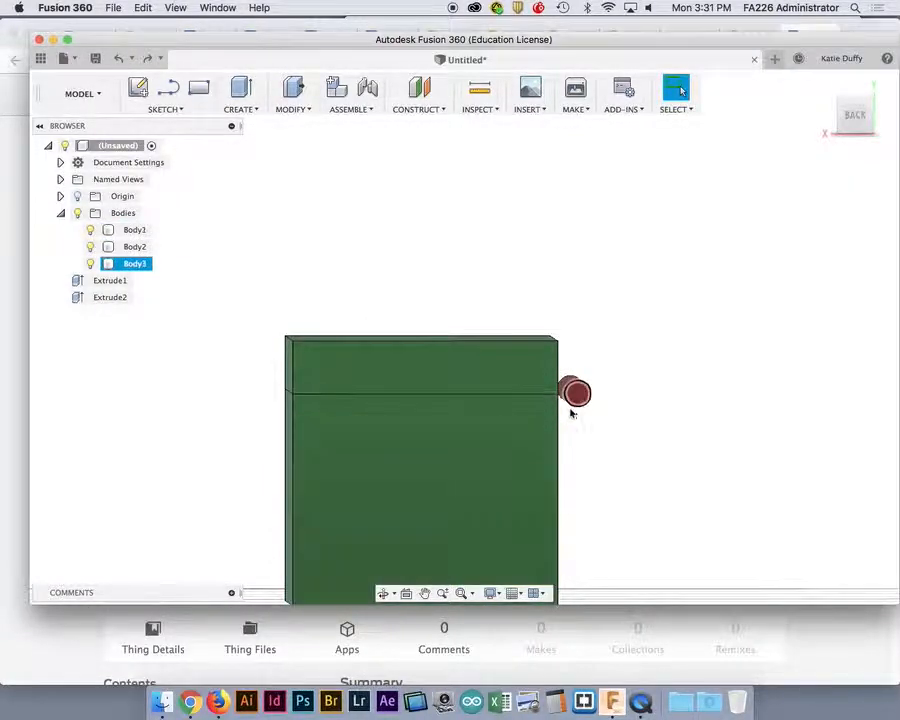
shift+middle_drag(586, 412, 513, 463)
scroll(513, 463, down, 5)
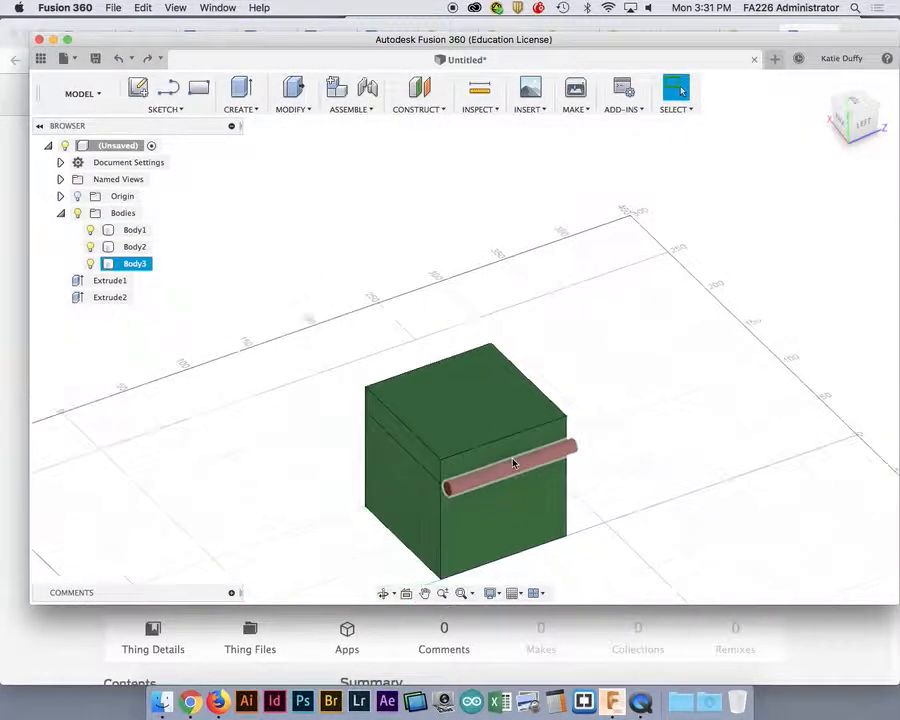
scroll(506, 522, down, 1)
Start a box on the ground plane along the green box's left side, about 14.6 mm long and 100 mm wide.
shift+middle_drag(506, 522, 494, 556)
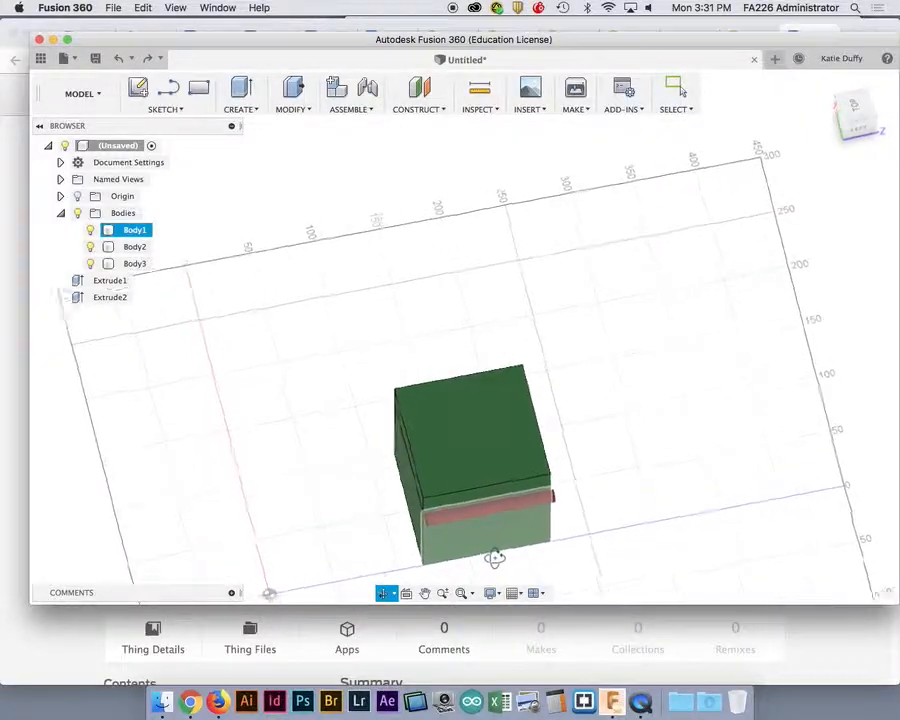
key(Escape)
click(252, 109)
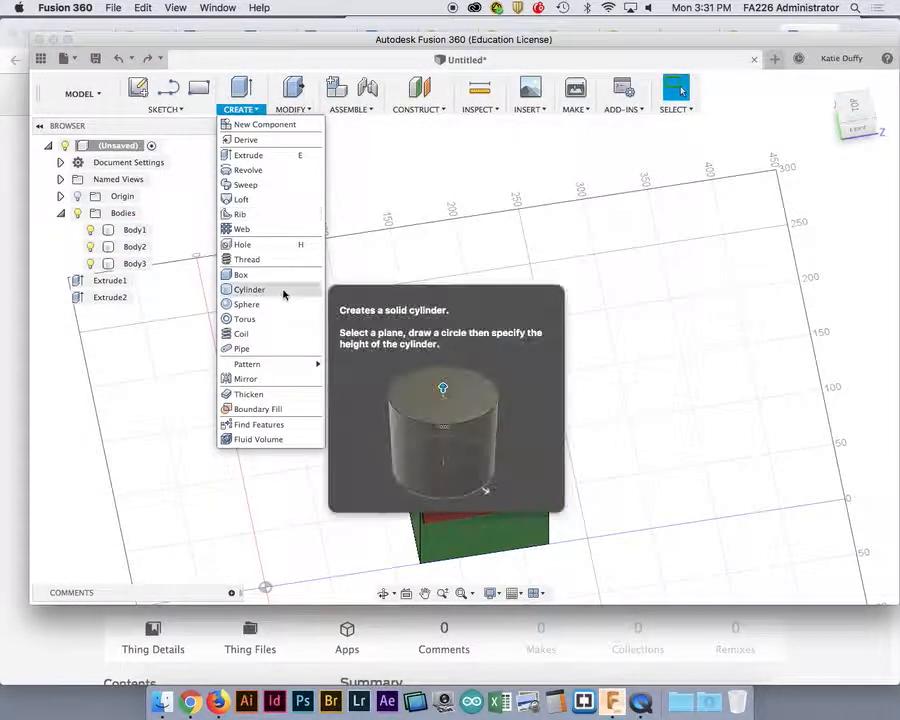
click(260, 284)
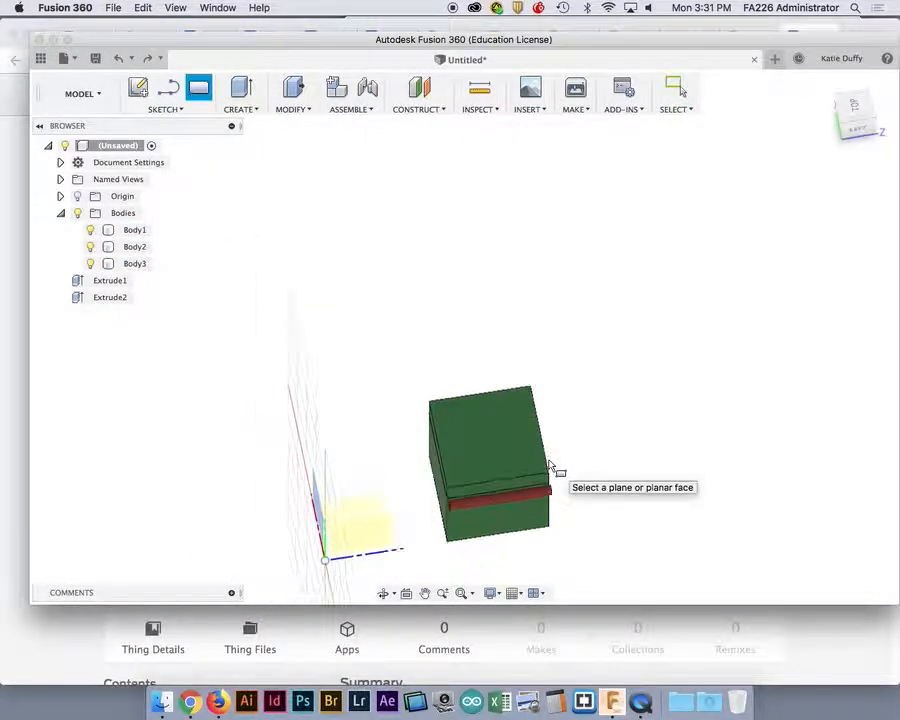
click(341, 518)
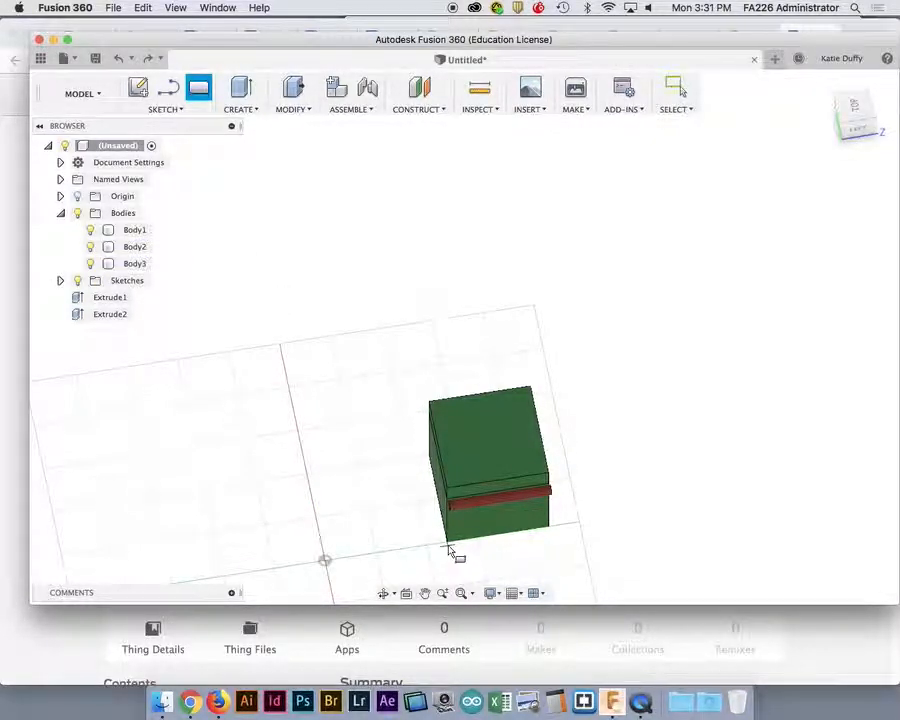
click(448, 553)
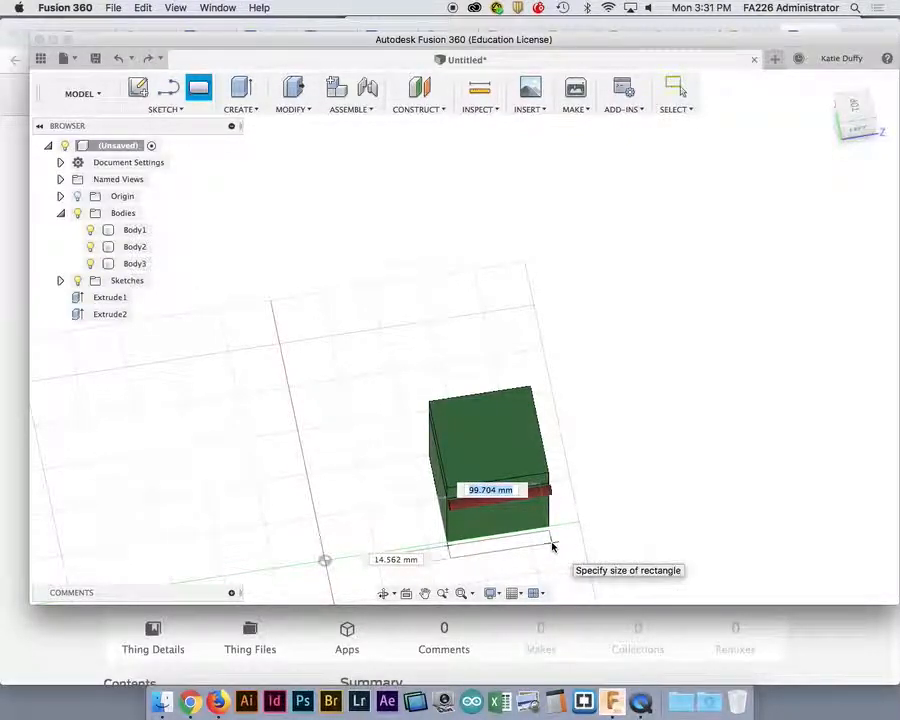
text(100)
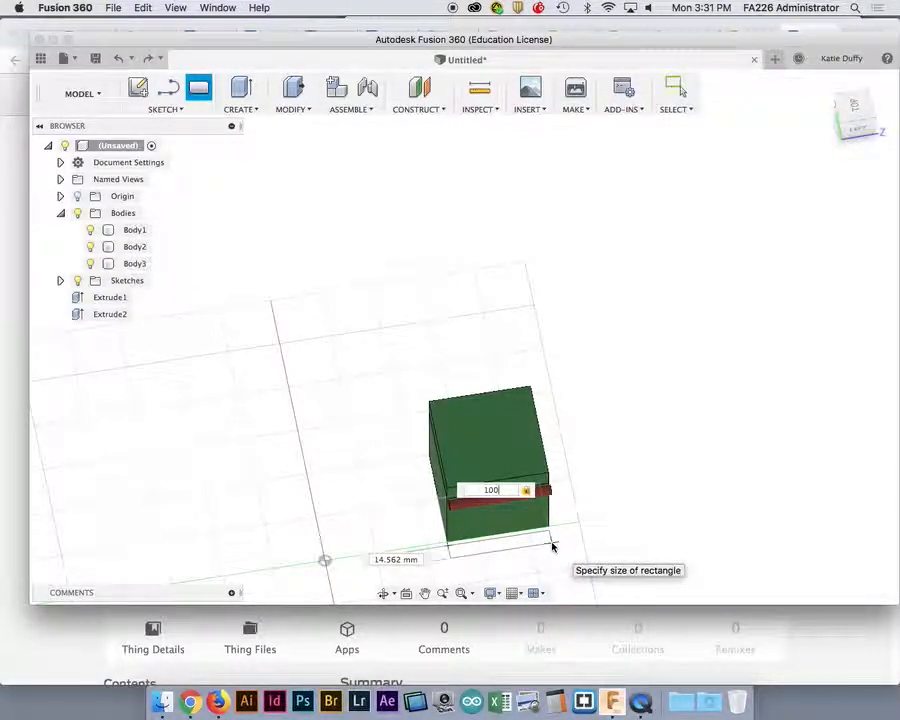
key(Return)
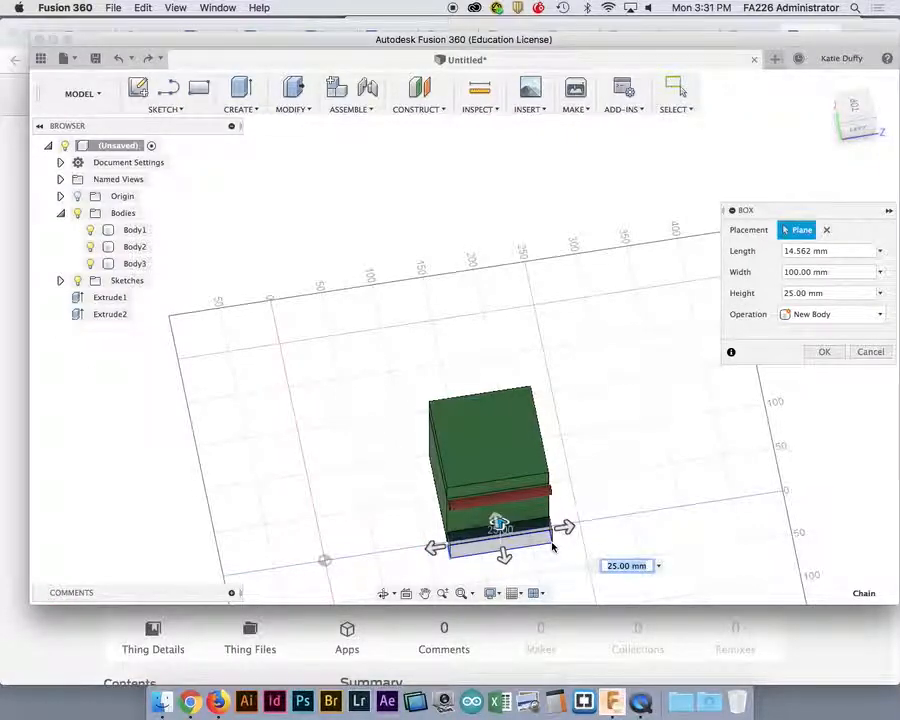
Set the thin box's height to 3 mm and create it as a new body.
shift+middle_drag(351, 534, 443, 473)
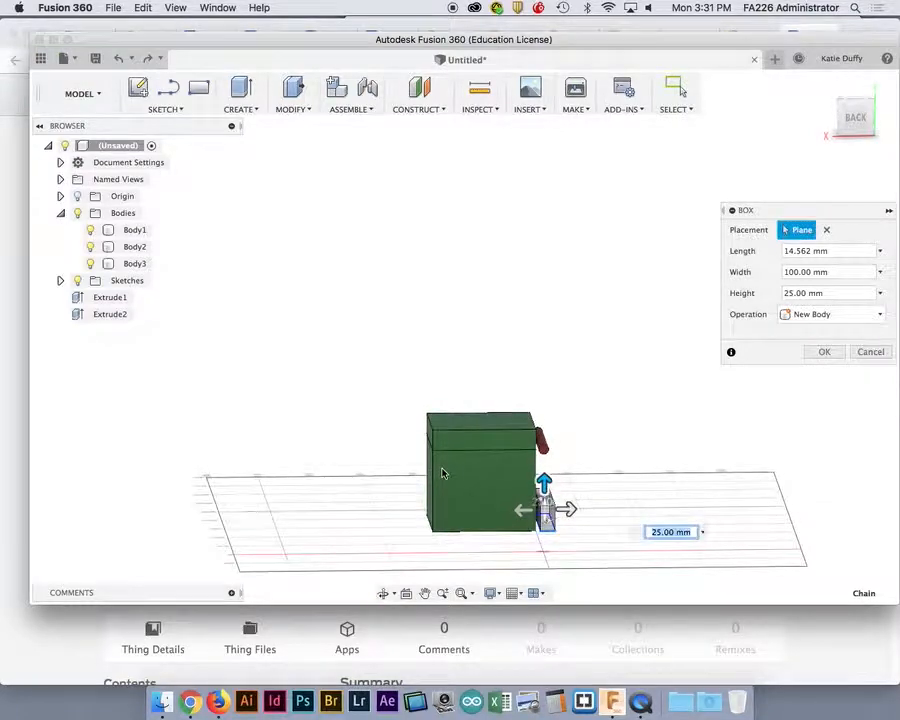
scroll(443, 473, down, 4)
scroll(443, 474, up, 5)
scroll(443, 473, up, 1)
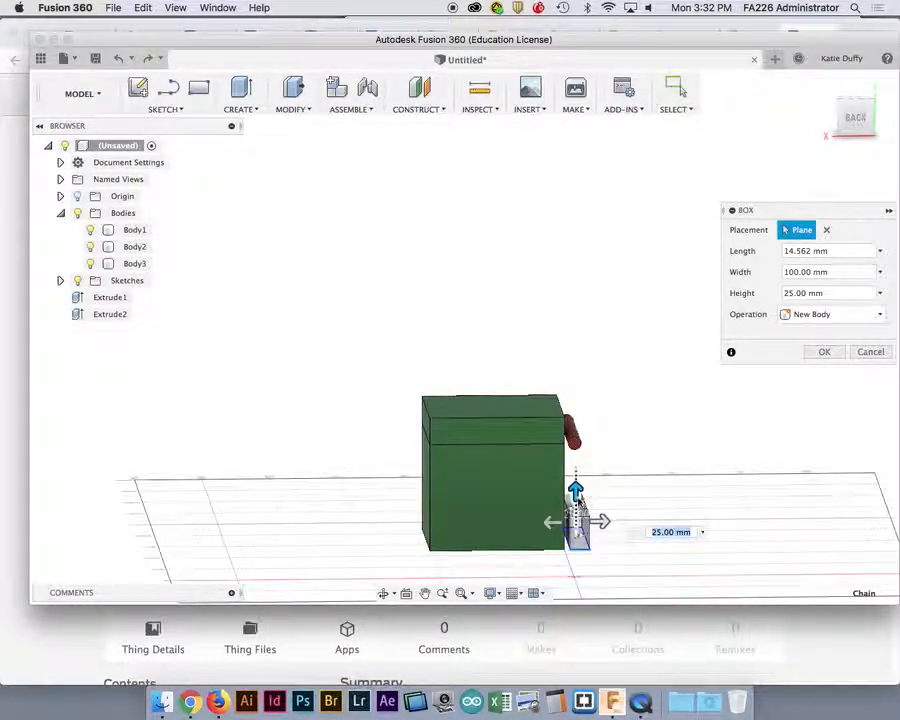
drag(575, 495, 575, 511)
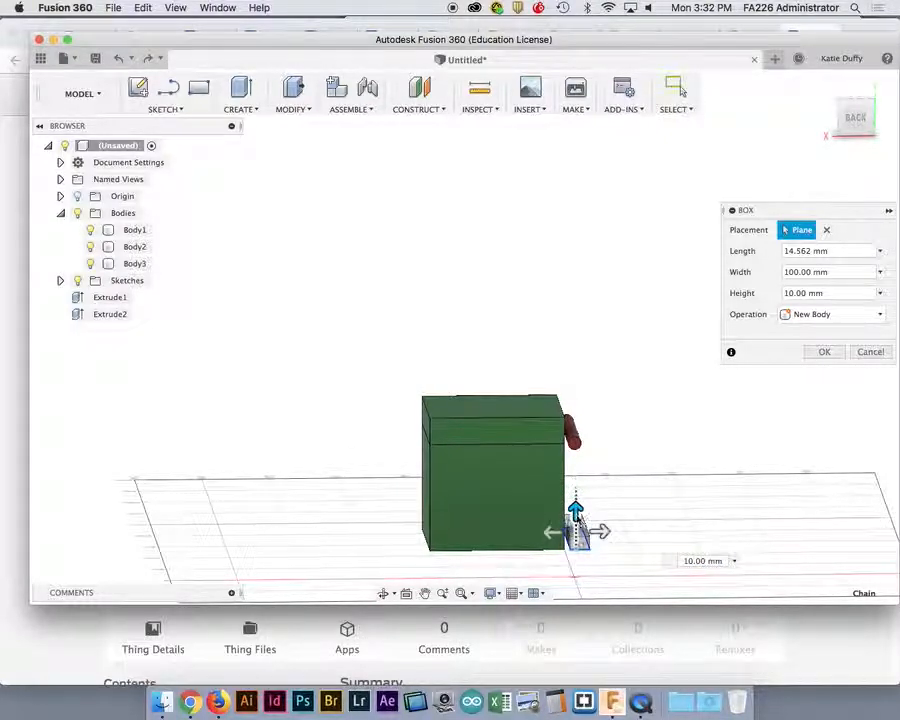
click(685, 561)
text(3)
key(Return)
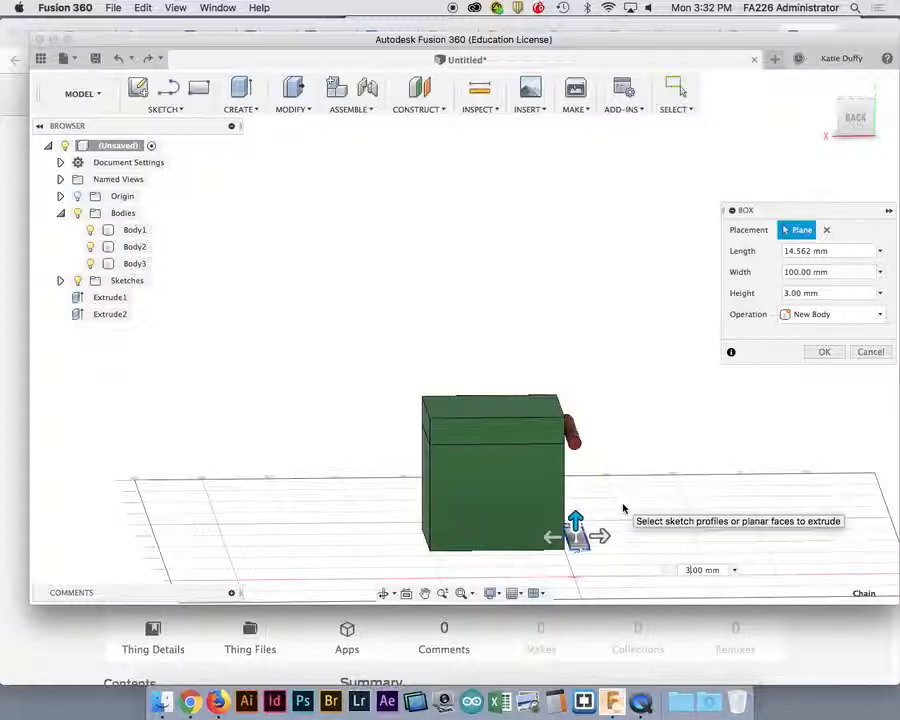
key(Return)
scroll(601, 537, down, 3)
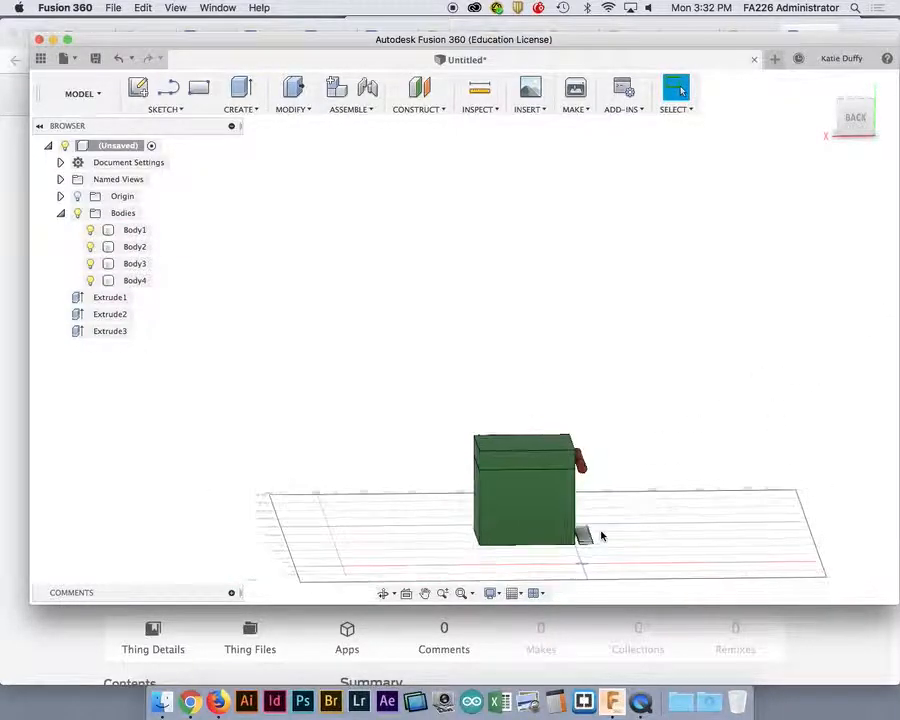
Move the thin plate body up 72 mm to just below the red cylinder.
scroll(601, 537, up, 3)
shift+middle_drag(602, 546, 600, 542)
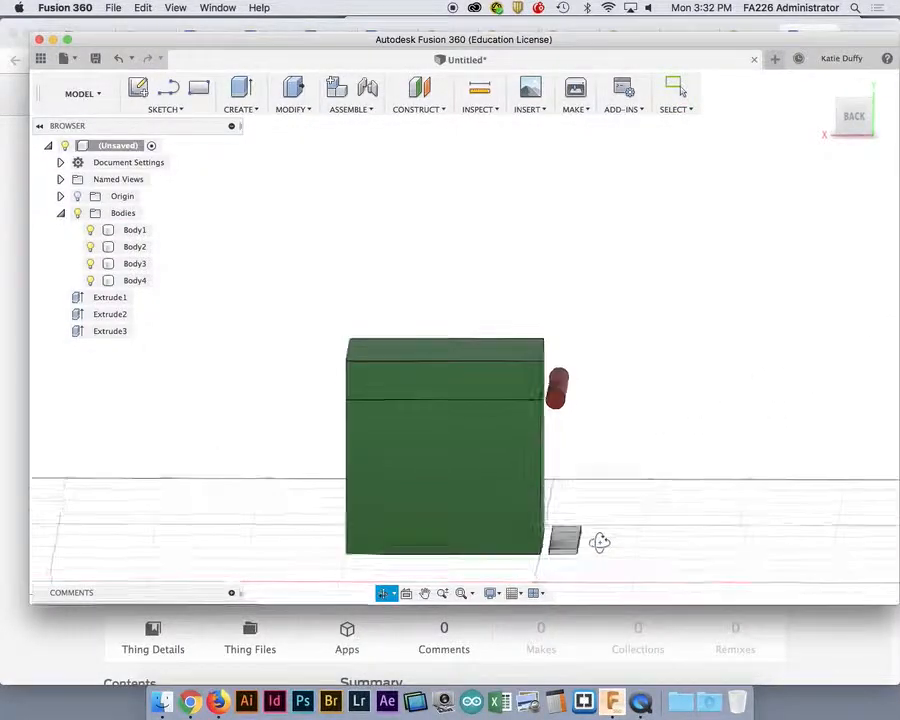
click(565, 539)
right_click(565, 540)
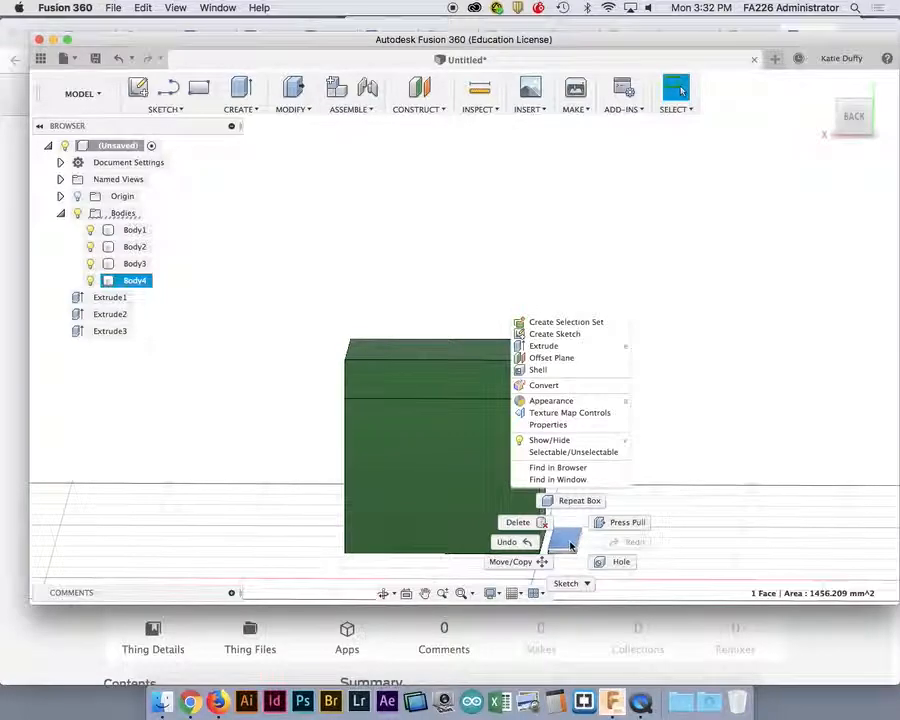
click(542, 562)
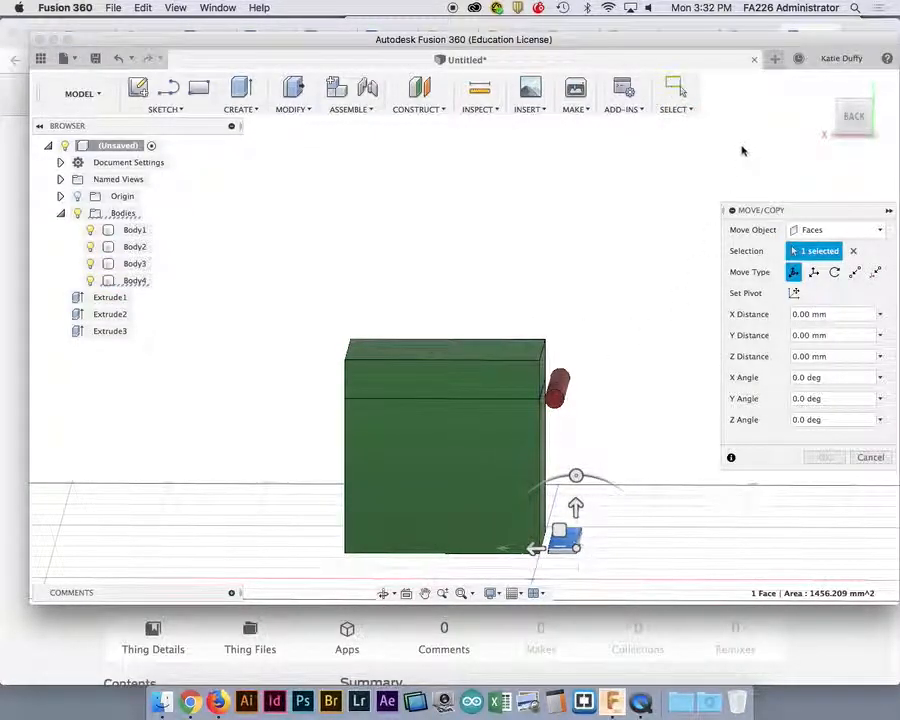
click(872, 124)
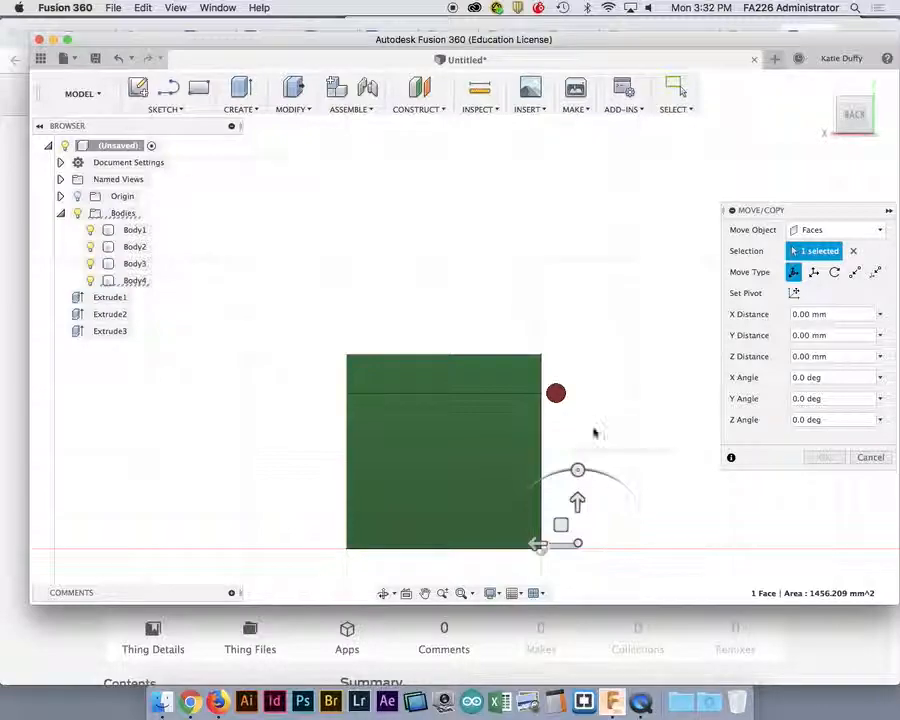
click(848, 231)
click(840, 261)
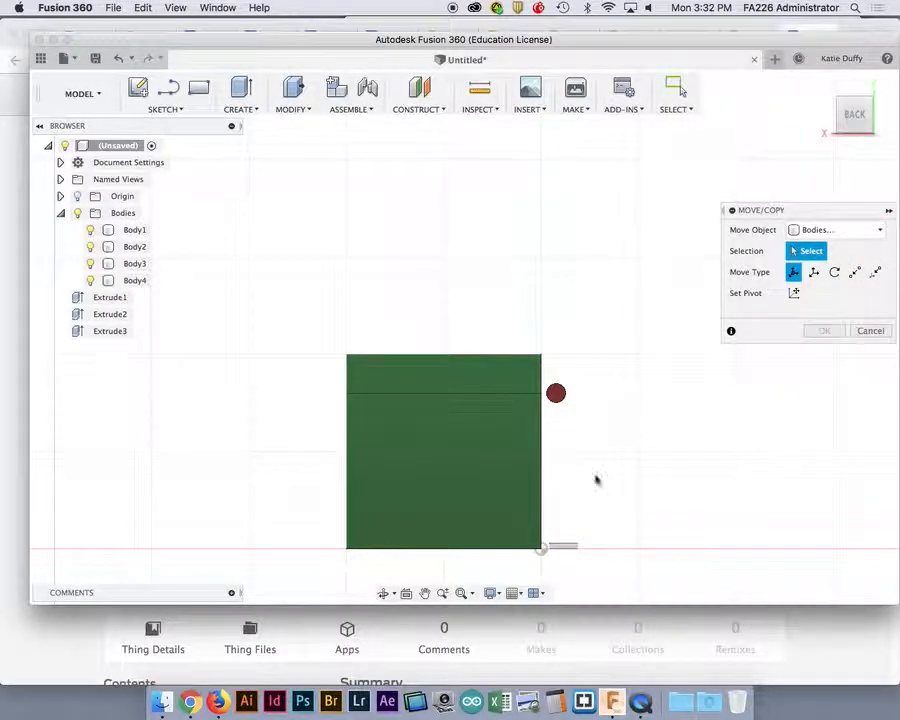
click(544, 546)
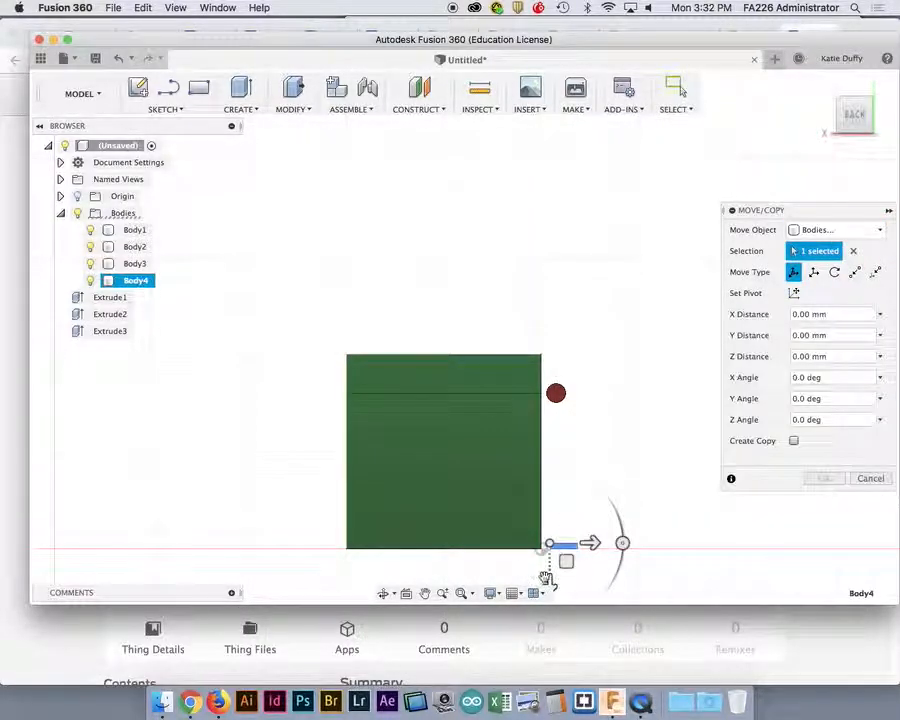
drag(548, 576, 559, 360)
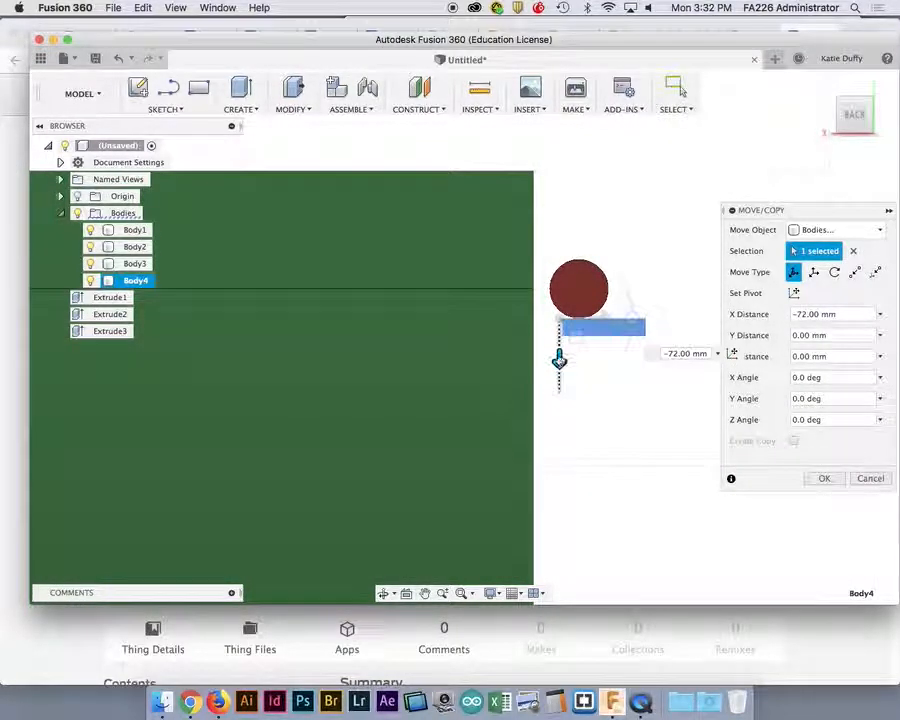
Shift the plate 10 mm into the green base and rotate it 15 degrees so that it overlaps the cylinder.
drag(586, 320, 541, 326)
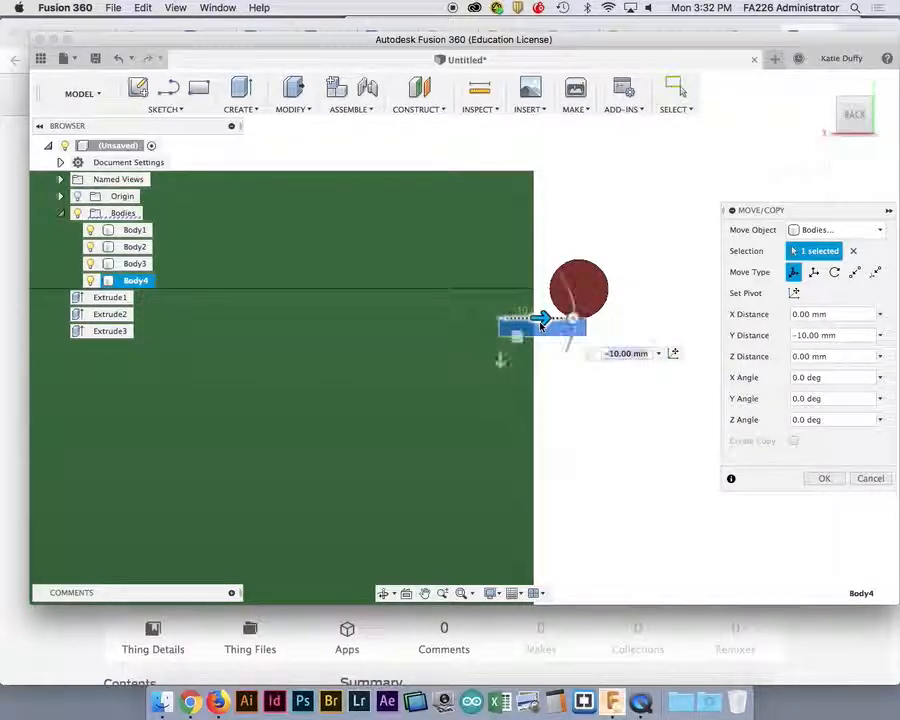
click(572, 318)
drag(572, 318, 570, 300)
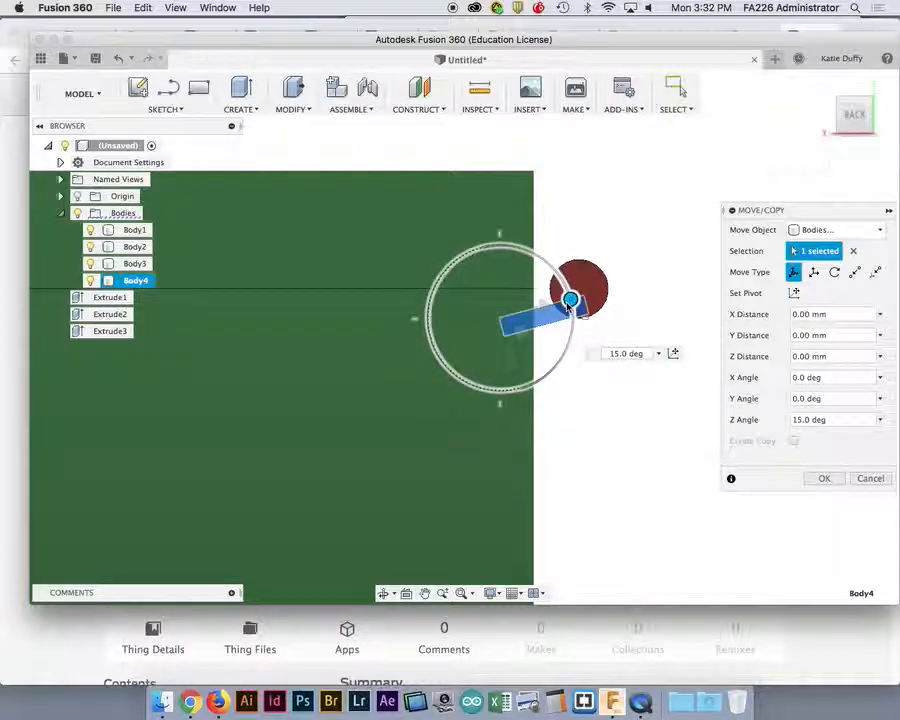
scroll(568, 306, up, 5)
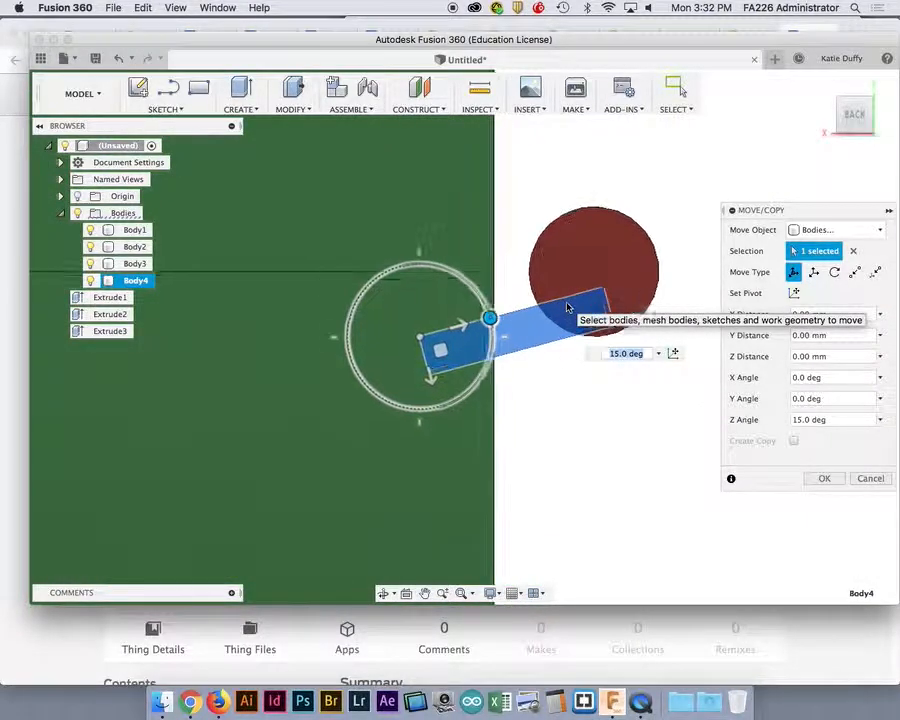
middle_drag(554, 448, 472, 442)
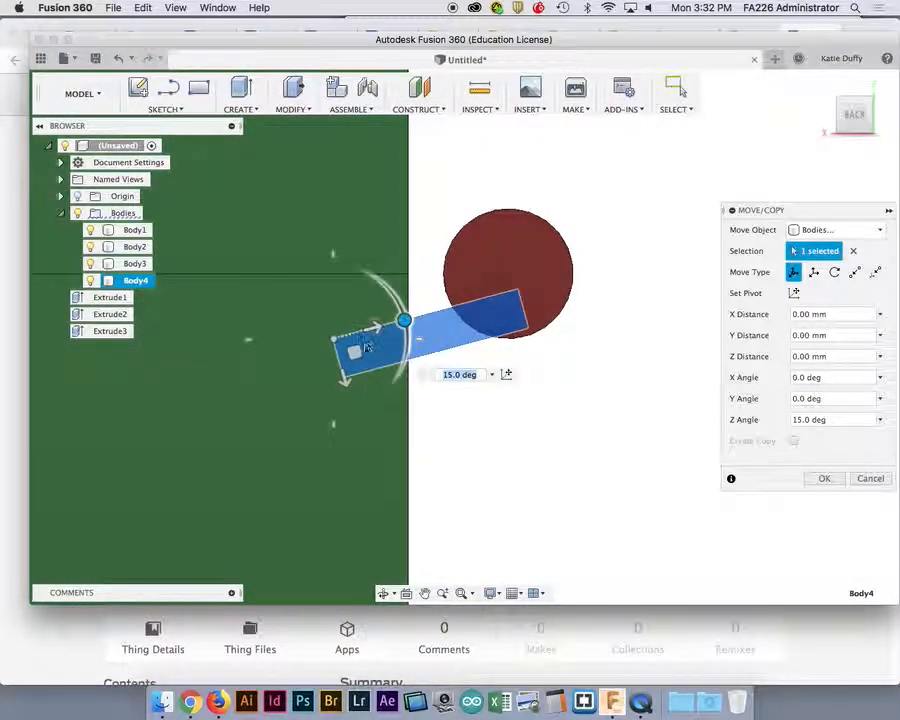
drag(373, 324, 358, 373)
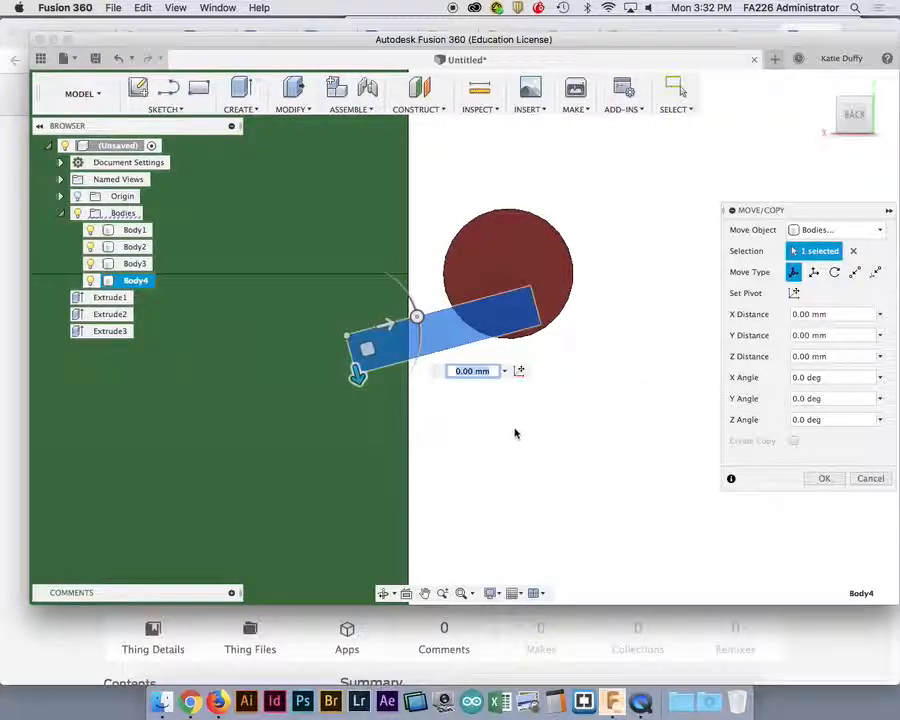
click(820, 478)
Examine how the tilted plate joins the cylinder to the base, looking at the cylinder's back end.
shift+middle_drag(603, 470, 404, 518)
shift+middle_drag(590, 521, 291, 420)
shift+middle_drag(552, 460, 670, 412)
key(Escape)
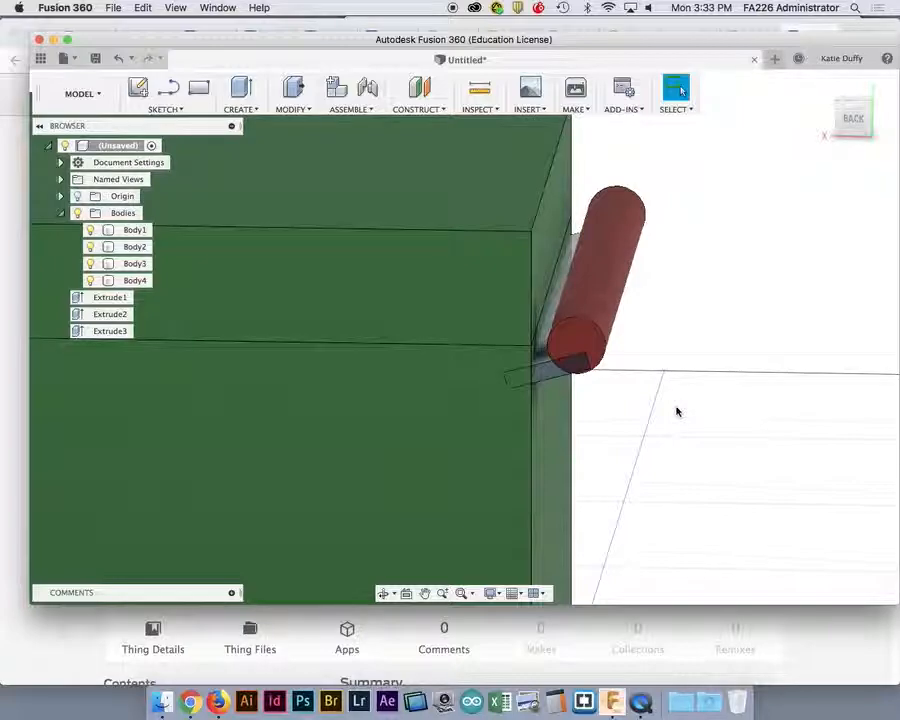
click(481, 421)
shift+middle_drag(460, 403, 466, 378)
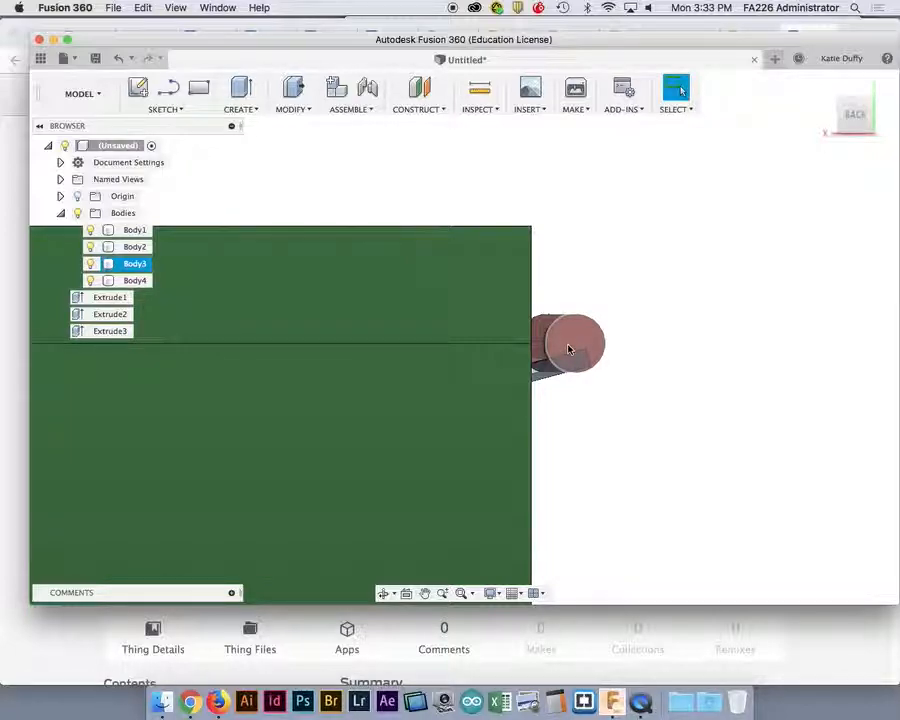
shift+middle_drag(670, 368, 665, 406)
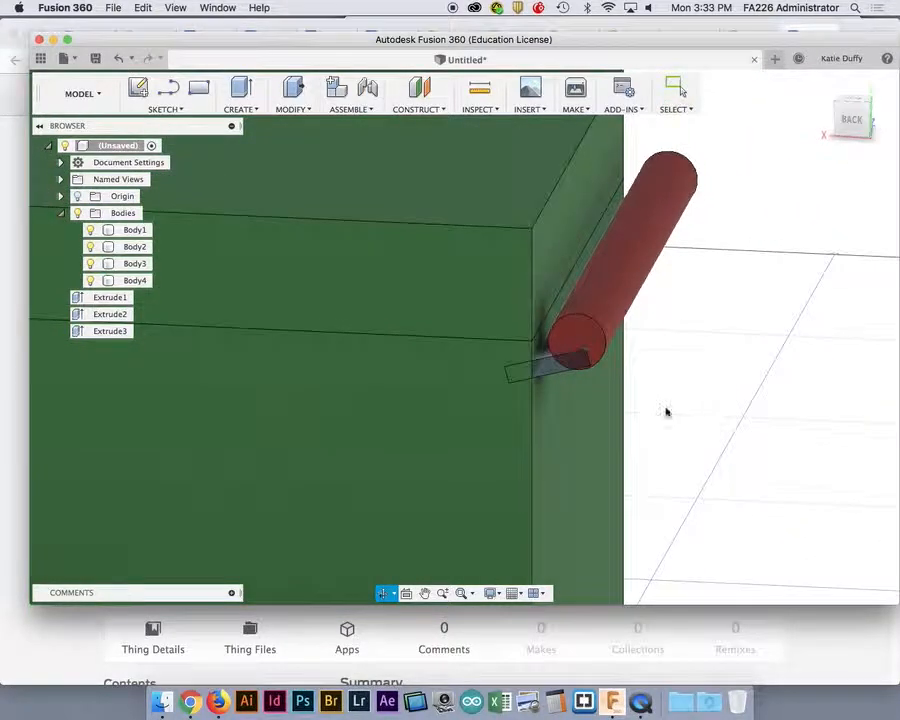
click(577, 344)
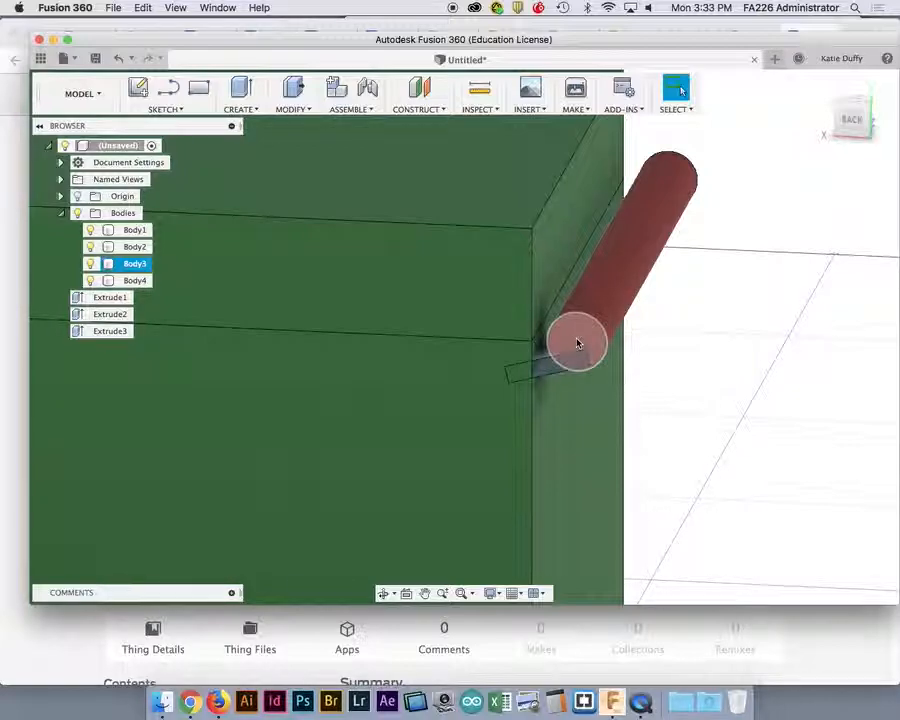
scroll(577, 344, down, 8)
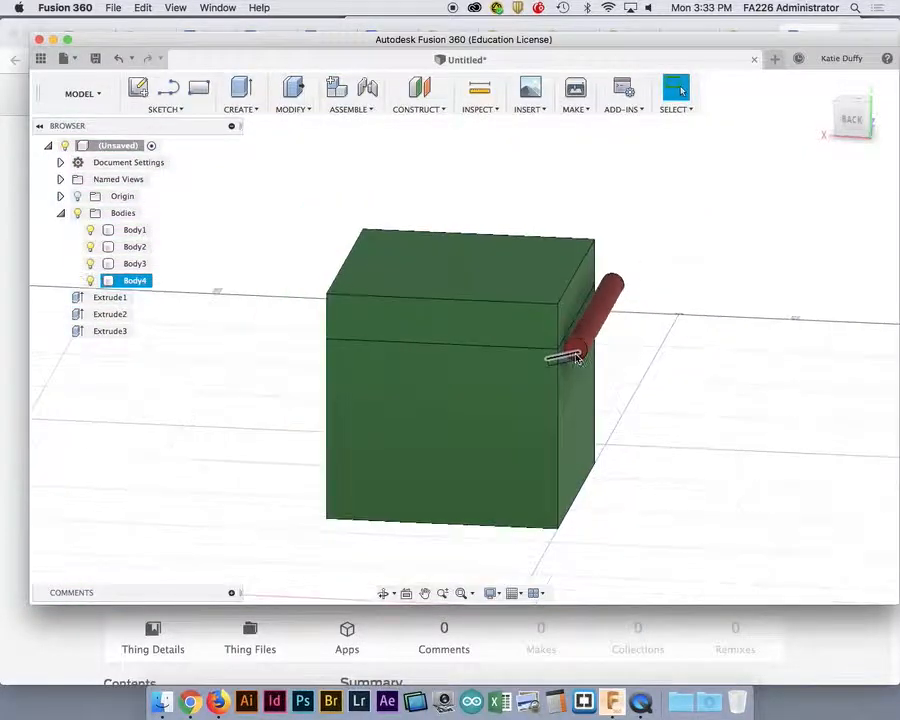
mouse_move(721, 441)
mouse_down()
mouse_move(679, 452)
mouse_move(713, 437)
mouse_up()
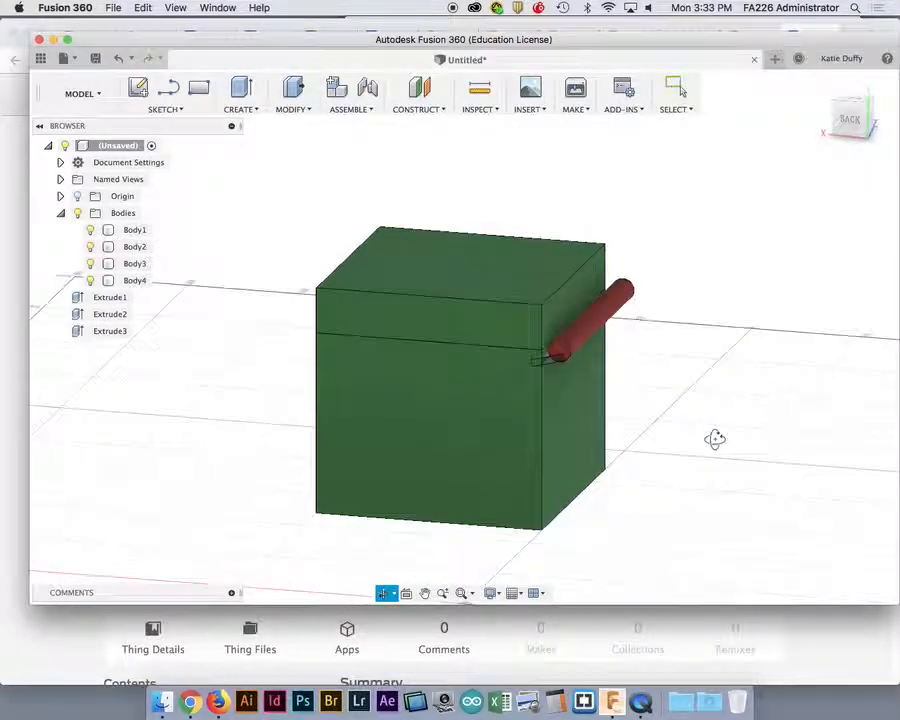
key(Escape)
Create a standing cylinder 3 mm in diameter and 100 mm high as a new body on the ground plane beside the box.
click(241, 108)
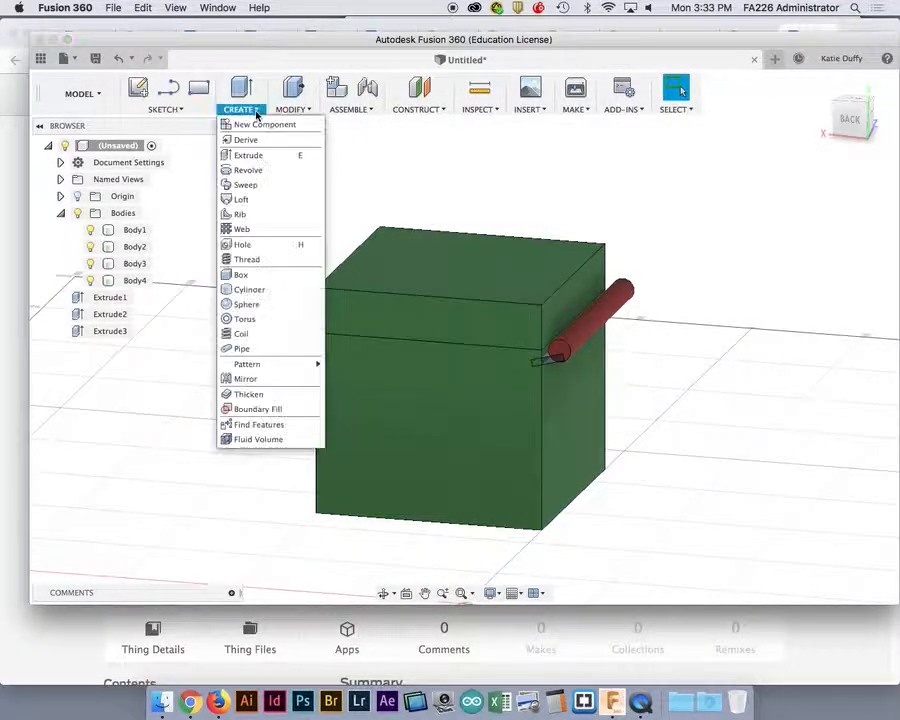
click(250, 289)
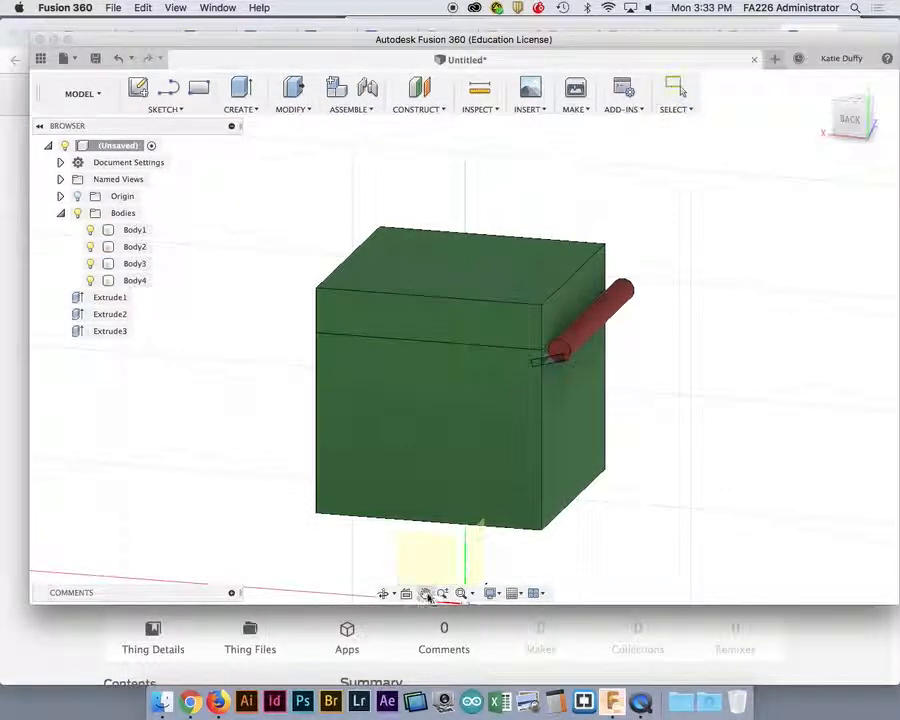
scroll(446, 566, down, 4)
shift+middle_drag(318, 506, 532, 526)
click(612, 494)
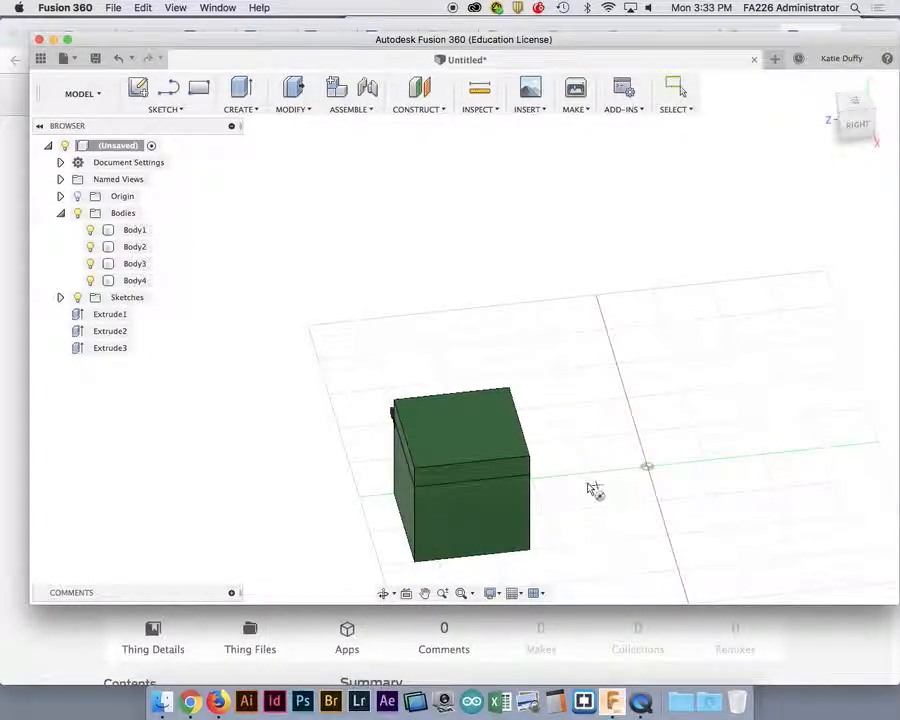
click(590, 474)
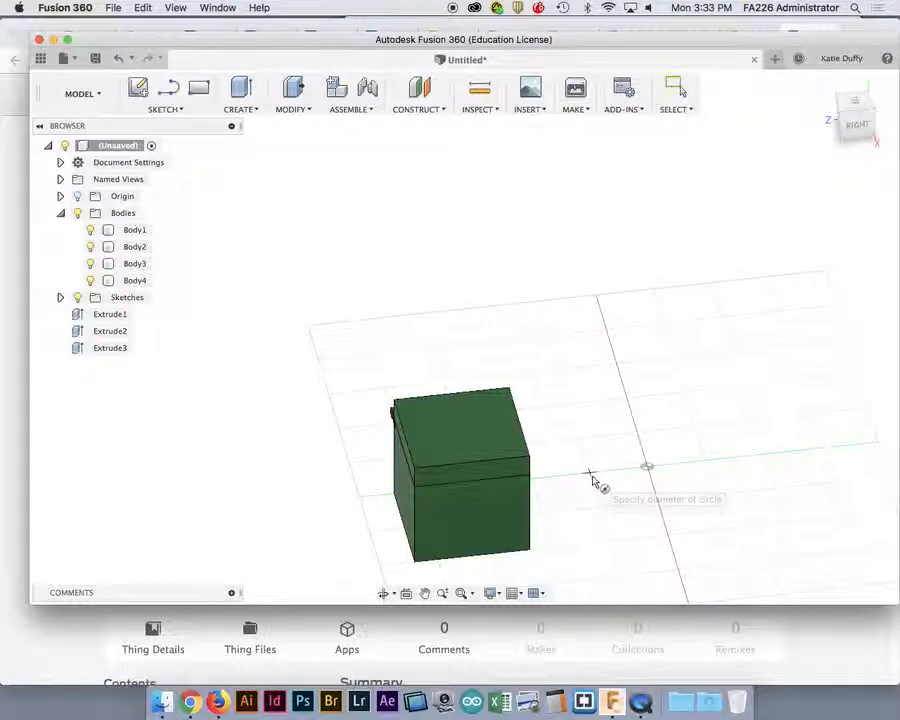
key(Tab)
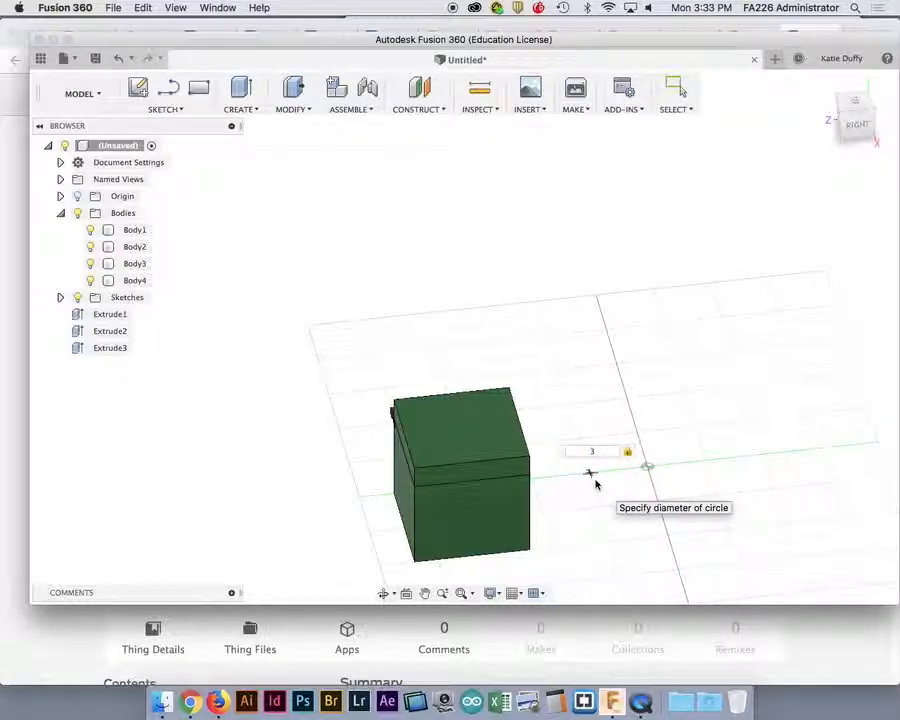
text(1)
key(Return)
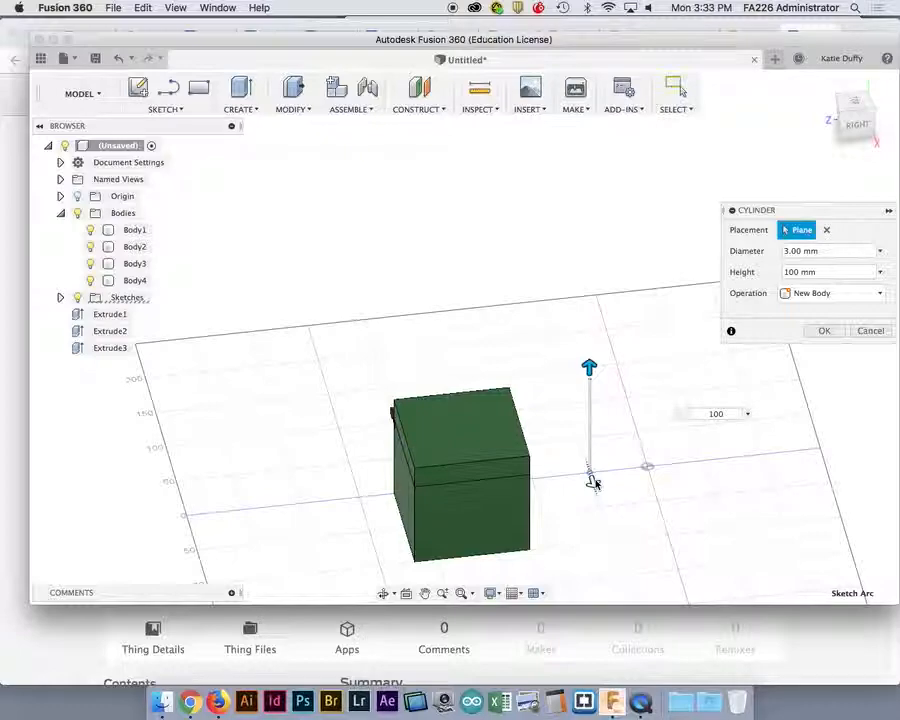
key(Return)
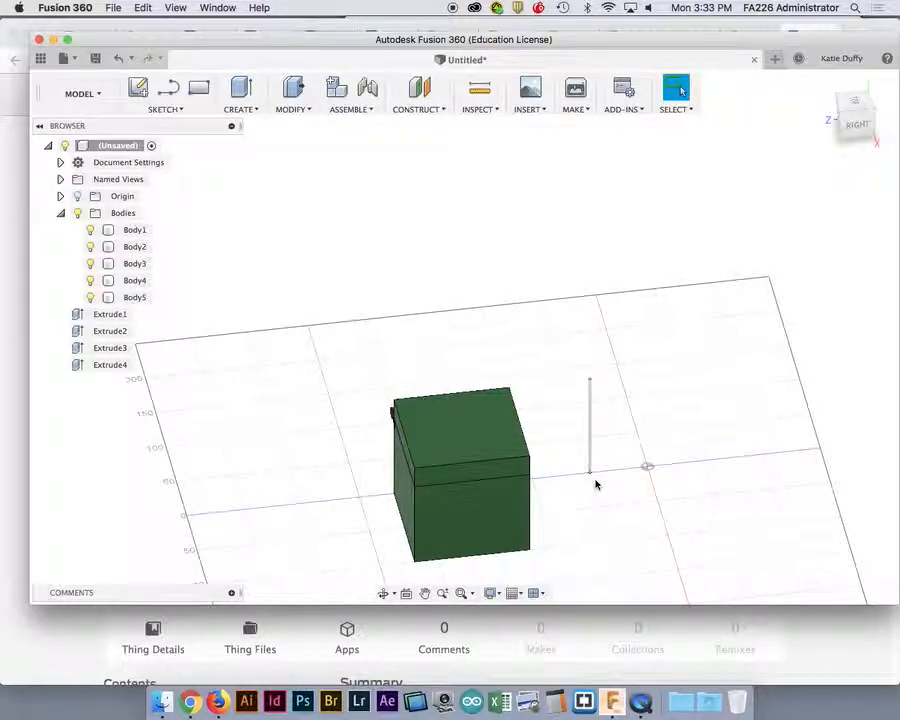
click(589, 474)
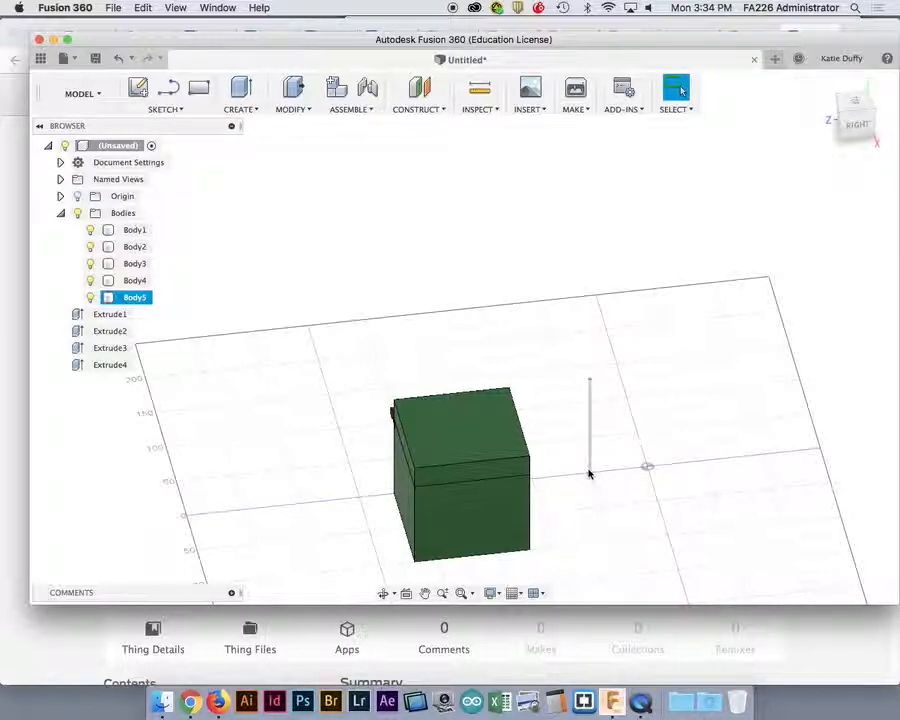
click(484, 340)
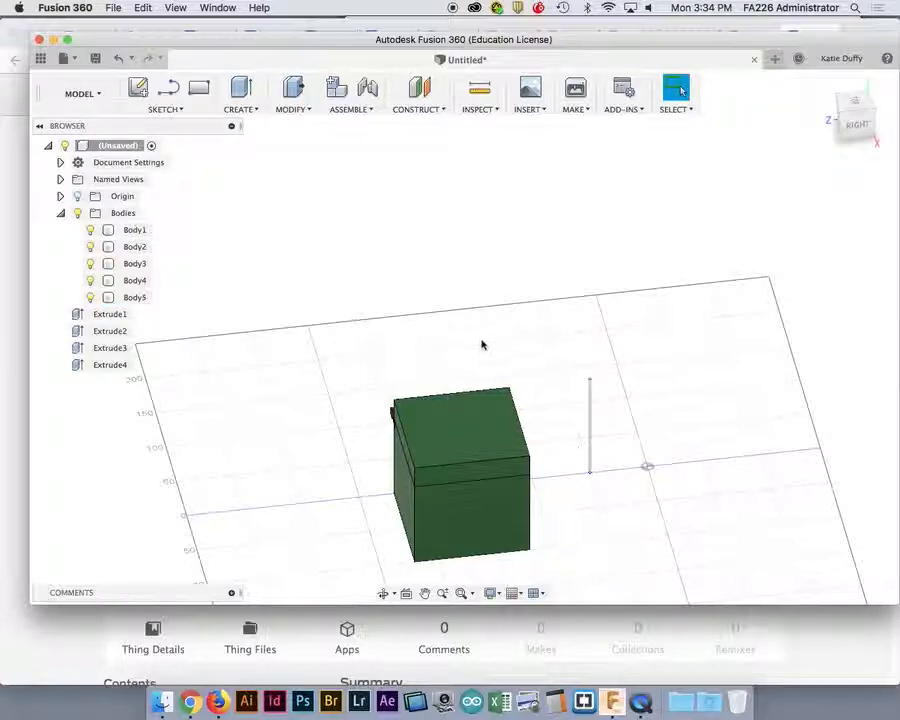
Create a second standing cylinder 4 mm in diameter and 100 mm high as a new body between the box and the 3 mm cylinder.
scroll(477, 348, down, 5)
scroll(478, 351, up, 6)
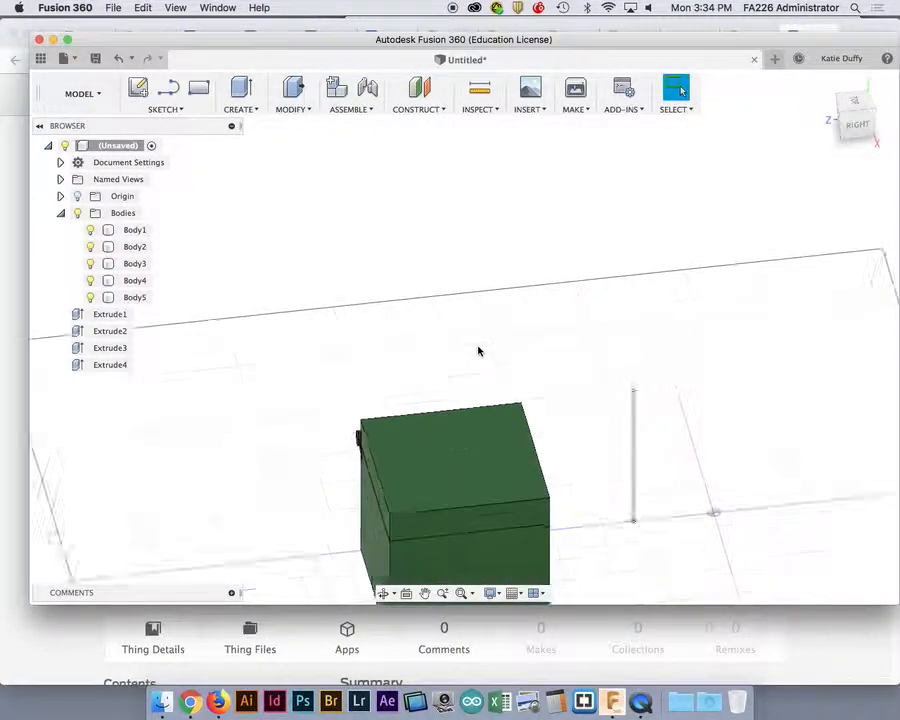
shift+middle_drag(546, 461, 546, 528)
click(546, 528)
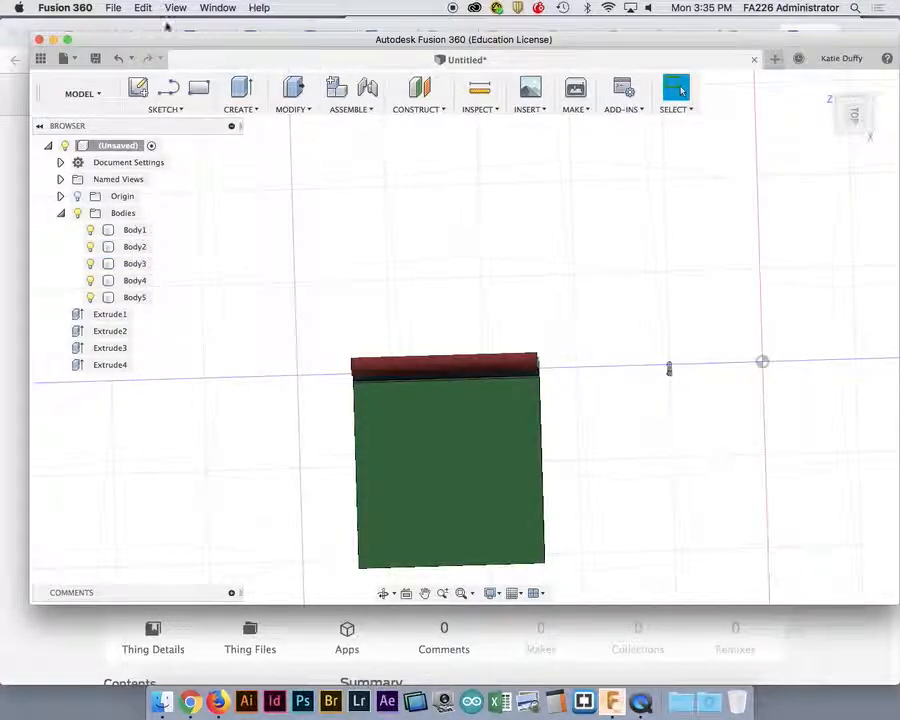
click(259, 109)
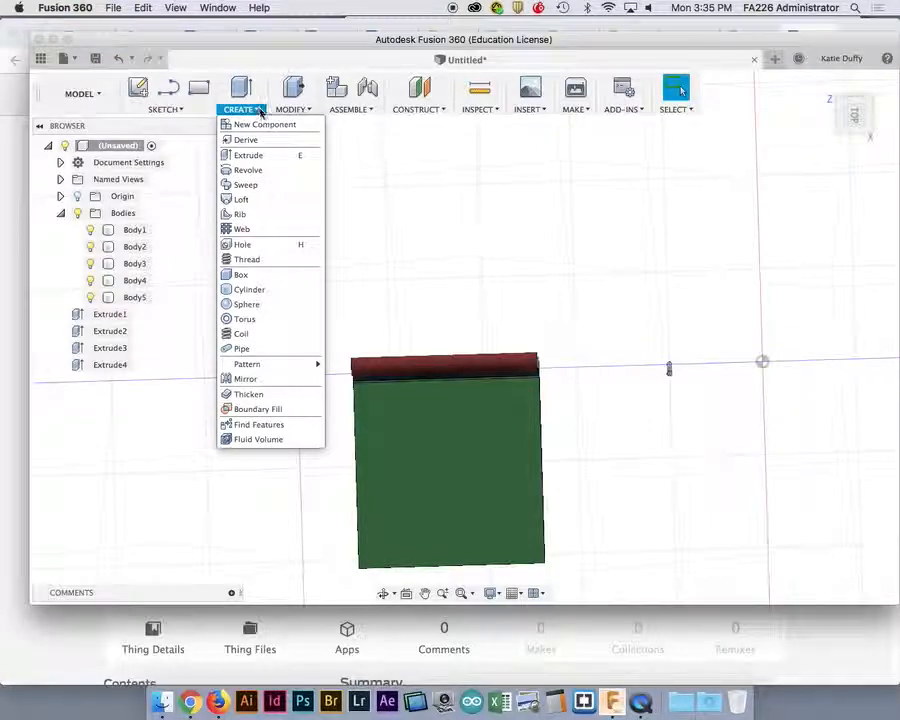
click(252, 289)
click(733, 400)
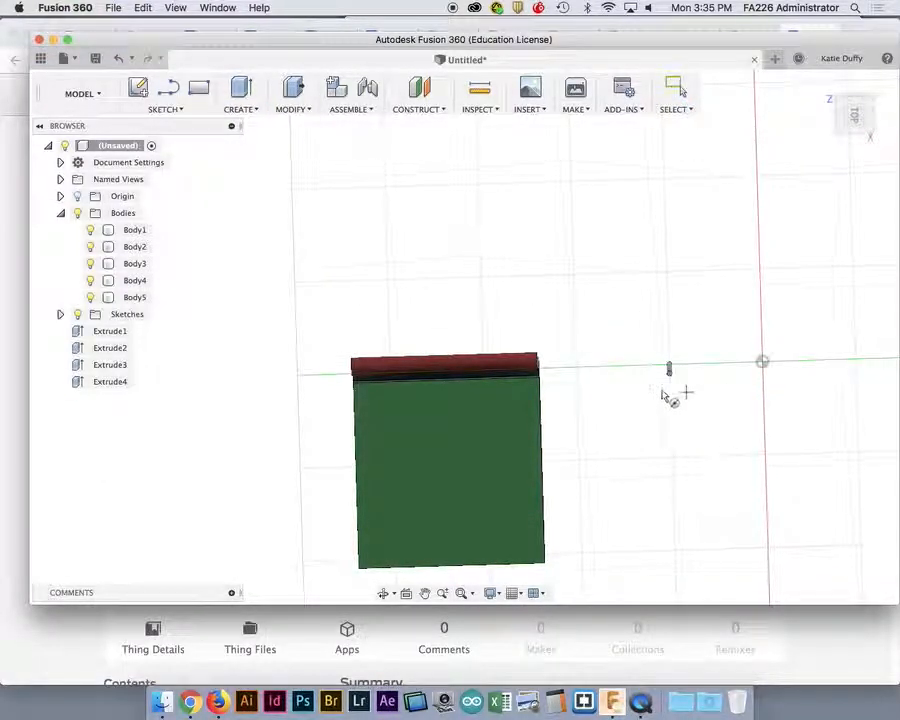
click(600, 330)
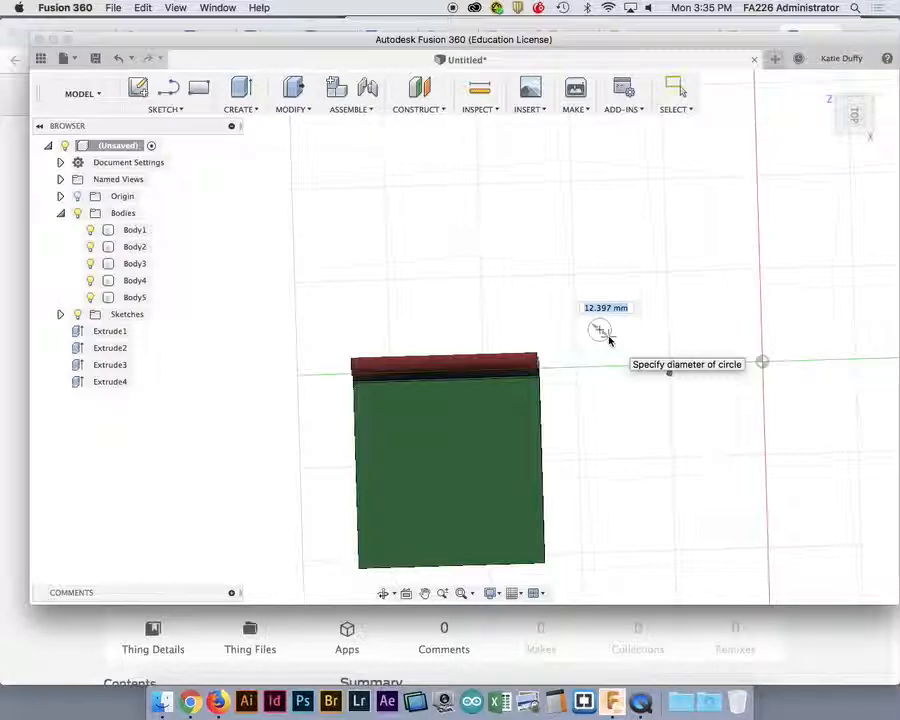
text(4)
key(Return)
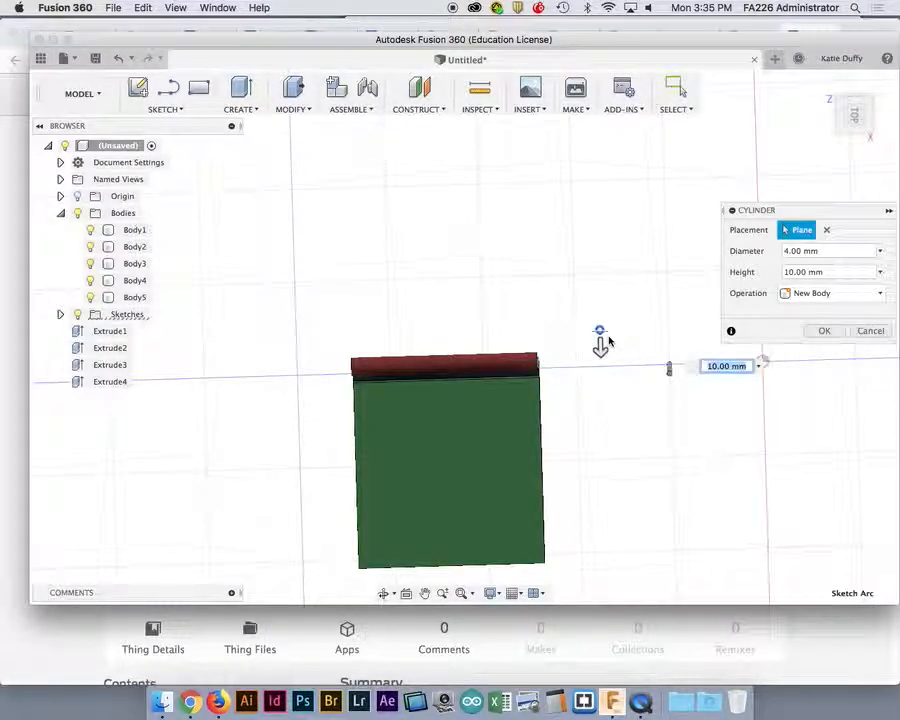
text(100)
key(Return)
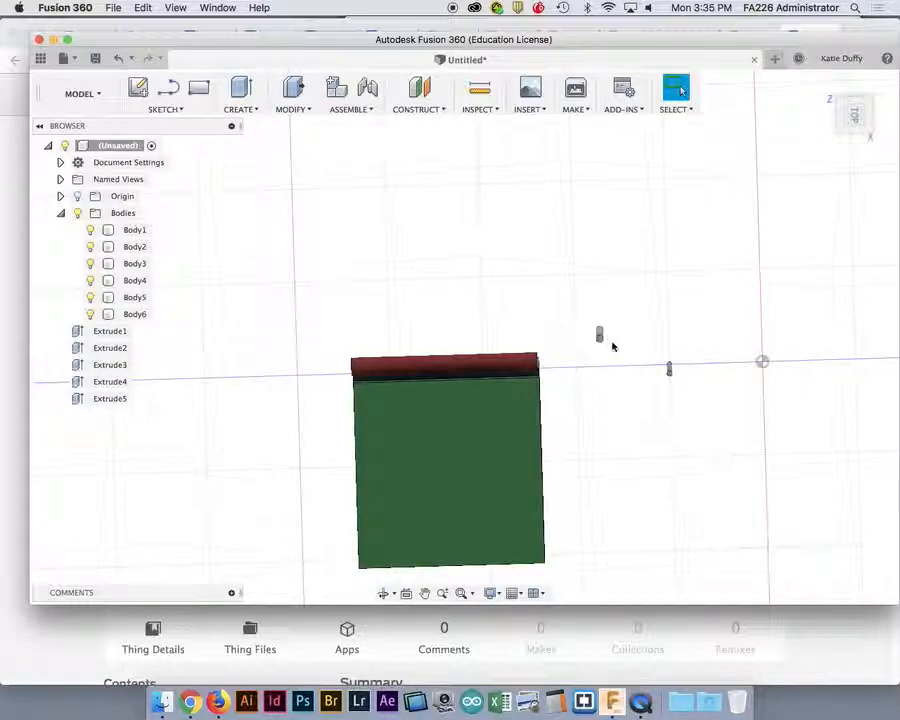
Rotate the 4 mm cylinder body -90 degrees about X so that it lies parallel to the red hinge cylinder.
shift+middle_drag(615, 370, 636, 414)
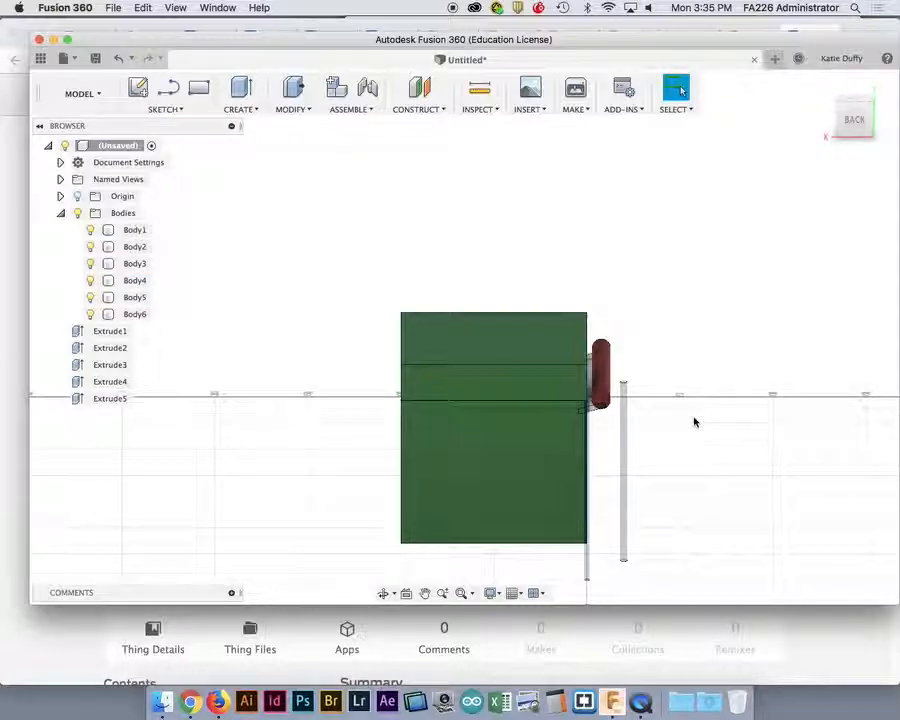
scroll(656, 451, down, 4)
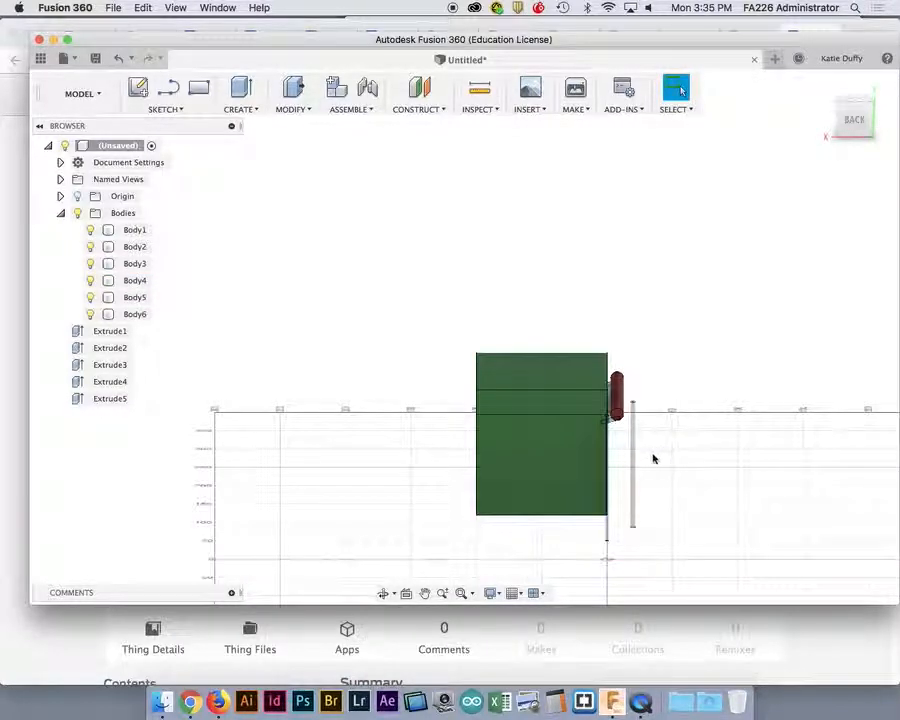
shift+middle_drag(653, 458, 598, 505)
shift+middle_drag(618, 464, 571, 471)
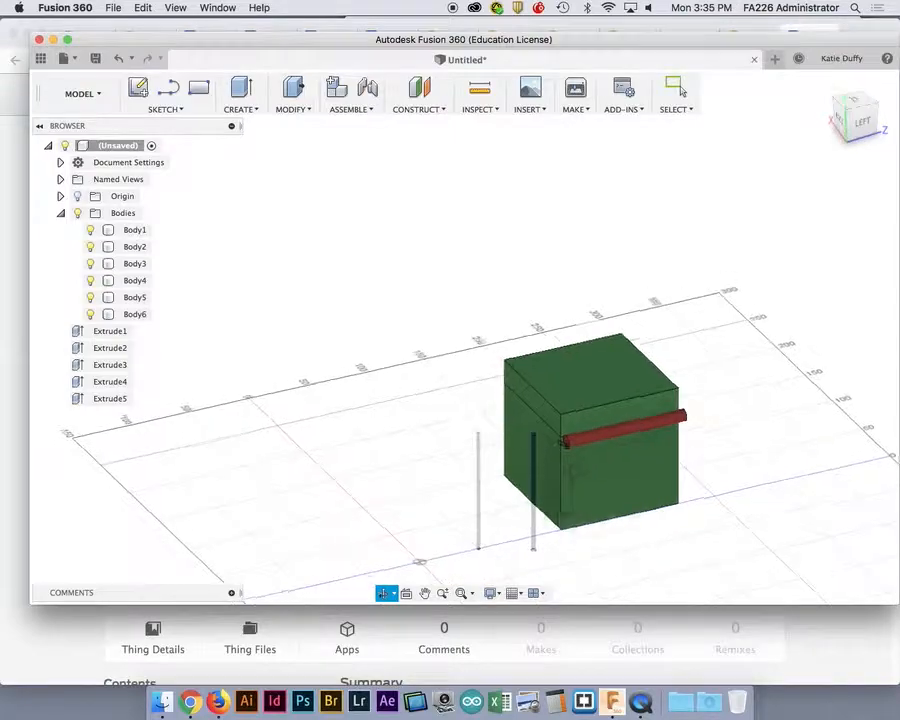
click(533, 527)
right_click(532, 526)
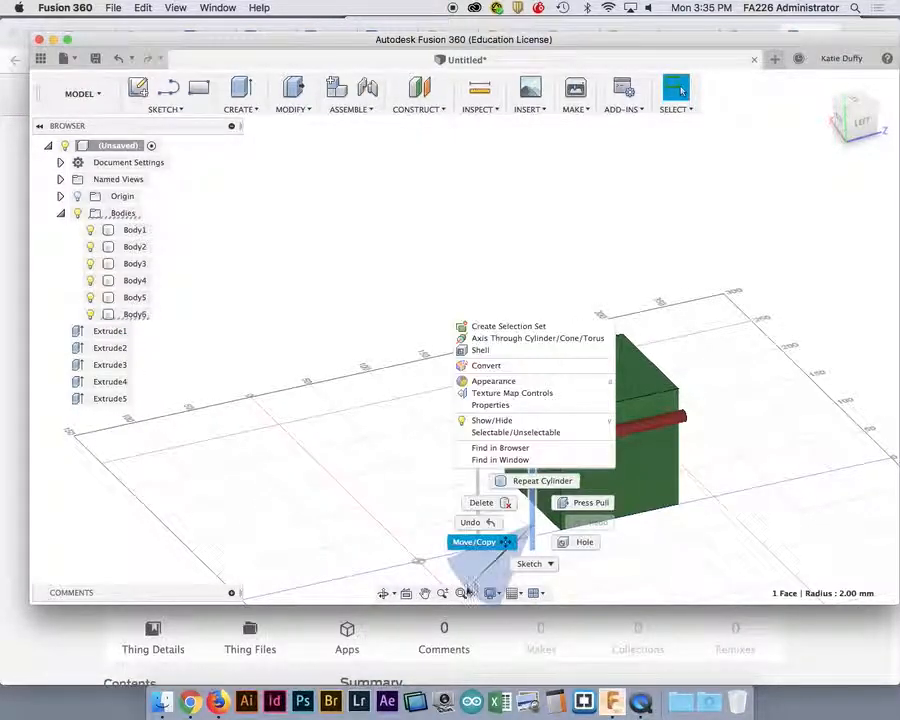
click(497, 548)
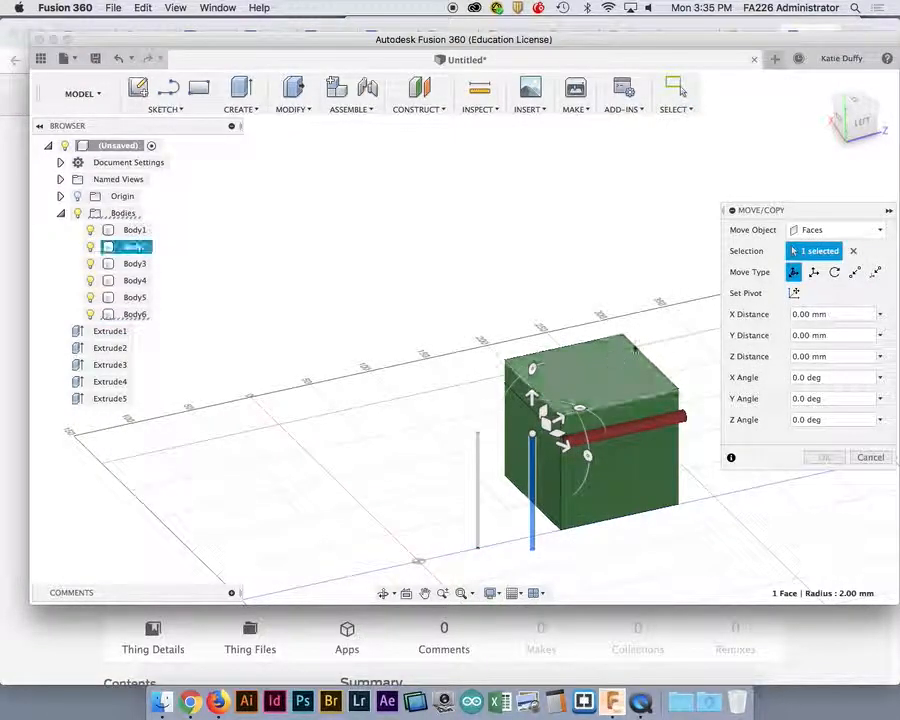
click(870, 231)
click(758, 260)
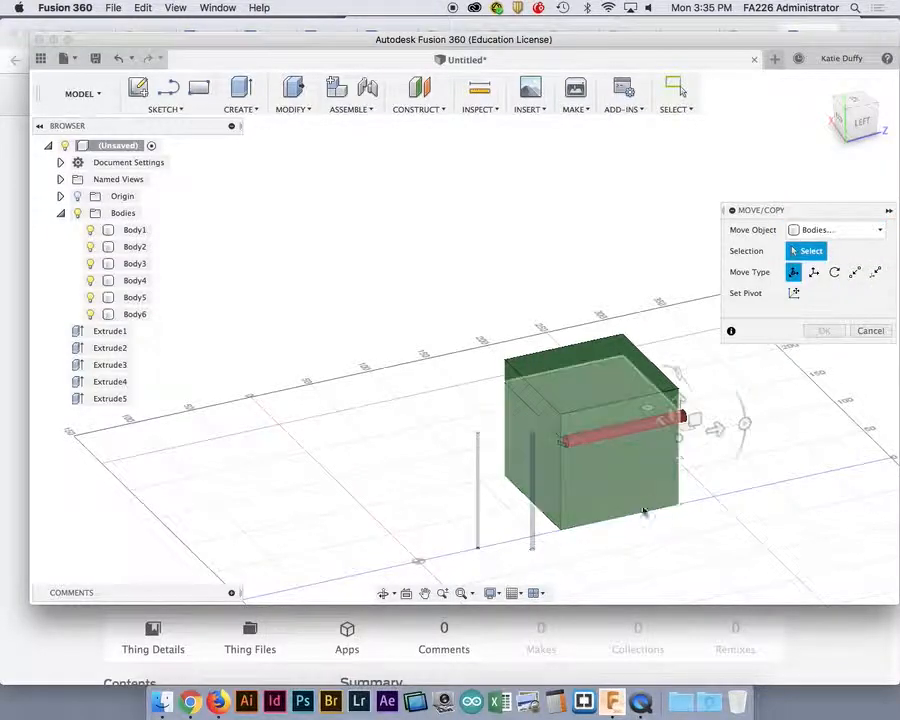
shift+middle_drag(635, 524, 611, 570)
click(610, 560)
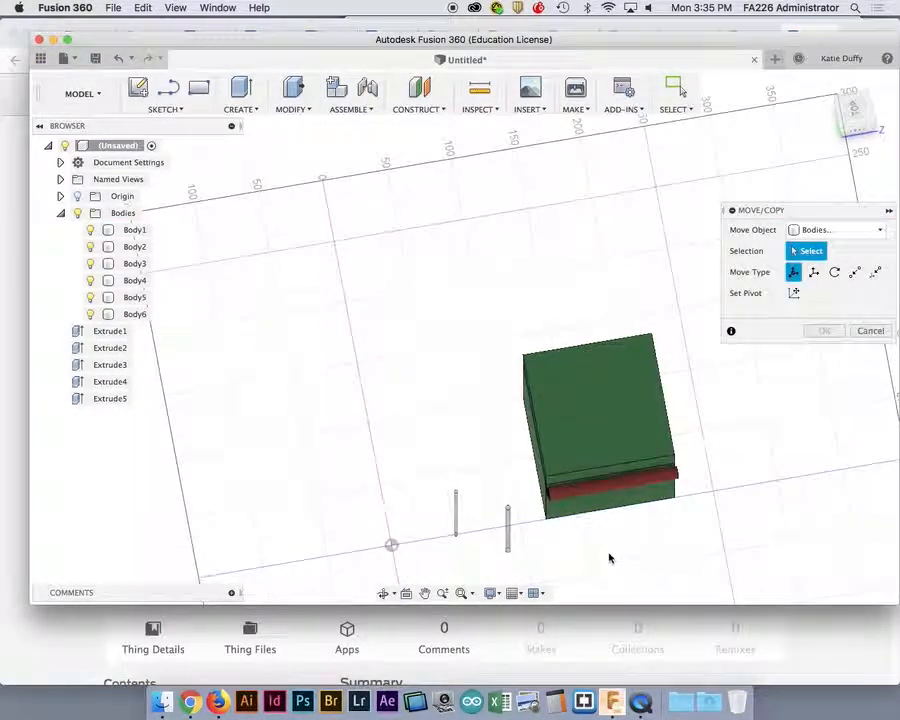
click(507, 515)
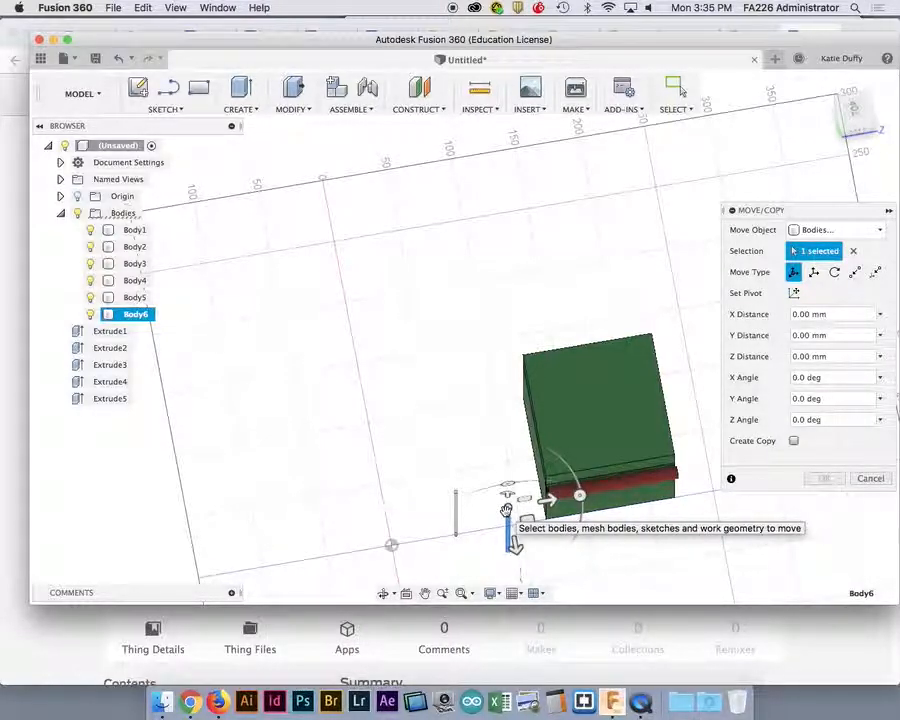
shift+middle_drag(426, 436, 466, 415)
drag(503, 405, 548, 458)
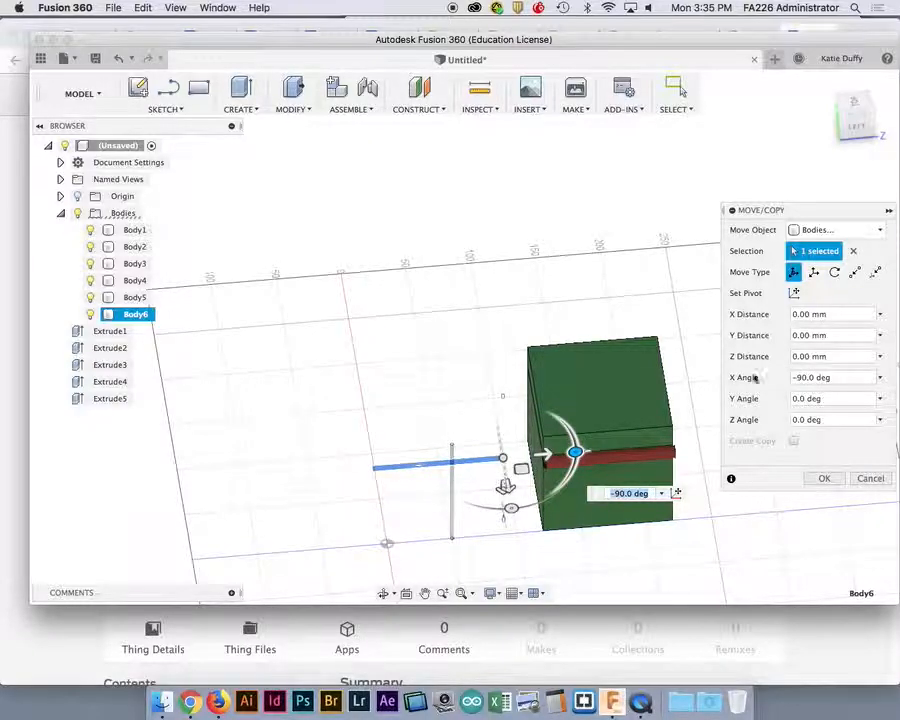
Move the horizontal 4 mm cylinder 130 mm along Z to sit alongside the box and confirm the move.
click(856, 124)
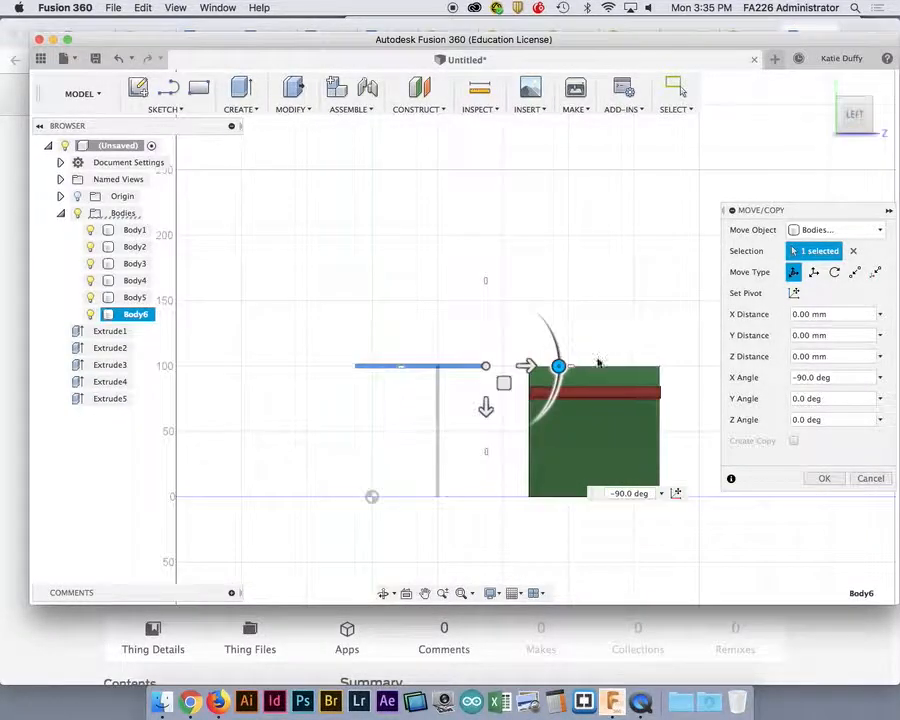
drag(531, 368, 702, 362)
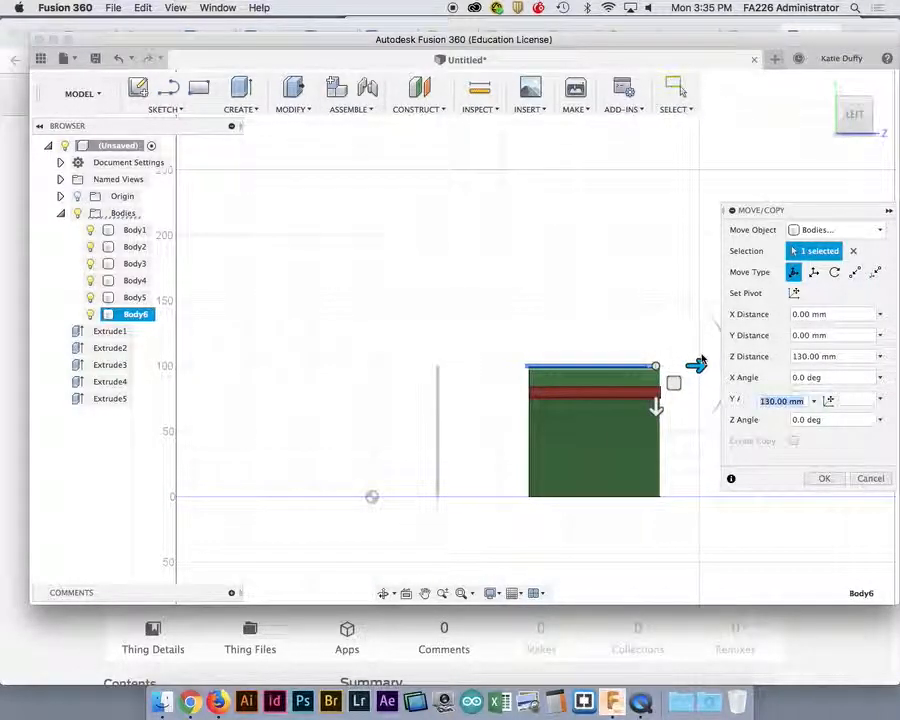
click(823, 481)
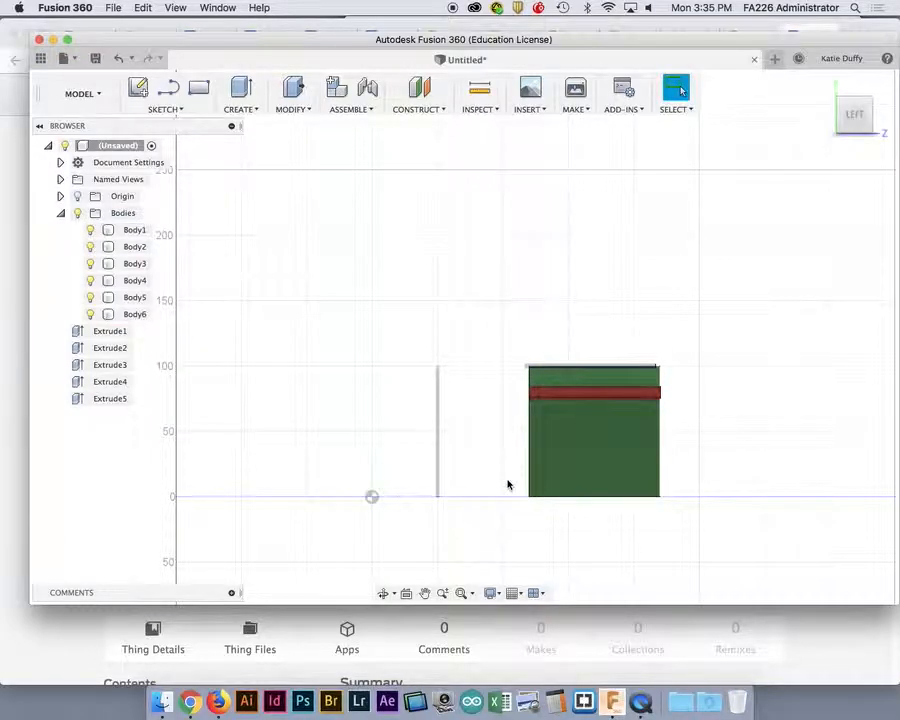
Align the end face of the horizontal 4 mm cylinder to the centre of the red hinge cylinder's end face.
shift+middle_drag(493, 487, 605, 483)
click(605, 483)
scroll(605, 483, up, 5)
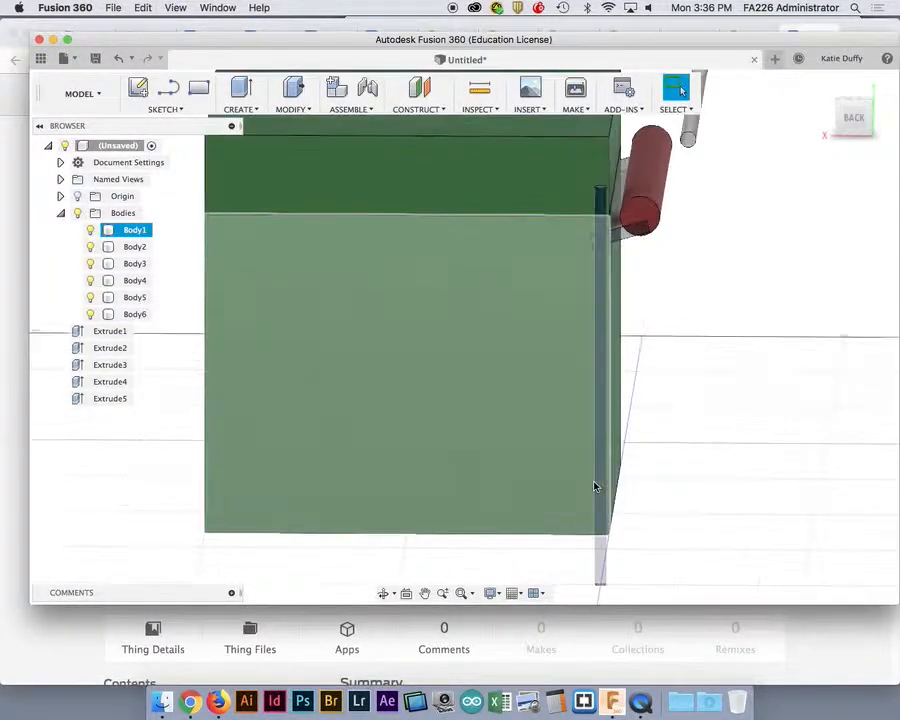
scroll(658, 353, down, 5)
click(852, 116)
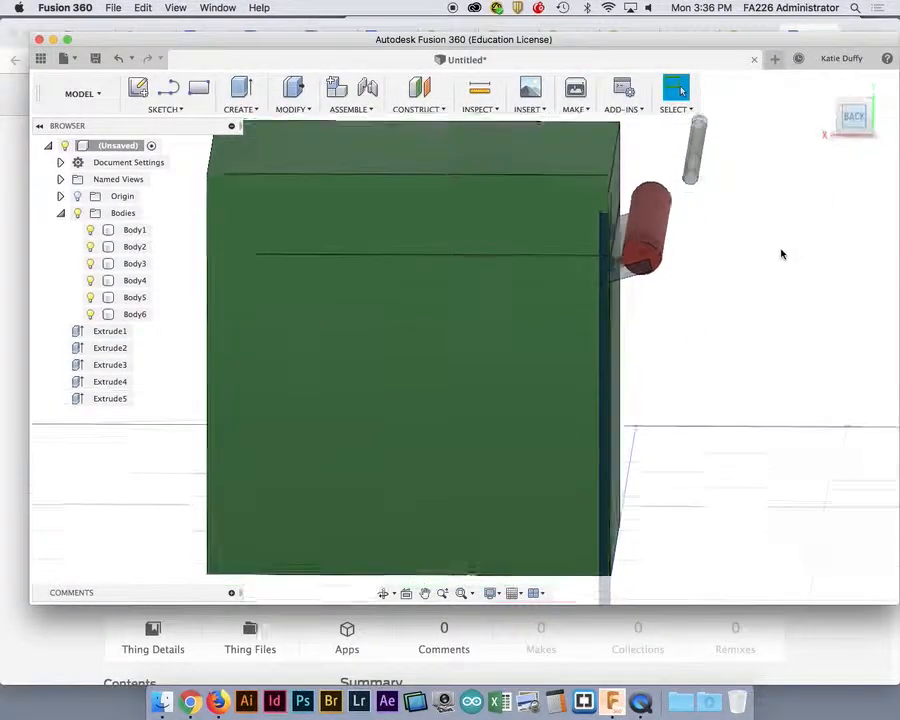
middle_drag(735, 259, 646, 302)
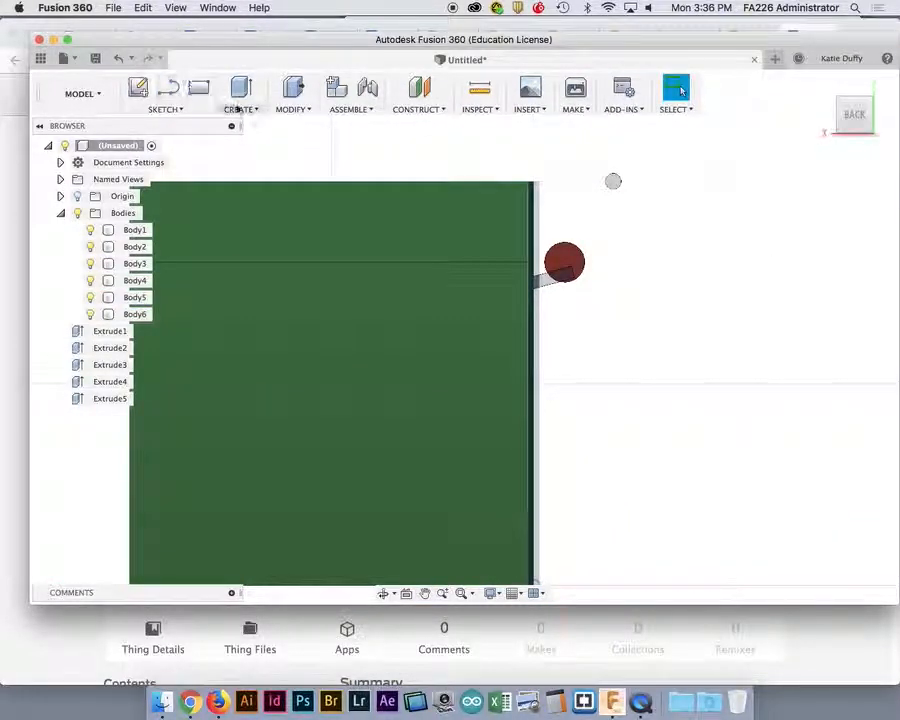
click(240, 109)
mouse_move(292, 109)
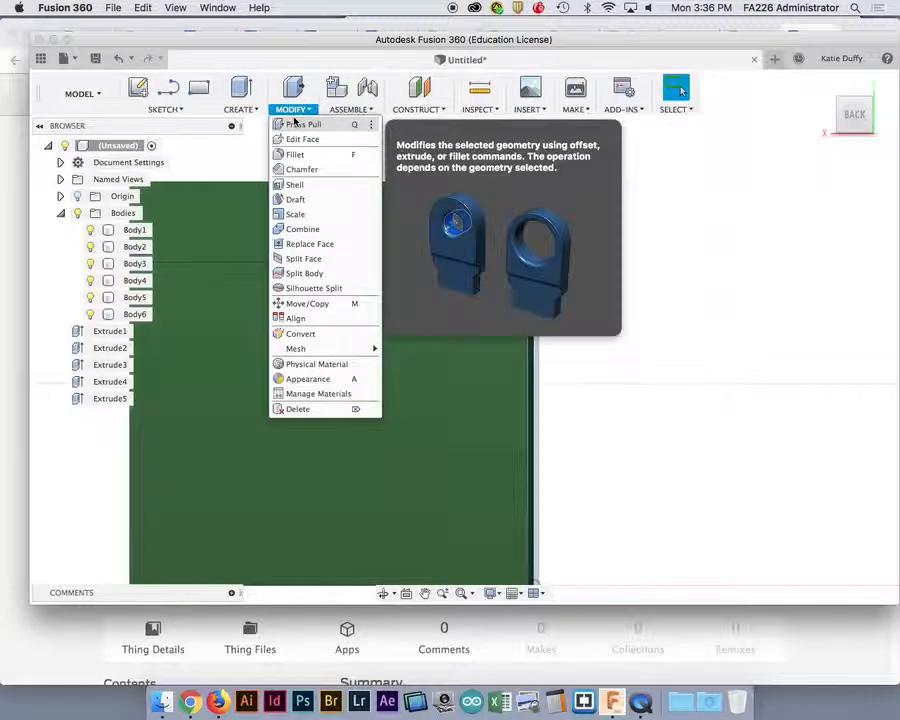
click(318, 317)
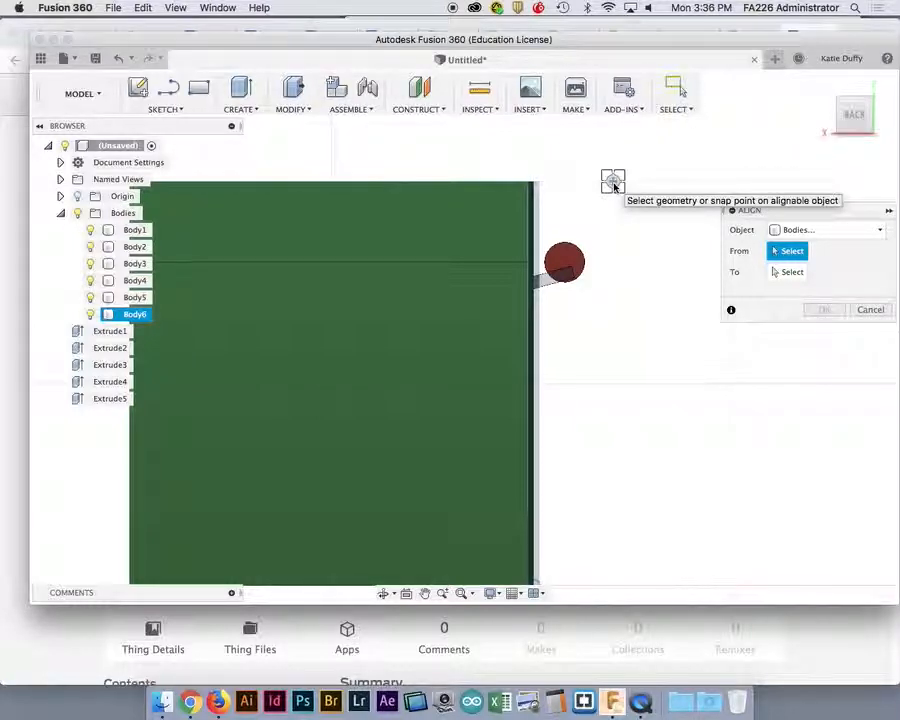
click(613, 183)
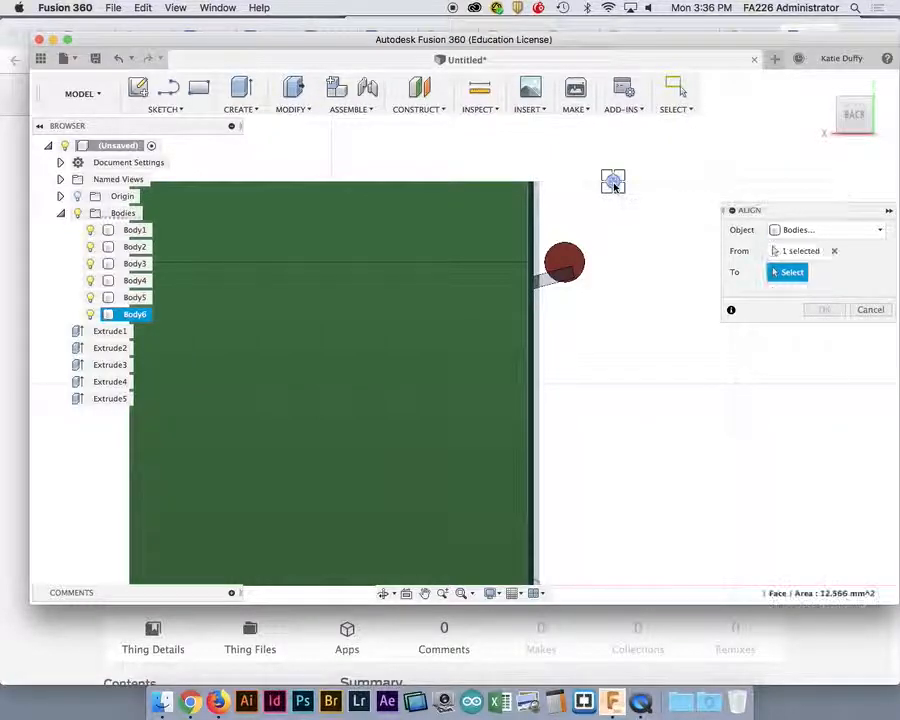
click(566, 264)
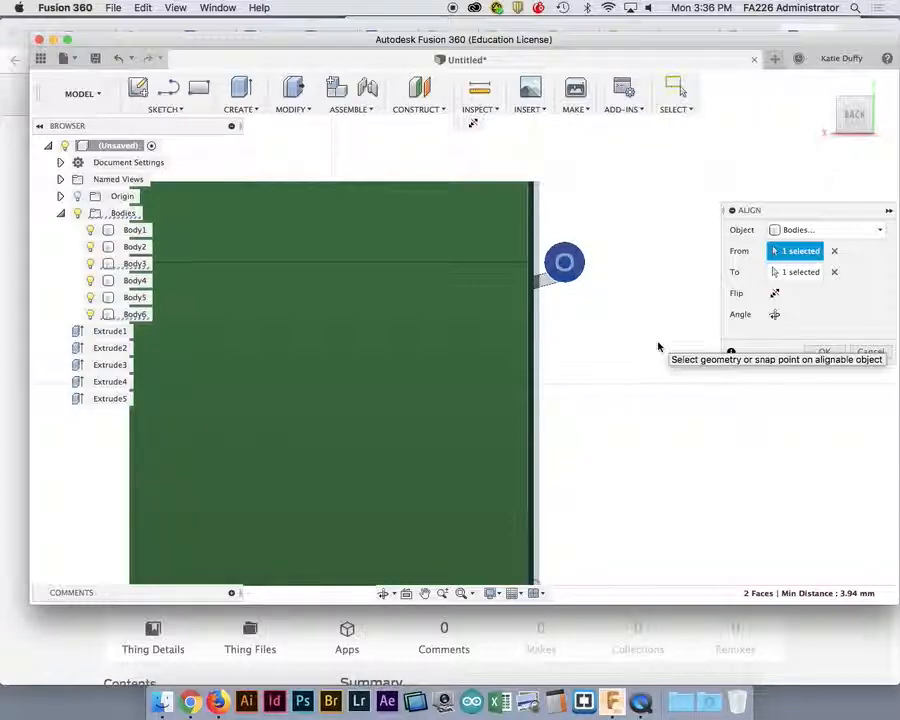
click(823, 352)
Cut the 4 mm cylinder out of the red hinge cylinder with Combine, keeping the tool body.
shift+middle_drag(636, 306, 605, 348)
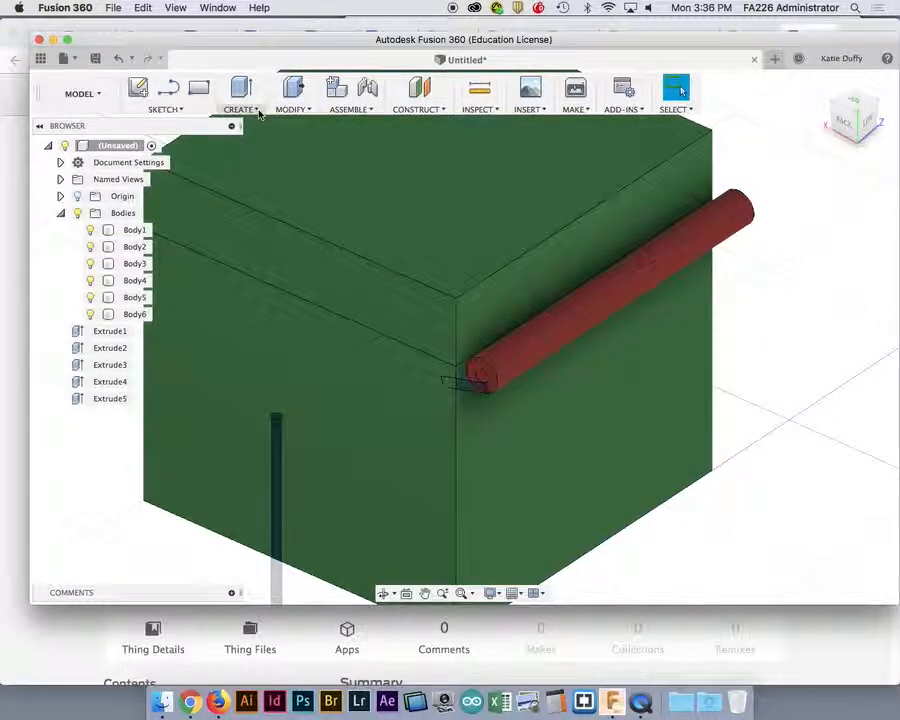
click(294, 110)
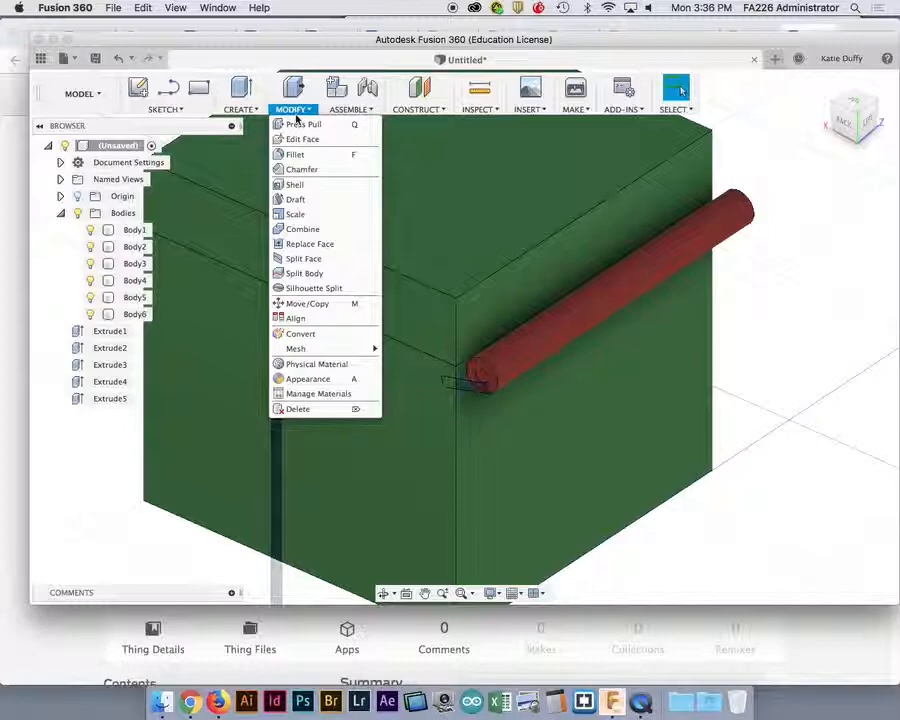
click(312, 229)
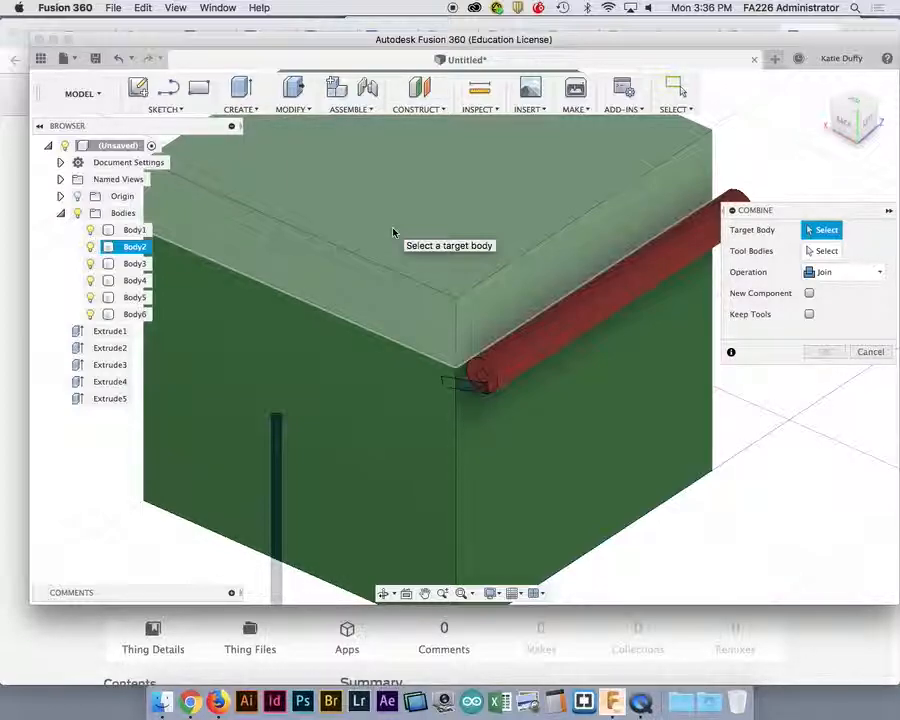
click(857, 272)
click(838, 305)
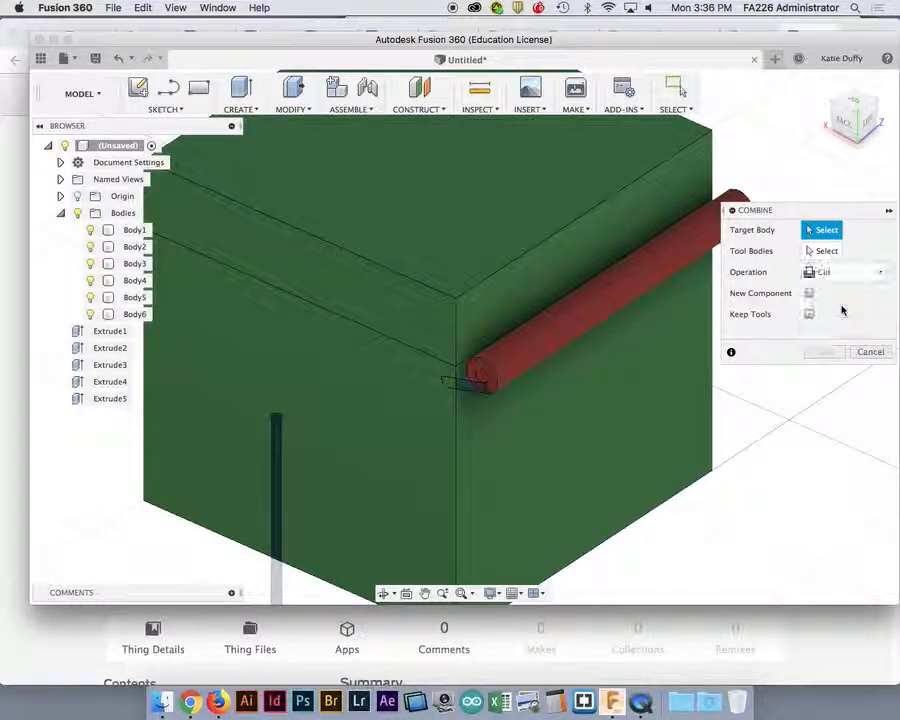
click(593, 319)
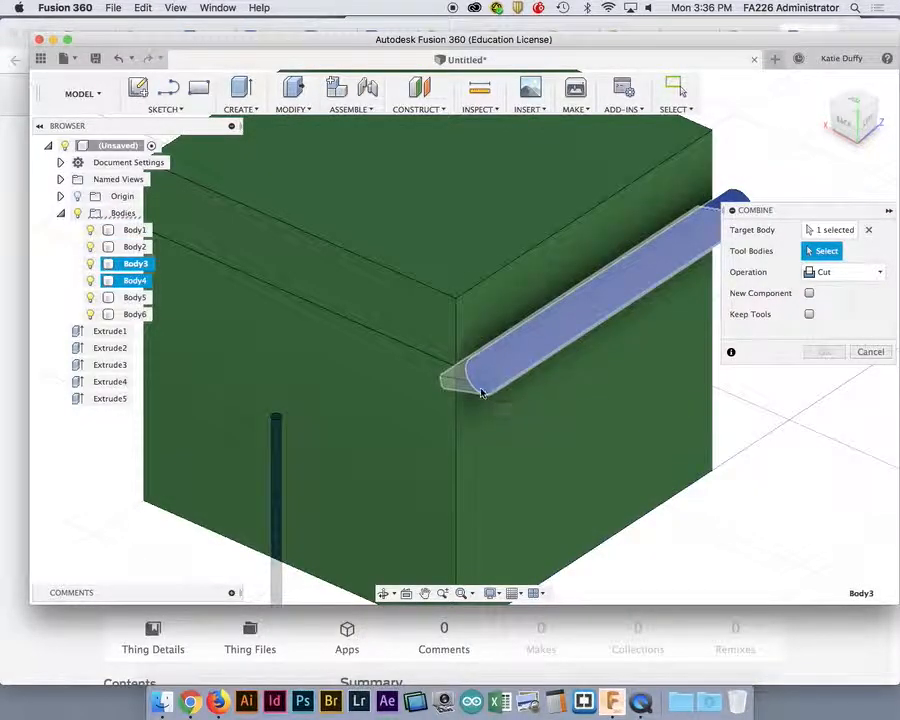
click(485, 380)
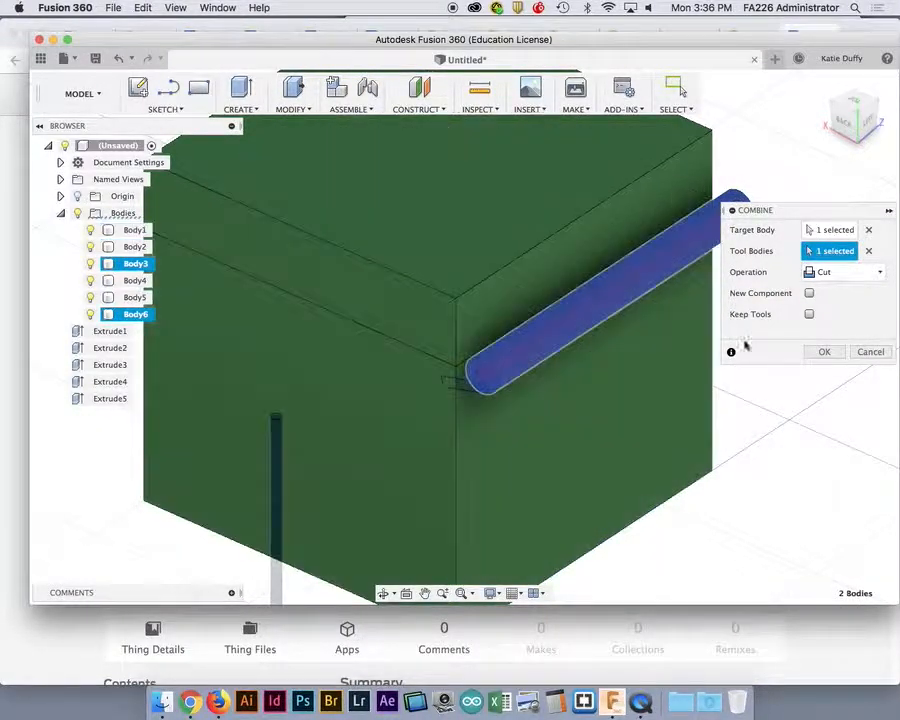
click(809, 315)
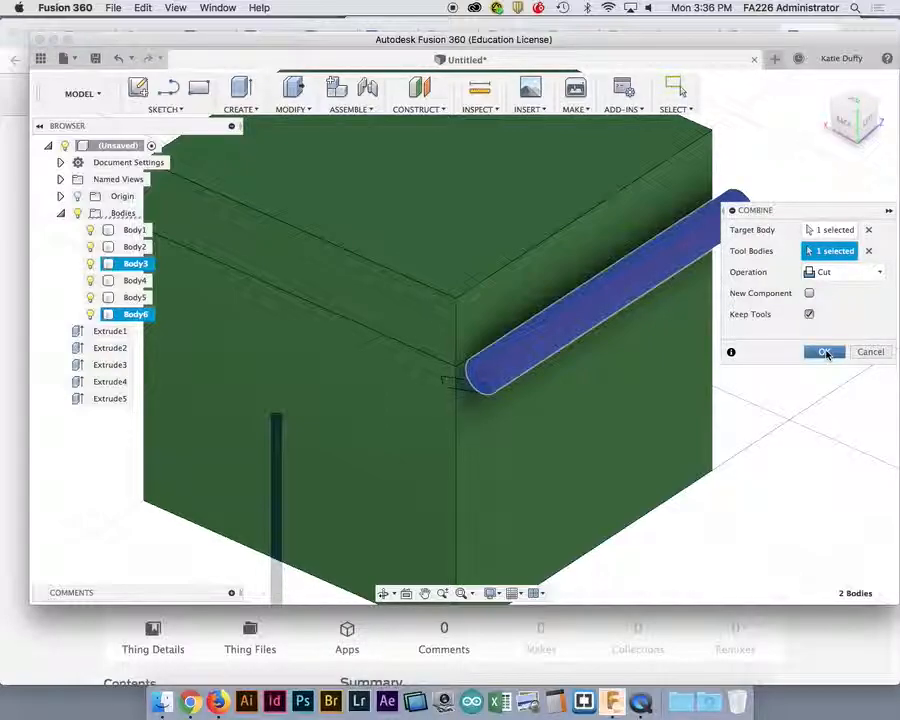
click(825, 352)
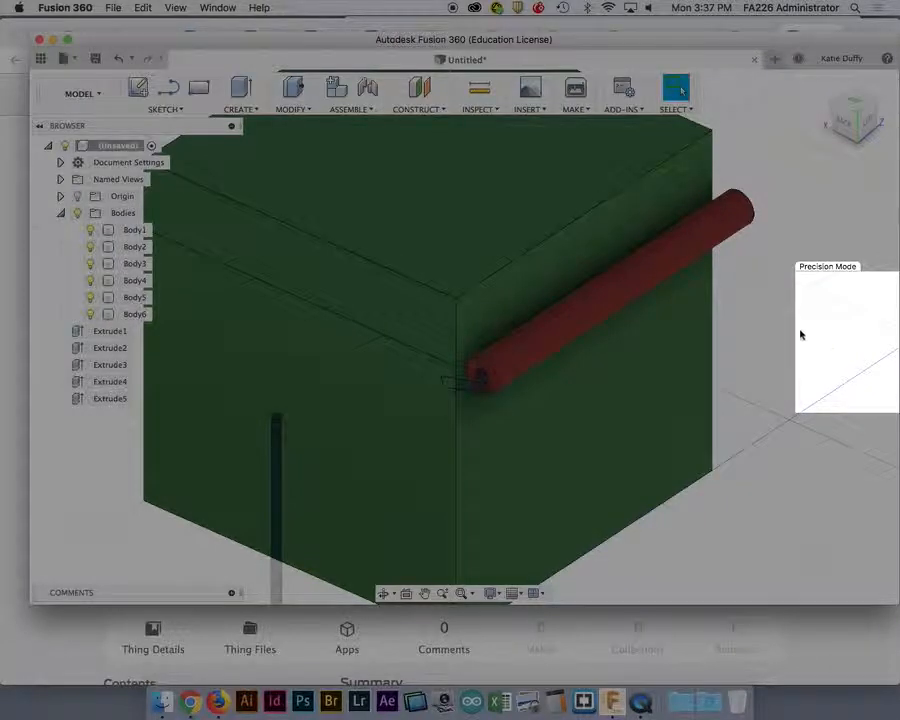
drag(817, 338, 629, 312)
click(840, 343)
scroll(840, 345, up, 1)
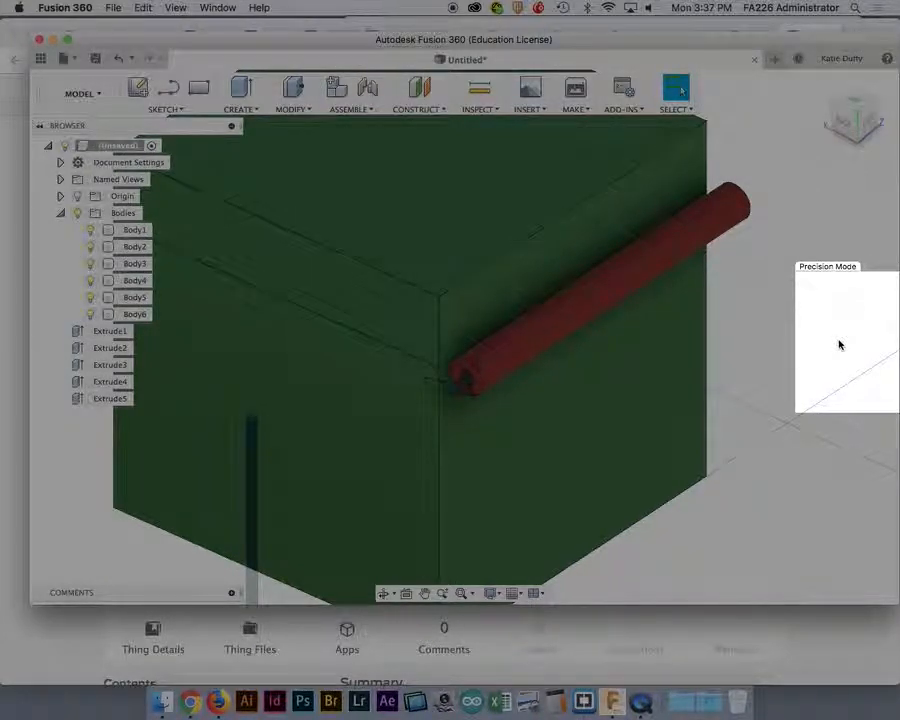
scroll(839, 345, up, 1)
scroll(839, 345, down, 4)
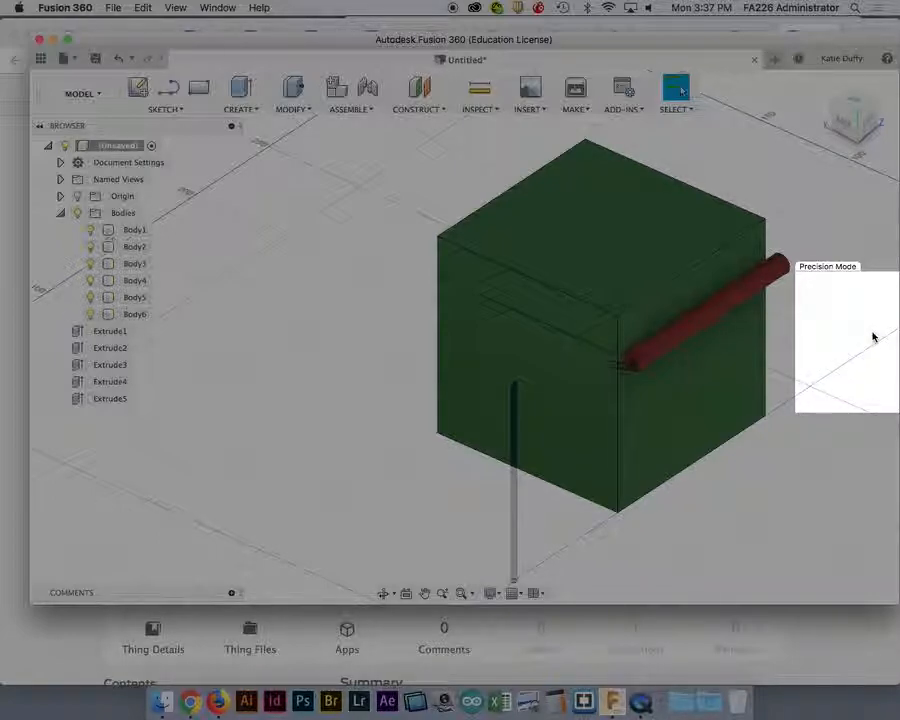
scroll(872, 337, up, 5)
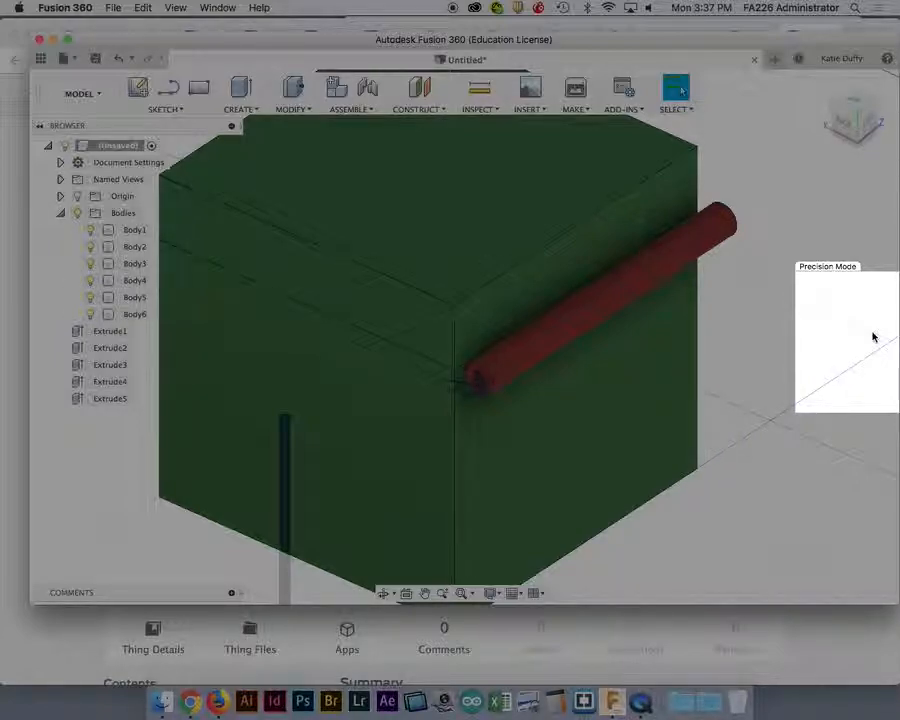
right_click(872, 337)
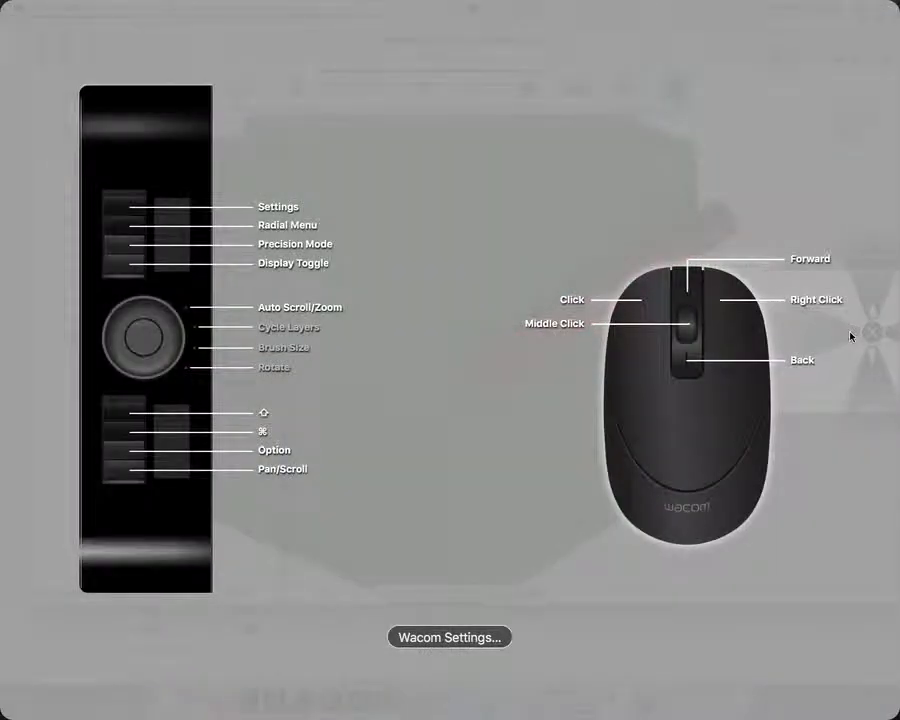
key(Escape)
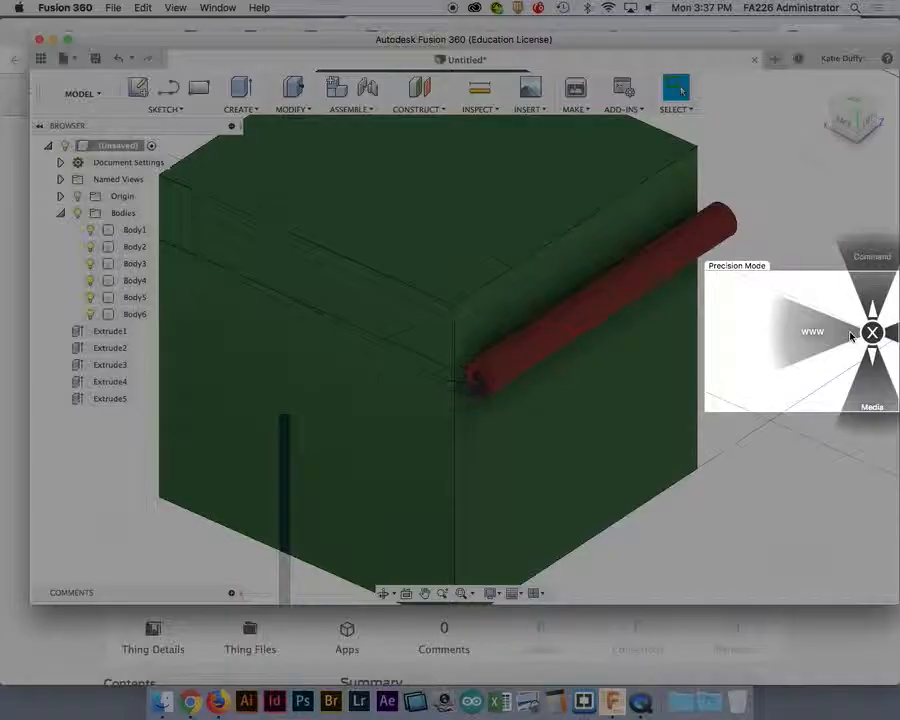
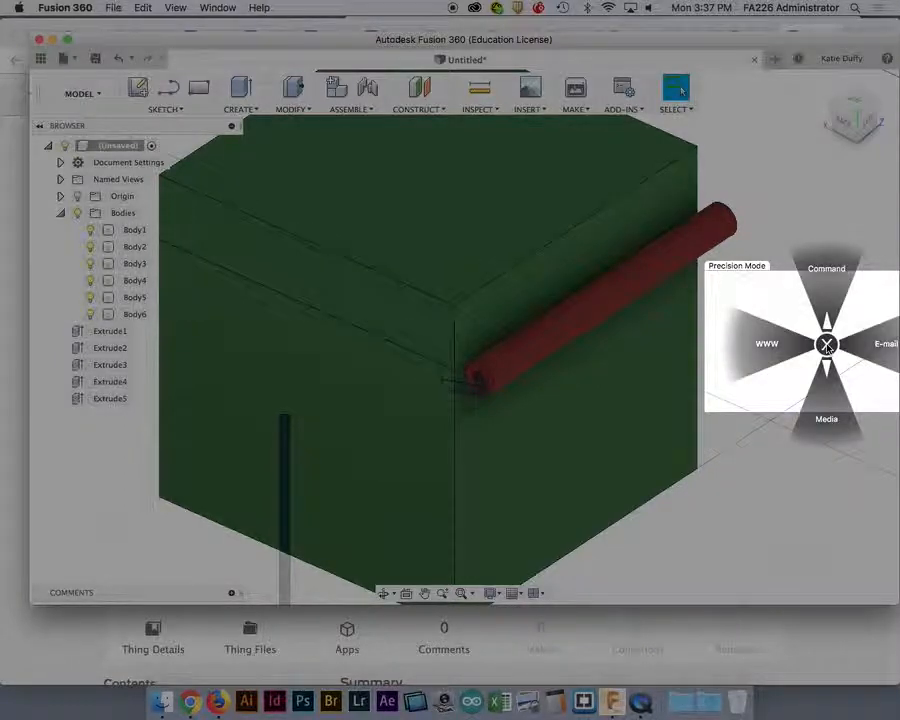
click(827, 345)
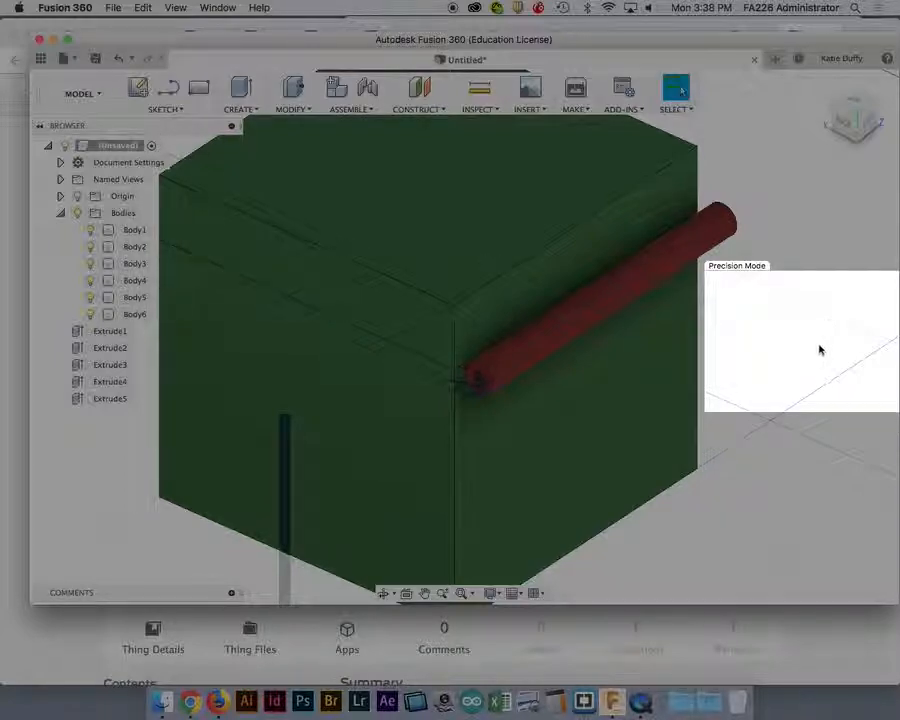
scroll(819, 350, up, 4)
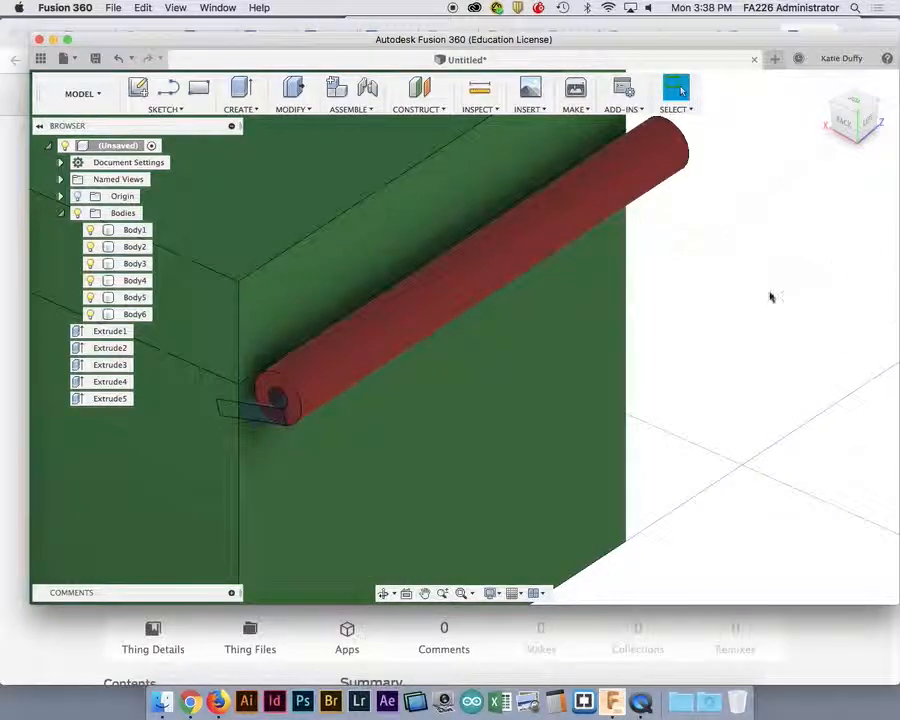
scroll(729, 297, down, 3)
scroll(729, 297, down, 3)
scroll(724, 294, down, 2)
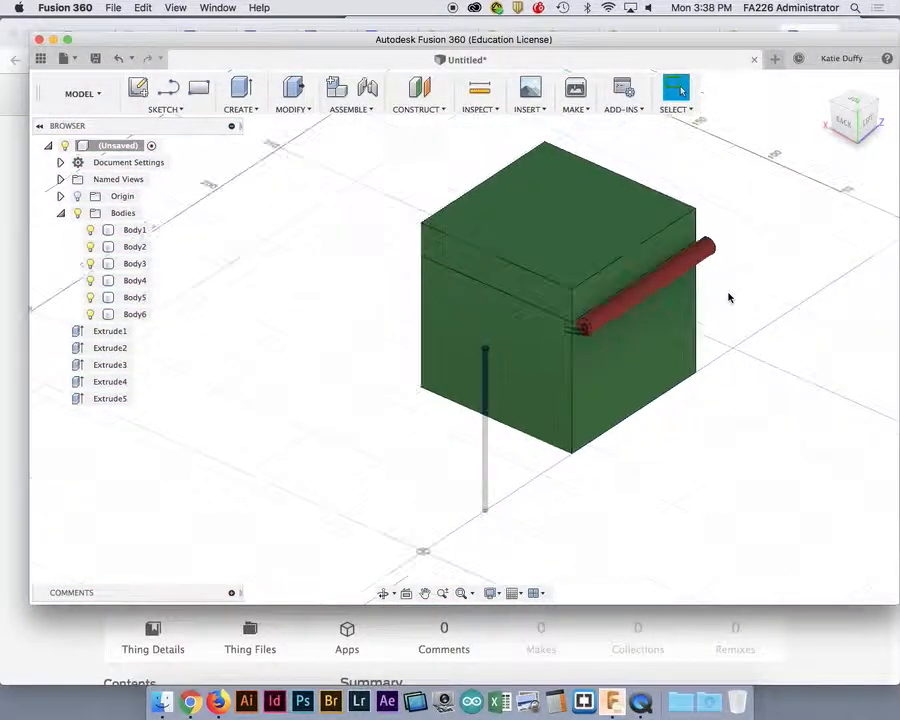
middle_drag(724, 294, 733, 282)
Hide the 4 mm cylinder body inside the red hinge cylinder and inspect the hole through it.
scroll(523, 371, up, 5)
middle_drag(523, 371, 593, 295)
click(302, 109)
click(303, 110)
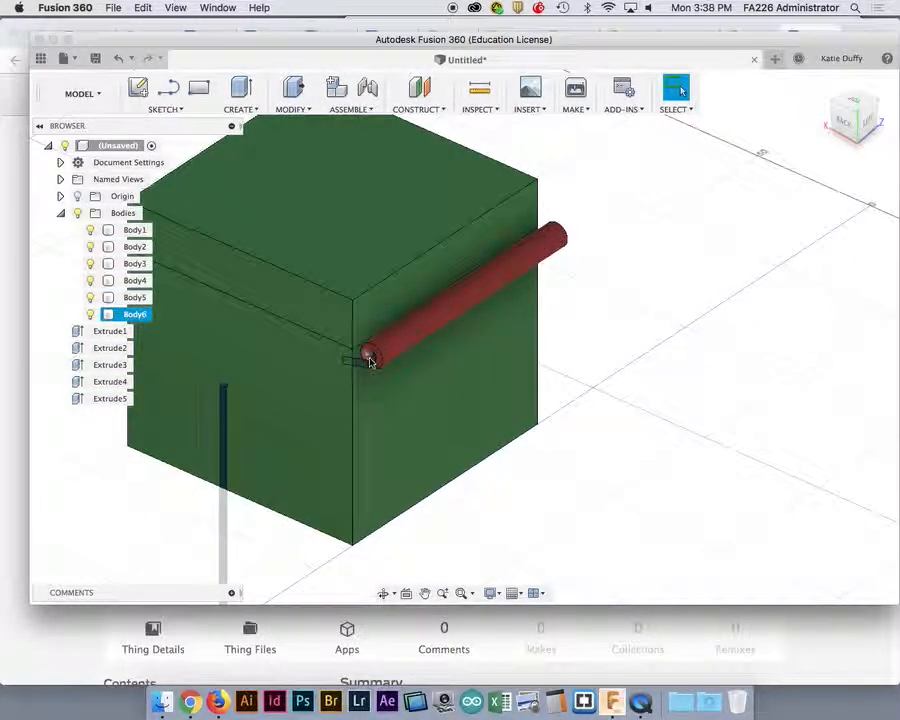
scroll(372, 362, up, 5)
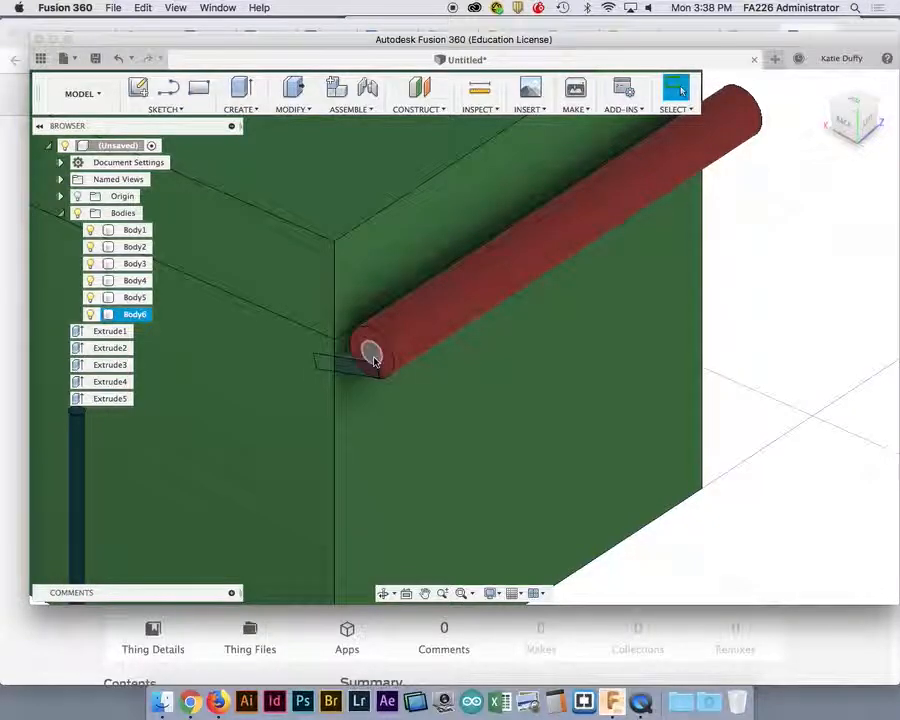
click(371, 355)
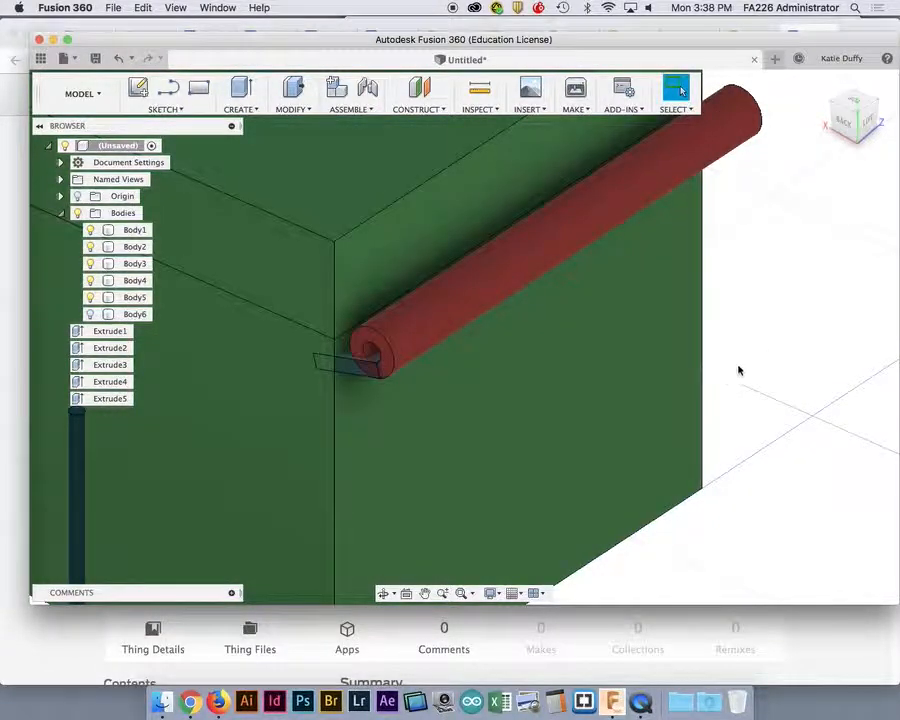
shift+middle_drag(739, 370, 601, 382)
scroll(601, 337, down, 5)
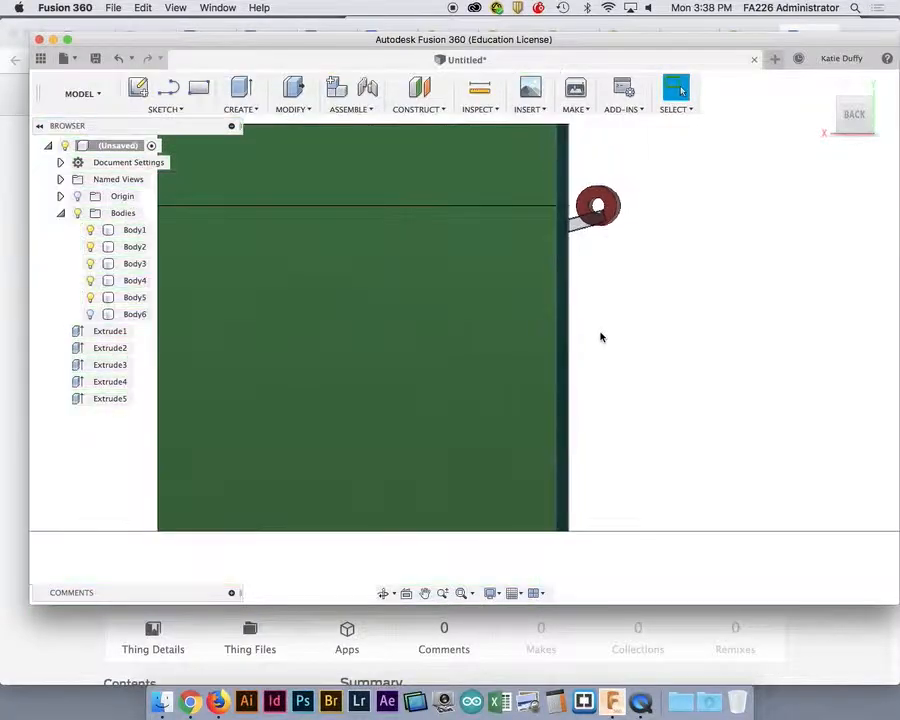
scroll(600, 337, up, 6)
middle_drag(600, 337, 683, 348)
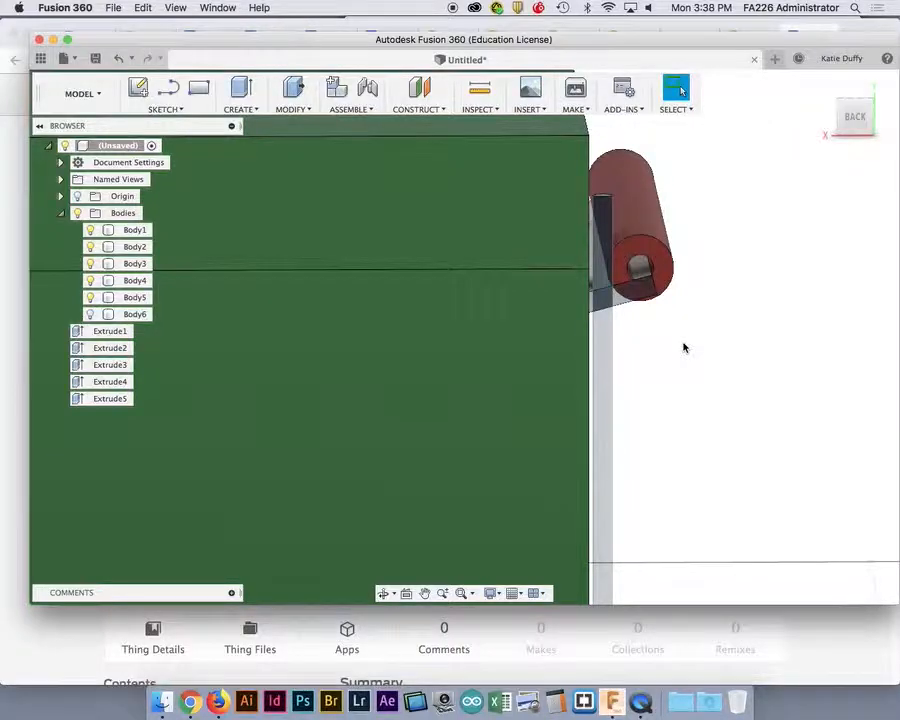
scroll(684, 348, down, 5)
Copy the box, lid, red hinge cylinder and connecting plate together and offset the copy 130 mm in Z.
shift+middle_drag(717, 371, 715, 457)
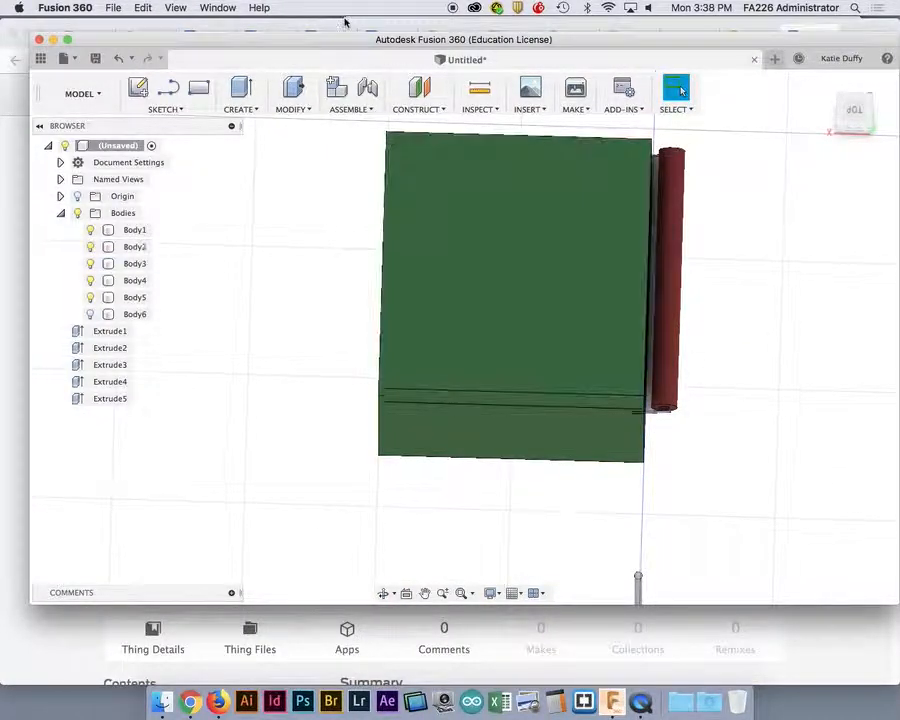
drag(346, 128, 755, 477)
right_click(592, 376)
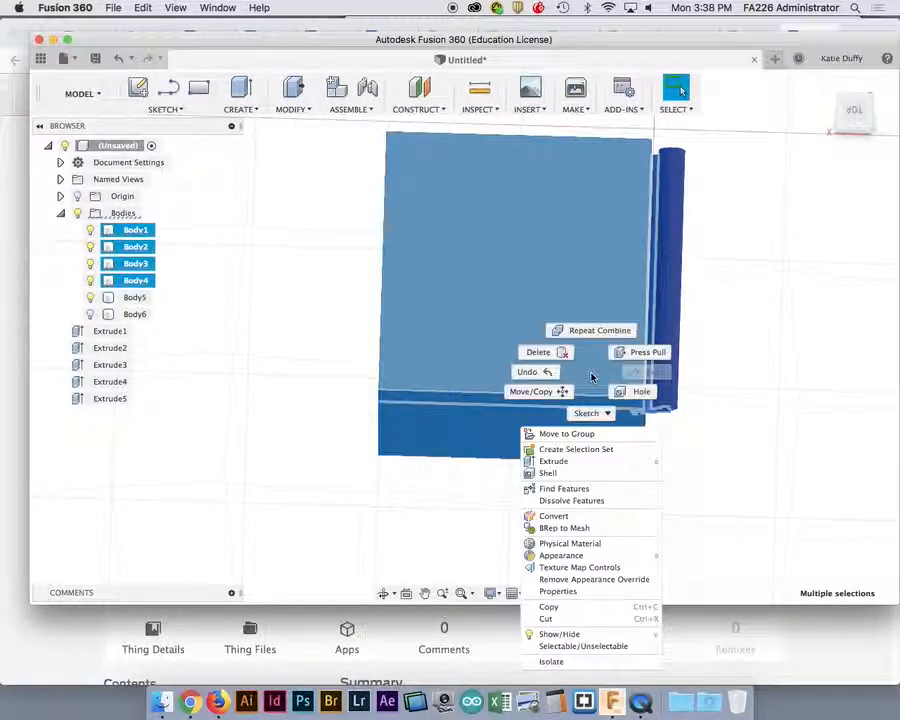
click(530, 392)
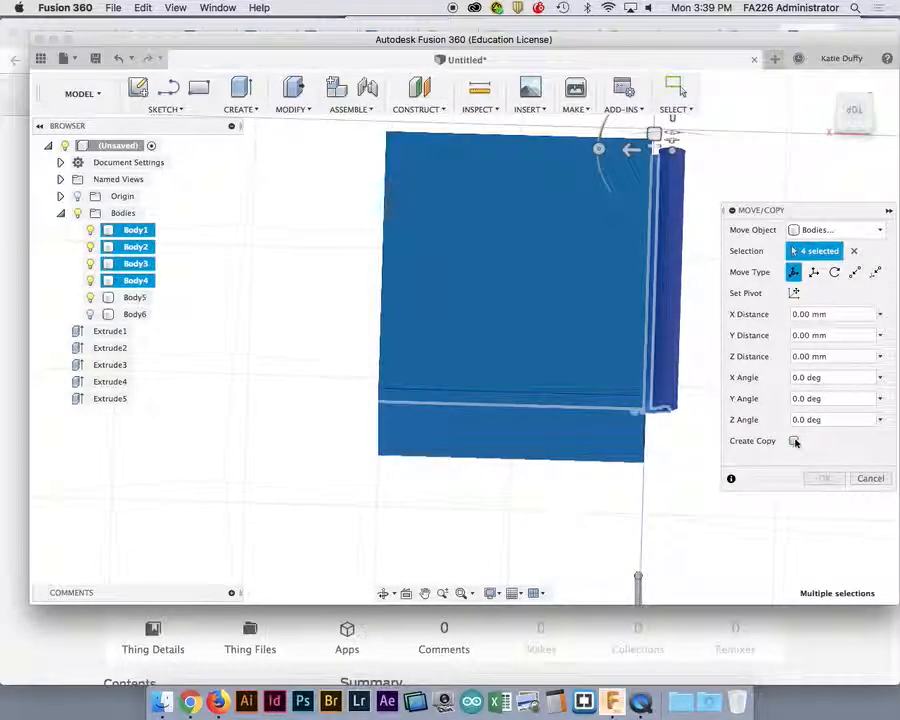
click(795, 442)
scroll(640, 440, down, 5)
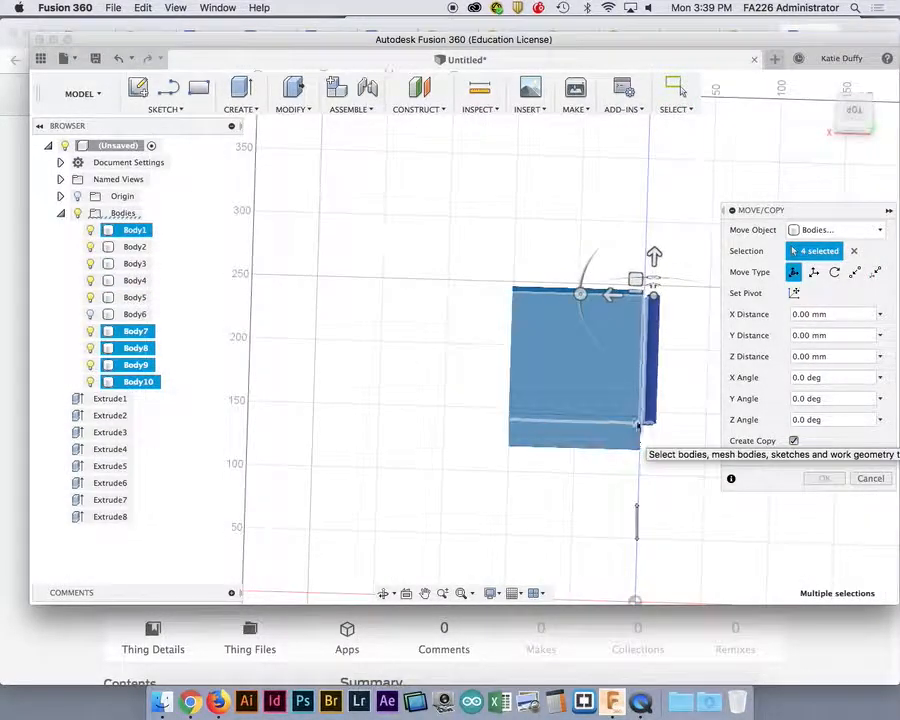
middle_drag(592, 214, 534, 238)
scroll(488, 260, up, 3)
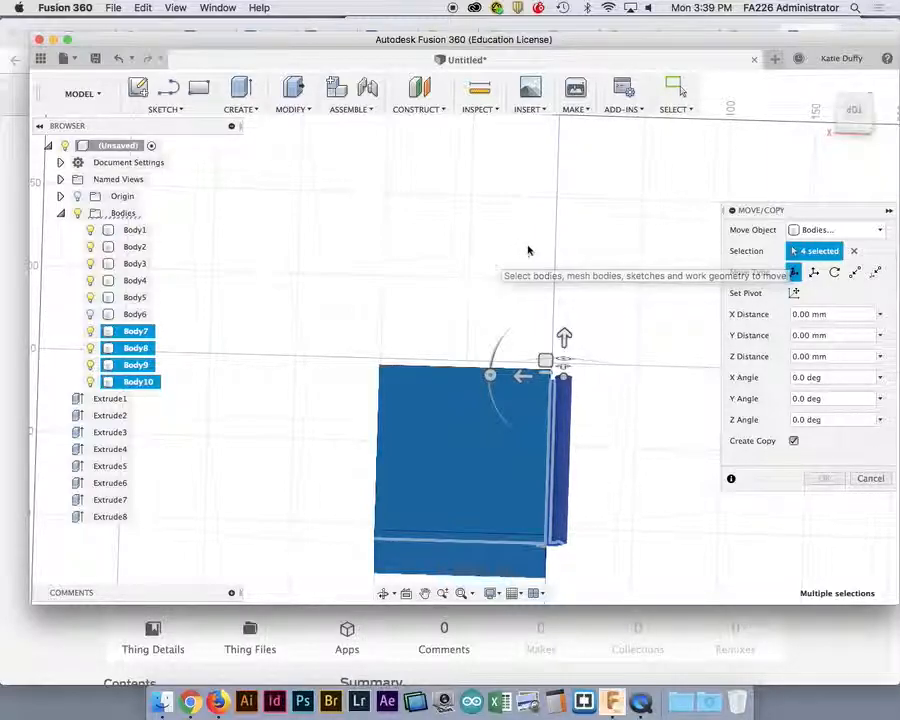
drag(563, 338, 551, 124)
click(824, 478)
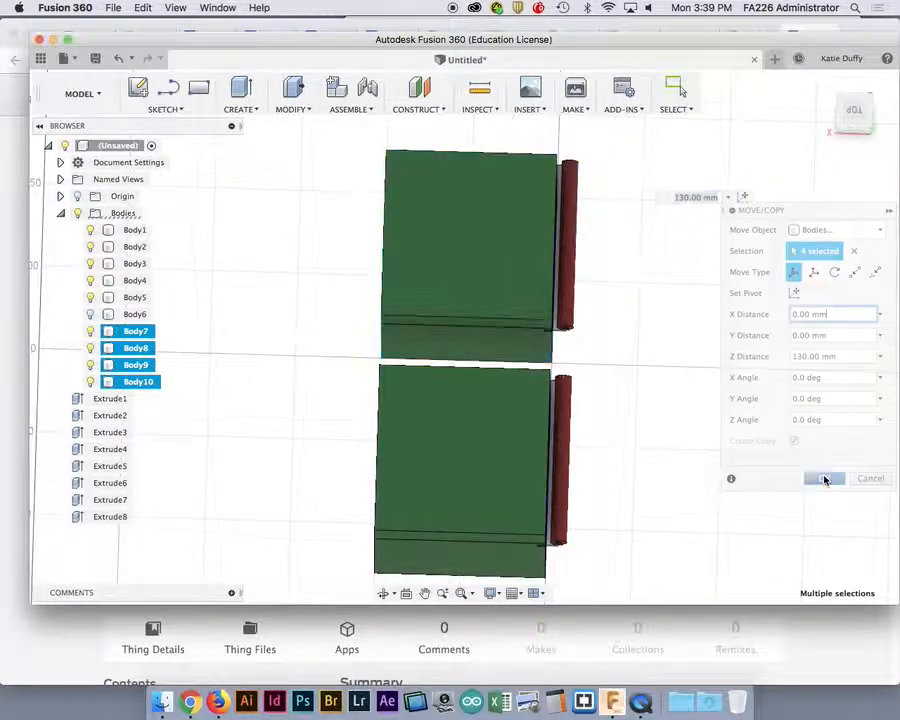
Examine the original and copied boxes from the back and front, ending at the copied hinge beside the lid seam.
shift+middle_drag(663, 410, 456, 430)
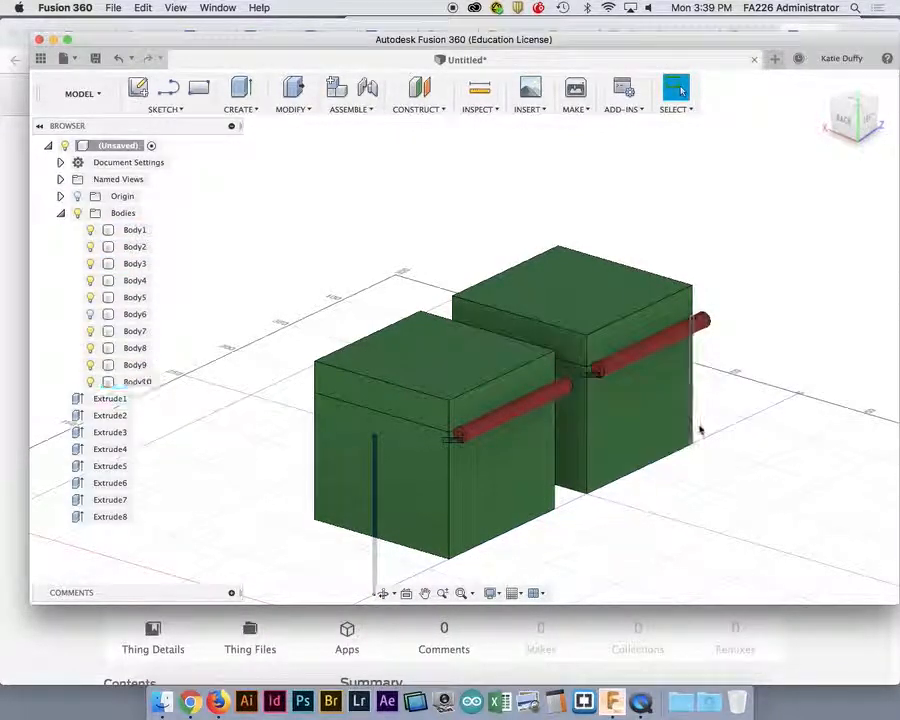
click(611, 482)
mouse_move(611, 482)
shift+middle_down()
mouse_move(599, 474)
mouse_move(659, 454)
mouse_move(657, 463)
mouse_move(615, 434)
mouse_move(625, 466)
shift+middle_up()
scroll(647, 436, down, 1)
scroll(647, 436, up, 3)
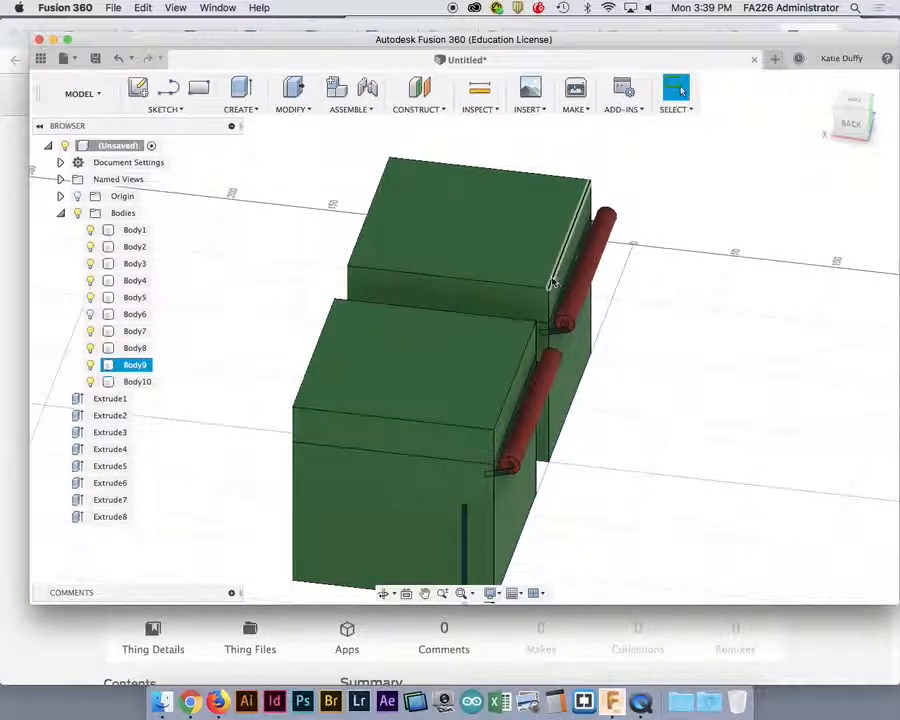
shift+middle_drag(609, 351, 390, 332)
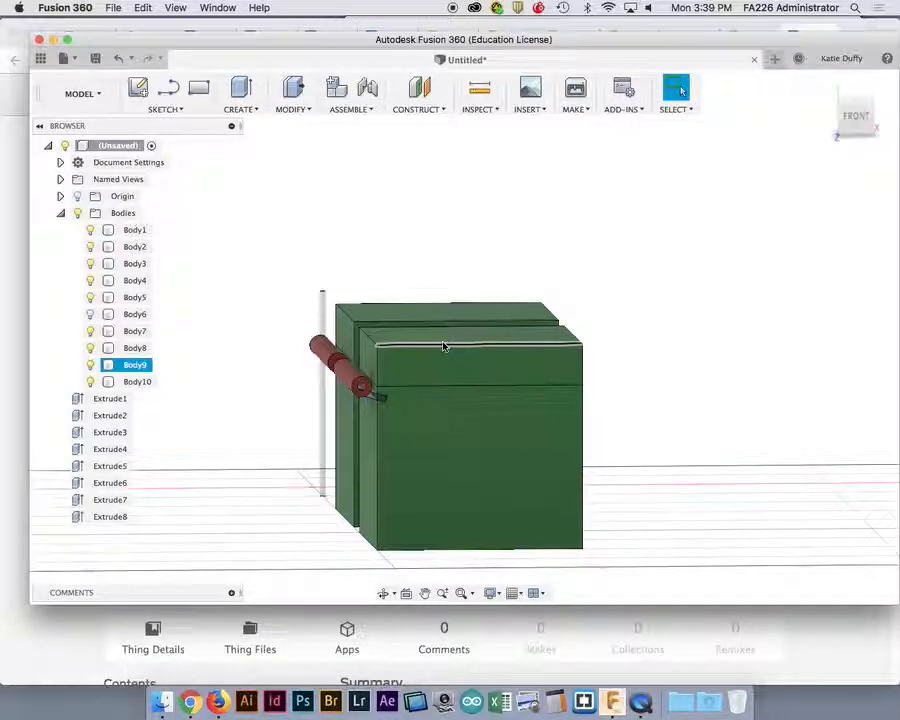
click(428, 364)
shift+middle_drag(428, 364, 428, 401)
scroll(392, 394, up, 3)
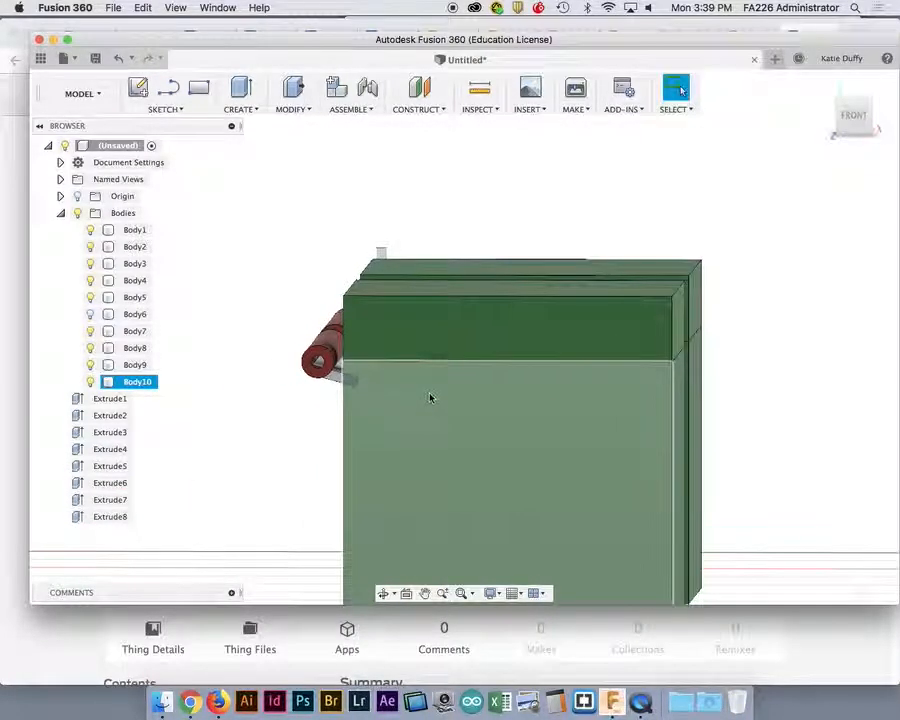
click(436, 352)
shift+middle_drag(436, 352, 398, 344)
click(416, 358)
scroll(404, 362, up, 2)
Try rotating the copied lid body 45 degrees about Z, pivoting on its lower corner next to the hinge.
click(400, 305)
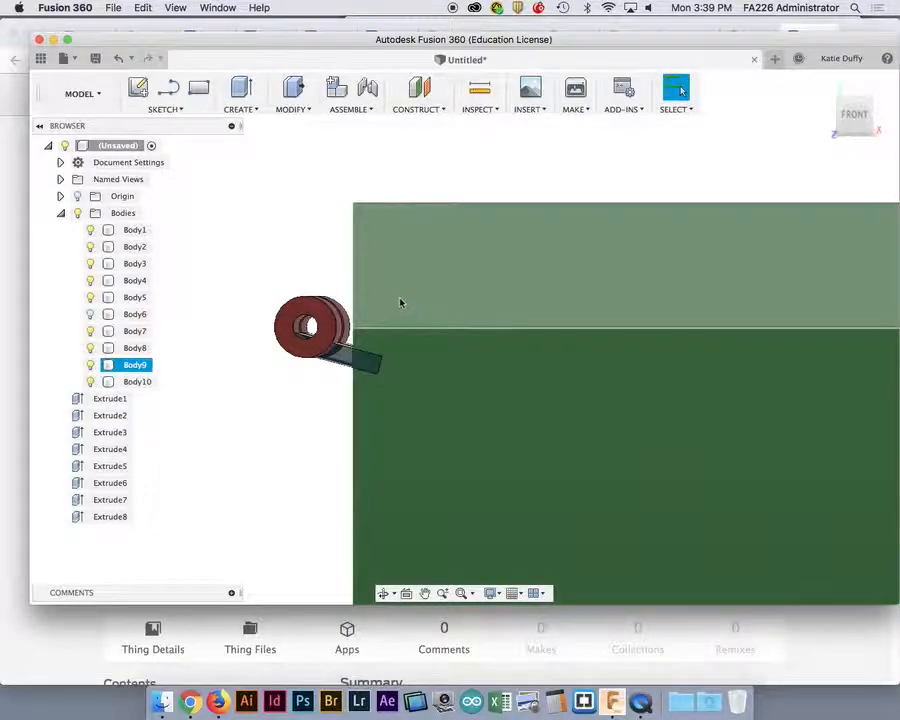
right_click(400, 298)
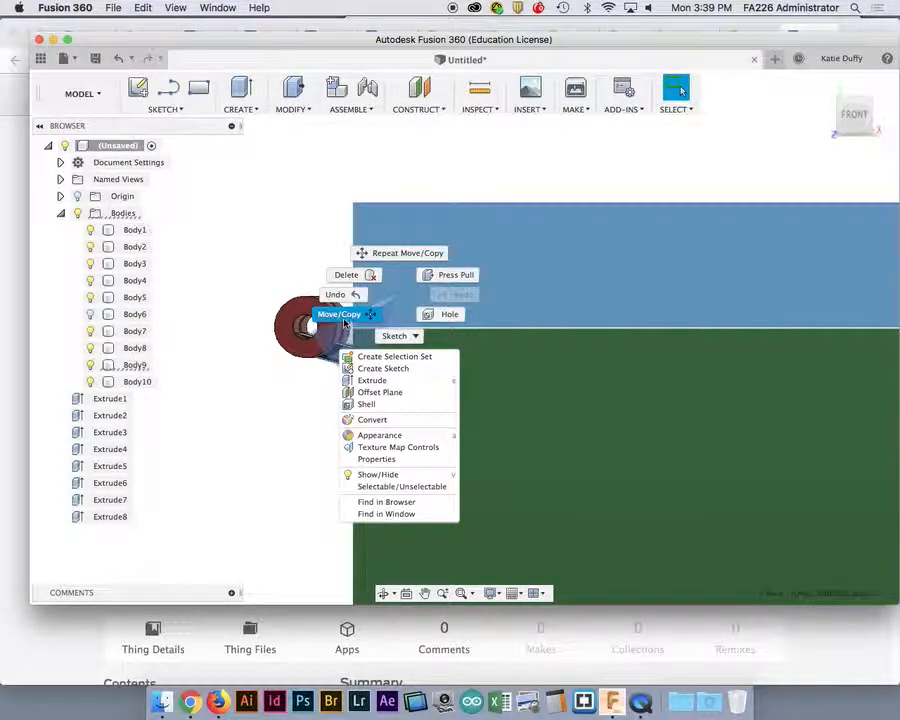
click(344, 316)
click(876, 230)
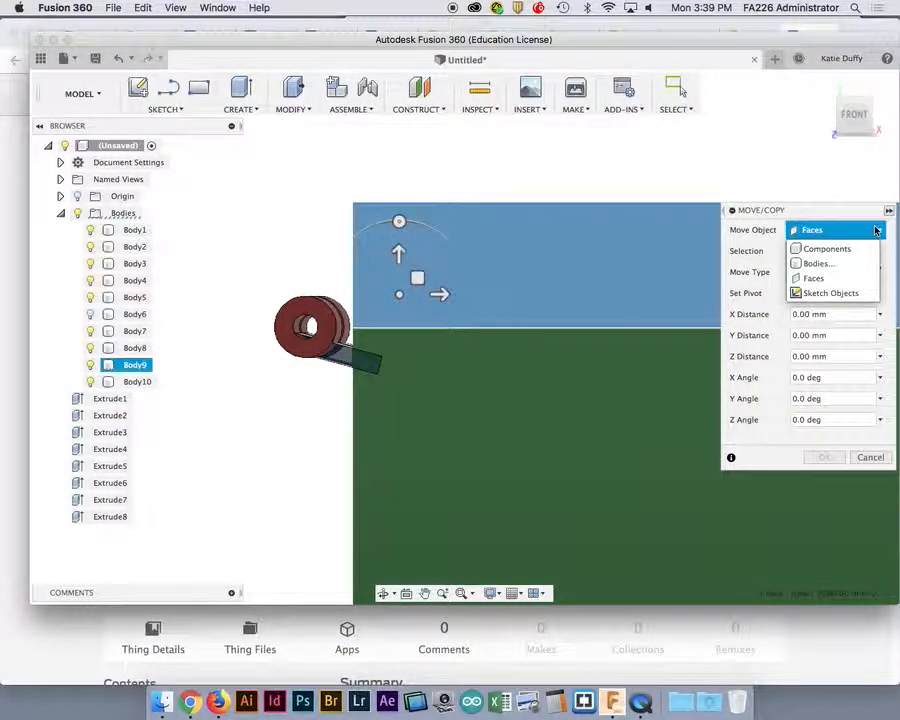
click(876, 231)
click(856, 251)
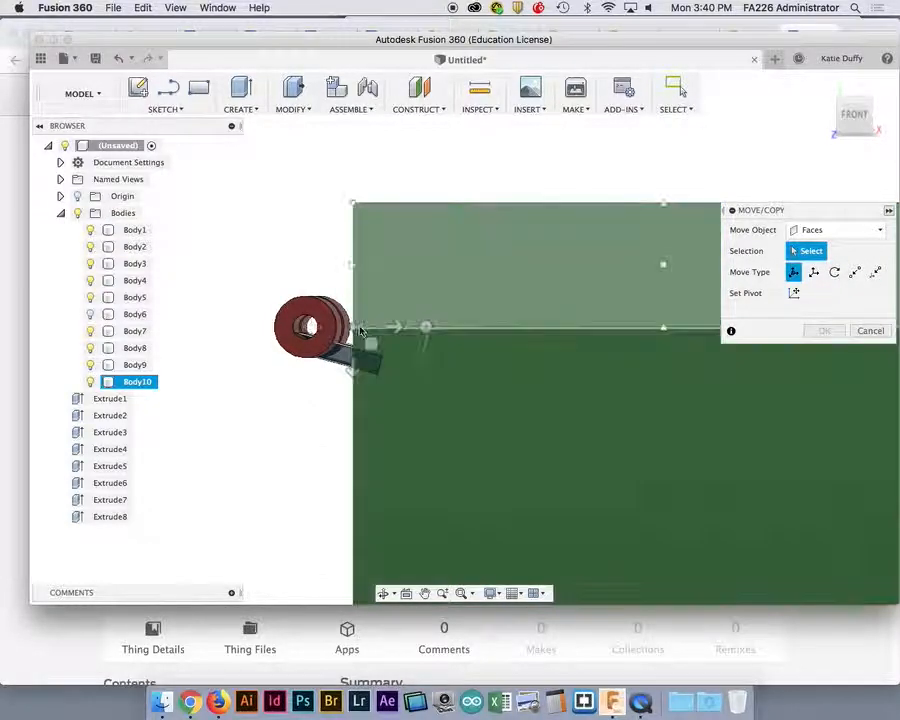
click(356, 322)
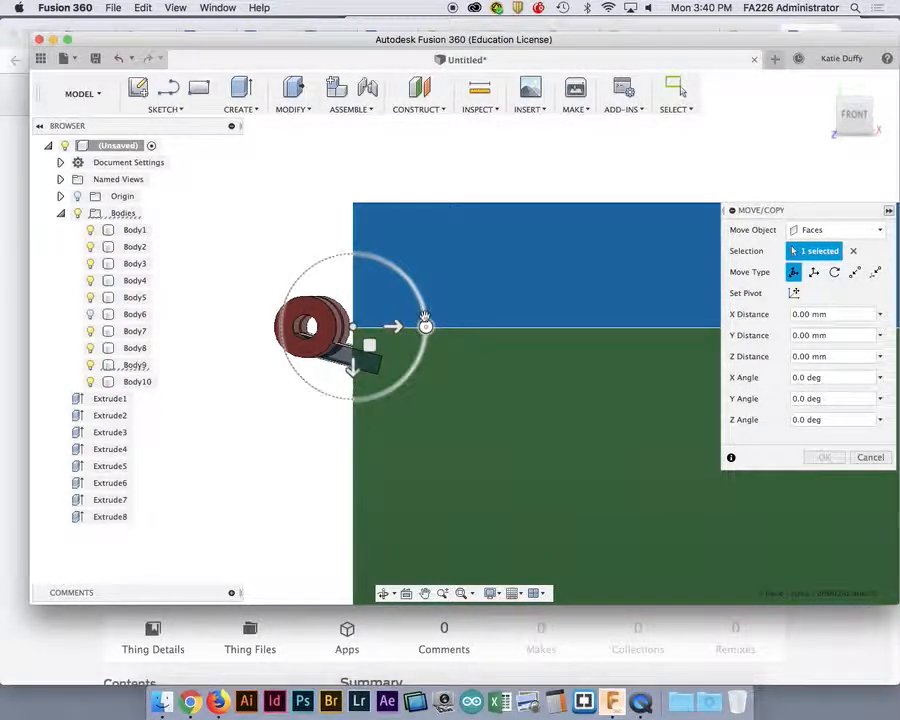
click(831, 232)
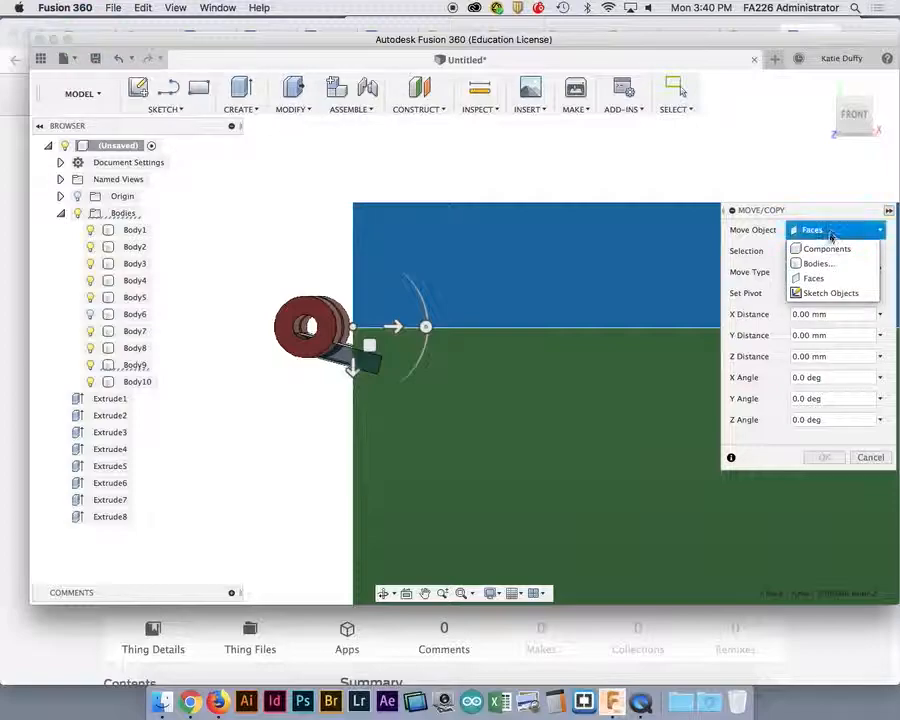
click(820, 263)
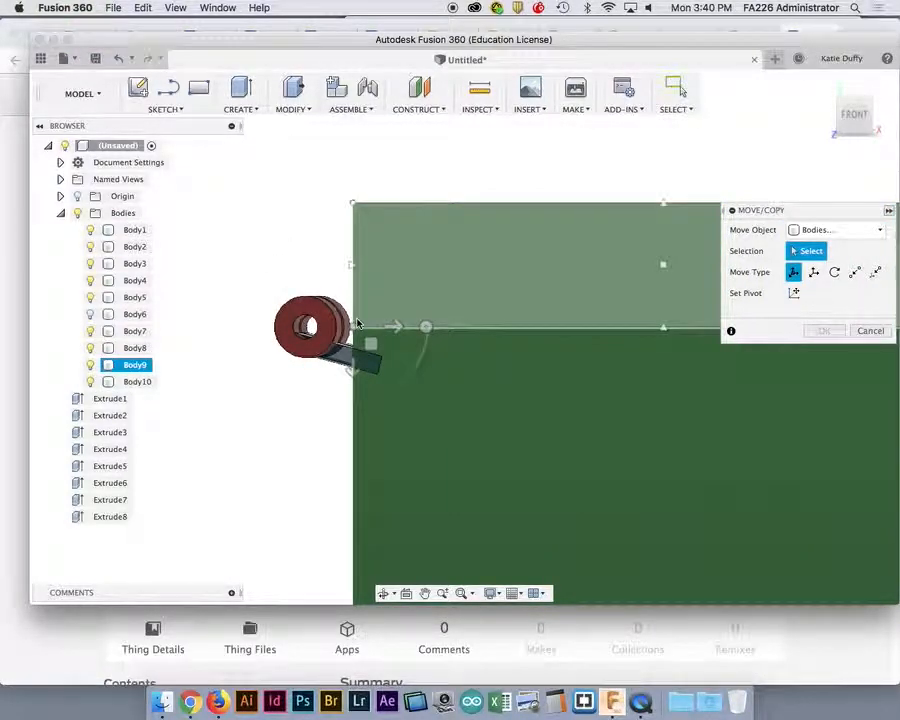
click(362, 328)
drag(424, 327, 396, 283)
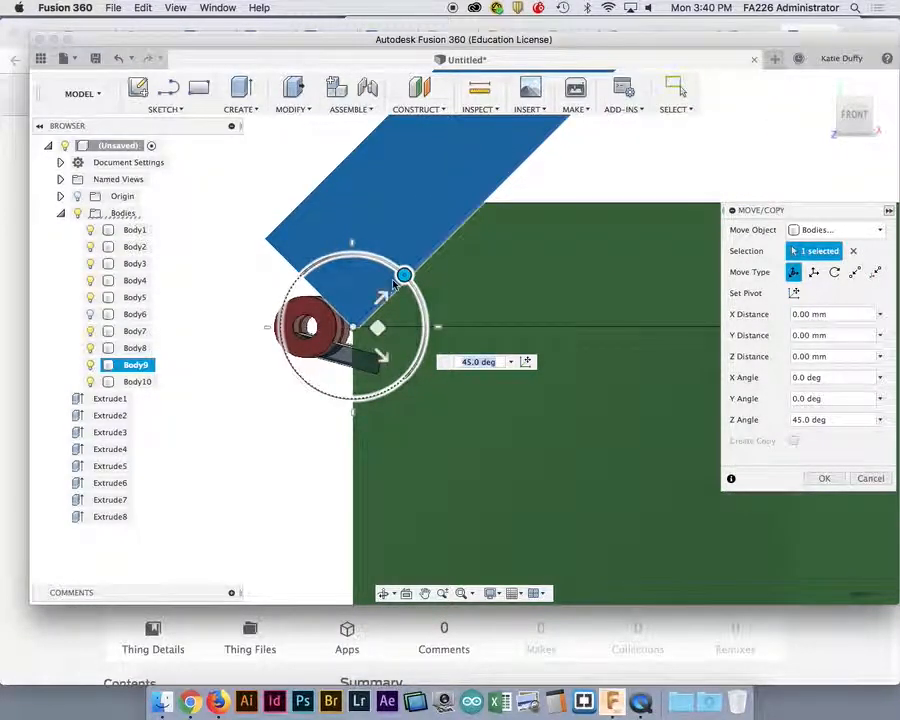
Examine how the tilted lid sits against the copied red hinge cylinder.
shift+middle_drag(195, 381, 195, 381)
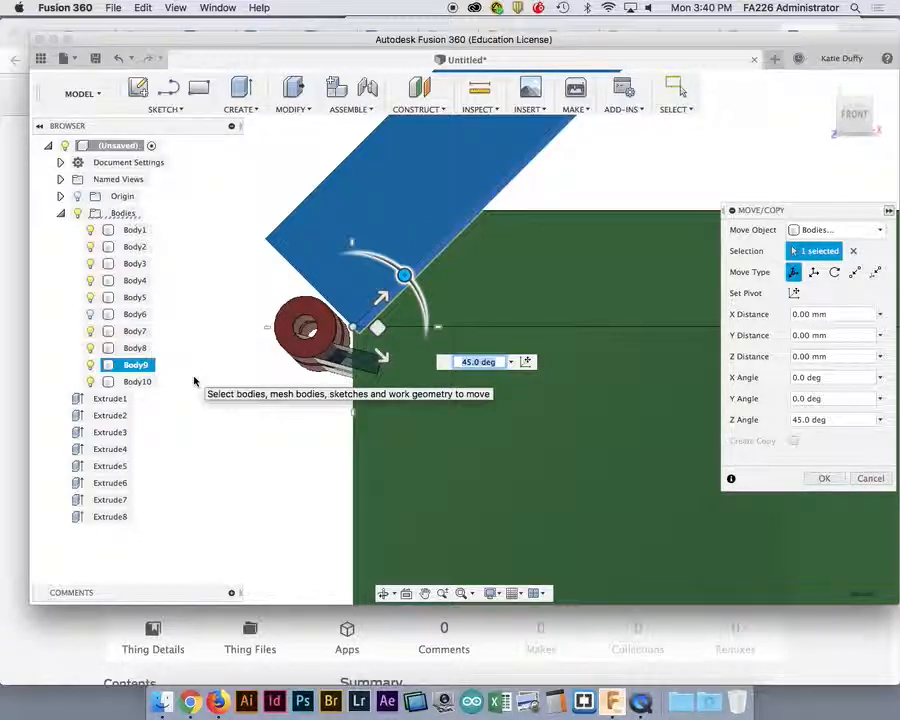
shift+middle_drag(376, 409, 385, 412)
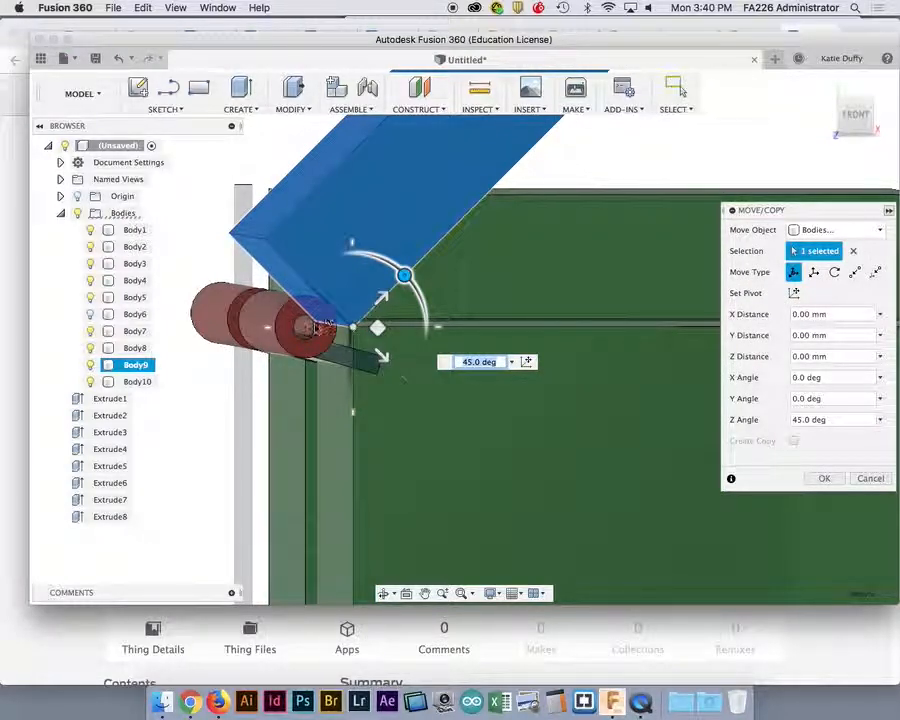
mouse_move(406, 406)
shift+middle_down()
mouse_move(396, 392)
mouse_move(399, 403)
shift+middle_up()
shift+middle_drag(470, 438, 470, 441)
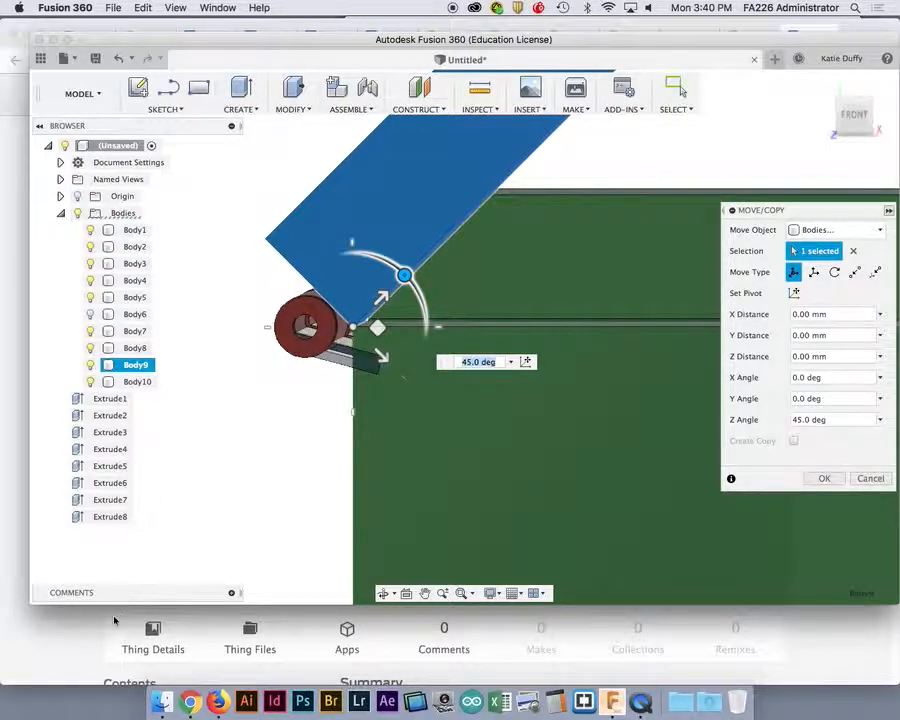
Switch to Chrome and examine the hinge on the Thingiverse "Cool box with hinge" 3D model from another angle.
click(76, 635)
scroll(424, 343, up, 5)
scroll(424, 343, down, 8)
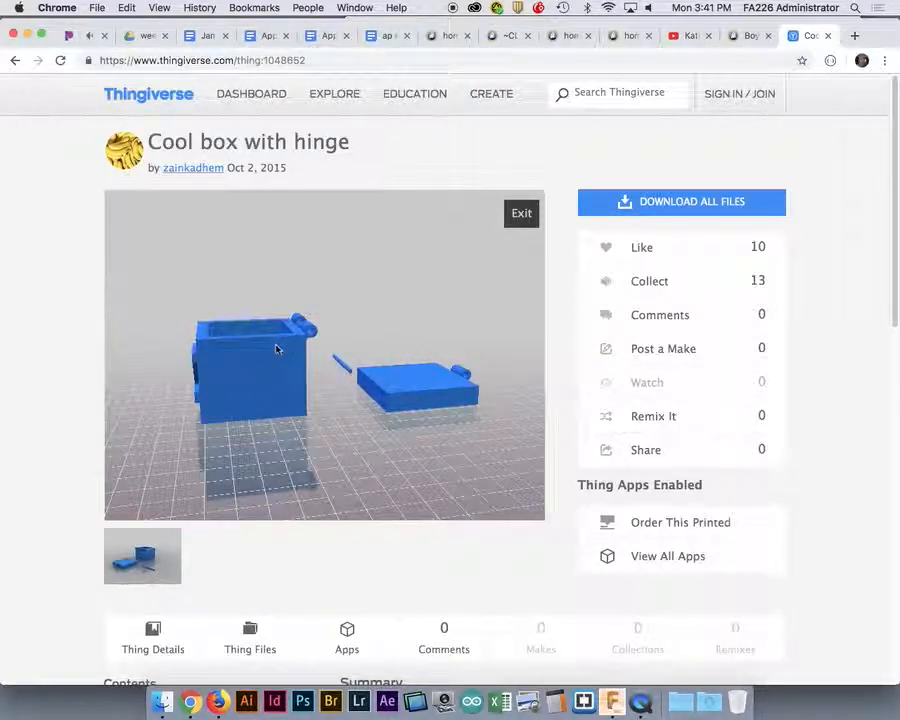
drag(293, 366, 199, 350)
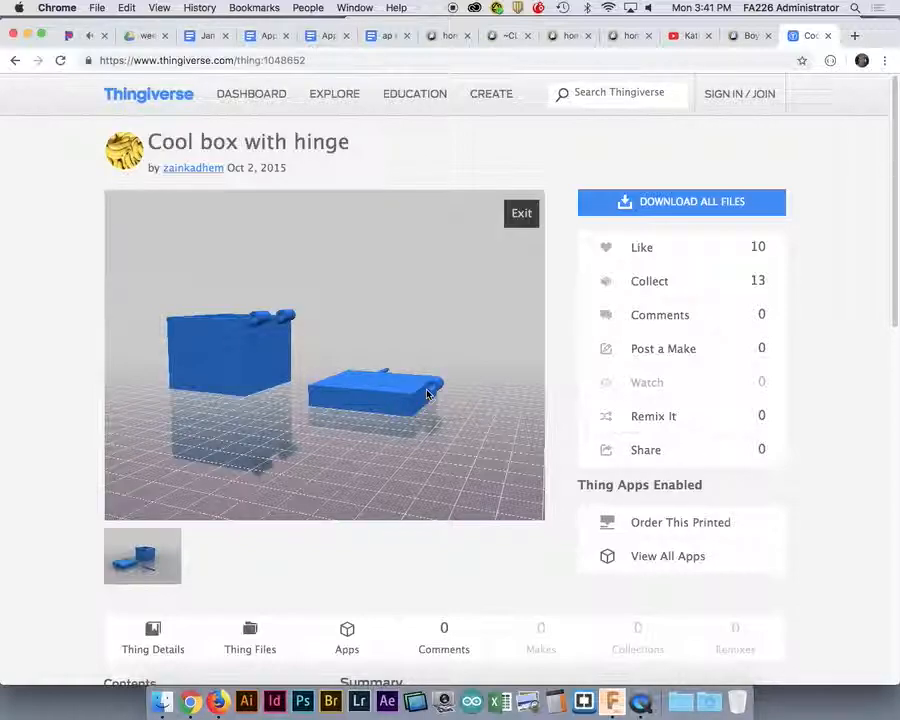
Switch back to Fusion 360 and cancel the 45-degree rotation of the copied lid.
click(612, 702)
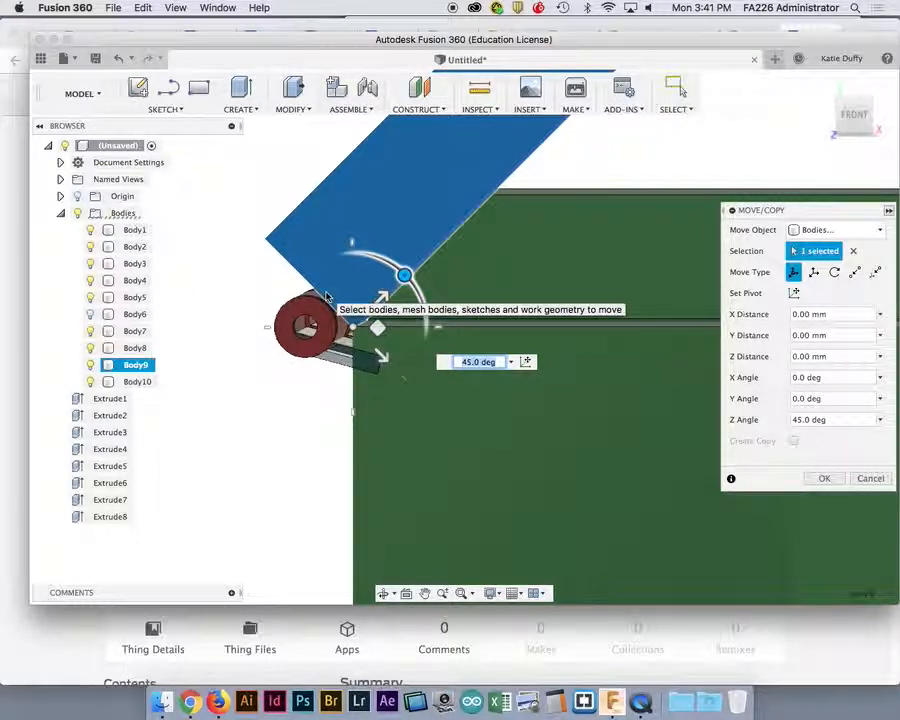
shift+middle_drag(241, 345, 256, 344)
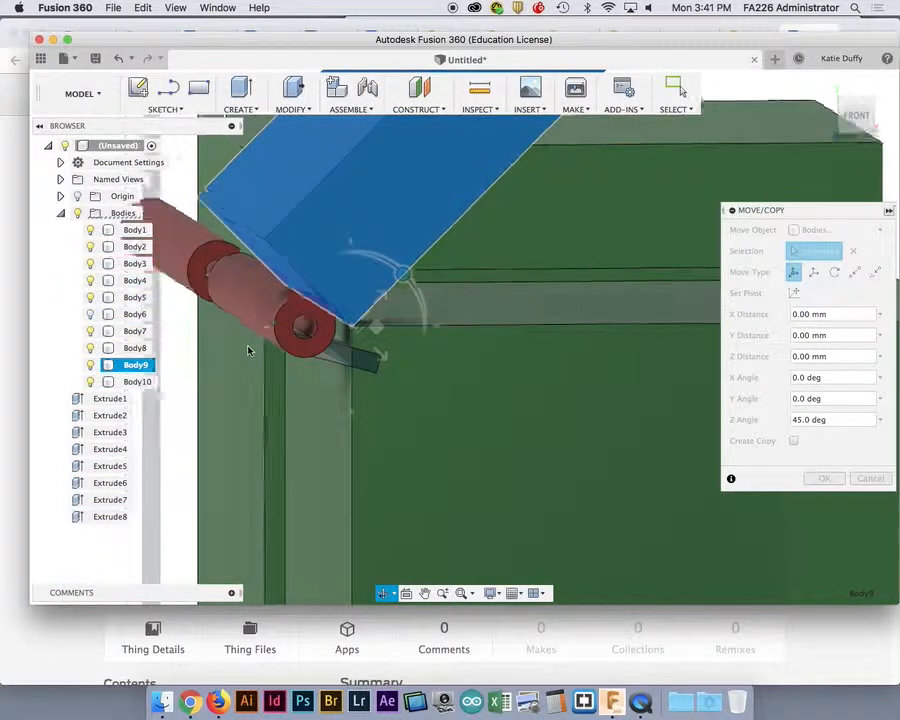
click(868, 479)
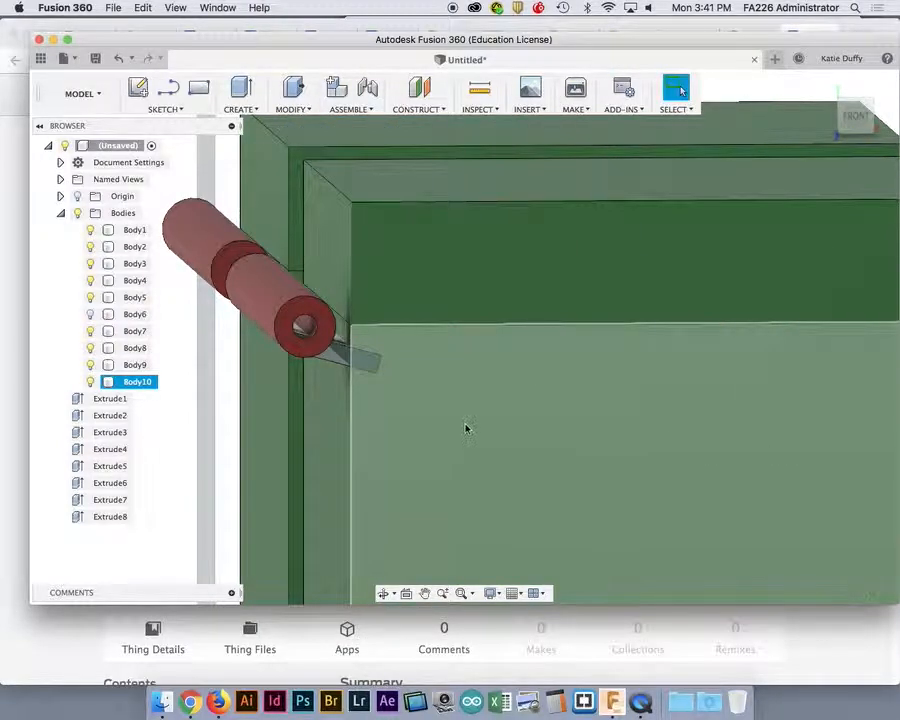
Move the copied red hinge cylinder and its connecting plate together as bodies by -3 mm in X.
scroll(447, 420, down, 2)
mouse_move(446, 418)
shift+middle_down()
mouse_move(424, 408)
mouse_move(432, 411)
shift+middle_up()
key(Escape)
click(306, 343)
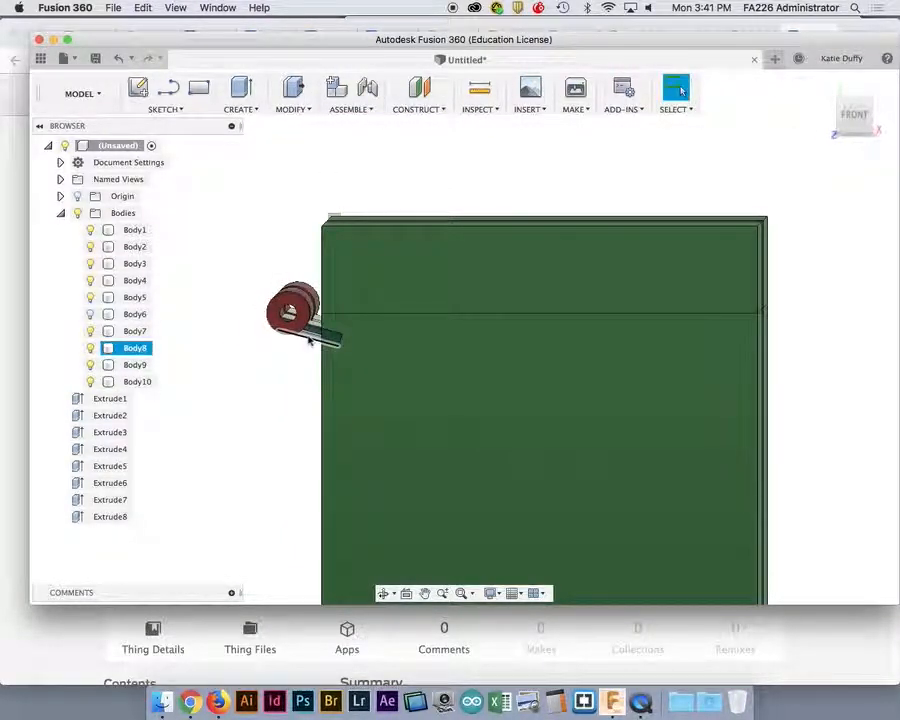
scroll(311, 333, up, 5)
click(310, 334)
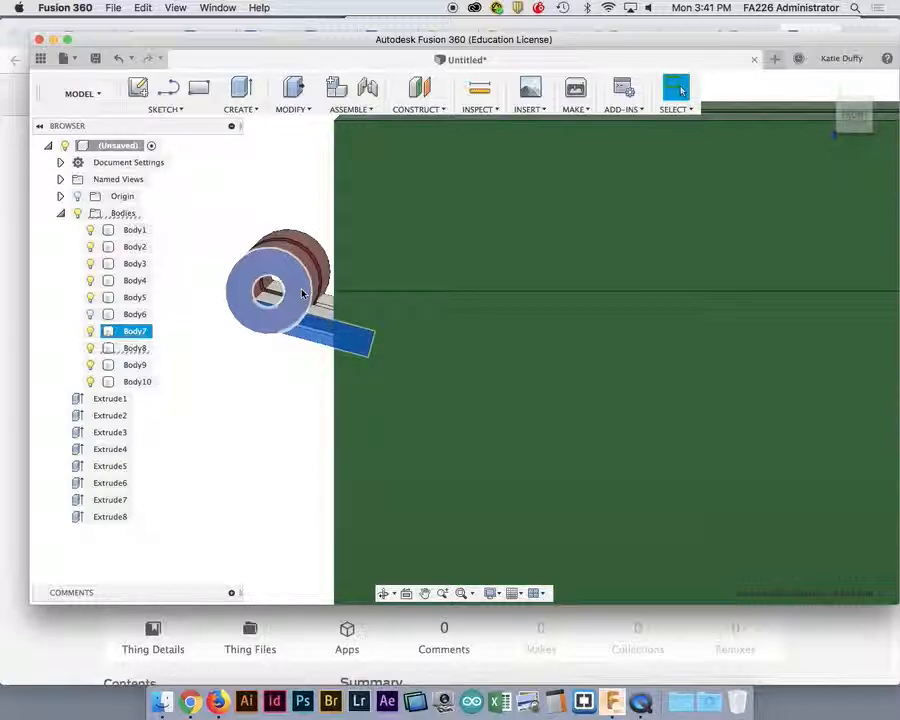
right_click(303, 293)
click(240, 308)
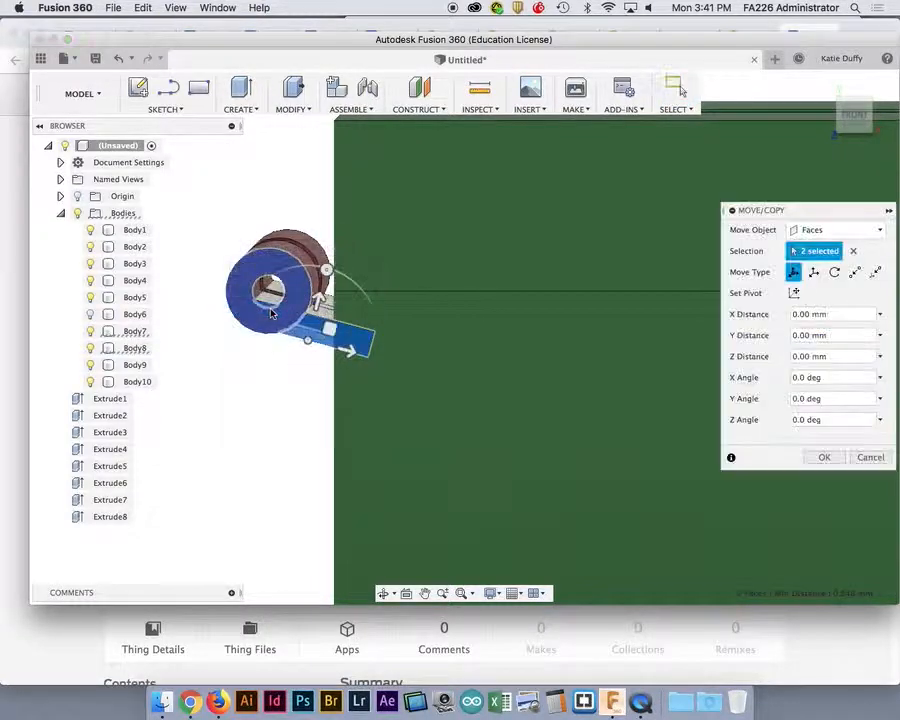
click(864, 234)
click(848, 262)
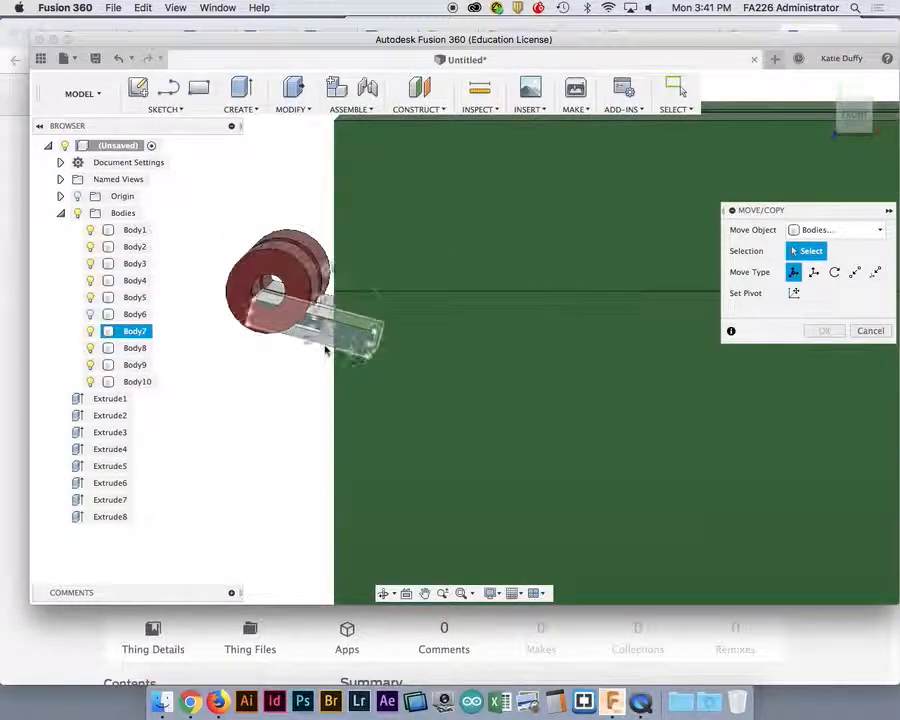
click(262, 285)
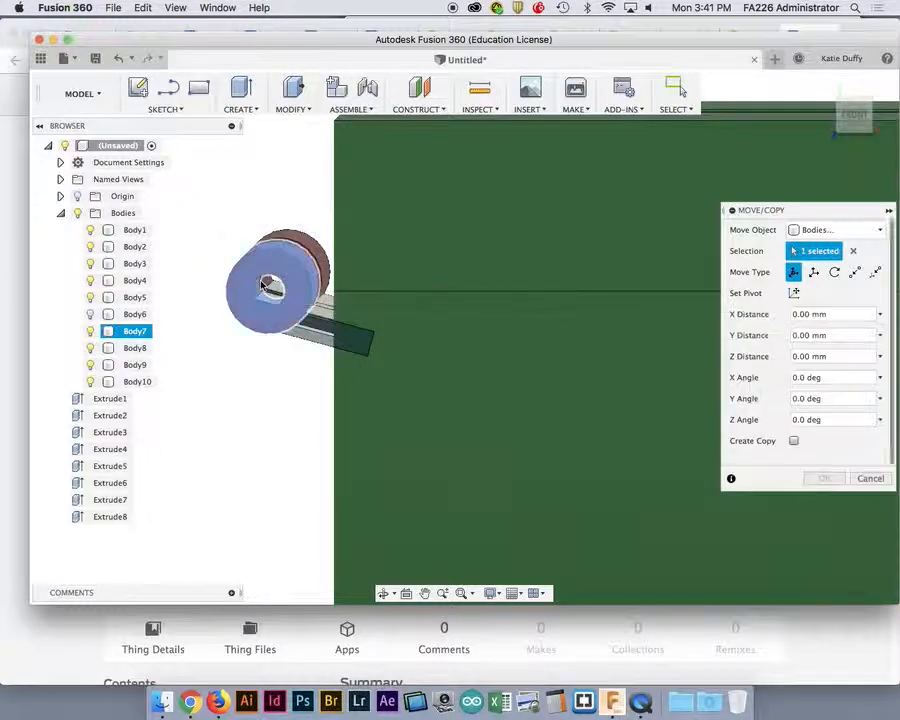
click(314, 322)
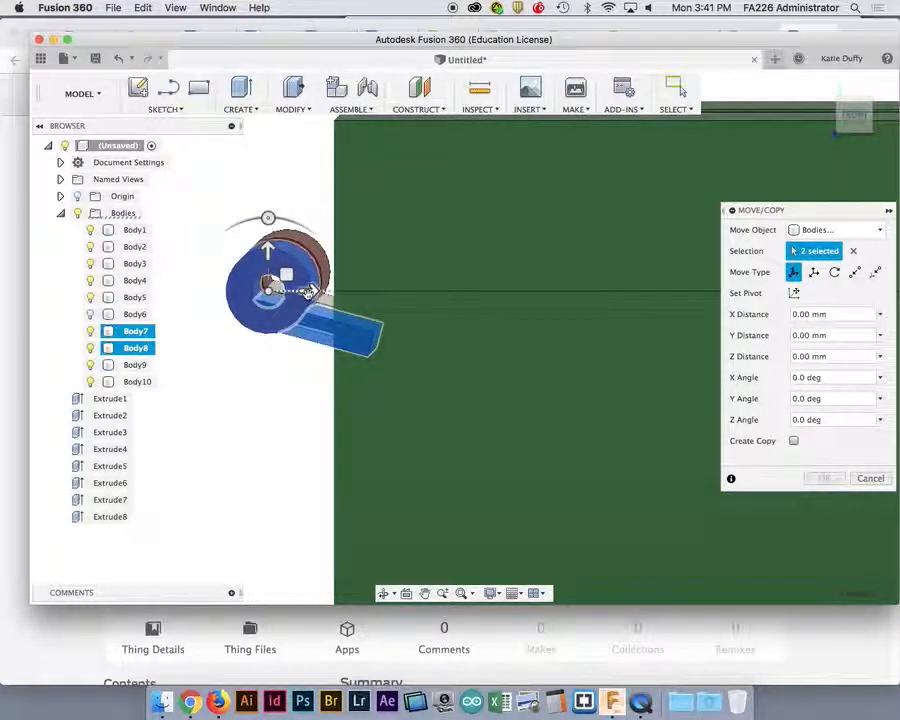
drag(312, 292, 284, 300)
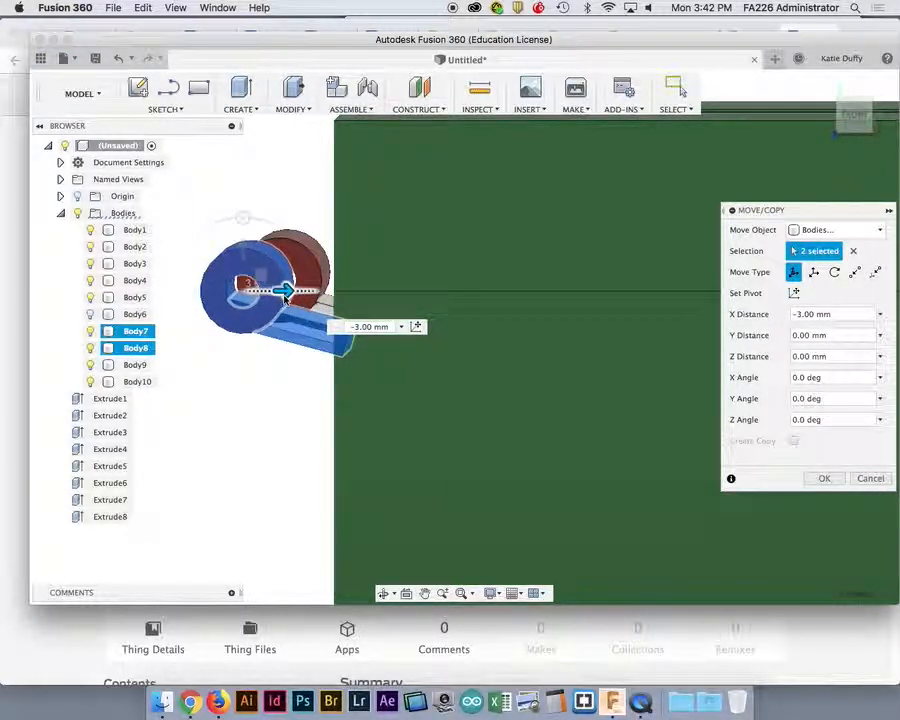
Raise the copied red hinge cylinder and connecting plate 4 mm in Y and apply the move.
drag(242, 247, 249, 281)
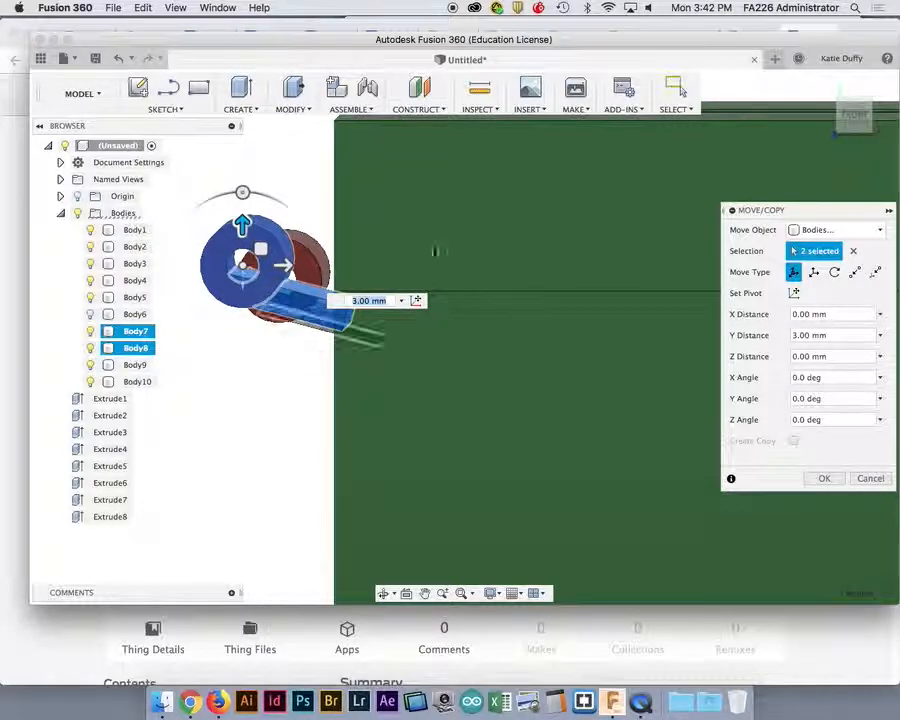
click(852, 122)
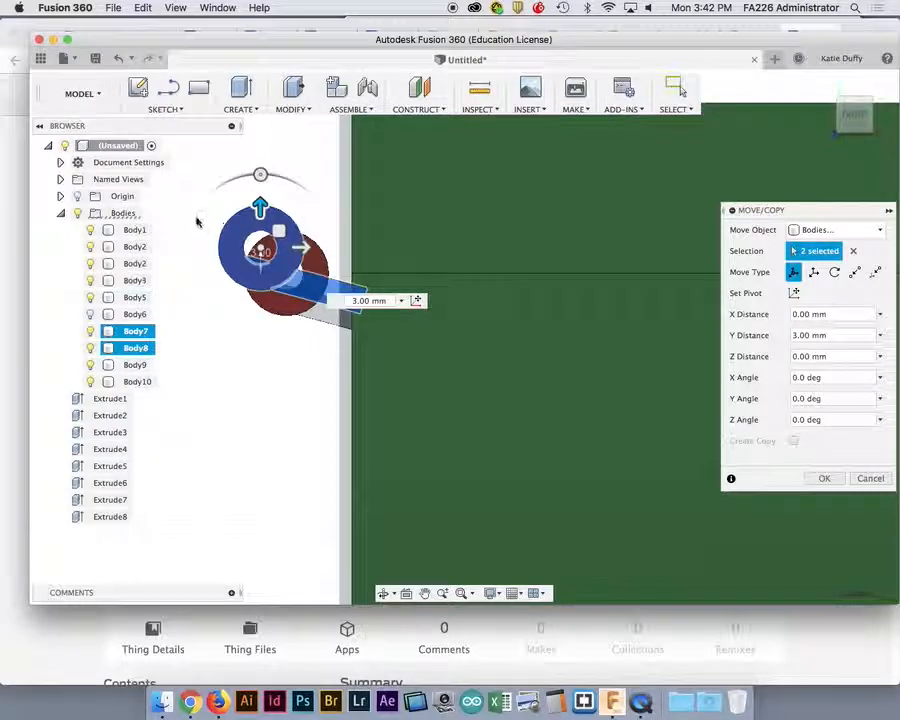
drag(260, 205, 260, 190)
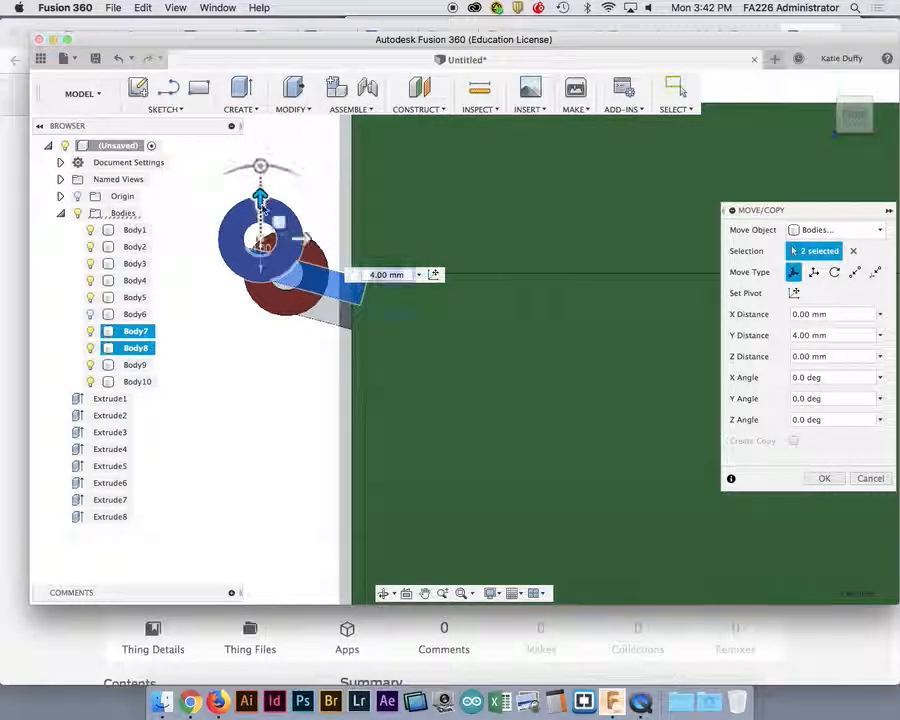
scroll(280, 323, up, 5)
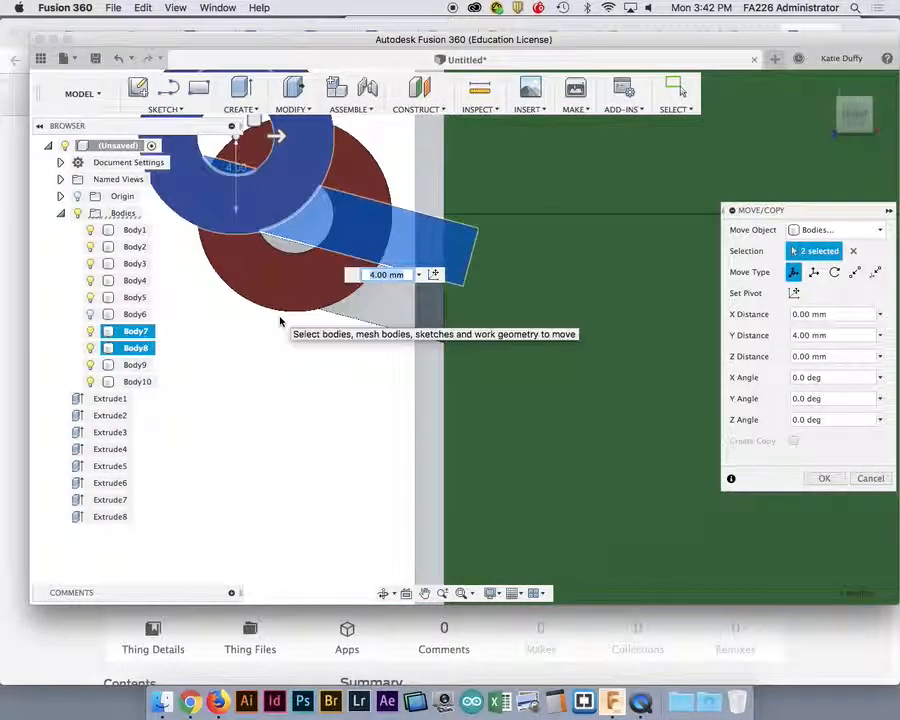
middle_drag(259, 347, 266, 508)
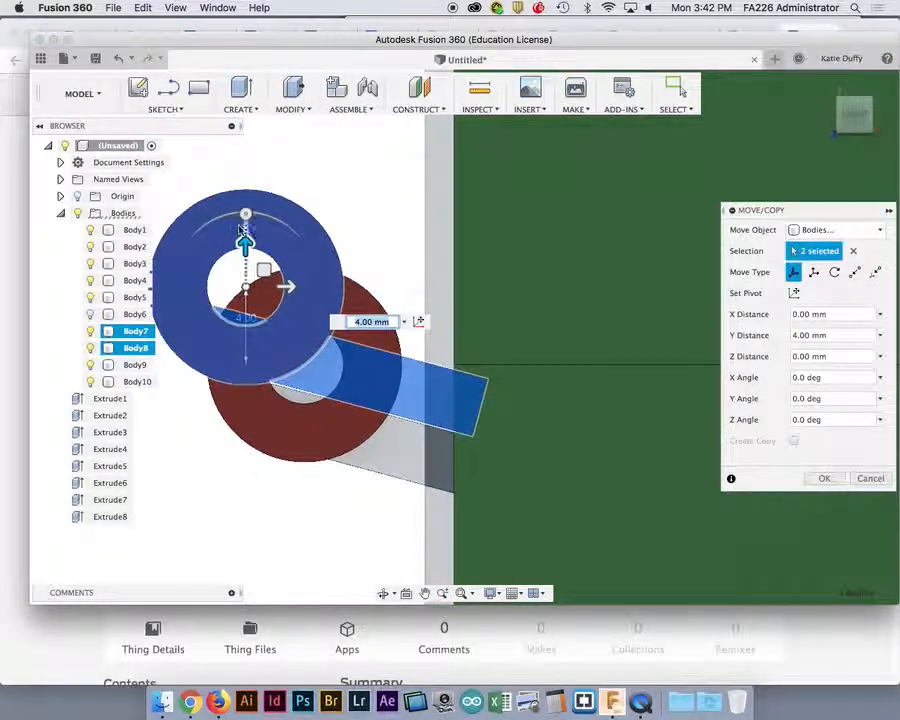
drag(246, 246, 247, 247)
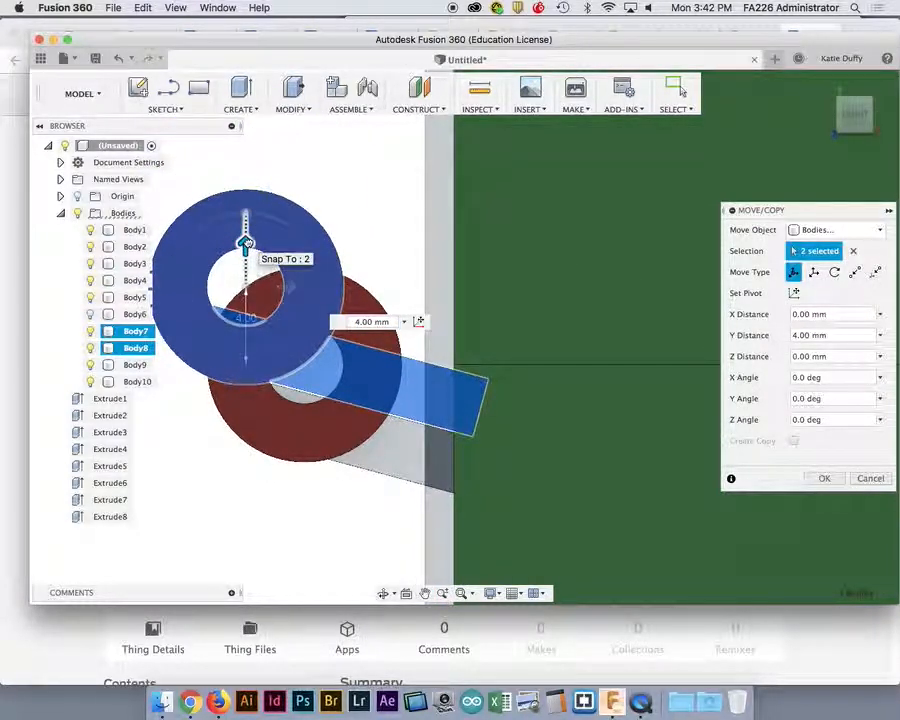
drag(245, 243, 245, 243)
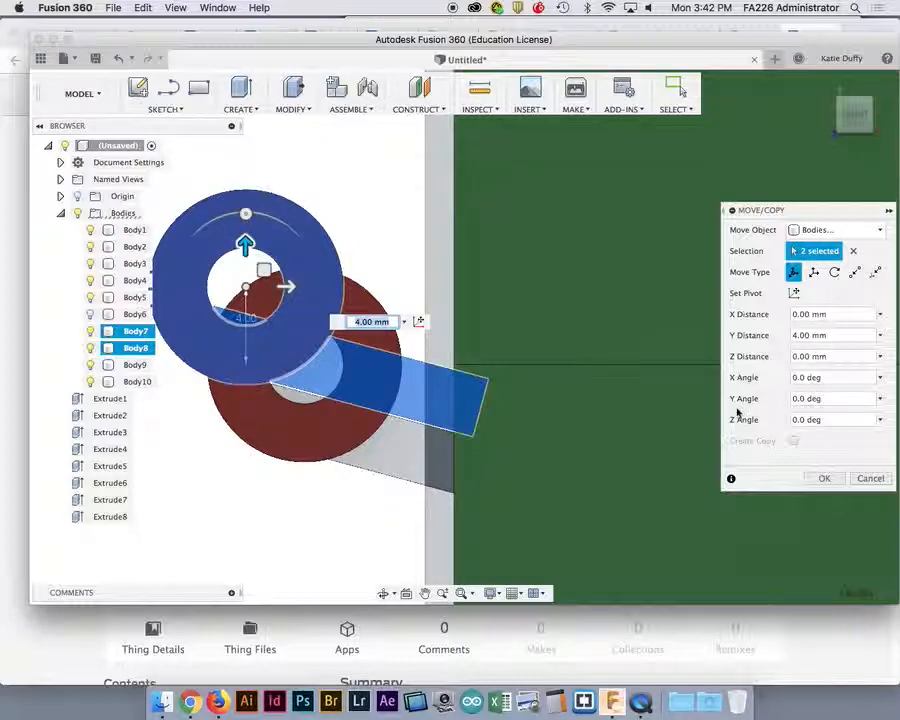
click(825, 481)
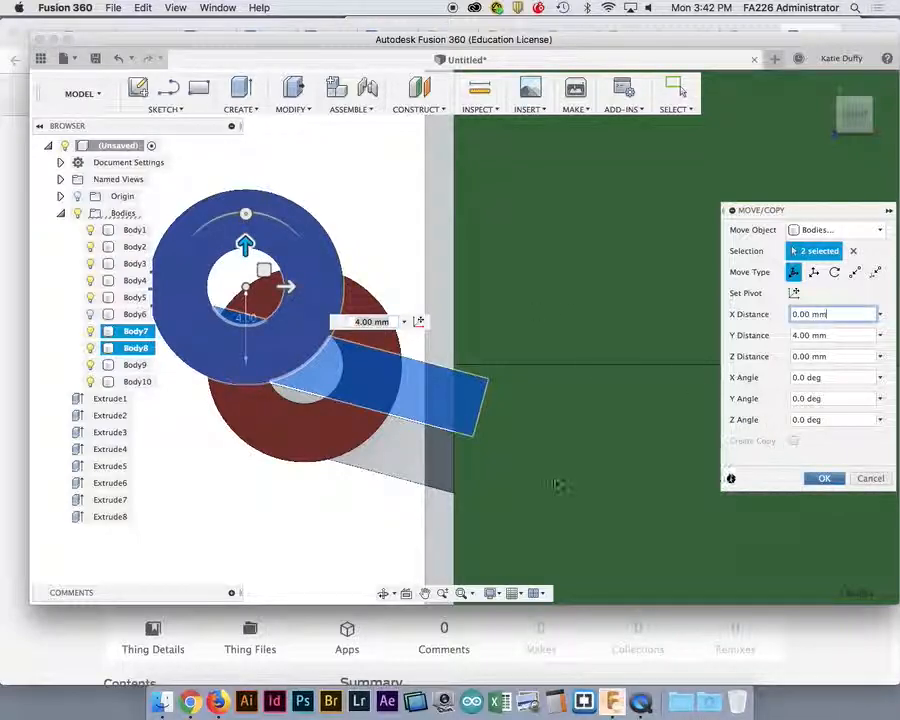
Apply the pending move of the copied hinge cylinder and connecting plate, and check both box assemblies.
click(824, 479)
scroll(602, 458, down, 5)
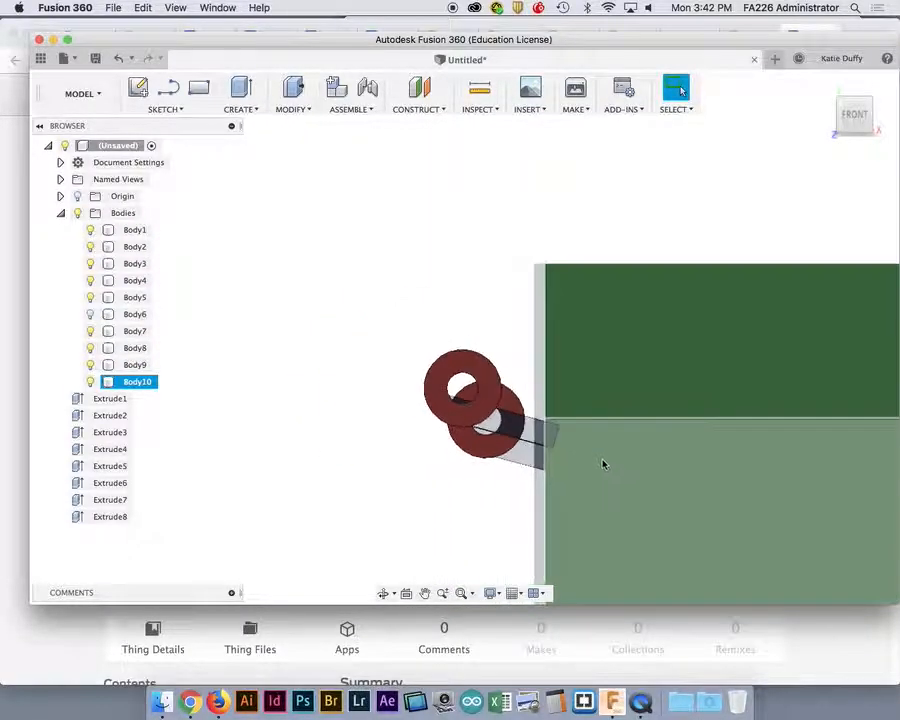
shift+middle_drag(405, 484, 418, 483)
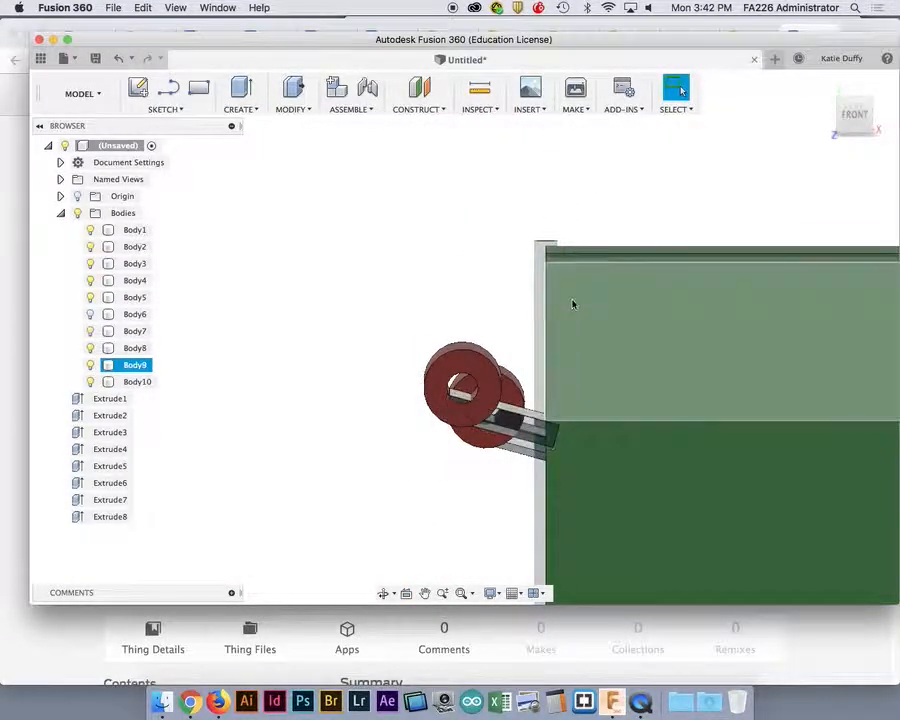
shift+middle_drag(376, 474, 405, 483)
scroll(405, 483, down, 5)
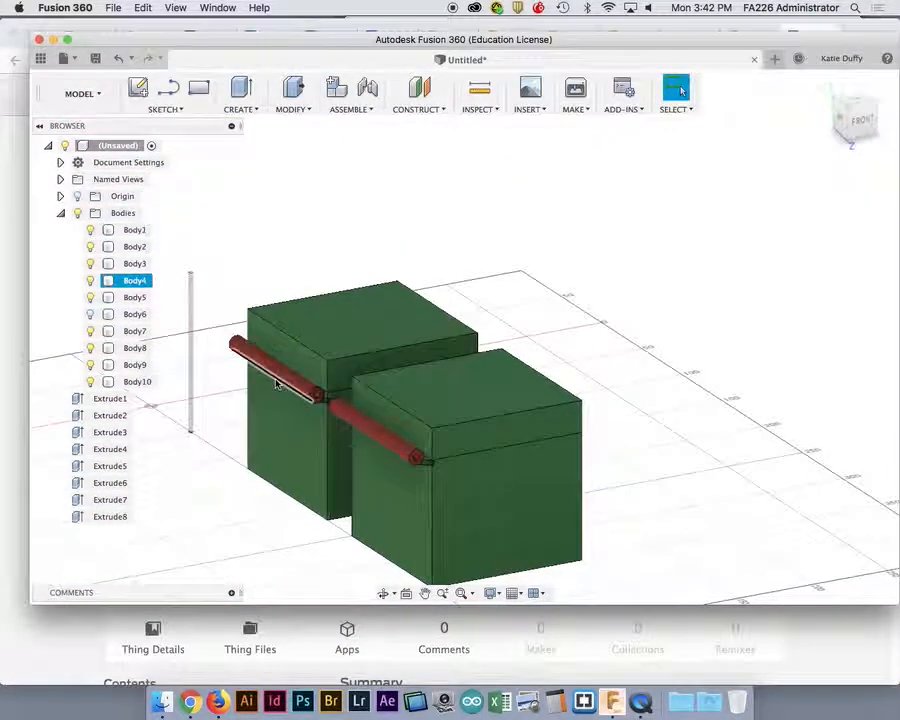
Hide the original box assembly's lid, box, hinge cylinder and connecting plate, Body1 through Body4.
click(90, 263)
click(90, 246)
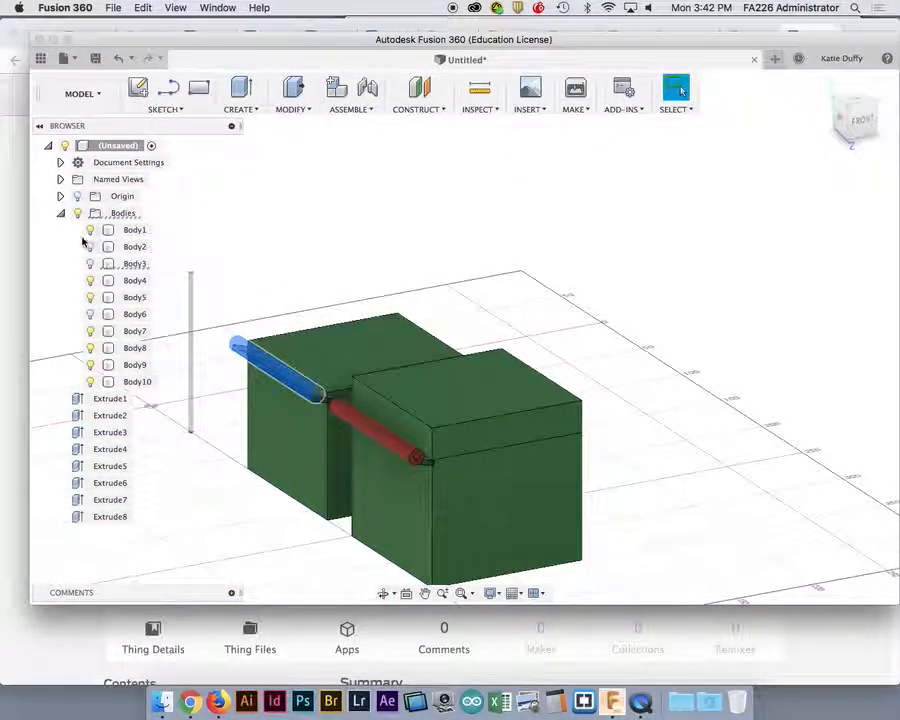
click(90, 230)
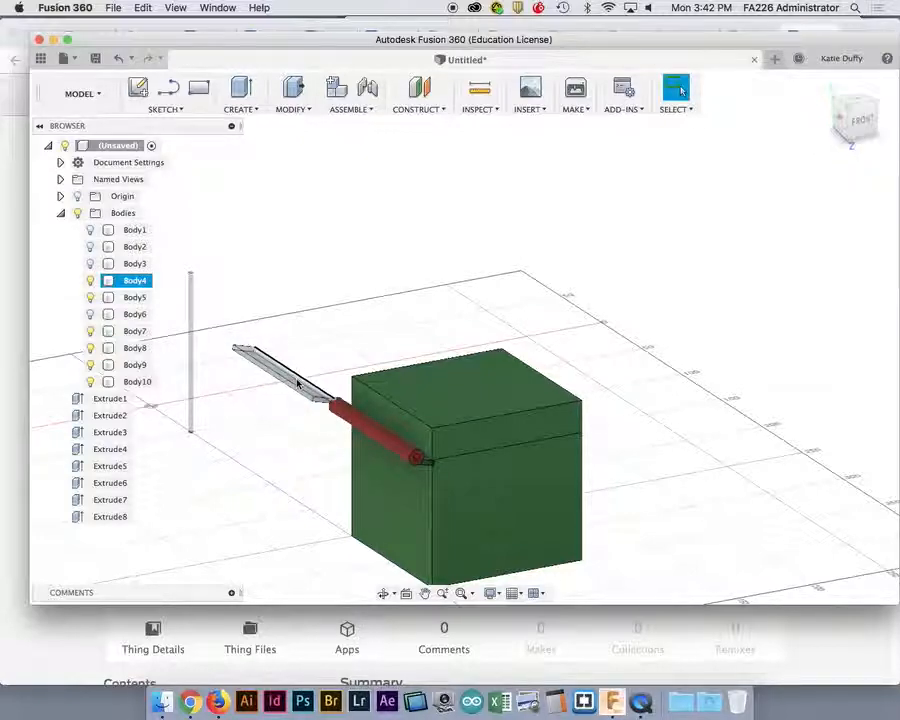
click(90, 280)
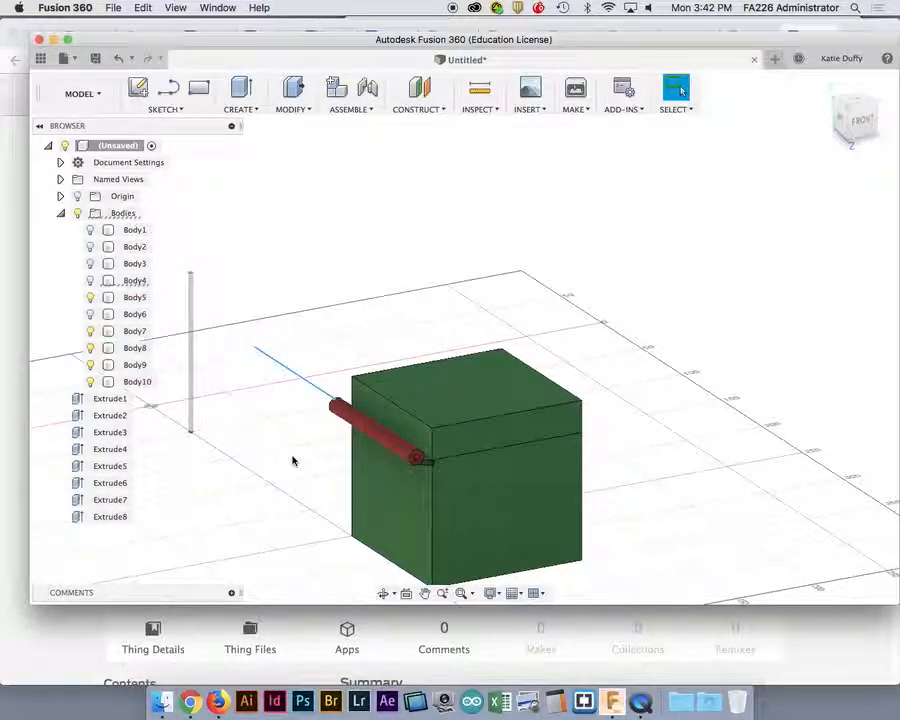
Examine how the copied hinge's connecting plate meets the copied box near the seam between lid and box.
middle_drag(300, 463, 231, 458)
scroll(232, 460, down, 3)
scroll(232, 460, up, 8)
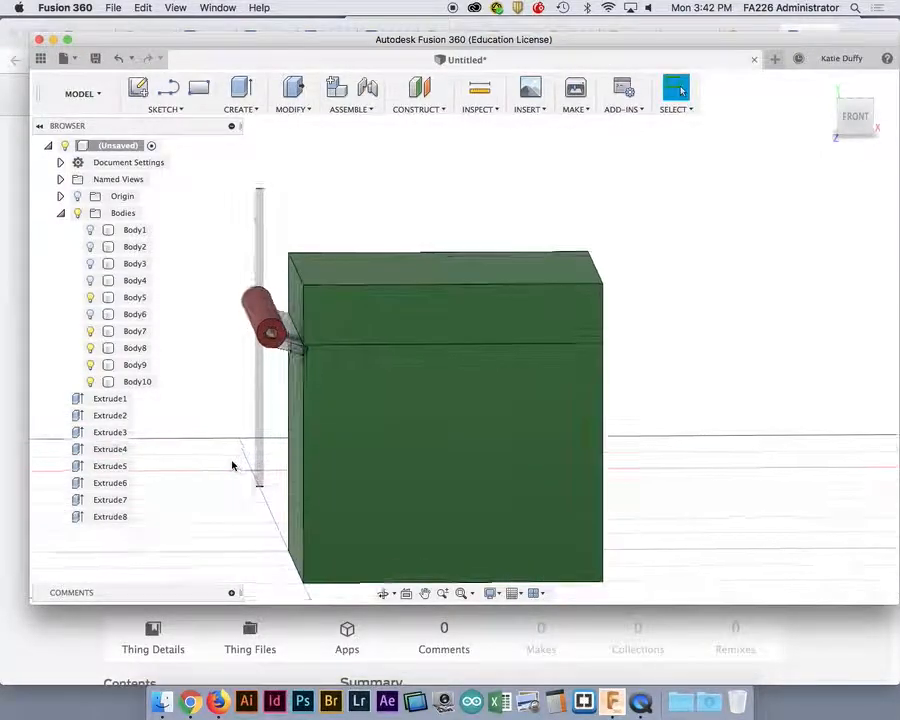
click(309, 318)
scroll(309, 318, down, 2)
scroll(309, 318, up, 4)
click(399, 379)
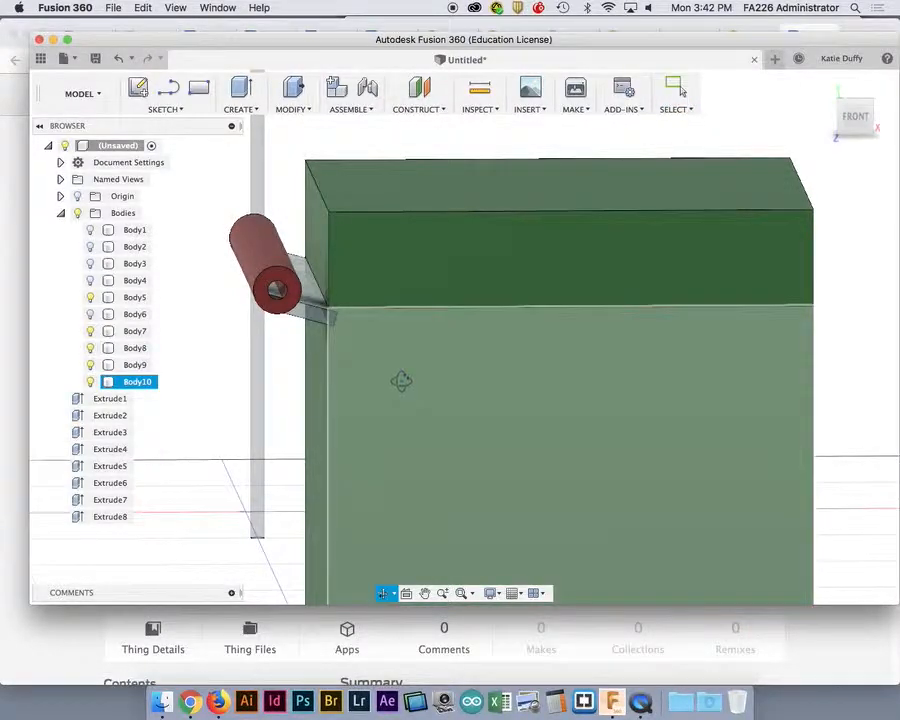
scroll(401, 372, up, 3)
click(370, 167)
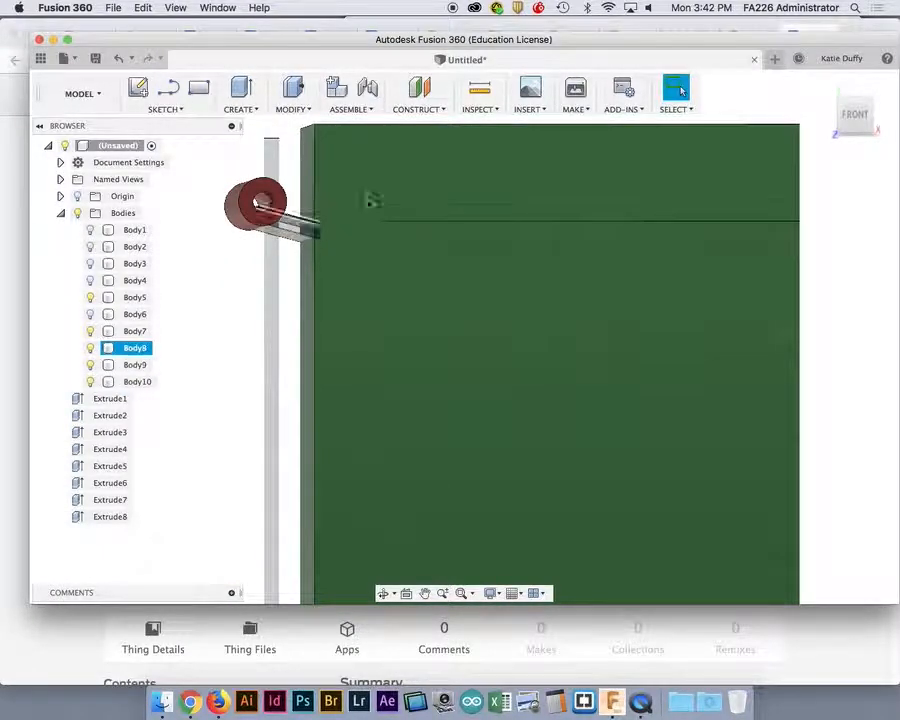
click(351, 228)
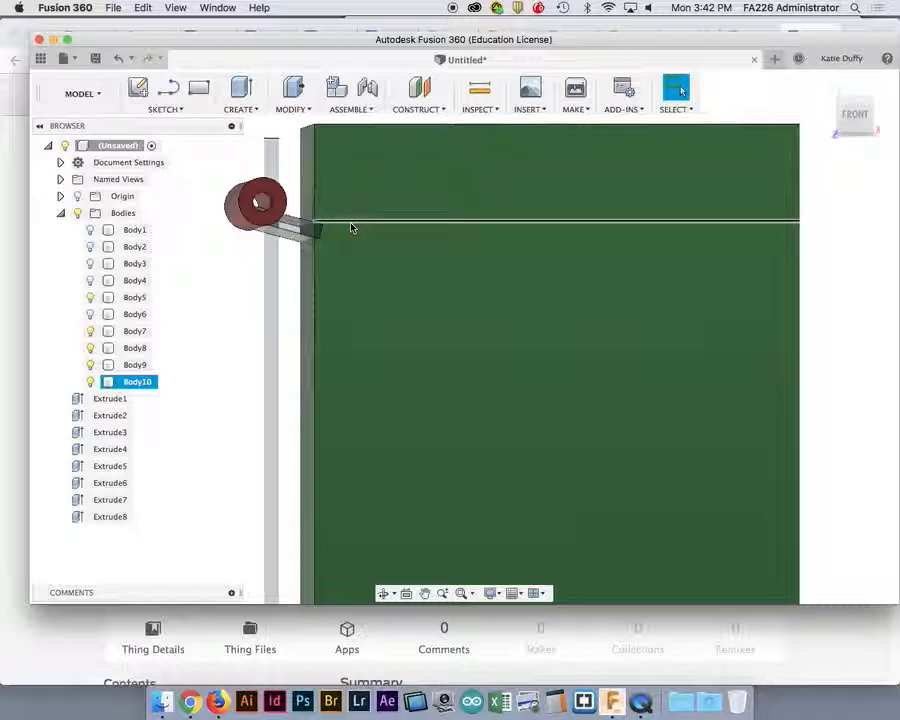
Create a copy of the copied hinge's connecting plate, Body8, and raise it 10 mm in Y.
click(297, 234)
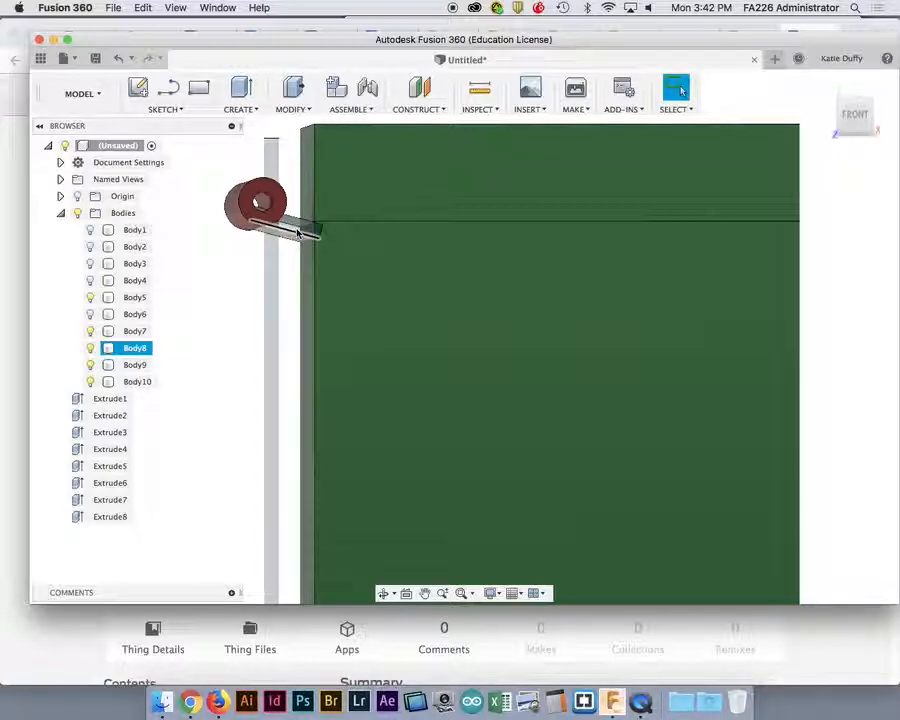
right_click(296, 229)
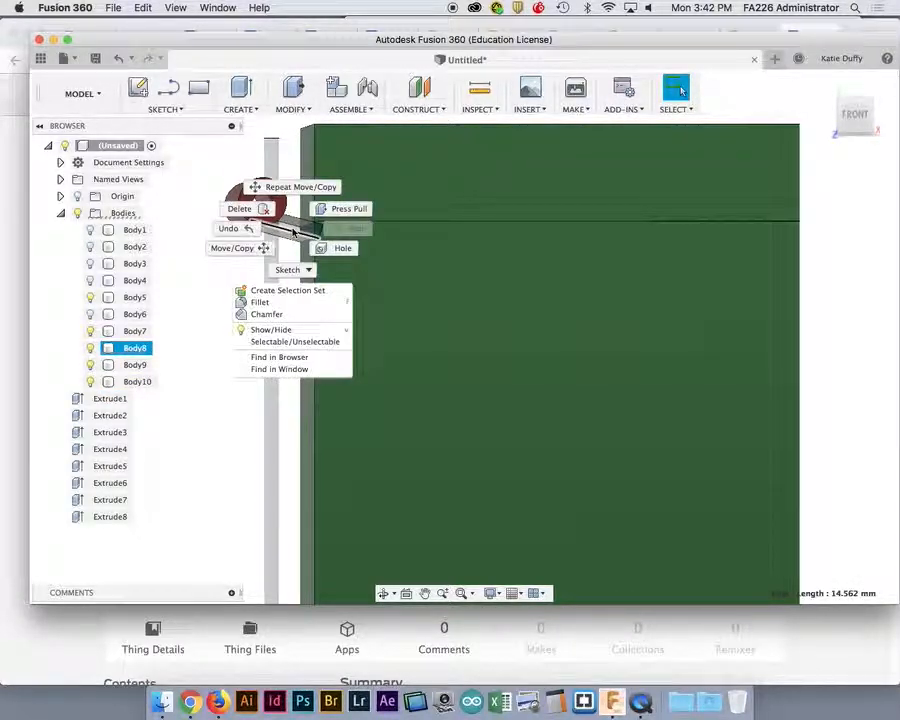
click(232, 247)
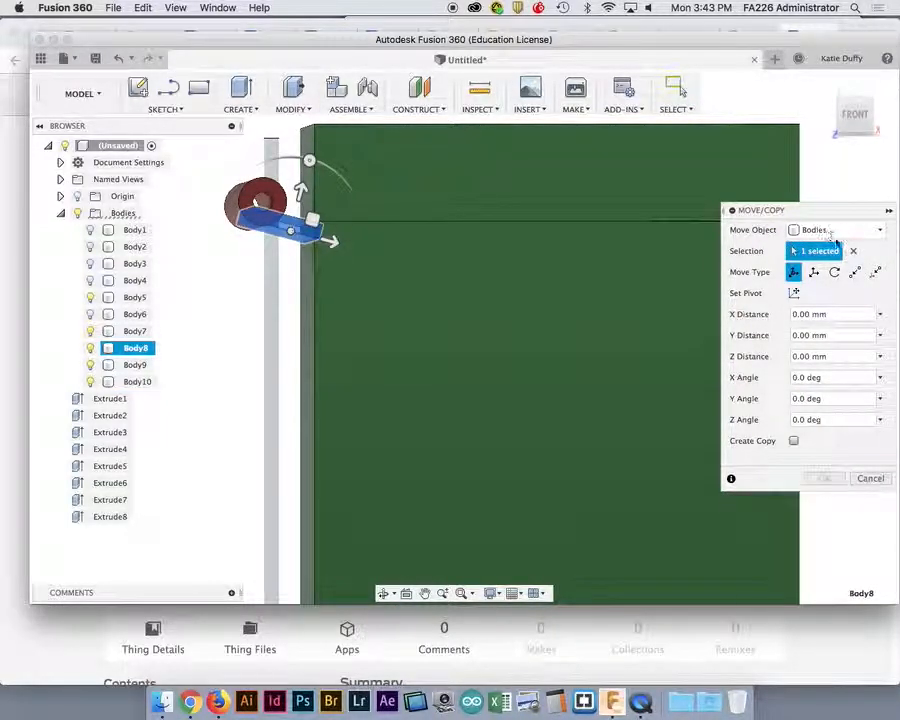
click(851, 251)
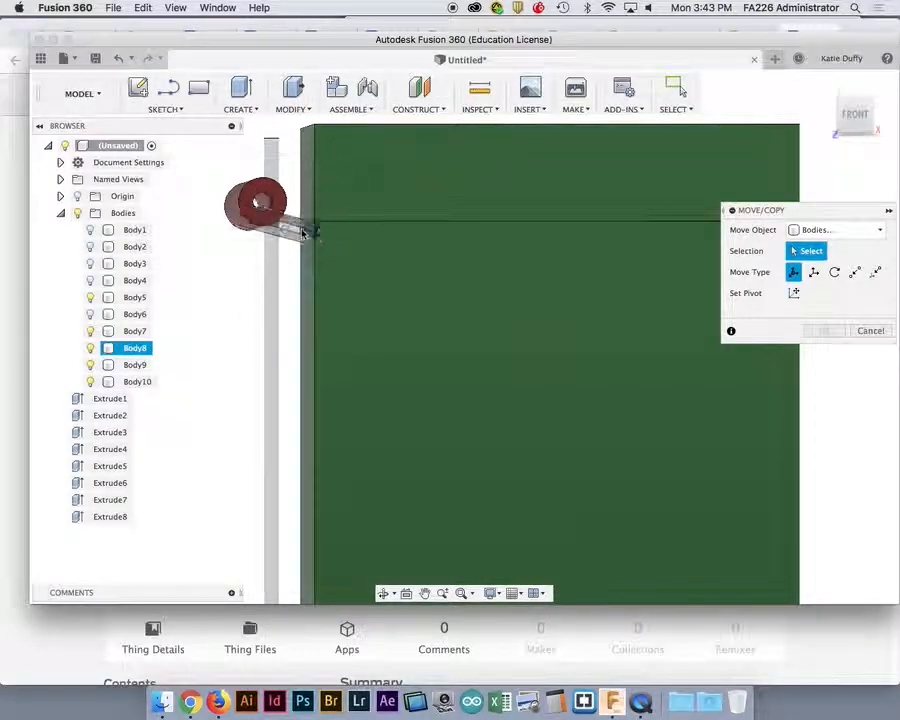
click(276, 252)
shift+middle_drag(276, 252, 269, 259)
scroll(269, 259, down, 5)
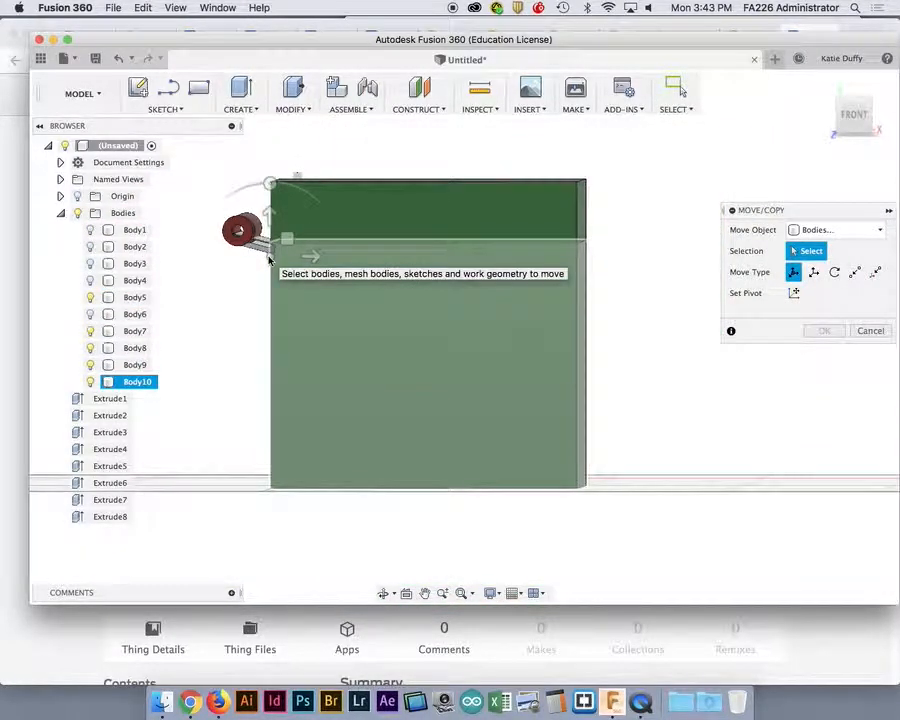
scroll(268, 260, up, 7)
scroll(268, 260, up, 2)
click(231, 225)
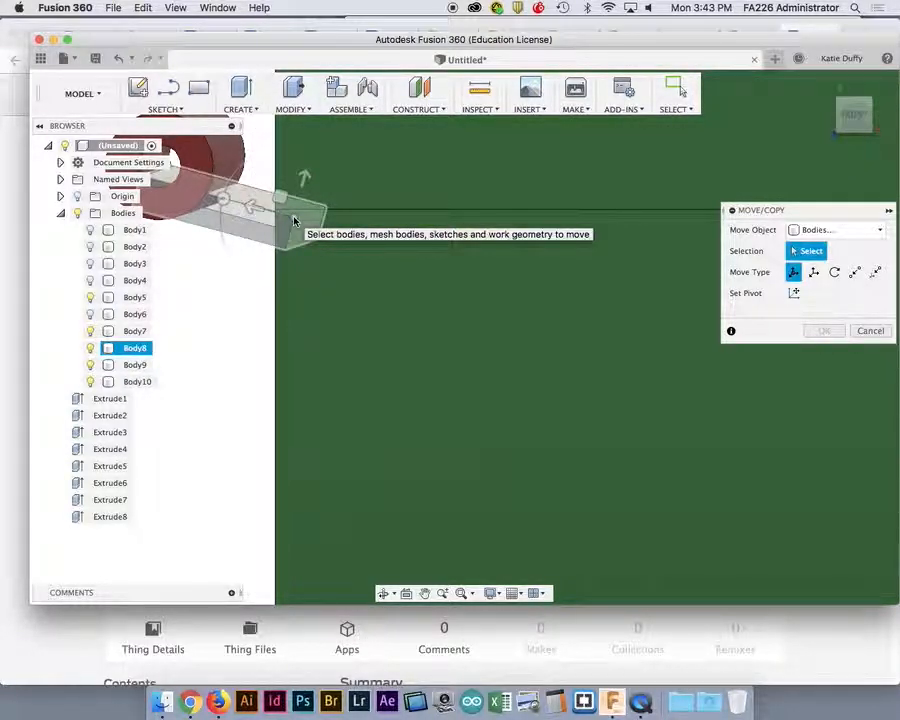
click(213, 213)
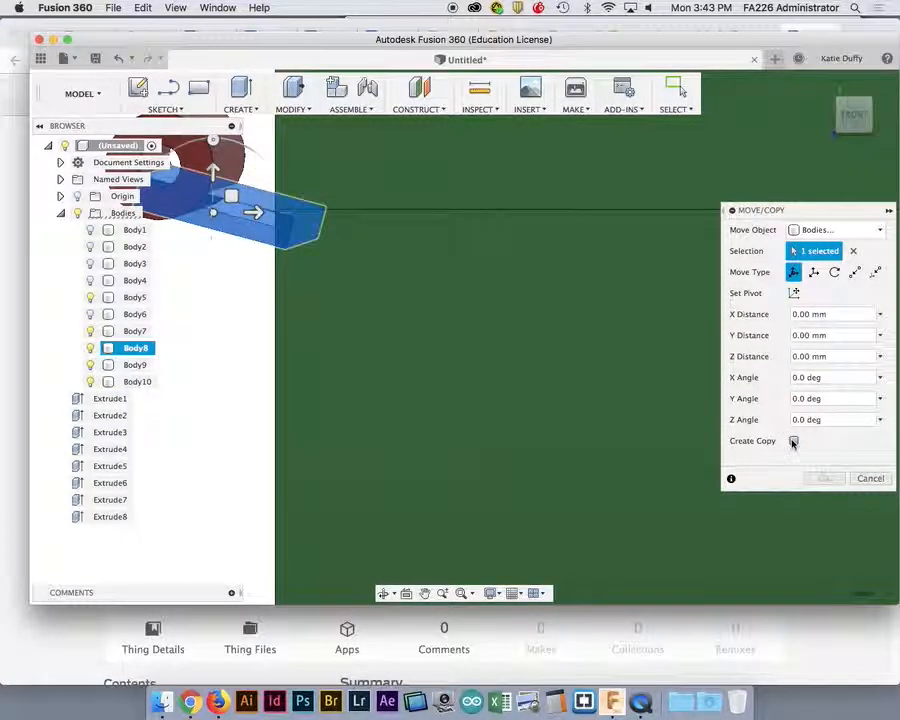
click(794, 441)
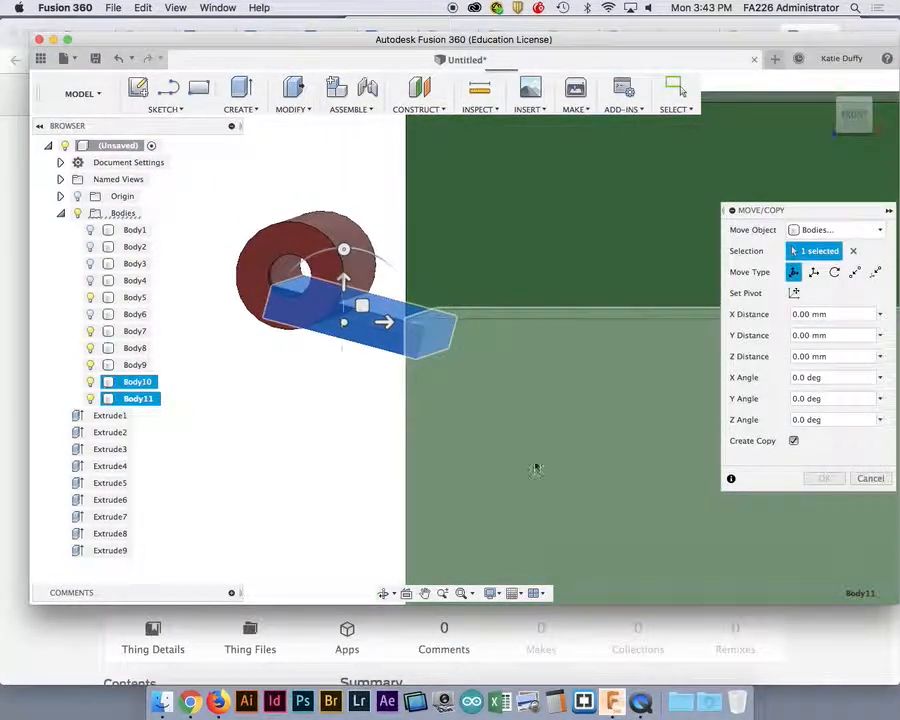
drag(343, 287, 343, 173)
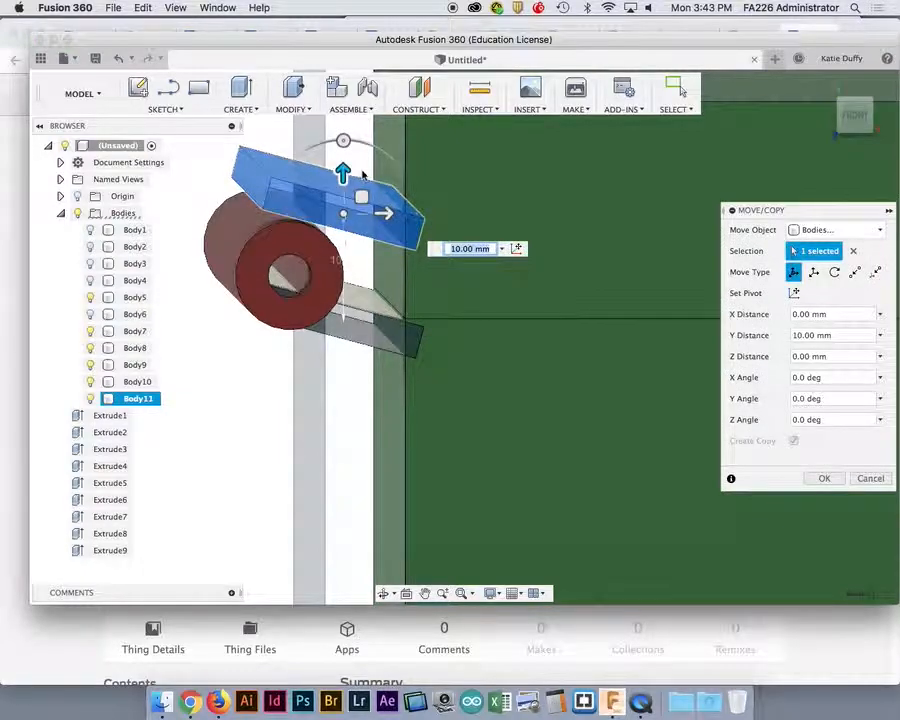
Rotate the new plate copy 55 degrees about Z and slide it diagonally upward toward the lid.
drag(343, 141, 285, 178)
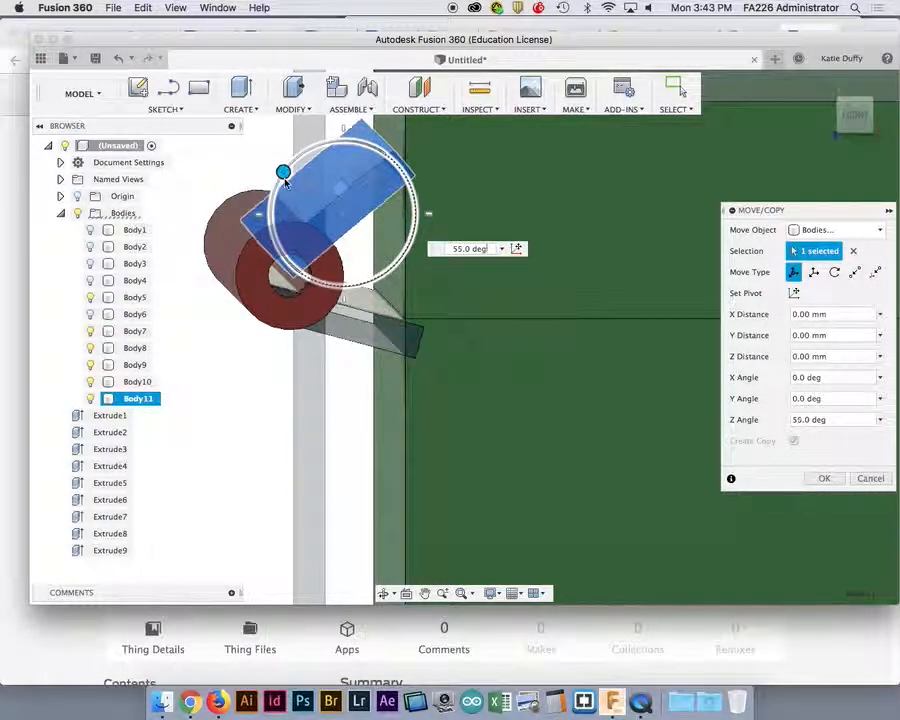
scroll(285, 206, down, 5)
shift+middle_drag(265, 341, 264, 341)
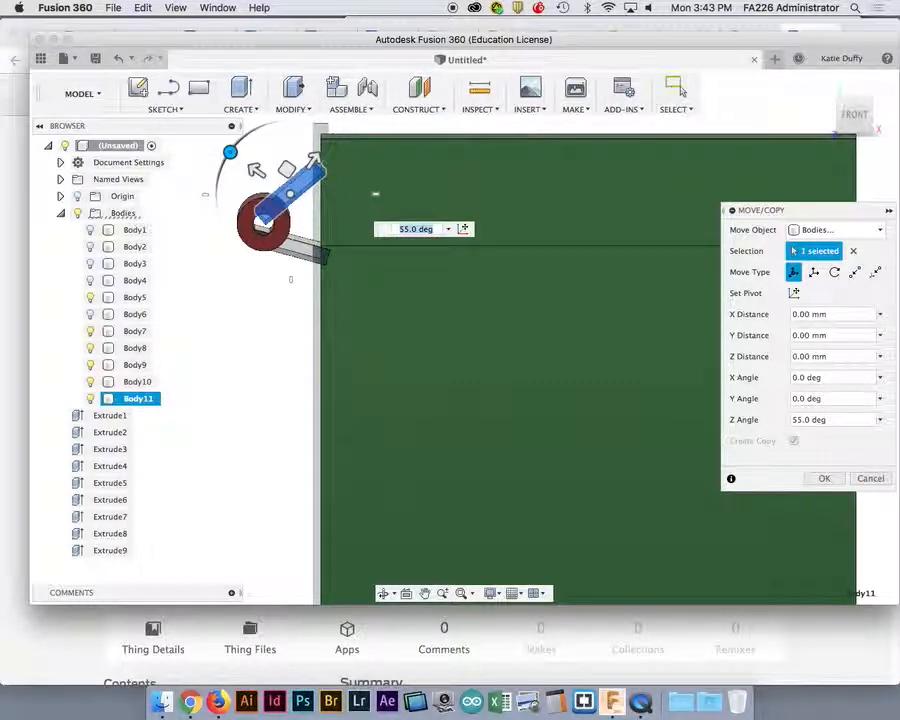
click(314, 163)
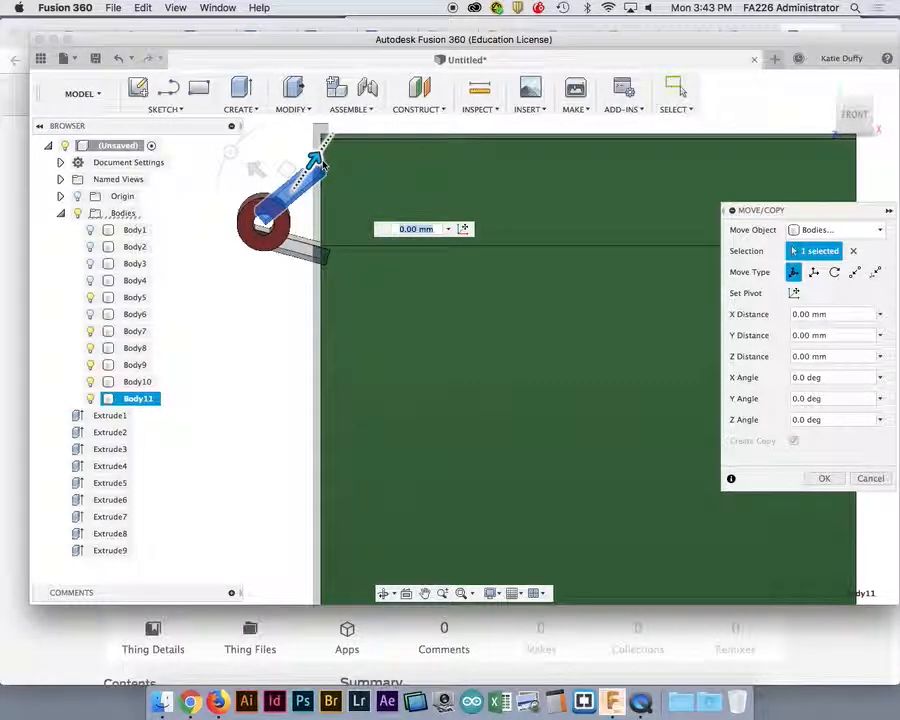
drag(314, 160, 329, 137)
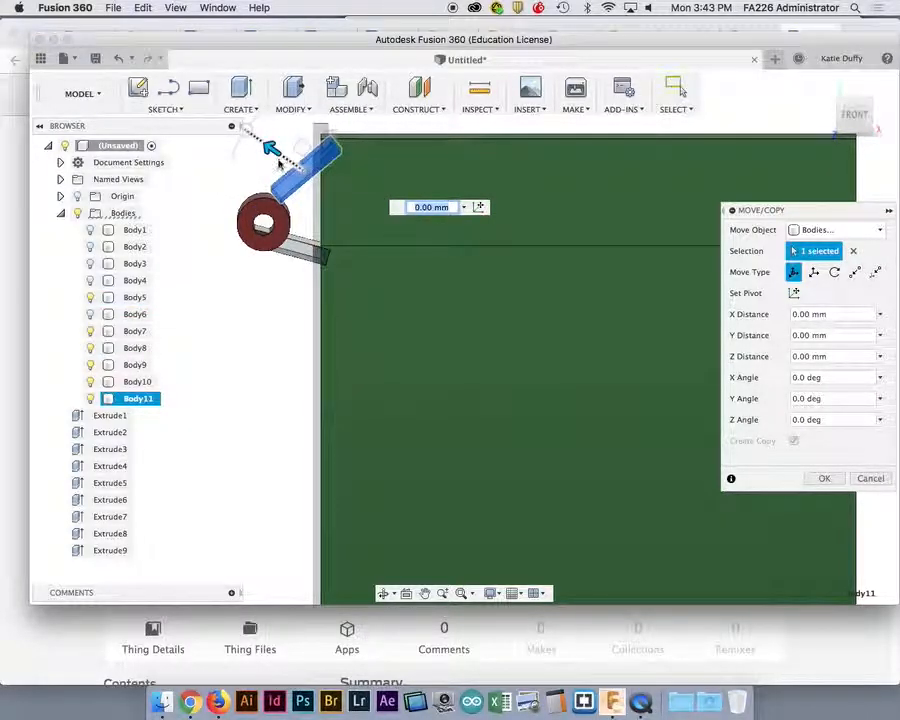
Move the upper hinge leaf (Body11) about −1.88 mm in X and −2.12 mm in Y toward the hinge tube.
drag(291, 149, 307, 164)
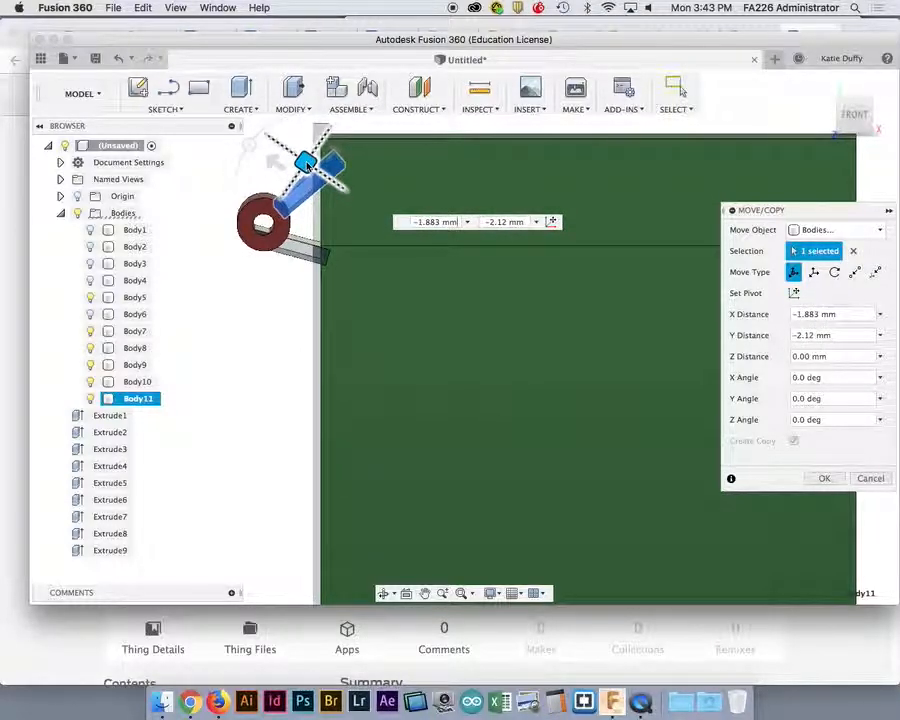
shift+middle_drag(219, 331, 299, 430)
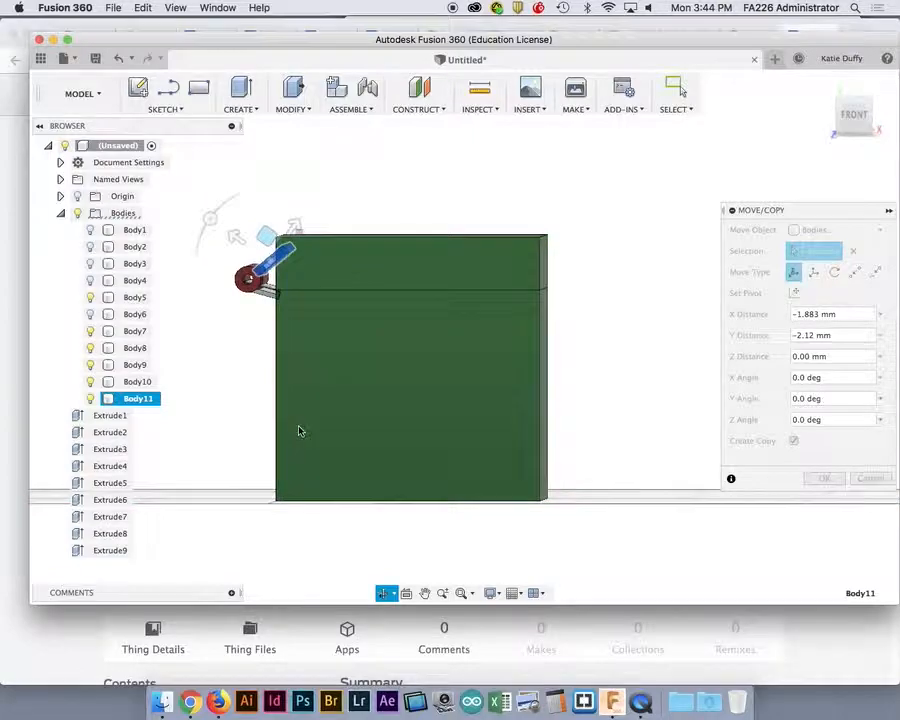
click(828, 484)
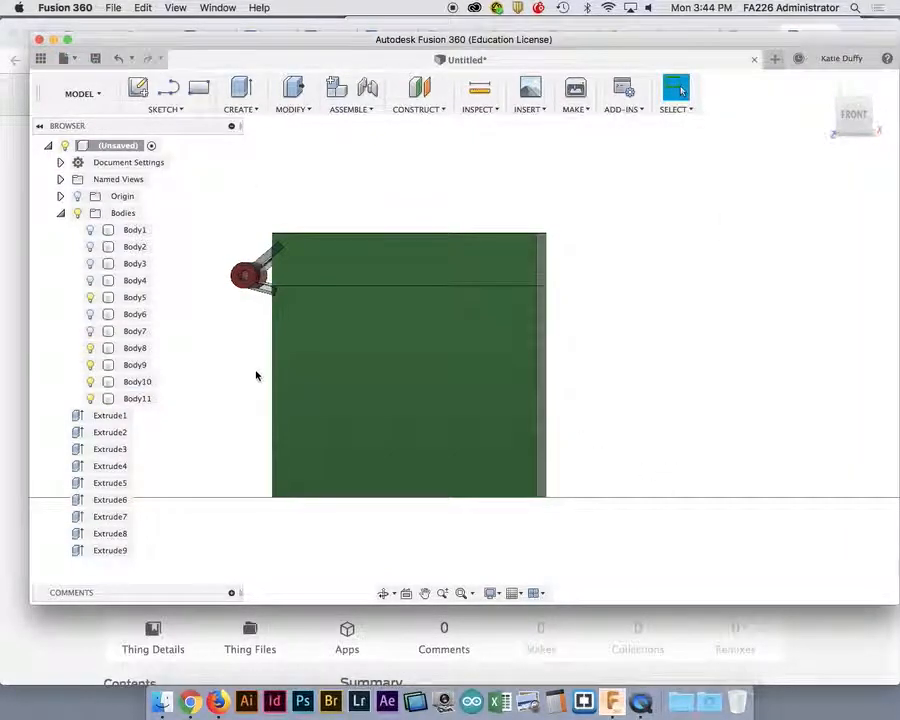
Examine from several angles and from the front how the hinge leaves meet the red tube and the box.
scroll(255, 374, down, 3)
scroll(256, 375, up, 5)
scroll(256, 375, up, 2)
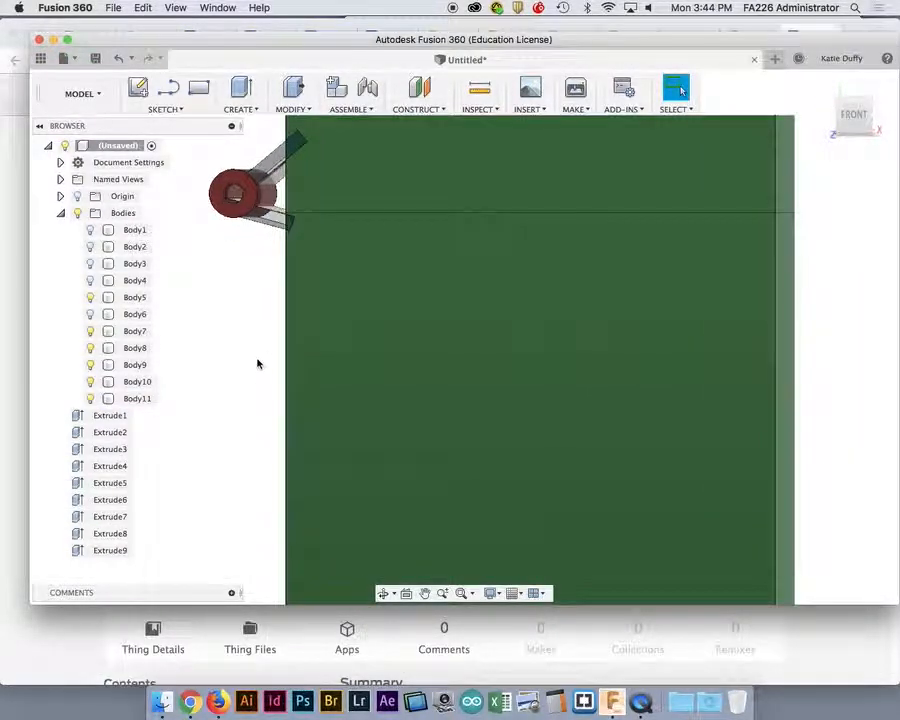
shift+middle_drag(237, 380, 293, 395)
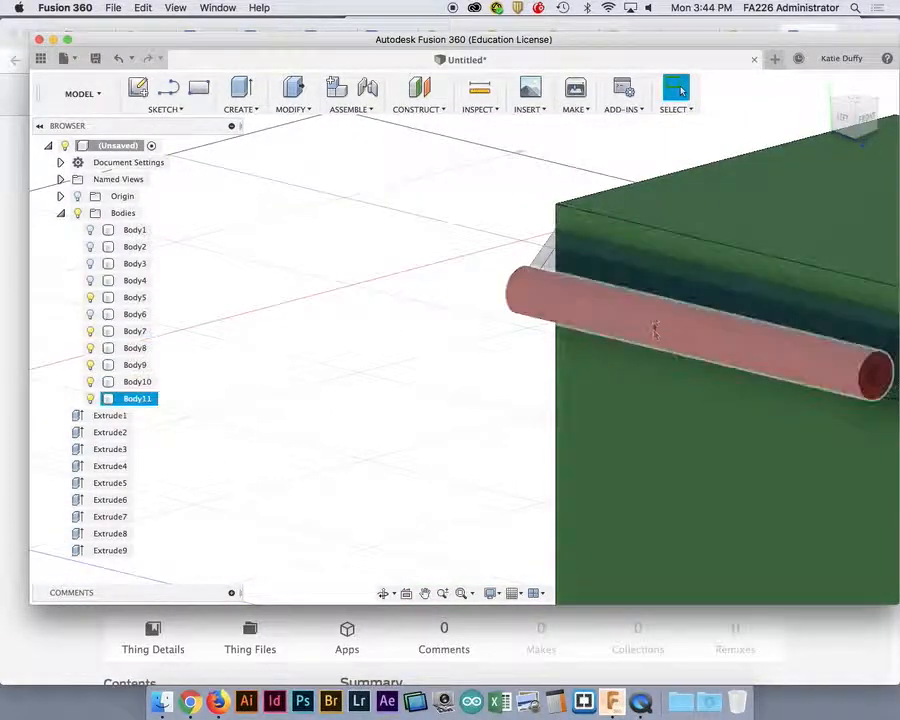
click(818, 322)
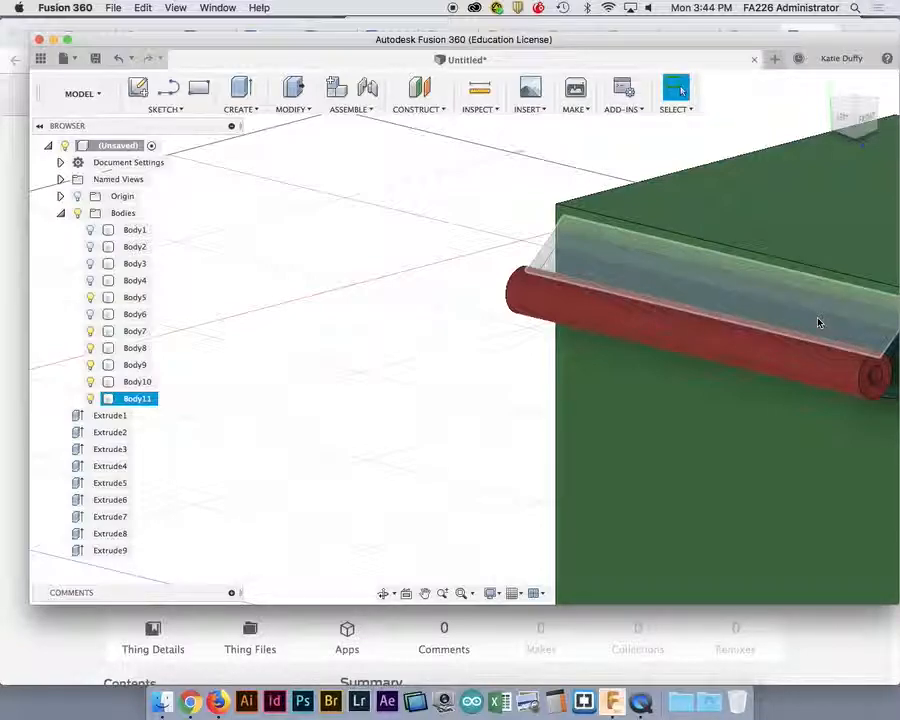
click(562, 364)
scroll(562, 364, down, 5)
click(384, 593)
drag(510, 510, 454, 495)
key(Escape)
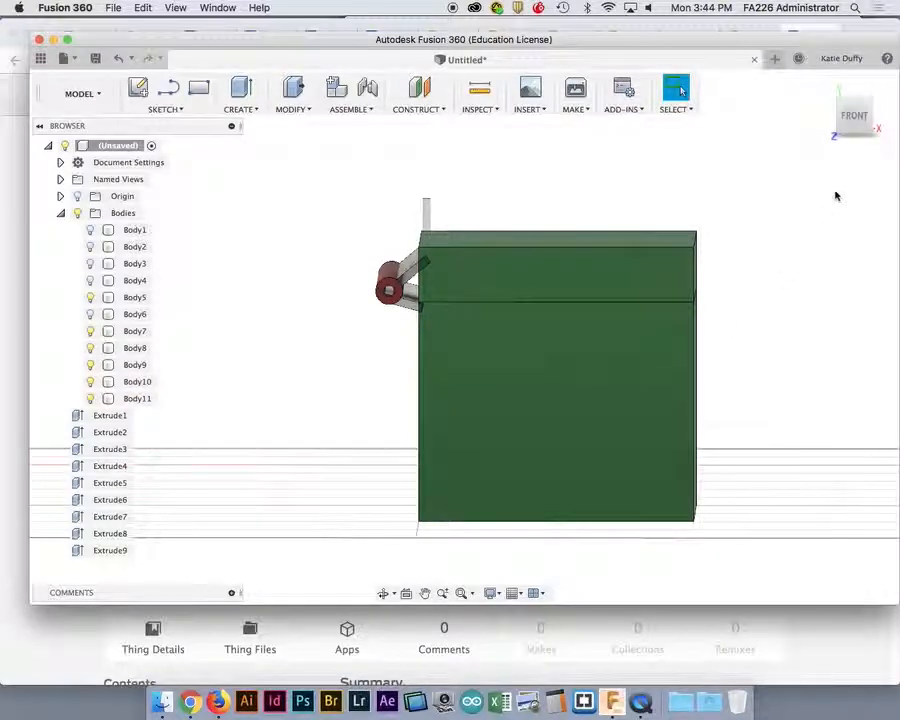
click(851, 120)
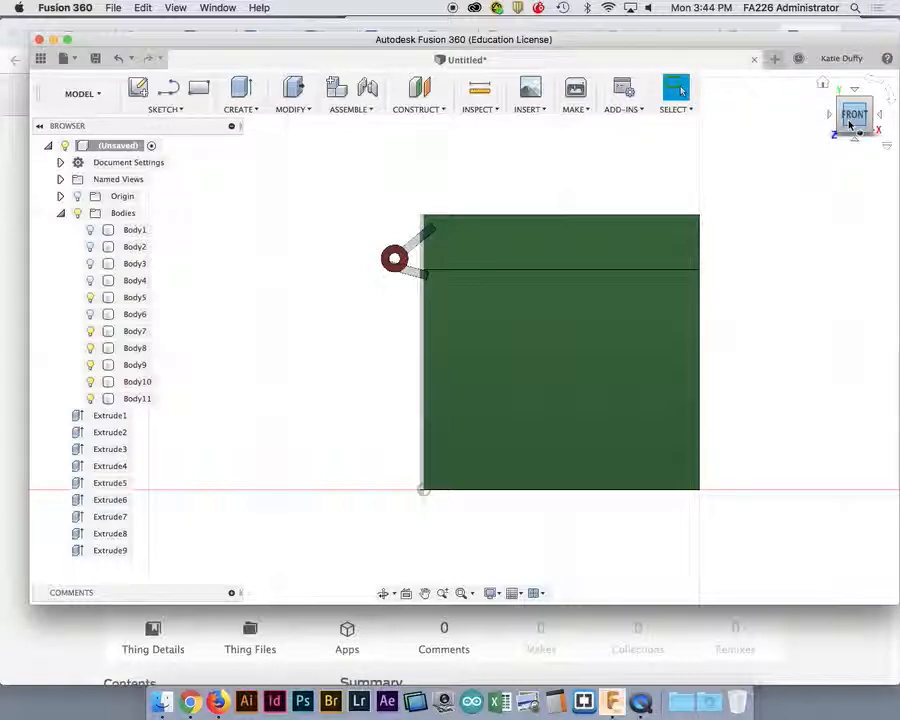
Start Move/Copy for the box assembly, clear the face selection and set the object type to Bodies.
click(679, 361)
shift+middle_drag(667, 360, 663, 421)
click(430, 331)
click(581, 458)
right_click(578, 458)
click(515, 473)
drag(422, 326, 750, 603)
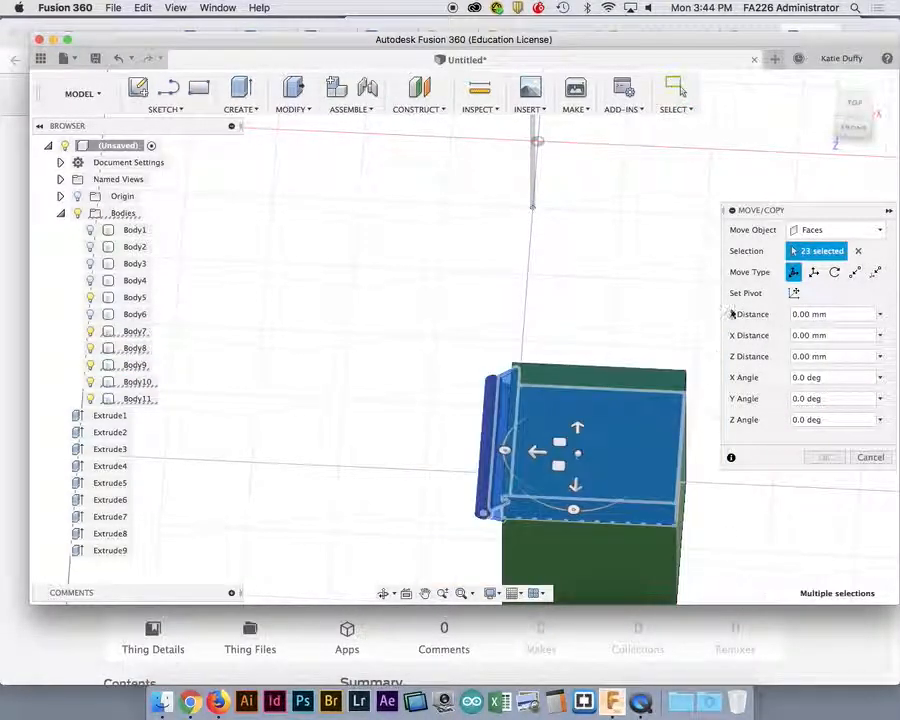
click(856, 252)
click(835, 230)
click(850, 262)
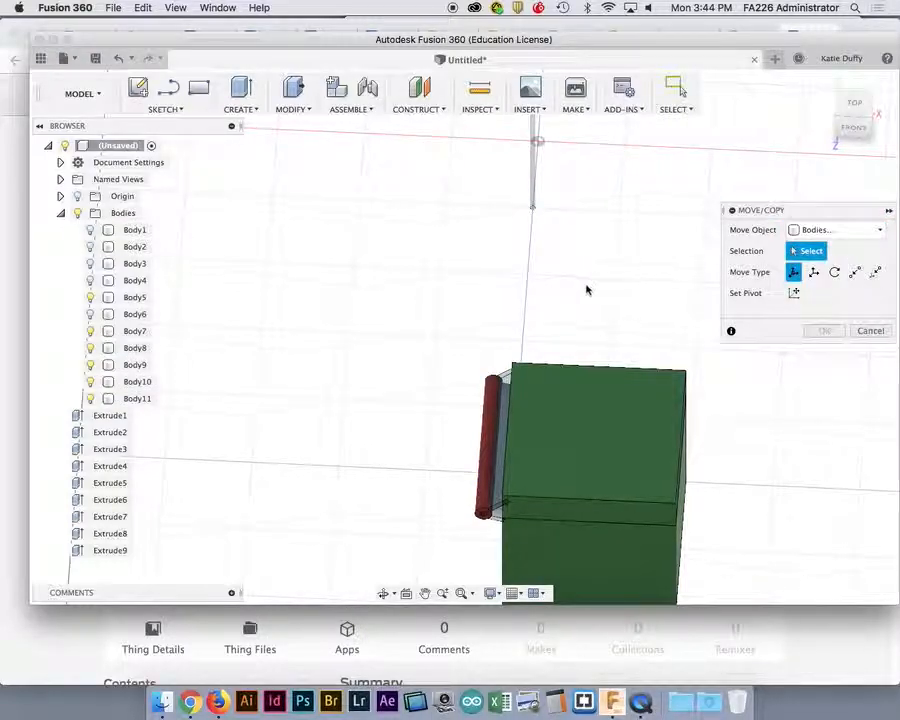
Create a copy of the five box and hinge bodies (Body7 to Body11) and move it −150 mm in Y.
scroll(580, 293, down, 2)
drag(472, 305, 681, 462)
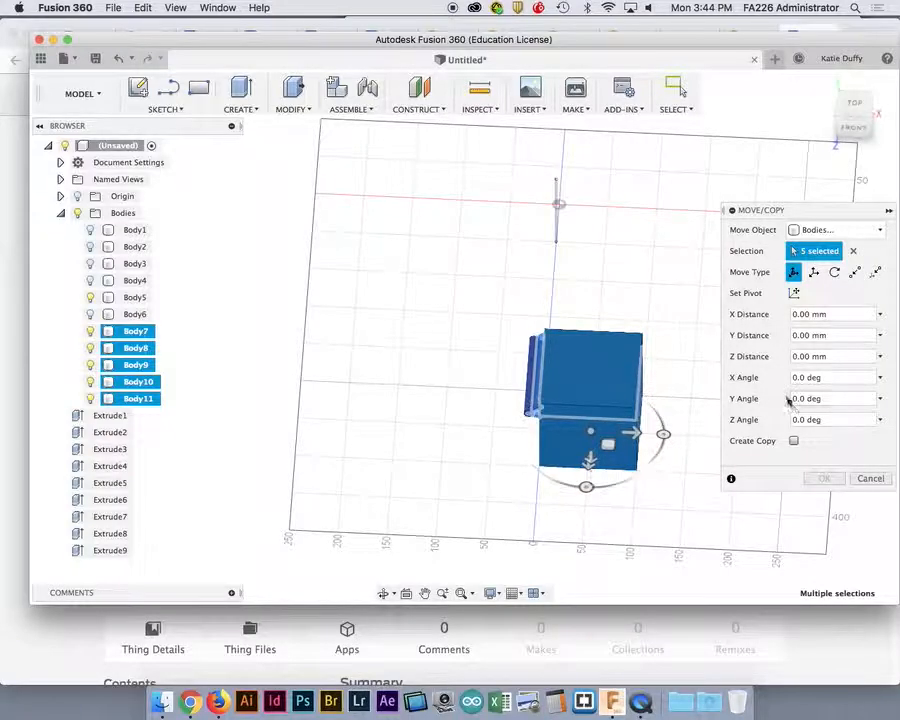
click(793, 440)
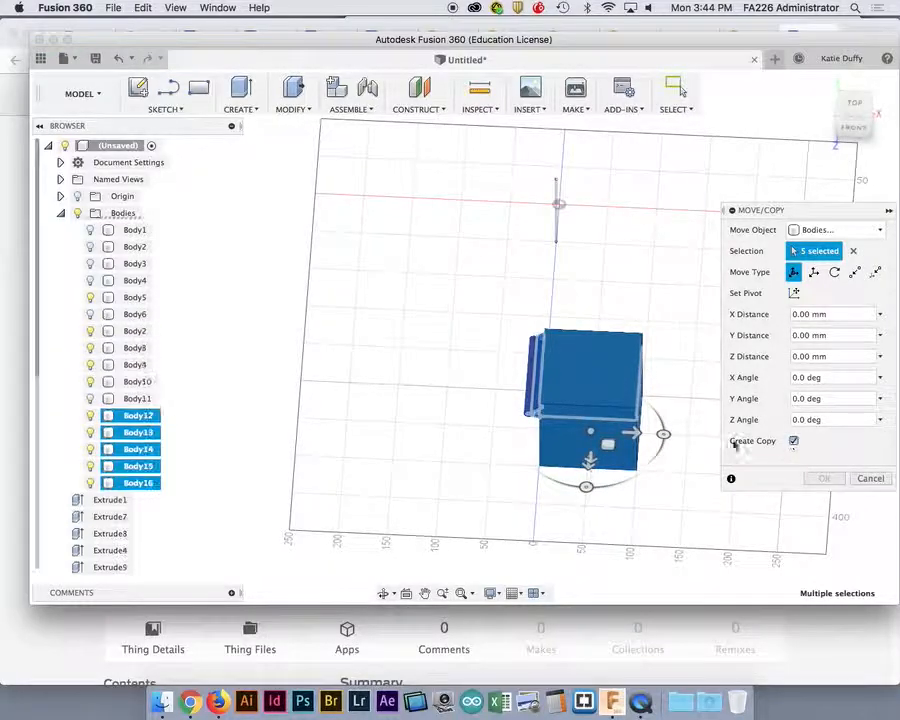
click(853, 125)
drag(598, 489, 603, 358)
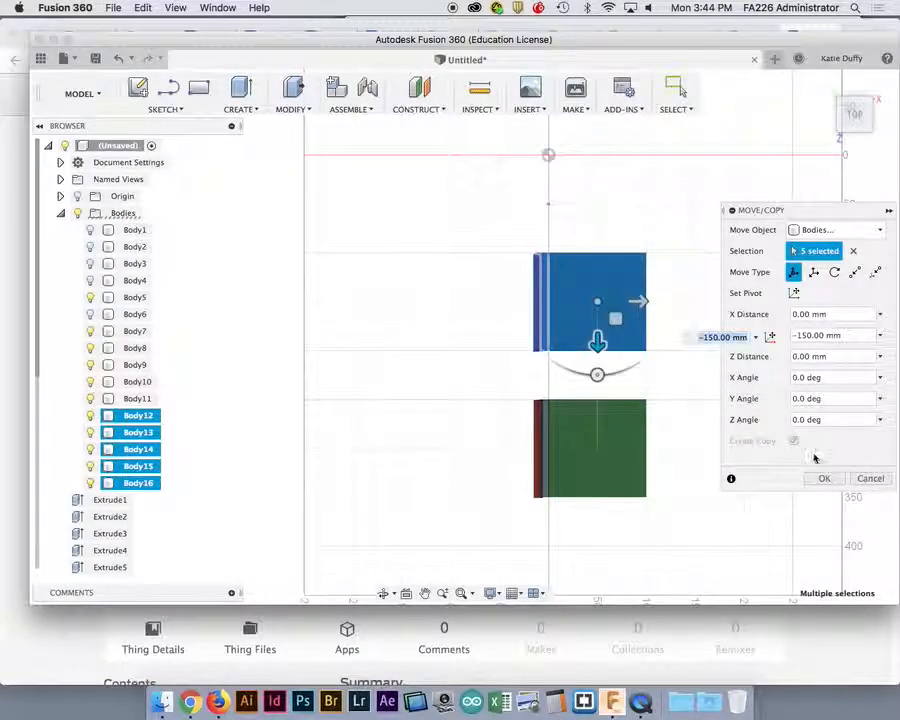
click(832, 478)
shift+middle_drag(691, 370, 693, 263)
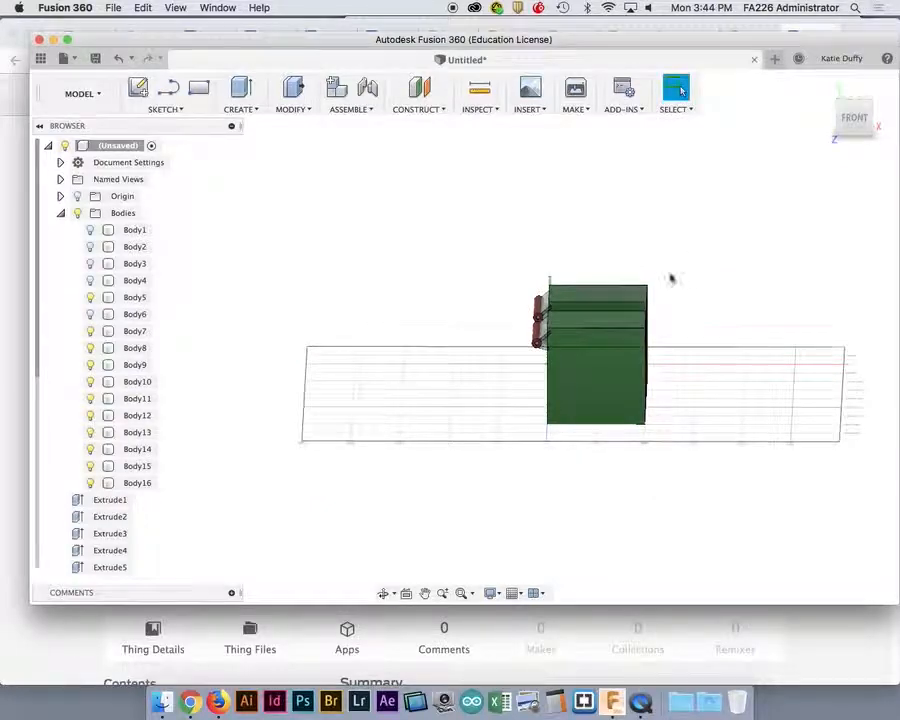
Hide the copied assembly's box base (Body12) and lower hinge leaf (Body14).
scroll(612, 291, down, 3)
scroll(612, 291, up, 7)
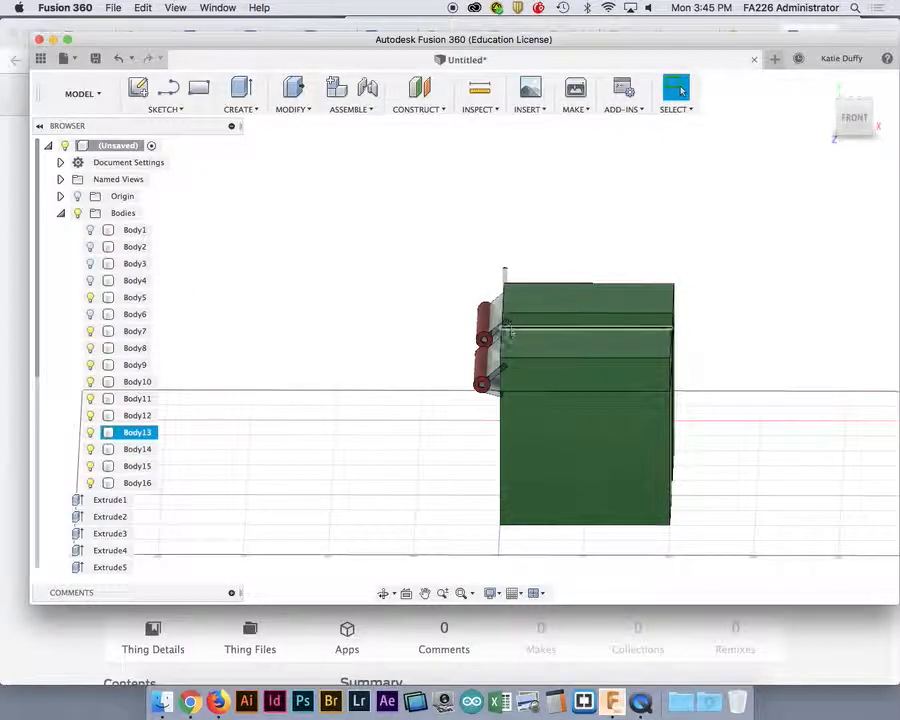
shift+middle_drag(390, 330, 487, 333)
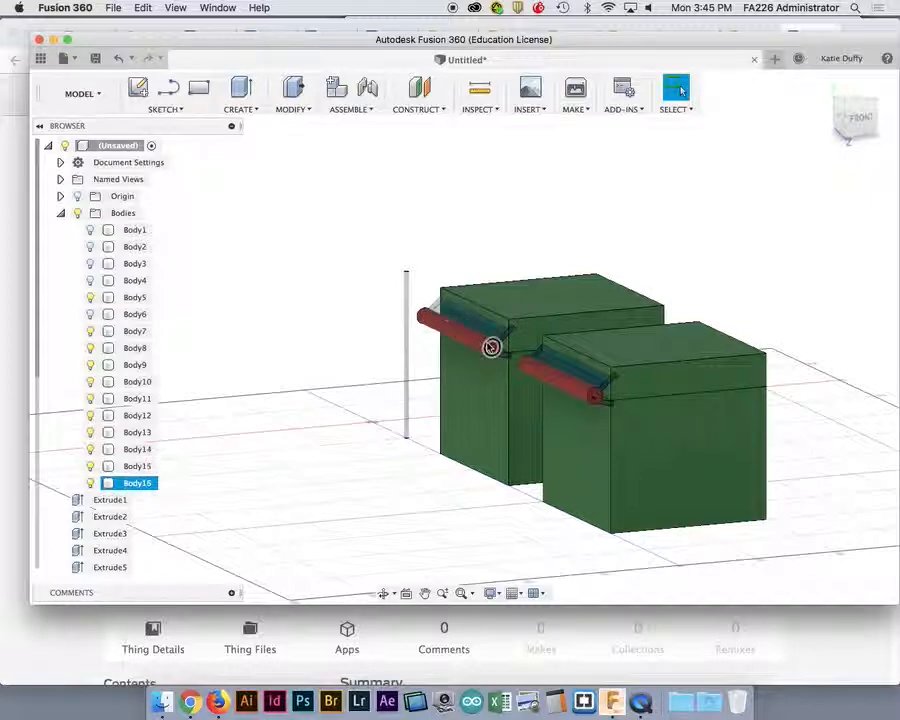
click(476, 400)
click(90, 416)
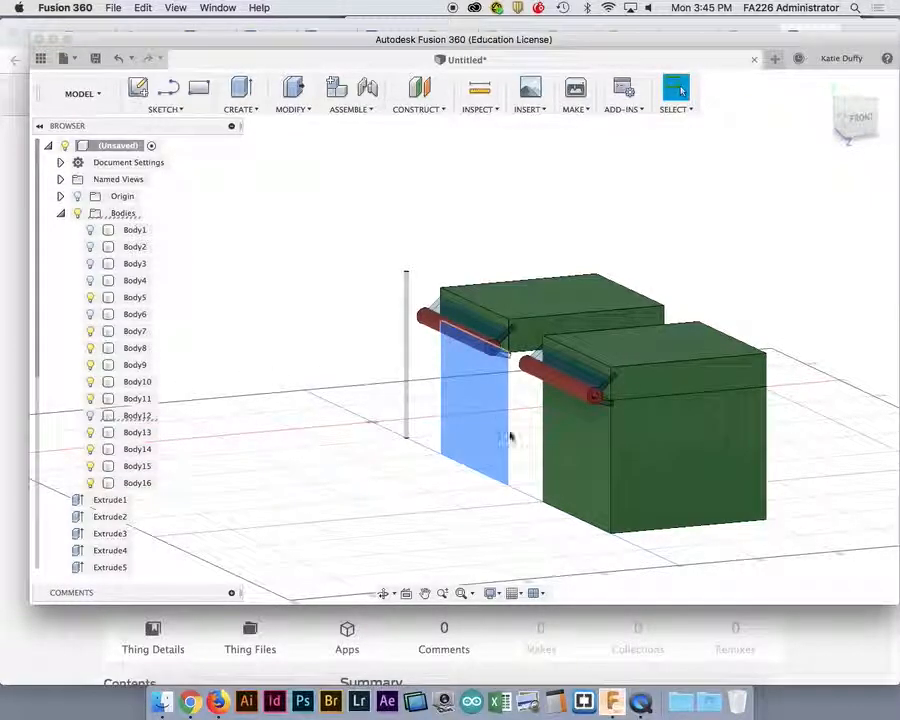
click(455, 475)
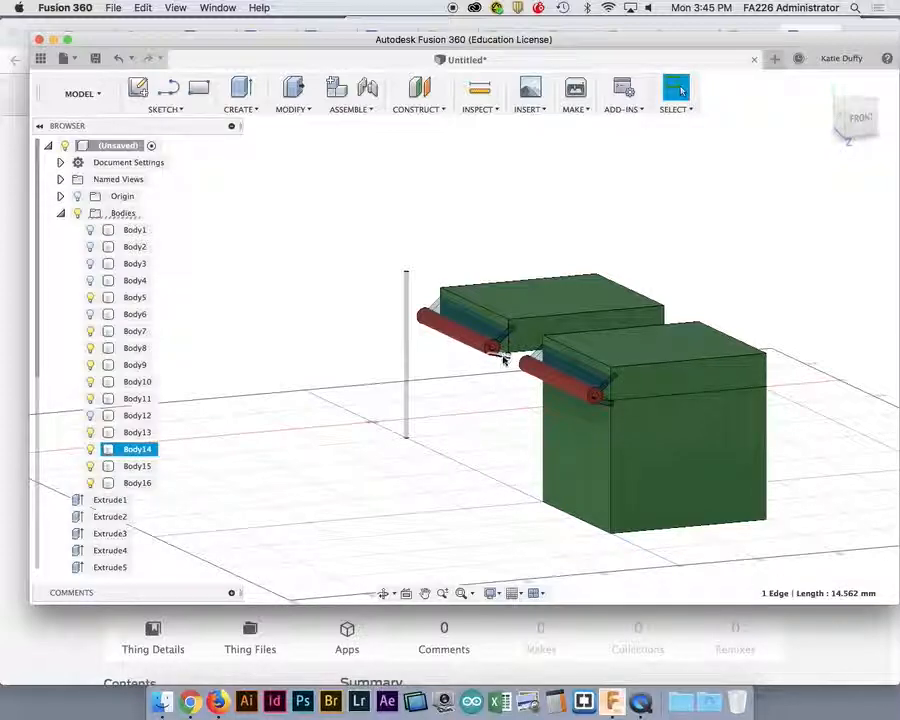
click(90, 450)
Hide the original assembly's lid (Body9) and upper hinge leaf (Body11).
middle_drag(363, 498, 326, 490)
click(587, 376)
shift+click(569, 378)
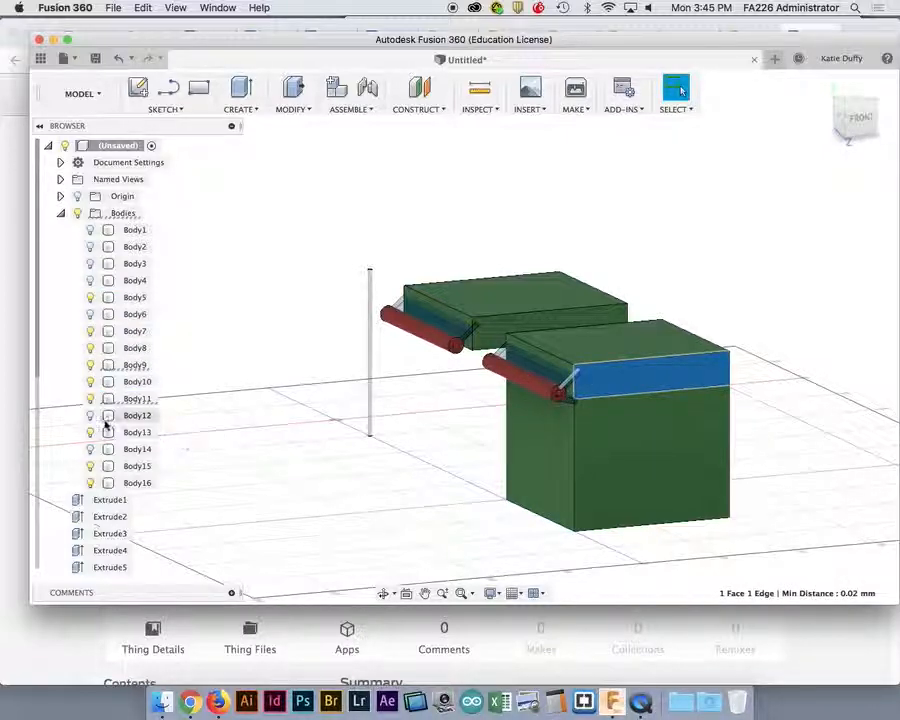
click(89, 366)
Examine from the front how the hinge tubes and leaves of the base and lid halves line up.
shift+middle_drag(679, 490, 668, 463)
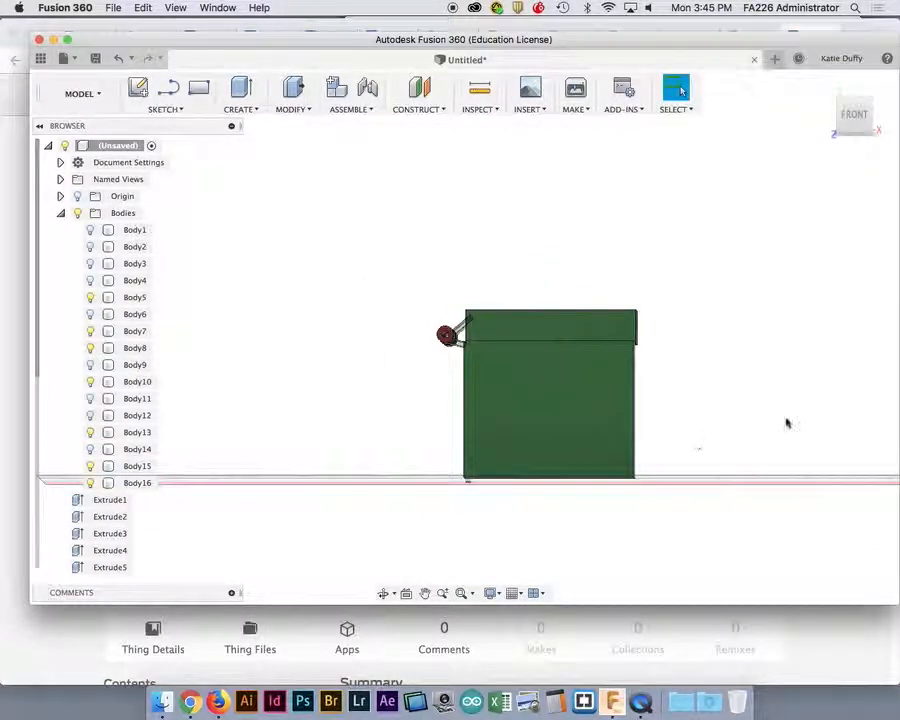
click(852, 122)
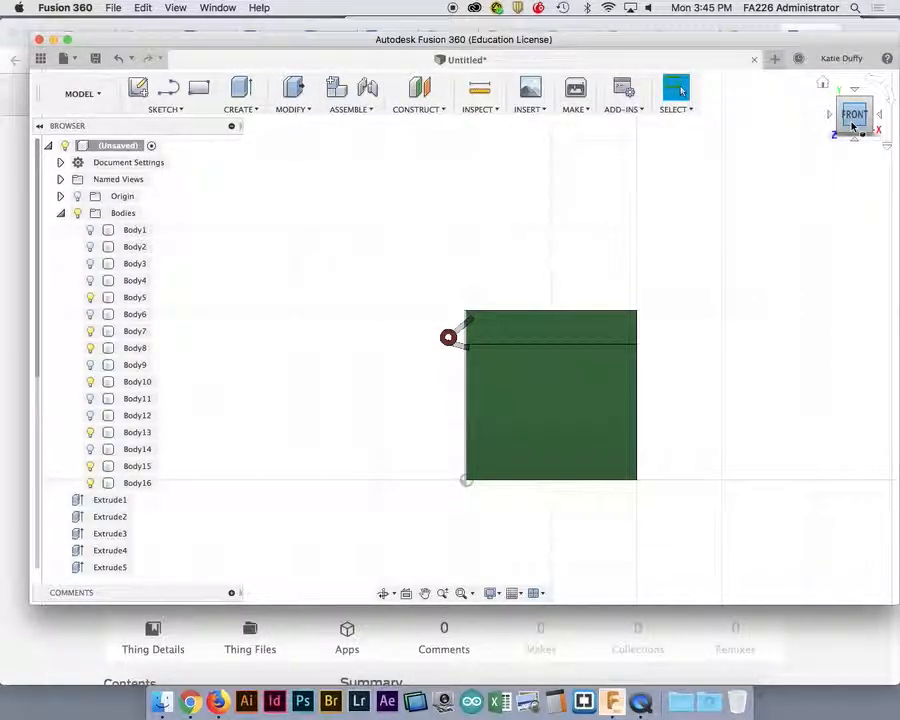
scroll(448, 318, down, 3)
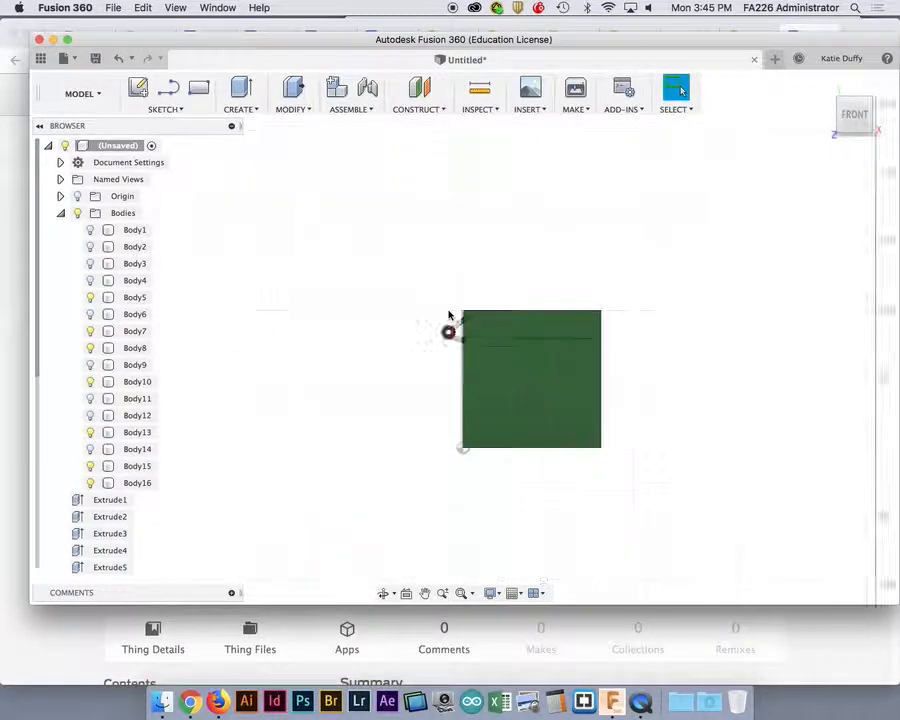
scroll(448, 315, up, 6)
scroll(448, 314, up, 2)
click(450, 362)
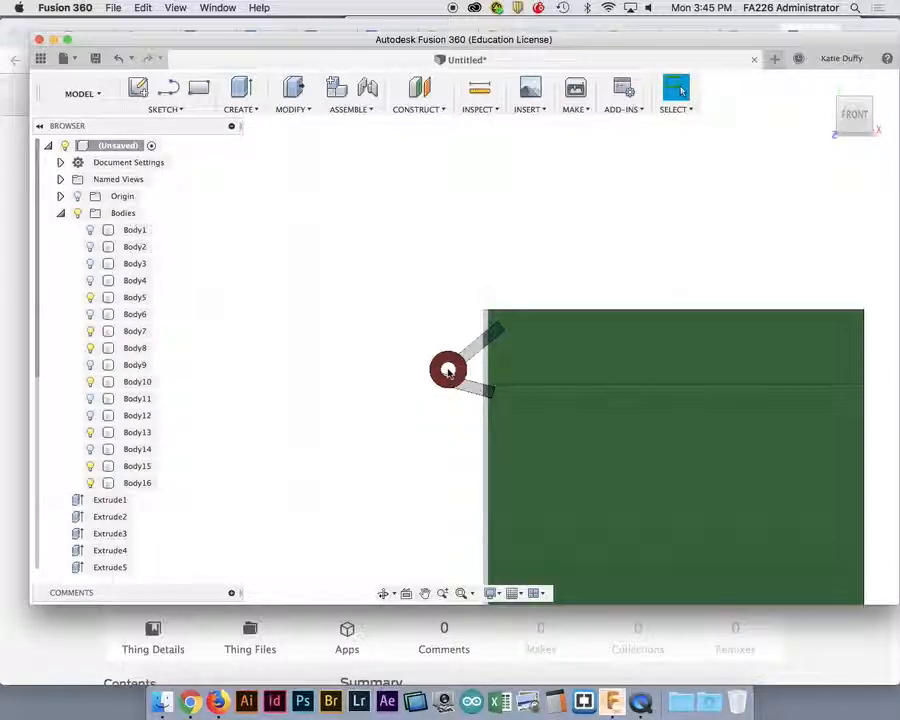
shift+middle_drag(448, 370, 510, 460)
scroll(553, 401, down, 5)
Rename the thin vertical rod (Body5) as stick and hide it.
click(507, 457)
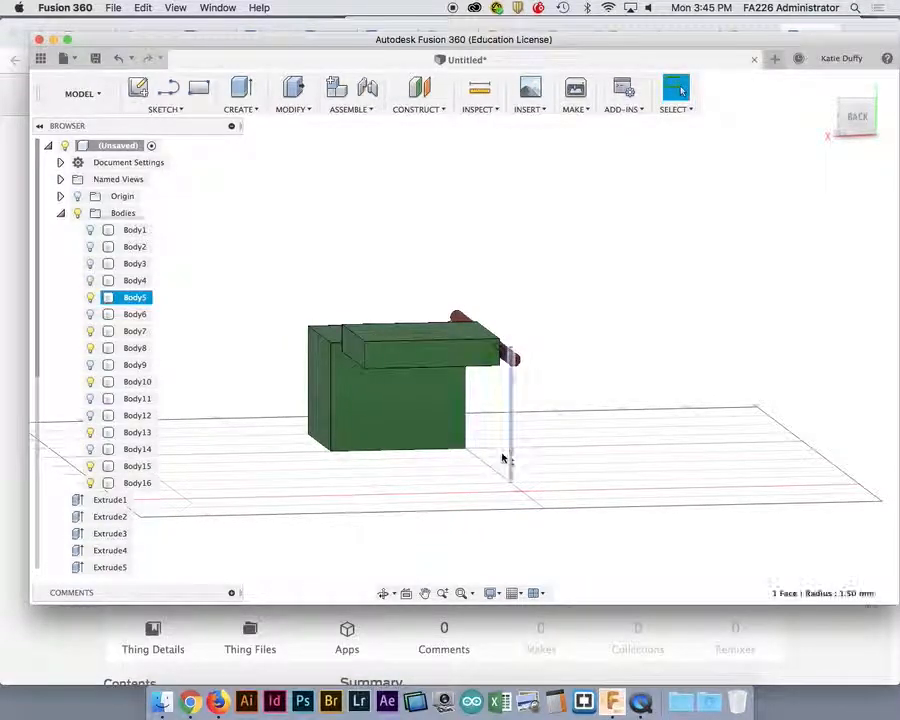
click(139, 299)
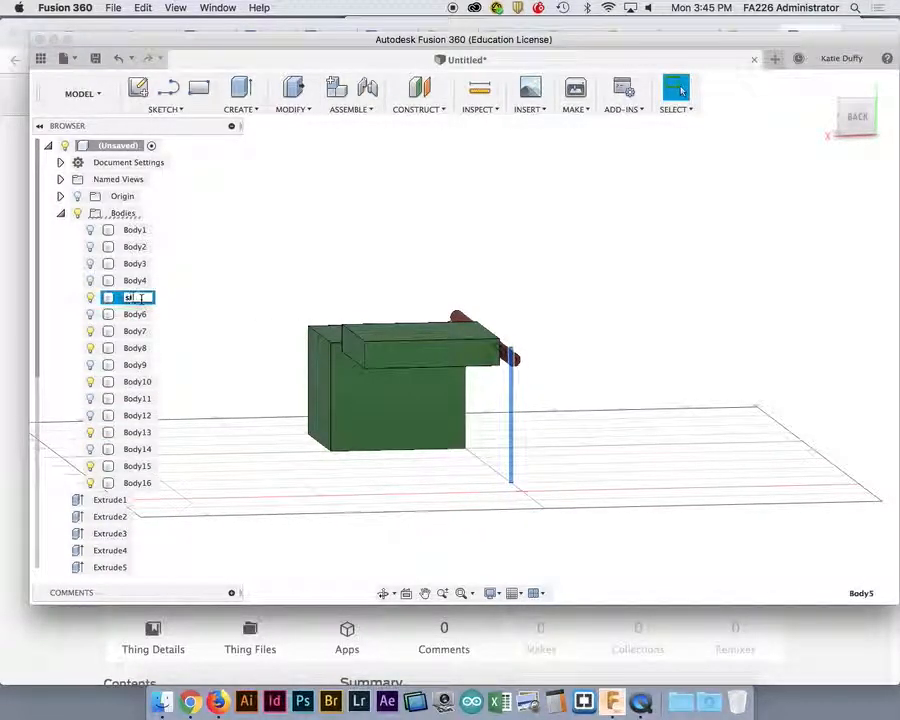
click(264, 282)
click(90, 297)
Try rotating the copied lid, upper hinge leaf and tube together about the tube's axis in the back view.
click(337, 372)
shift+middle_drag(443, 447, 424, 436)
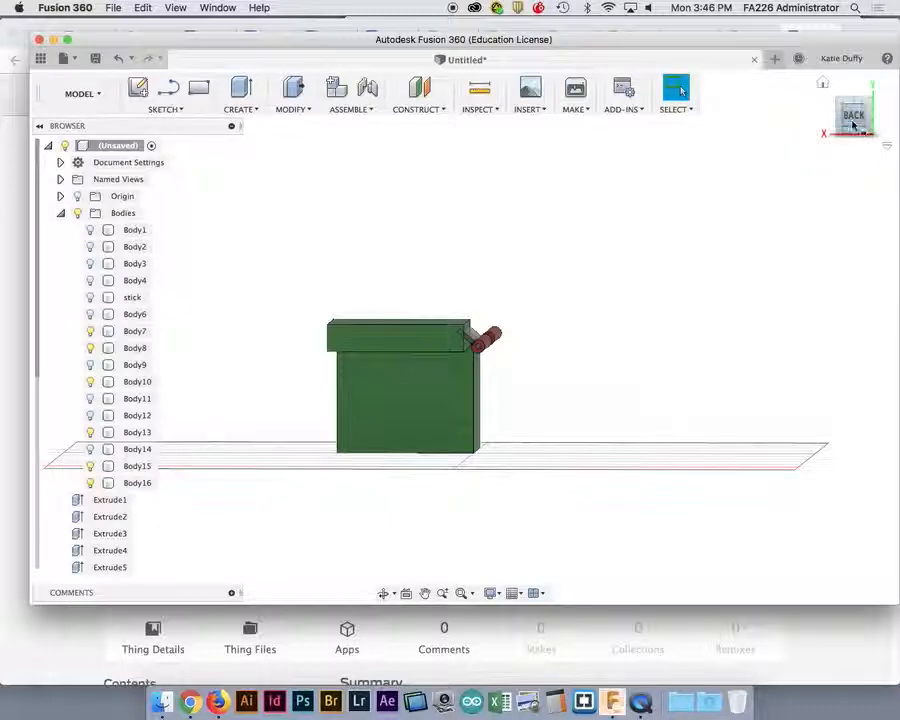
click(853, 125)
scroll(590, 320, up, 6)
middle_drag(447, 341, 677, 310)
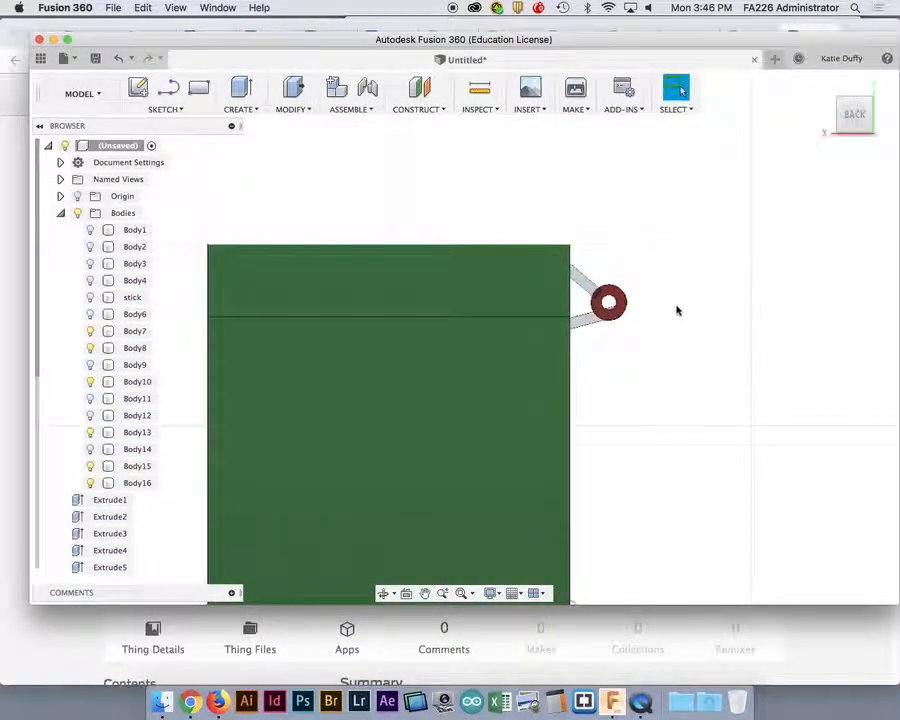
click(613, 294)
right_click(612, 300)
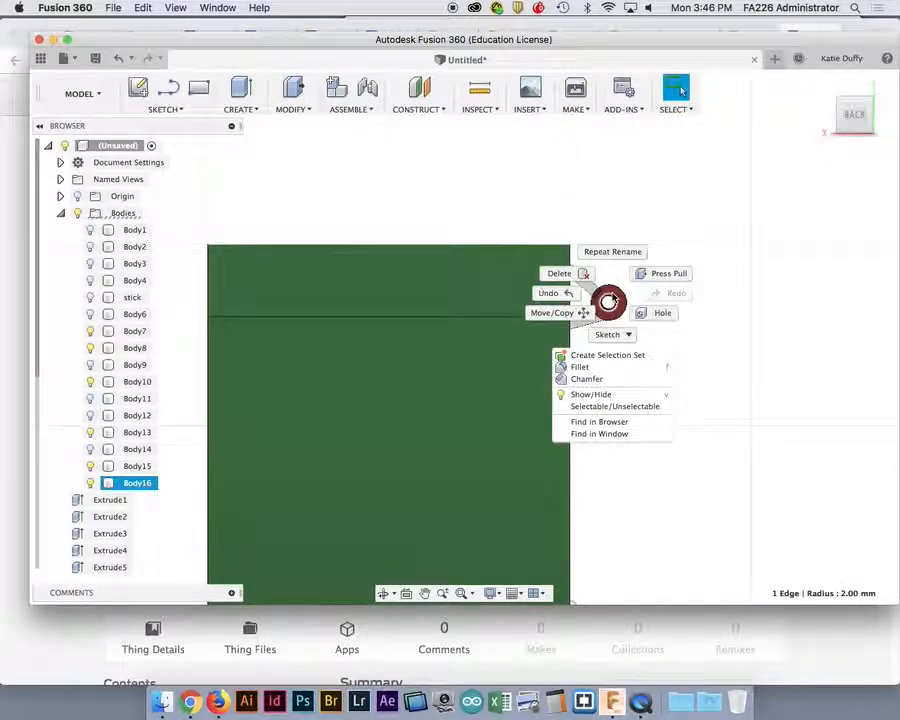
click(552, 312)
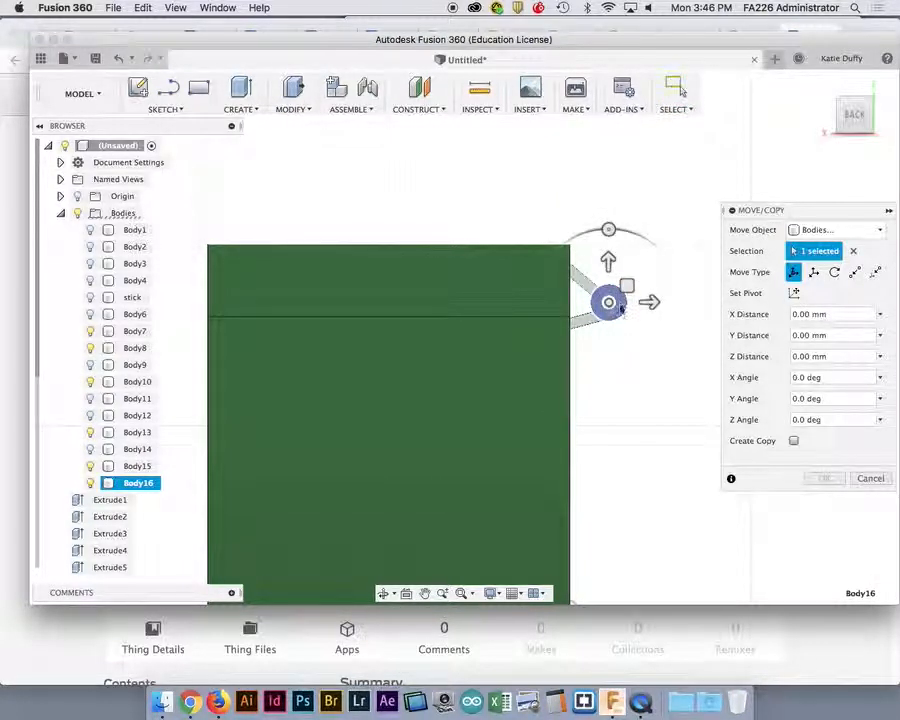
click(598, 292)
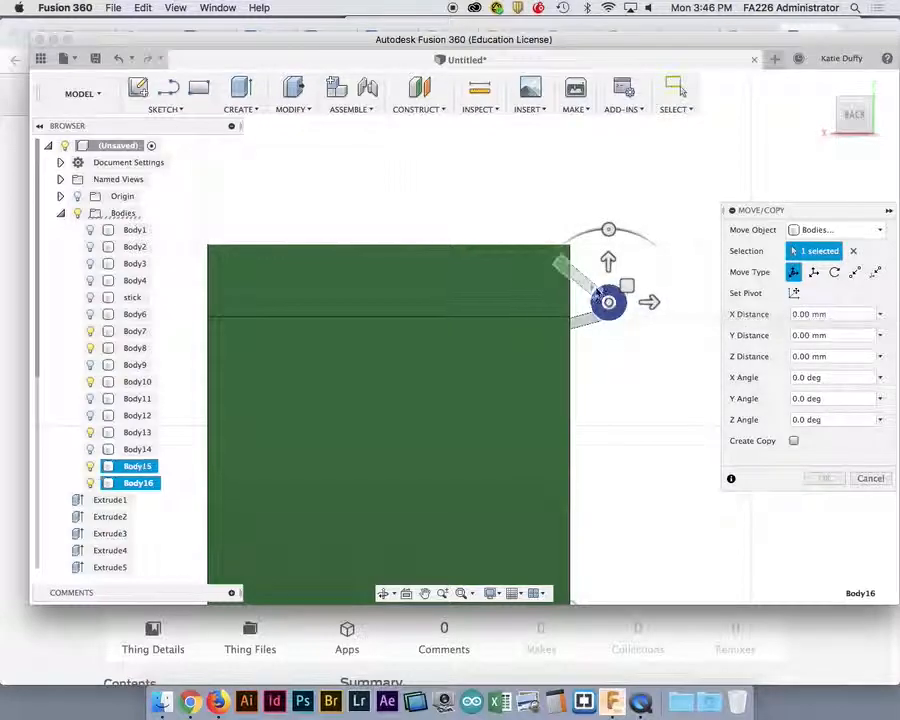
click(468, 294)
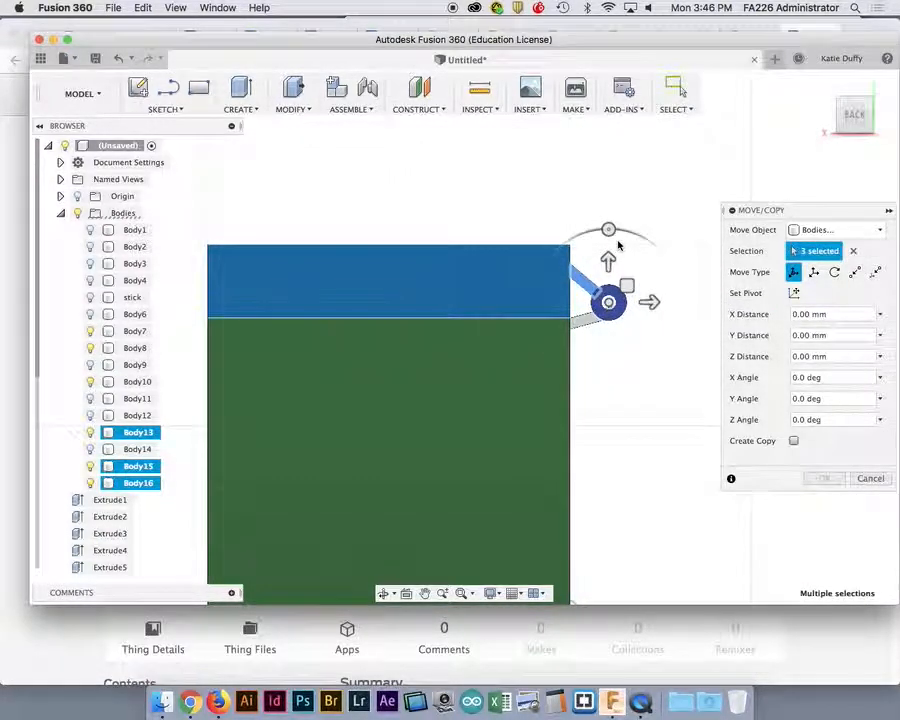
drag(610, 230, 607, 299)
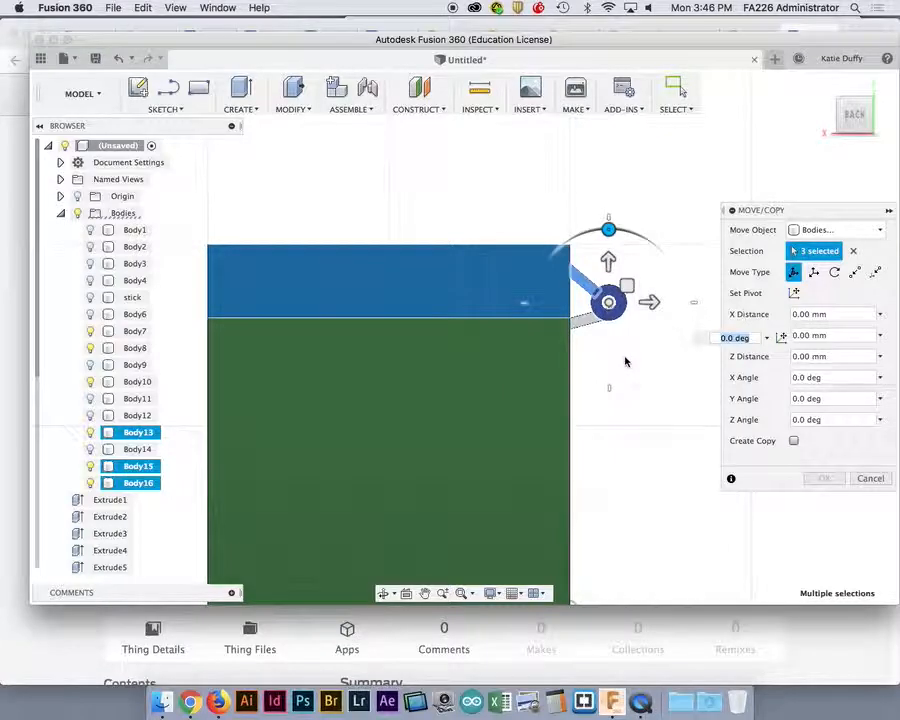
scroll(624, 360, down, 2)
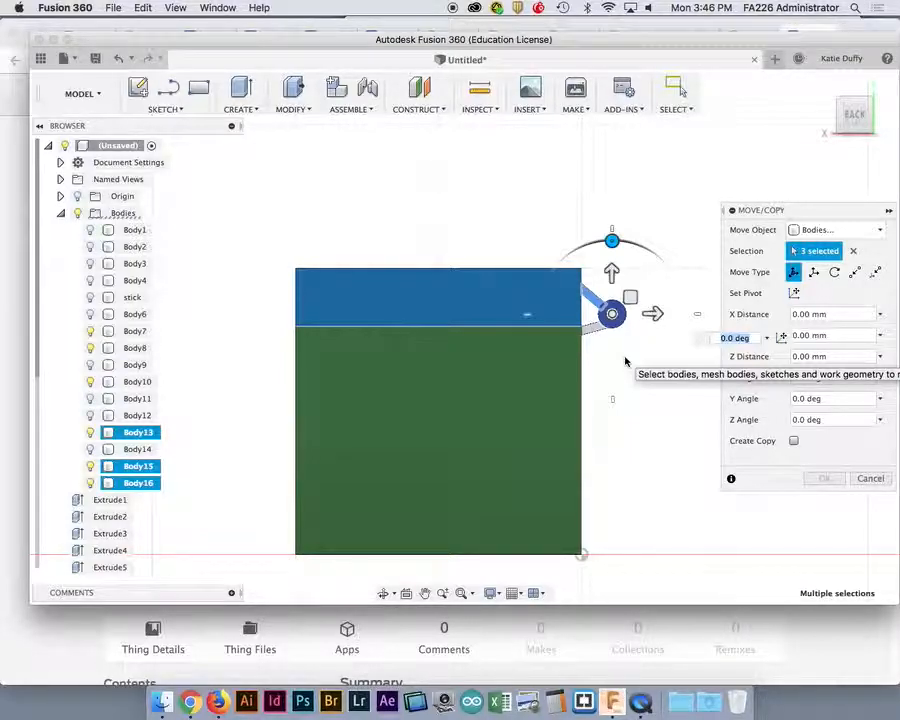
click(876, 478)
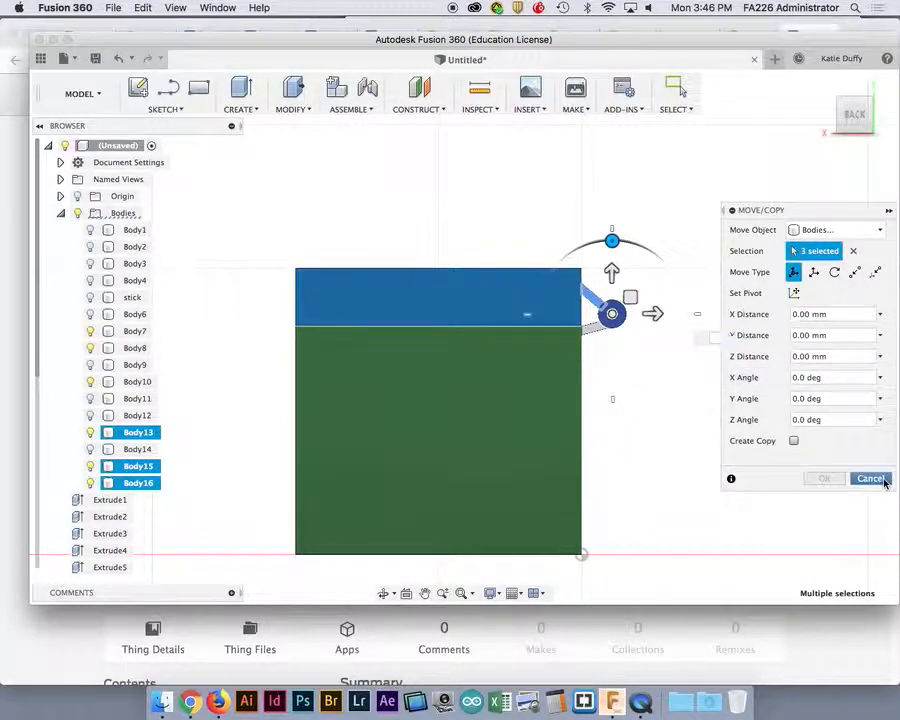
scroll(679, 455, down, 2)
shift+middle_drag(679, 455, 645, 455)
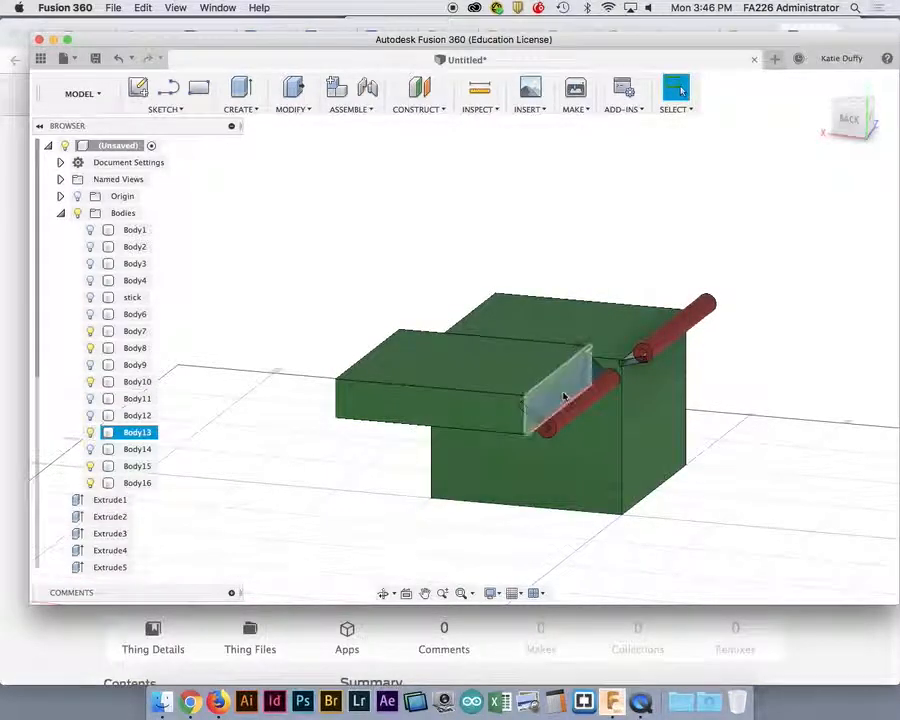
Move both hinge tubes and both leaves (Body7, Body8, Body15, Body16) together by -4 mm in X, towards the box.
click(562, 398)
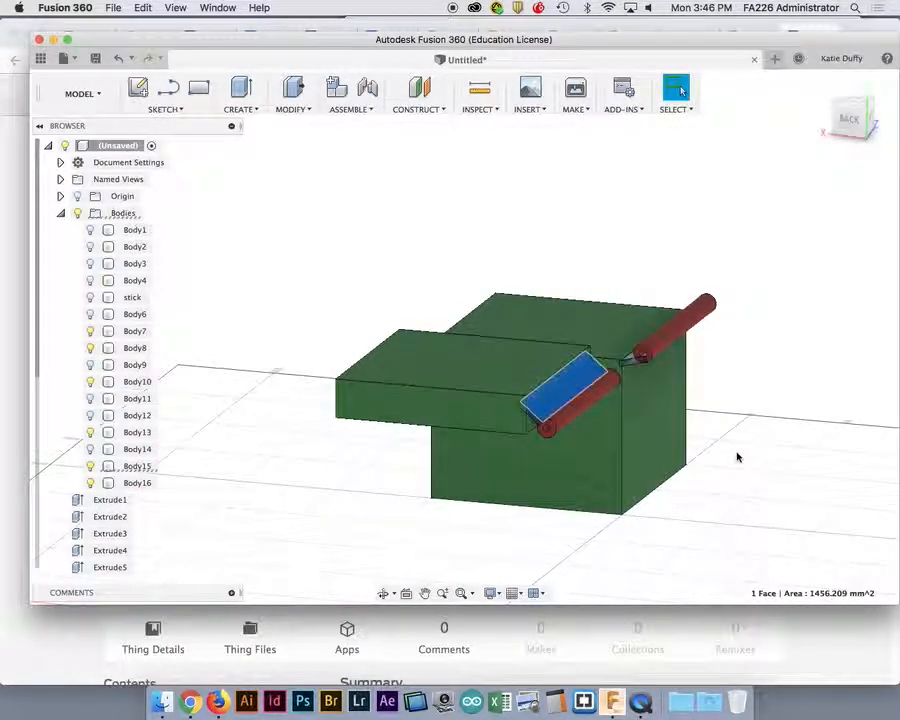
click(571, 420)
right_click(571, 420)
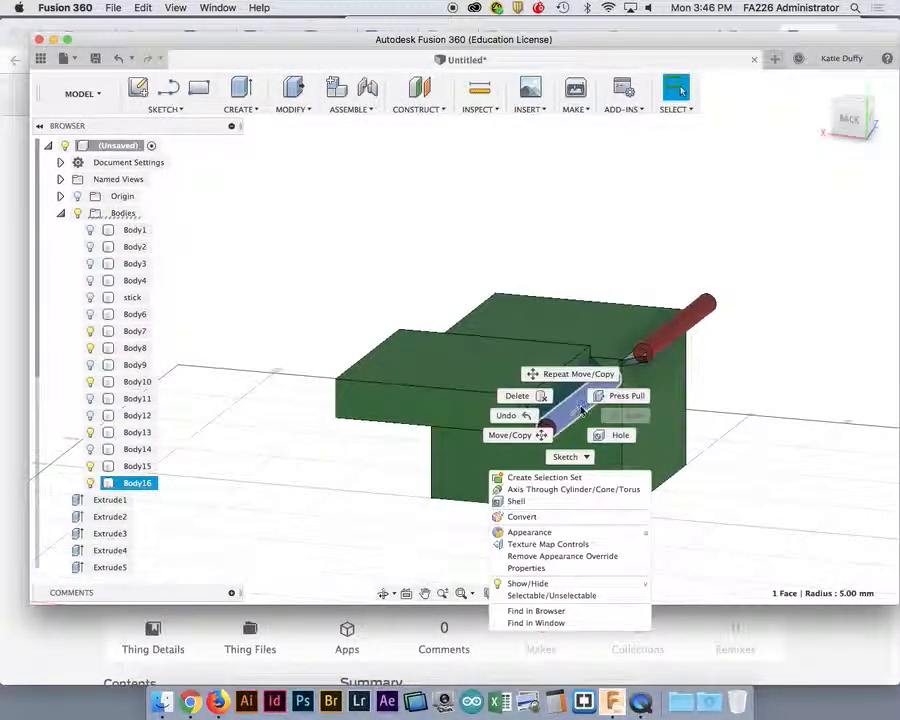
click(497, 441)
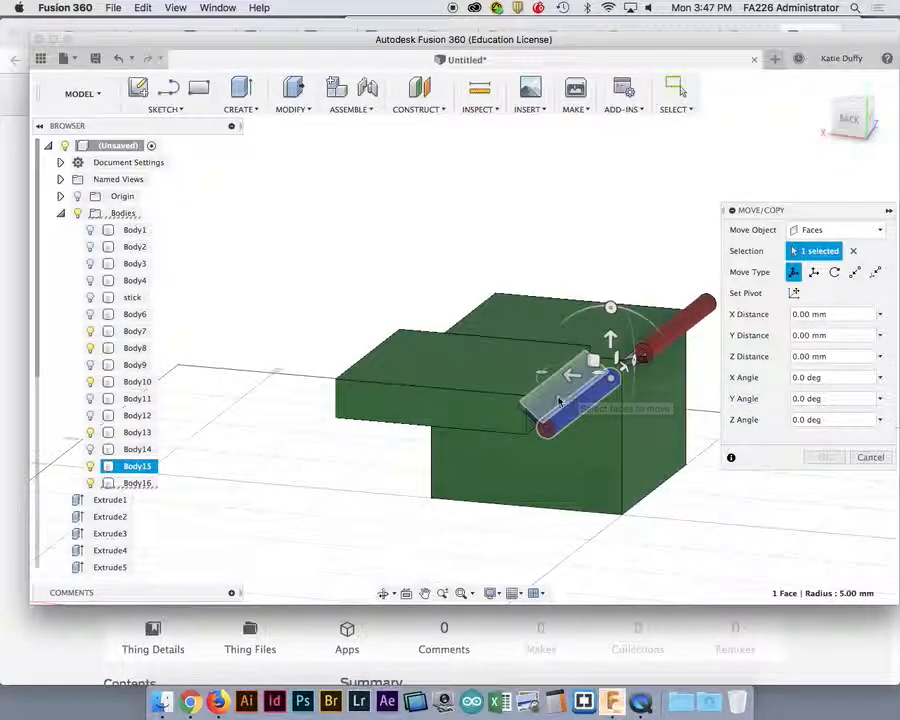
click(836, 230)
click(825, 263)
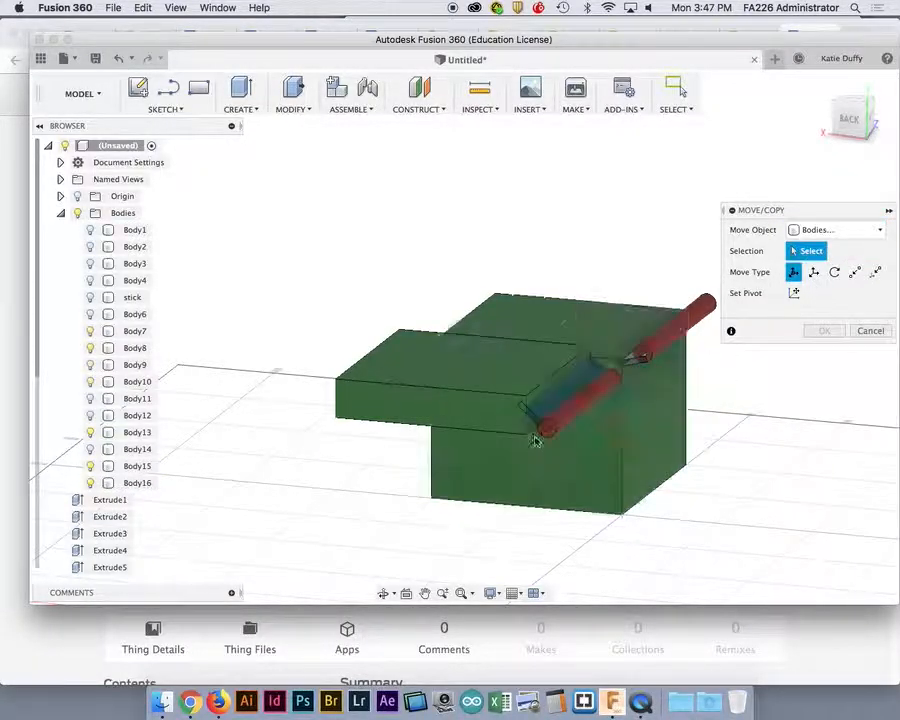
click(538, 424)
click(545, 410)
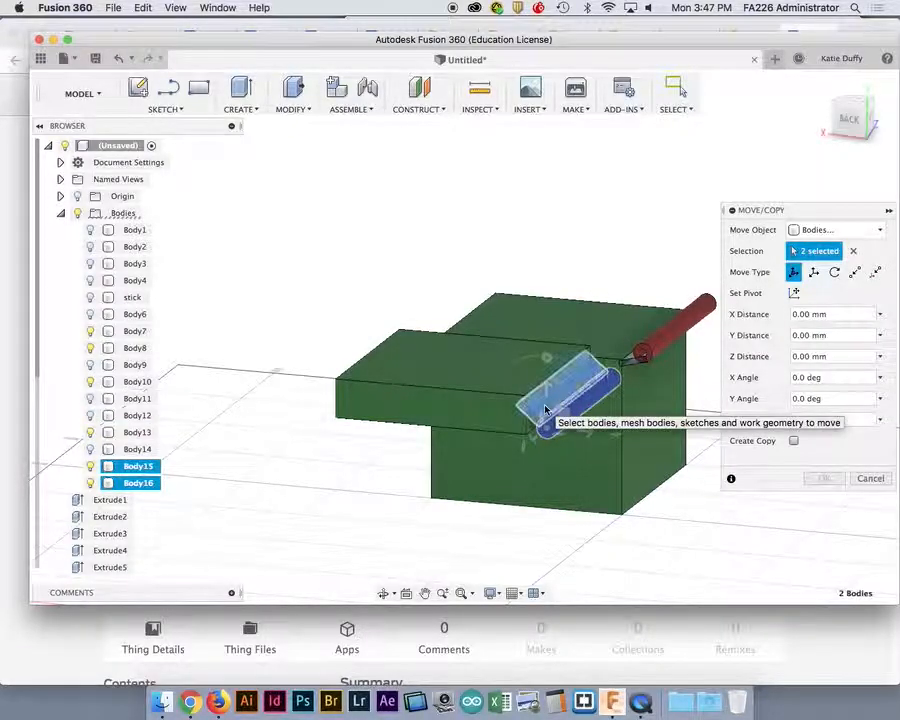
click(655, 311)
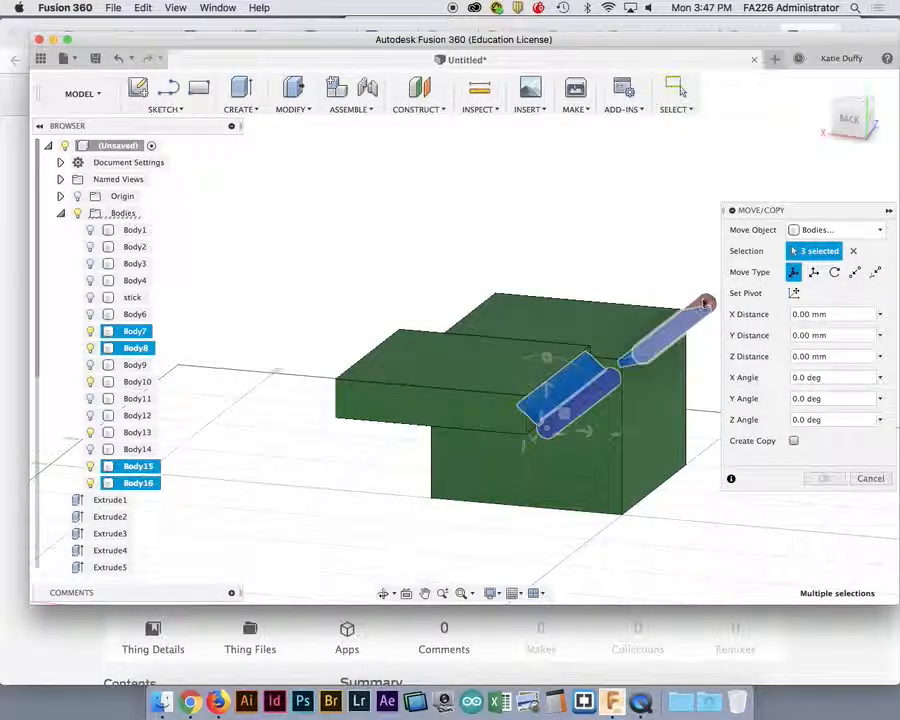
click(705, 304)
click(852, 117)
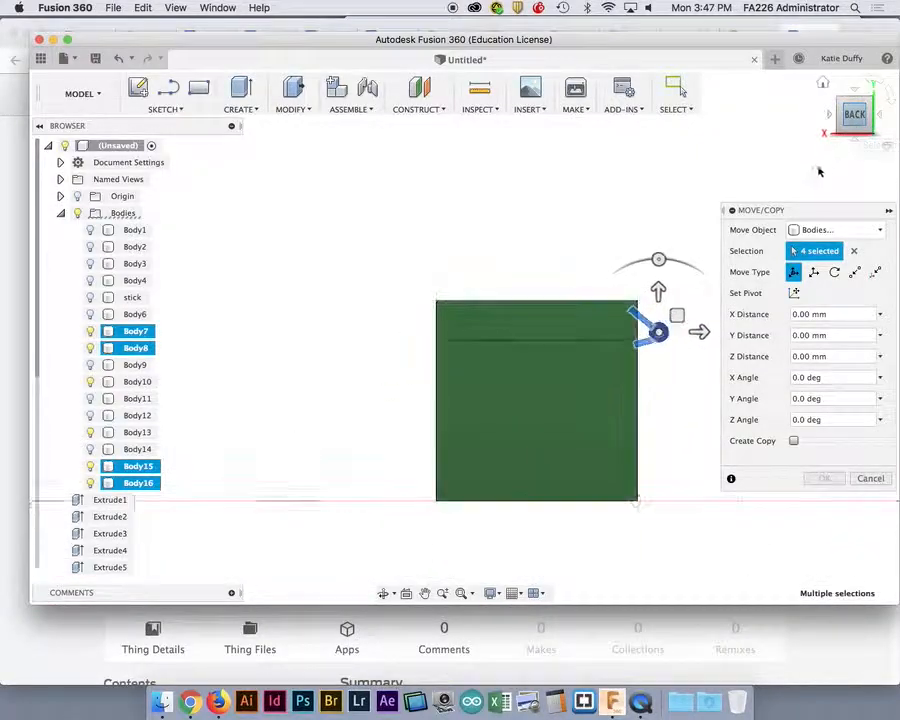
scroll(621, 297, down, 3)
scroll(621, 297, up, 5)
middle_drag(499, 202, 447, 210)
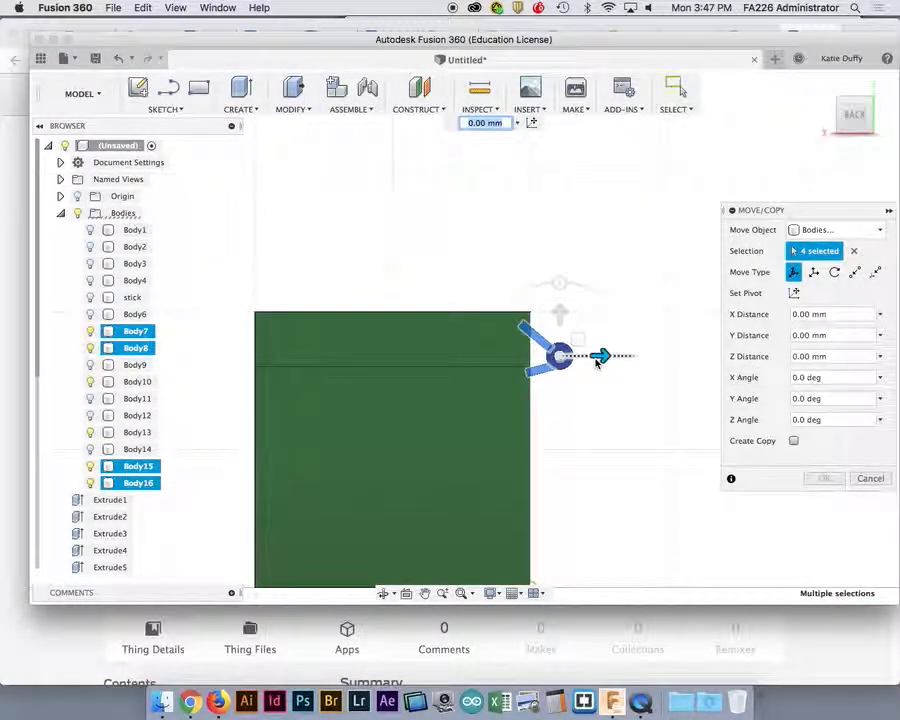
scroll(597, 363, up, 3)
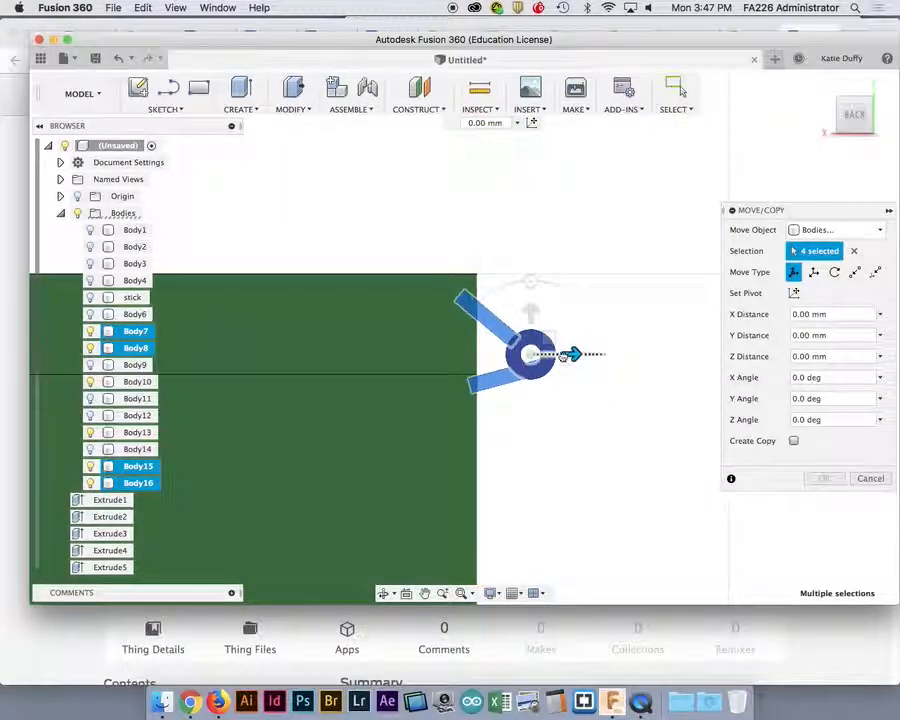
drag(557, 354, 522, 353)
scroll(530, 353, up, 3)
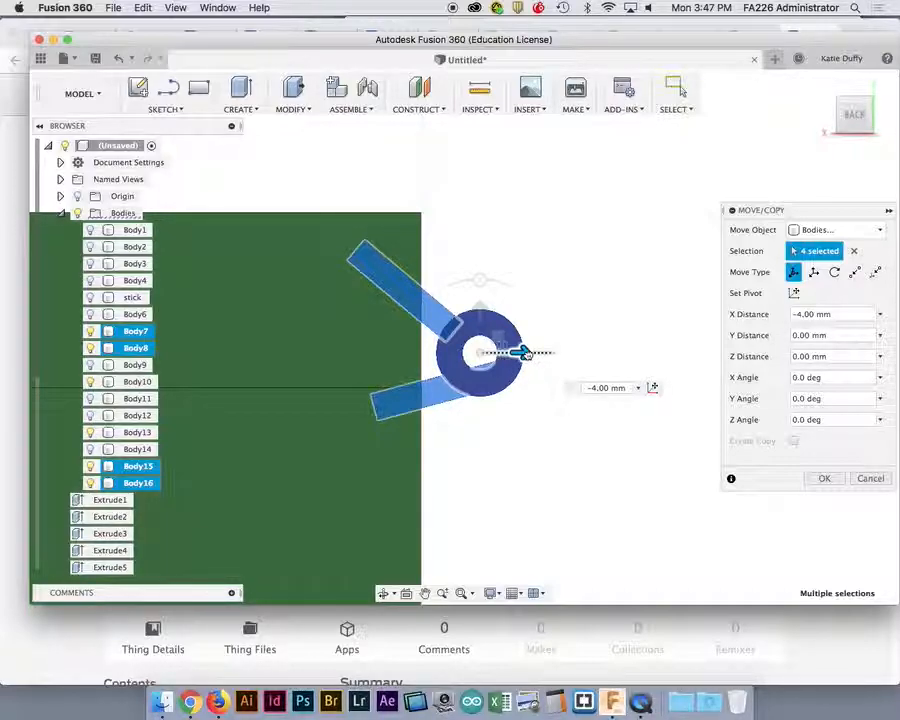
drag(522, 353, 522, 353)
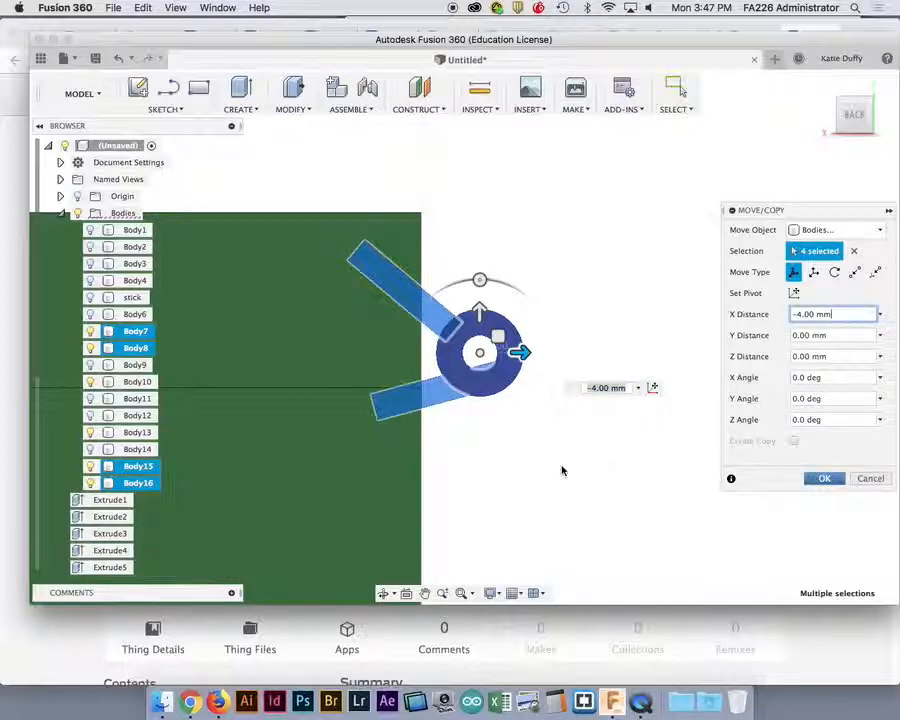
click(822, 478)
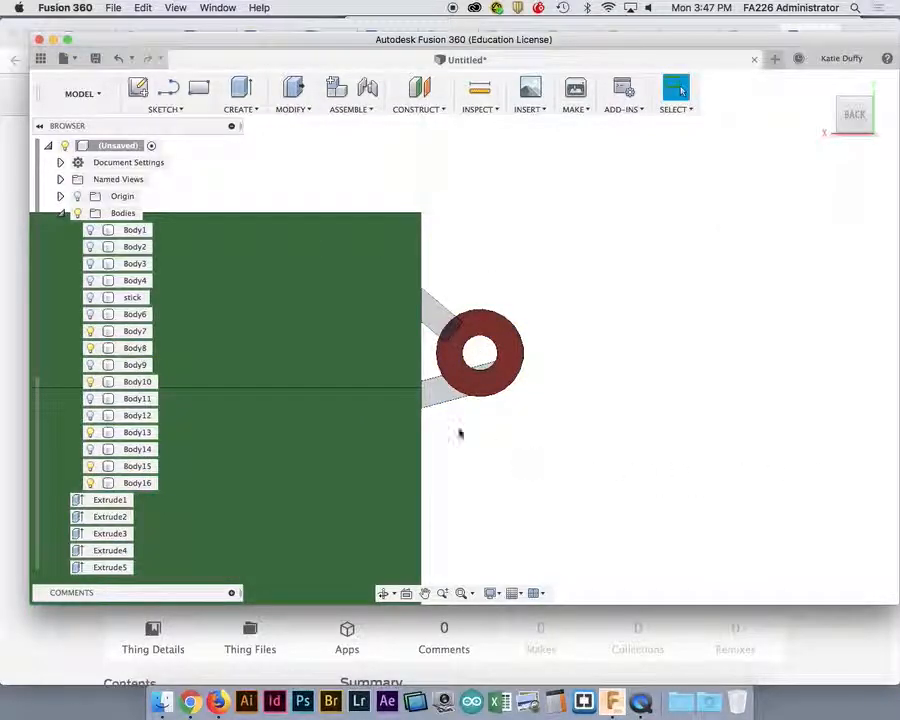
Move the lower hinge leaf (Body8) by -0.5 mm along its Y direction, away from the tube's hole.
click(435, 396)
right_click(435, 396)
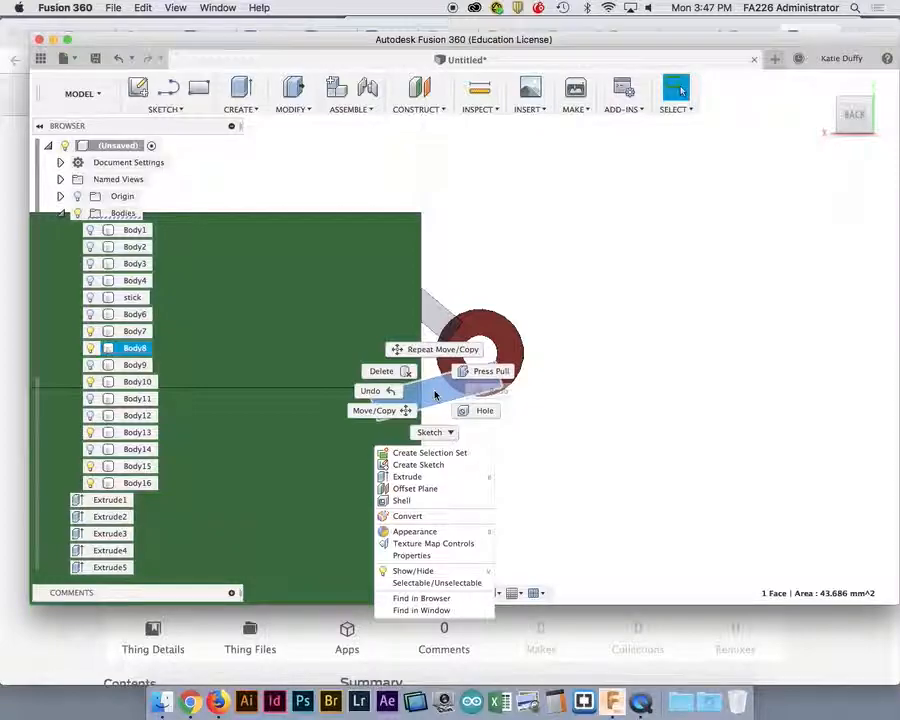
click(400, 410)
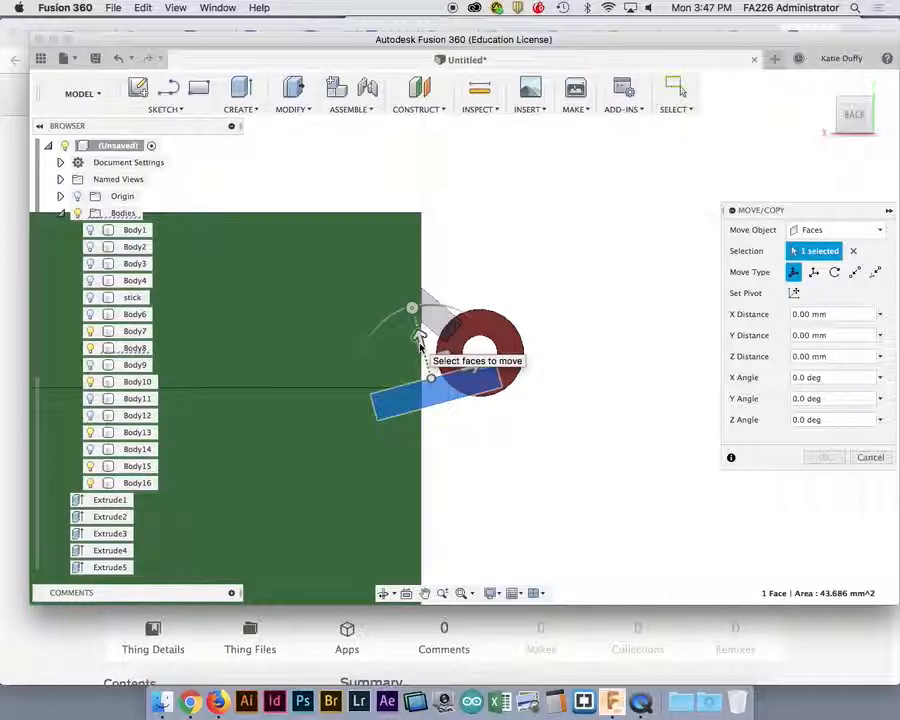
click(812, 231)
click(815, 261)
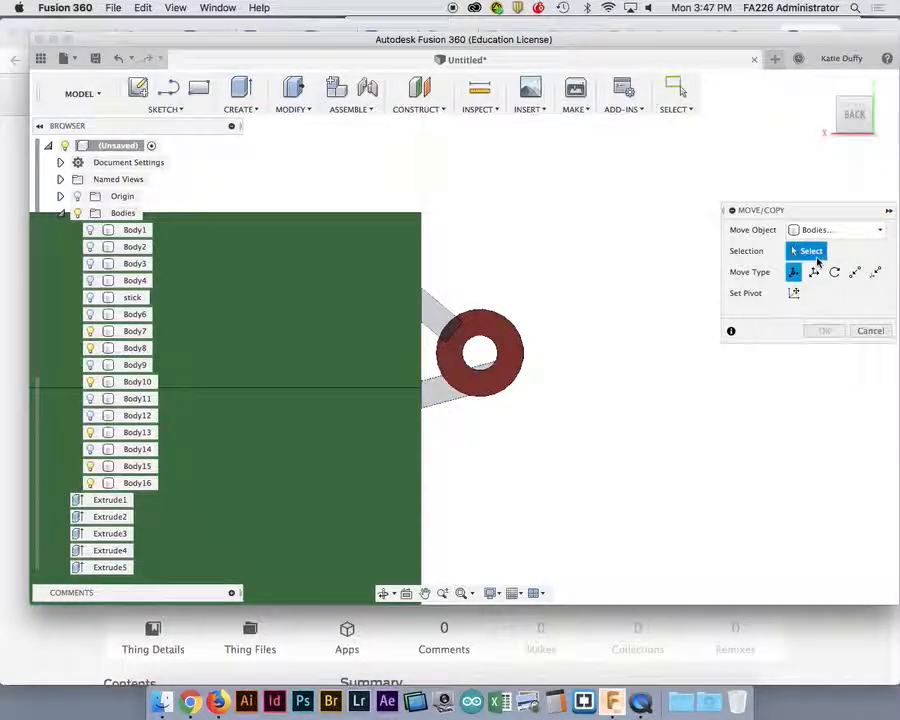
click(436, 395)
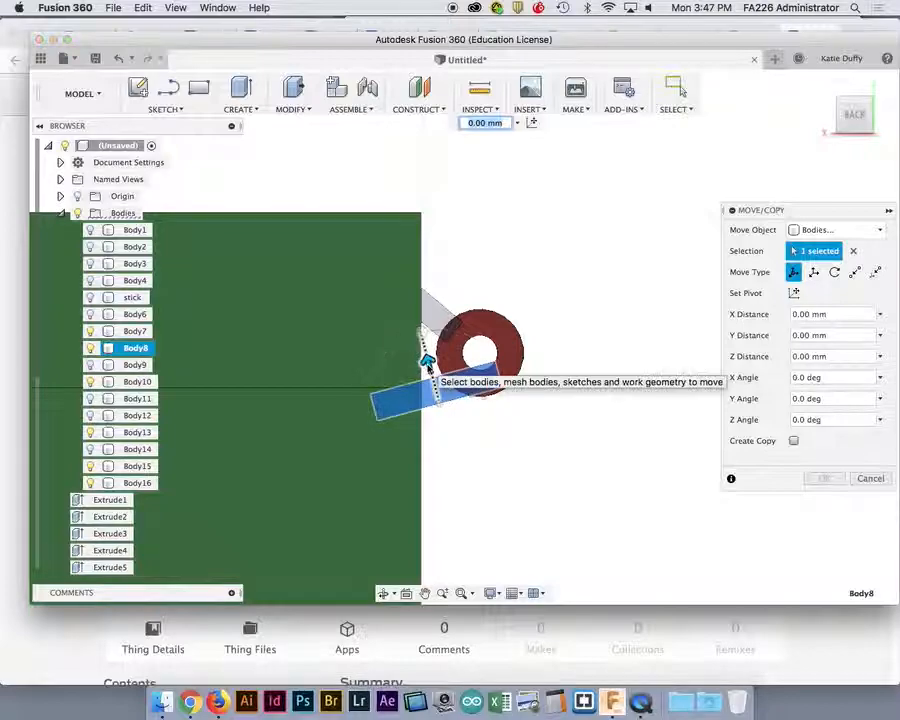
drag(428, 360, 430, 372)
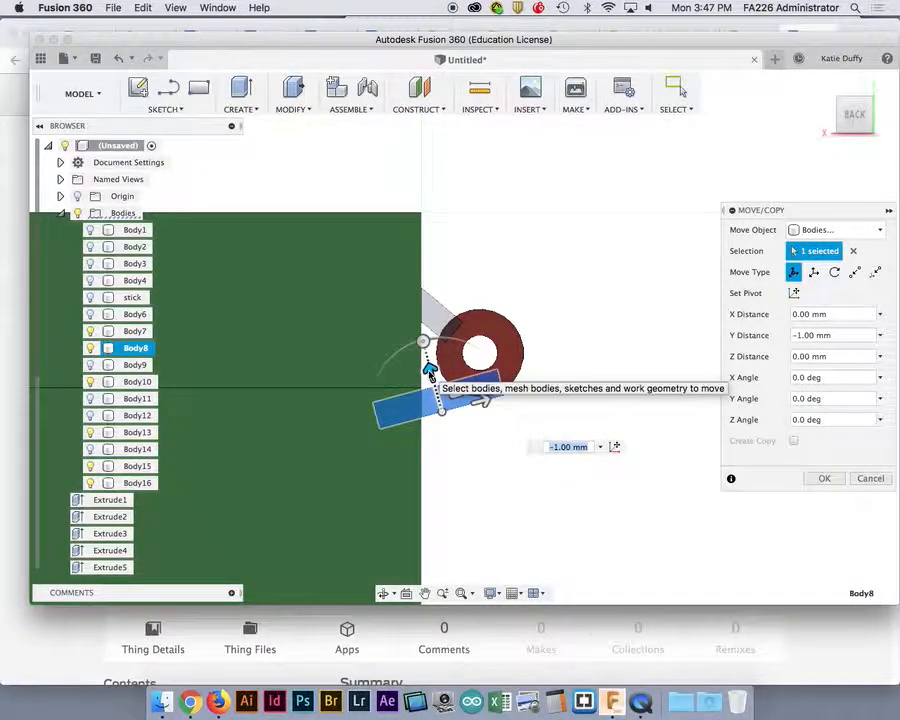
scroll(435, 380, up, 5)
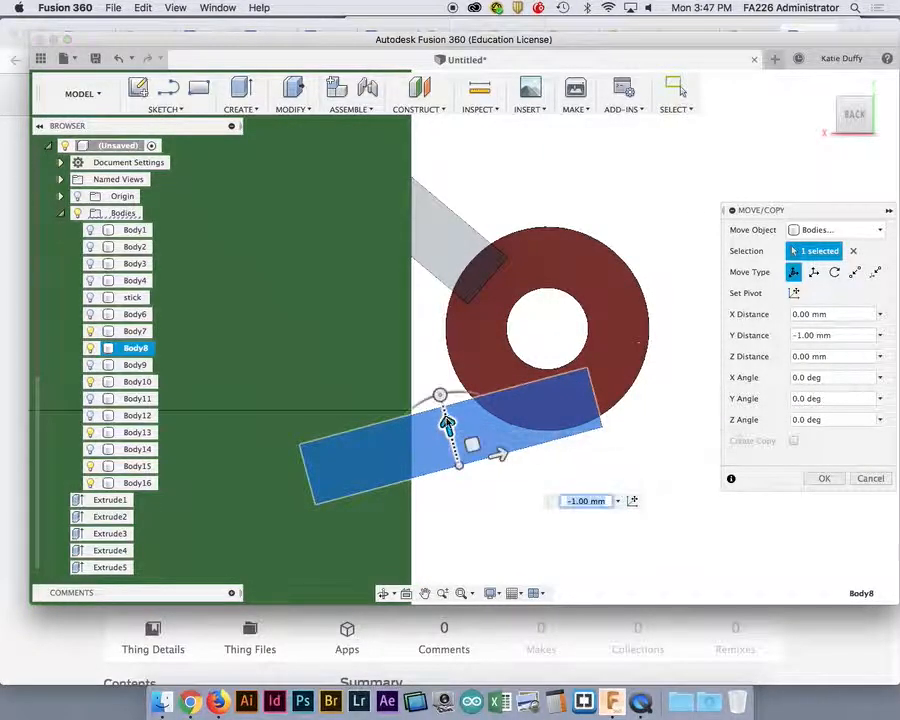
scroll(450, 435, up, 3)
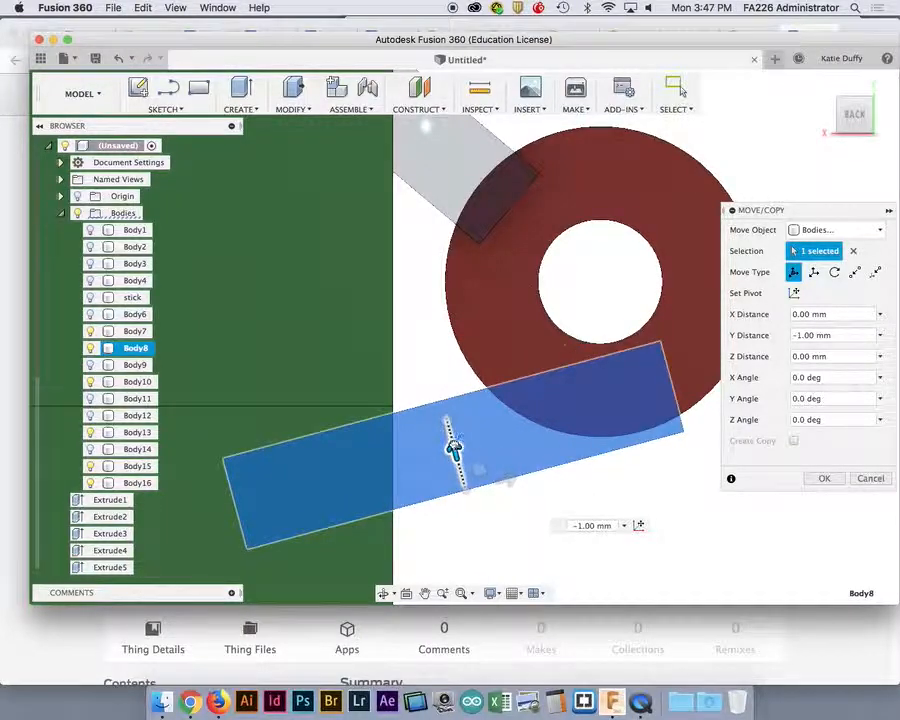
drag(453, 449, 450, 428)
scroll(452, 436, up, 2)
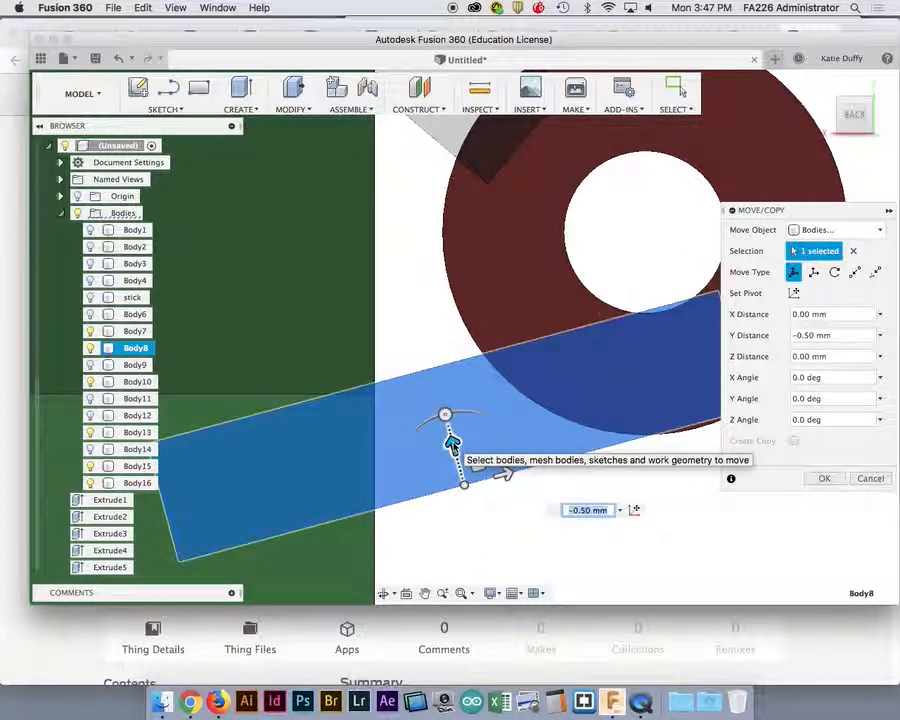
scroll(452, 443, down, 3)
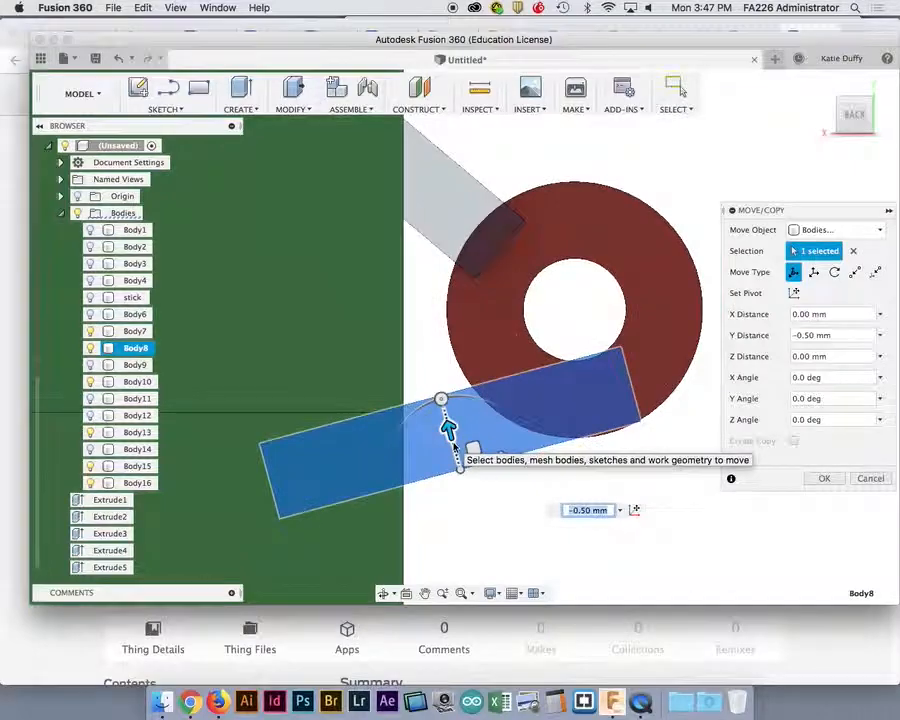
click(826, 479)
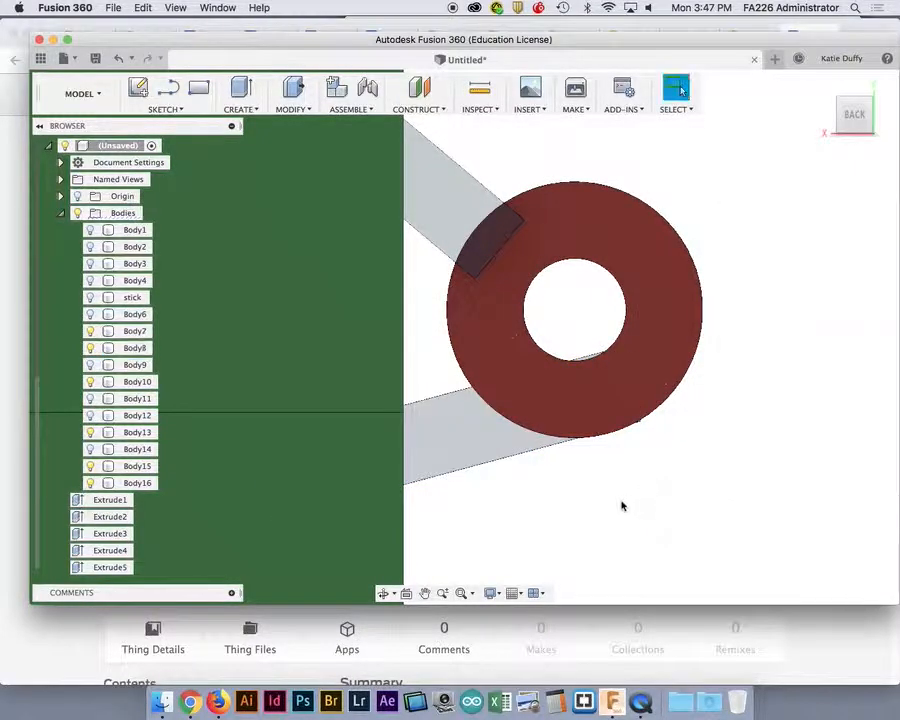
Try rotating the copied lid (Body13), upper leaf (Body15) and tube (Body16) together by -30 degrees about the tube's Z axis.
scroll(622, 502, up, 5)
shift+middle_drag(618, 500, 635, 498)
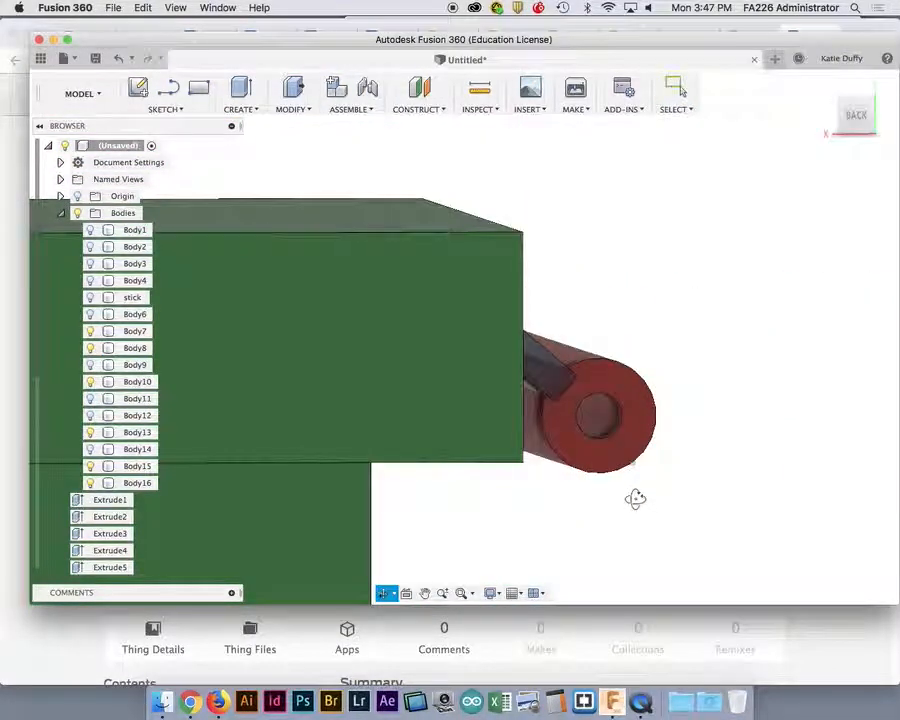
shift+middle_drag(807, 189, 652, 420)
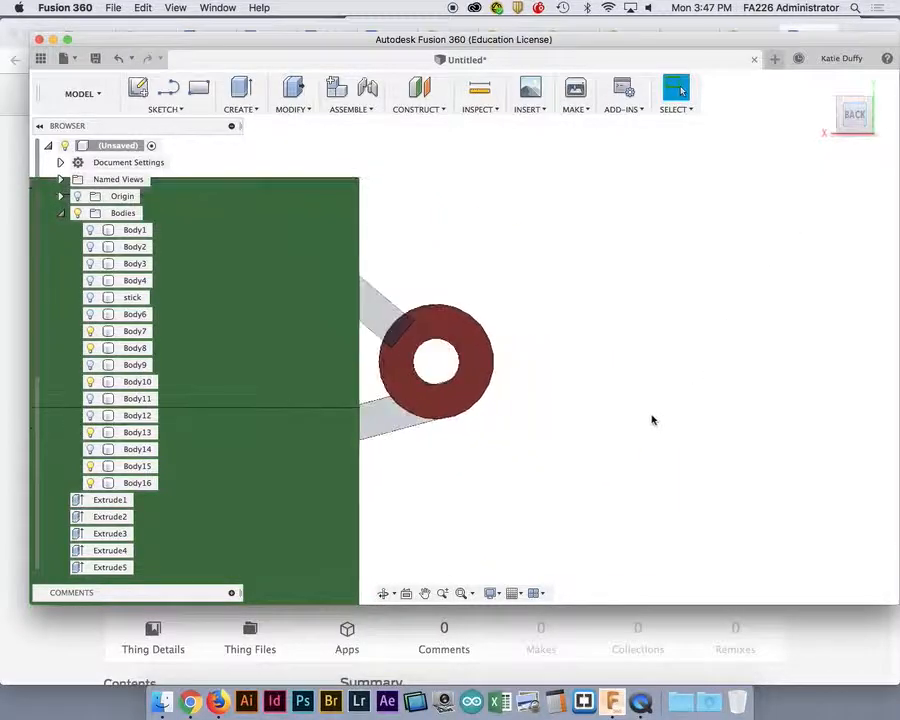
scroll(533, 369, down, 5)
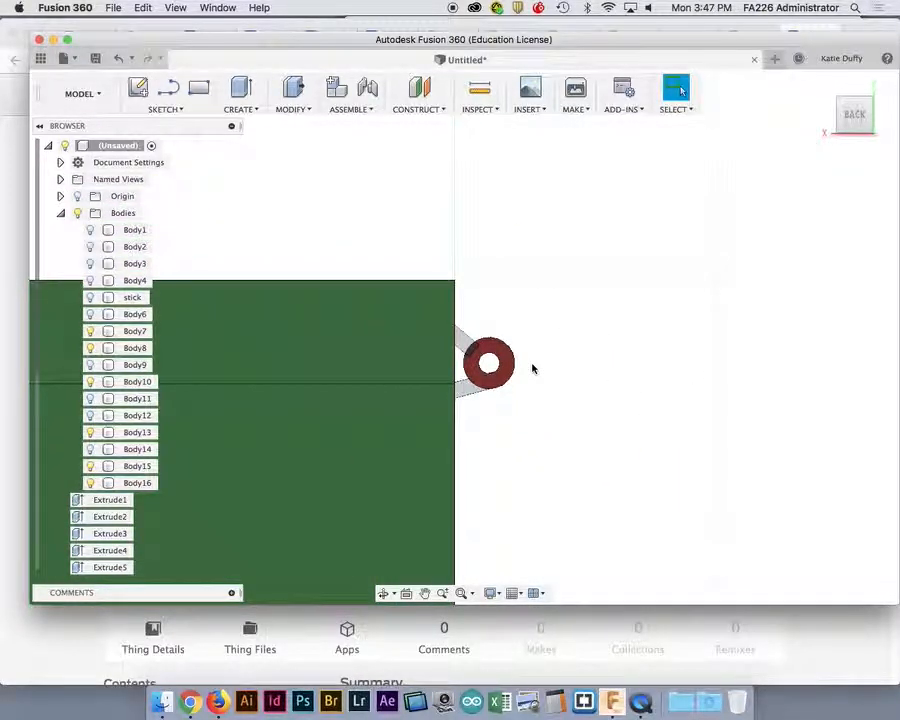
click(368, 333)
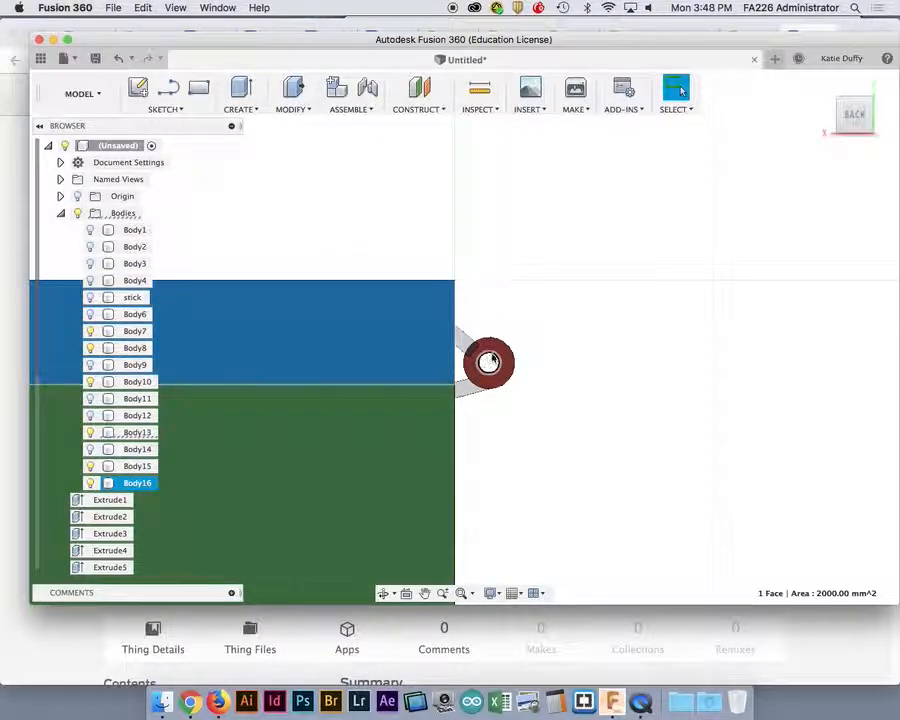
right_click(490, 361)
click(485, 368)
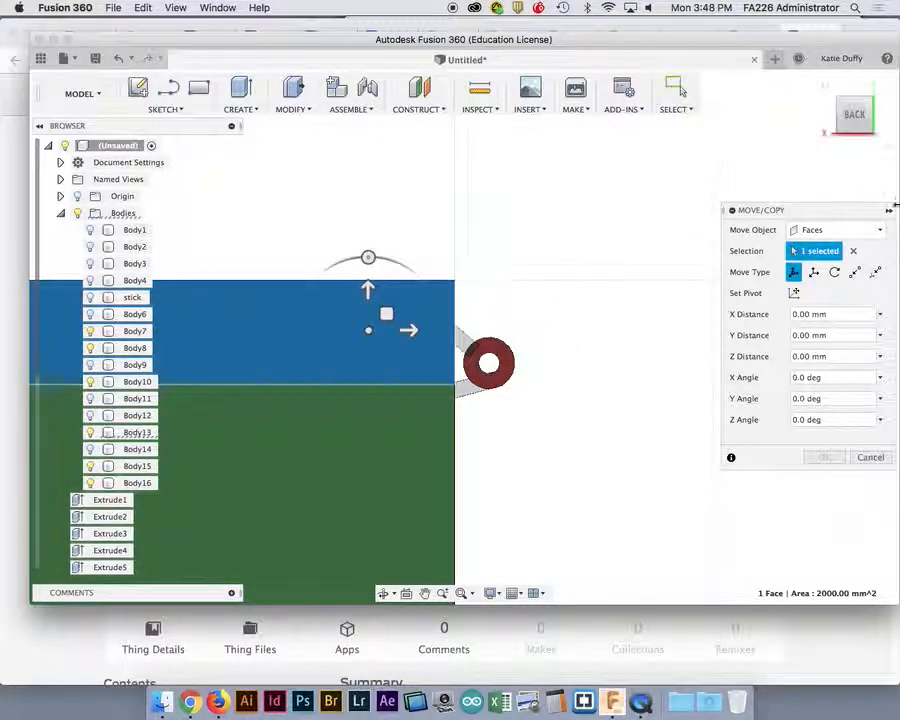
click(868, 231)
click(840, 263)
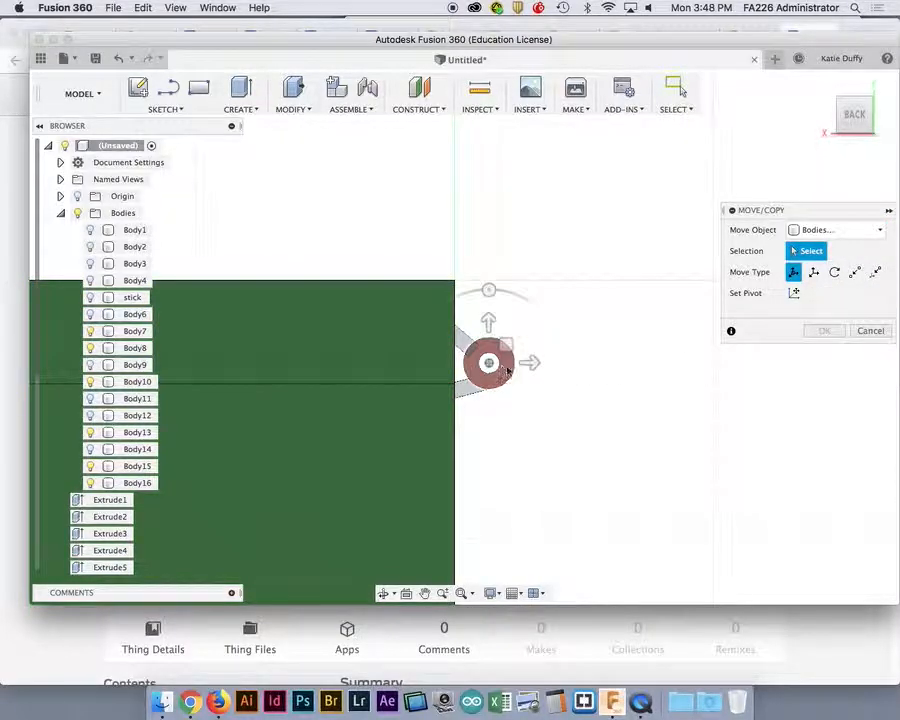
click(815, 230)
click(812, 231)
click(472, 373)
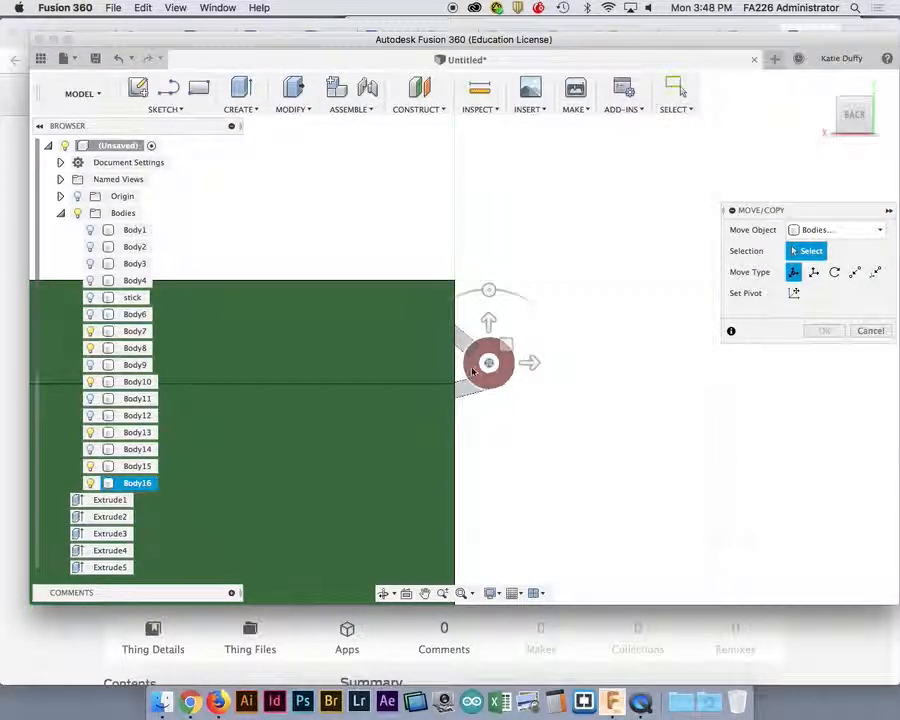
click(486, 369)
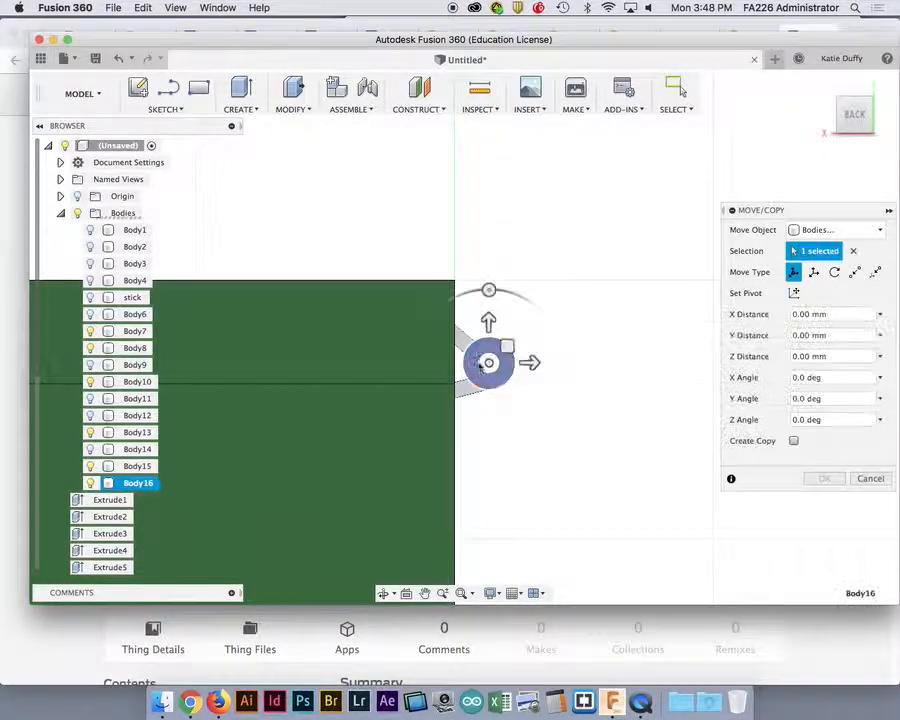
click(430, 346)
click(408, 345)
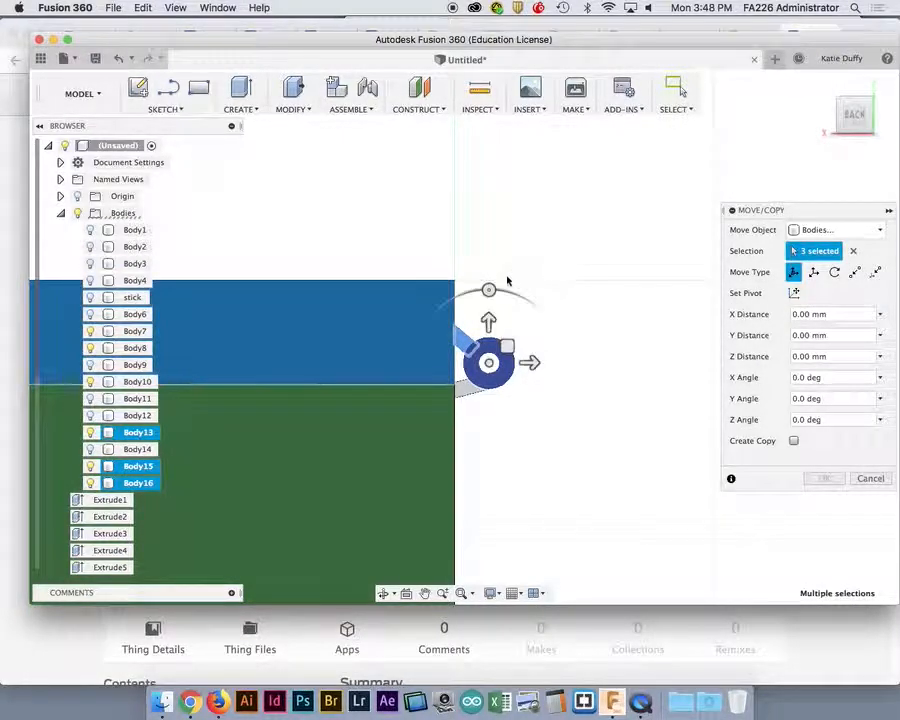
drag(489, 290, 497, 355)
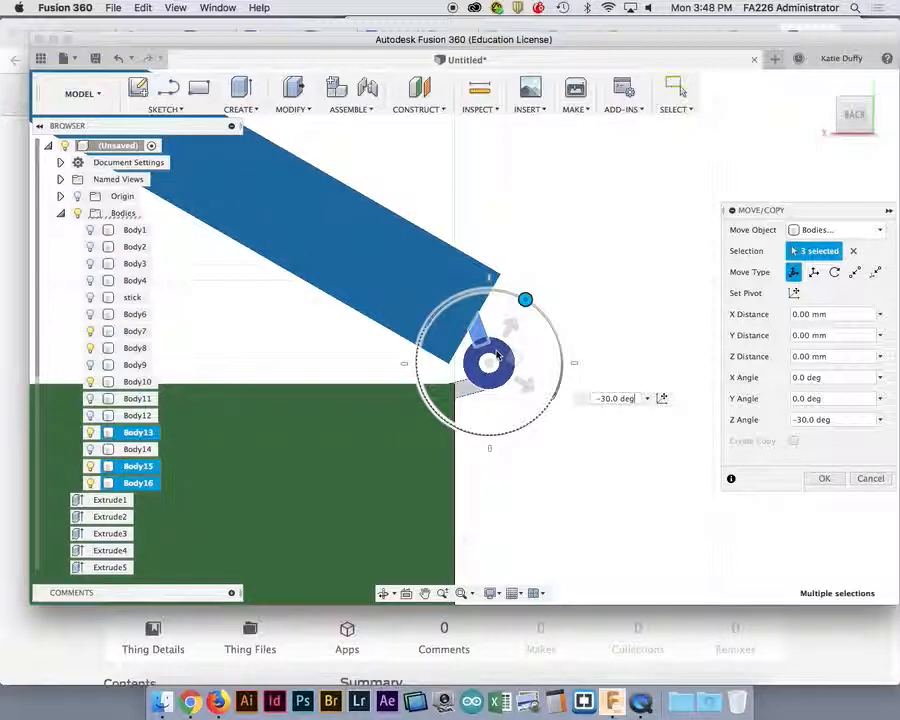
drag(497, 354, 497, 354)
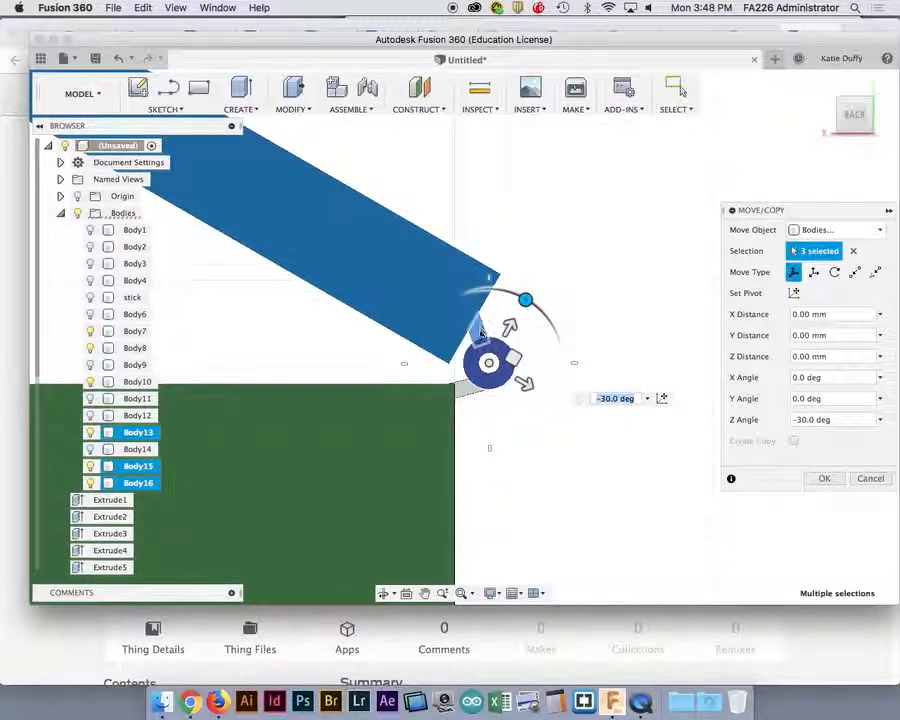
click(862, 480)
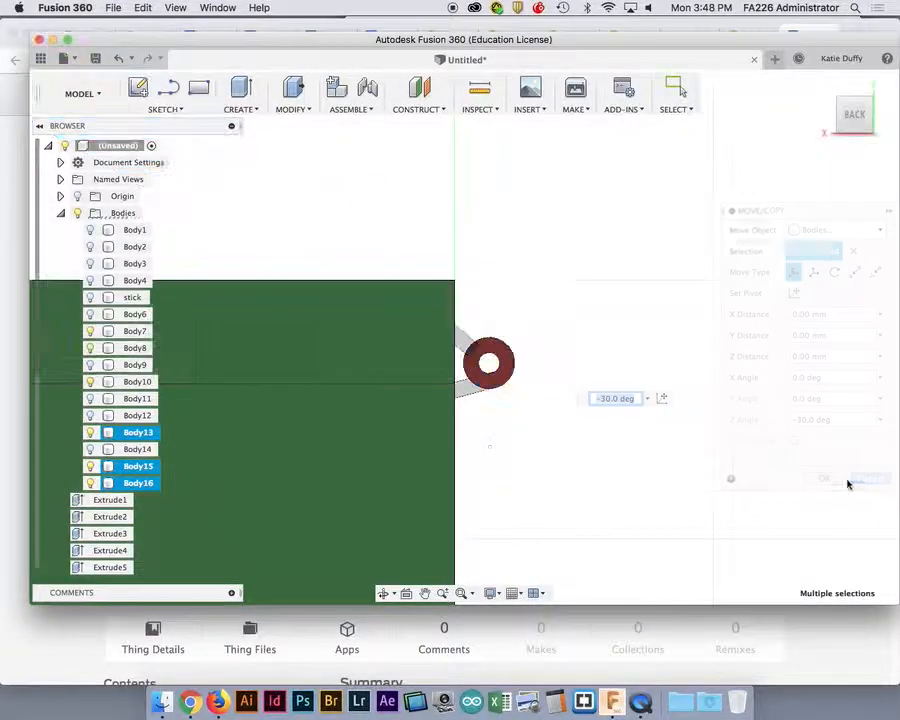
shift+middle_drag(492, 319, 492, 345)
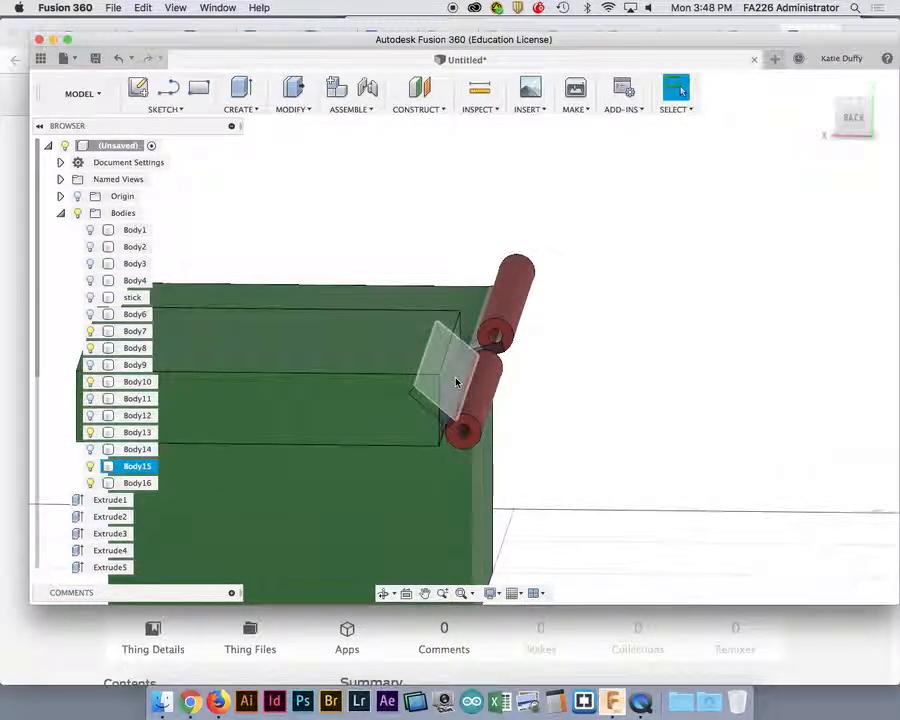
Thicken the lid's hinge leaf (Body15) by offsetting its upper face 2 mm with Press Pull.
right_click(456, 377)
click(488, 362)
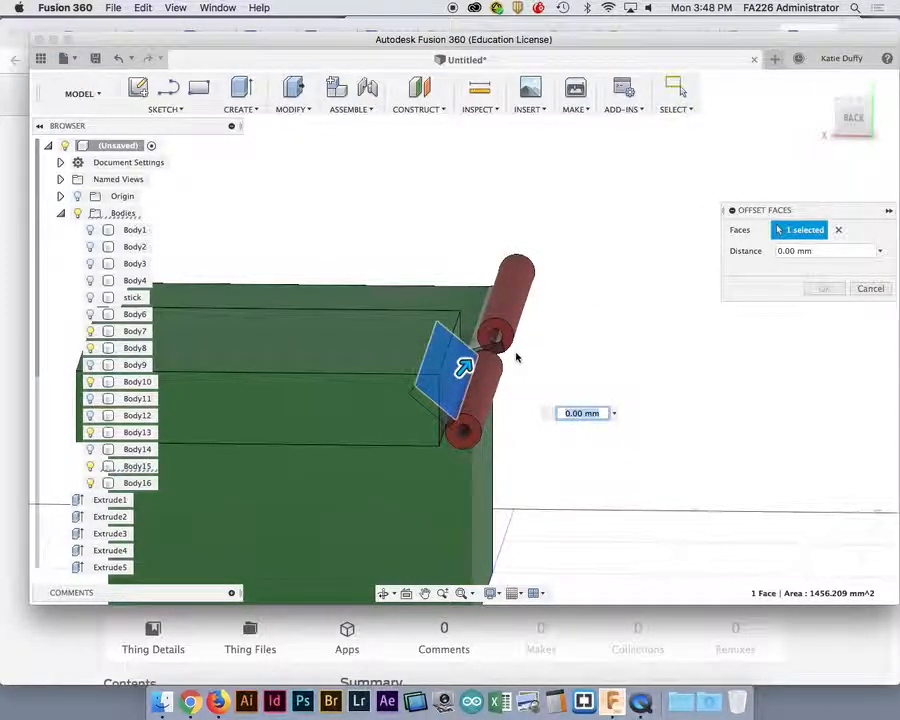
scroll(517, 357, up, 2)
shift+middle_drag(502, 365, 509, 338)
drag(521, 295, 533, 280)
scroll(527, 290, up, 5)
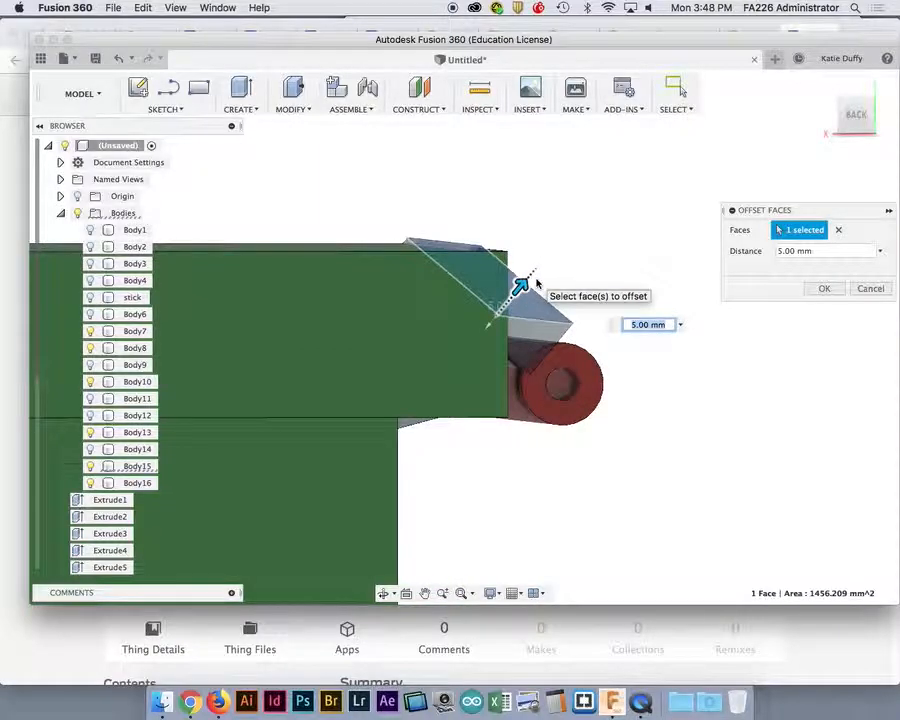
drag(502, 300, 476, 340)
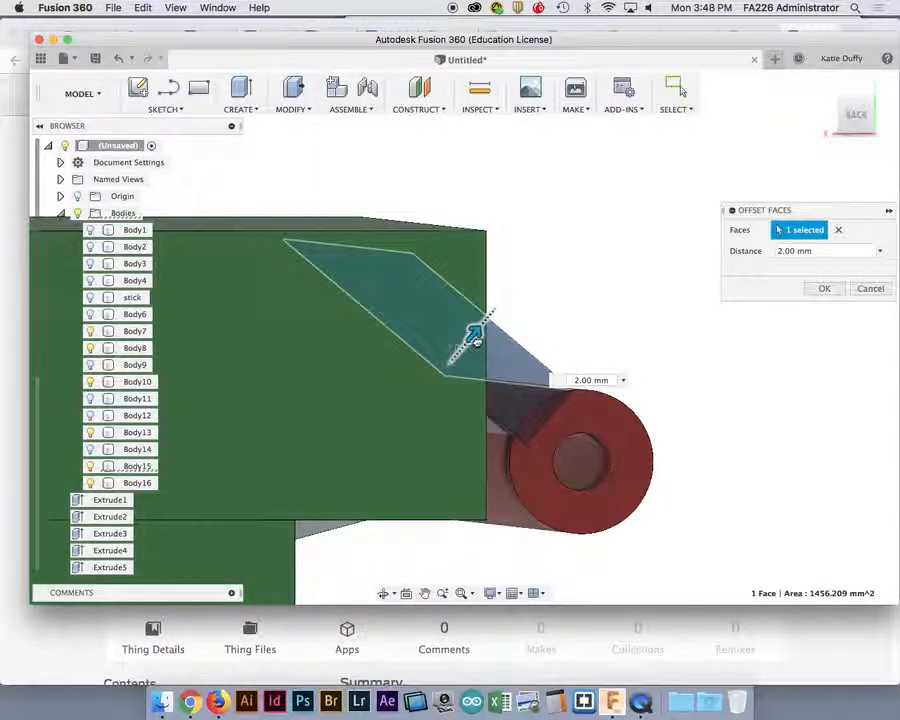
shift+middle_drag(606, 272, 600, 272)
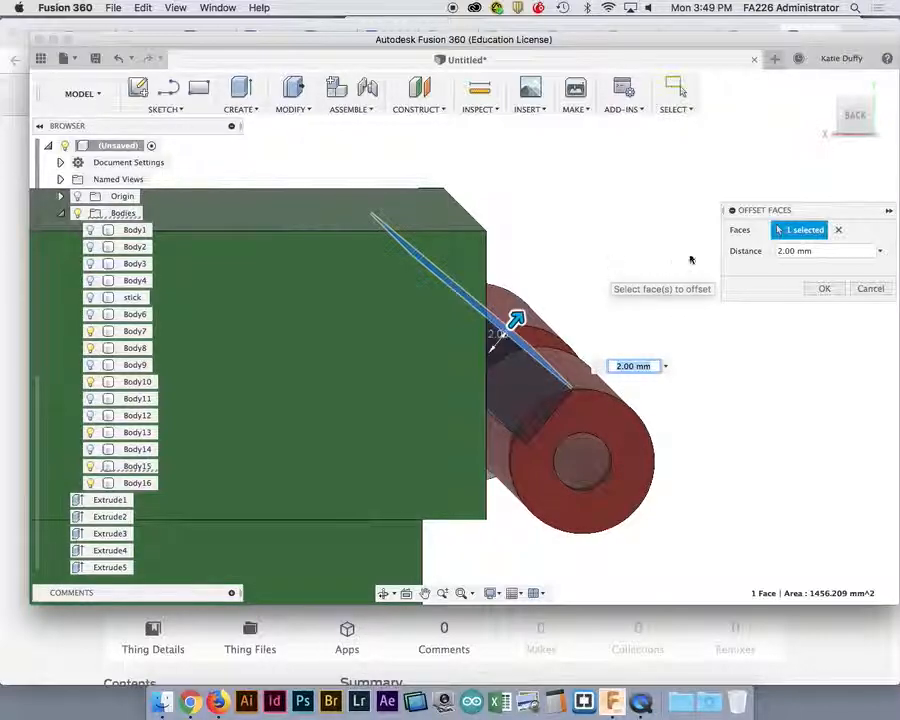
click(824, 288)
Examine how the thickened hinge leaf meets the lid and tube, then inspect both box halves from several sides.
scroll(515, 330, down, 3)
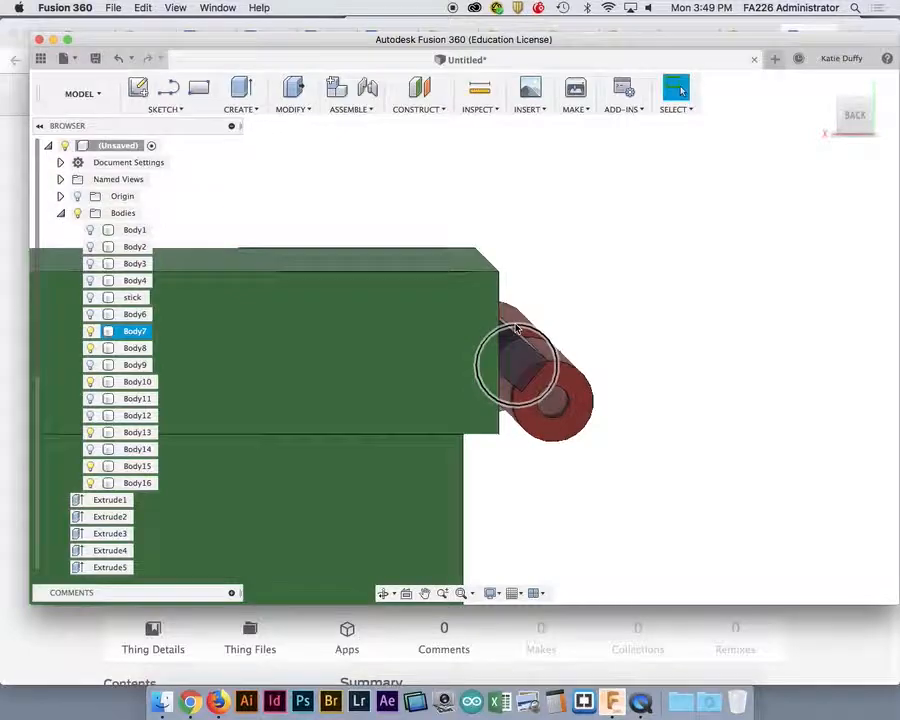
mouse_move(586, 470)
shift+middle_down()
mouse_move(560, 440)
mouse_move(580, 450)
mouse_move(586, 440)
mouse_move(582, 484)
shift+middle_up()
click(582, 484)
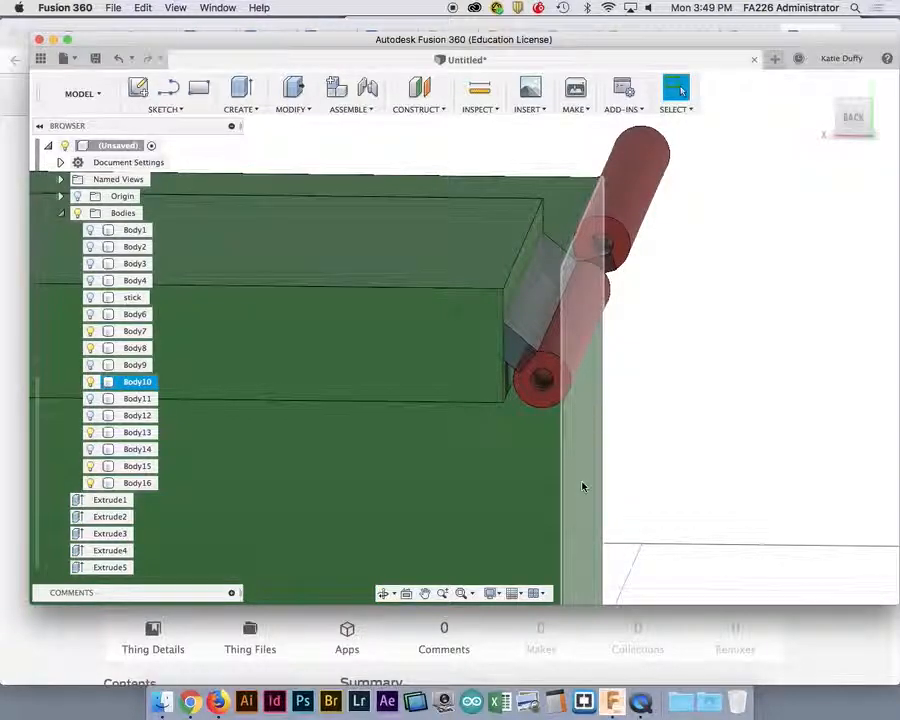
scroll(582, 484, down, 5)
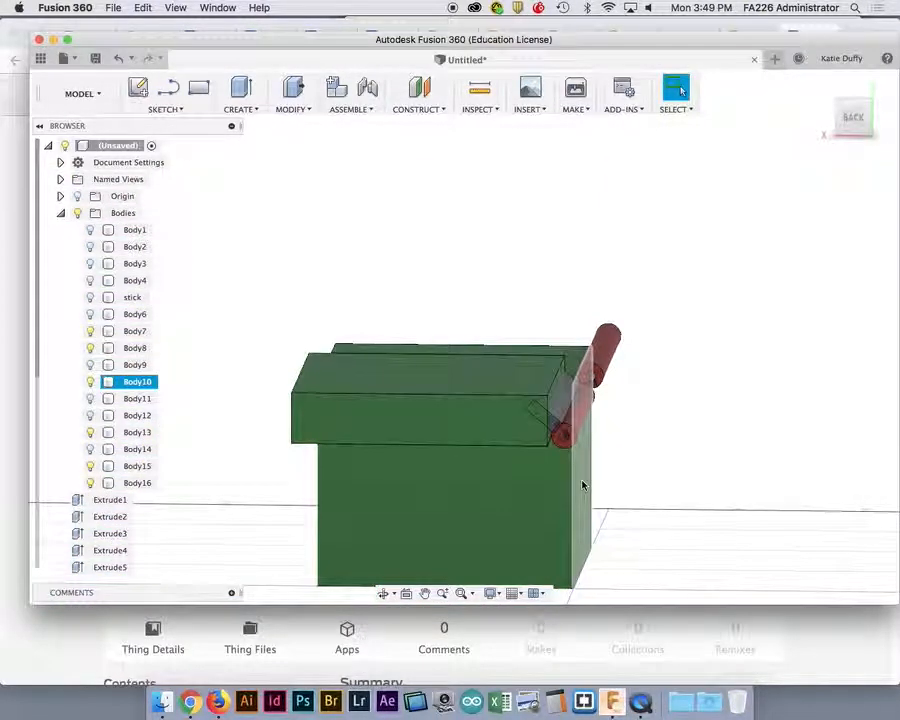
click(616, 497)
shift+middle_drag(616, 497, 603, 424)
click(603, 424)
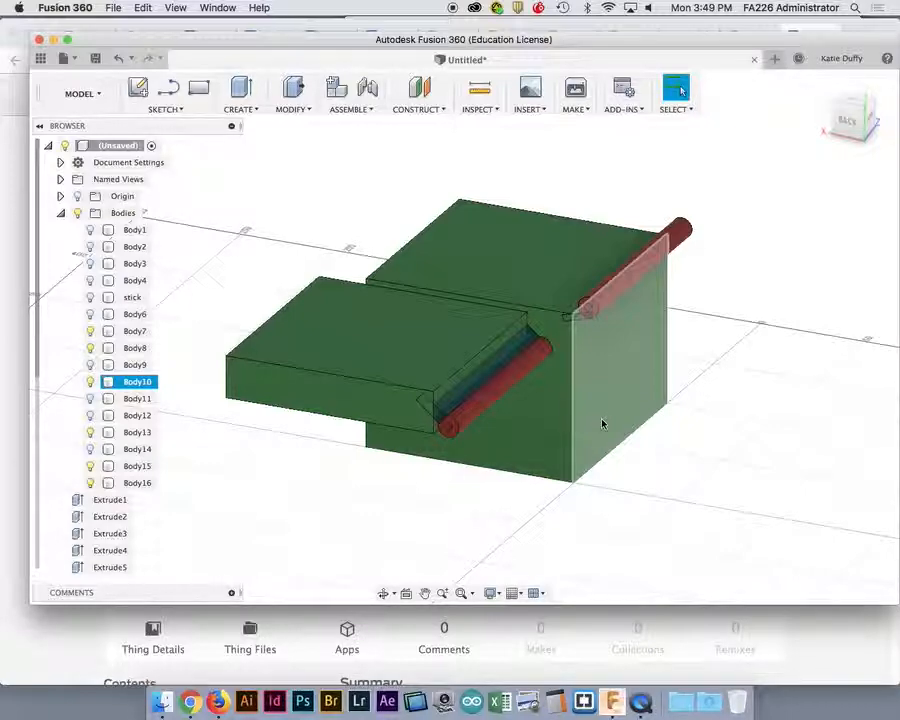
scroll(603, 422, down, 5)
shift+middle_drag(386, 428, 391, 337)
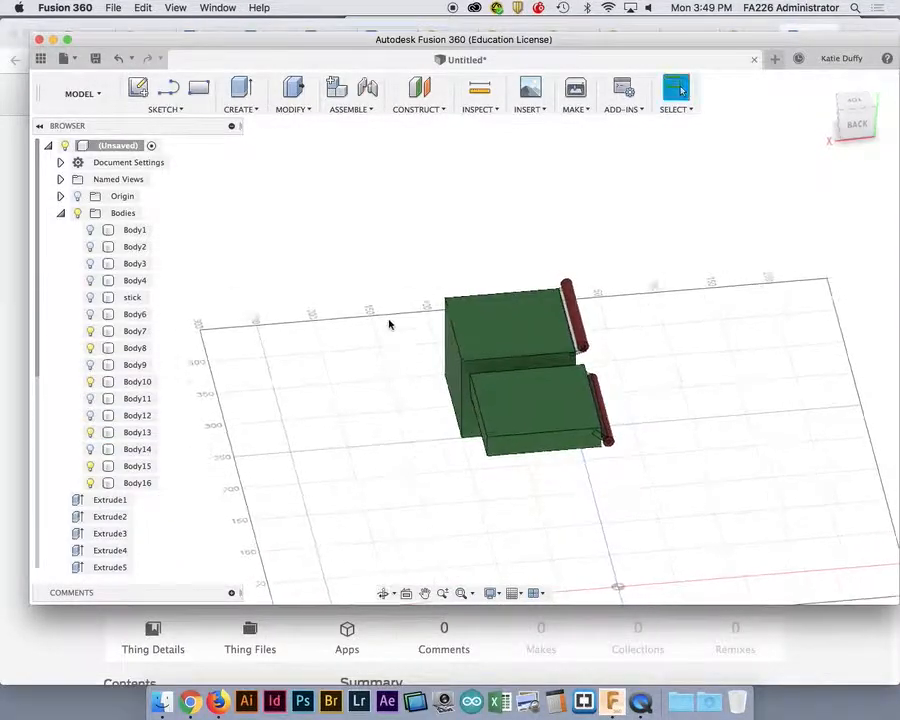
Create a copy of all six visible box, lid and hinge bodies, moved 600 mm in X.
click(480, 336)
right_click(443, 362)
click(443, 362)
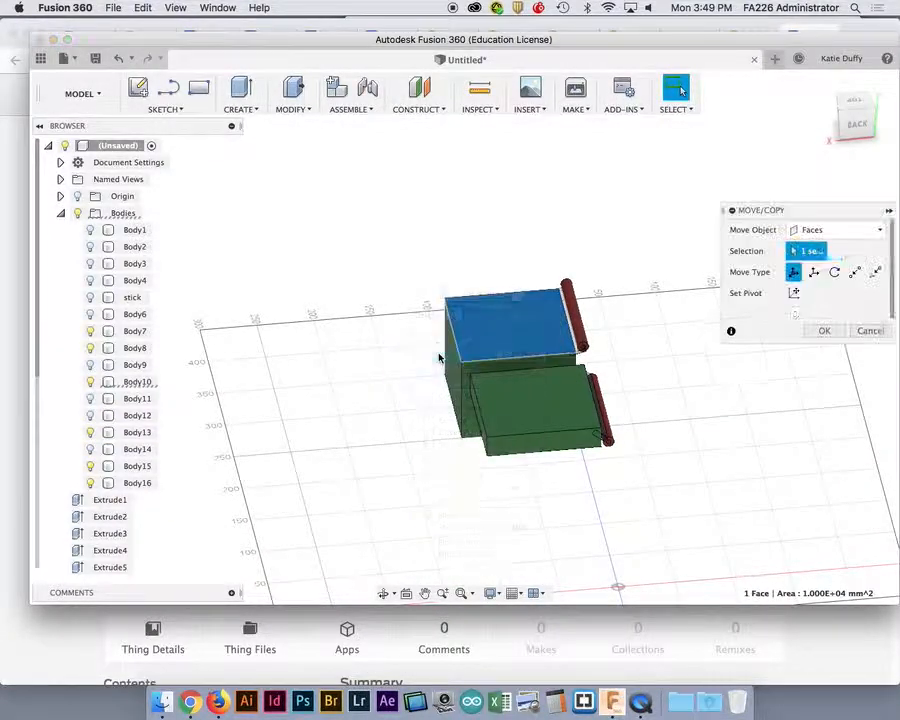
click(853, 251)
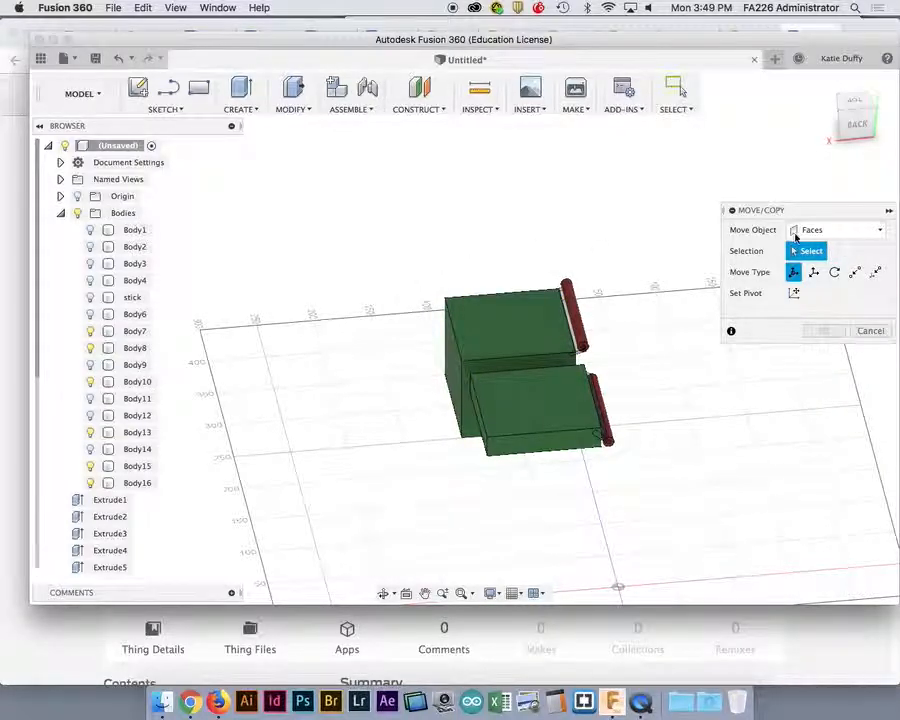
click(858, 230)
click(814, 277)
drag(391, 255, 669, 490)
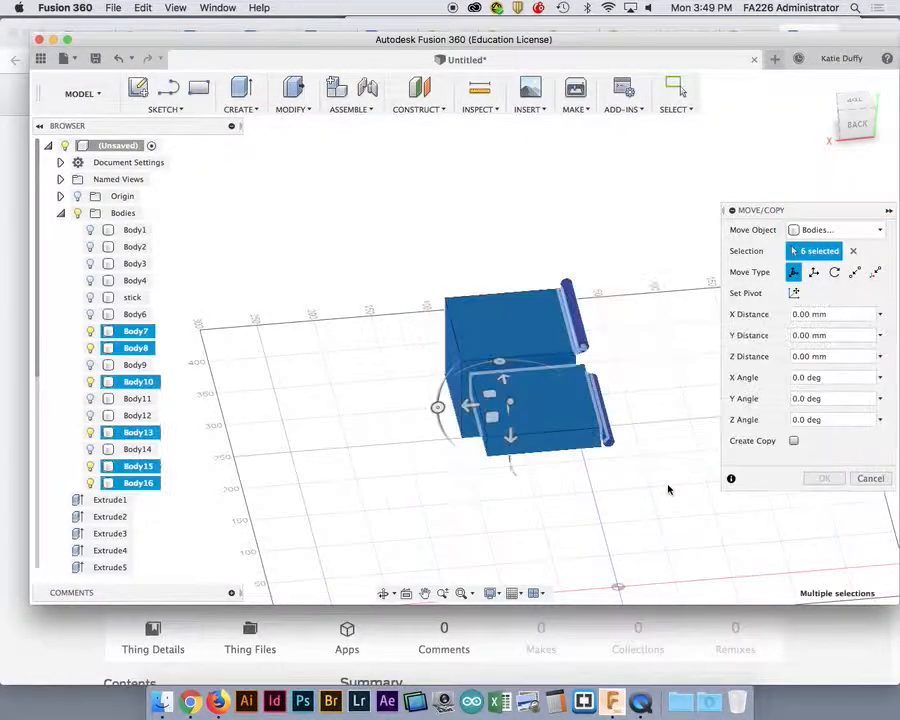
click(792, 441)
drag(462, 403, 118, 482)
scroll(205, 452, down, 3)
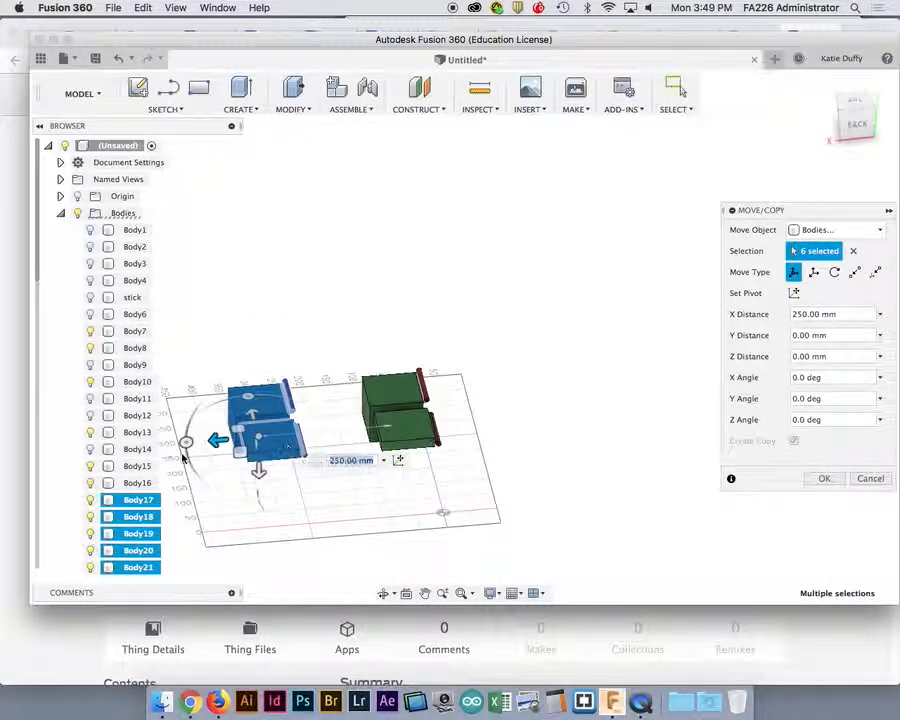
drag(214, 444, 160, 446)
scroll(250, 470, down, 2)
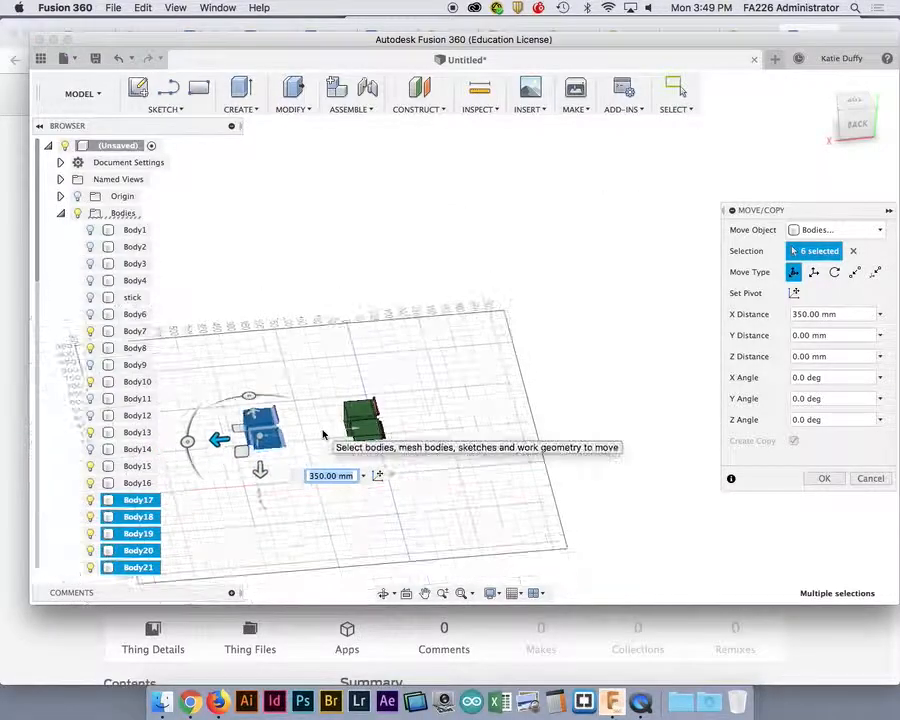
drag(242, 449, 170, 452)
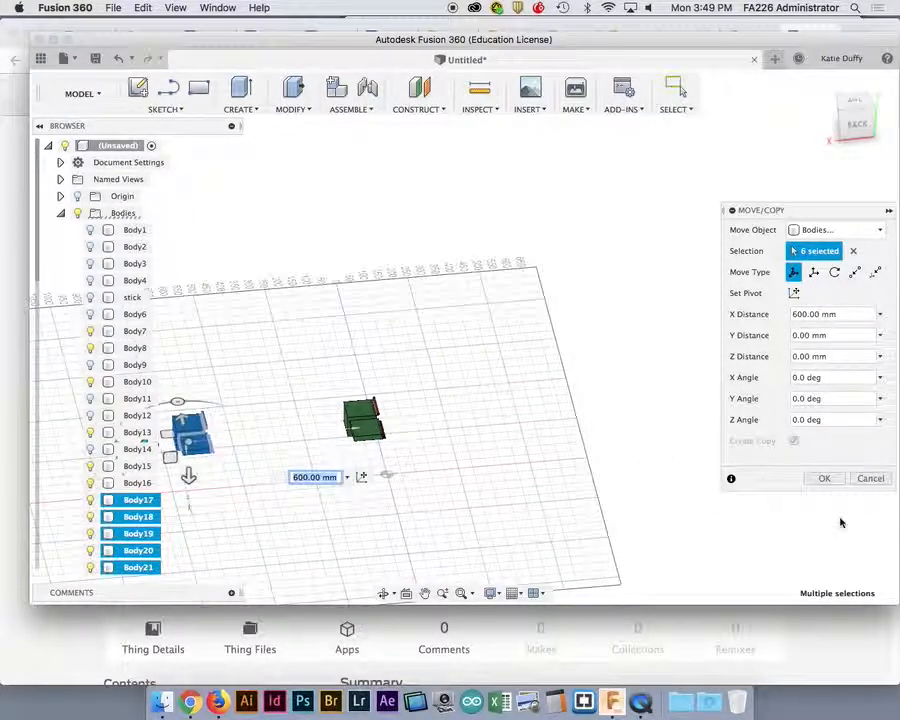
click(823, 479)
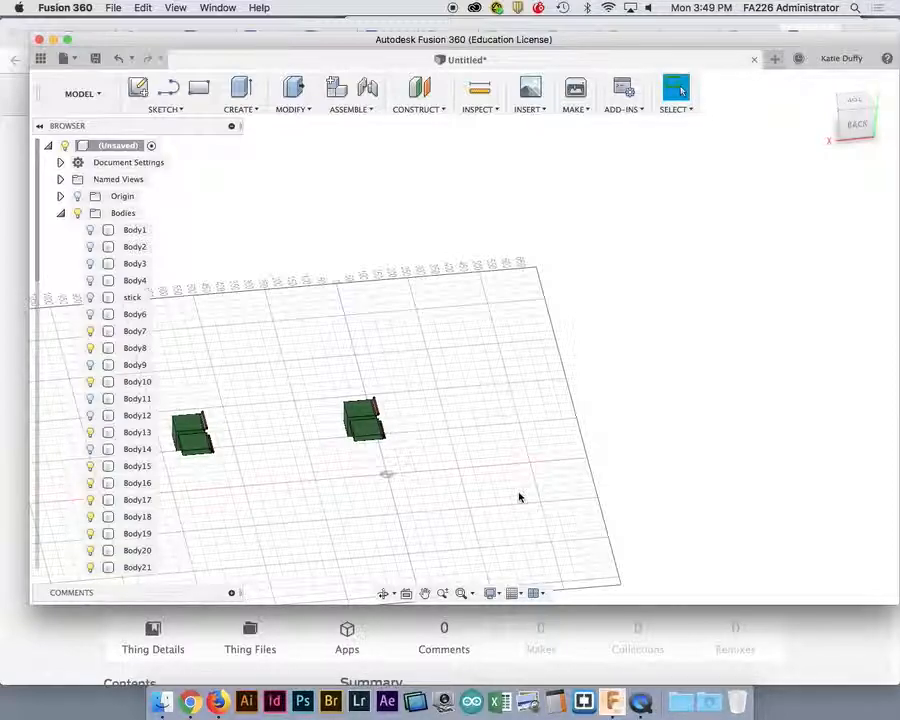
Join the original lid (Body13) with its hinge leaf (Body15) and tube (Body16) using Combine, without keeping the tools.
scroll(457, 425, up, 5)
middle_drag(456, 424, 629, 368)
scroll(629, 369, up, 5)
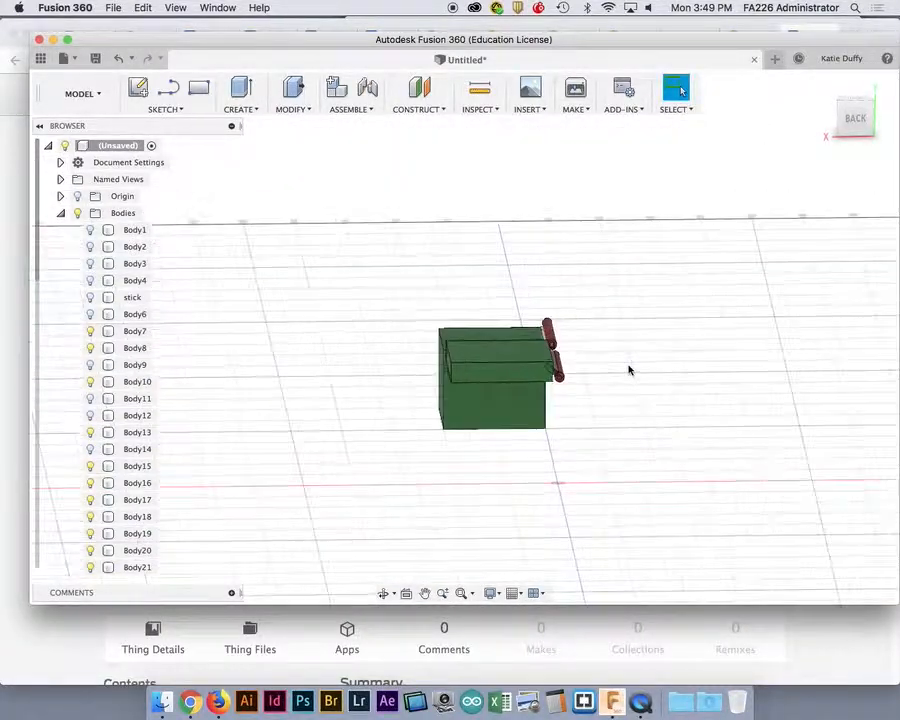
scroll(623, 377, up, 5)
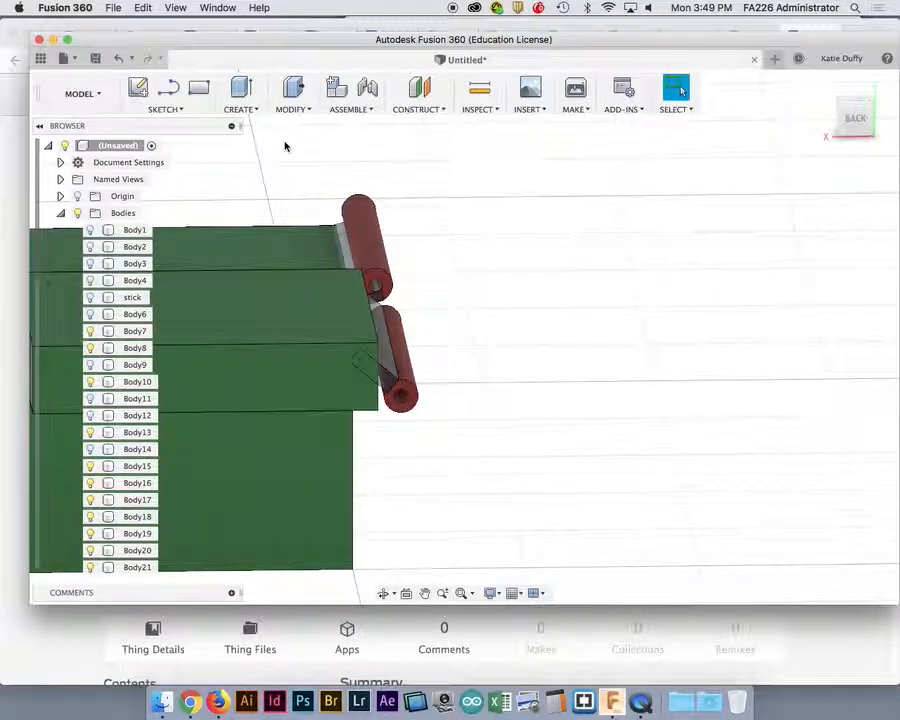
click(290, 109)
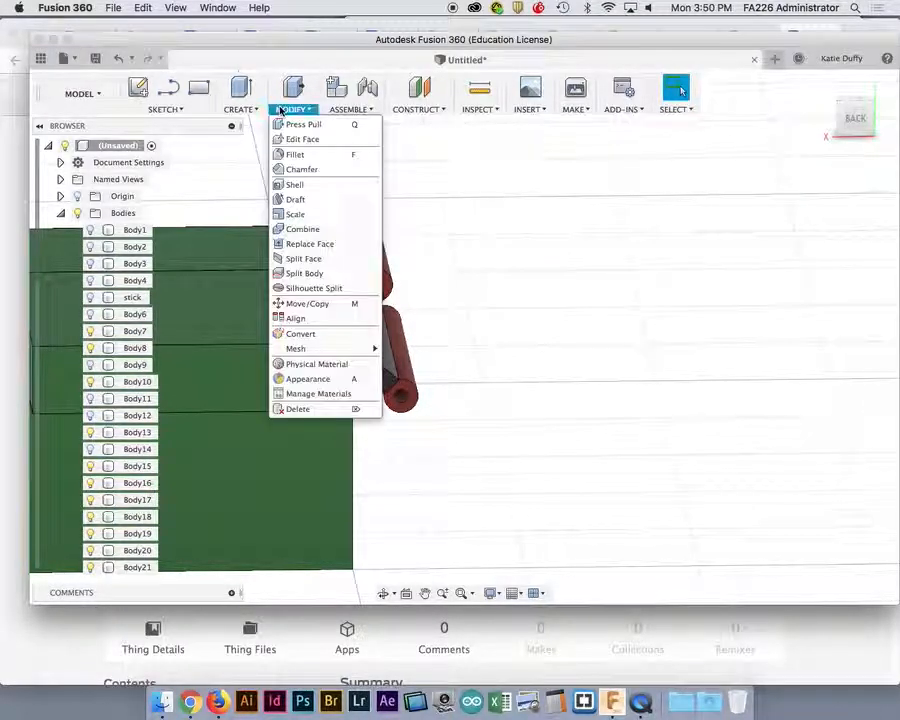
click(305, 227)
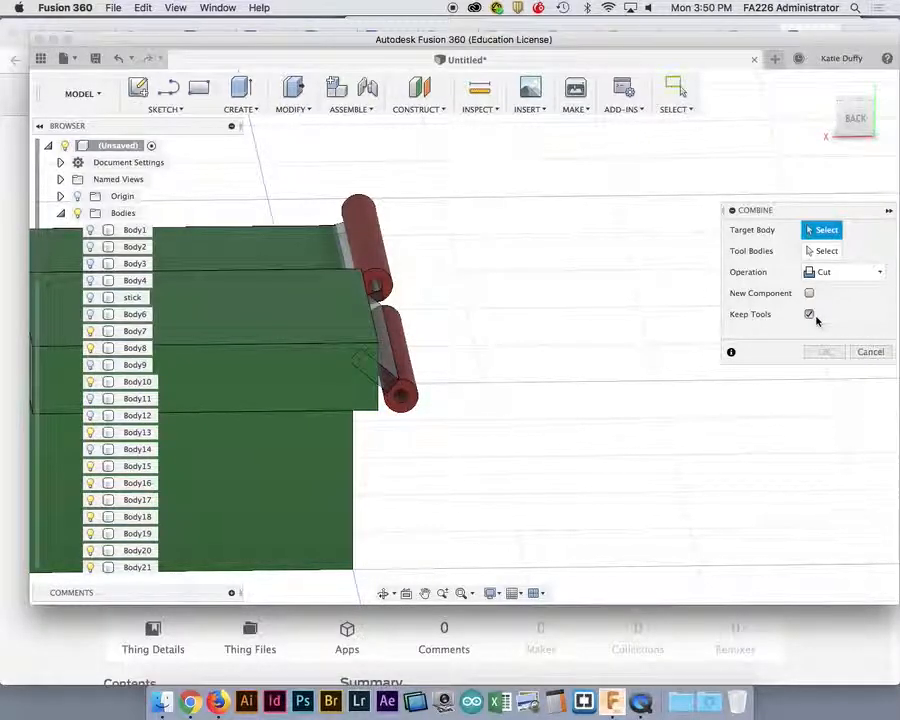
click(822, 274)
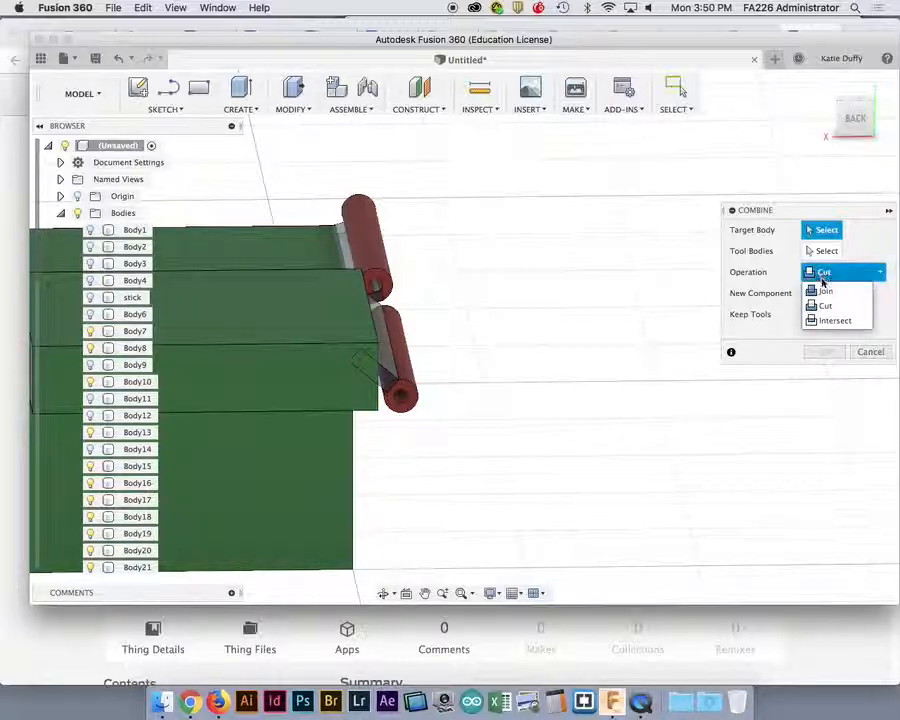
click(825, 292)
click(250, 402)
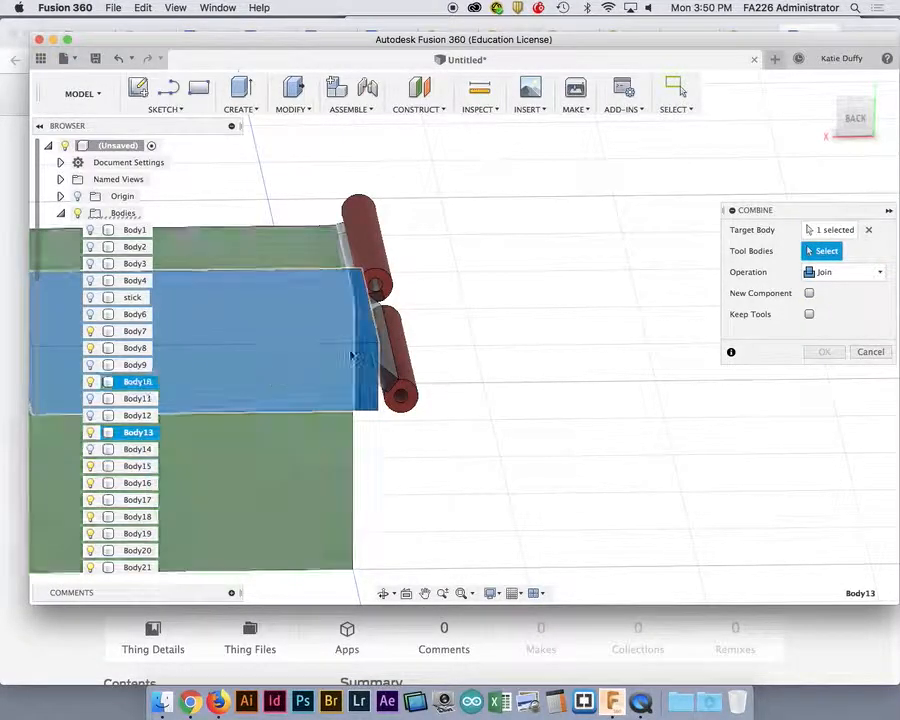
click(405, 388)
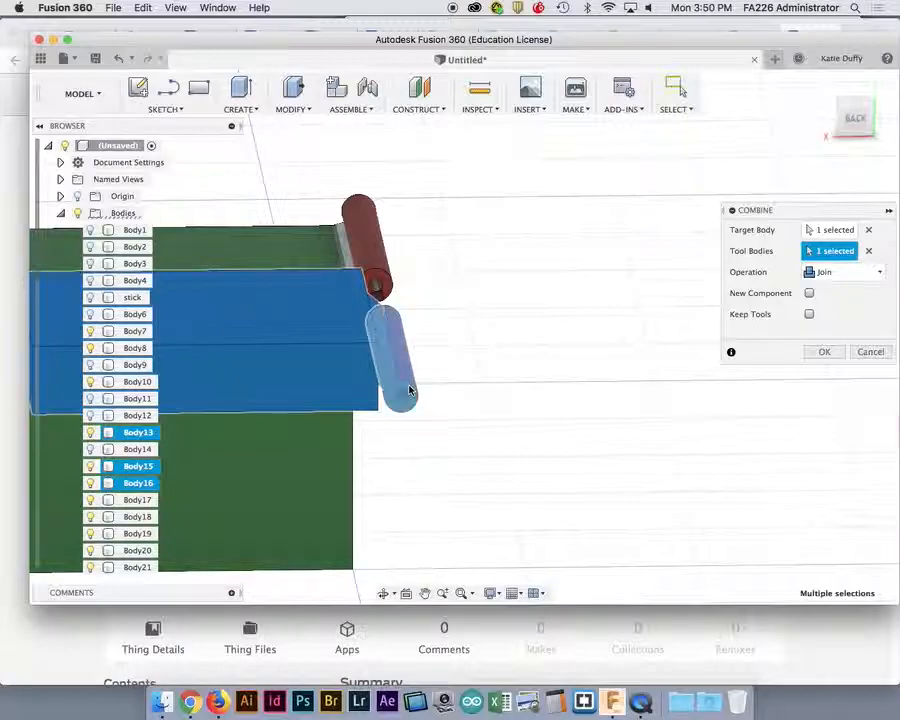
click(409, 391)
click(823, 354)
Join the original box base (Body10) with its hinge tube (Body7) and leaf (Body8) using Combine.
click(398, 385)
shift+middle_drag(500, 411, 406, 418)
scroll(518, 440, down, 5)
shift+middle_drag(581, 452, 450, 295)
shift+middle_drag(456, 519, 486, 519)
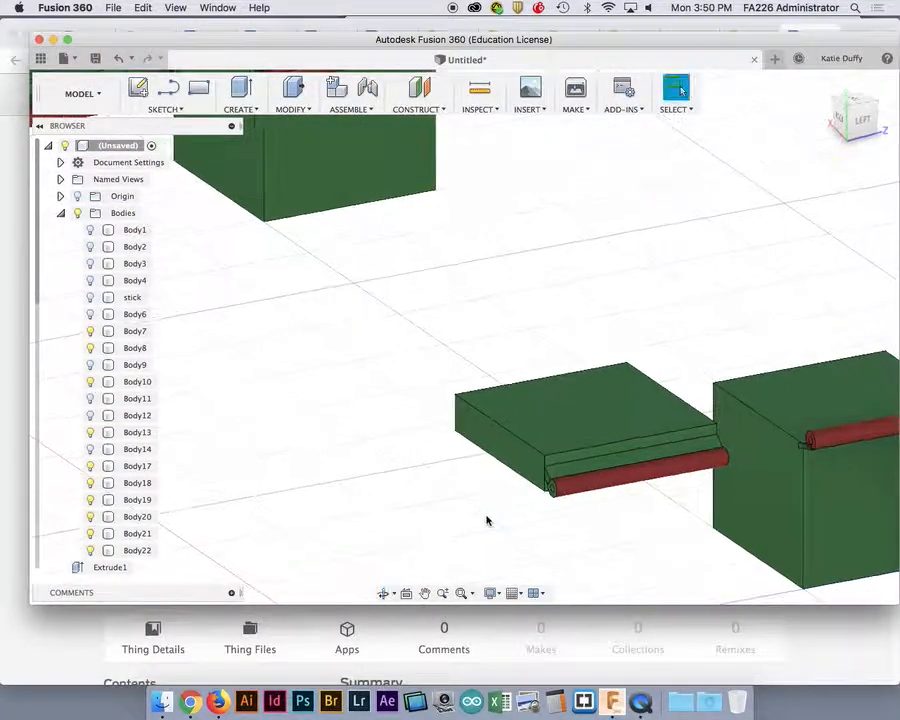
scroll(486, 519, down, 3)
middle_drag(656, 517, 594, 442)
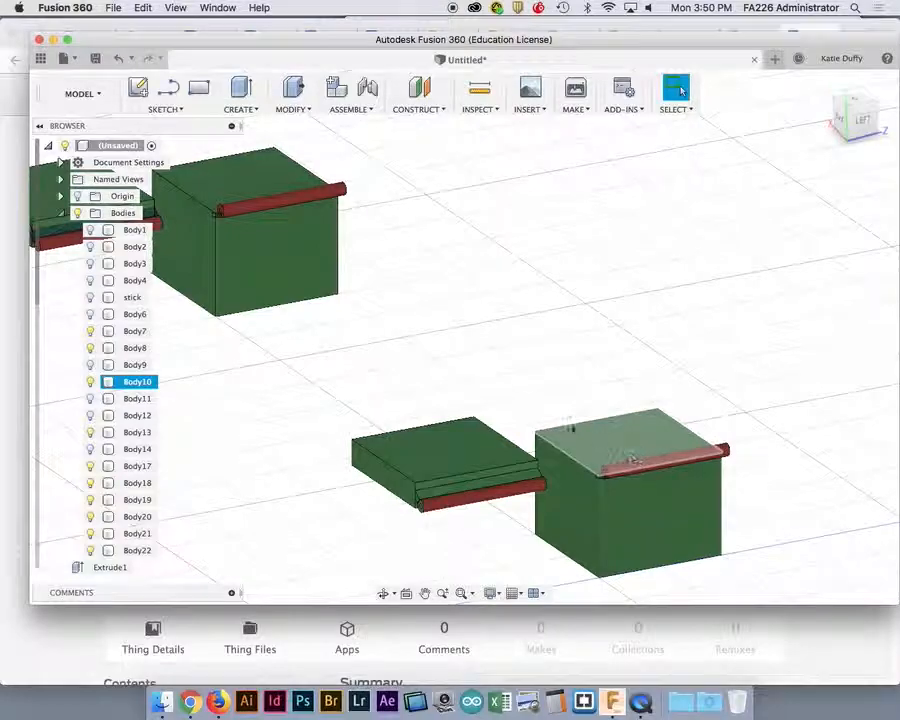
click(309, 111)
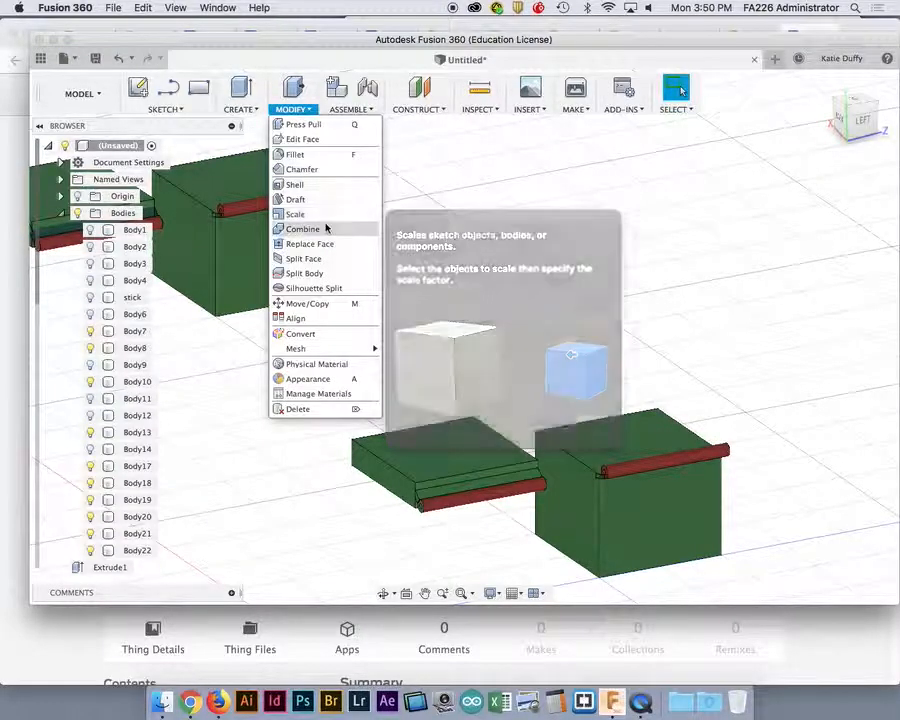
click(318, 229)
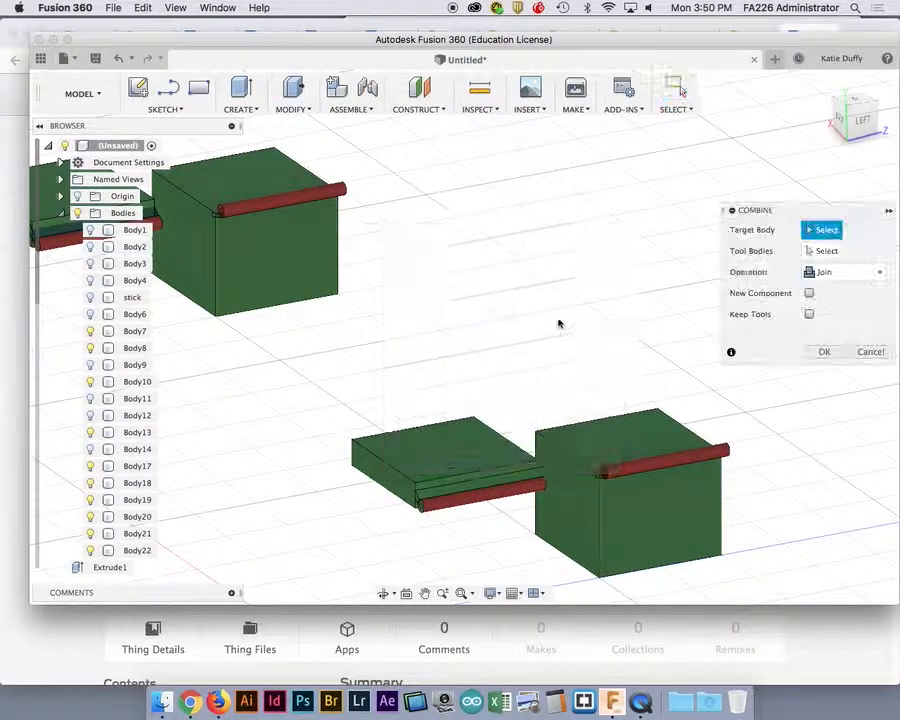
click(604, 457)
click(623, 467)
scroll(598, 486, up, 5)
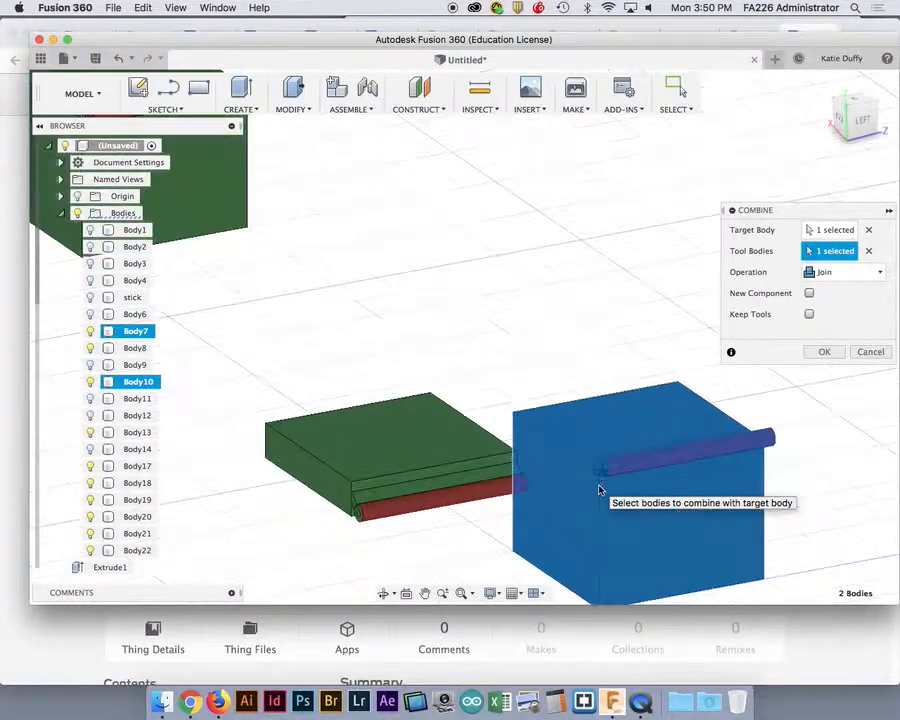
click(601, 473)
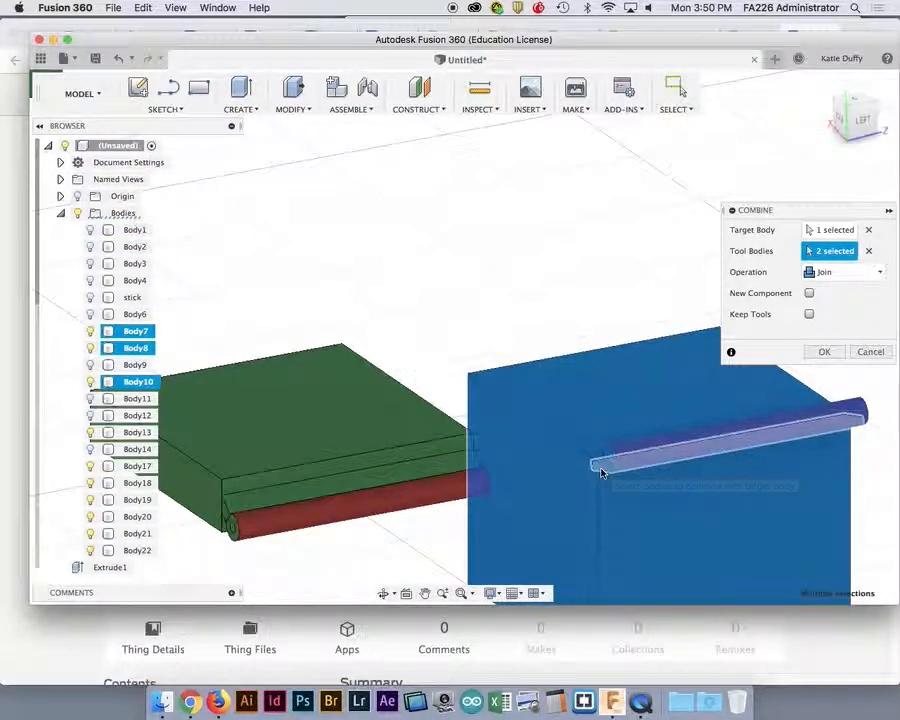
click(826, 352)
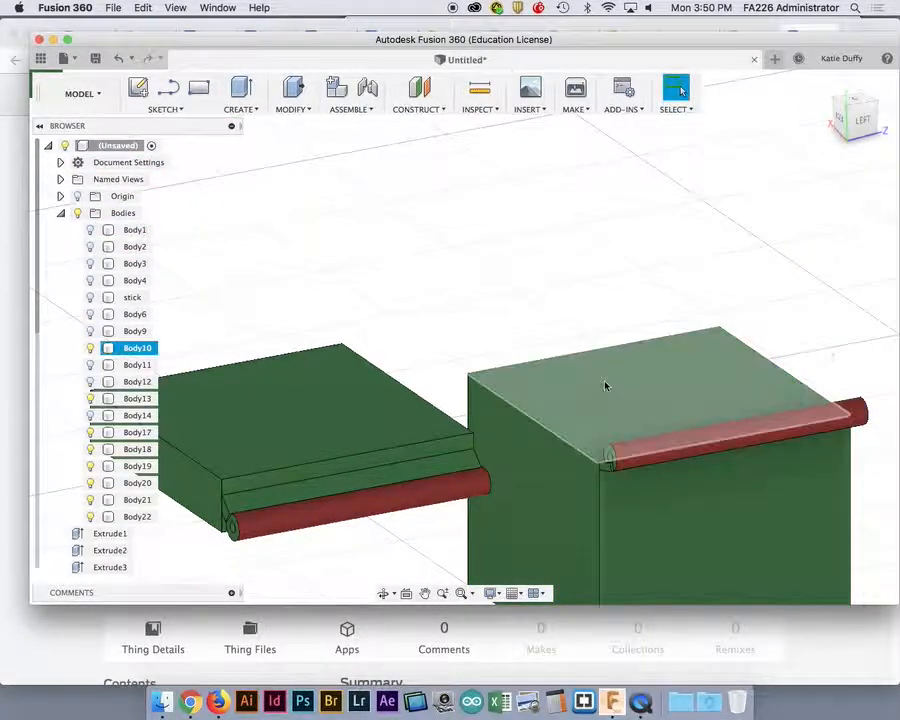
Toggle the joined base's (Body10) visibility to check it as one body, and rename it "bottom".
shift+middle_drag(603, 388, 589, 378)
click(91, 348)
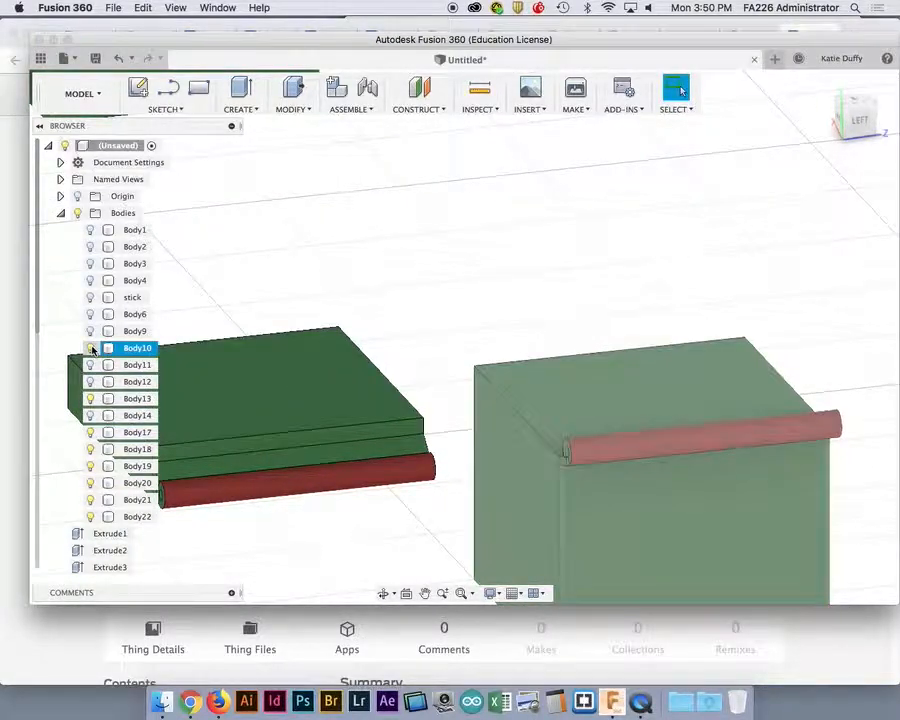
click(91, 348)
click(91, 348)
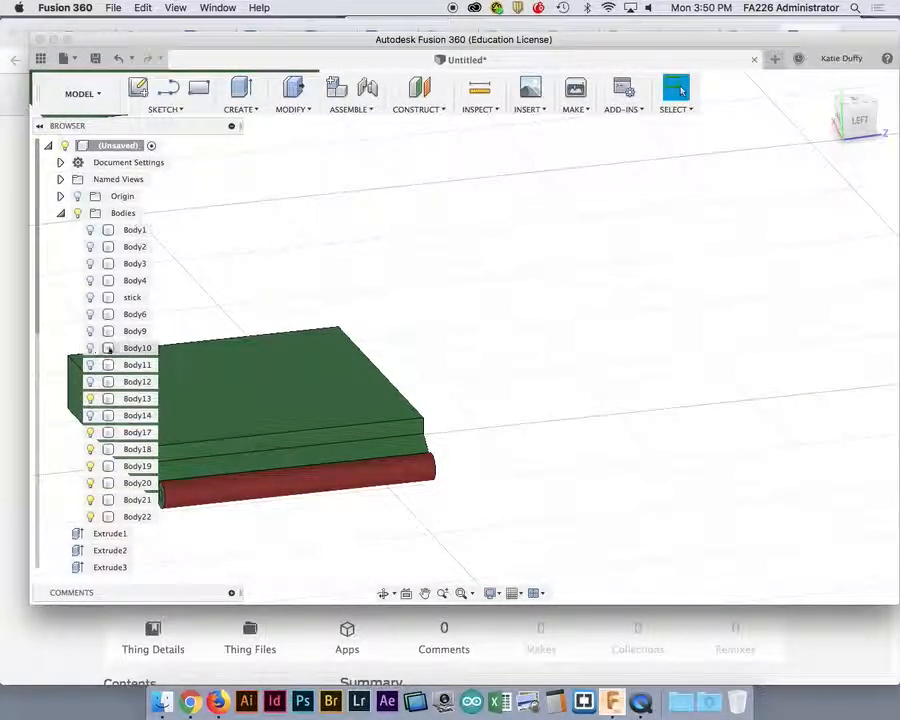
click(91, 348)
click(137, 347)
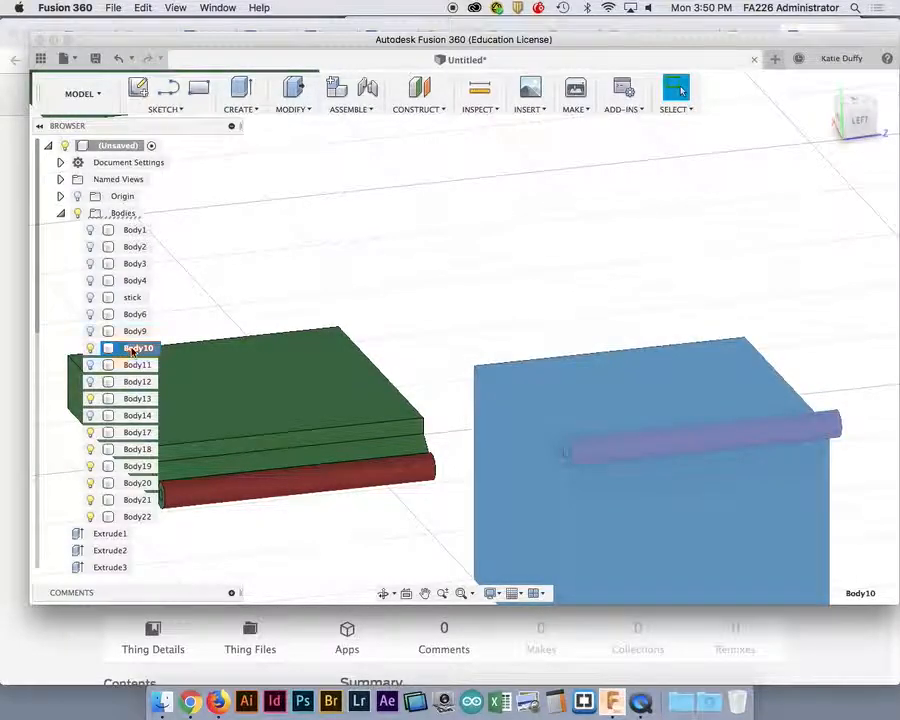
click(137, 347)
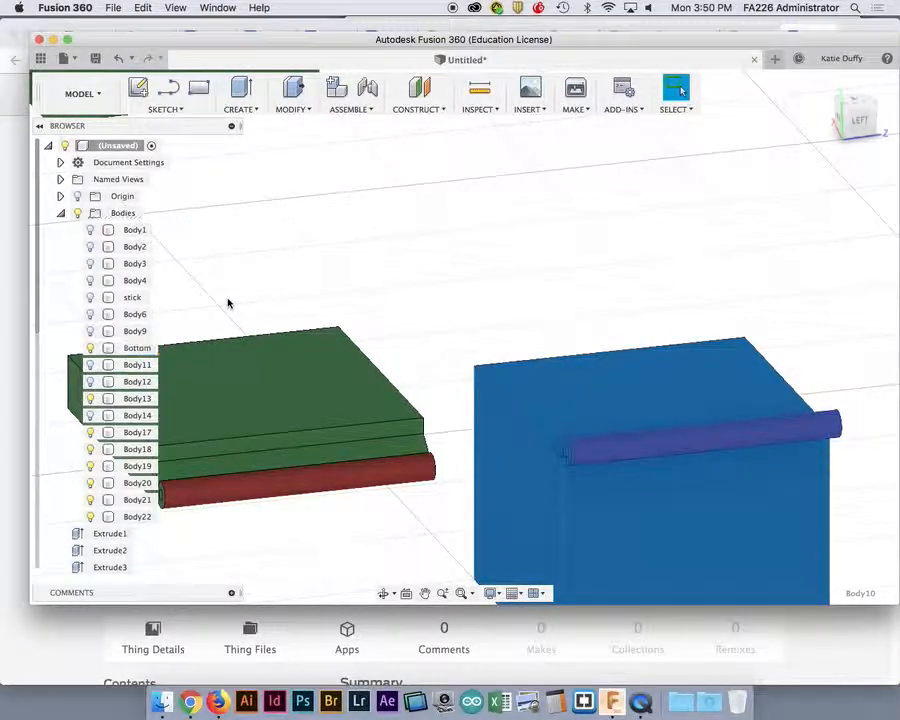
click(297, 443)
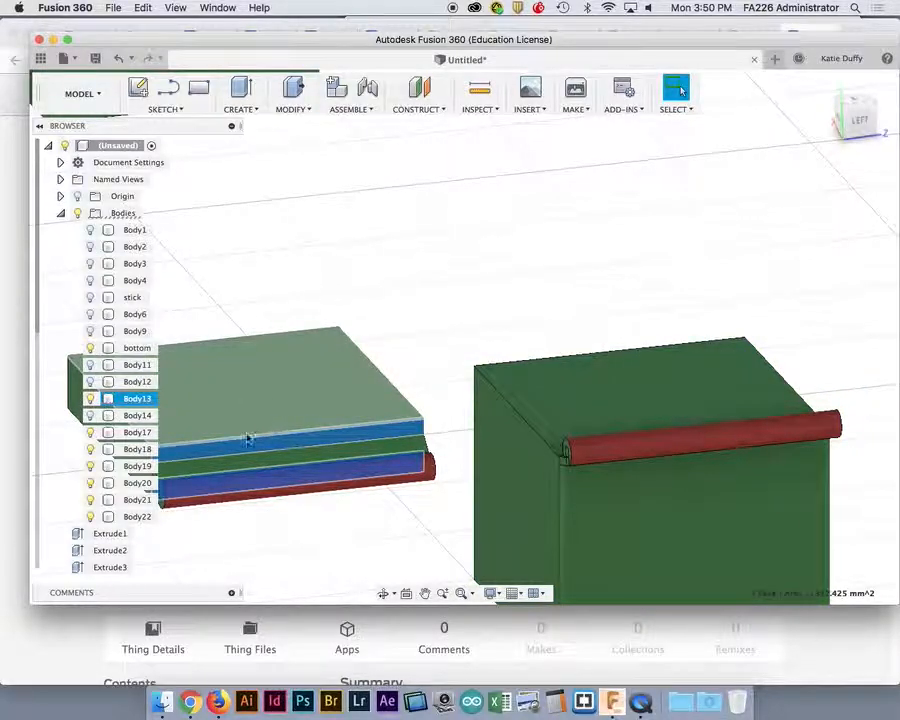
Toggle the visibility of Body13 and Body14 to check that the lid and its hinge are one body.
click(91, 398)
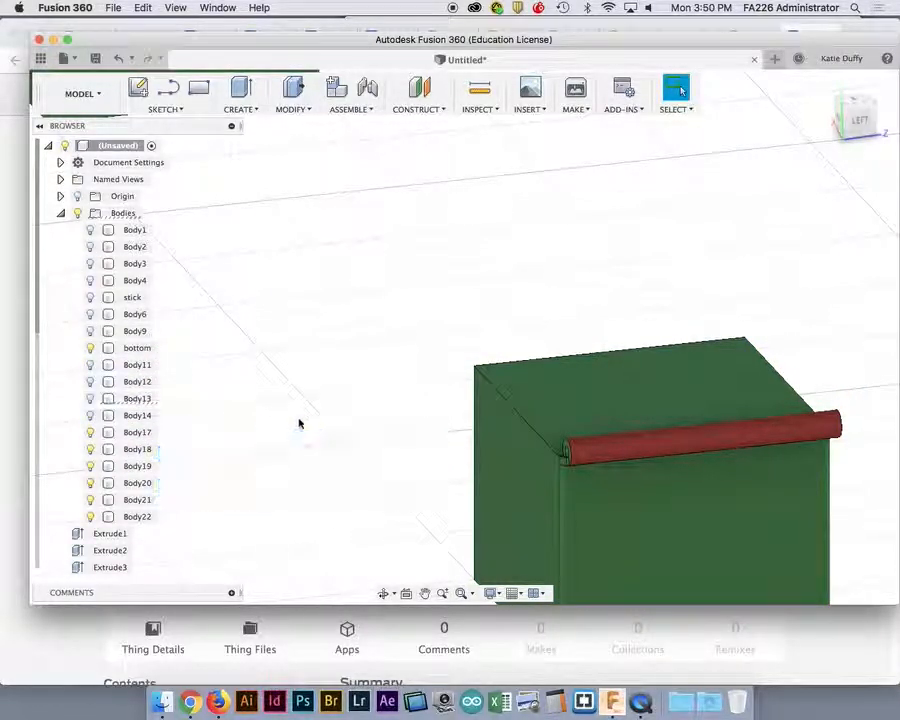
click(91, 415)
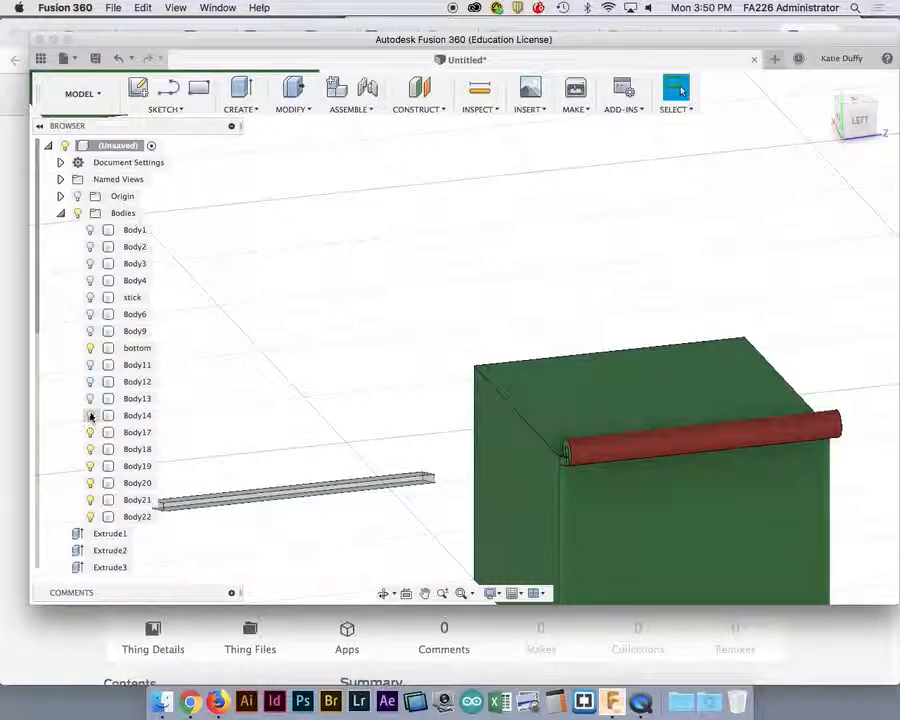
click(91, 398)
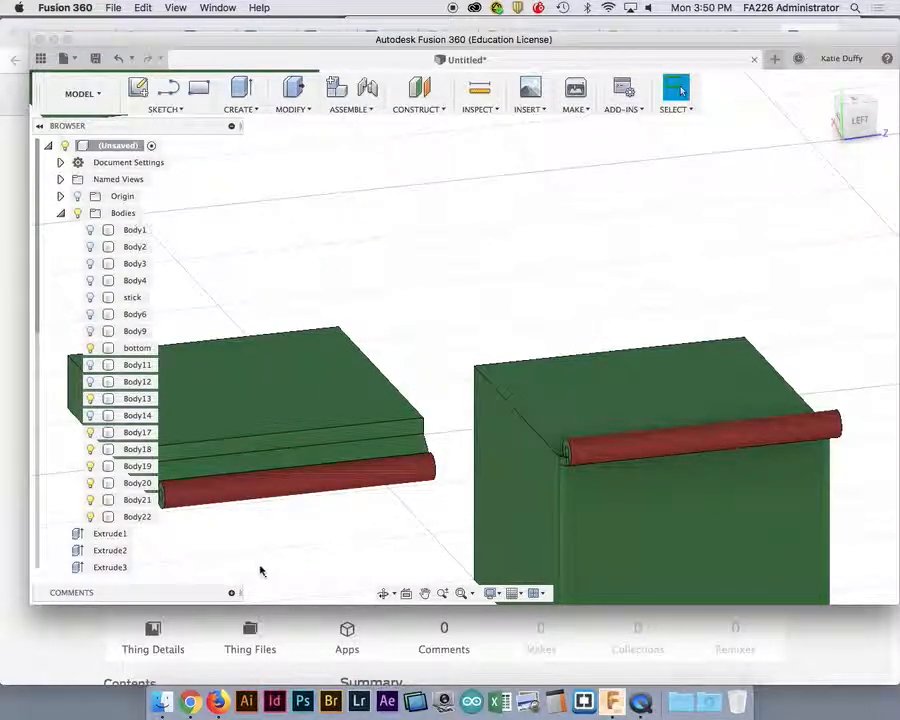
Try to rename the joined lid body (Body13) as "top".
shift+middle_drag(280, 555, 337, 538)
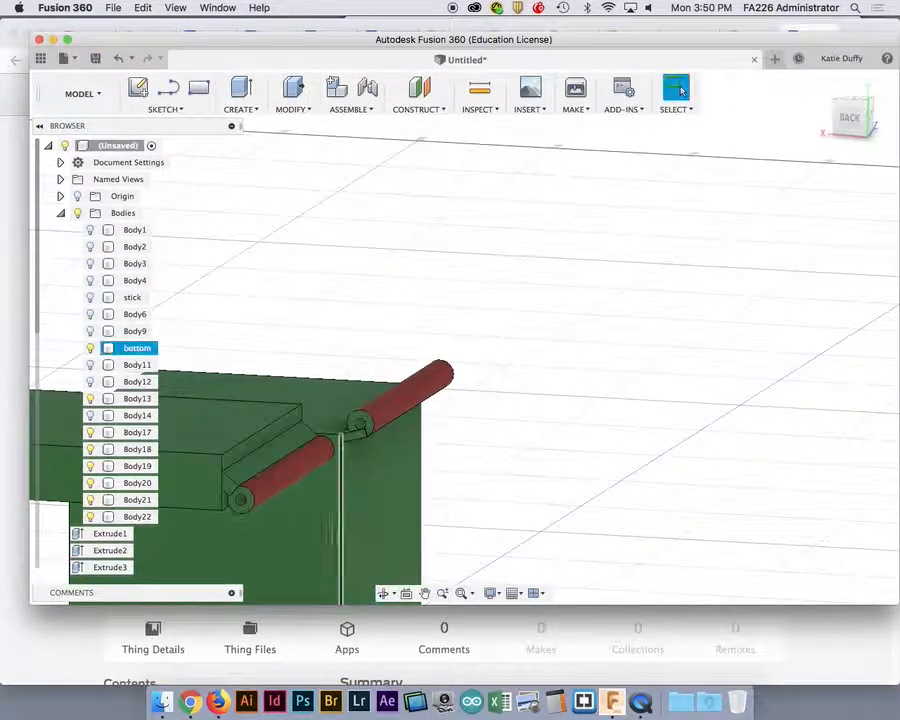
click(232, 446)
click(140, 400)
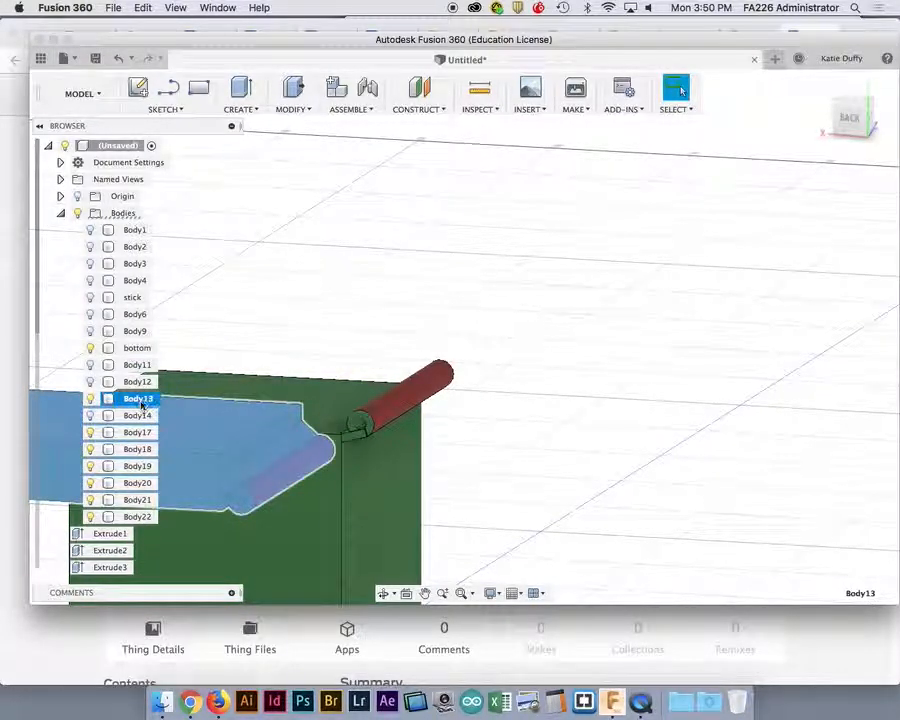
click(141, 400)
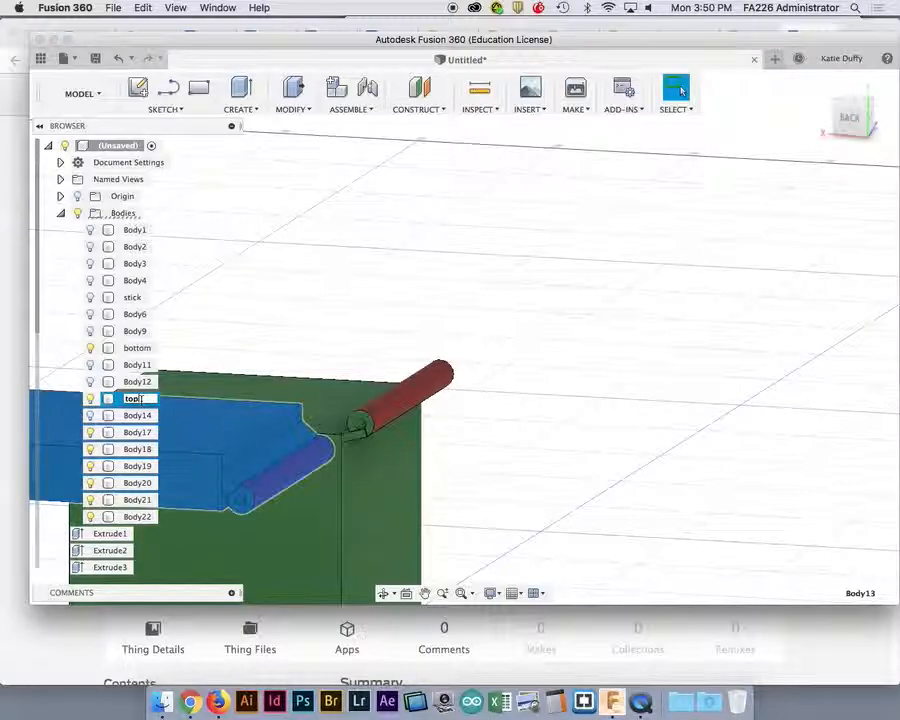
click(321, 262)
Try to shell the bottom body from its upper face with an inside thickness of 3 mm.
shift+middle_drag(323, 288, 512, 454)
scroll(469, 497, down, 2)
scroll(468, 497, down, 1)
shift+middle_drag(443, 447, 446, 486)
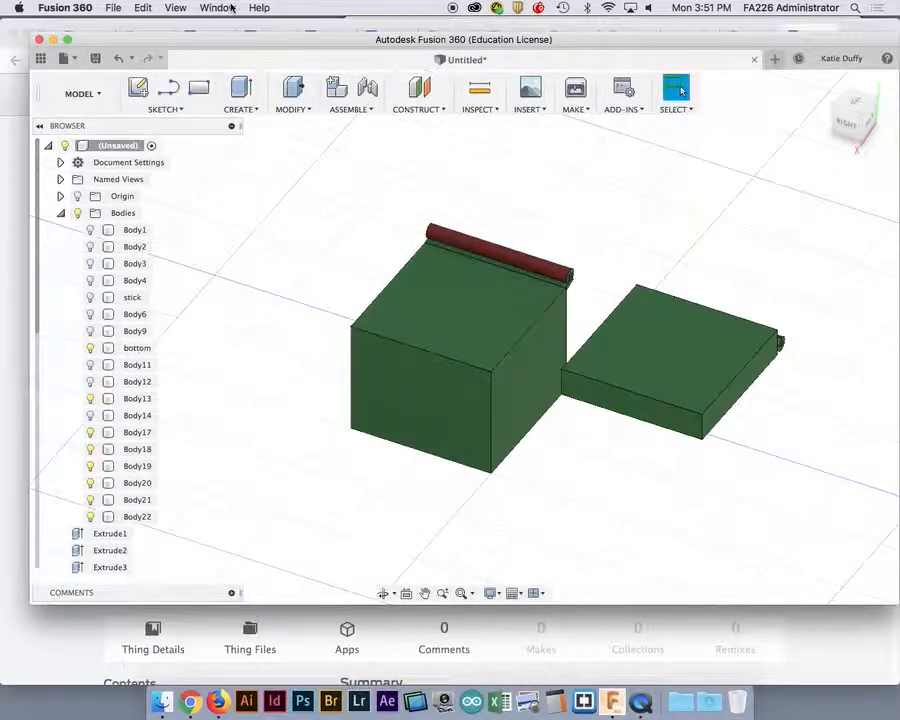
click(241, 109)
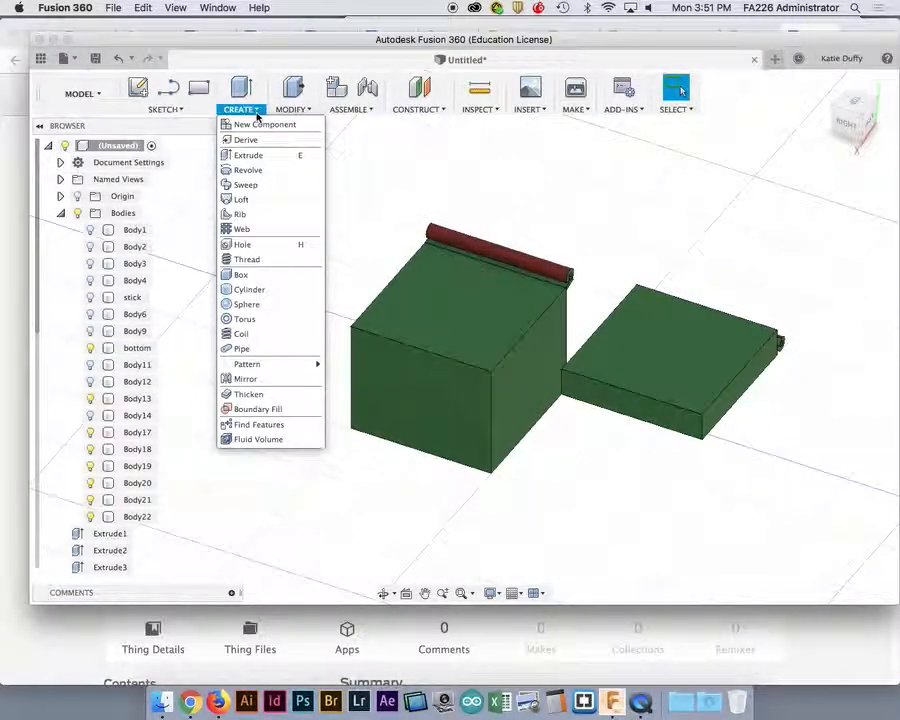
mouse_move(284, 112)
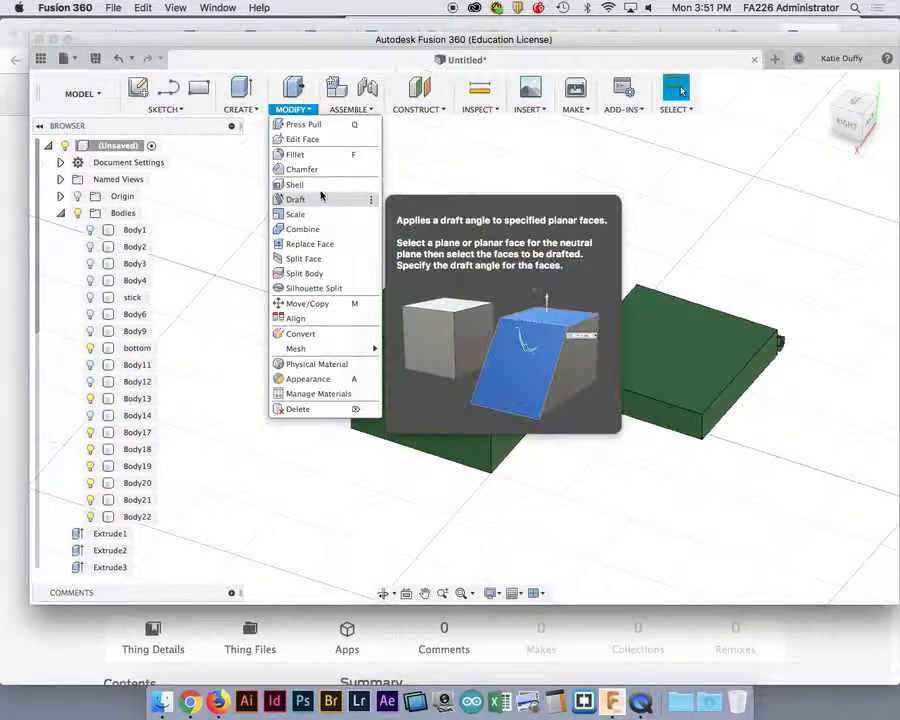
click(294, 184)
click(463, 293)
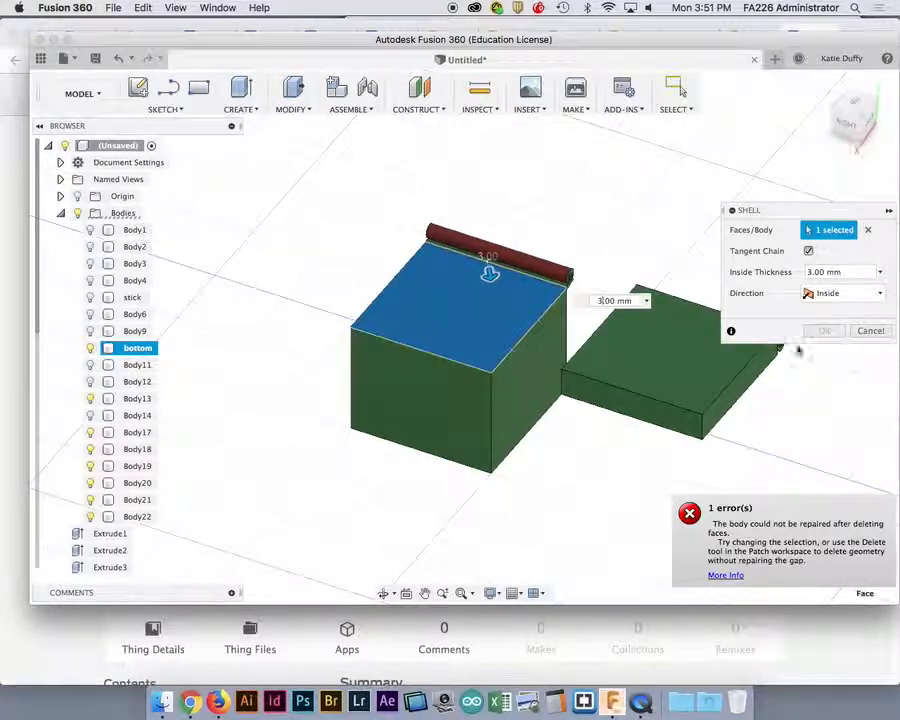
click(870, 330)
Start aligning the bodies with the lid's front face and the bottom body's front face, and clear both selections.
click(667, 392)
shift+middle_drag(667, 392, 669, 335)
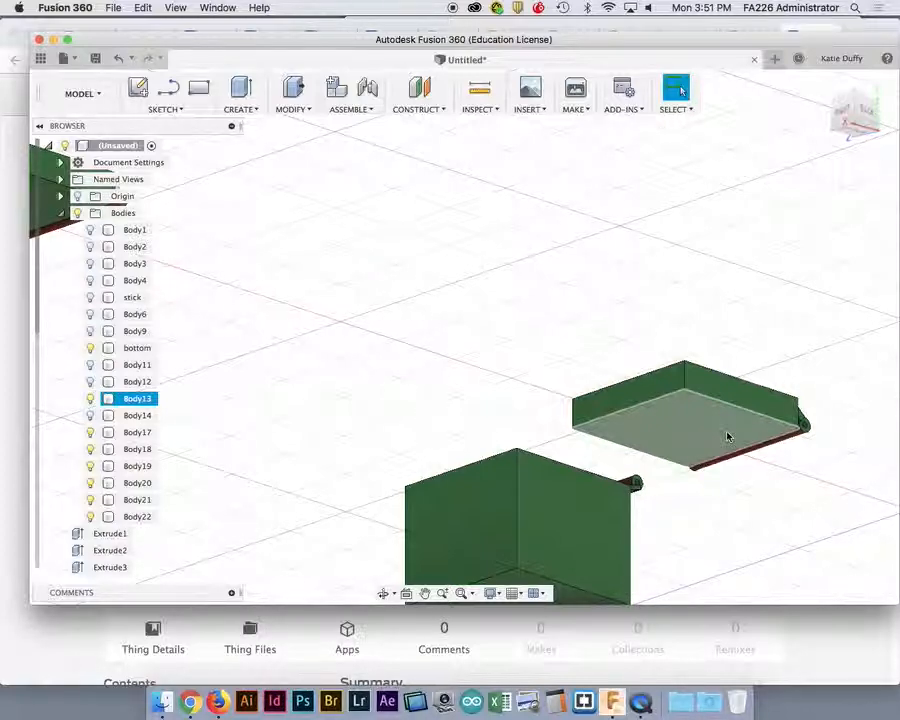
shift+middle_drag(492, 478, 639, 478)
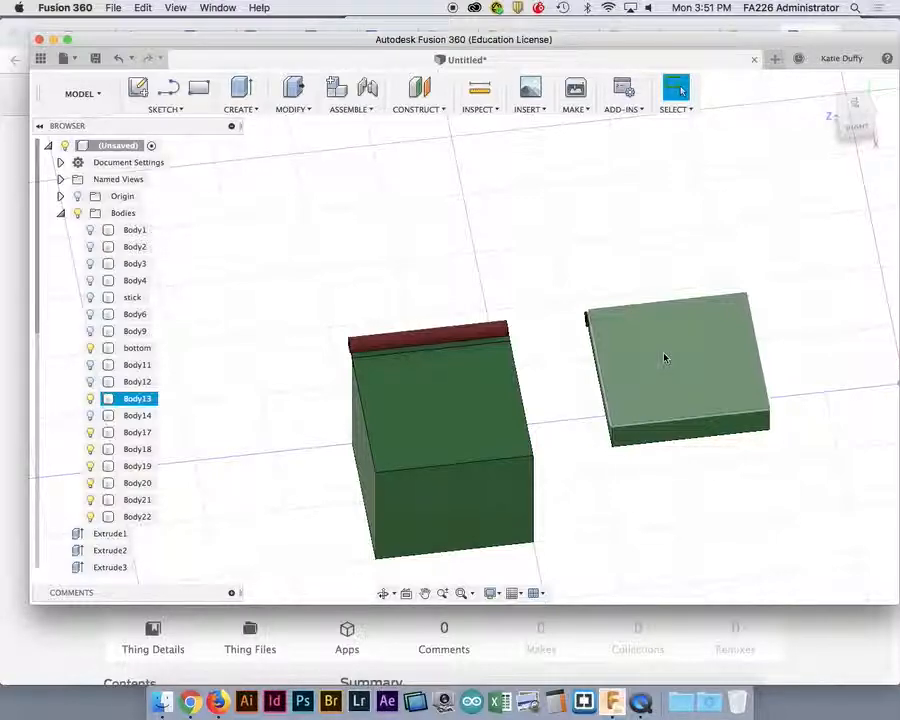
shift+middle_drag(535, 440, 463, 351)
scroll(463, 351, down, 2)
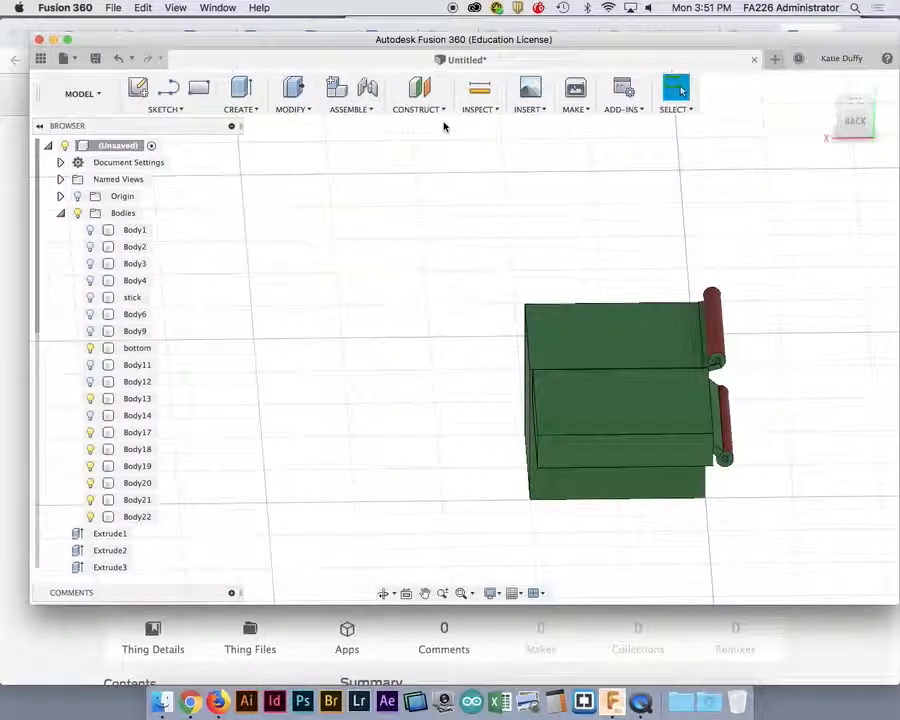
click(349, 109)
mouse_move(293, 109)
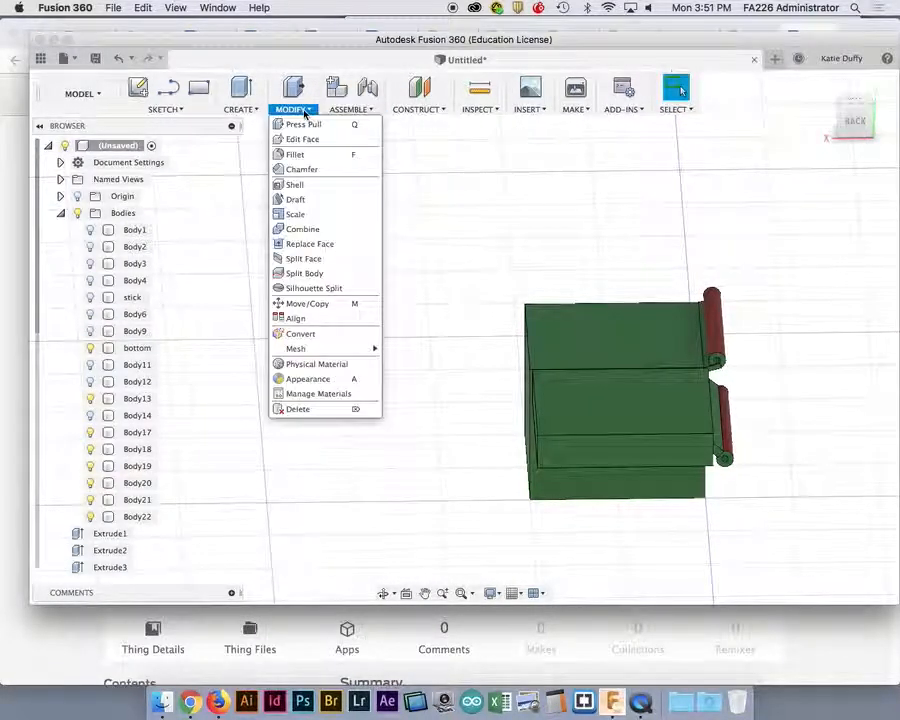
click(325, 317)
shift+middle_drag(406, 396, 488, 392)
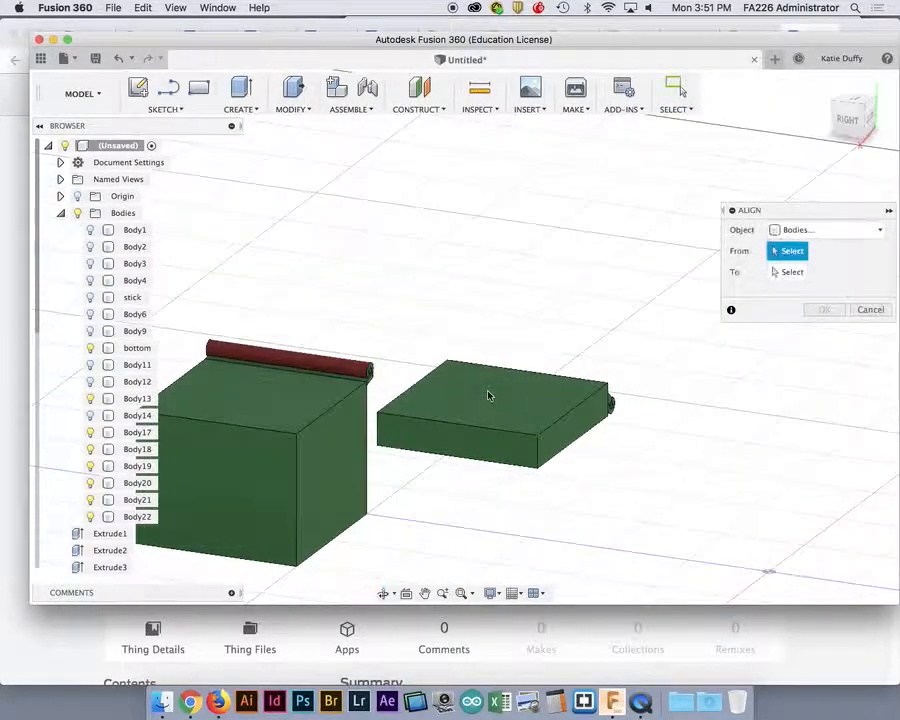
click(456, 436)
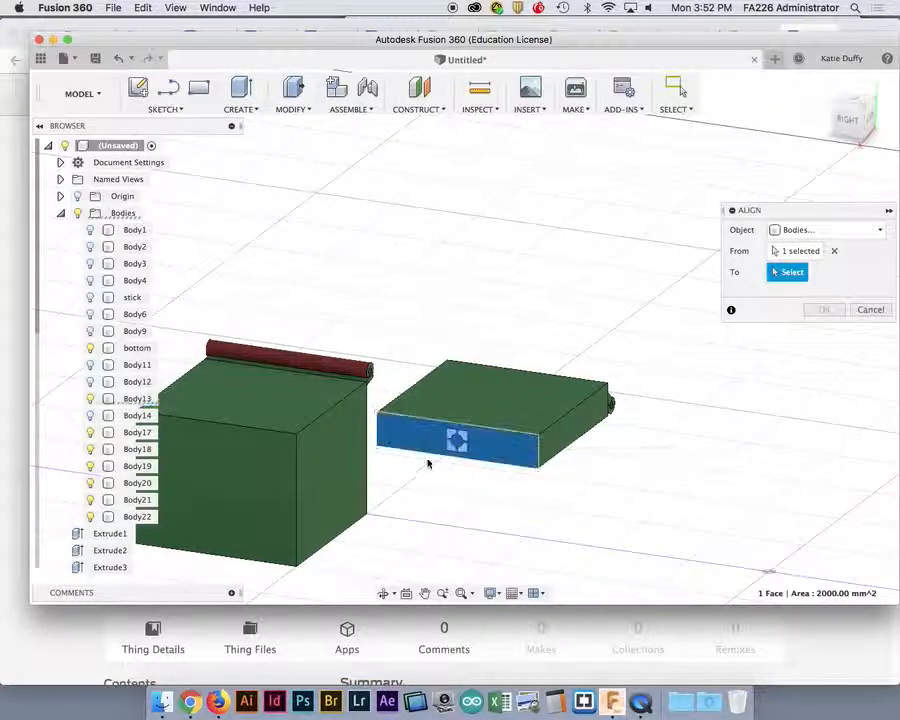
middle_drag(426, 500, 496, 508)
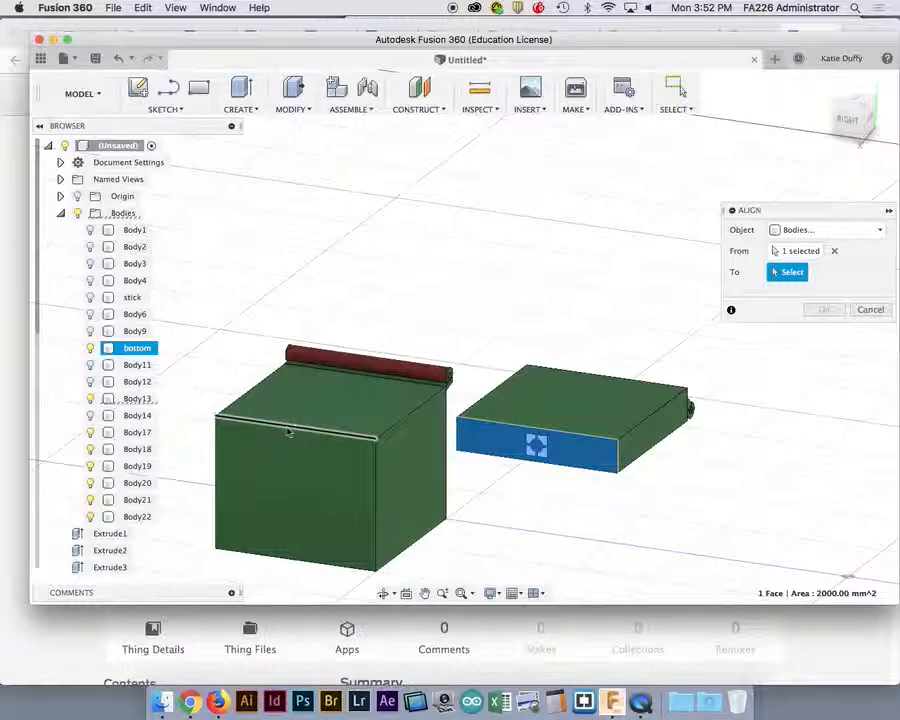
click(285, 441)
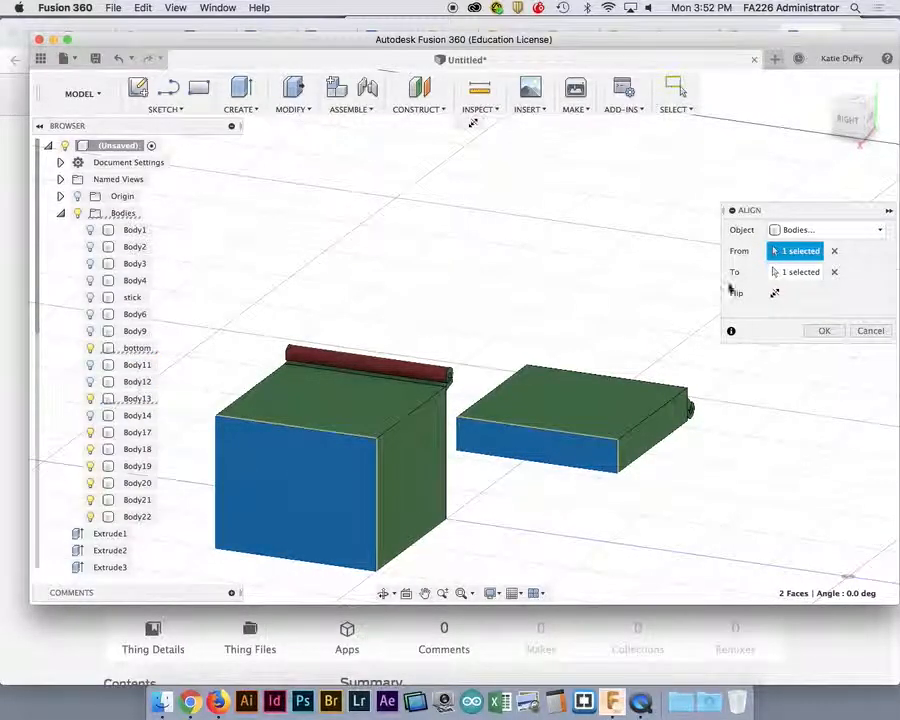
click(833, 253)
click(834, 272)
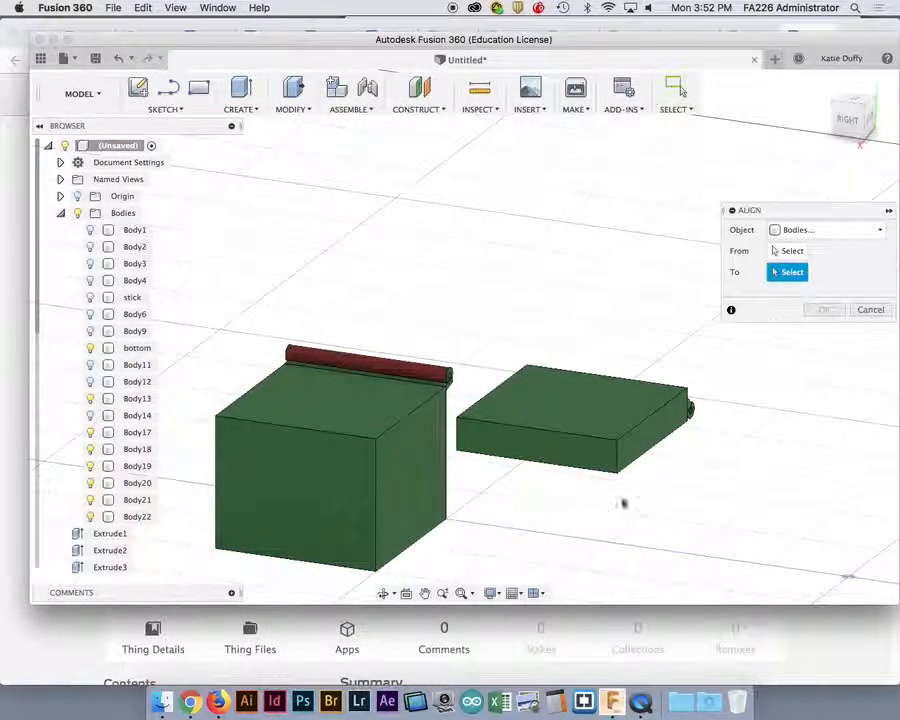
Align the bottom body's upper front edge midpoint to the lower front edge midpoint of the lid (Body13).
shift+middle_drag(495, 527, 523, 515)
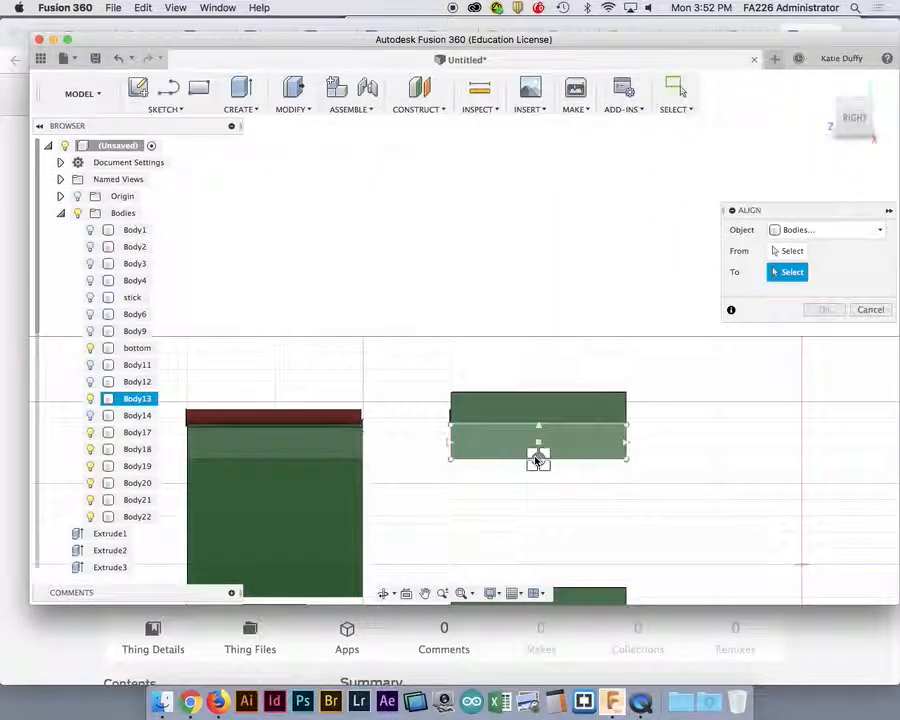
click(538, 460)
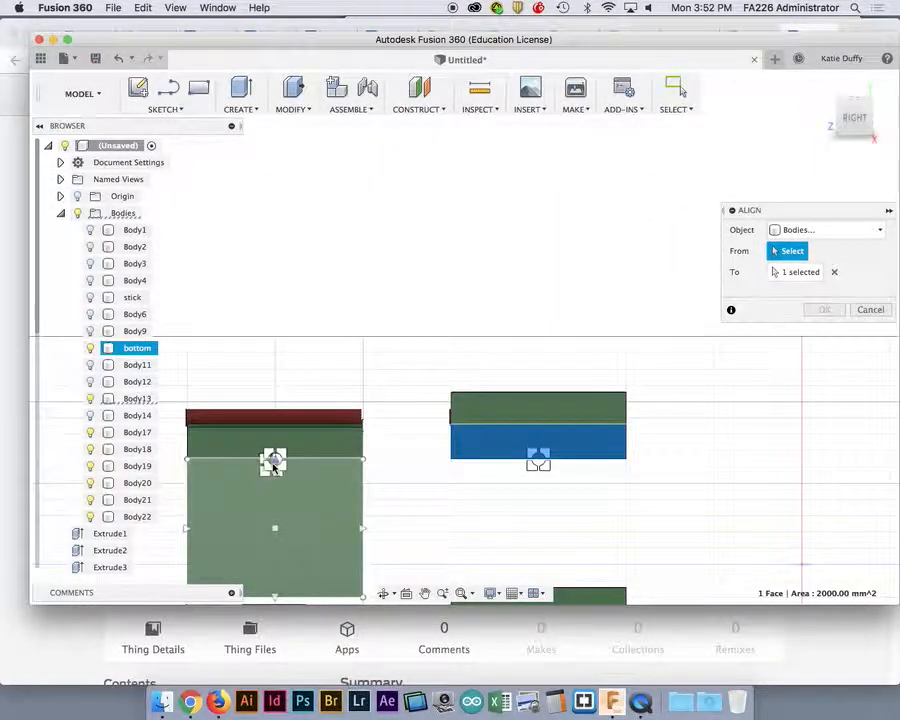
click(275, 462)
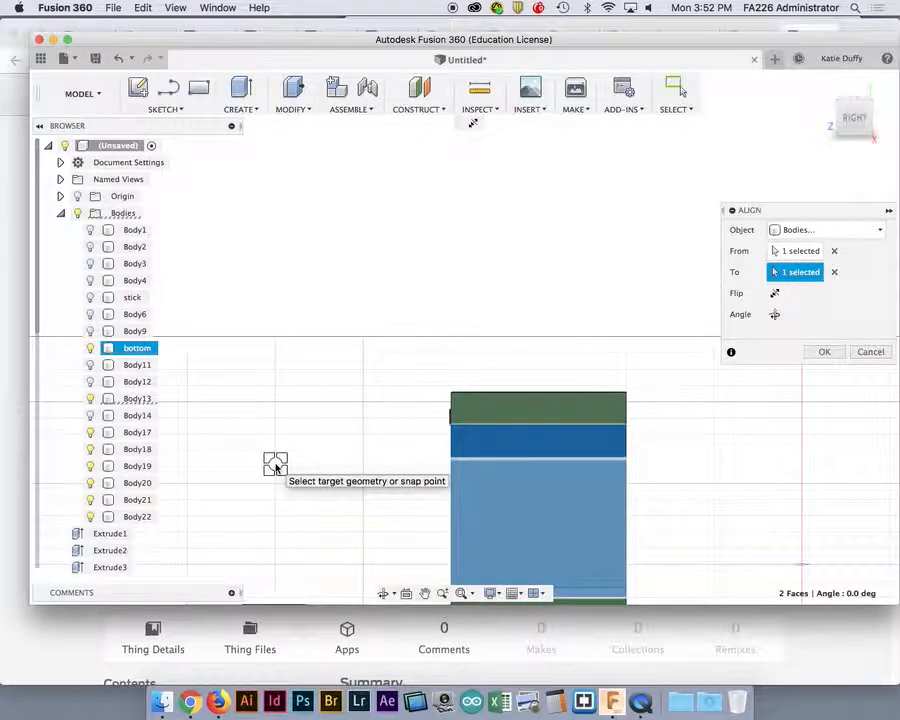
shift+middle_drag(442, 498, 331, 484)
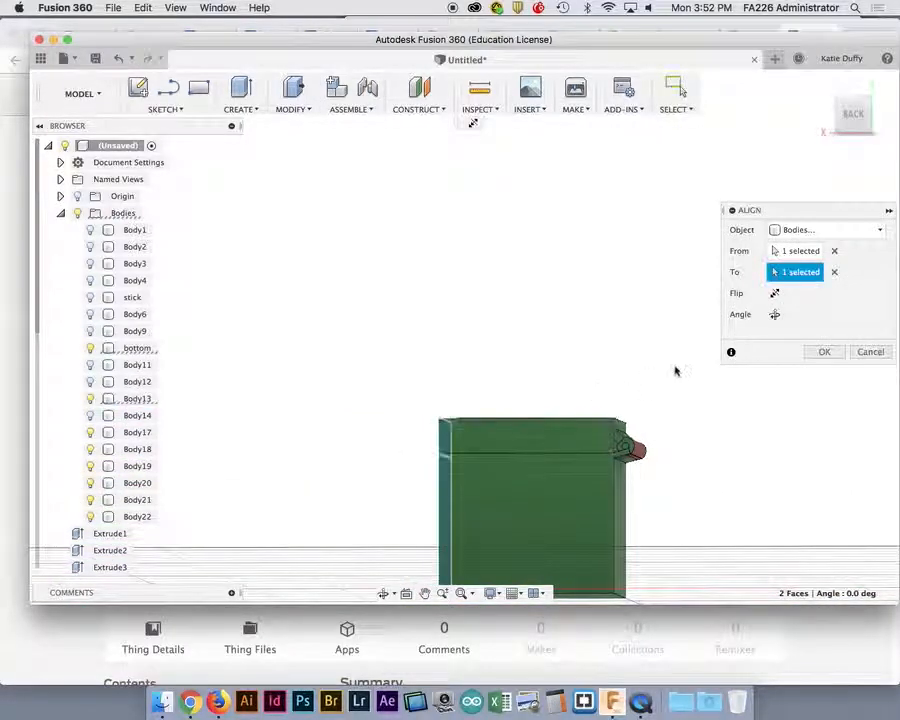
click(823, 352)
Inspect the closed box from its hinge side and hide the bottom body.
shift+middle_drag(672, 454, 562, 507)
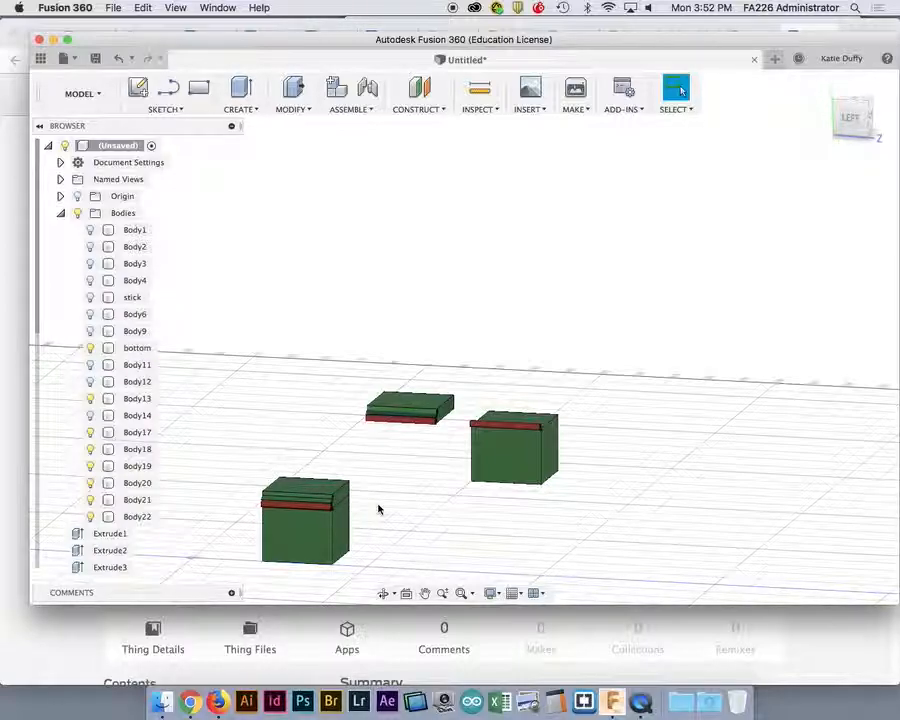
shift+middle_drag(380, 513, 500, 400)
scroll(488, 478, down, 3)
scroll(487, 477, up, 5)
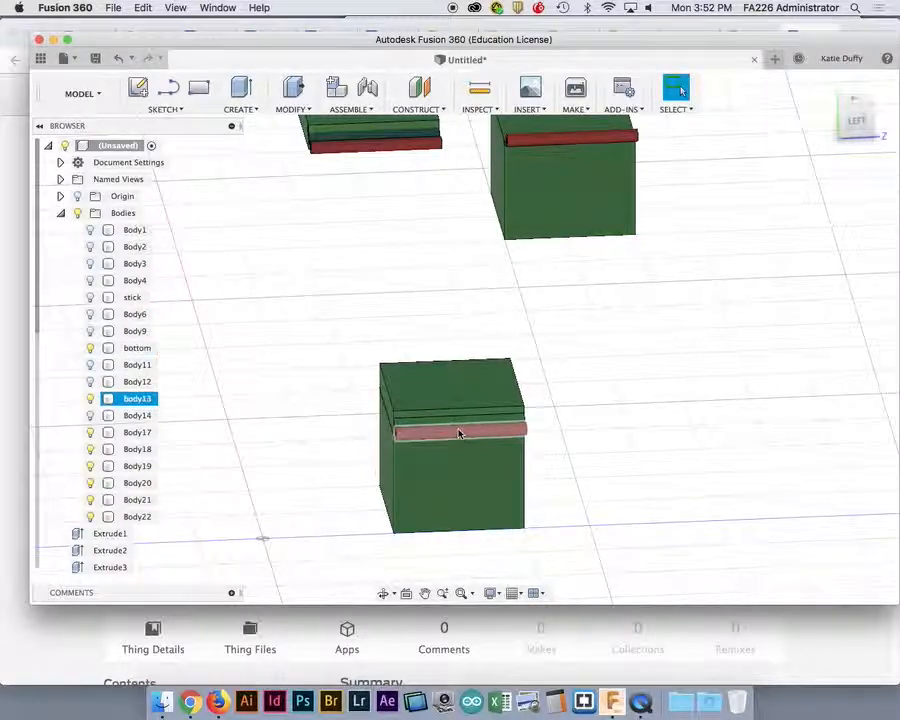
mouse_move(488, 483)
shift+middle_down()
mouse_move(476, 480)
mouse_move(474, 462)
mouse_move(477, 469)
shift+middle_up()
click(354, 376)
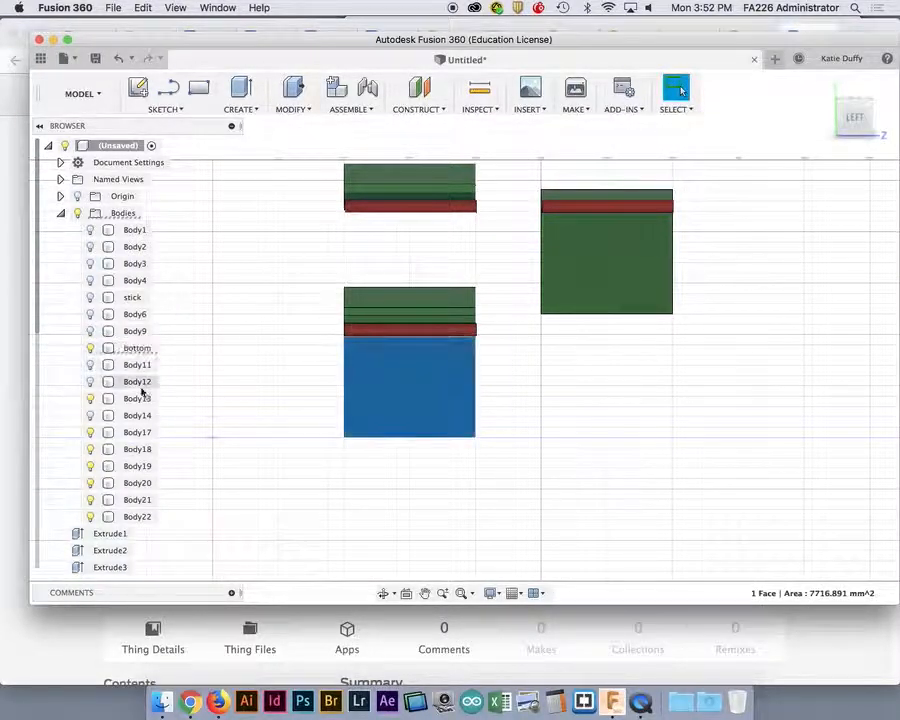
click(91, 349)
Start a box on the vertical side plane below the lid's hinge, with a base 30 mm long and 40 mm wide.
middle_drag(364, 408, 372, 452)
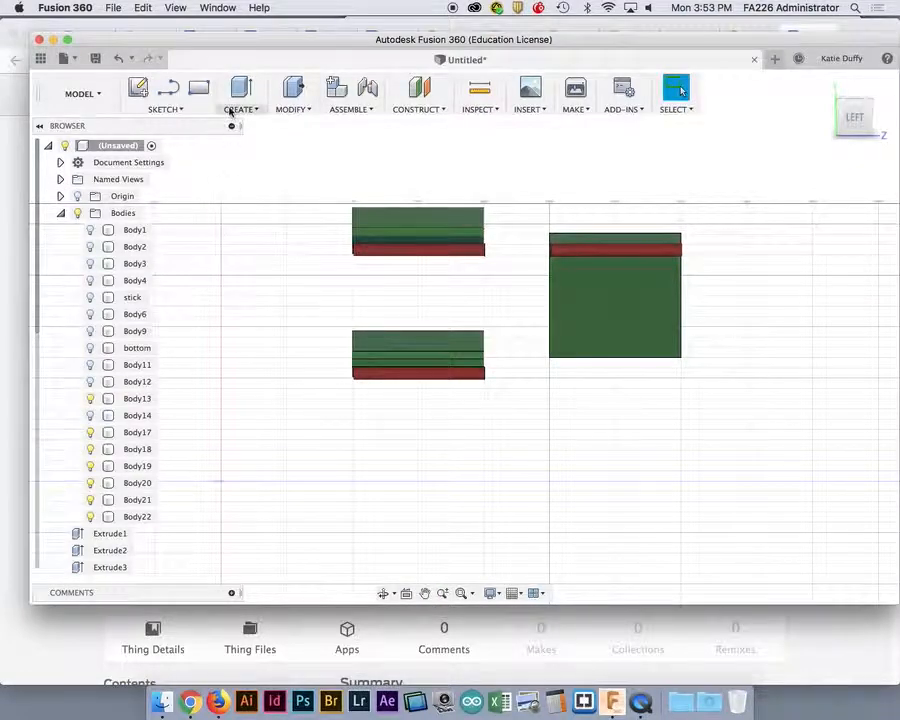
click(236, 112)
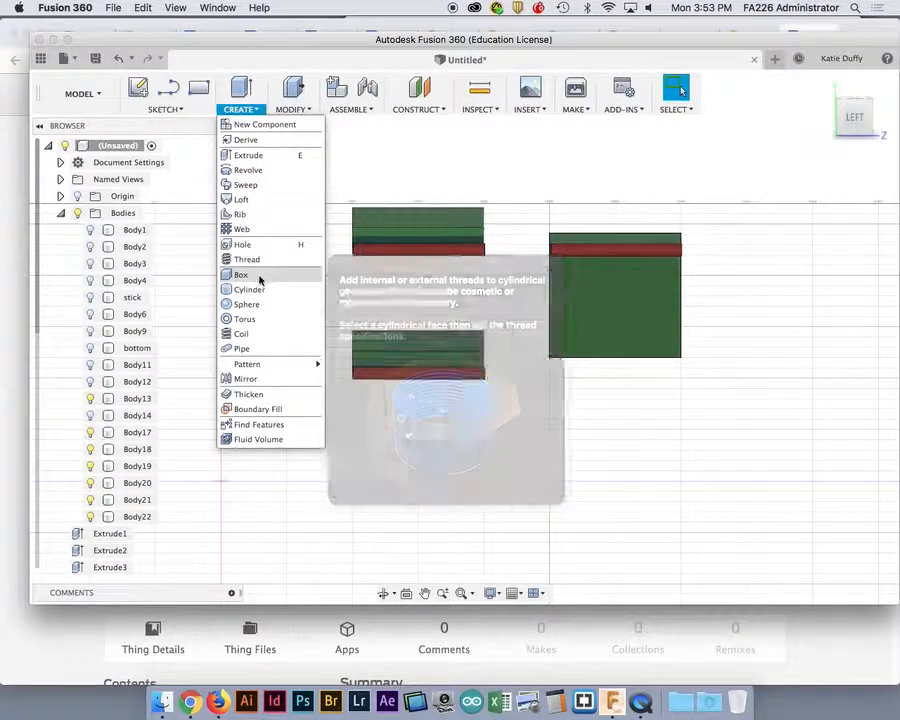
click(259, 274)
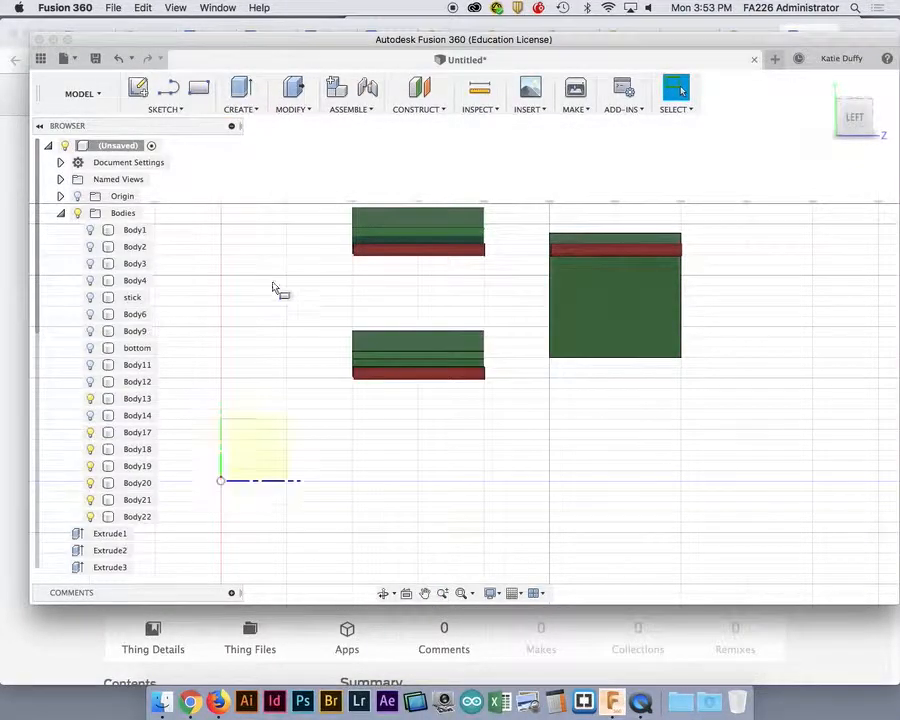
click(279, 458)
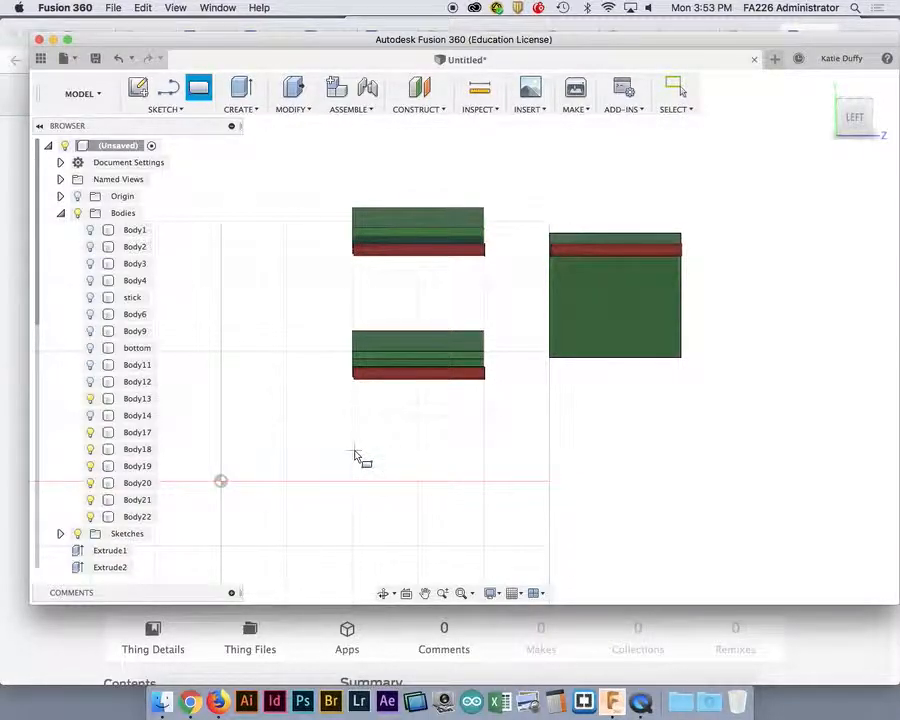
click(360, 457)
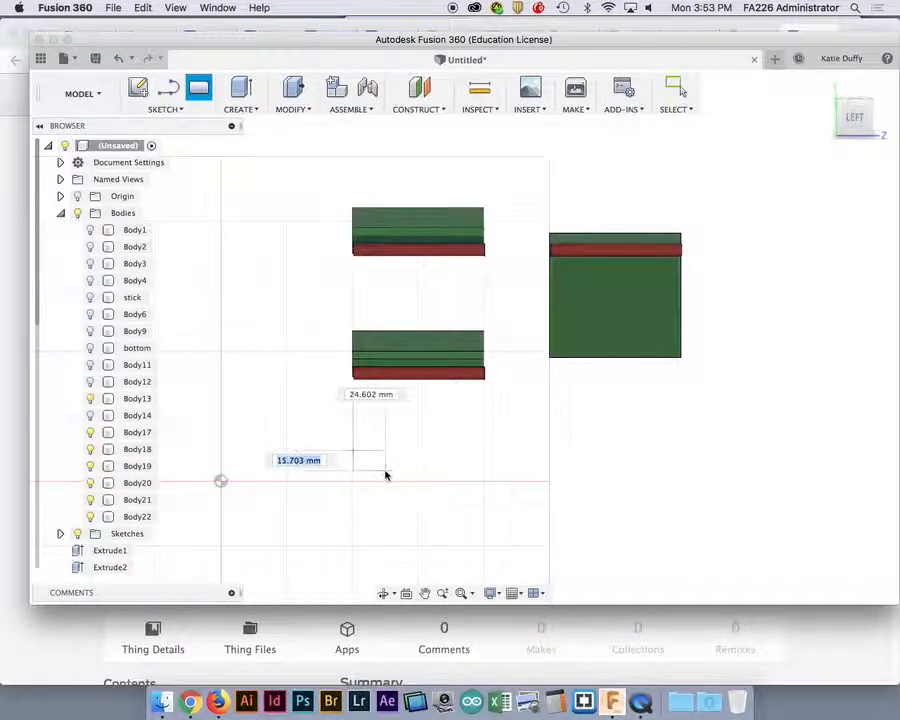
key(Tab)
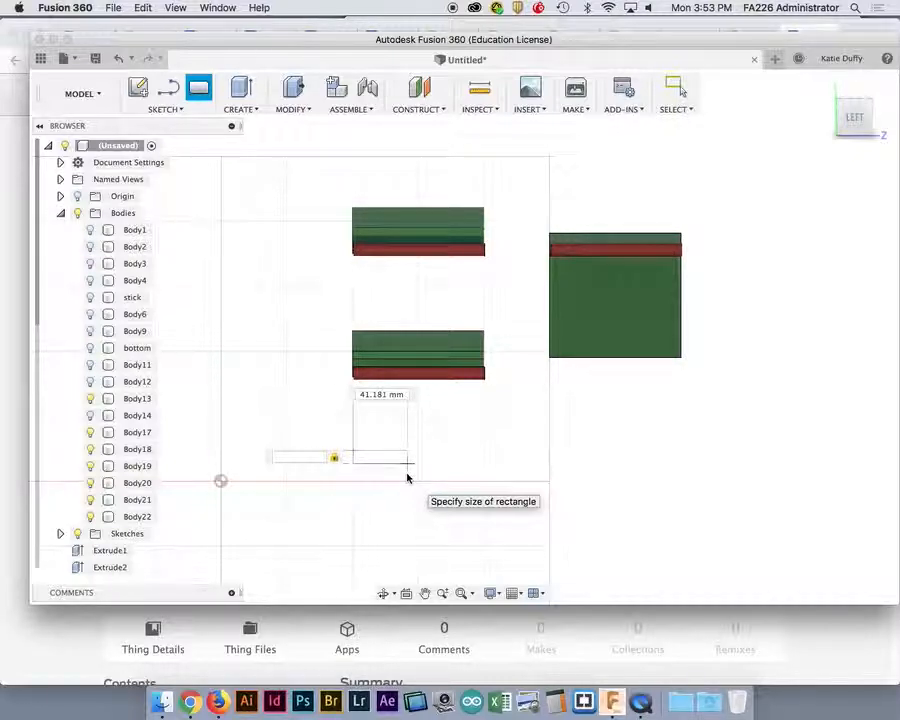
key(Tab)
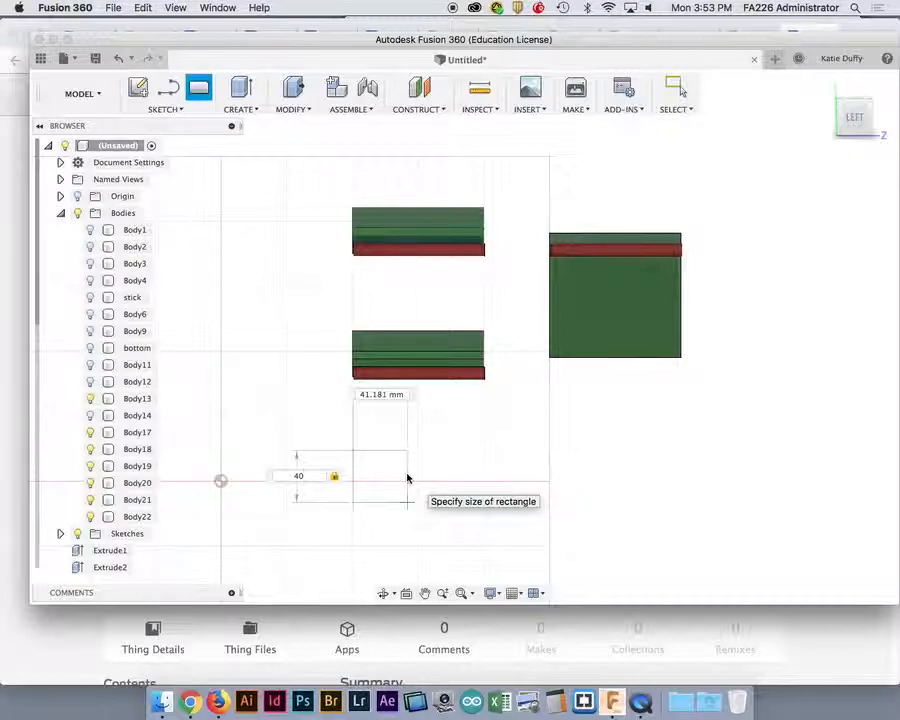
key(Tab)
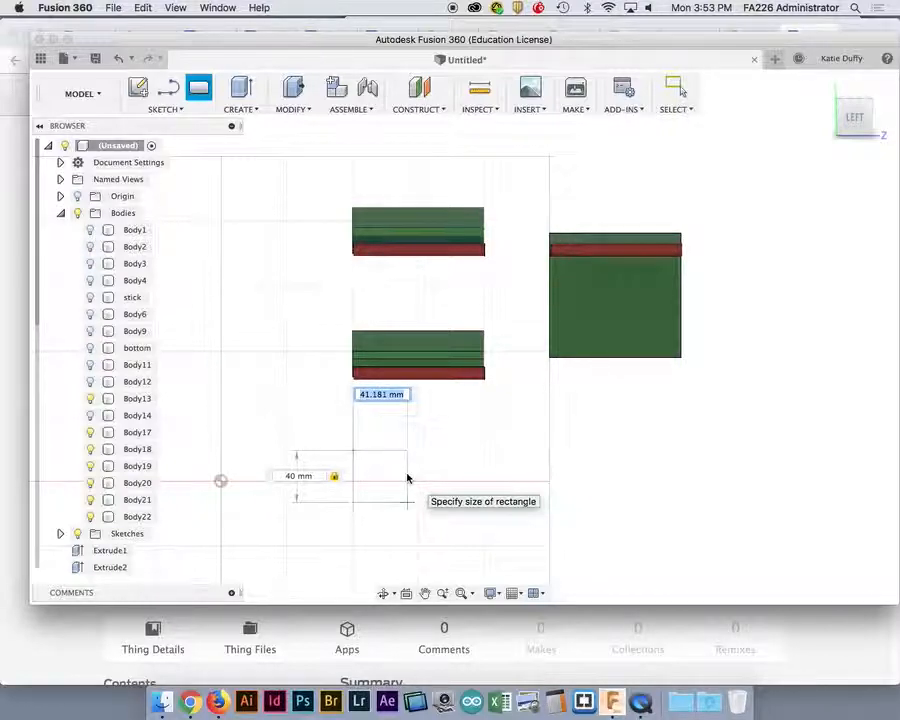
key(Tab)
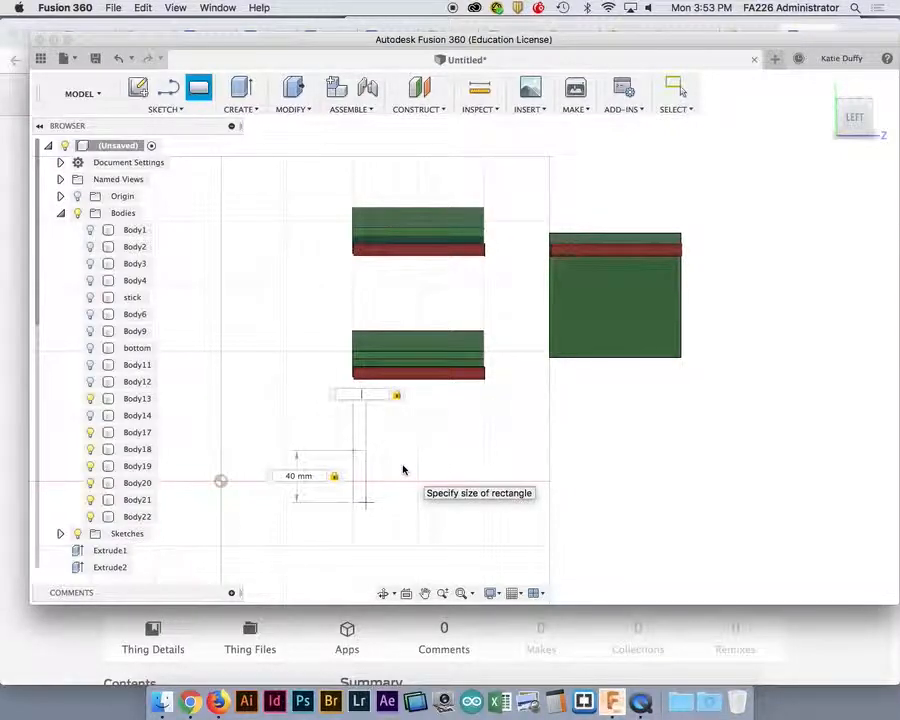
text(50)
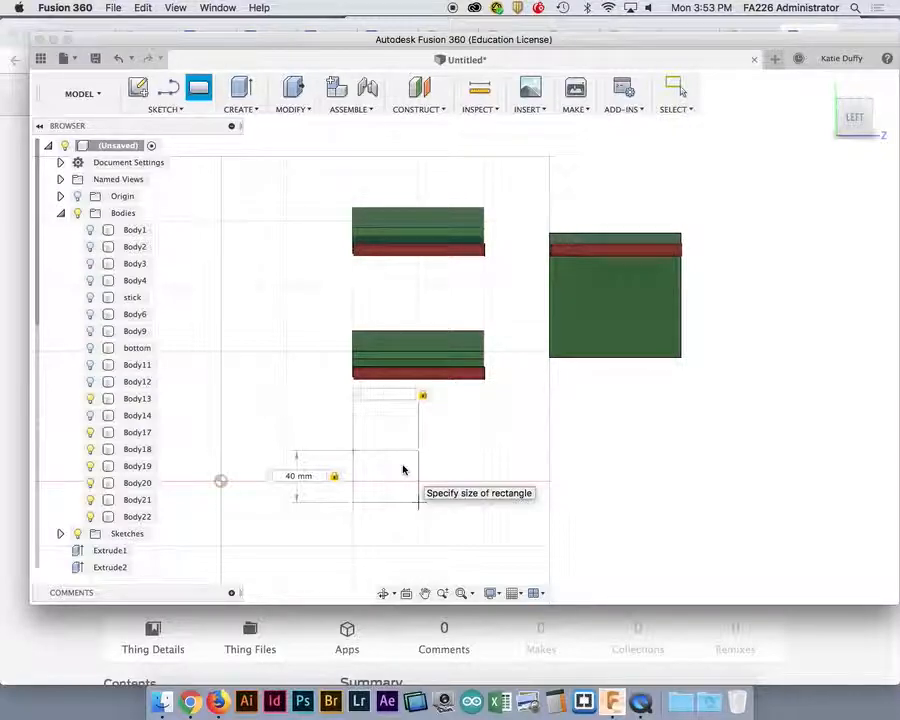
shift+middle_drag(403, 467, 430, 469)
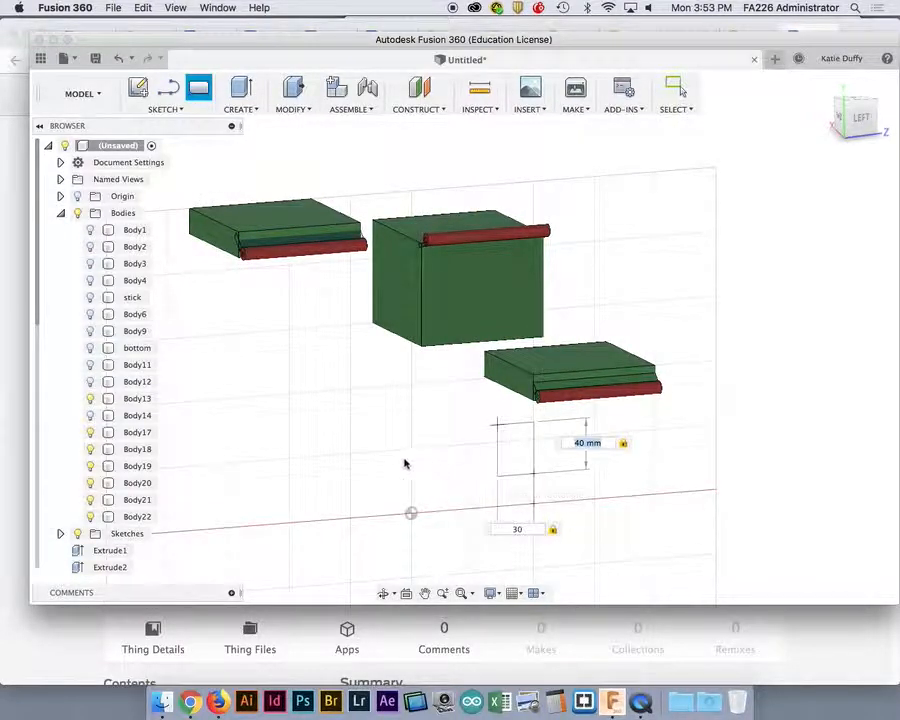
key(Return)
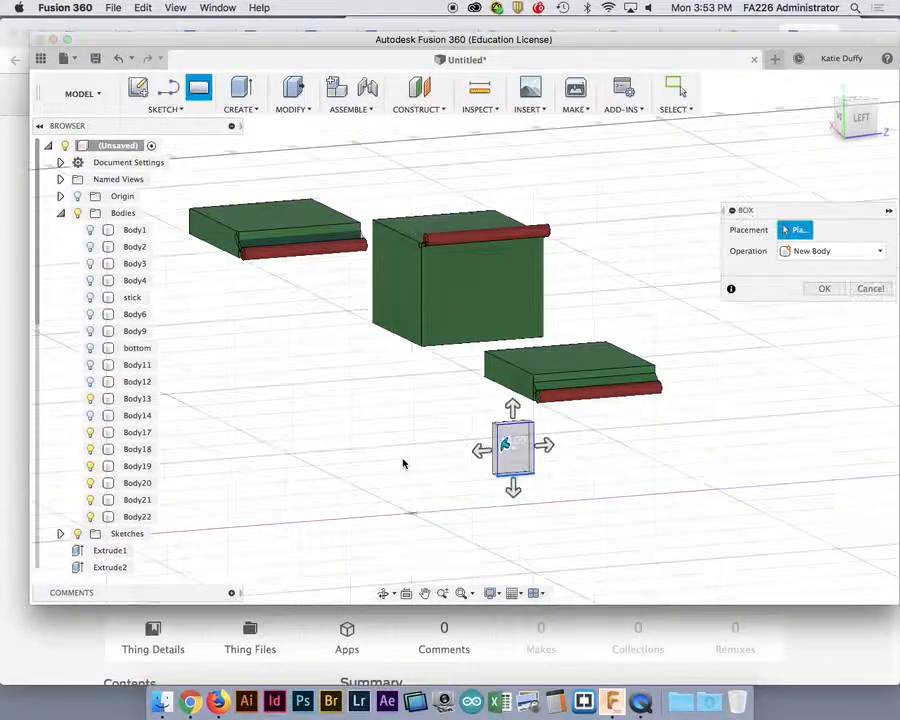
Set the box's height to 20 mm and create it as a new body.
shift+middle_drag(475, 488, 522, 486)
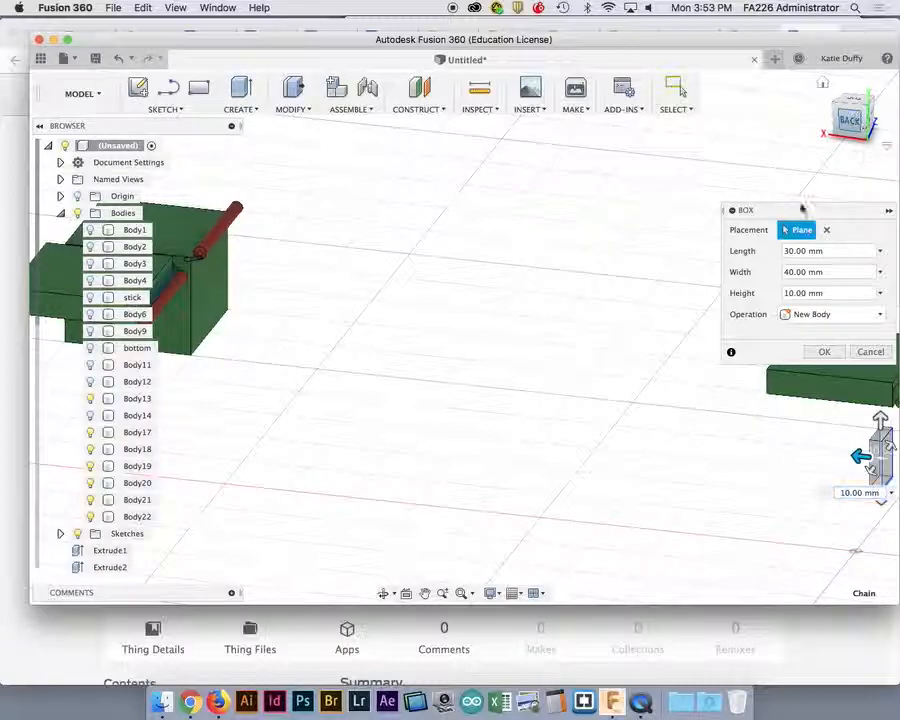
click(856, 122)
middle_drag(666, 410, 209, 424)
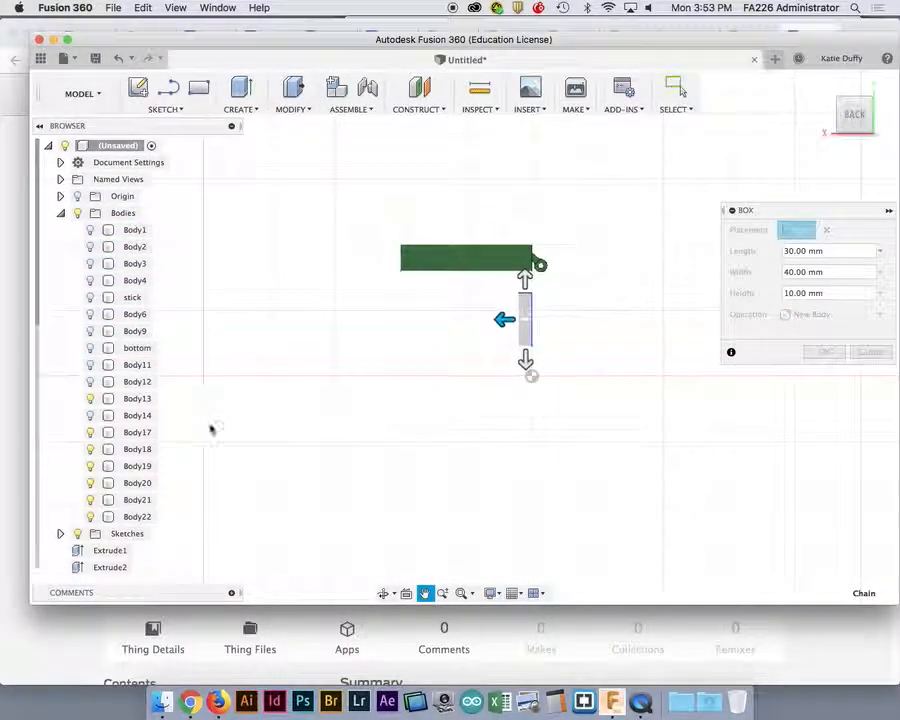
drag(502, 322, 537, 262)
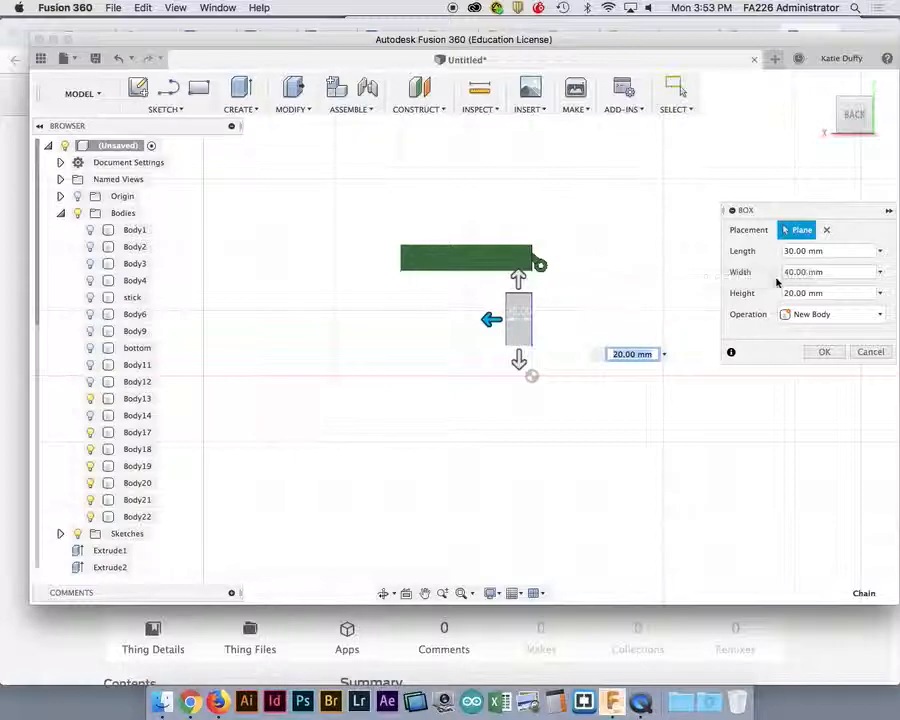
click(817, 354)
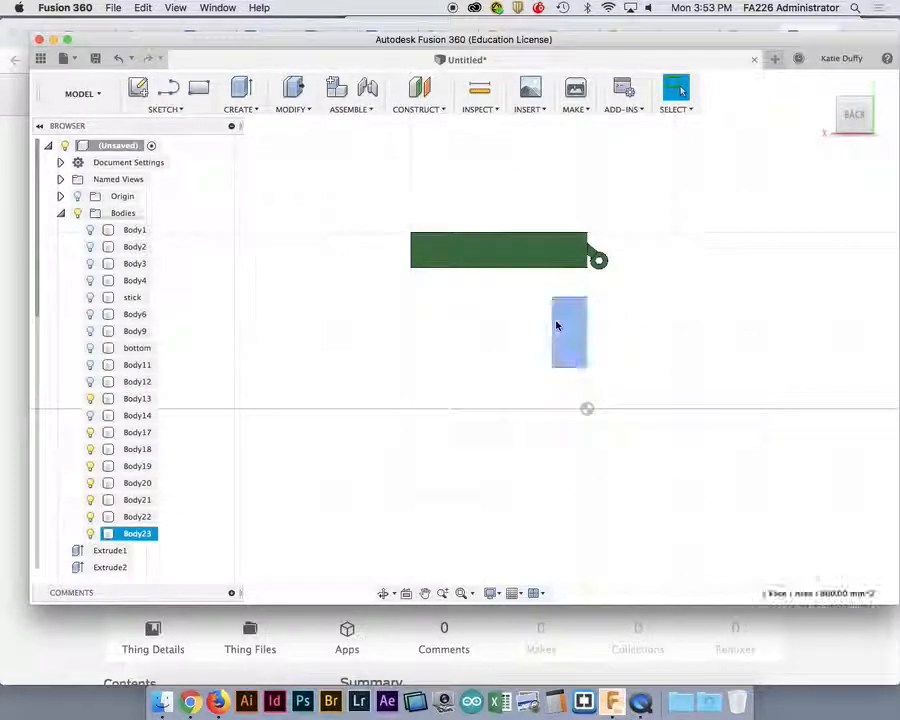
Move the new box body 40 mm along Y and 20 mm along X so that it encloses the hinge barrel's profile.
right_click(566, 323)
click(539, 343)
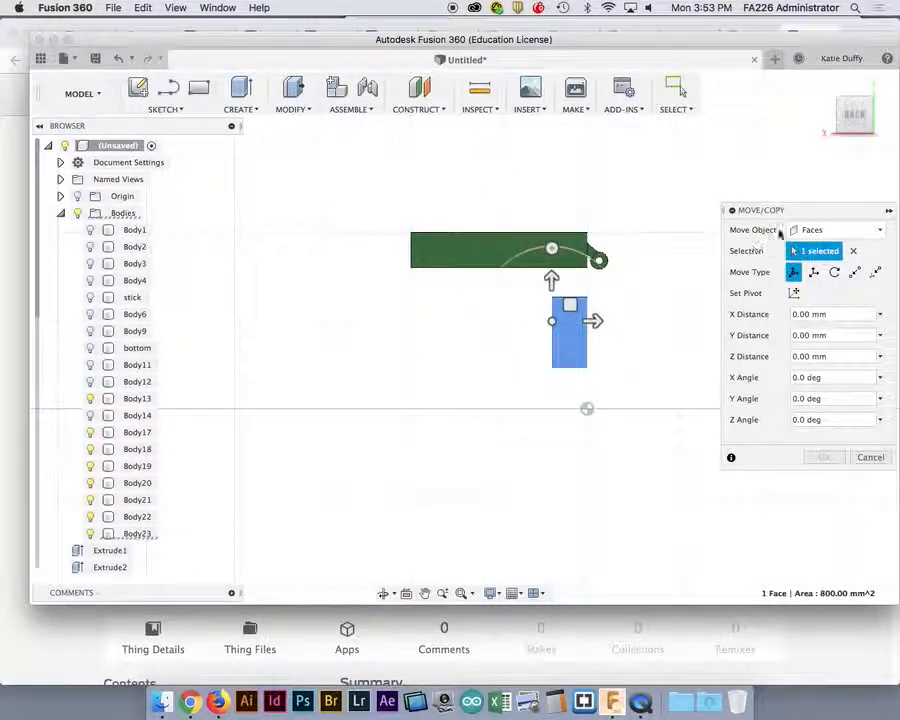
click(830, 231)
click(818, 263)
click(586, 323)
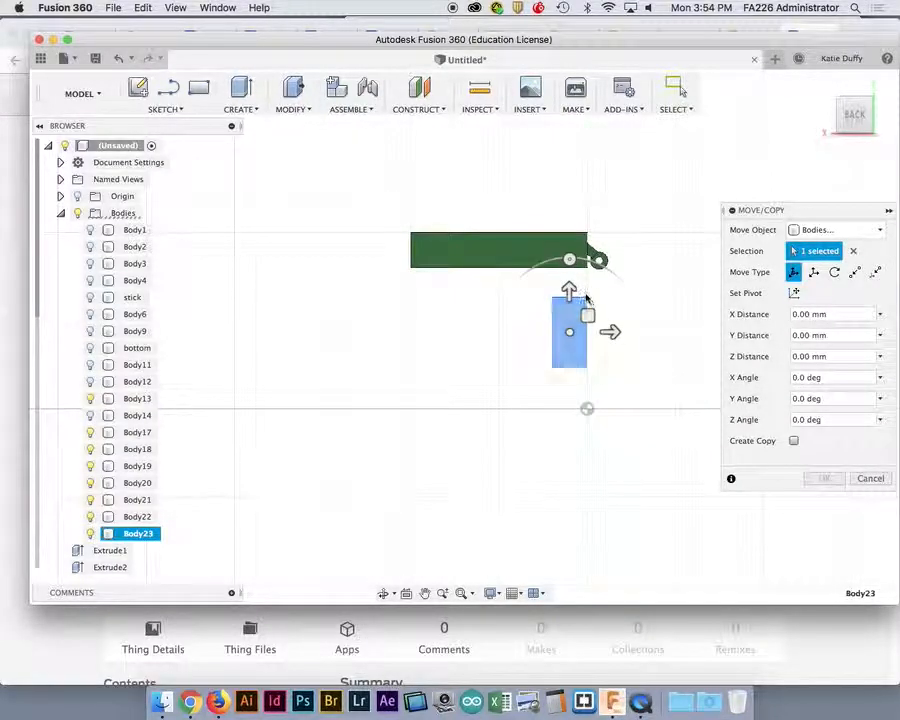
drag(569, 289, 572, 221)
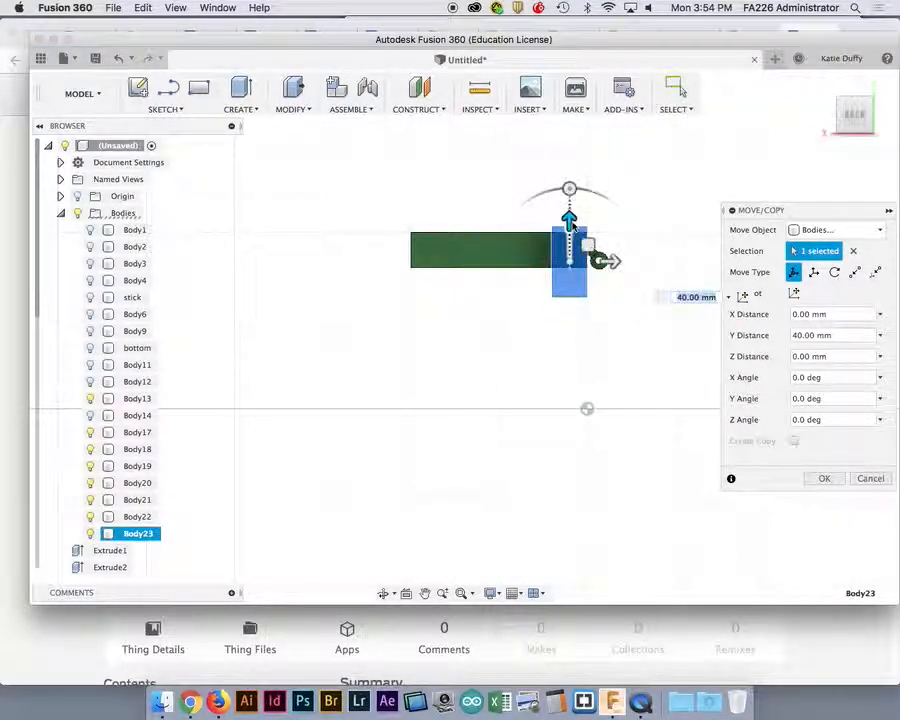
drag(617, 265, 655, 262)
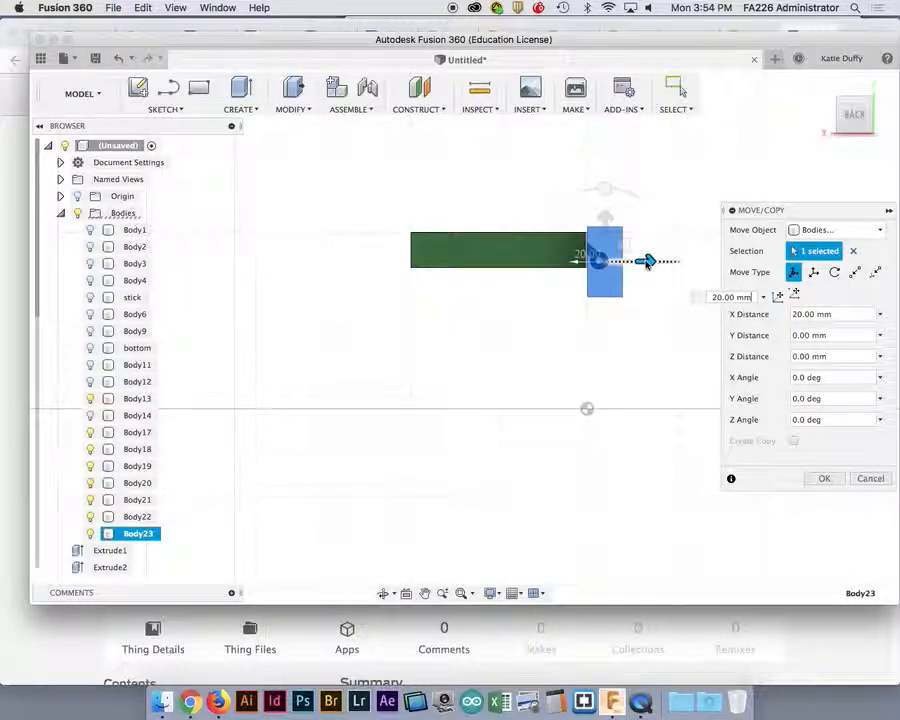
Move the box body -65 mm along Z to the middle of the lid's hinge and finish the move.
scroll(642, 266, up, 4)
scroll(642, 266, up, 5)
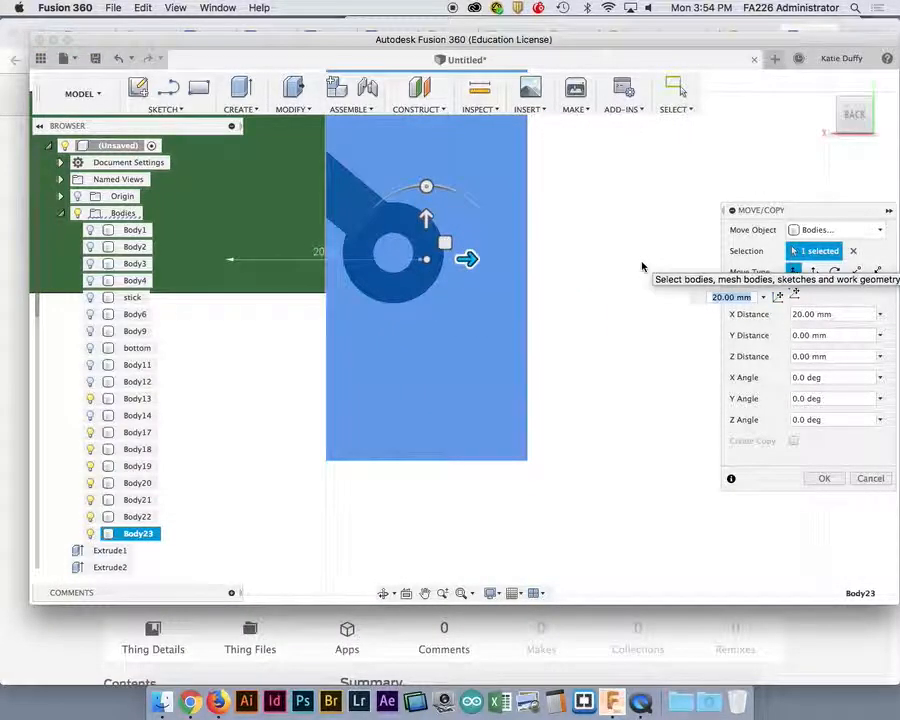
scroll(508, 258, down, 2)
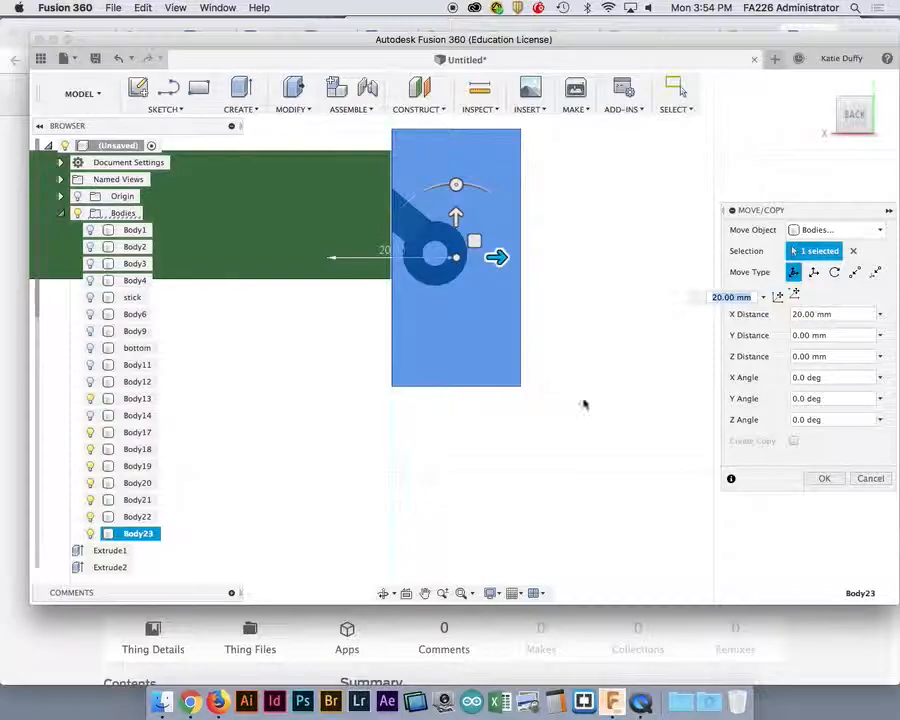
scroll(572, 442, down, 5)
mouse_move(568, 445)
shift+middle_down()
mouse_move(597, 415)
mouse_move(577, 441)
mouse_move(581, 459)
shift+middle_up()
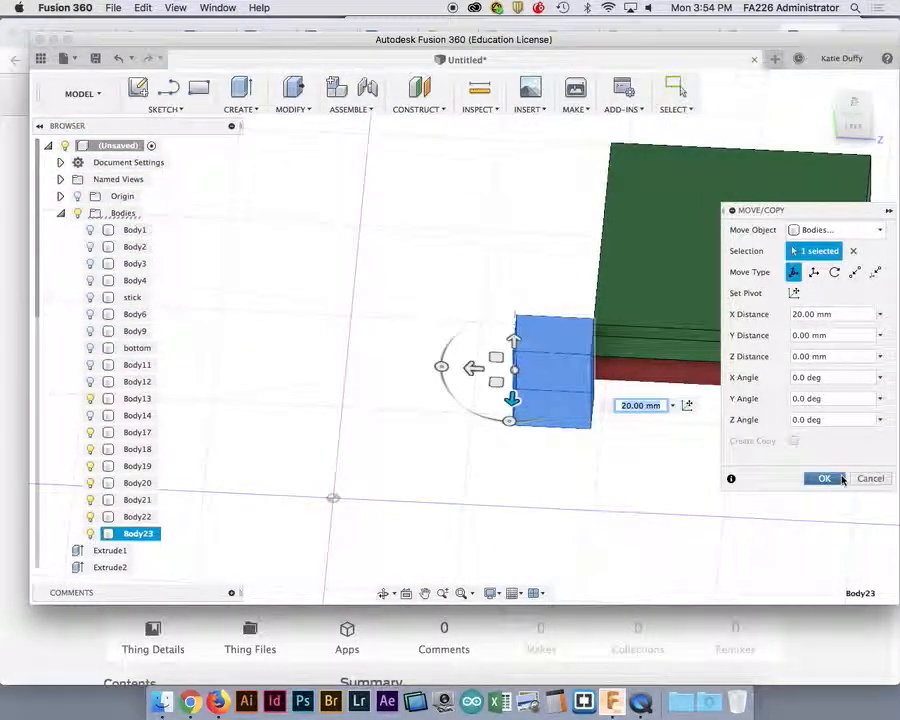
scroll(657, 460, down, 4)
middle_drag(657, 460, 446, 460)
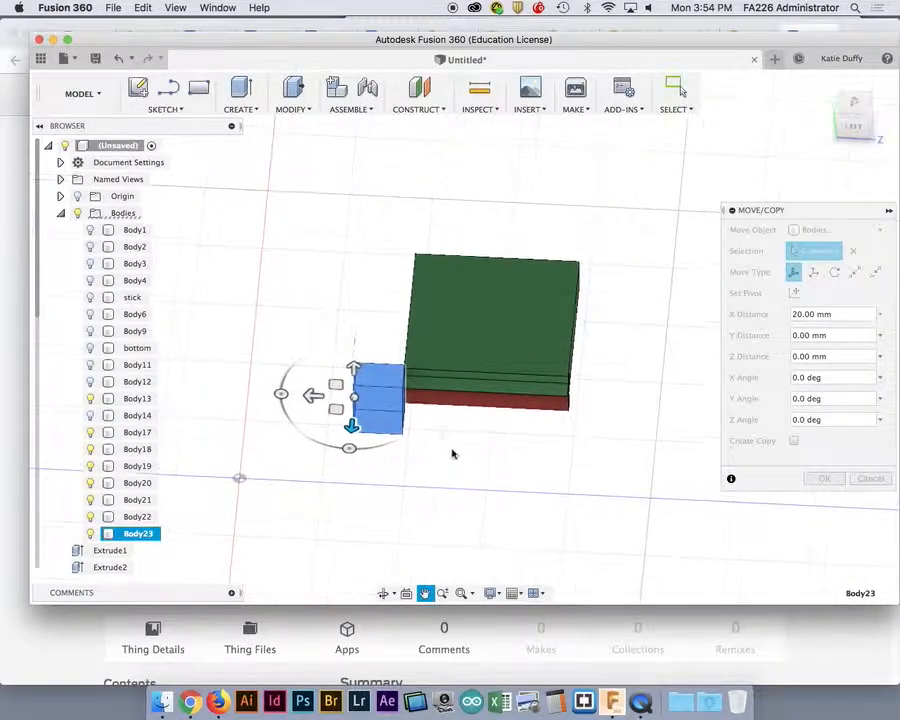
drag(311, 395, 409, 402)
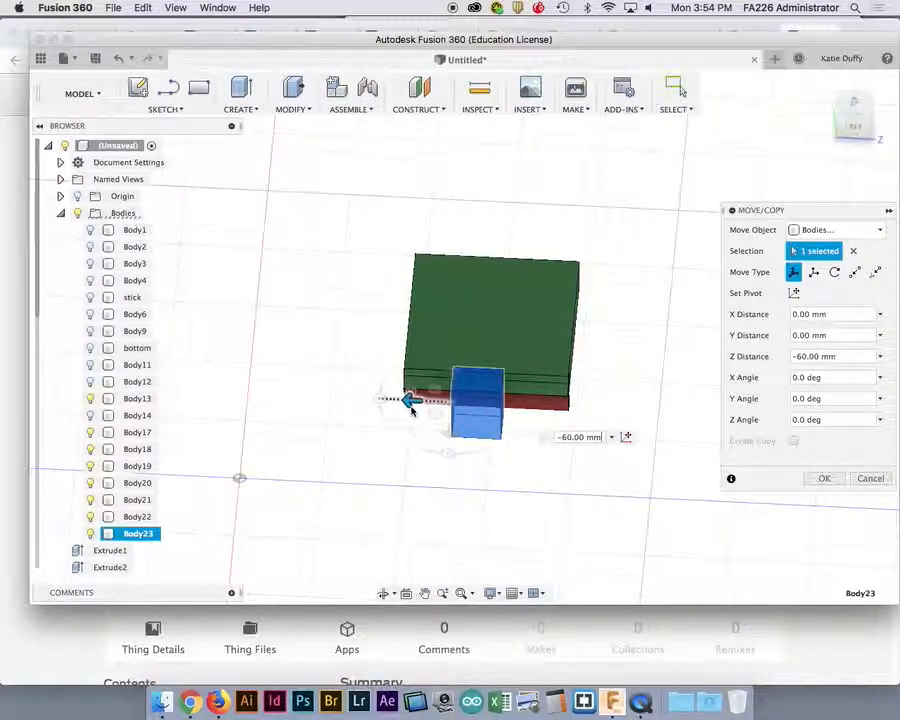
click(850, 107)
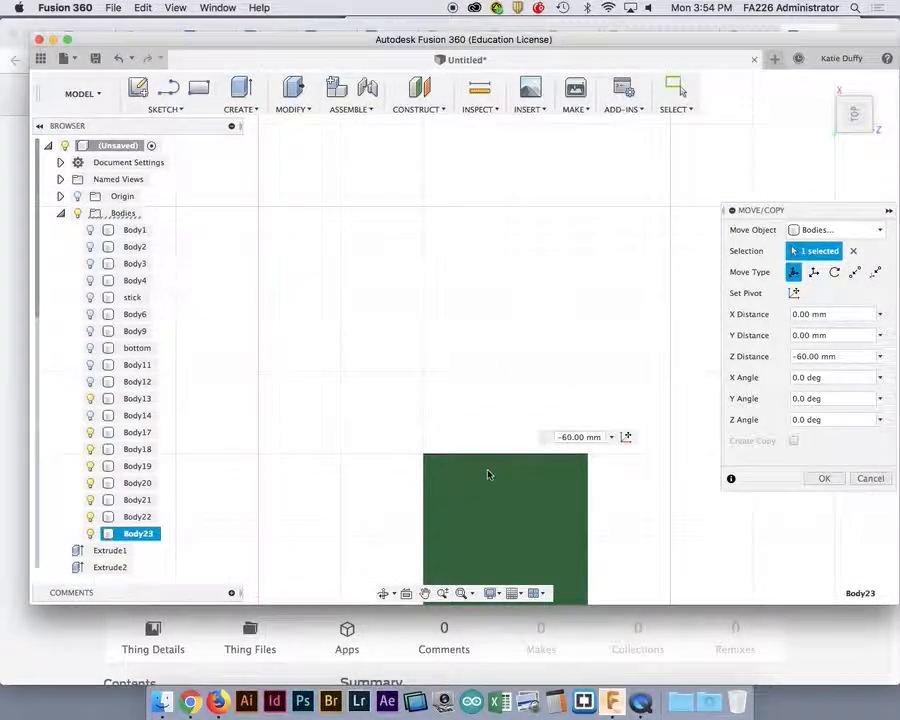
middle_drag(488, 472, 494, 304)
scroll(488, 302, up, 3)
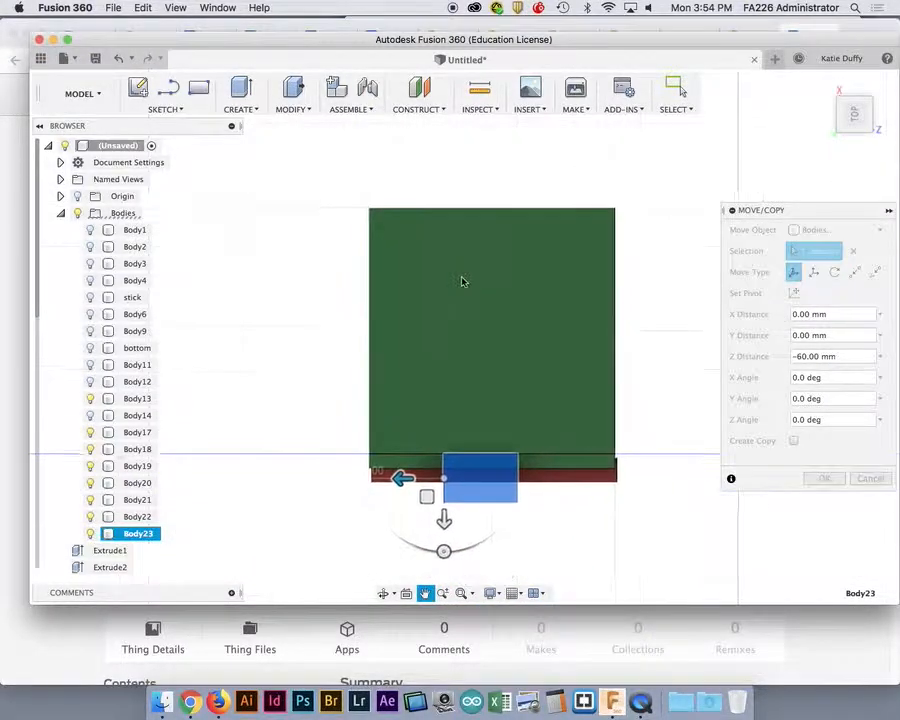
drag(390, 464, 404, 466)
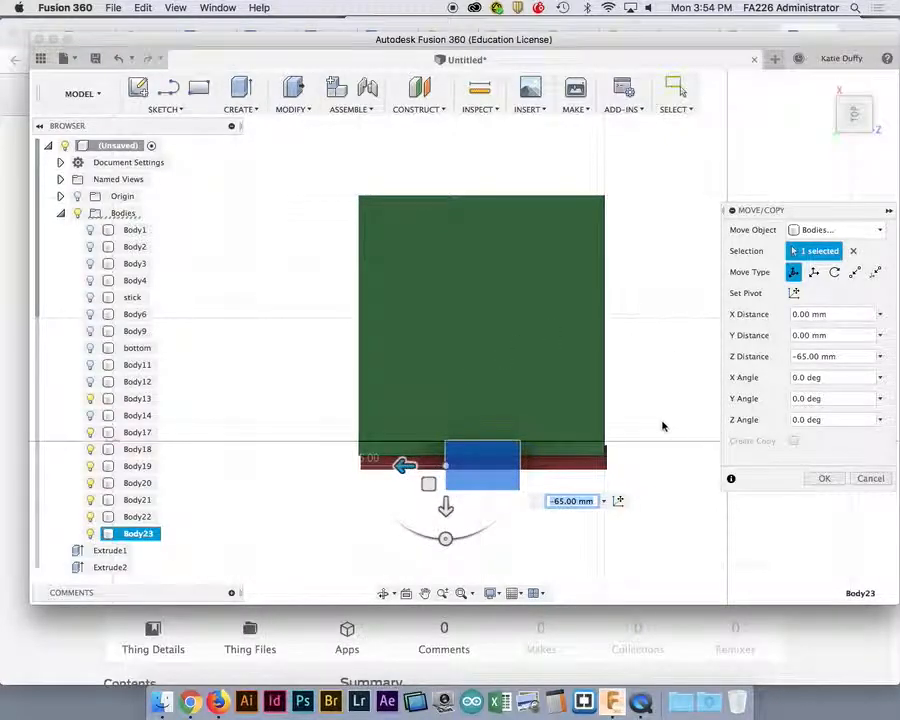
click(826, 479)
Join the transparent box body to the lid with Combine, using the lid as target and keeping the tool body.
shift+middle_drag(636, 458, 641, 405)
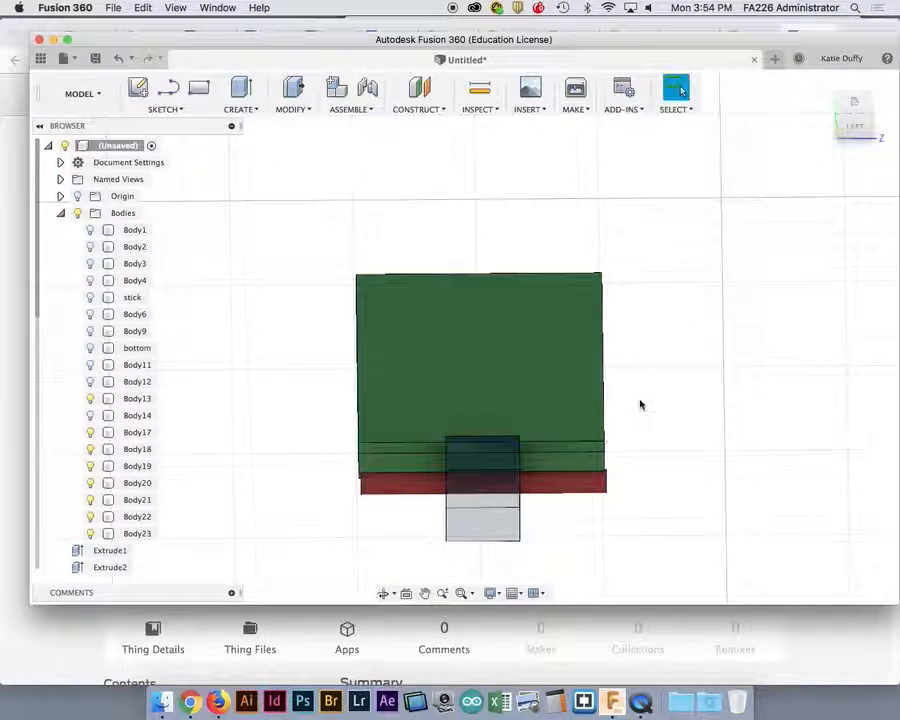
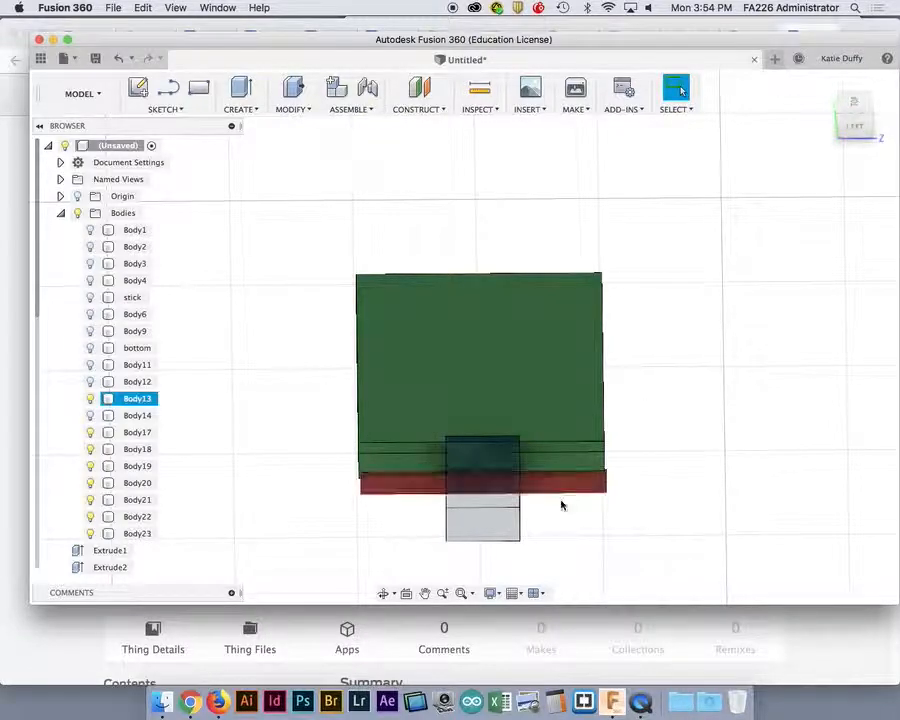
shift+middle_drag(608, 561, 508, 535)
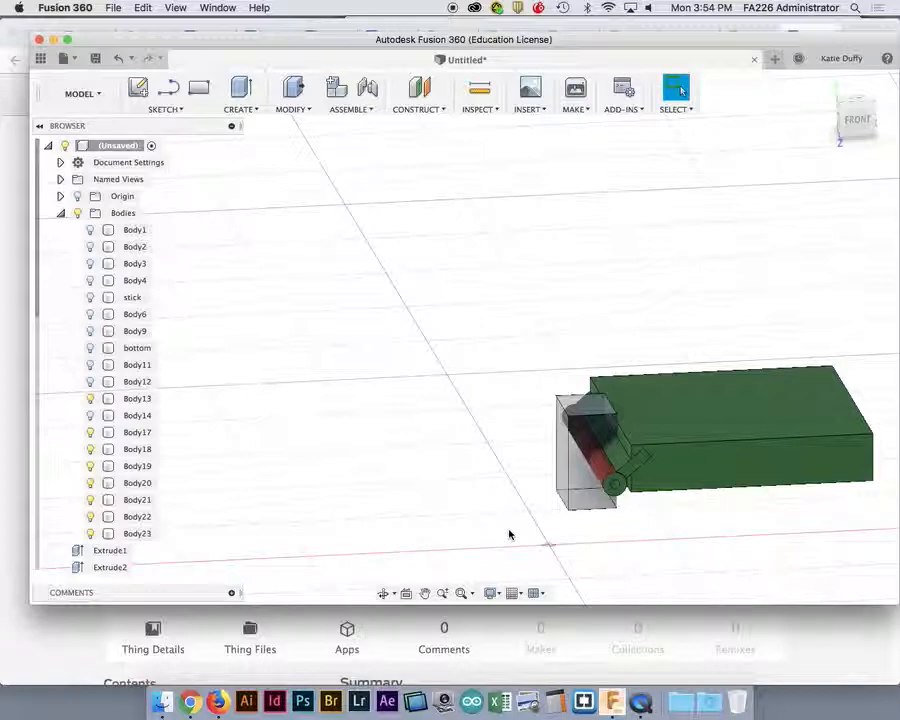
shift+middle_drag(506, 459, 435, 496)
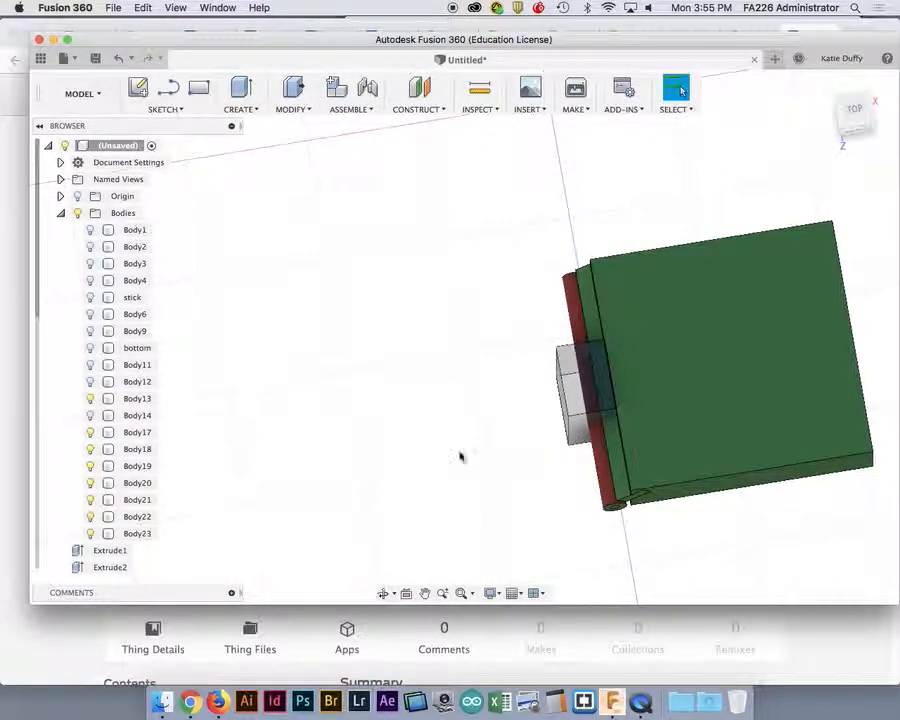
click(298, 110)
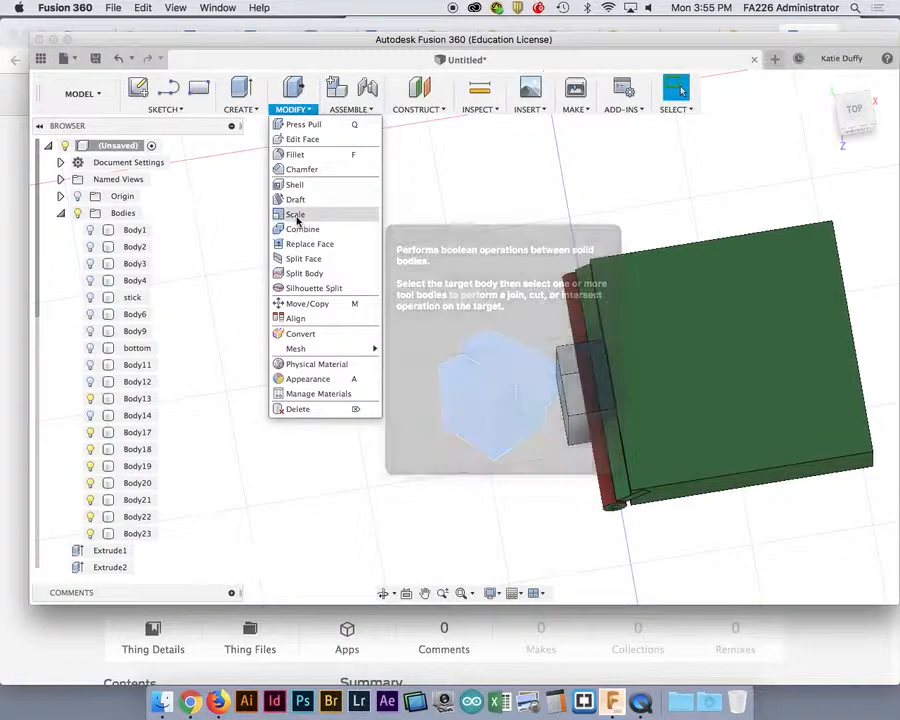
click(302, 230)
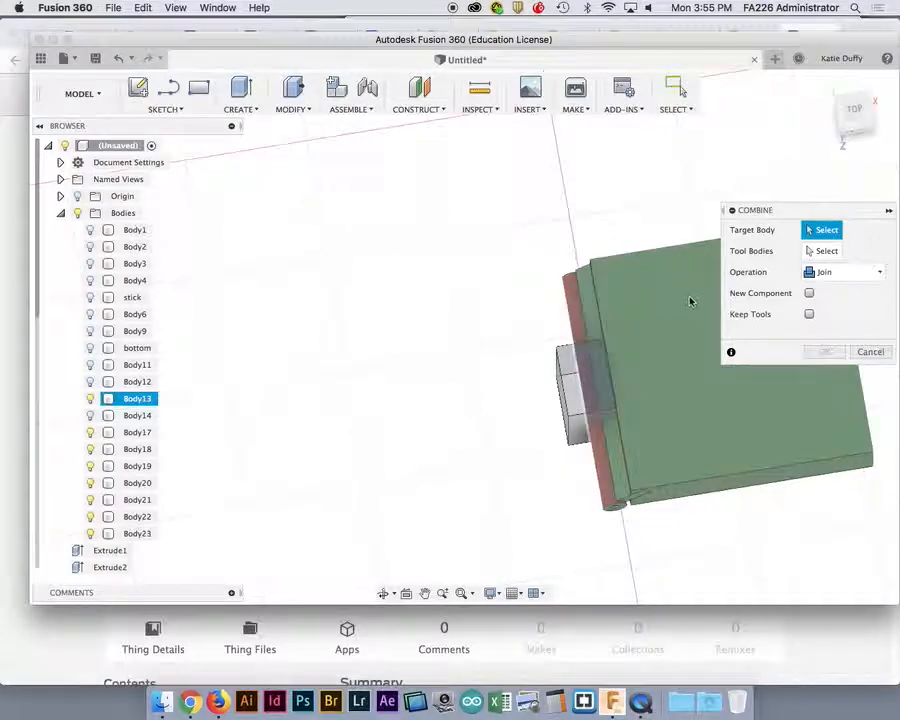
click(670, 288)
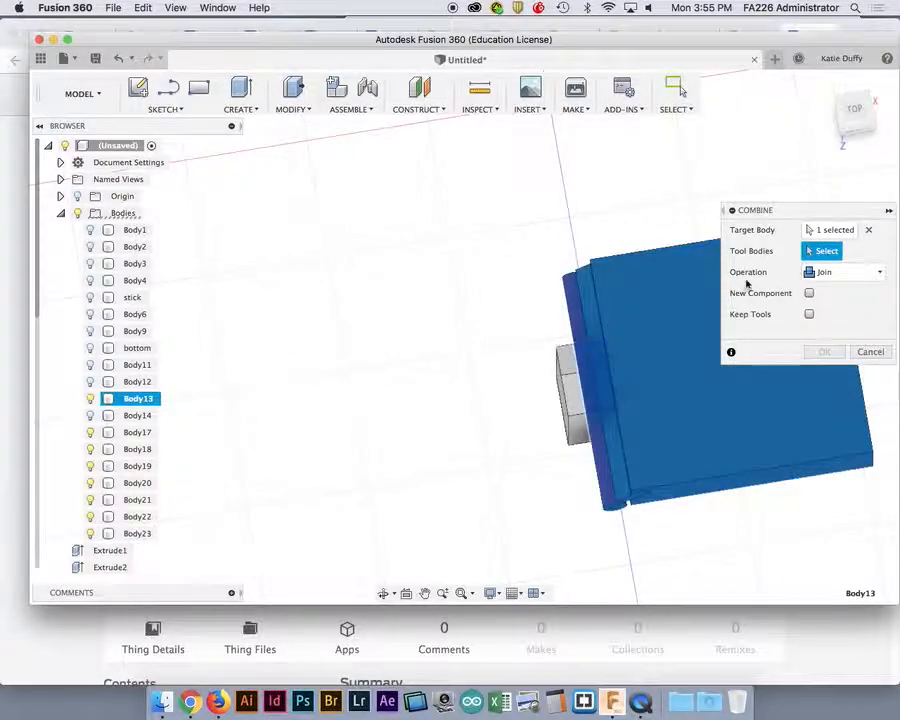
click(582, 416)
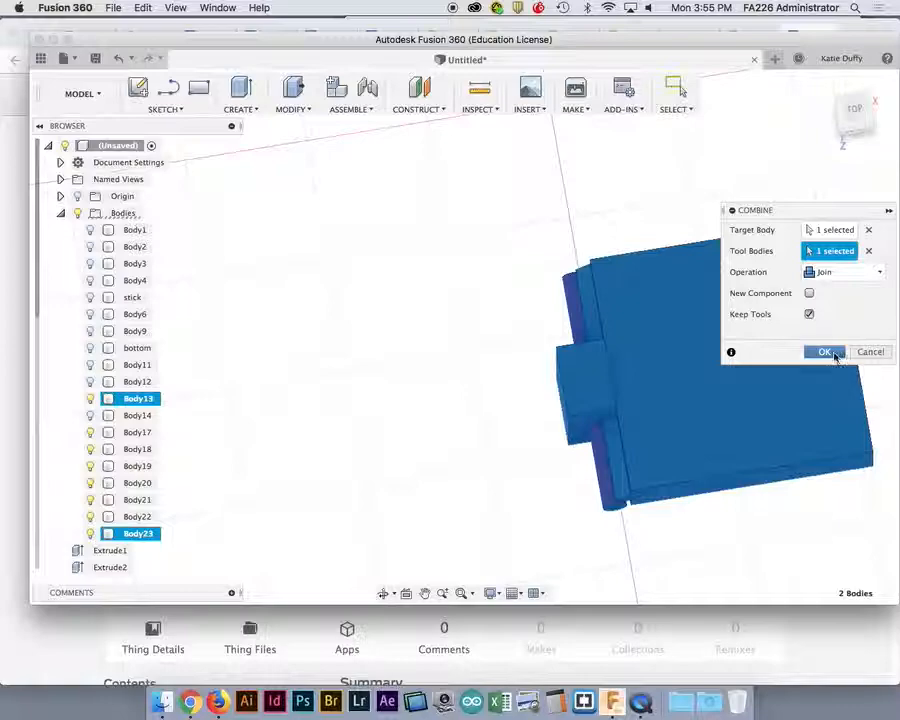
click(824, 352)
Hide the box body and toggle the visibility of the lid and box to inspect the joined result.
click(93, 535)
click(578, 374)
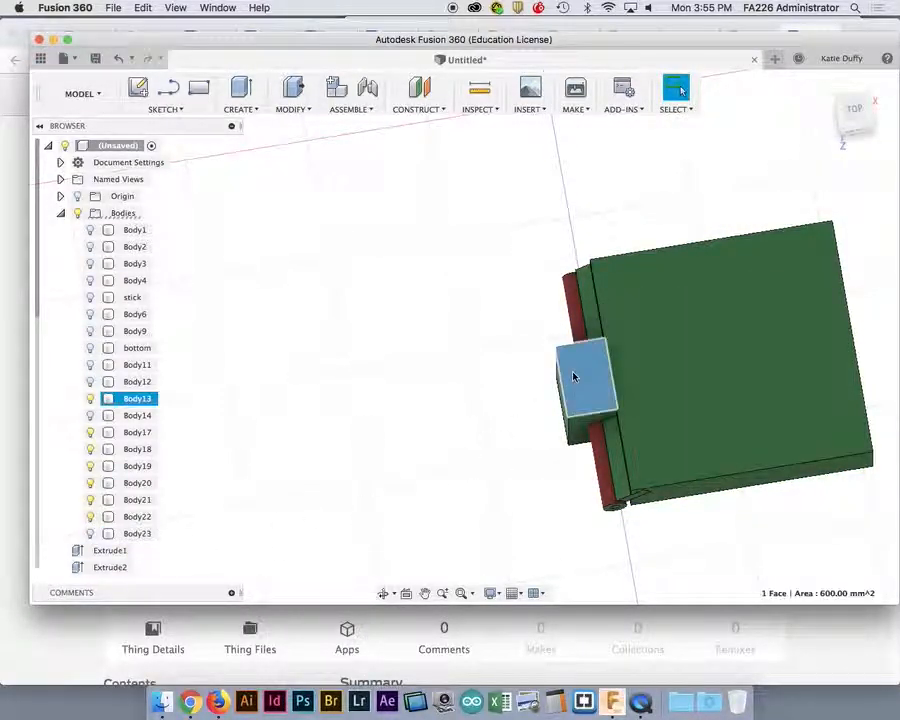
click(91, 399)
click(91, 399)
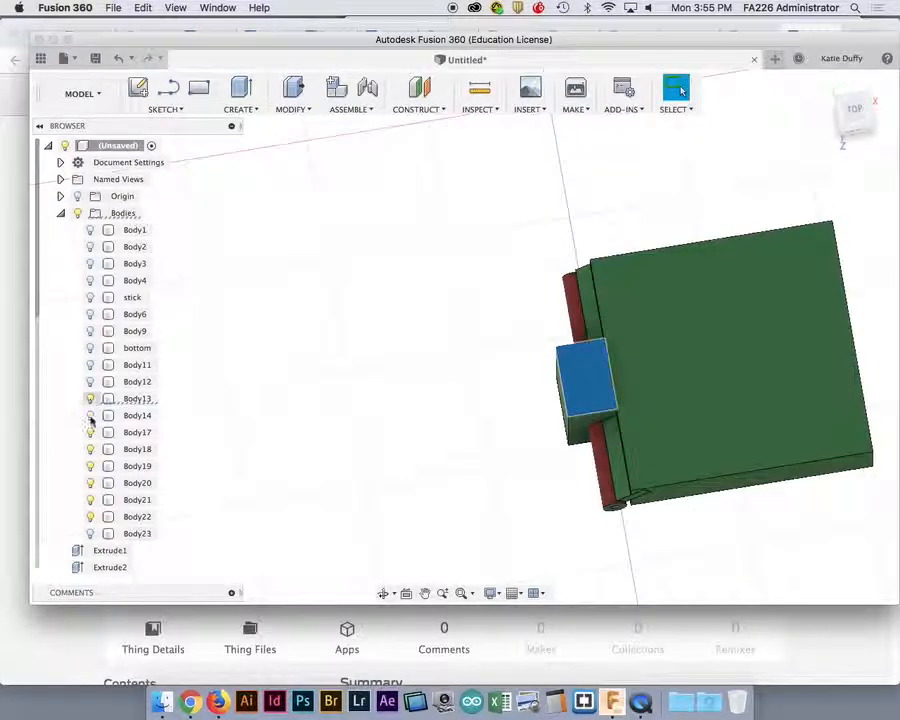
click(91, 536)
click(91, 536)
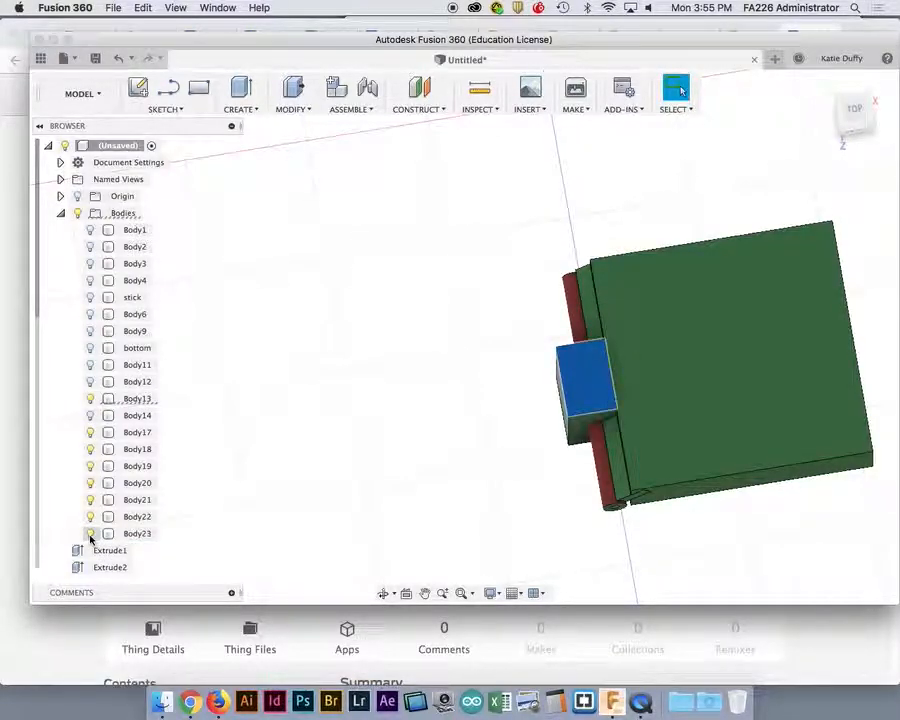
click(327, 526)
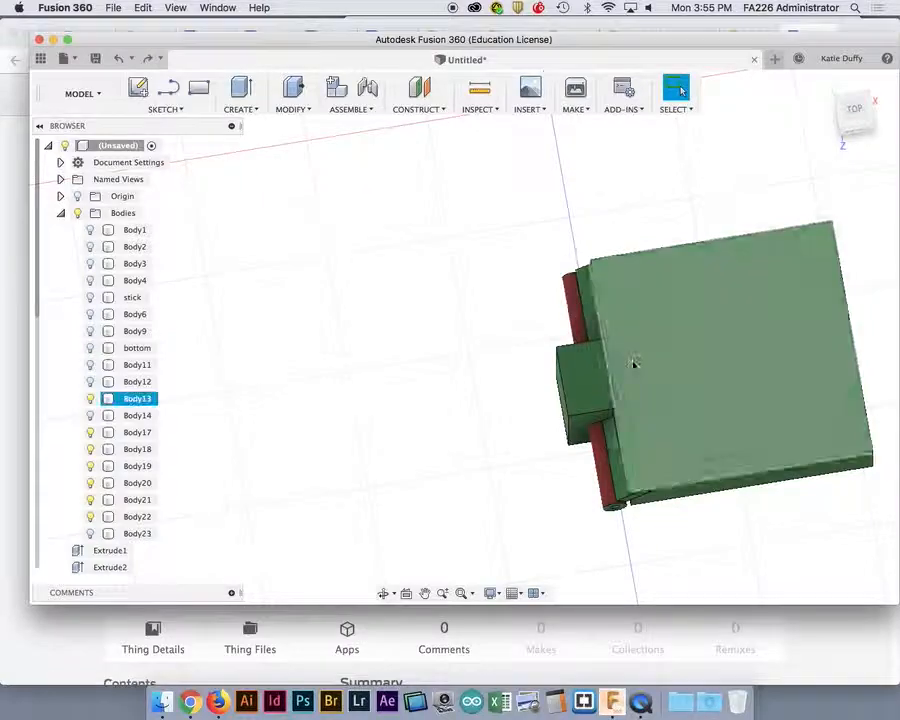
click(292, 105)
click(309, 232)
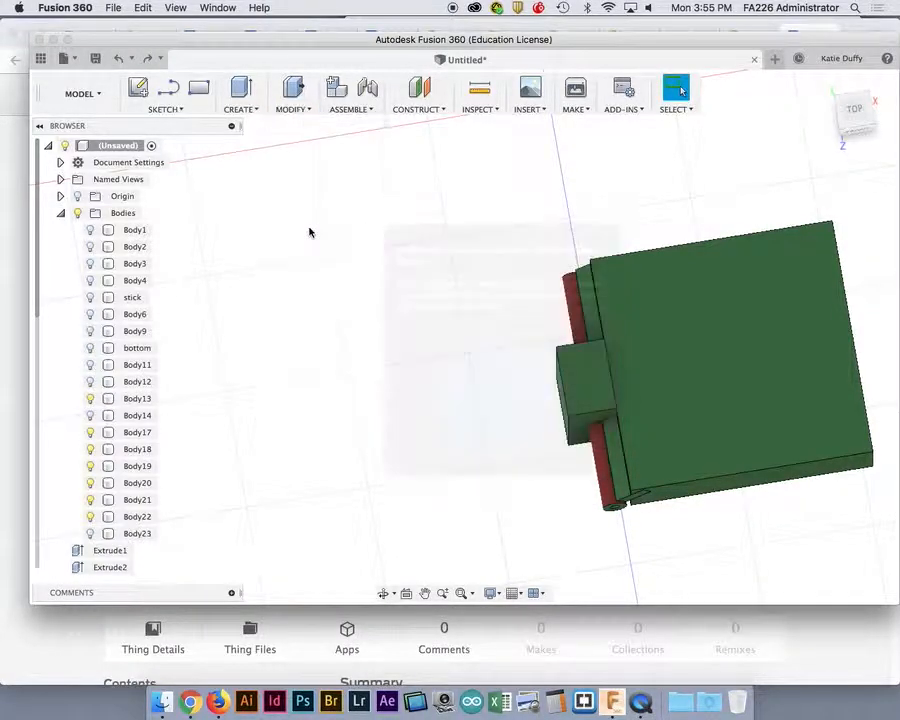
click(846, 273)
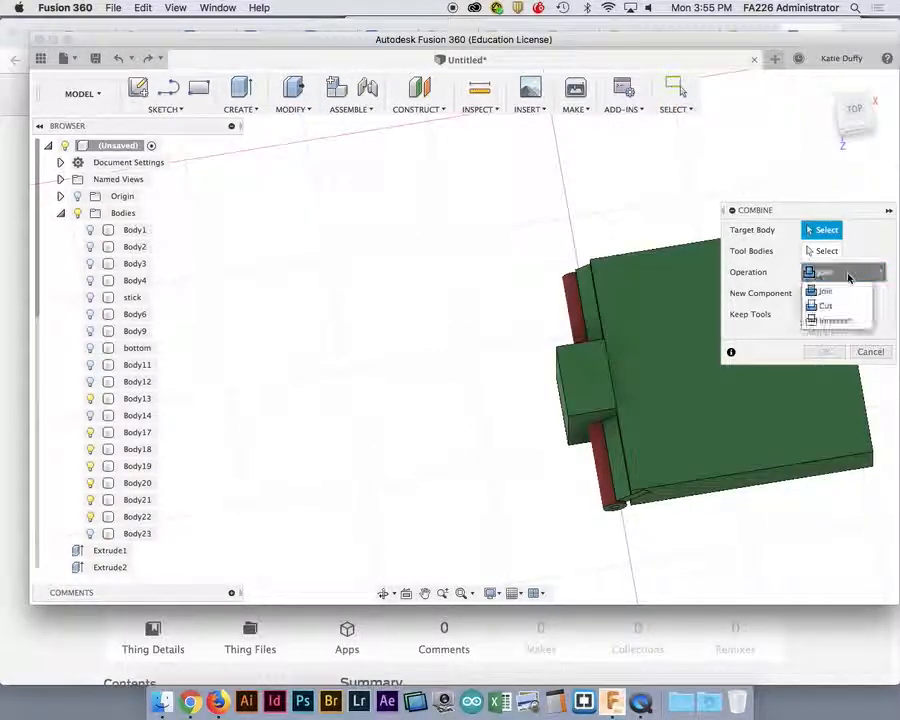
click(822, 305)
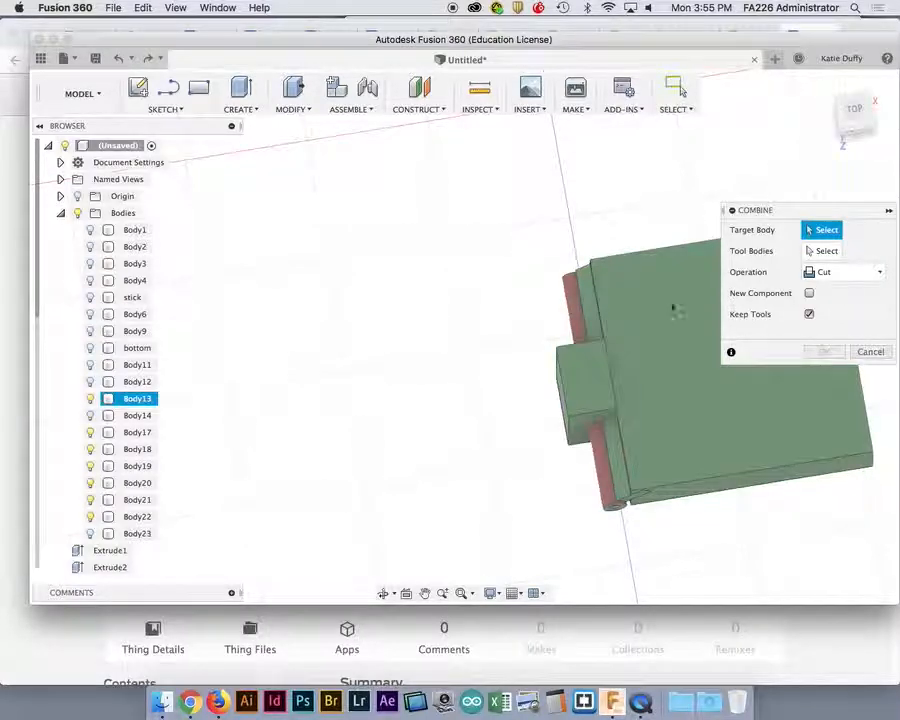
click(676, 292)
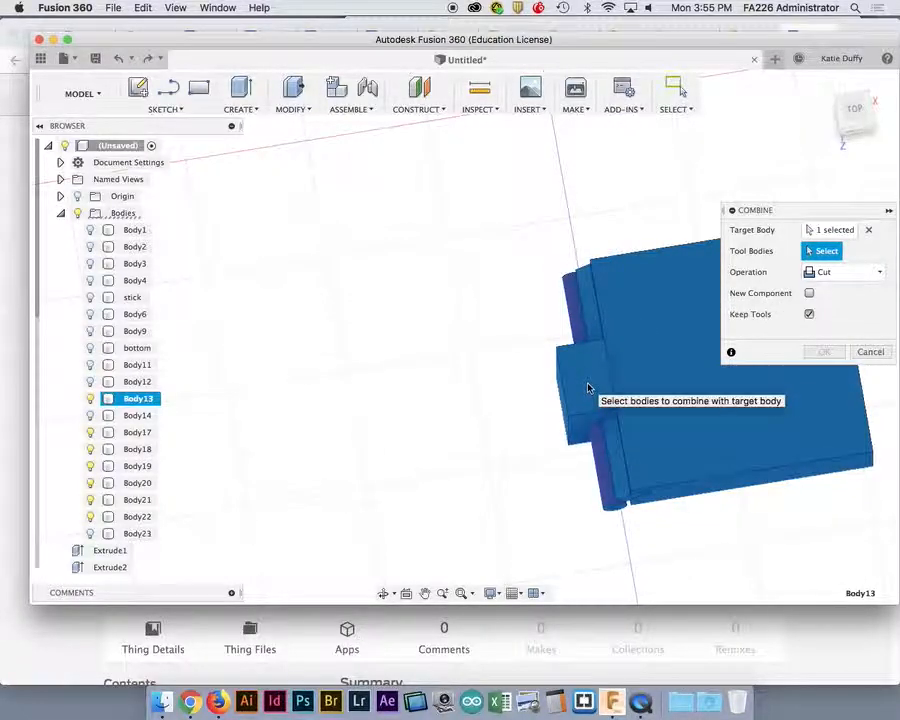
click(870, 353)
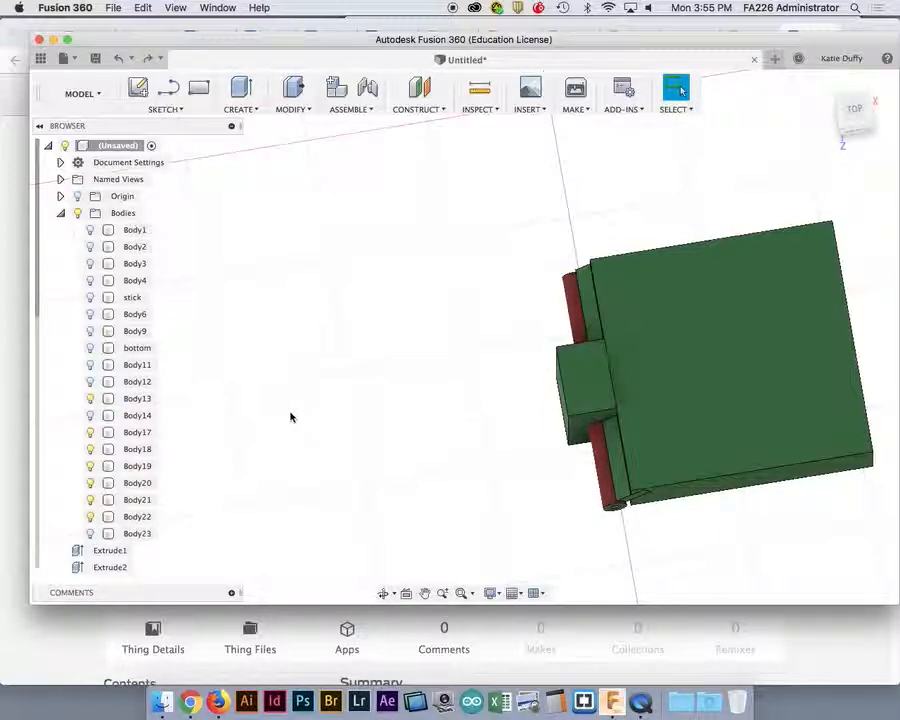
Undo the hiding of the box body and its join to the lid.
key(super+z)
key(super+z)
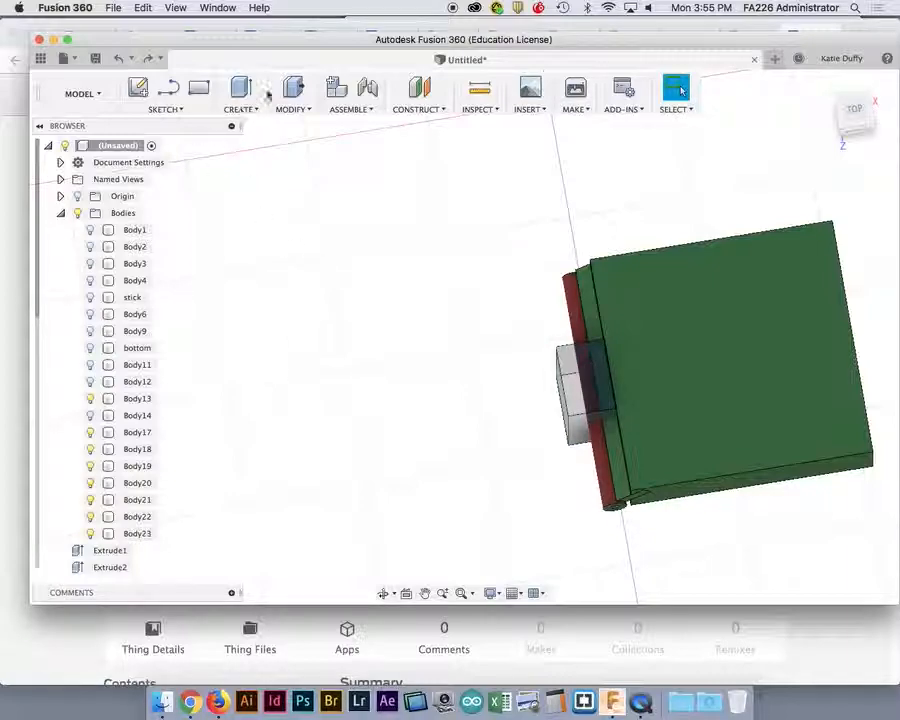
Cut the box body out of the middle of the lid's hinge with Combine, keeping the tool body.
click(294, 108)
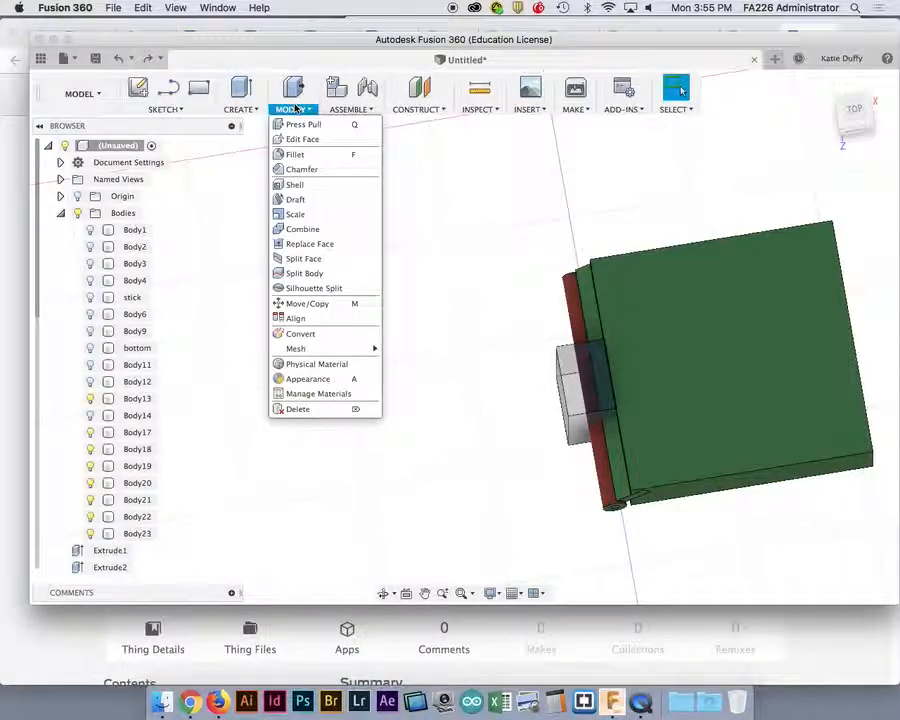
click(303, 229)
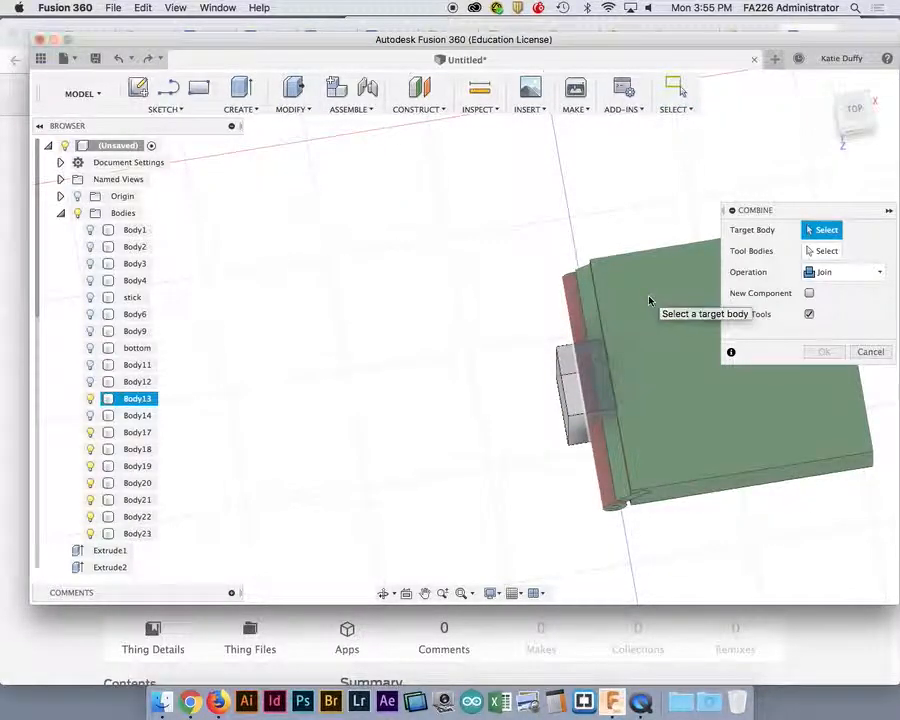
click(649, 301)
click(814, 274)
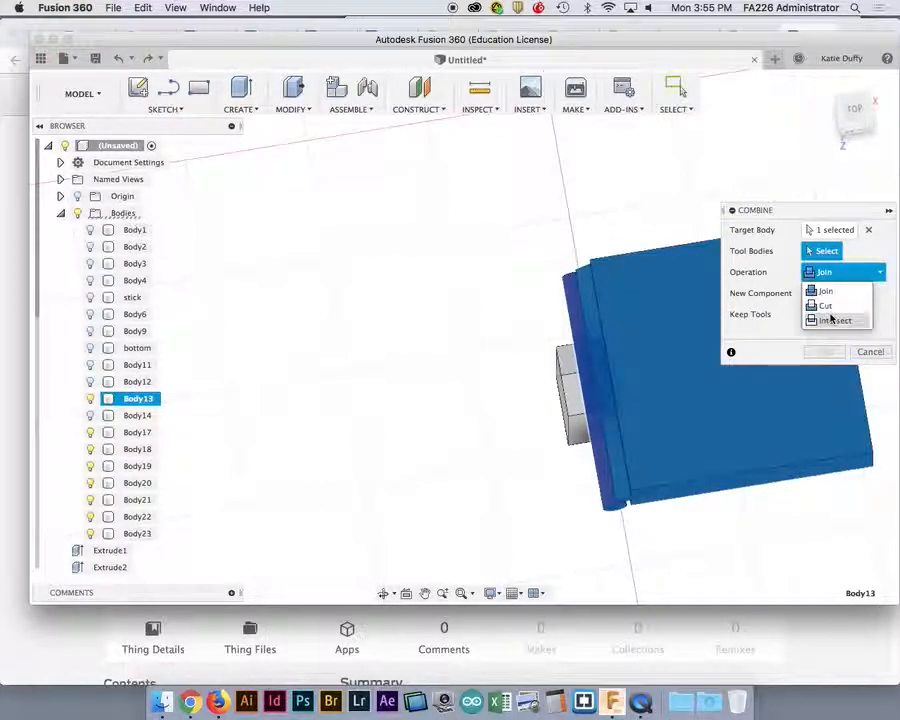
click(820, 306)
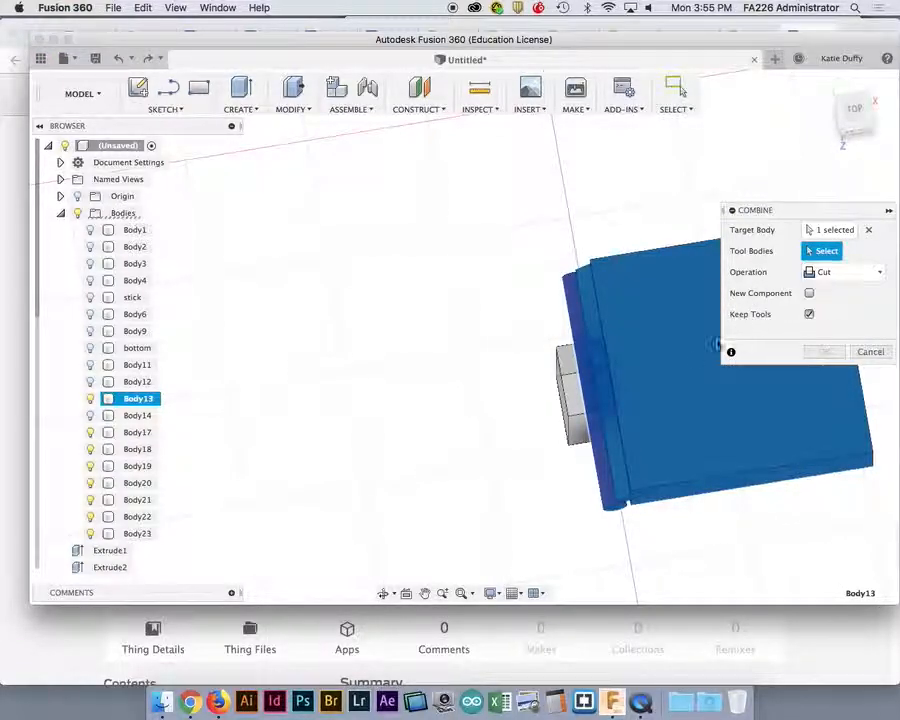
click(578, 392)
shift+middle_drag(504, 410, 551, 401)
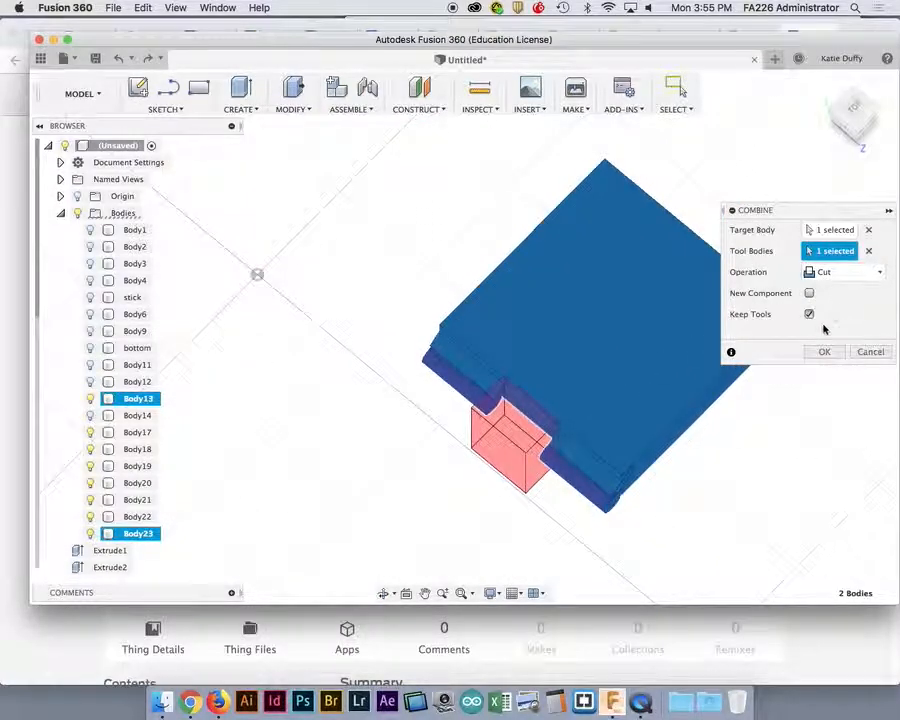
shift+middle_drag(651, 488, 733, 504)
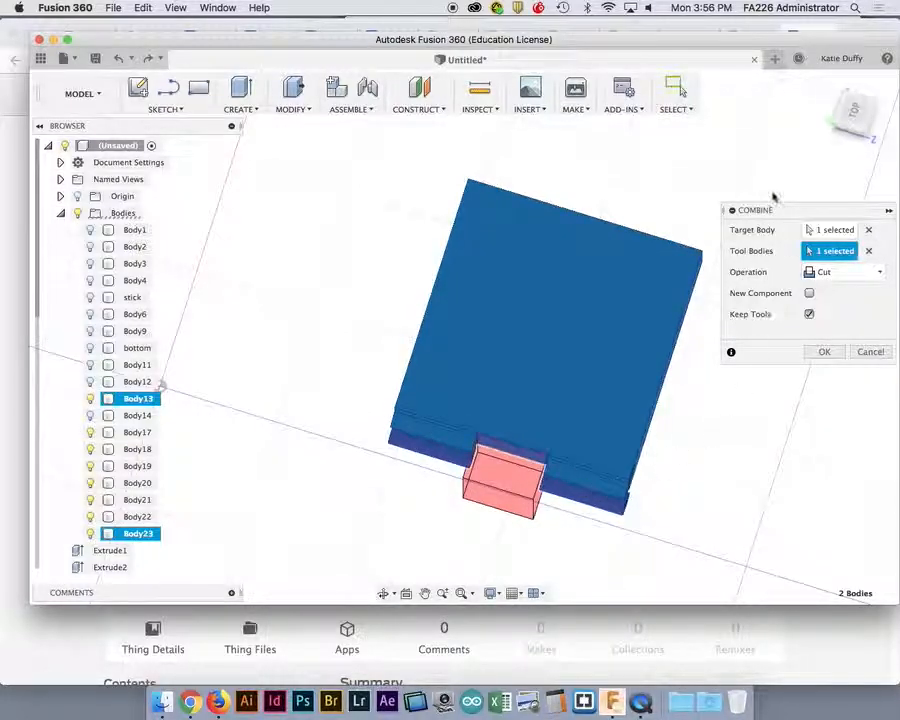
click(824, 352)
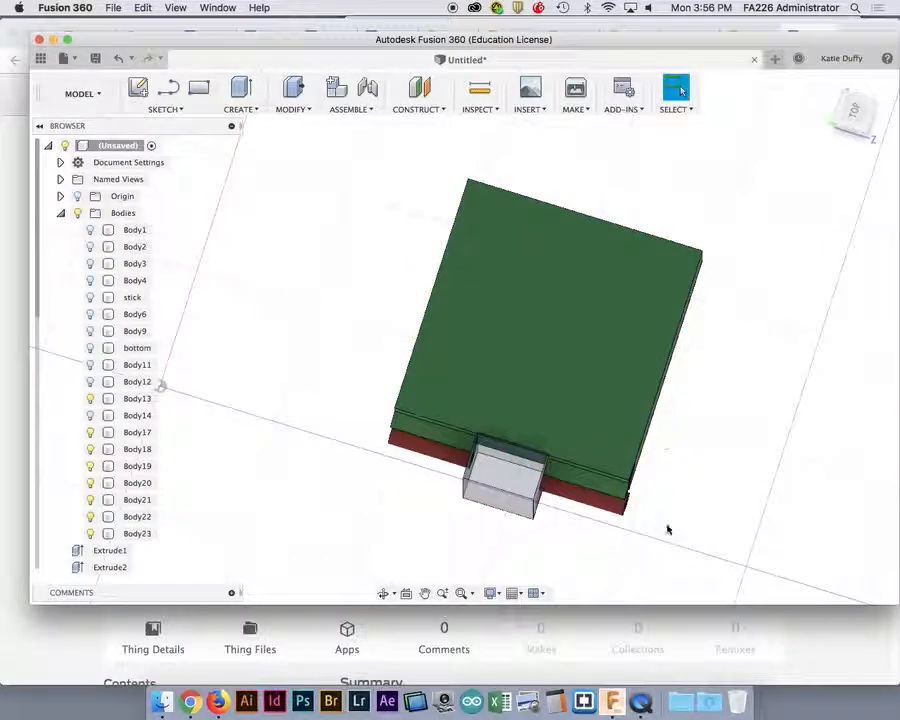
Hide the box body used as the cutting tool to expose the notch in the lid's hinge.
shift+middle_drag(665, 536, 715, 525)
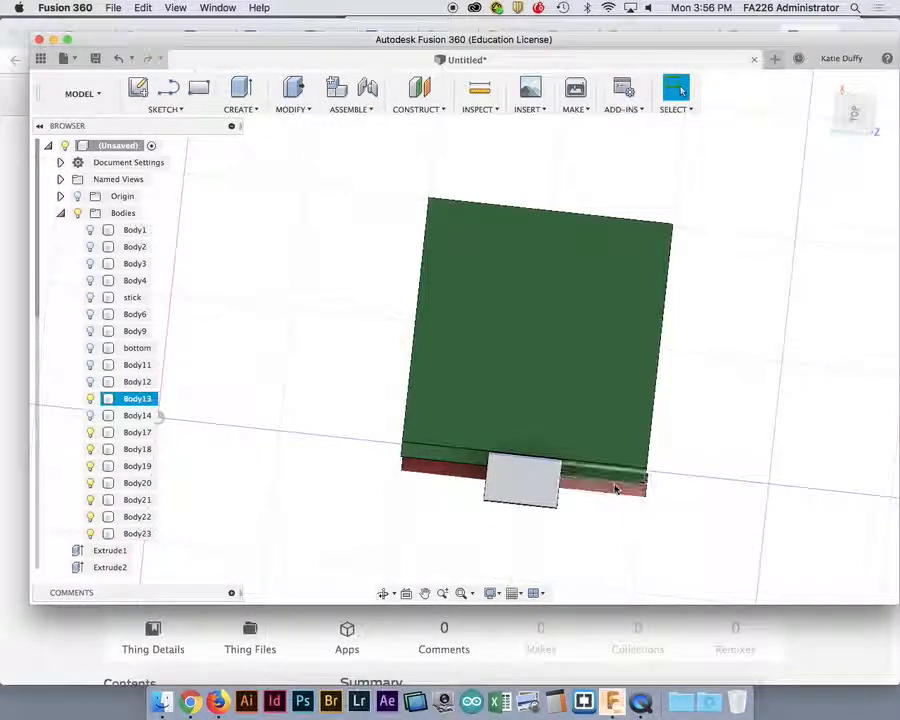
click(499, 496)
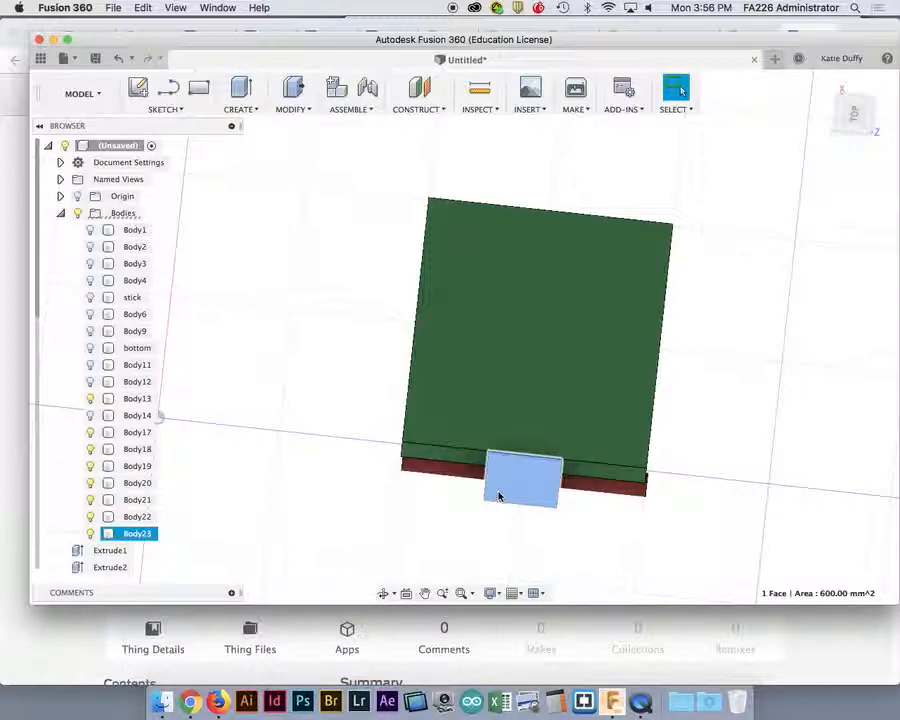
shift+middle_drag(632, 536, 485, 440)
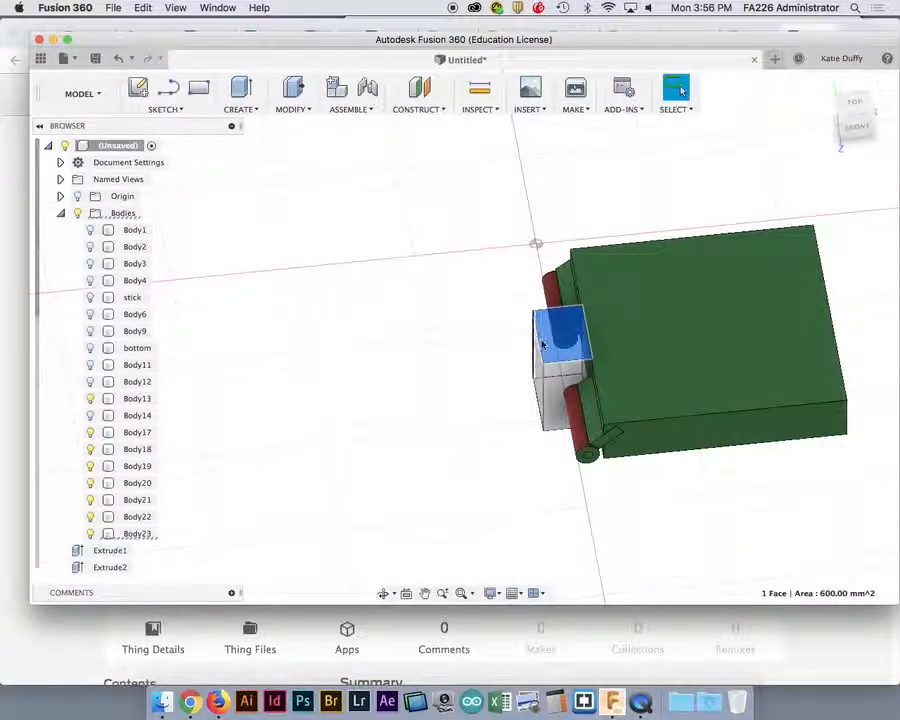
click(89, 534)
shift+middle_drag(368, 494, 428, 490)
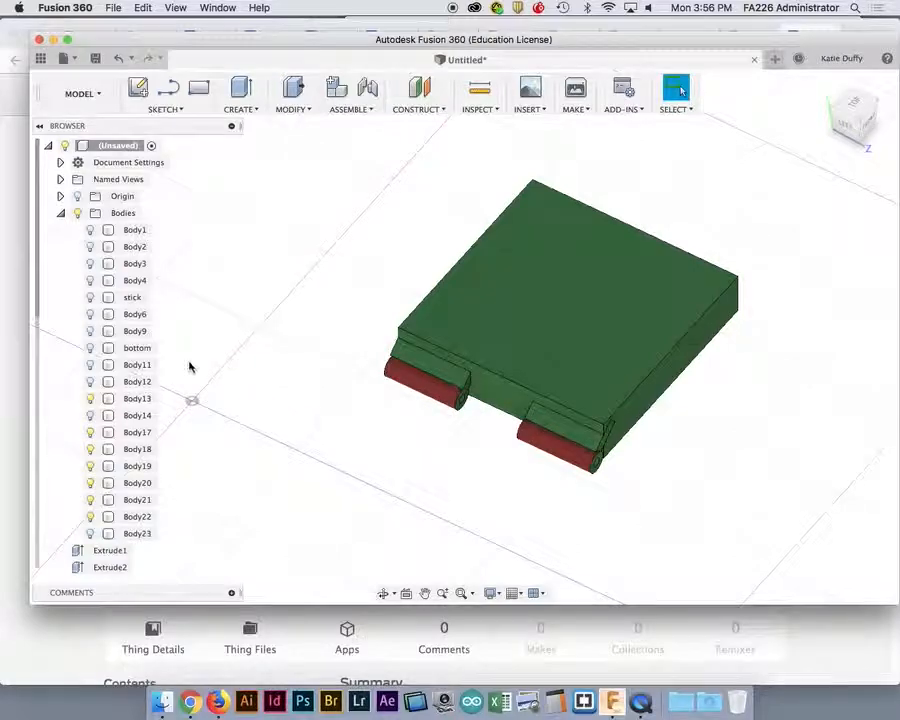
Show the body named bottom beneath the lid.
click(90, 348)
shift+middle_drag(323, 486, 271, 460)
scroll(271, 460, down, 3)
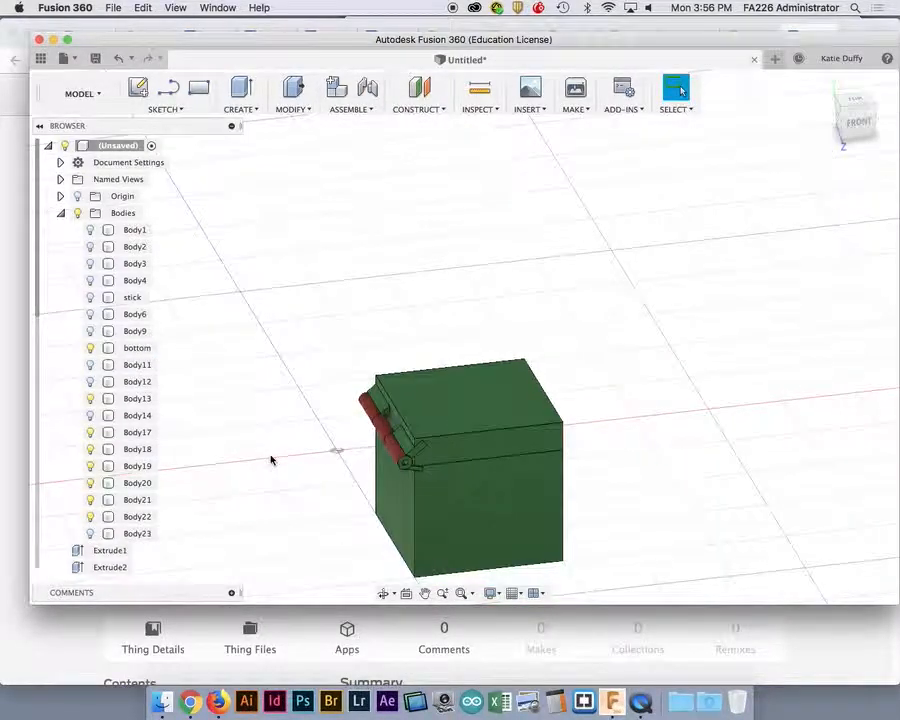
scroll(271, 460, down, 1)
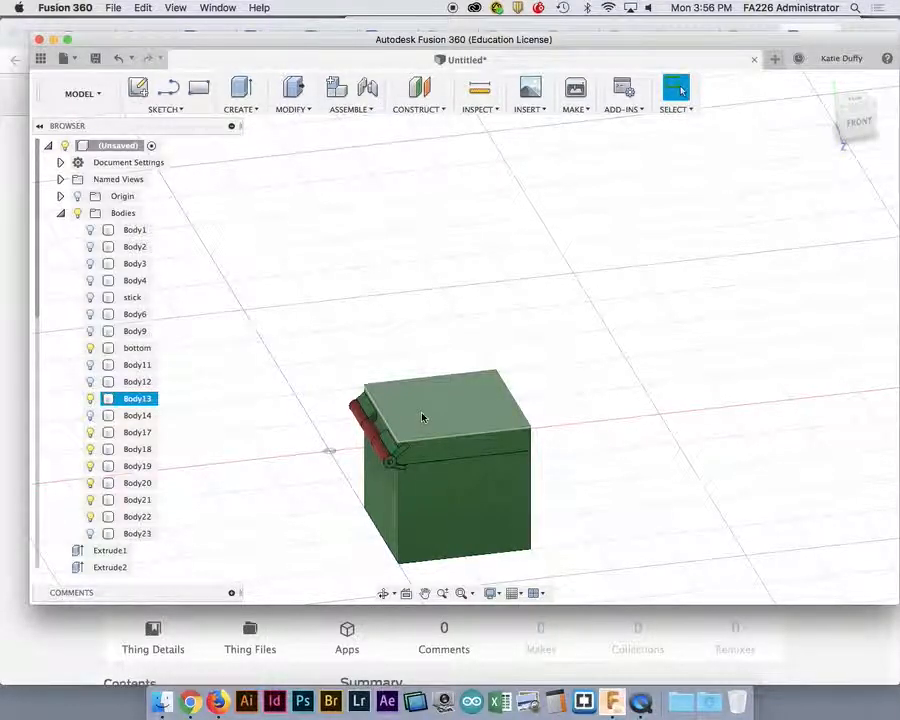
Cut the lid body out of the body named bottom with Combine, keeping the tool body.
click(293, 109)
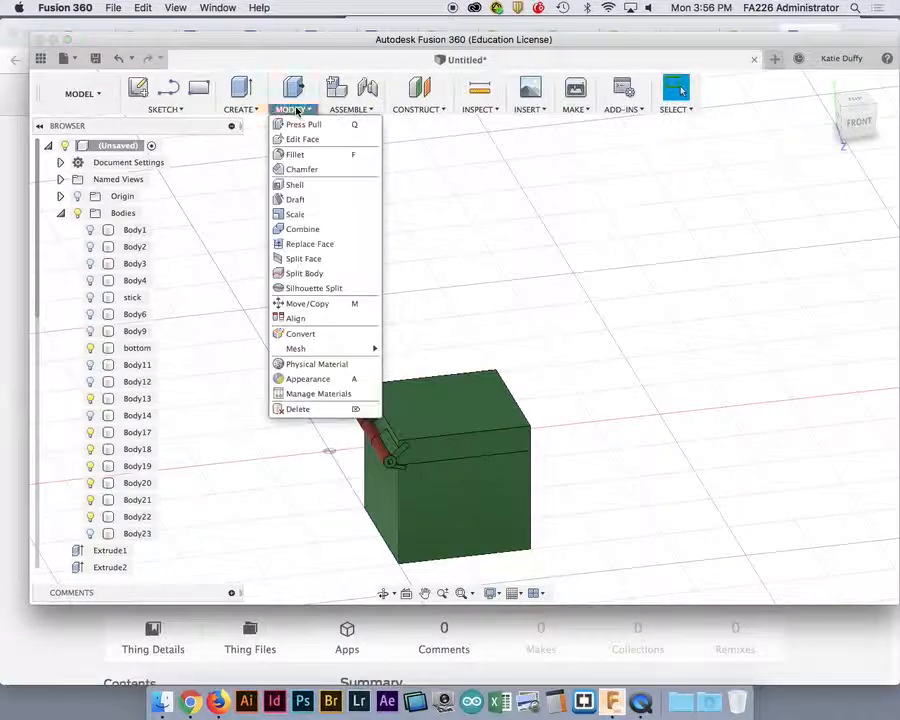
click(305, 230)
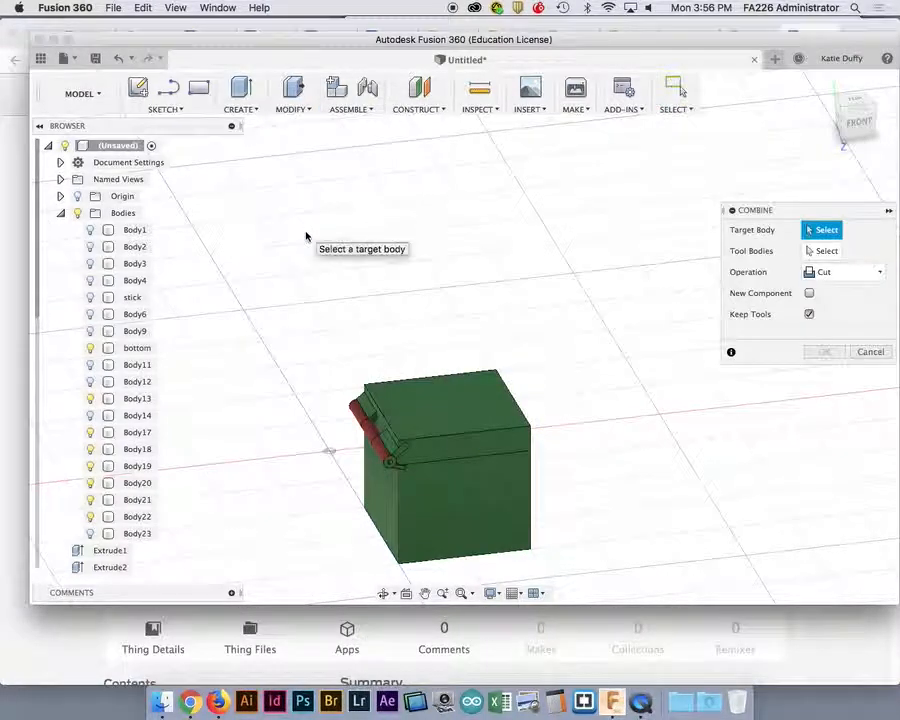
shift+middle_drag(508, 332, 540, 474)
scroll(540, 474, down, 3)
scroll(540, 474, up, 5)
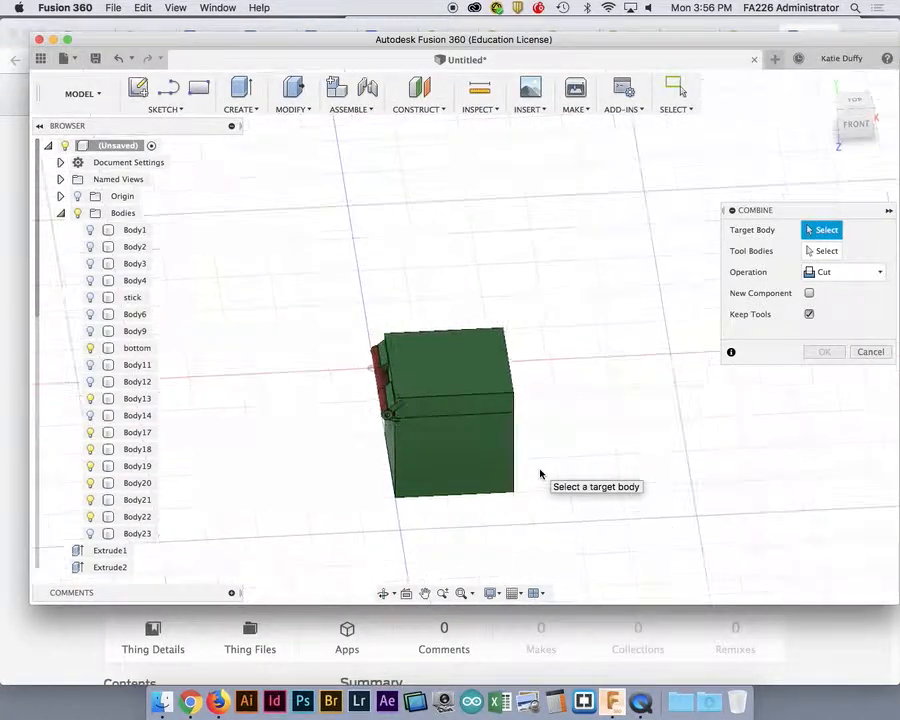
click(458, 467)
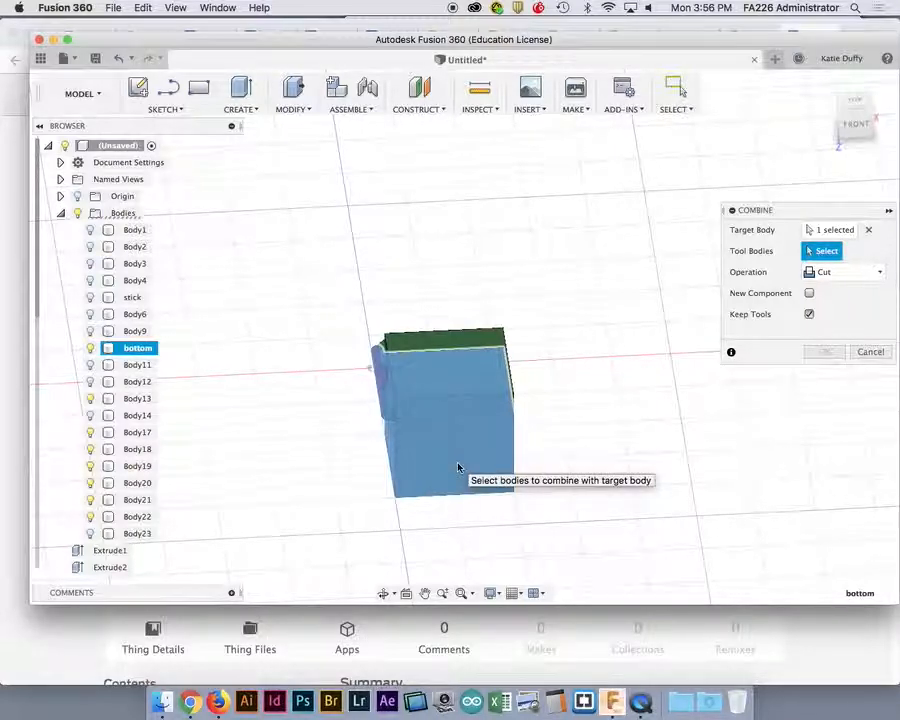
click(452, 342)
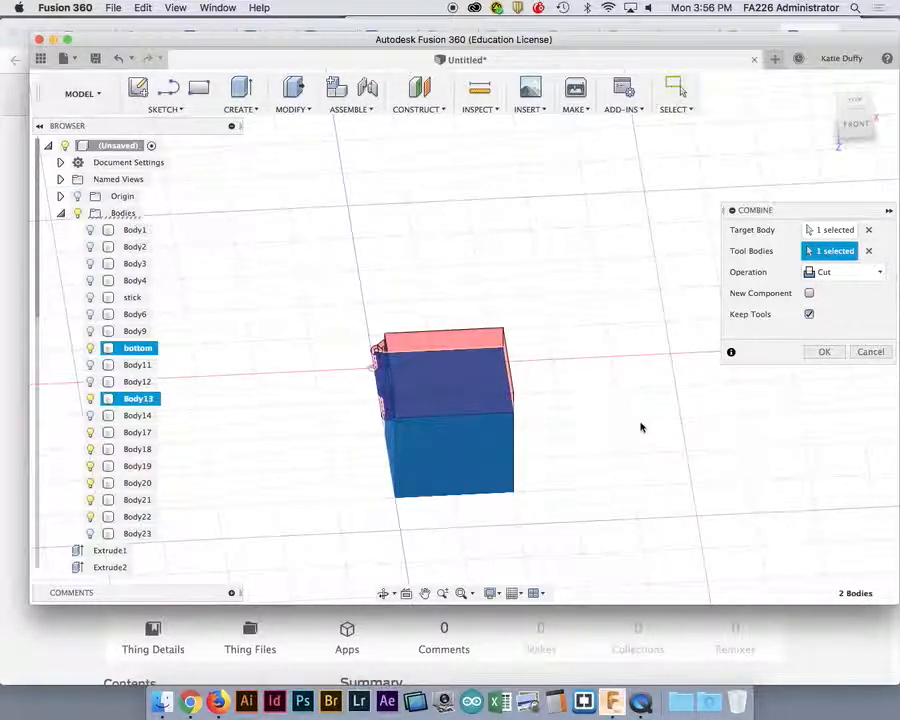
shift+middle_drag(562, 466, 671, 466)
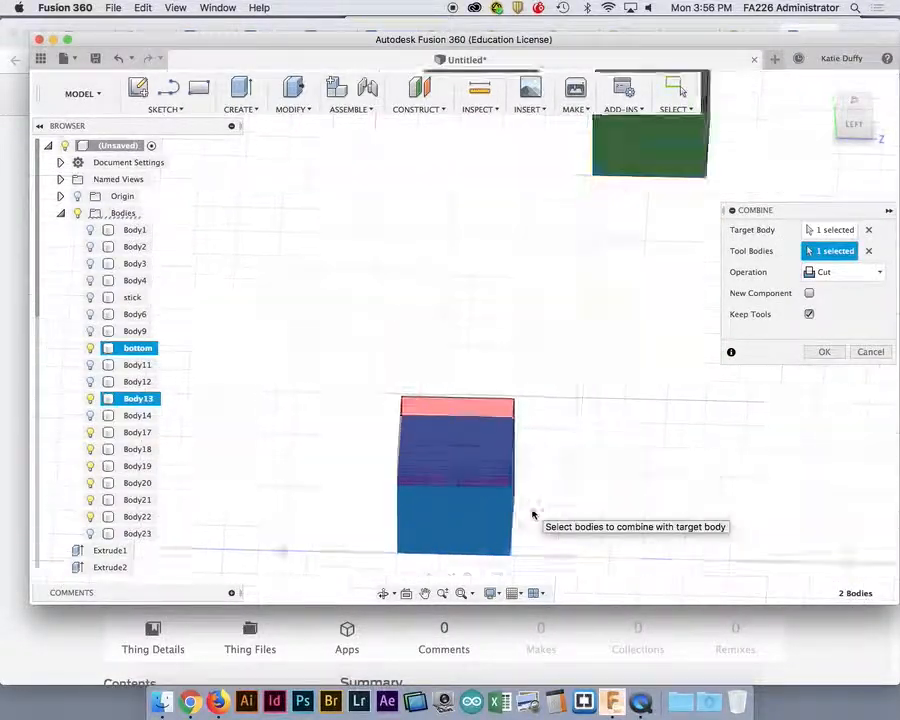
scroll(533, 514, up, 5)
middle_drag(532, 513, 530, 521)
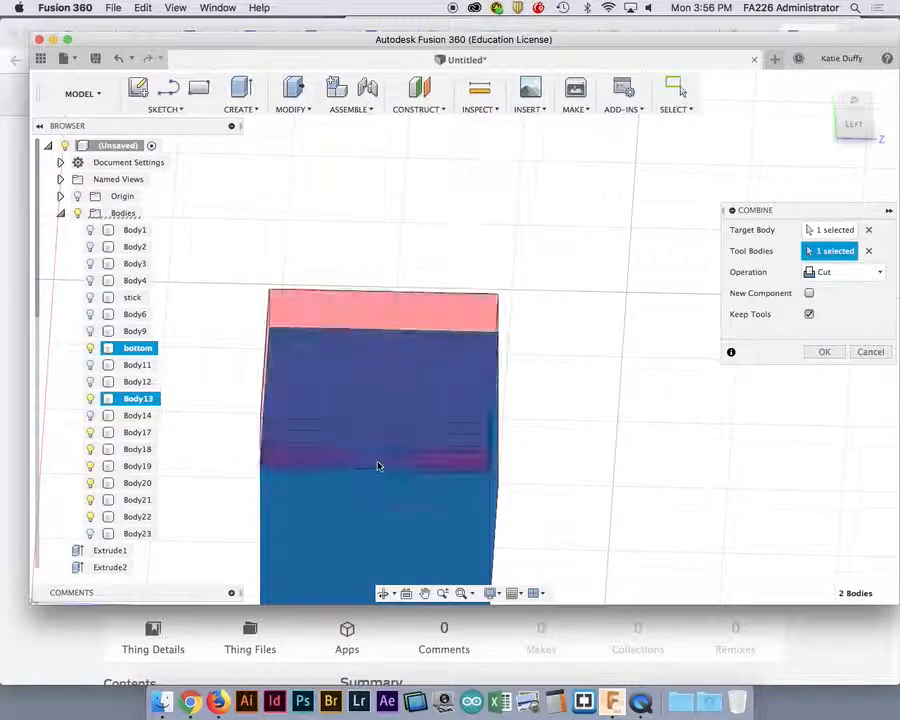
click(823, 352)
Rename the lid body to top and hide it to expose the bottom's hinge.
shift+middle_drag(660, 483, 540, 406)
click(542, 498)
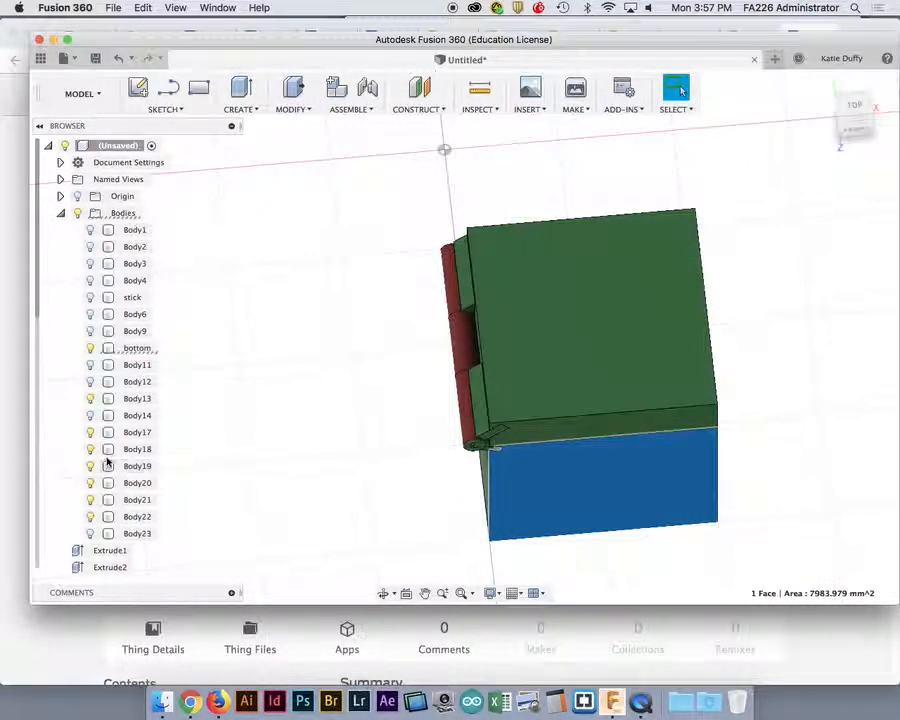
click(548, 342)
click(140, 399)
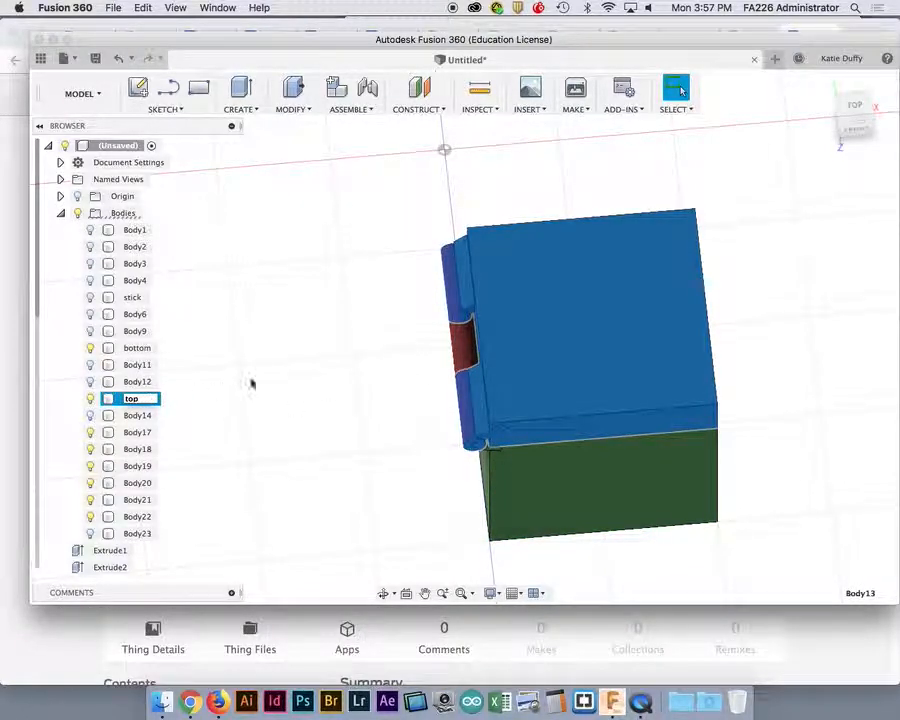
click(305, 373)
click(91, 399)
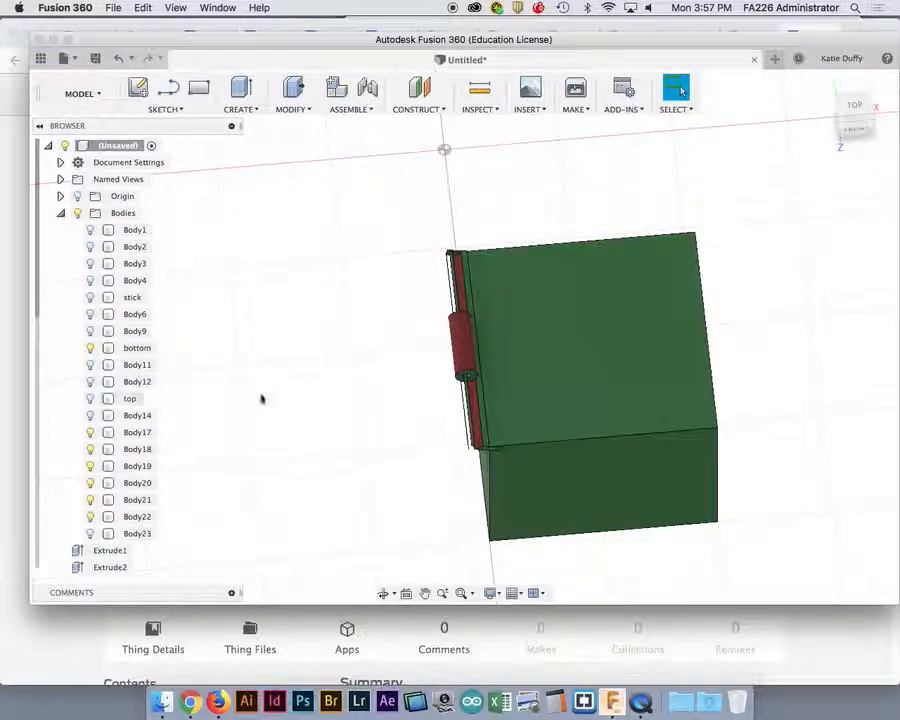
Examine the cut hinge of the bottom body up close from the back, around its central barrel.
shift+middle_drag(366, 426, 364, 374)
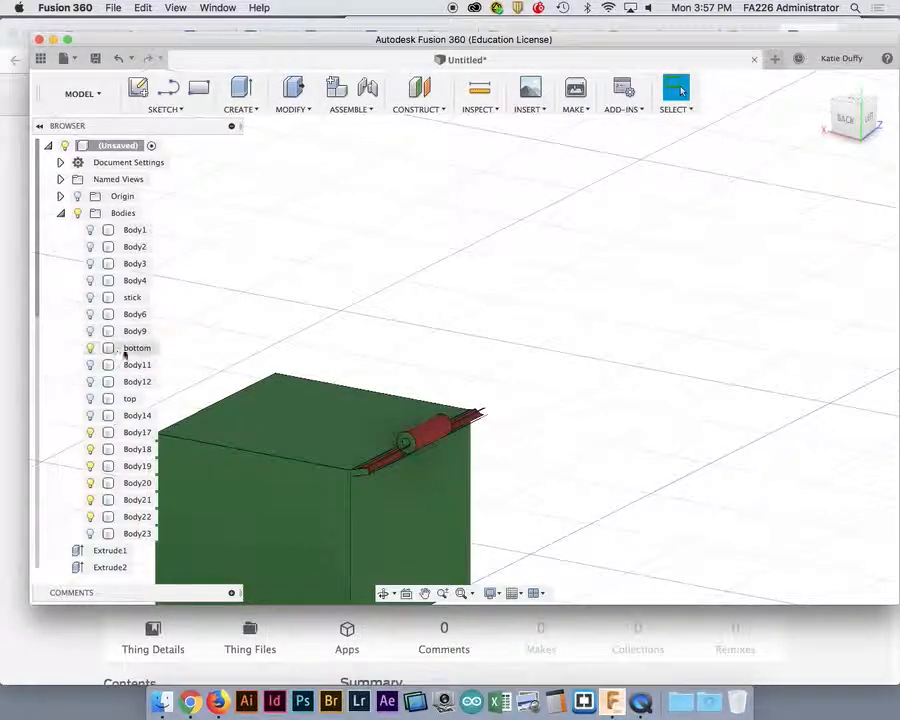
shift+middle_drag(270, 415, 306, 416)
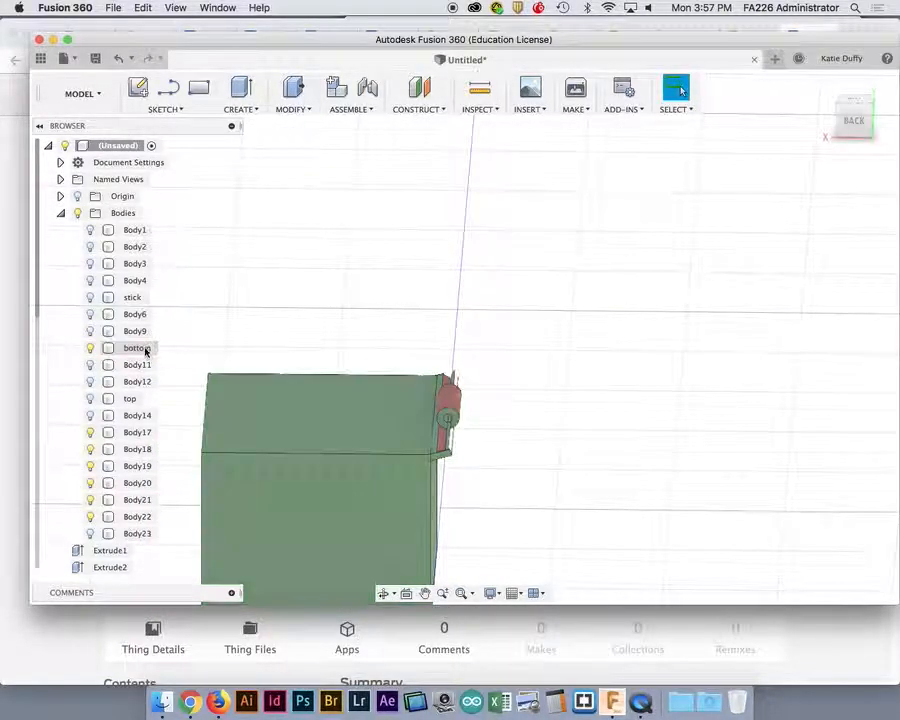
scroll(406, 408, down, 3)
scroll(406, 408, up, 6)
shift+middle_drag(596, 479, 565, 427)
click(559, 455)
scroll(526, 474, down, 2)
scroll(526, 474, up, 5)
key(Escape)
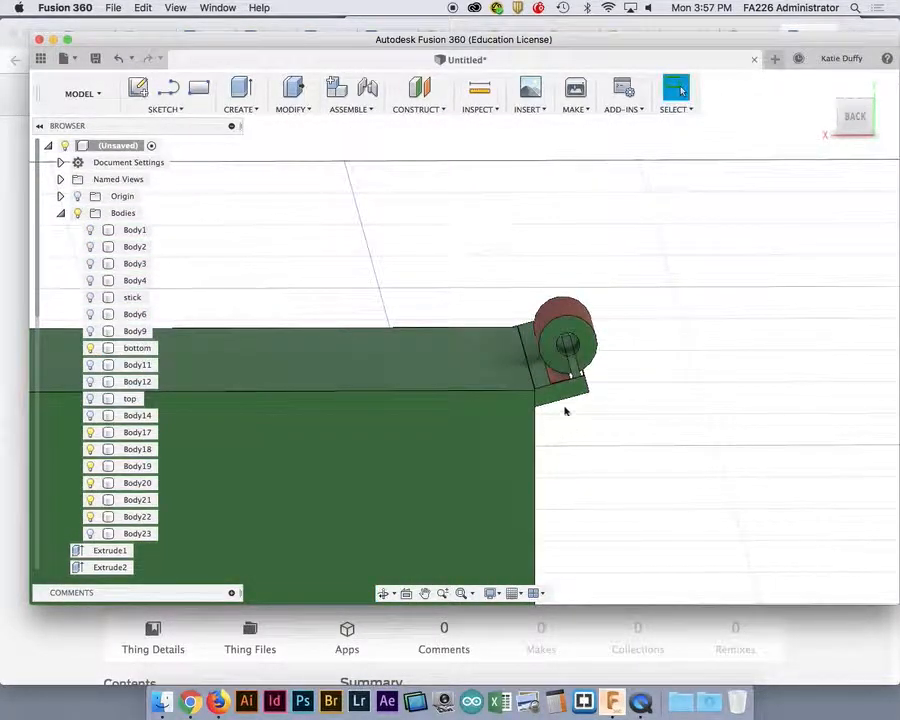
scroll(570, 347, up, 5)
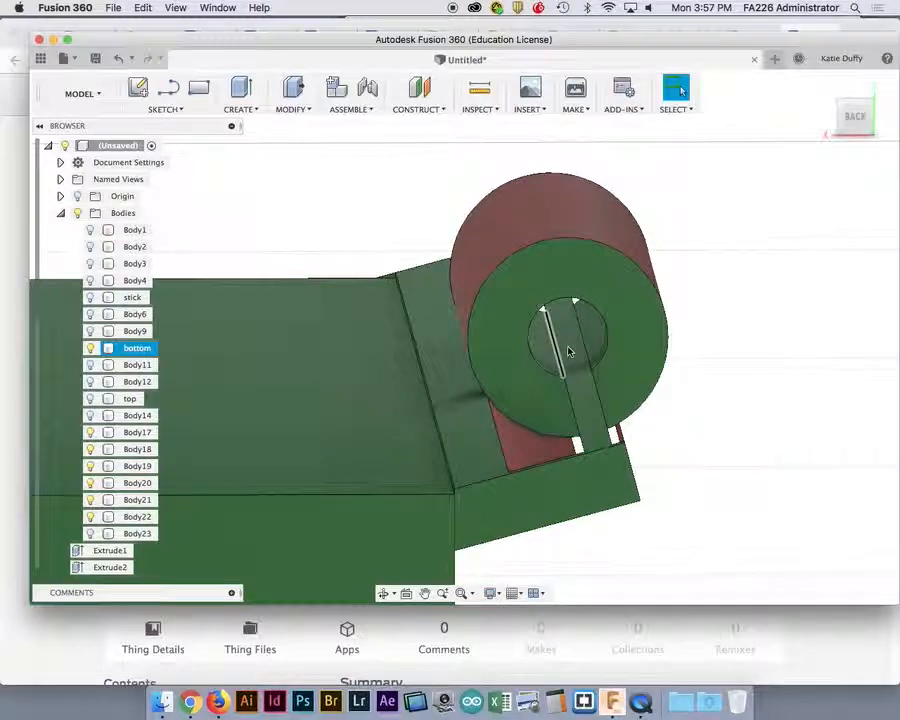
click(571, 350)
right_click(571, 350)
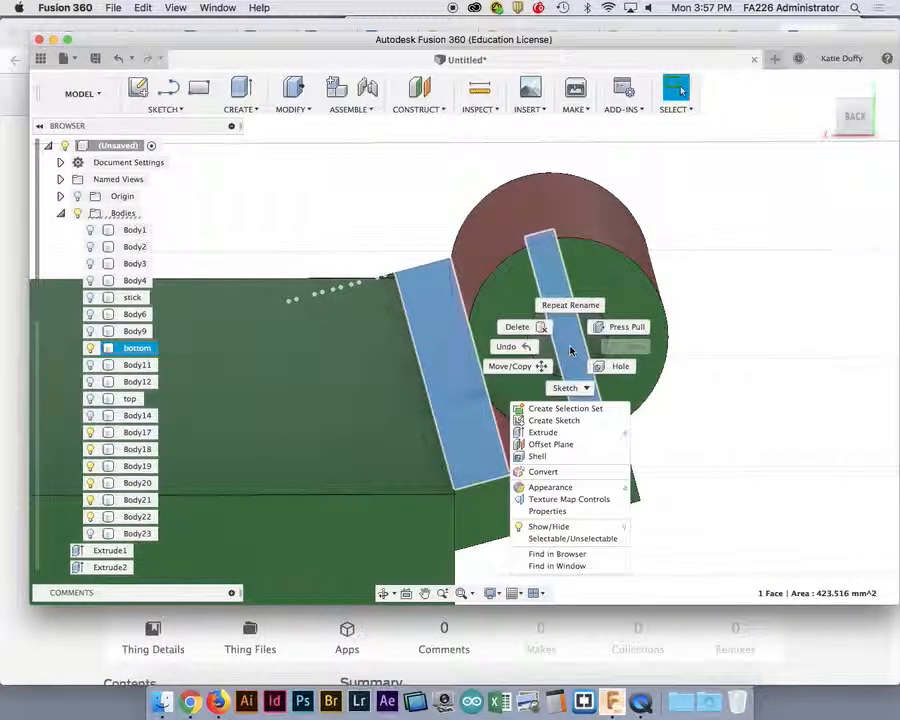
click(655, 415)
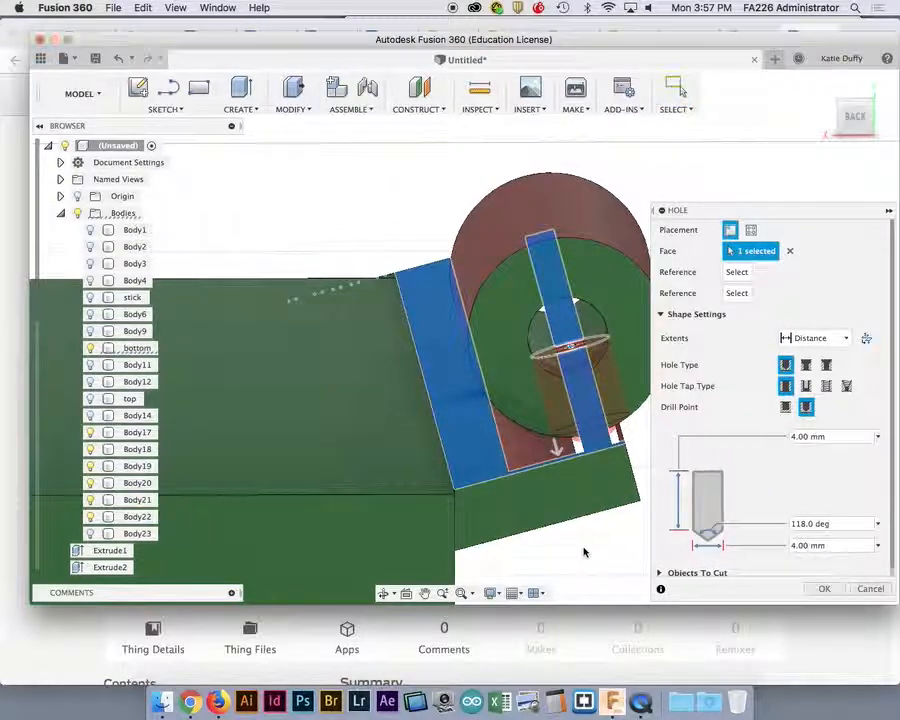
click(870, 589)
Hide the body named bottom and show the body named top.
mouse_move(688, 528)
shift+middle_down()
mouse_move(675, 518)
mouse_move(678, 504)
mouse_move(687, 526)
mouse_move(685, 518)
shift+middle_up()
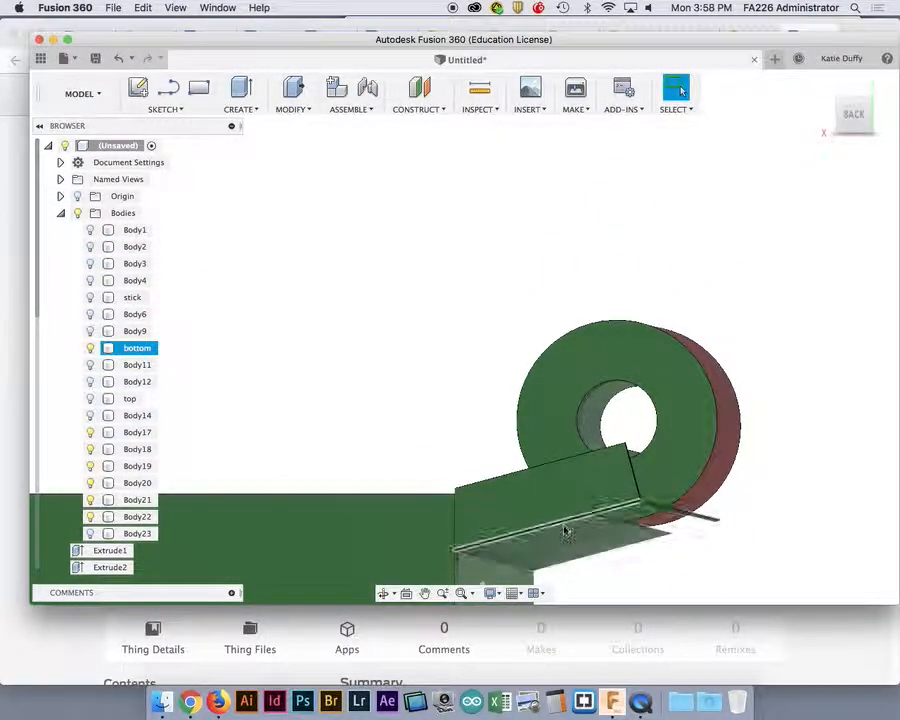
shift+middle_drag(572, 530, 612, 505)
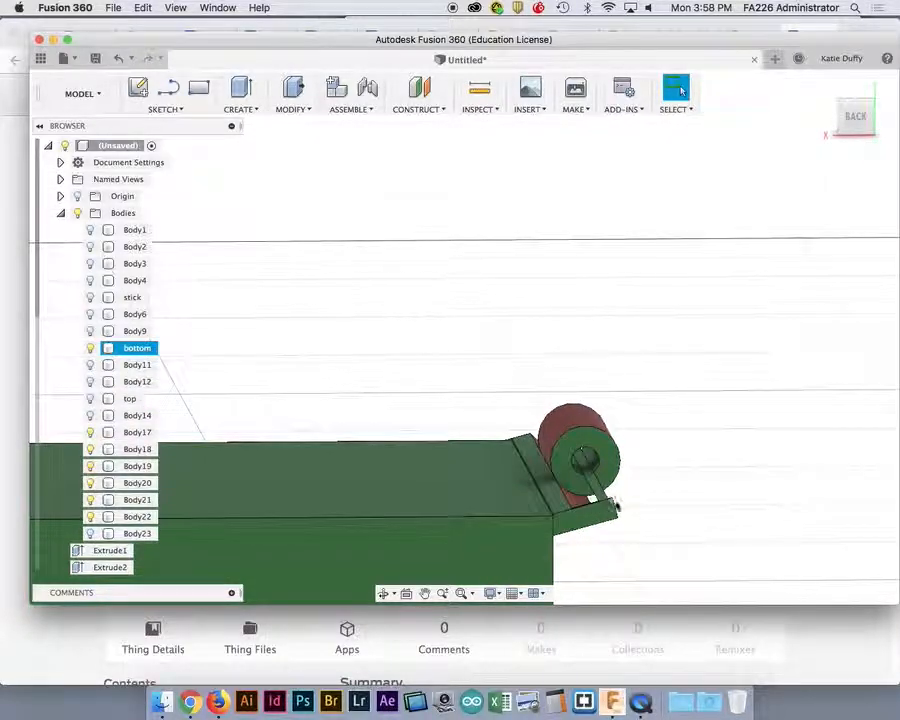
shift+middle_drag(707, 511, 691, 521)
drag(693, 528, 700, 522)
key(Escape)
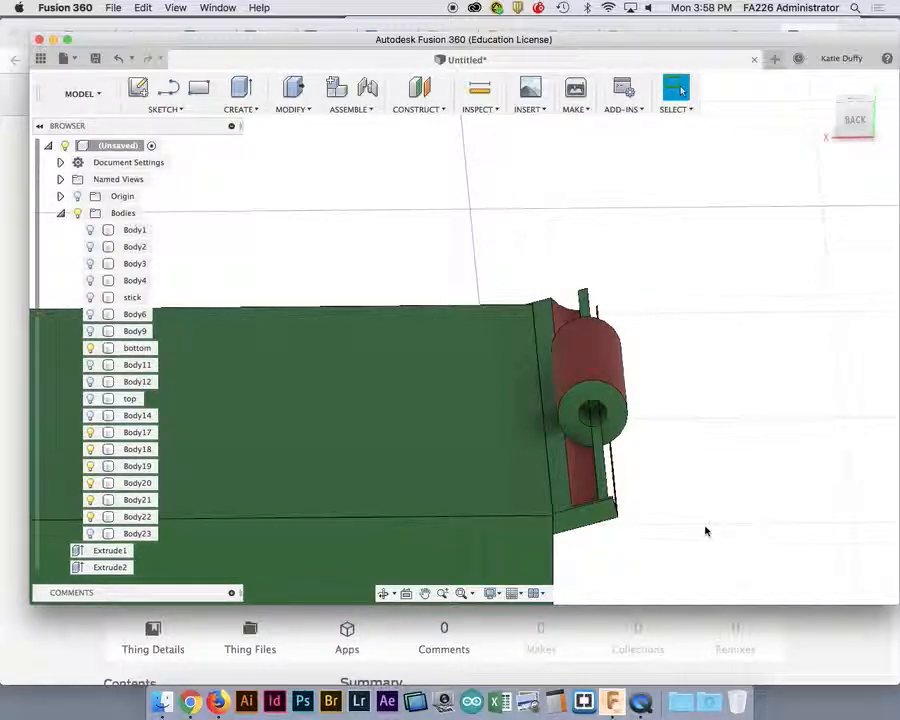
click(137, 348)
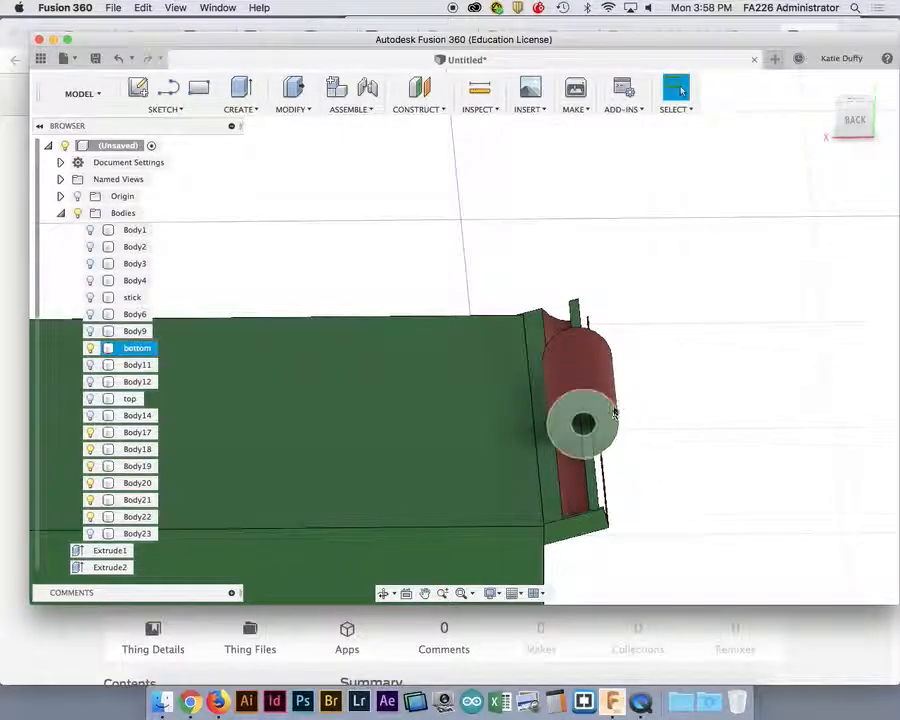
click(90, 348)
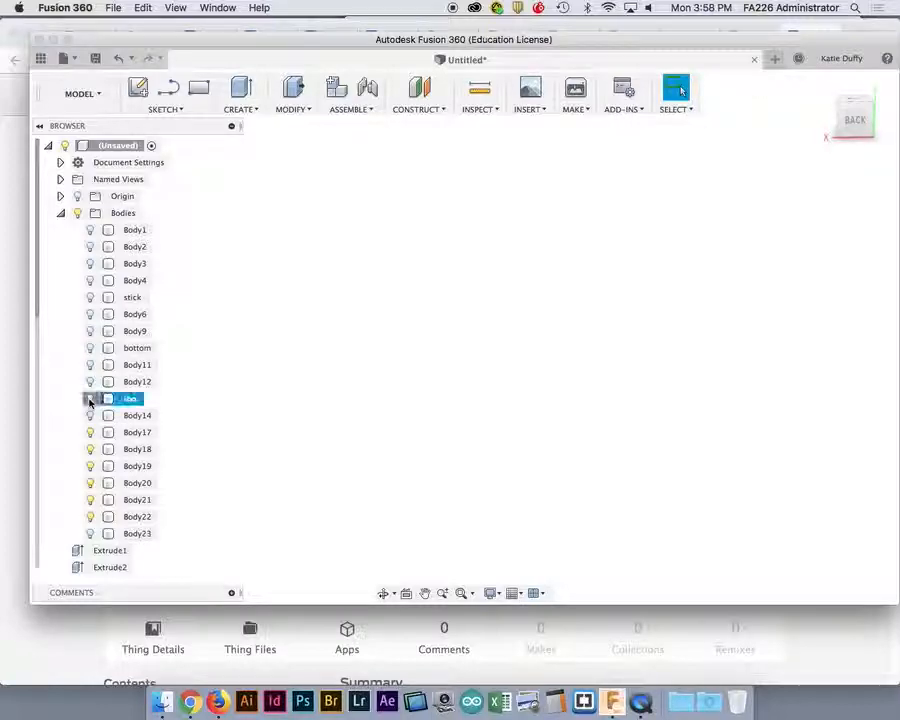
click(90, 399)
Examine the lid's two hinge barrels and the notch between them from the back.
shift+middle_drag(324, 462, 324, 491)
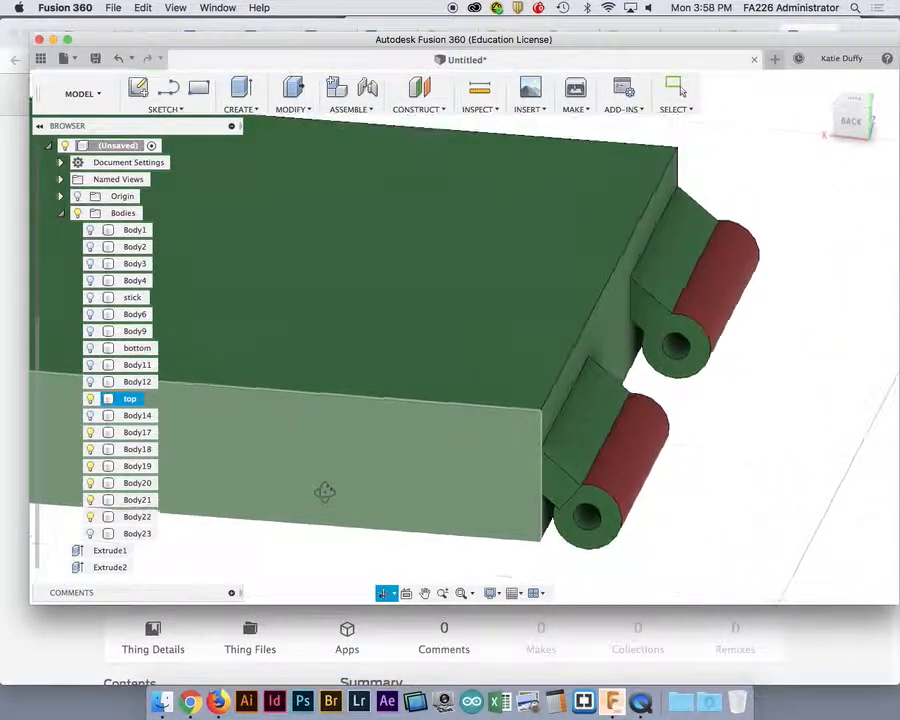
scroll(325, 490, down, 6)
key(Escape)
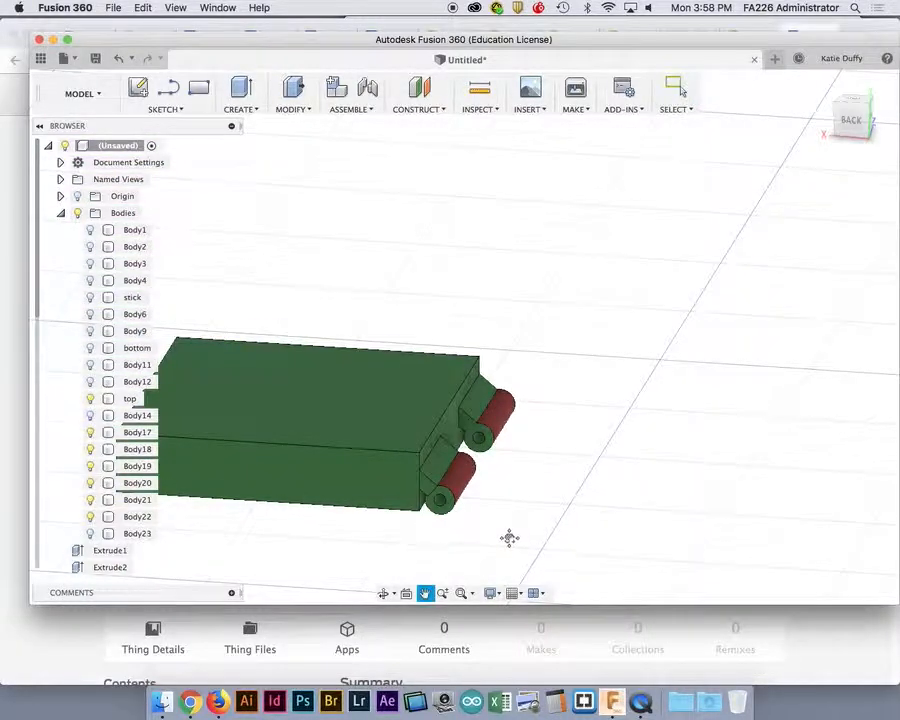
scroll(508, 540, up, 6)
shift+middle_drag(526, 520, 484, 497)
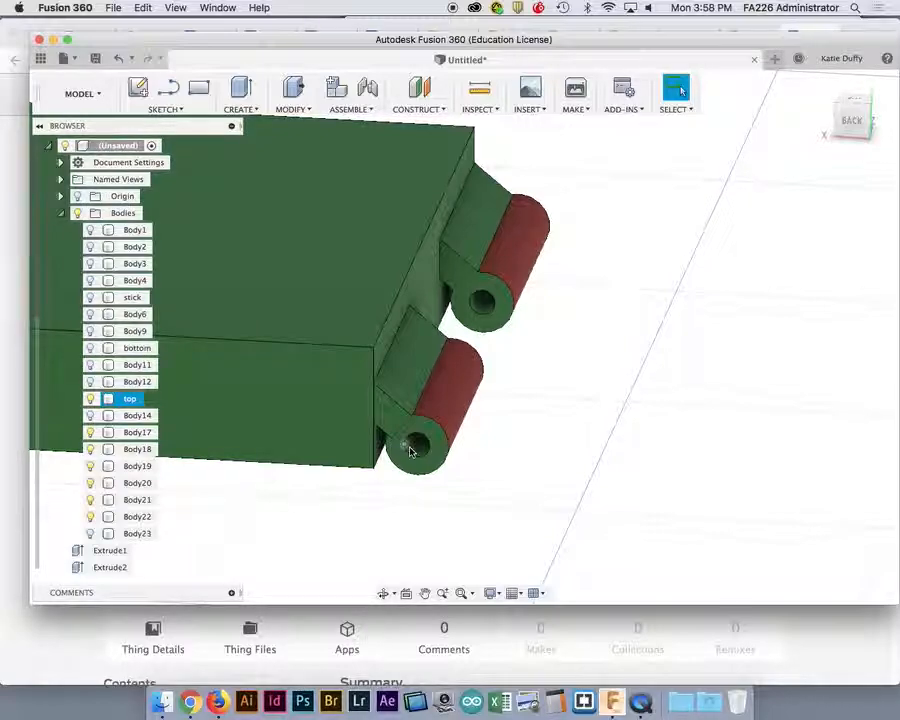
scroll(400, 432, down, 5)
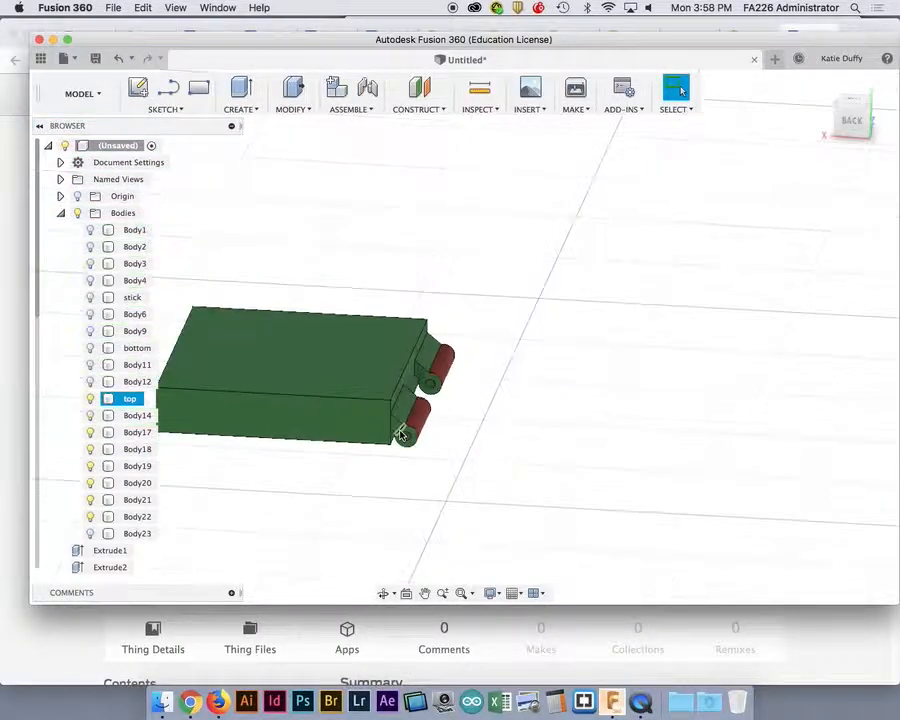
scroll(369, 513, down, 3)
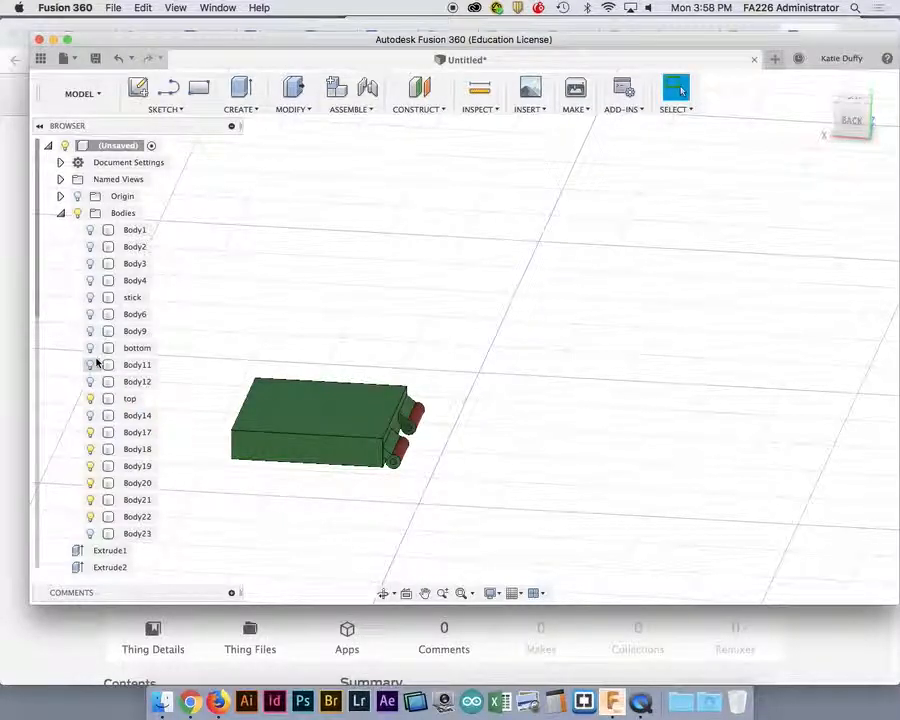
Hide the body named top and show the body named bottom again.
click(91, 534)
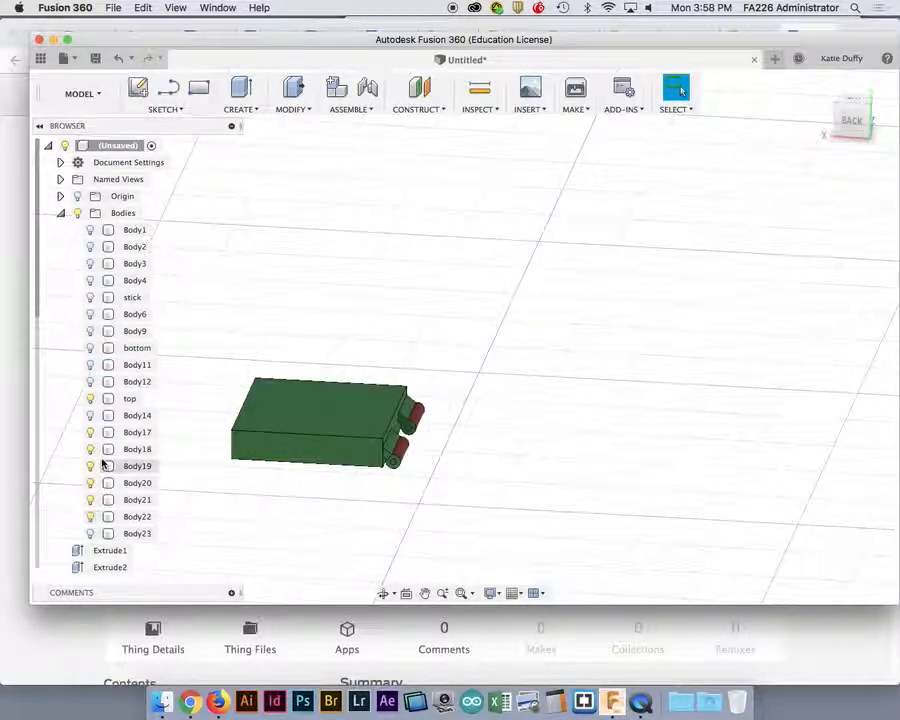
click(90, 398)
click(90, 349)
scroll(306, 432, down, 2)
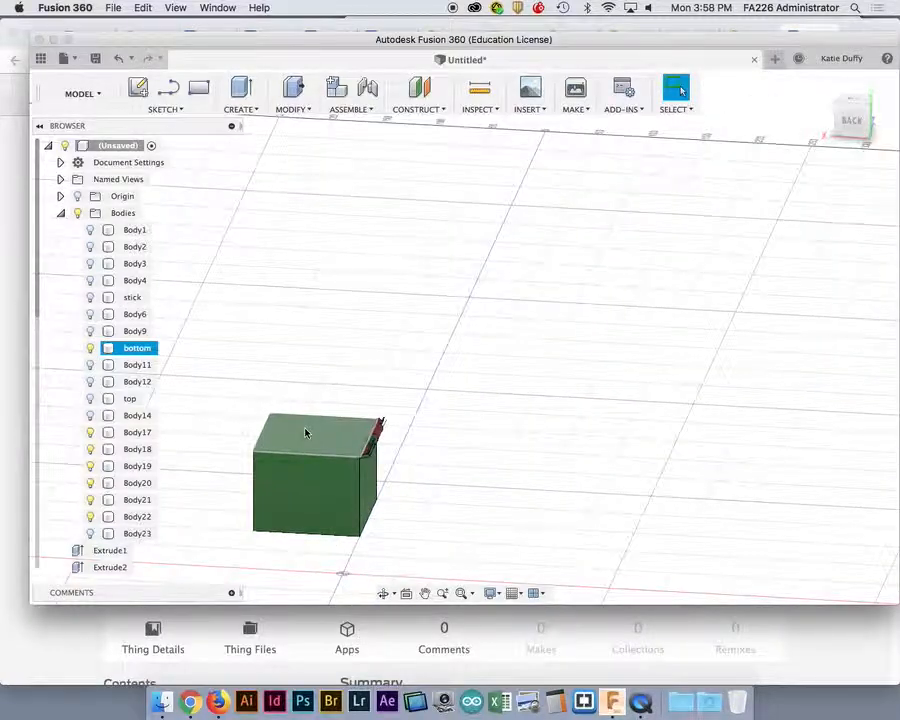
scroll(306, 432, up, 3)
drag(590, 477, 507, 484)
key(Escape)
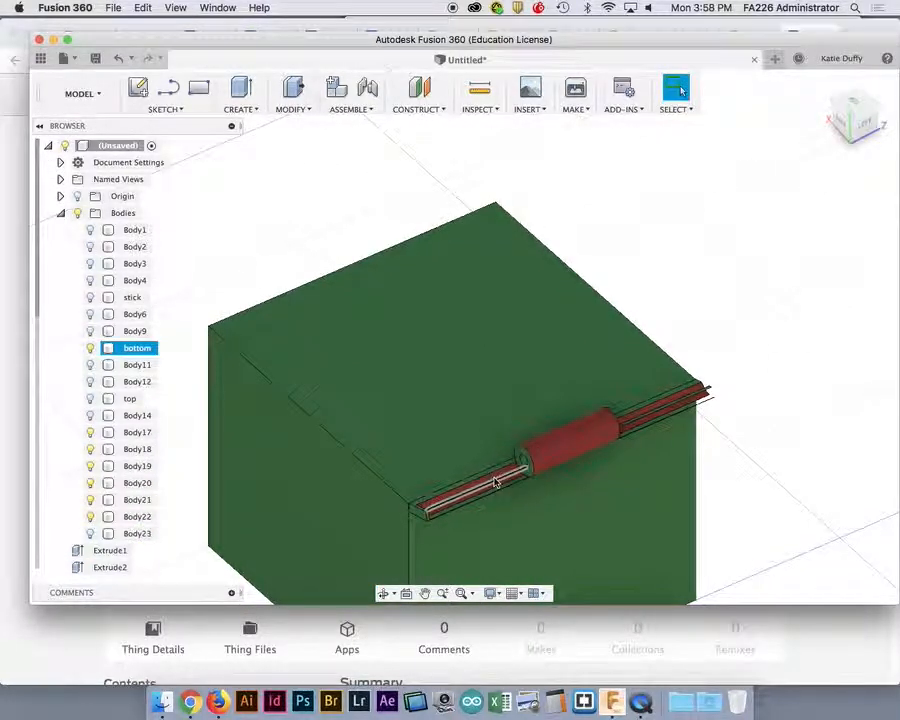
Hide Body17, the hollow hinge barrel in the separate set of box parts.
scroll(494, 482, down, 5)
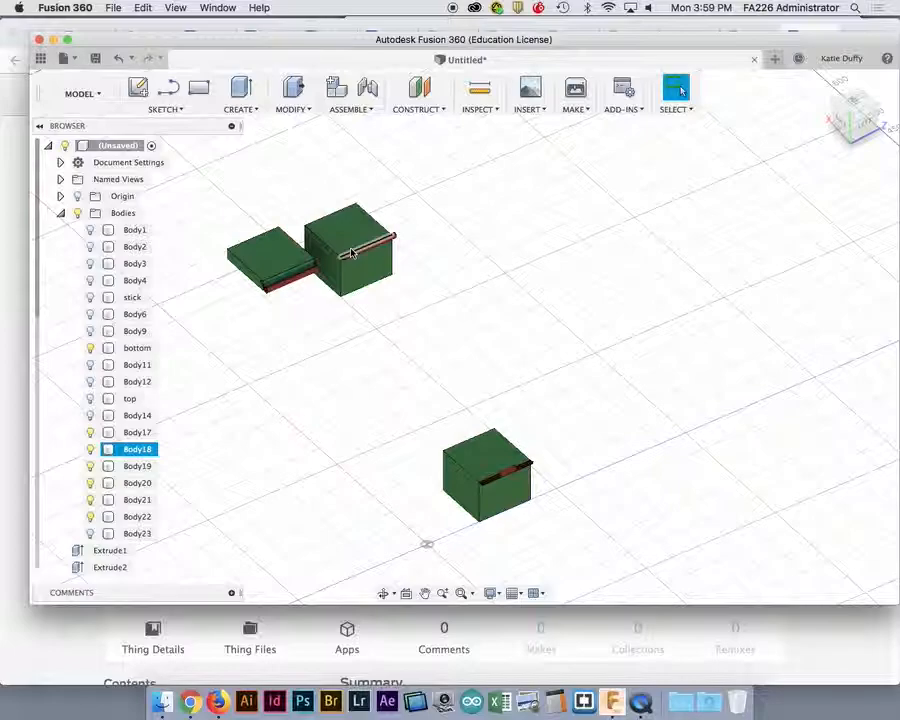
scroll(351, 252, up, 6)
shift+middle_drag(362, 402, 435, 340)
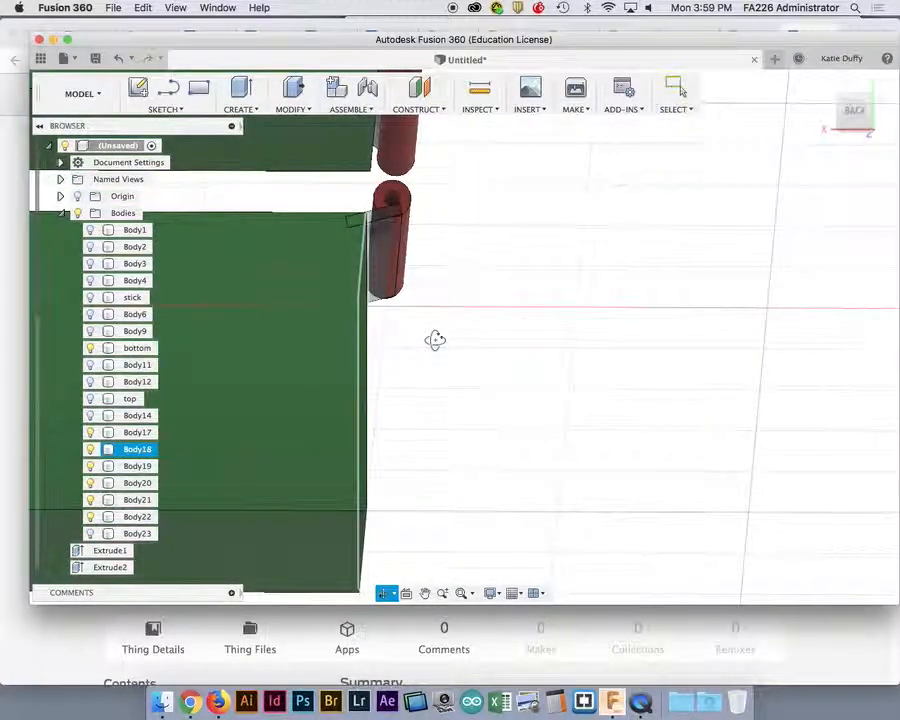
scroll(424, 346, down, 3)
scroll(423, 347, up, 6)
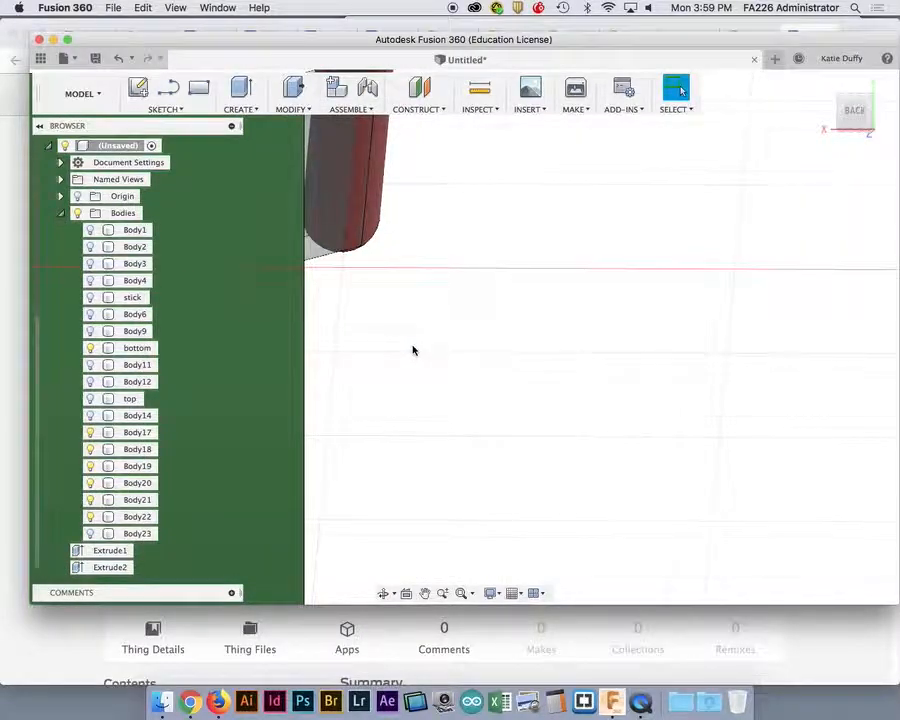
scroll(414, 330, down, 2)
shift+middle_drag(407, 292, 361, 275)
scroll(361, 275, up, 5)
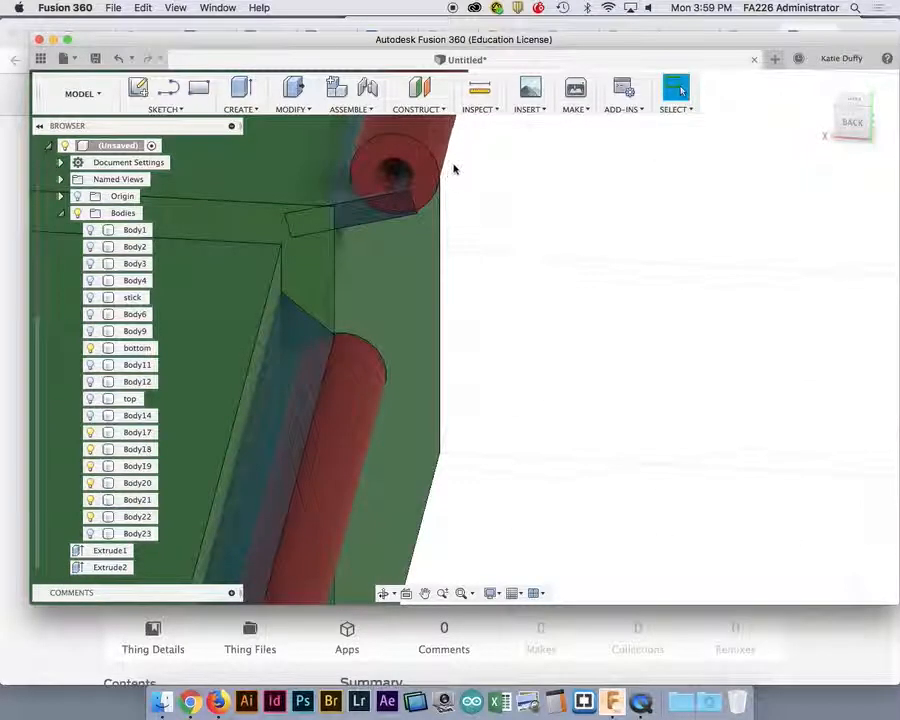
click(394, 172)
click(90, 434)
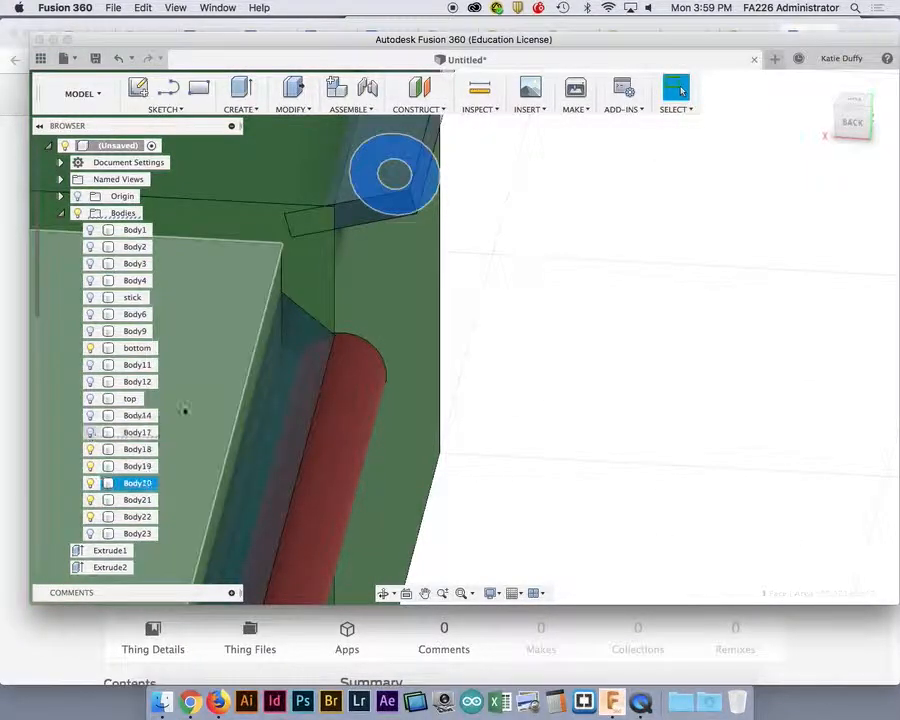
click(541, 272)
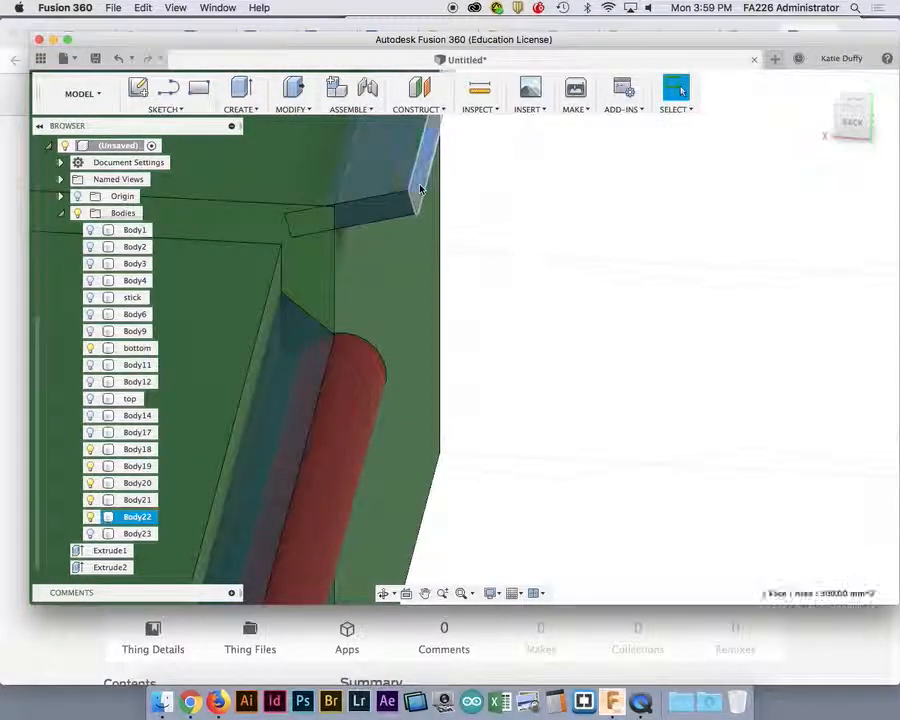
Offset the end face of Body22, the bottom's hinge connecting plate, by -2 mm to shorten the plate.
right_click(420, 189)
click(470, 165)
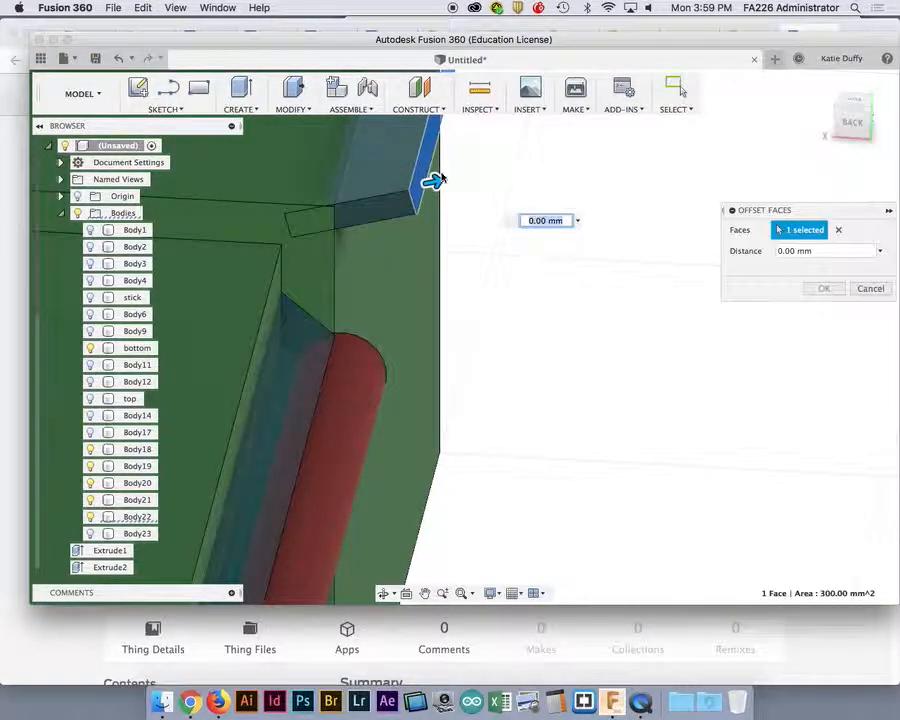
drag(433, 181, 388, 190)
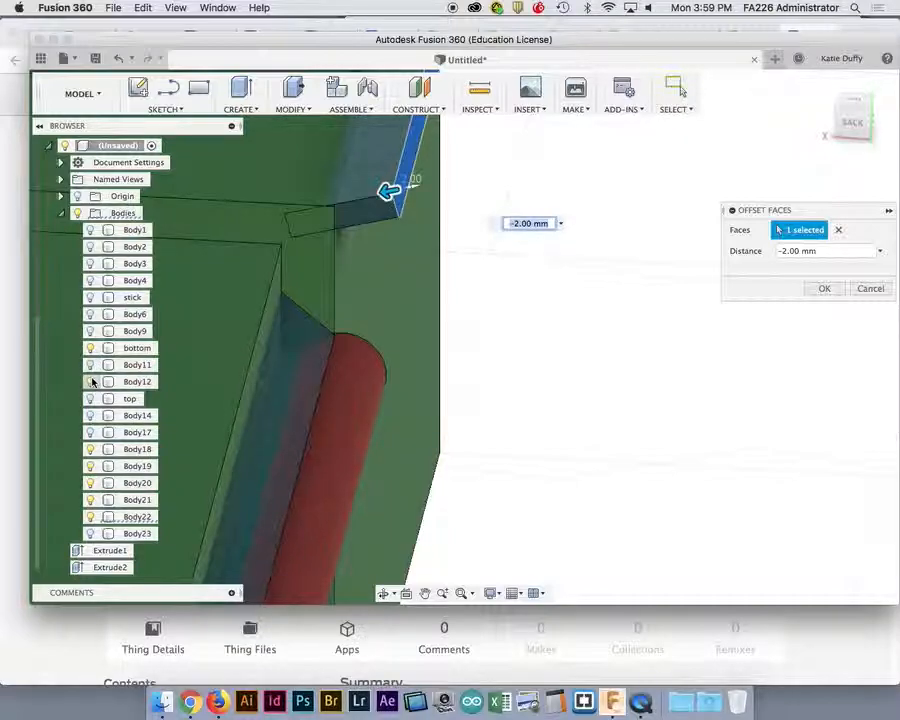
click(824, 289)
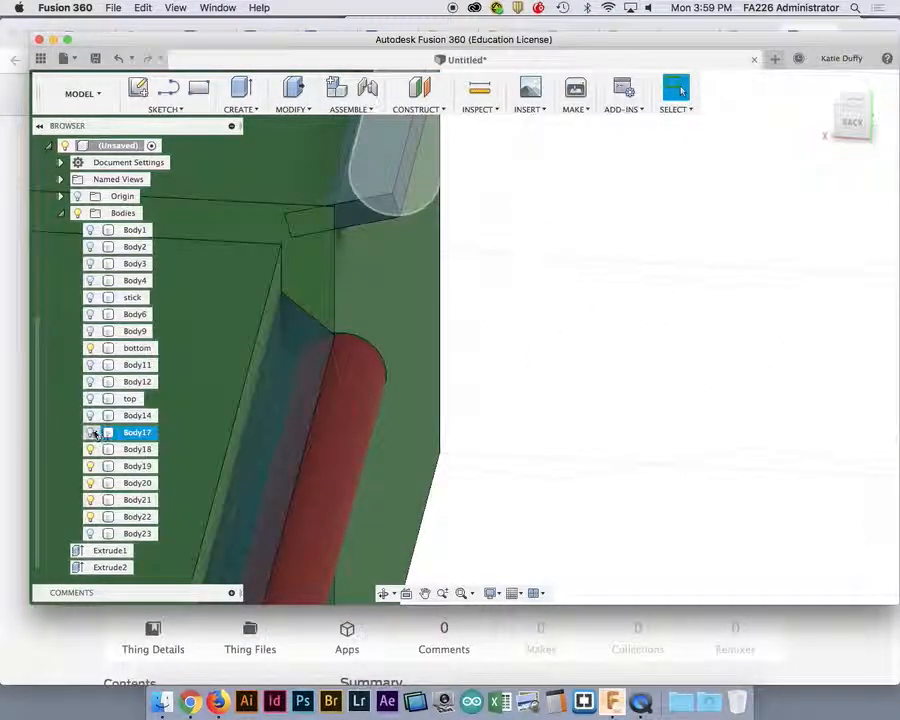
Show Body17 again and examine how the shortened connecting plate meets the bore of the hinge barrel.
click(91, 432)
shift+middle_drag(476, 265, 448, 217)
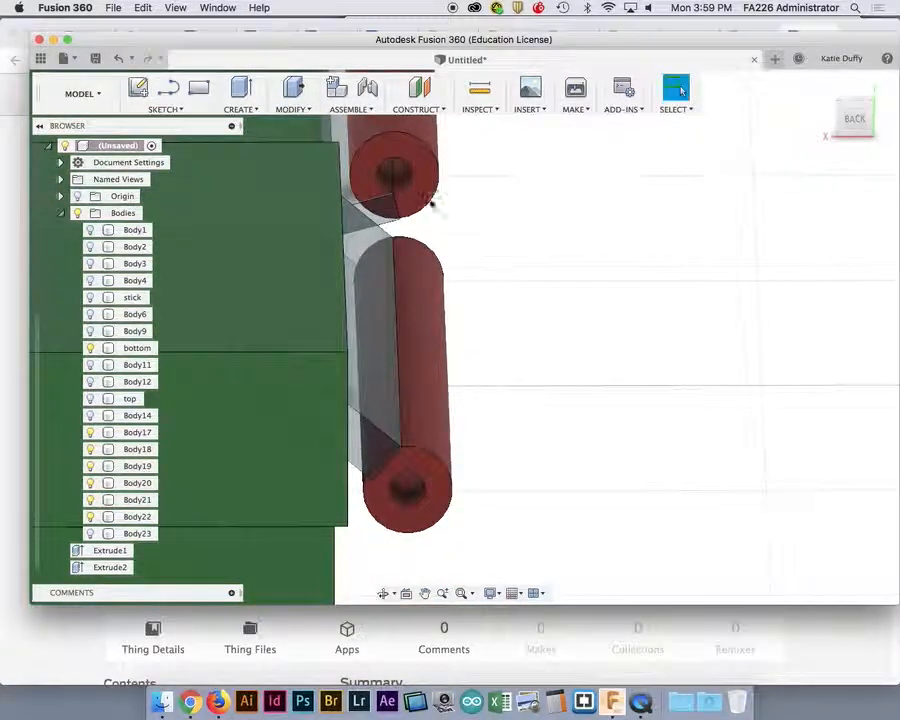
shift+middle_drag(497, 253, 432, 375)
scroll(432, 375, up, 5)
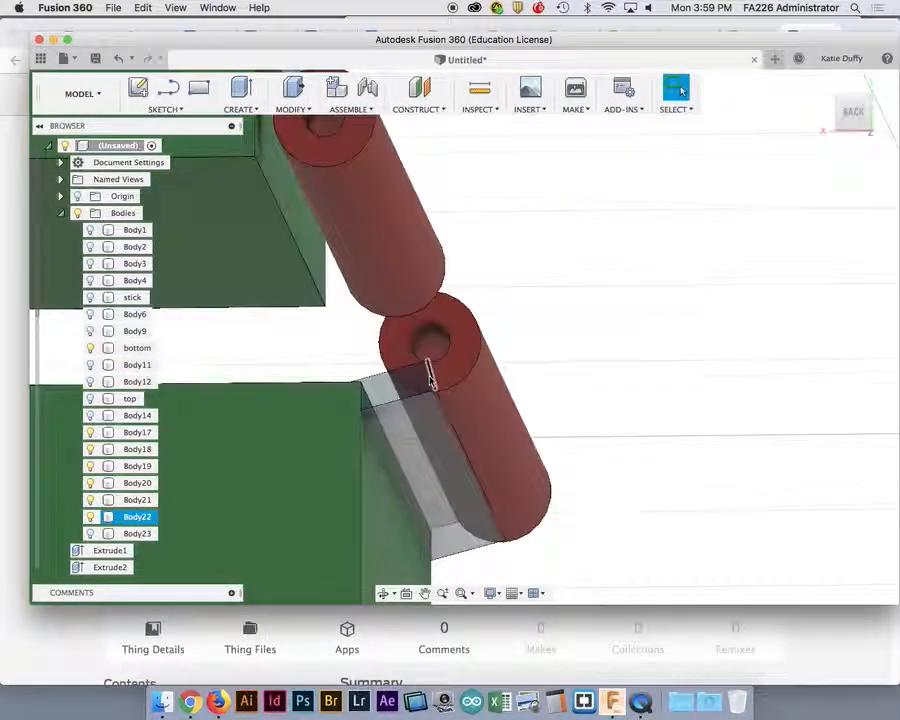
shift+middle_drag(339, 426, 365, 378)
Rotate the whole connecting plate Body22 by 10 degrees about the Z axis using Move/Copy on bodies.
click(342, 404)
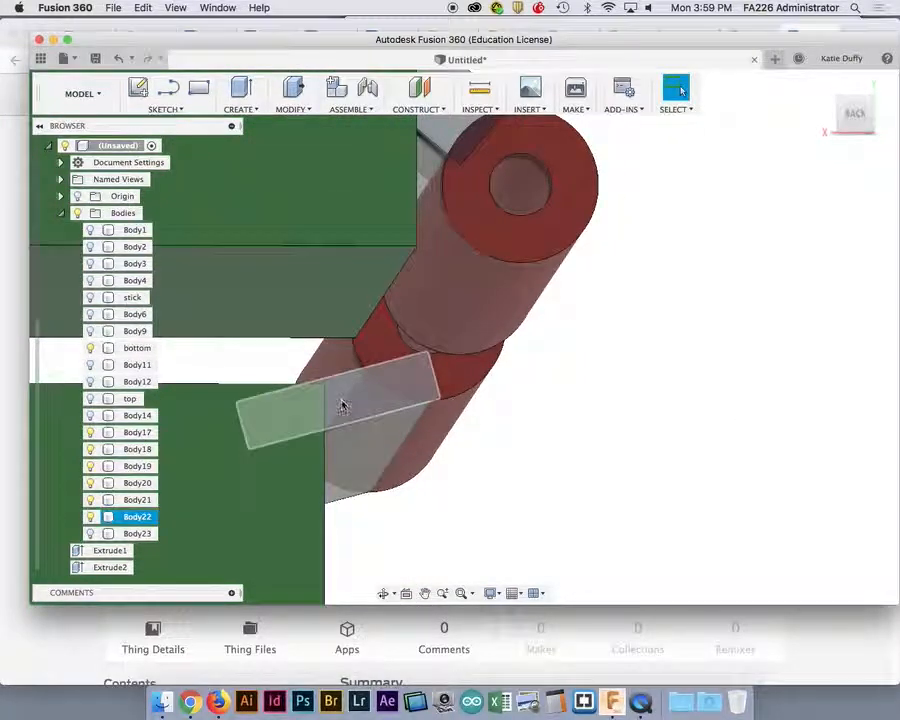
right_click(343, 404)
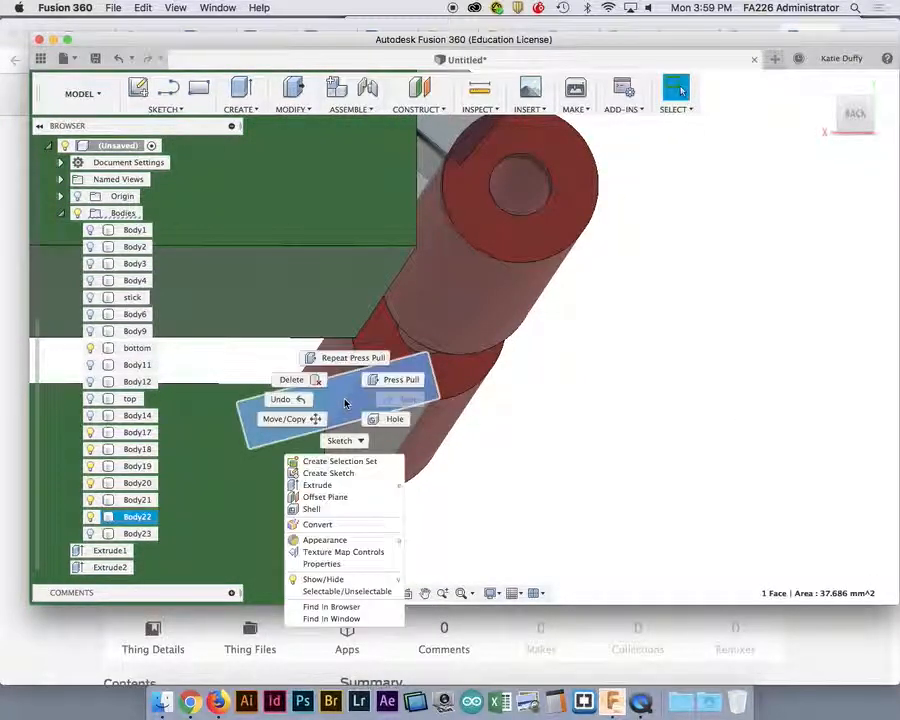
click(305, 418)
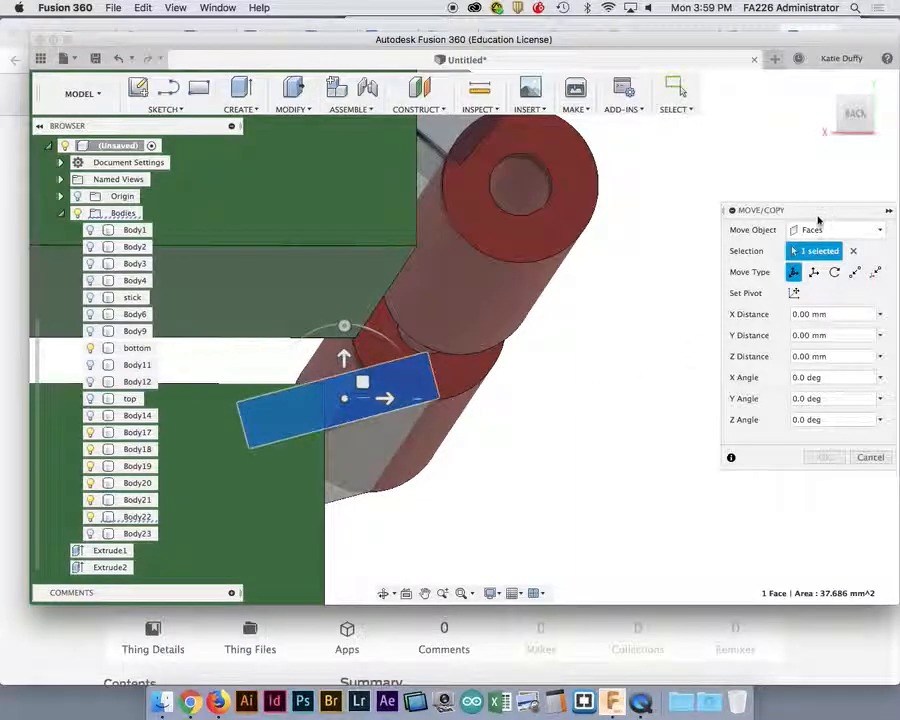
click(818, 230)
click(813, 262)
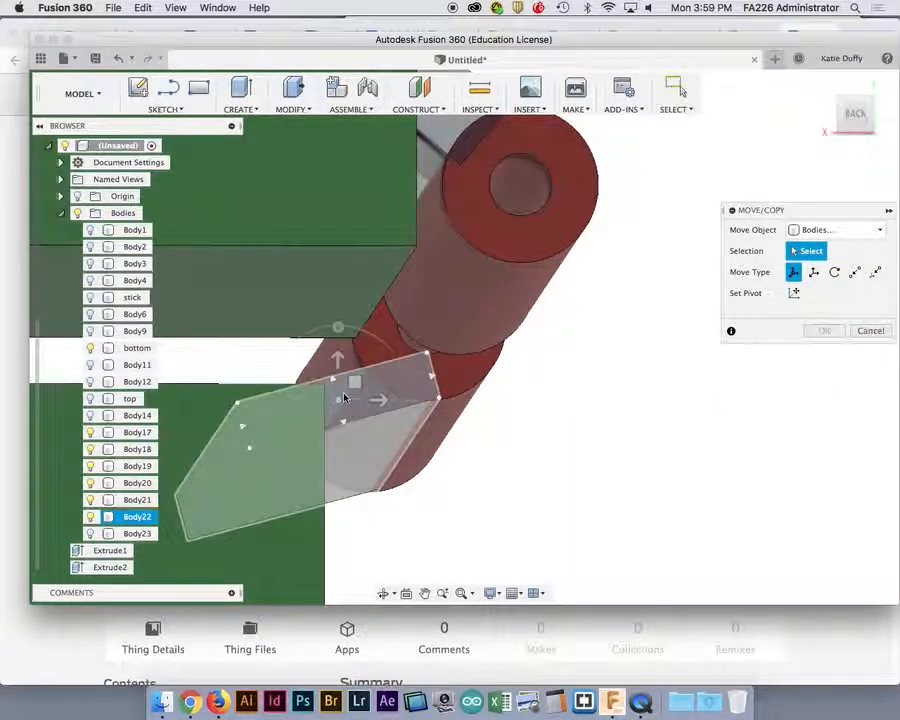
click(343, 398)
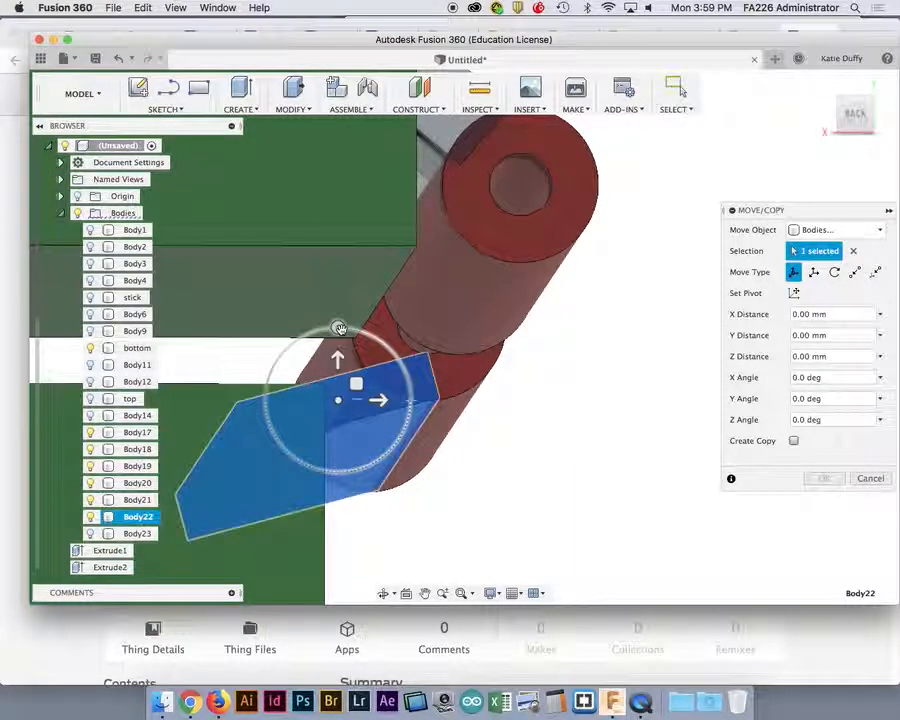
click(339, 329)
drag(339, 329, 327, 331)
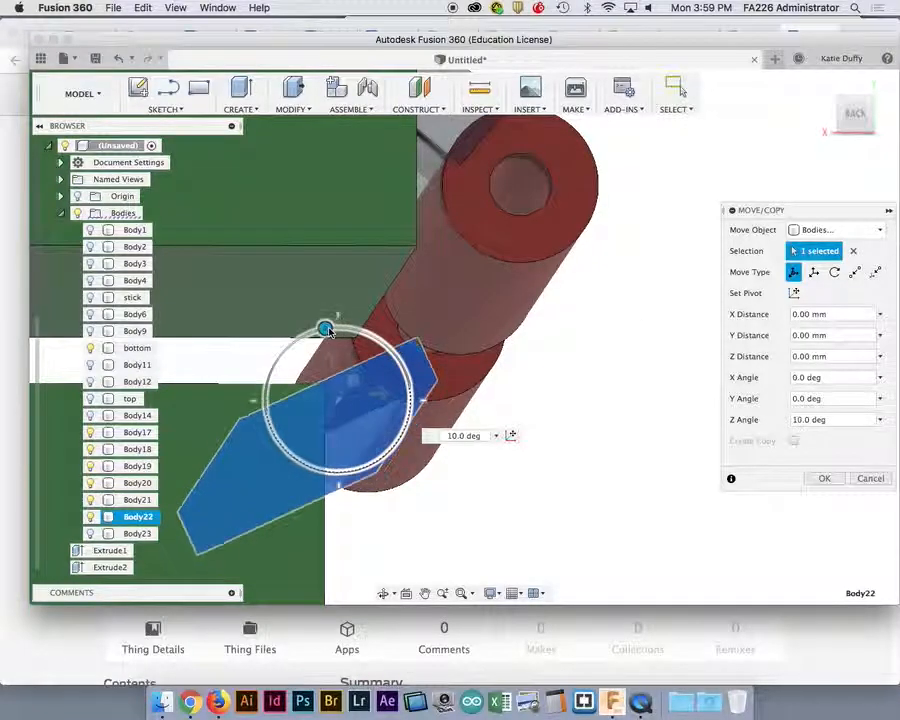
Move the connecting plate -1 mm in Y, checking its position against the barrel in the front view.
shift+middle_drag(327, 331, 408, 426)
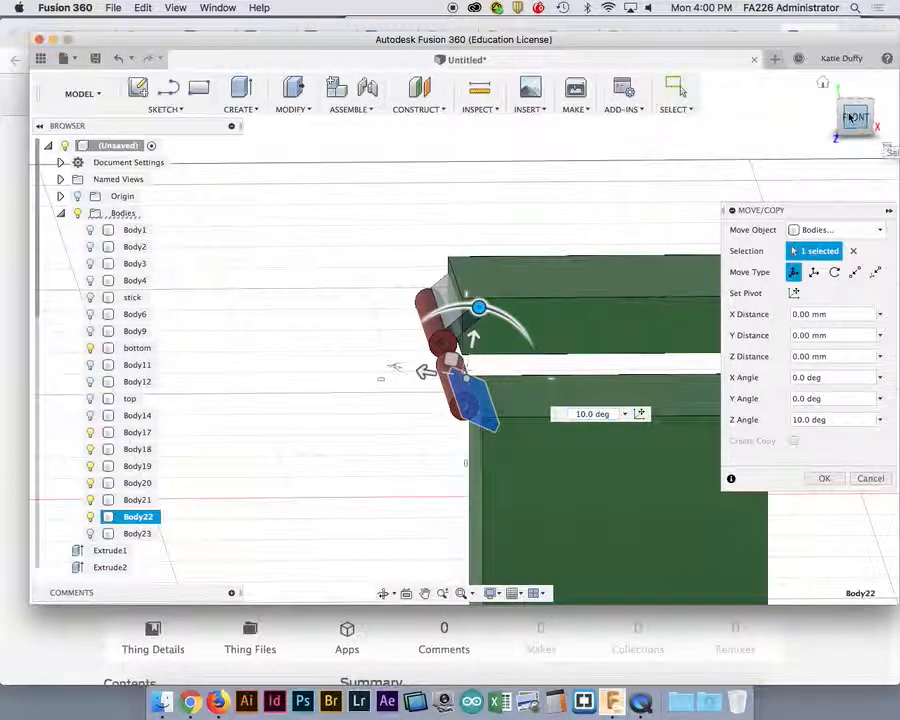
click(849, 118)
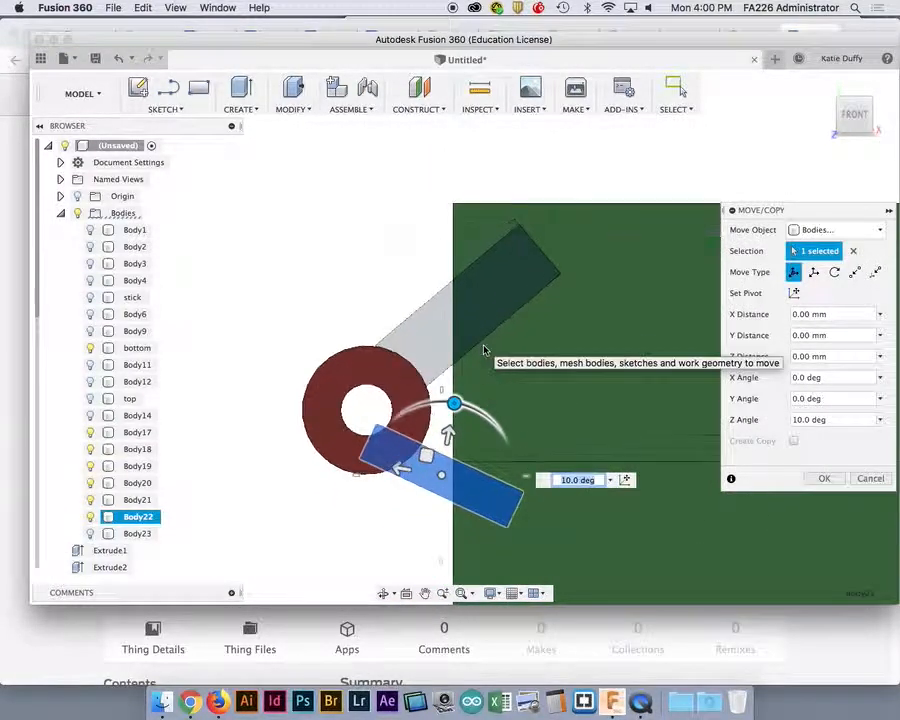
scroll(478, 385, up, 3)
drag(437, 460, 434, 476)
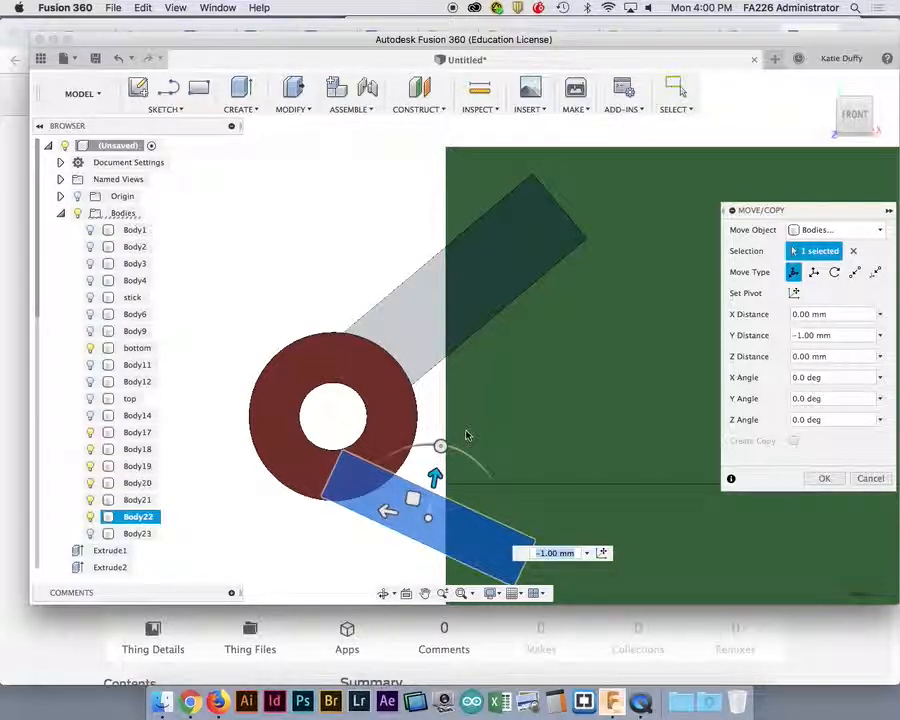
scroll(470, 440, up, 2)
scroll(344, 474, up, 2)
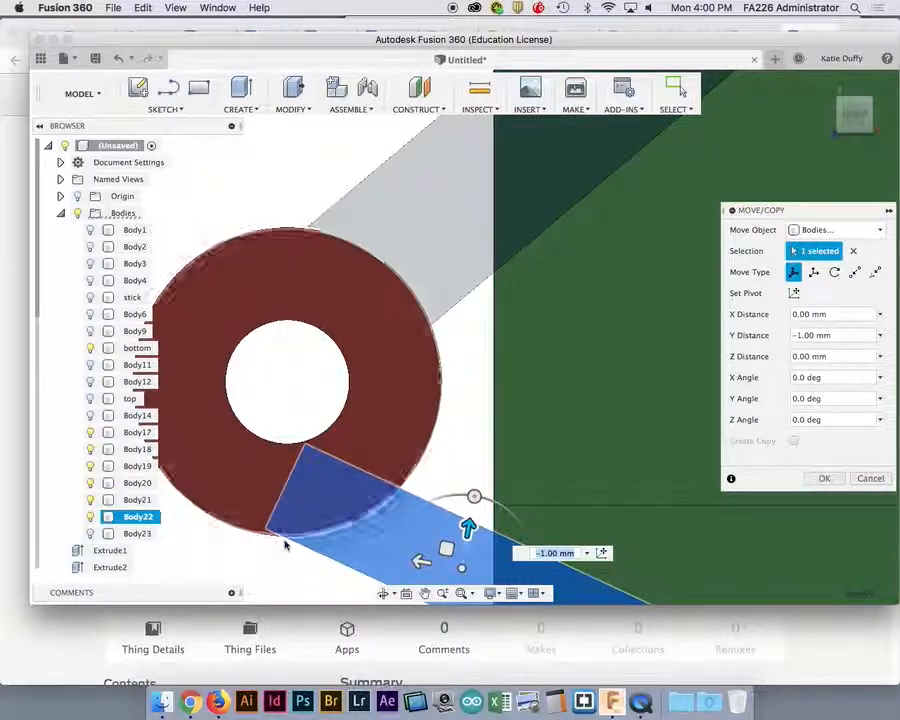
click(820, 479)
scroll(620, 483, down, 5)
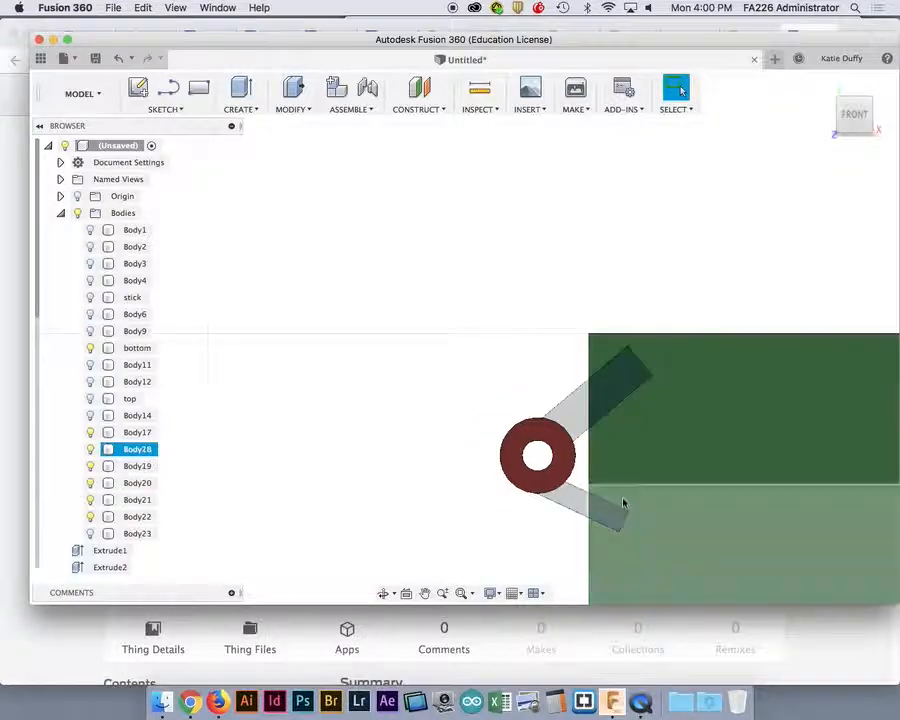
middle_drag(488, 516, 378, 467)
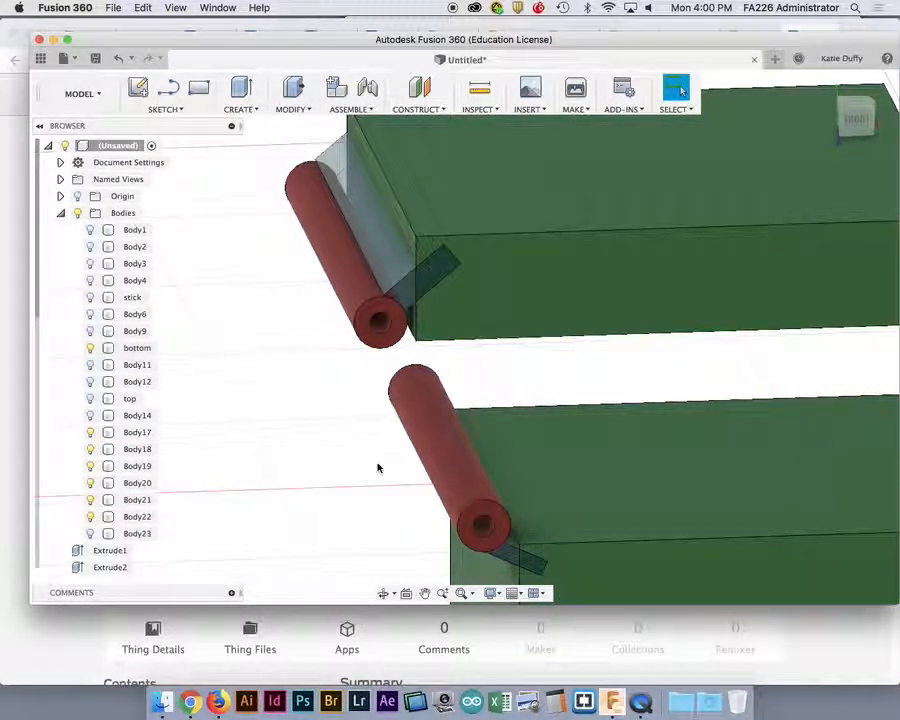
scroll(378, 467, down, 5)
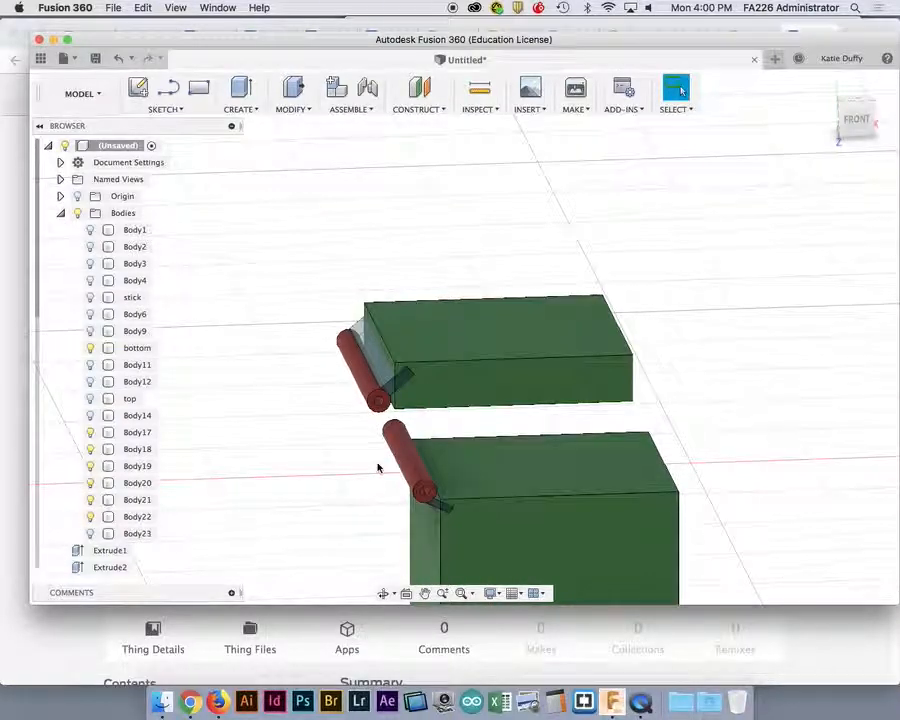
click(463, 473)
click(338, 482)
right_click(343, 483)
click(463, 480)
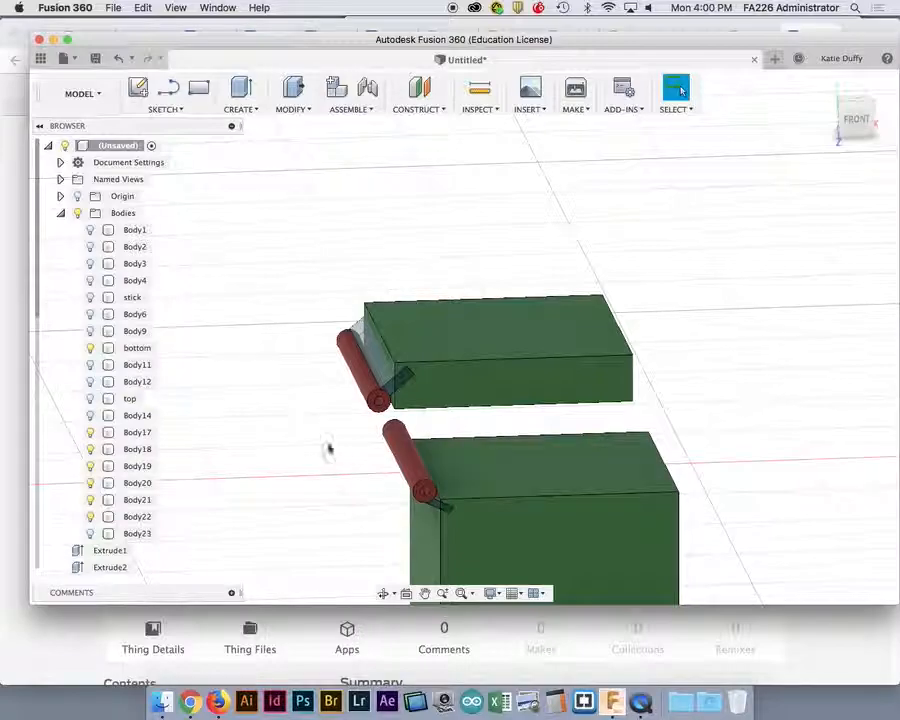
Copy the box bottom Body18 with its hinge barrel and connecting plate 190 mm along X using Move/Copy on bodies.
right_click(486, 479)
click(452, 499)
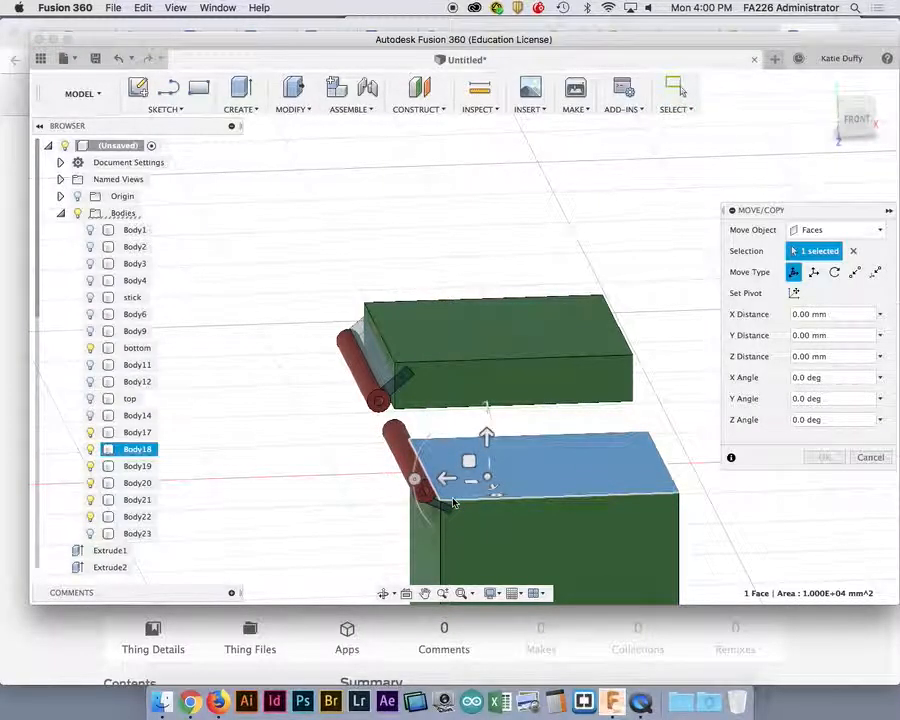
scroll(452, 496, up, 5)
scroll(454, 500, down, 8)
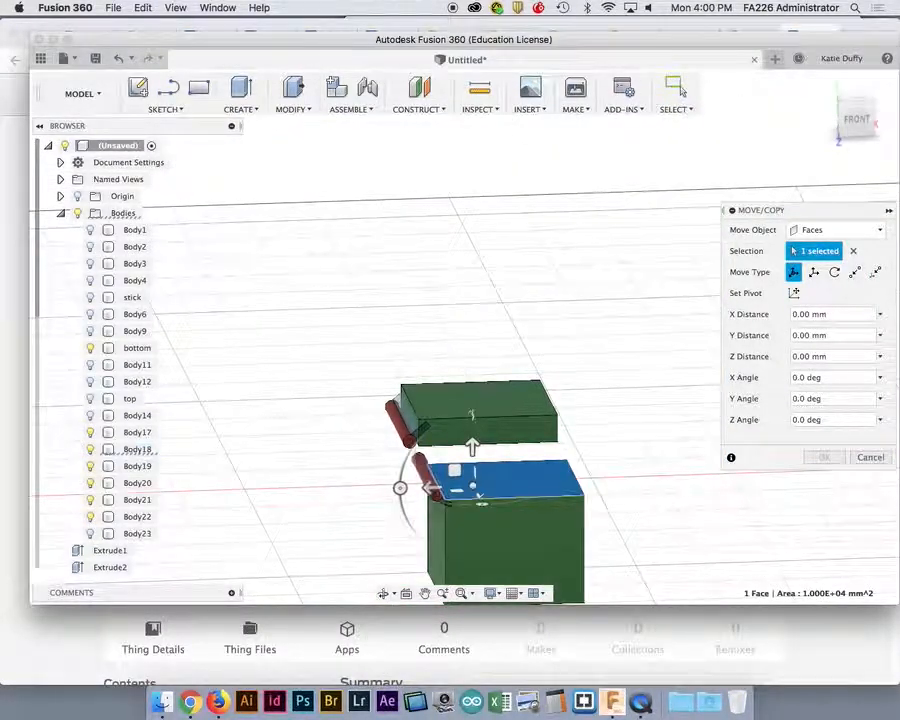
drag(381, 477, 609, 581)
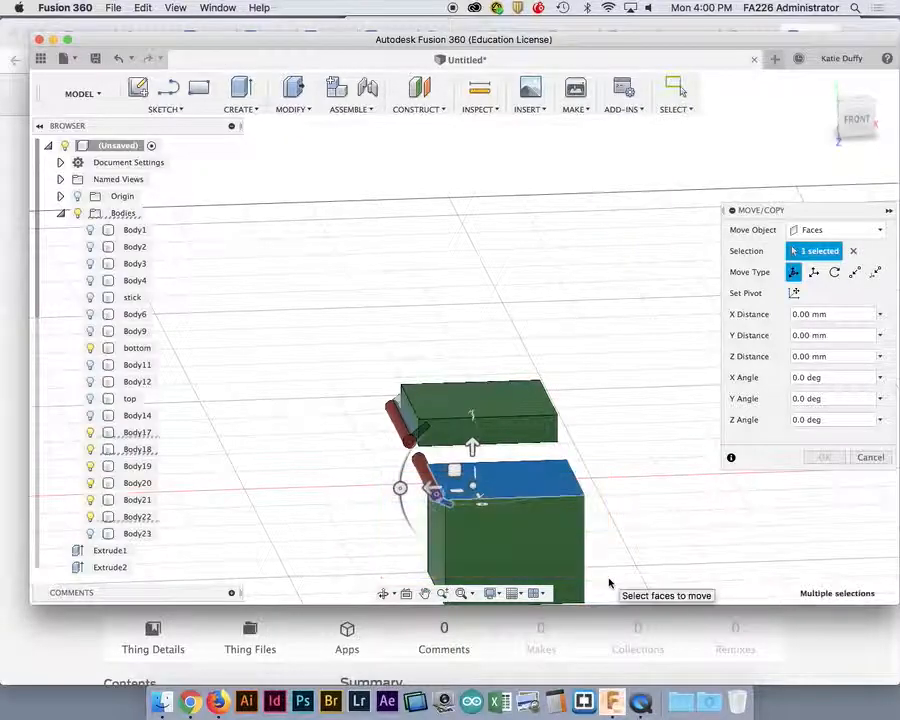
click(852, 232)
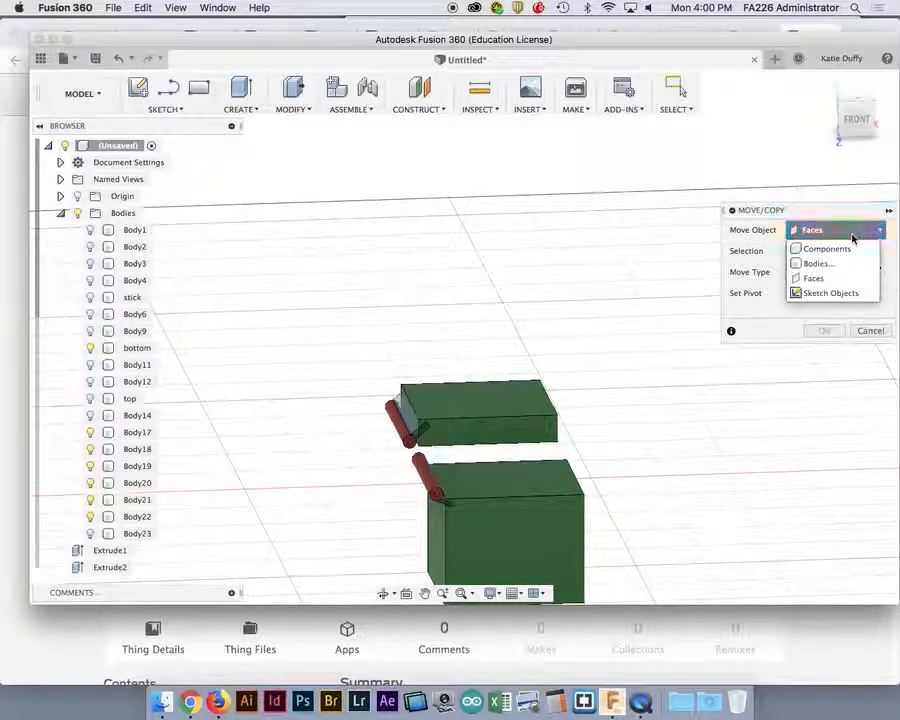
click(838, 262)
drag(394, 486, 659, 577)
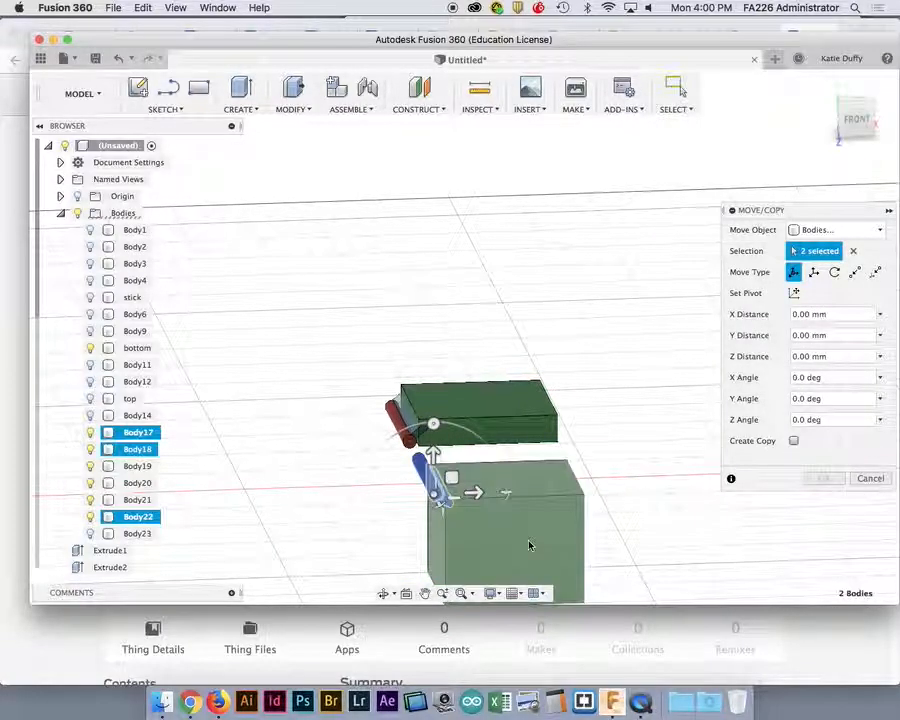
click(530, 545)
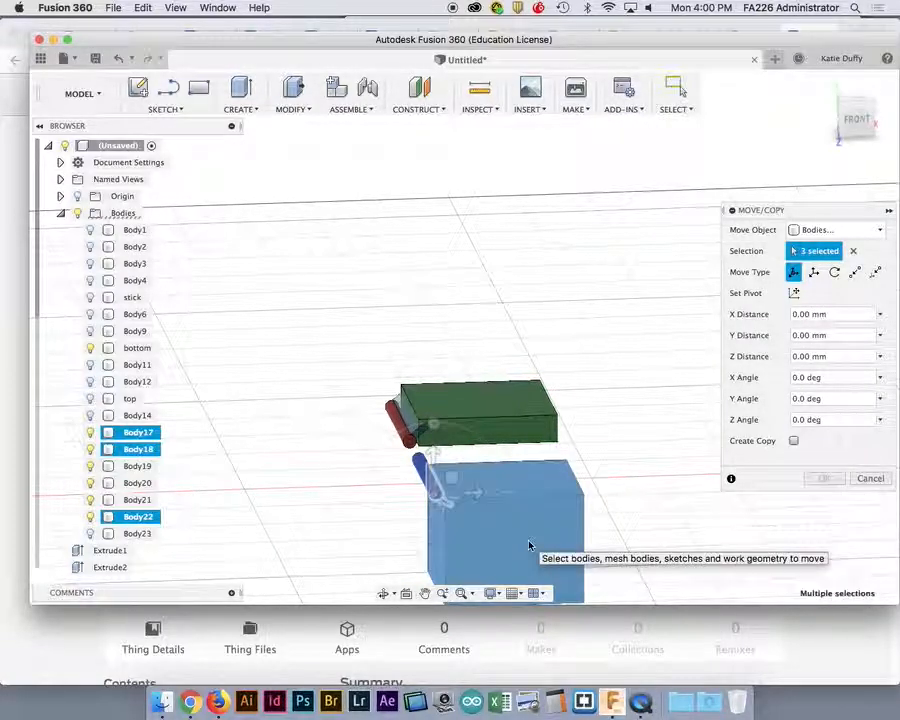
click(794, 441)
drag(490, 492, 862, 470)
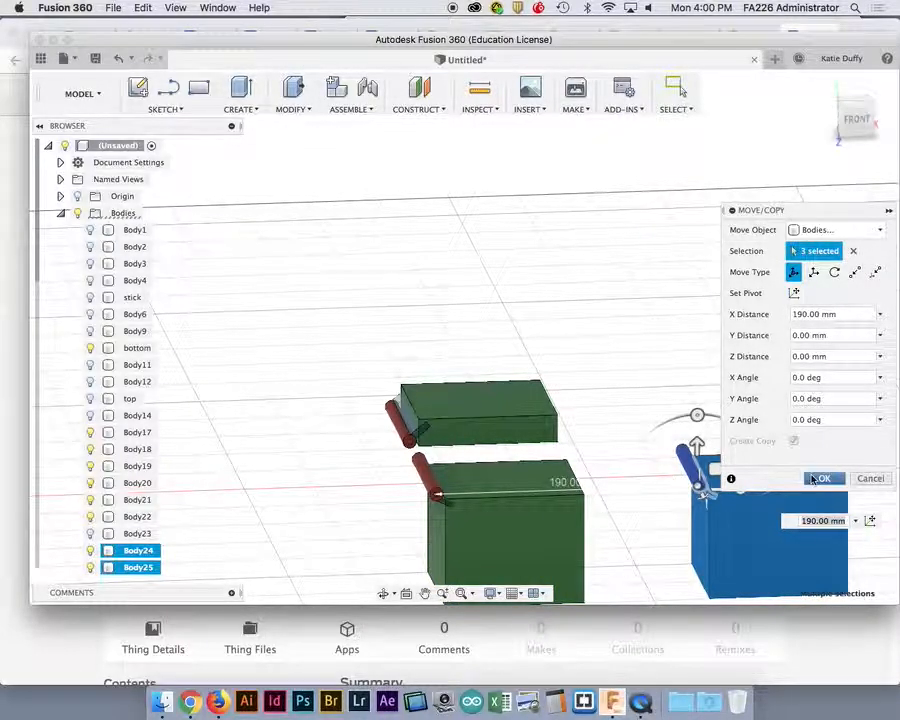
click(819, 478)
Combine the original box bottom Body18 with its connecting plate and hinge barrel using Join, keeping the tool bodies.
click(294, 108)
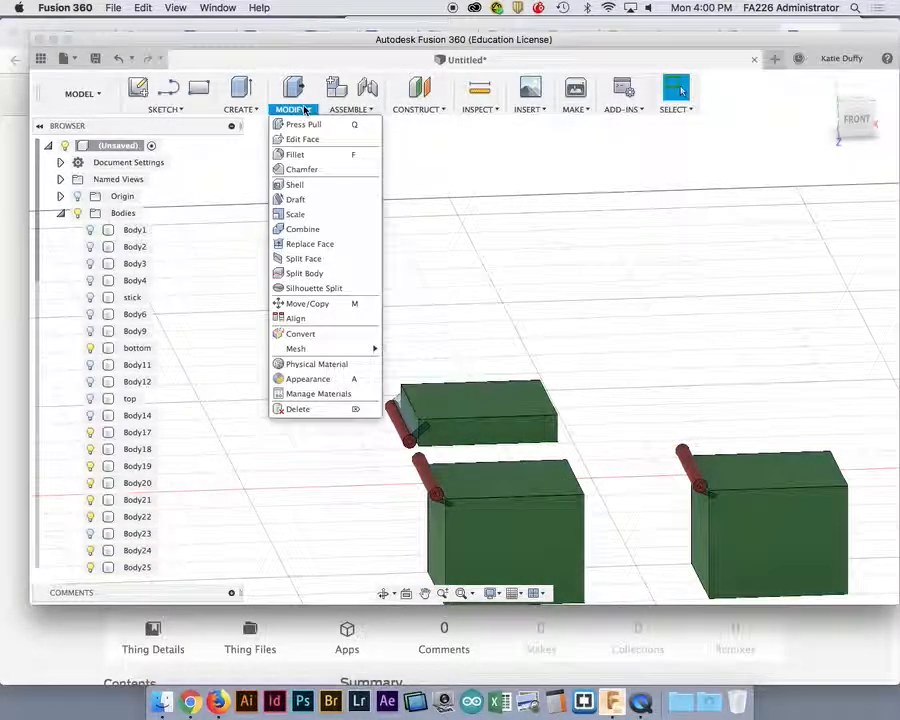
click(302, 229)
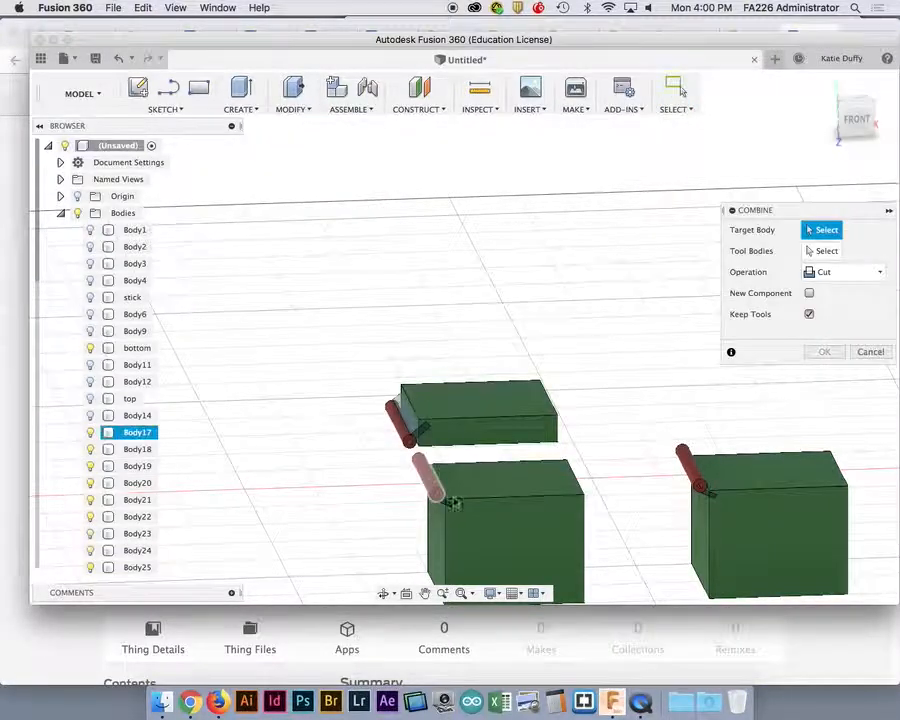
click(453, 508)
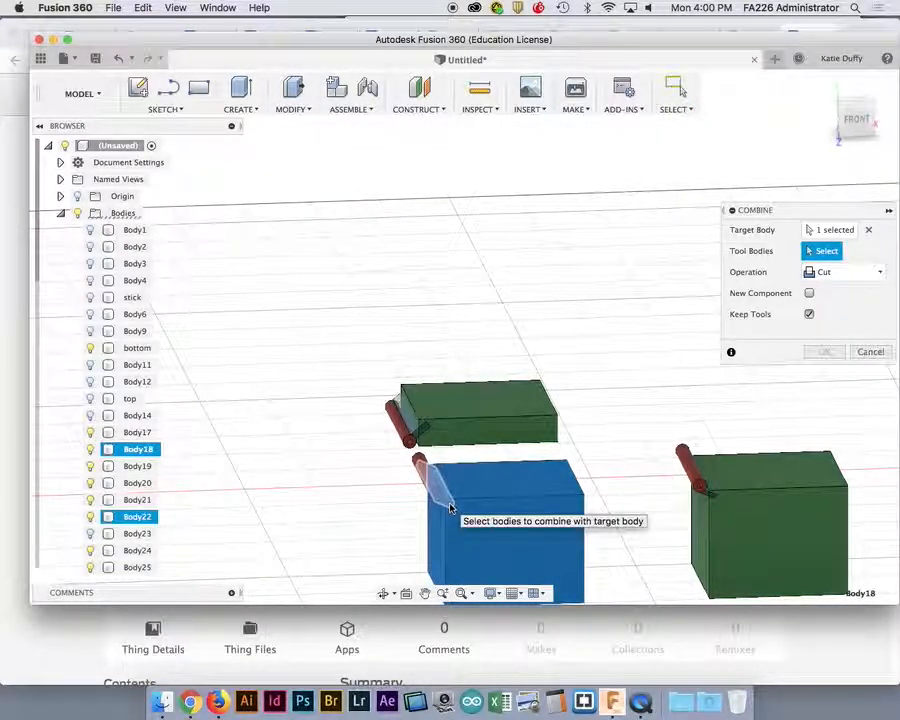
click(450, 508)
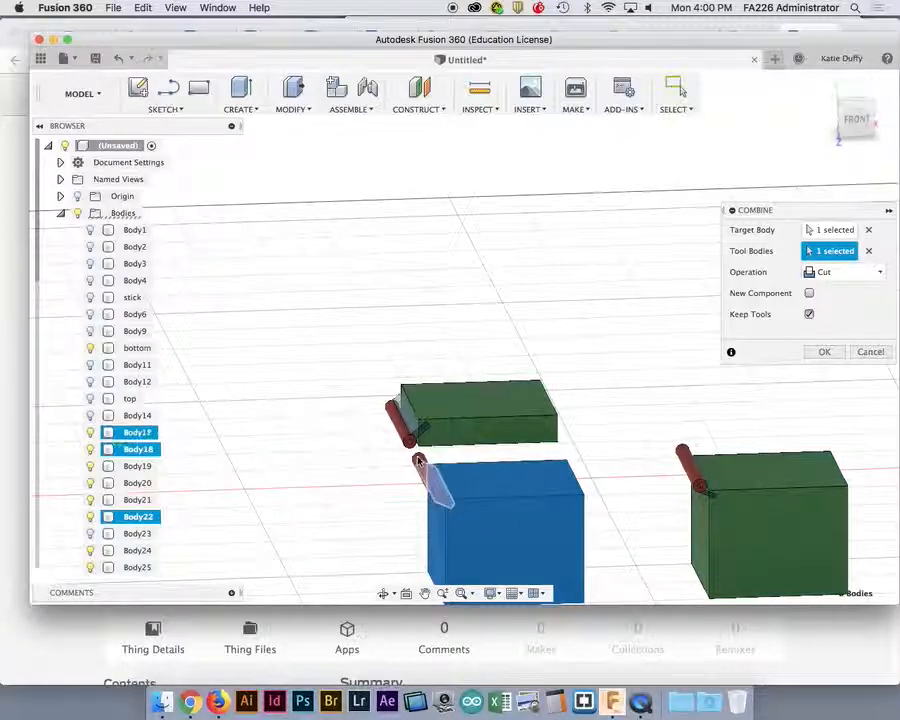
click(422, 466)
click(815, 281)
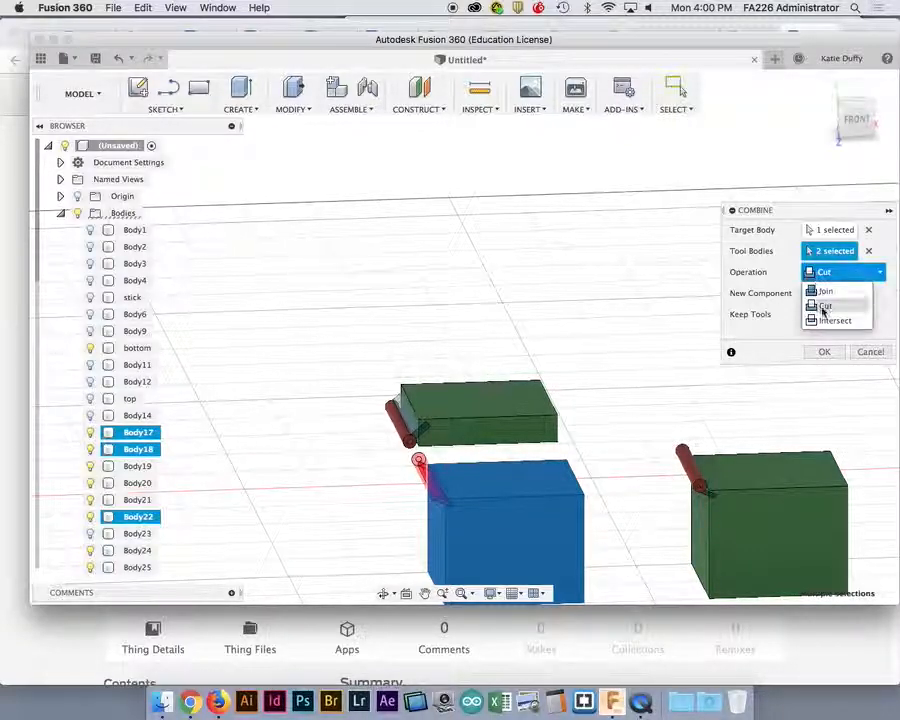
click(824, 298)
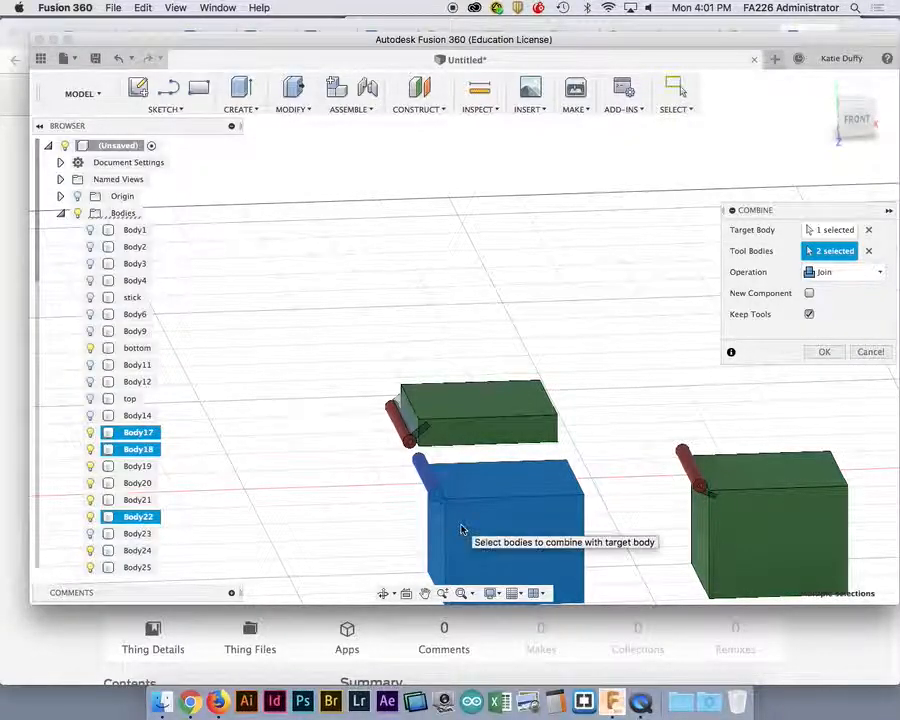
shift+middle_drag(506, 534, 373, 492)
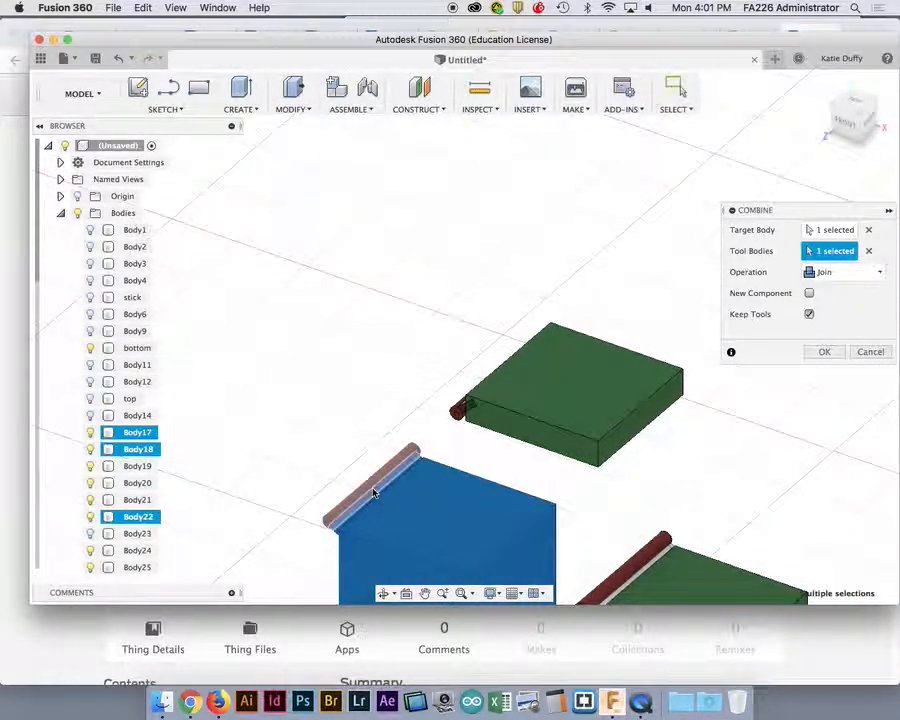
click(838, 353)
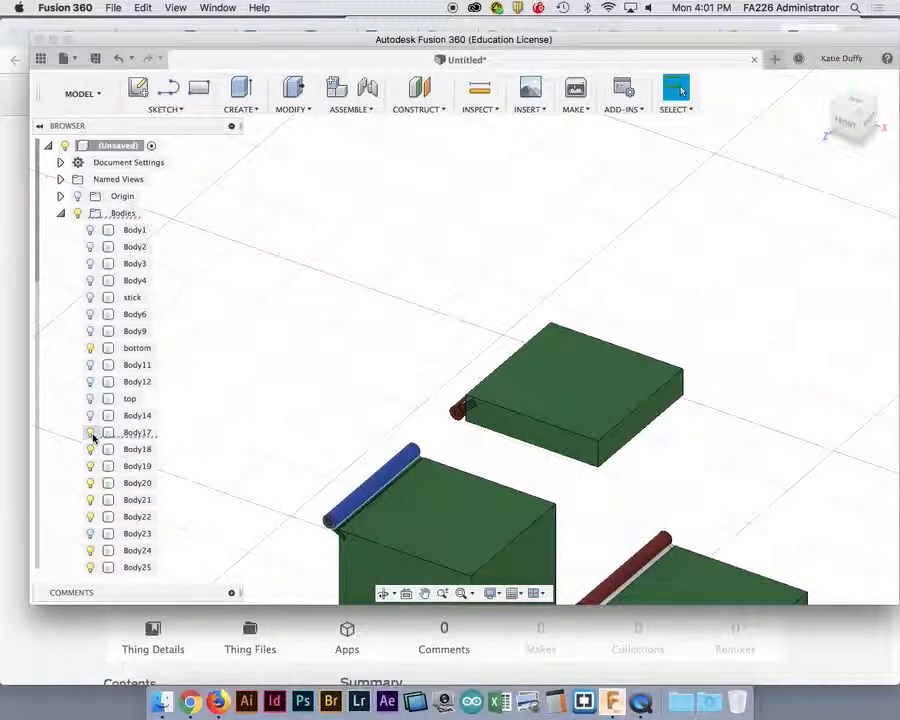
Move the joined box bottom Body18 -130 mm along X using Move/Copy on bodies.
shift+middle_drag(270, 534, 313, 498)
click(466, 505)
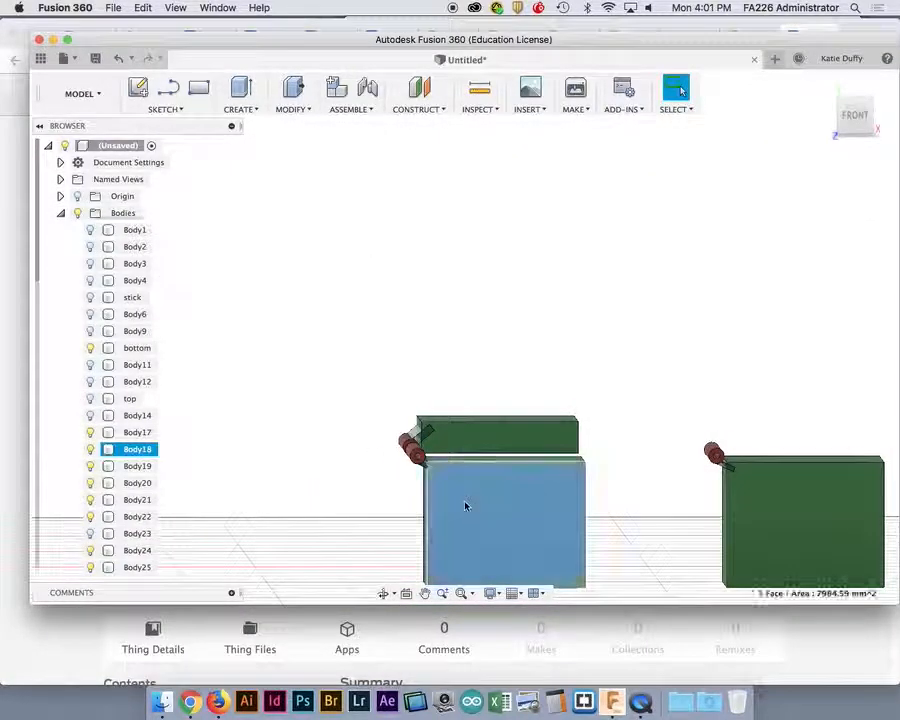
right_click(465, 506)
click(404, 521)
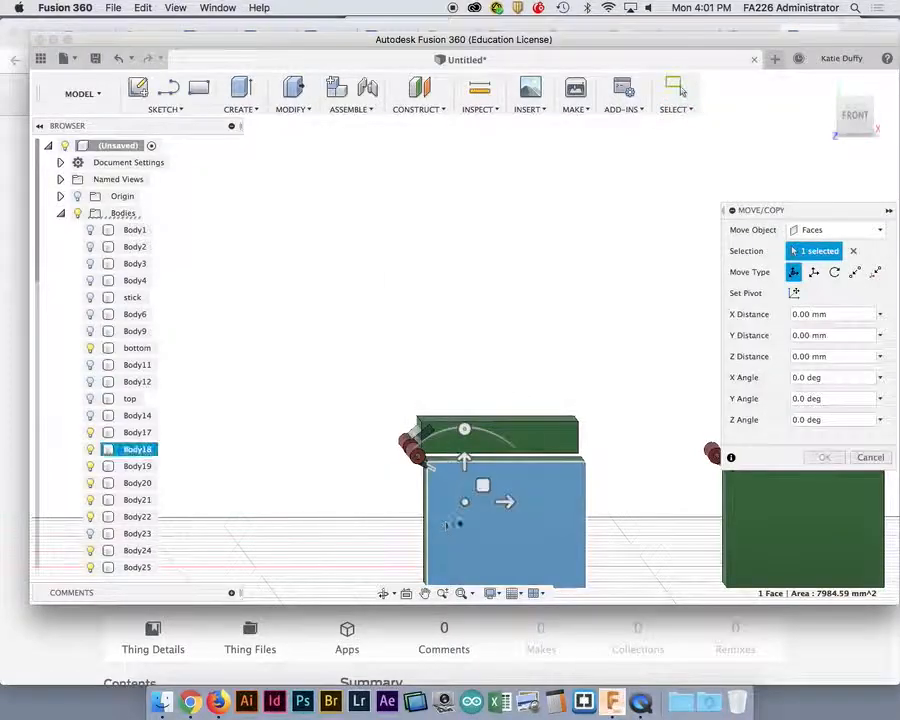
click(850, 230)
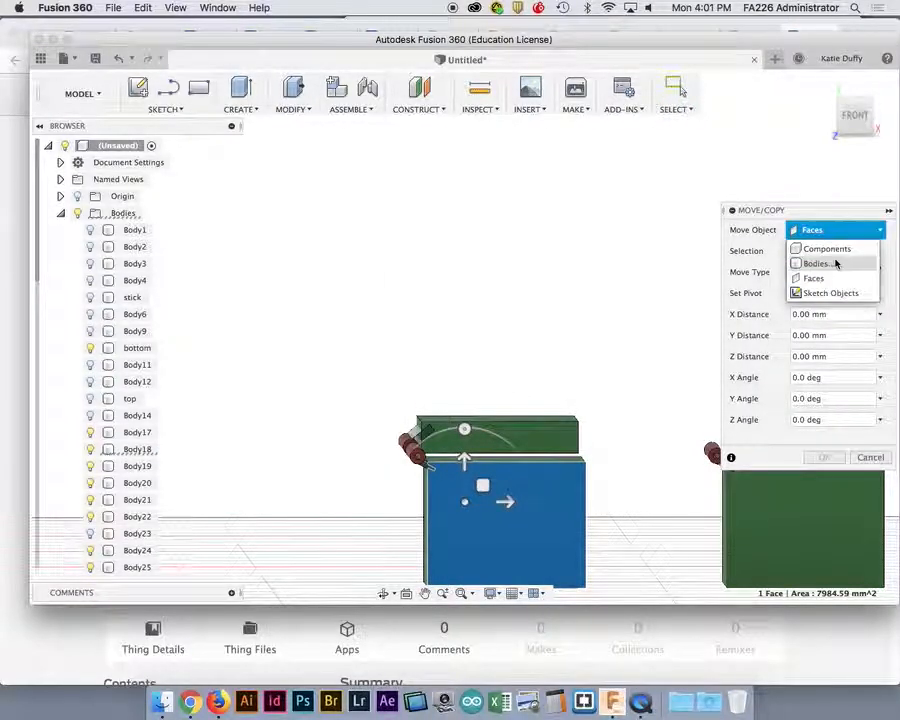
click(812, 262)
click(500, 515)
click(500, 515)
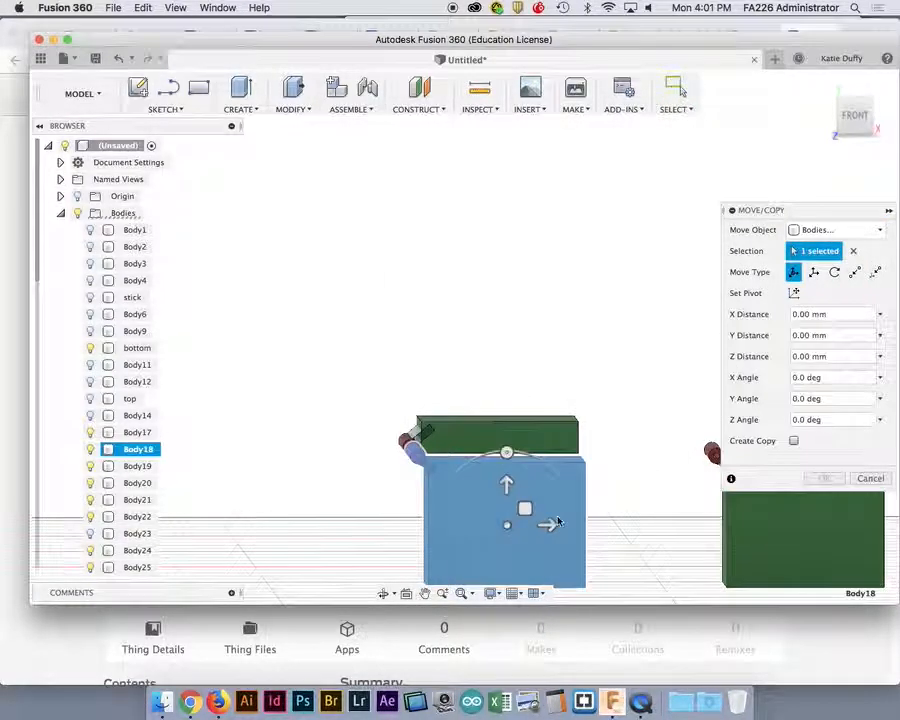
drag(550, 526, 346, 528)
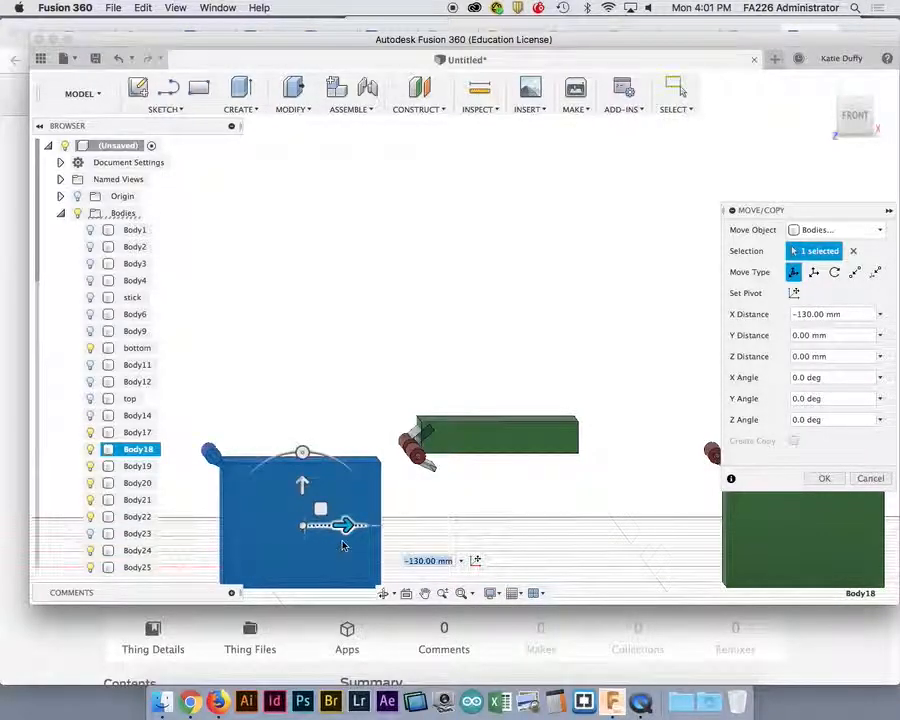
scroll(345, 535, down, 5)
middle_drag(225, 466, 333, 468)
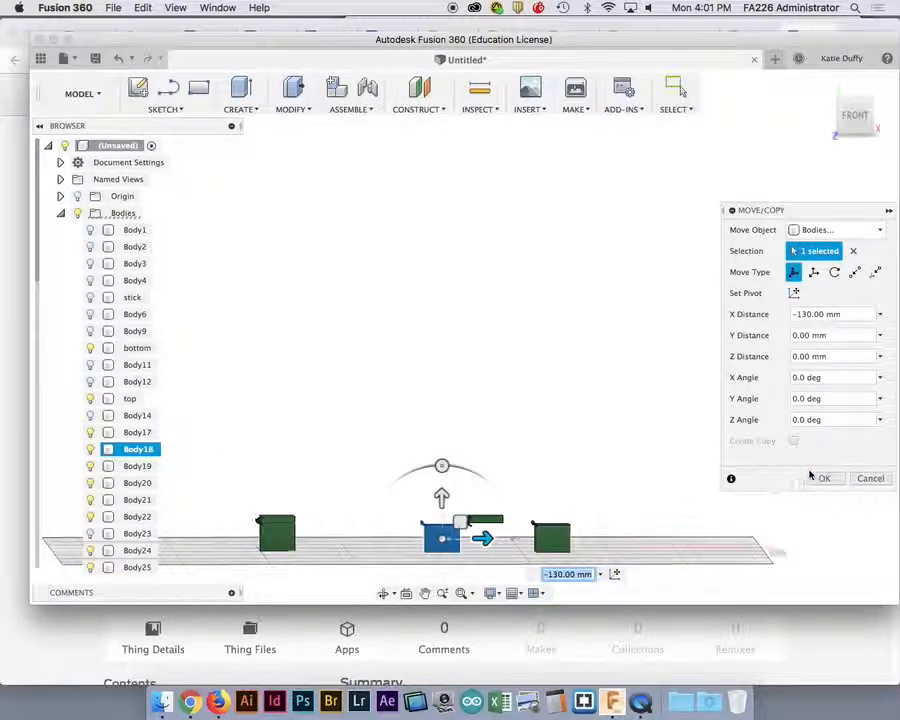
click(824, 479)
Hide the old box body named bottom that sits beneath the lid.
click(276, 540)
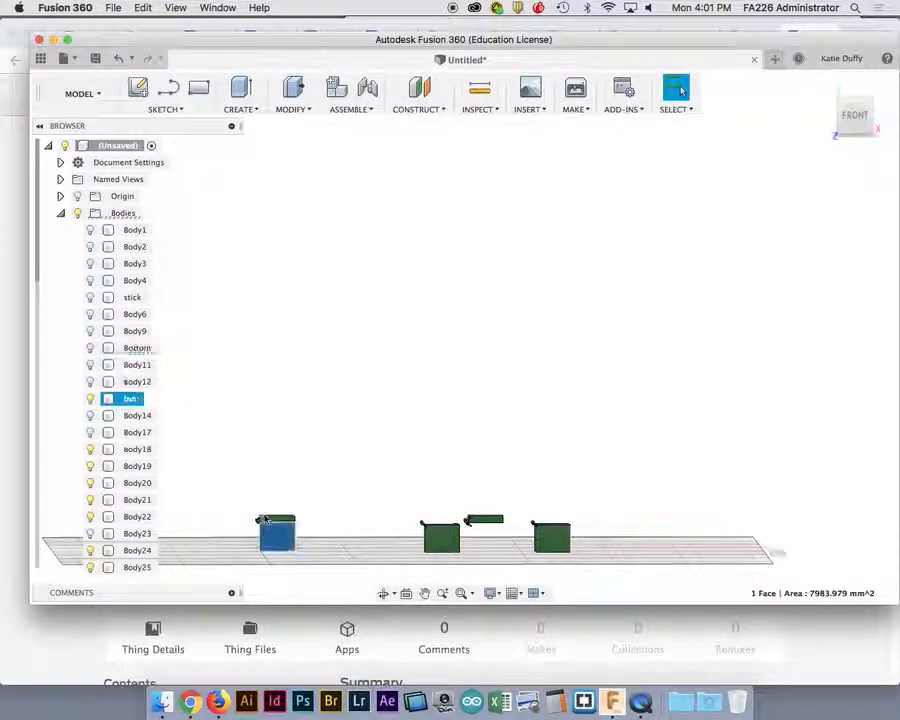
click(96, 352)
shift+middle_drag(281, 461, 296, 525)
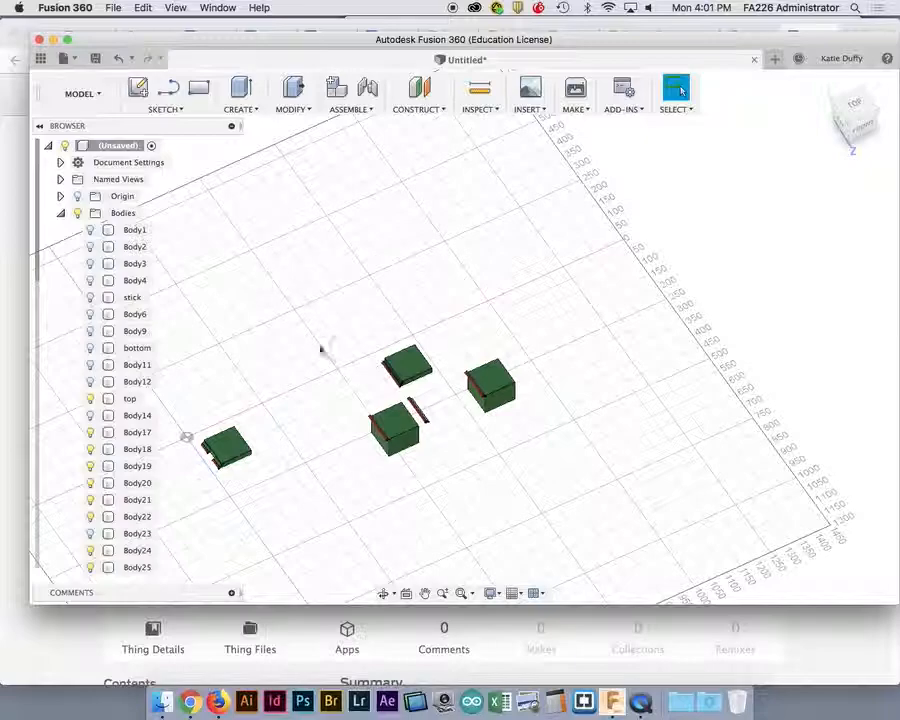
Align the upper face of Body18 to the underside of the lid body top using Align on bodies.
click(305, 110)
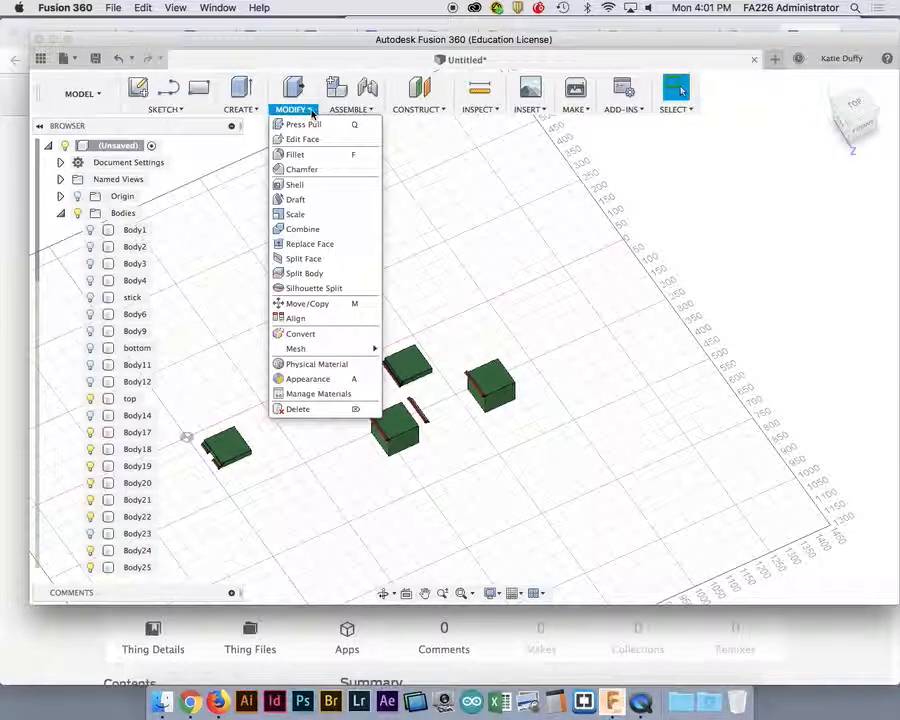
click(298, 316)
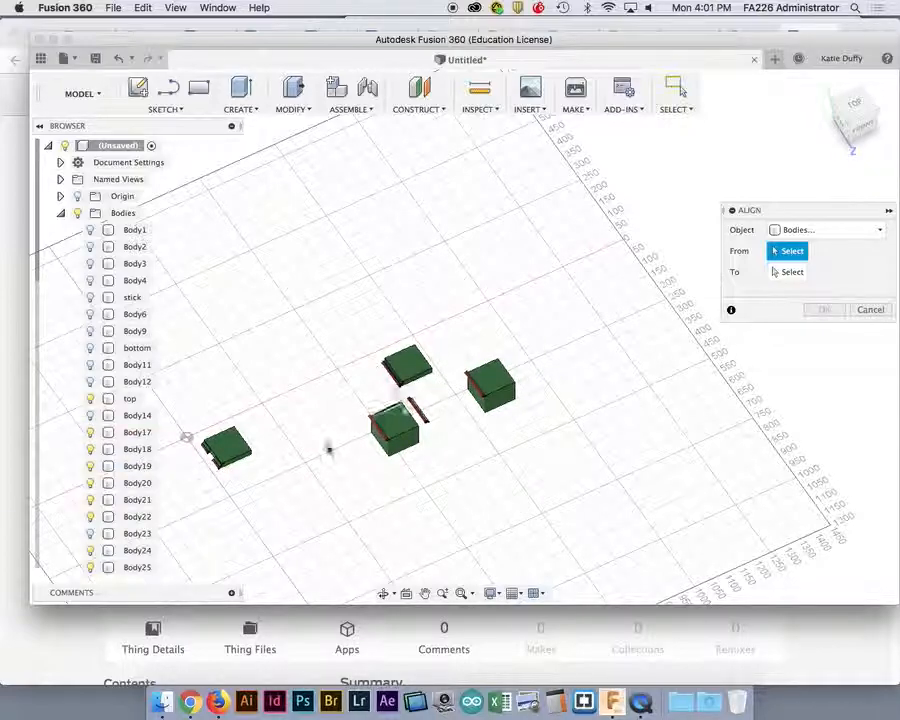
click(398, 424)
shift+middle_drag(244, 490, 257, 366)
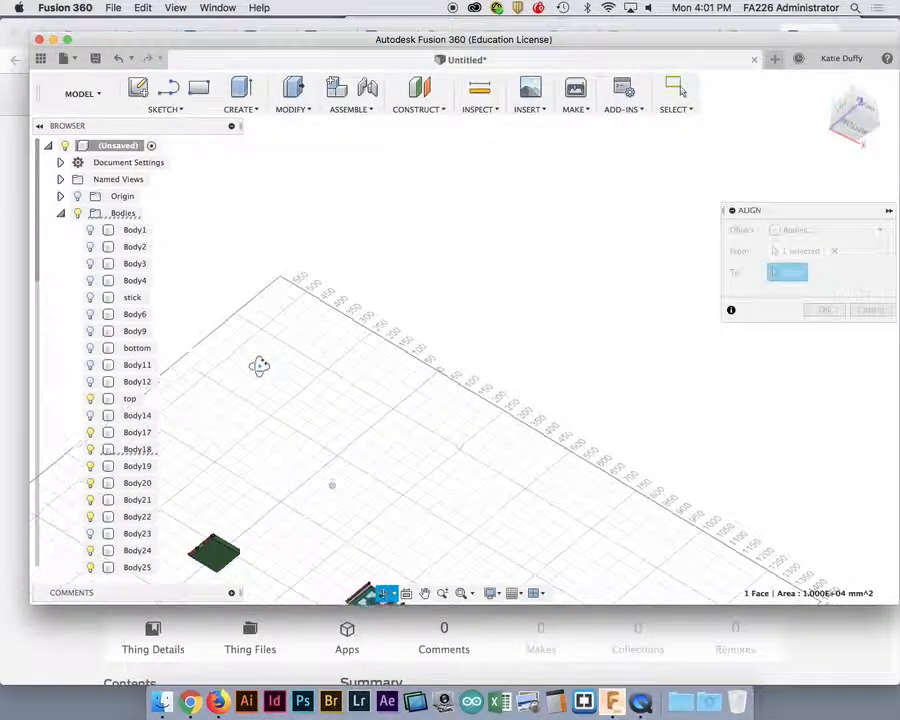
click(218, 557)
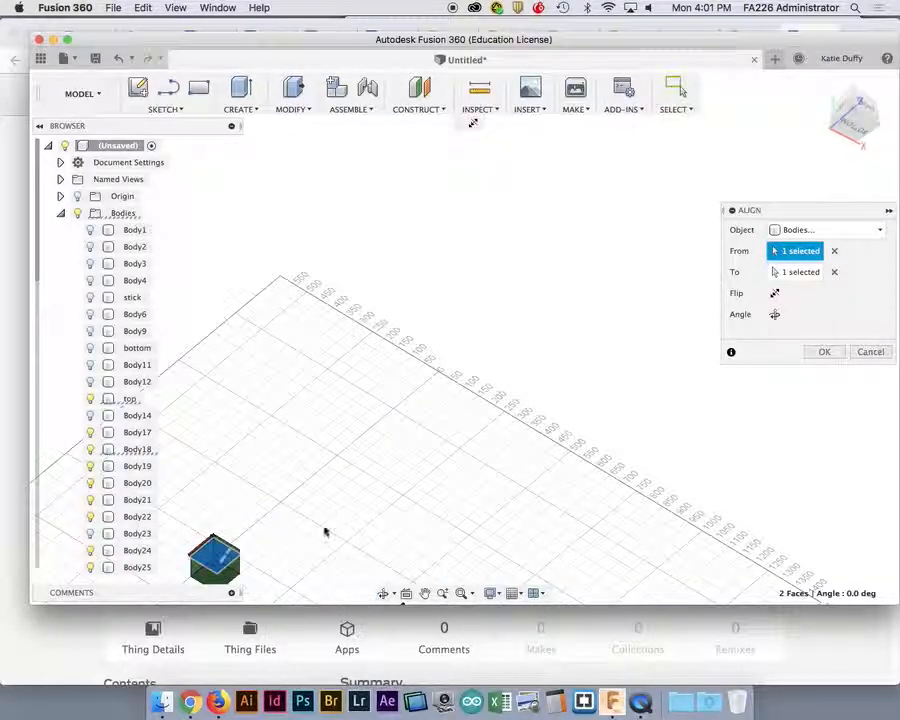
shift+middle_drag(336, 520, 326, 584)
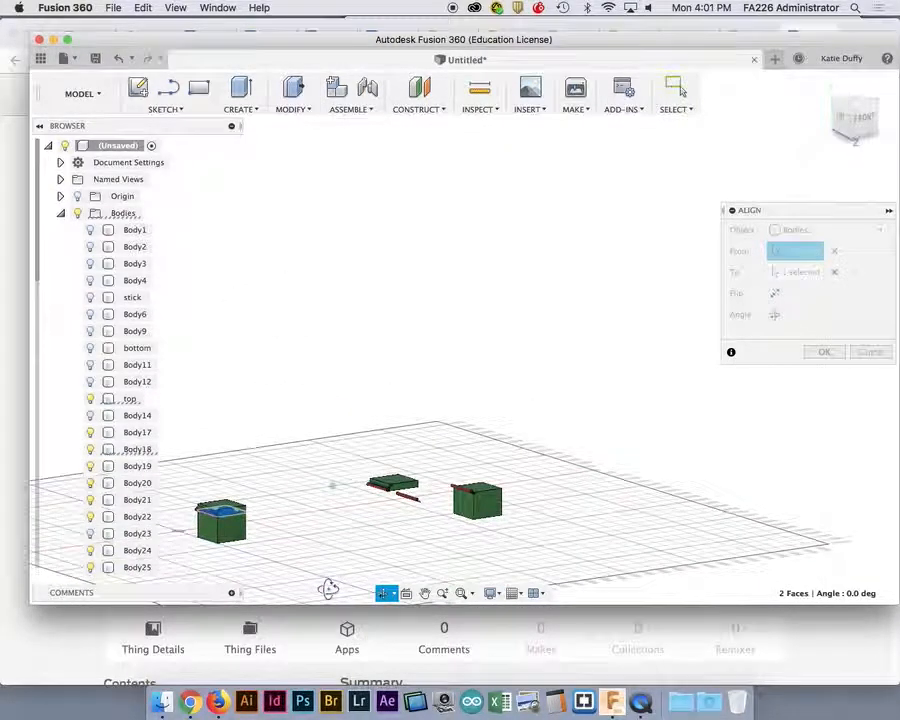
click(820, 355)
Cut the lid body top out of Body18 using Combine, keeping the tool body.
middle_drag(305, 526, 556, 461)
scroll(500, 492, up, 10)
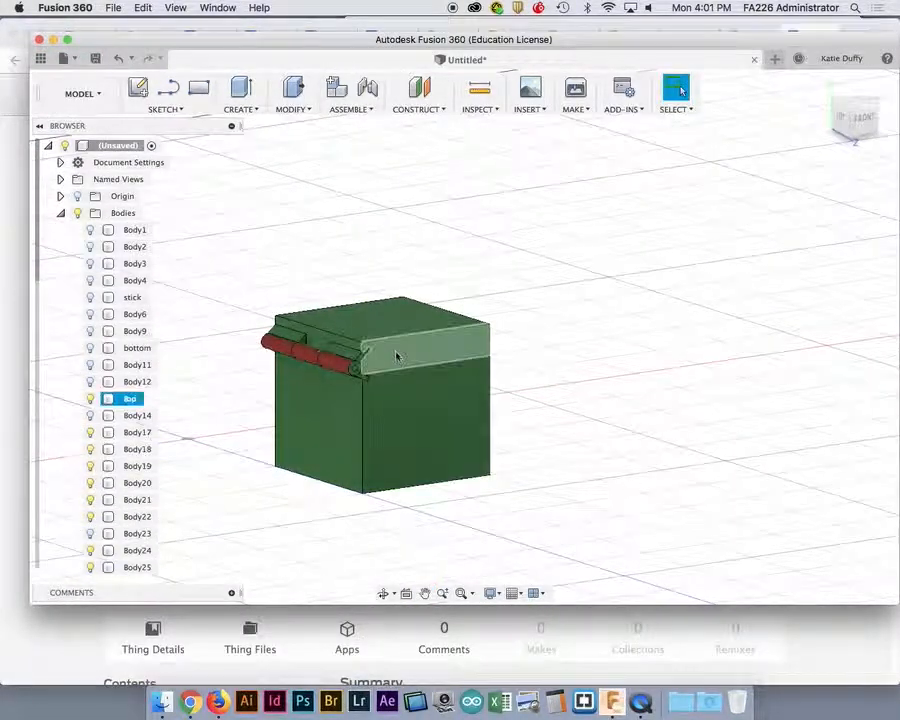
click(396, 355)
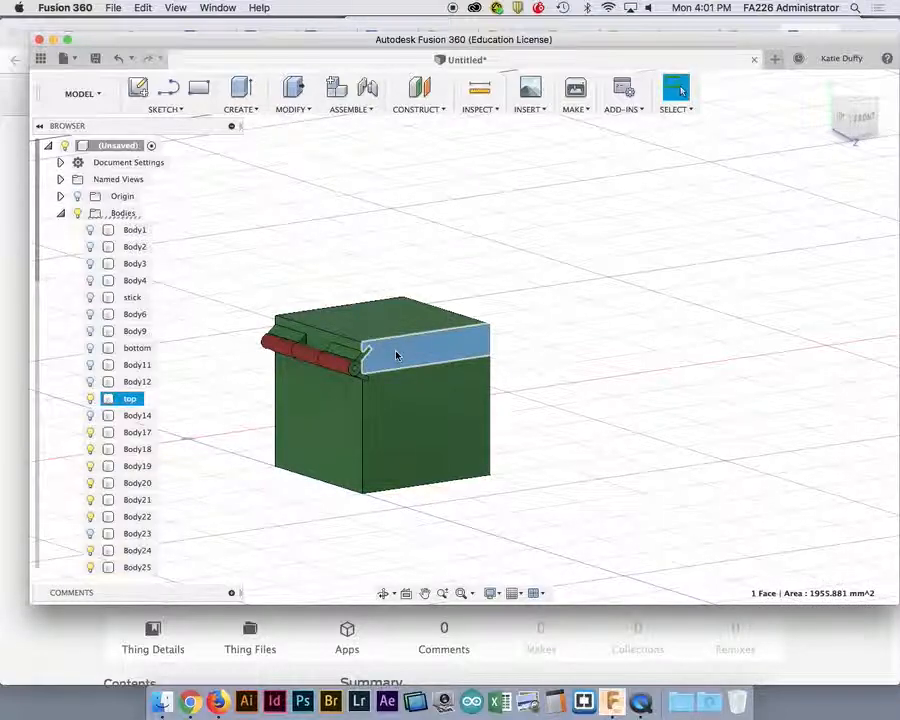
click(296, 110)
click(262, 112)
click(291, 109)
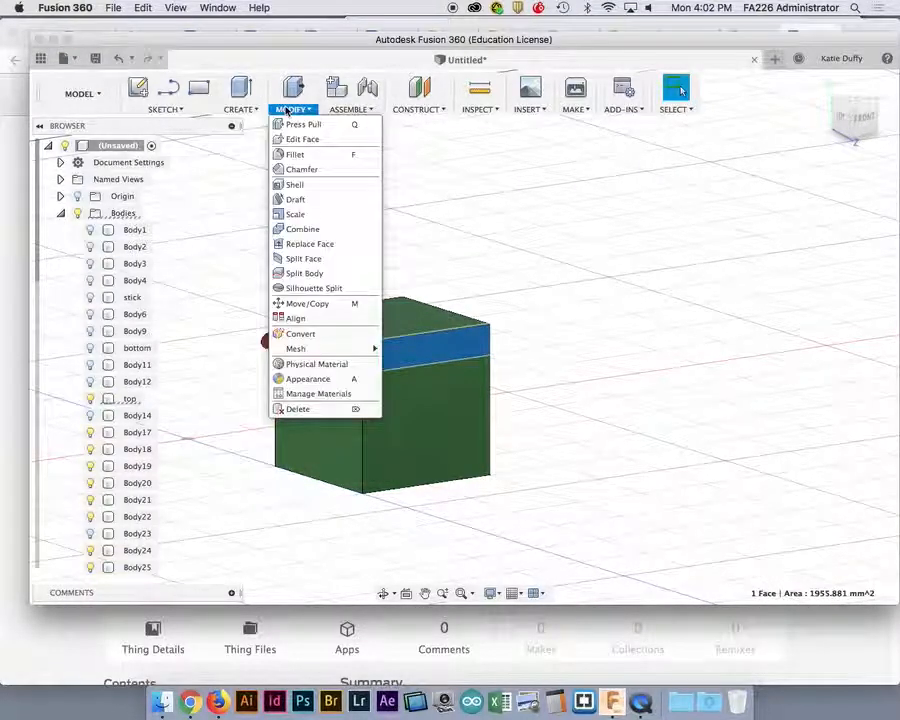
click(300, 227)
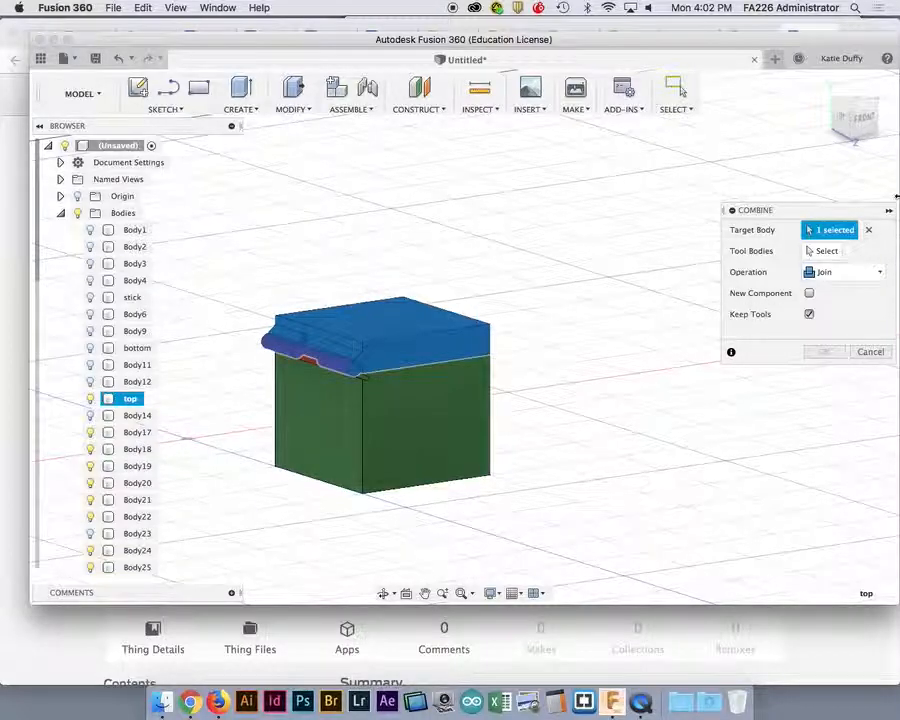
click(867, 231)
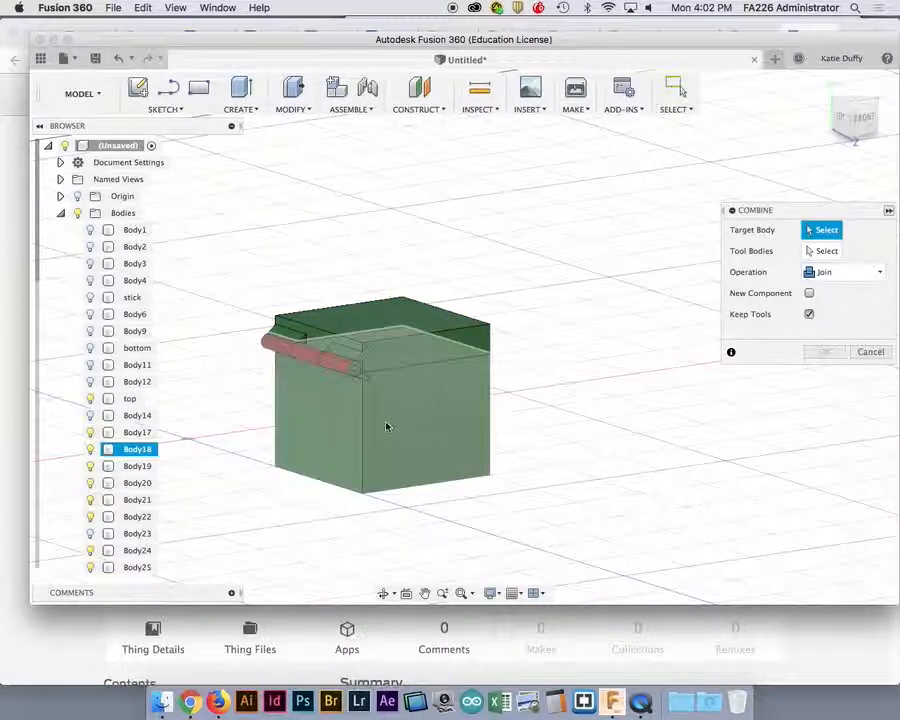
click(437, 418)
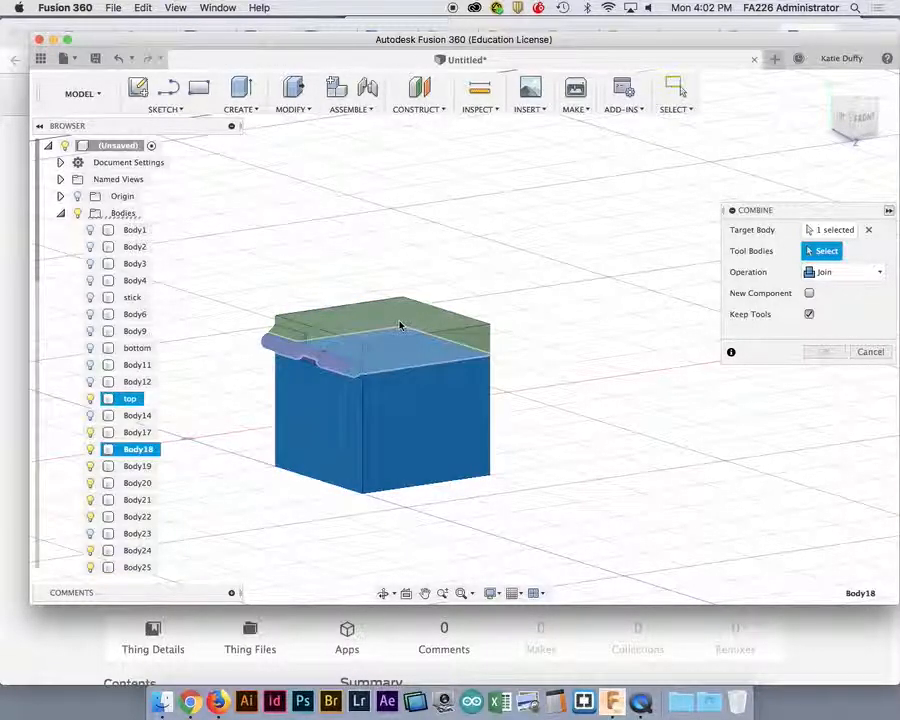
click(400, 321)
click(830, 272)
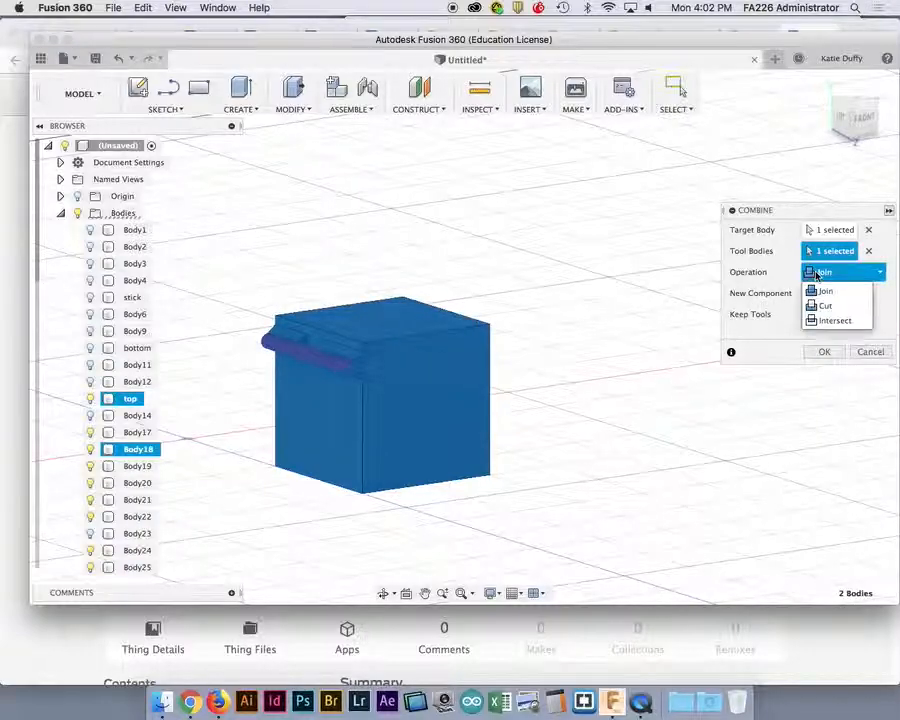
click(822, 305)
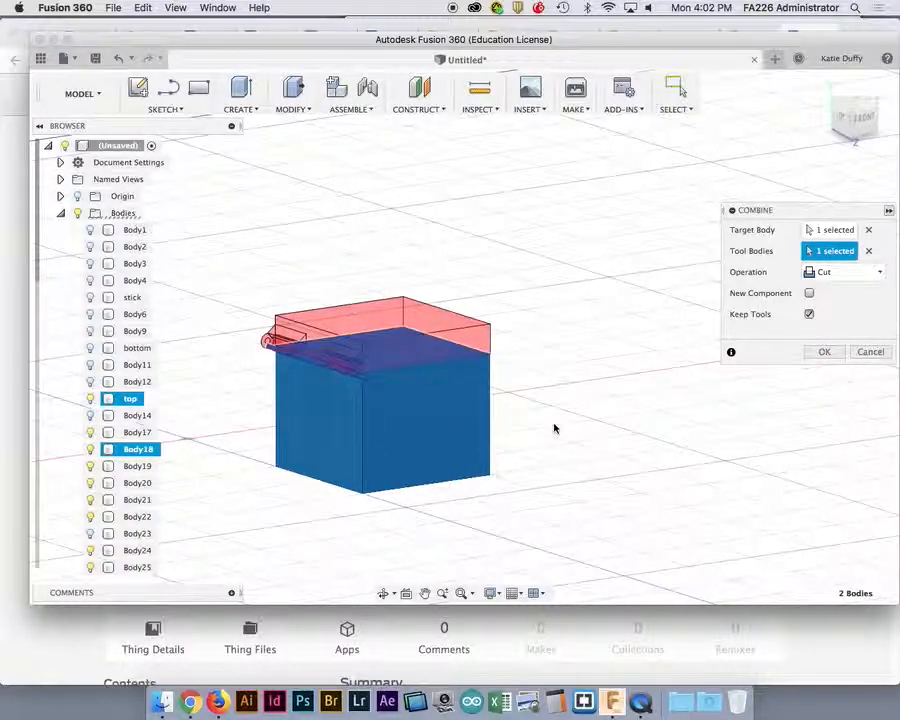
shift+middle_drag(552, 424, 663, 398)
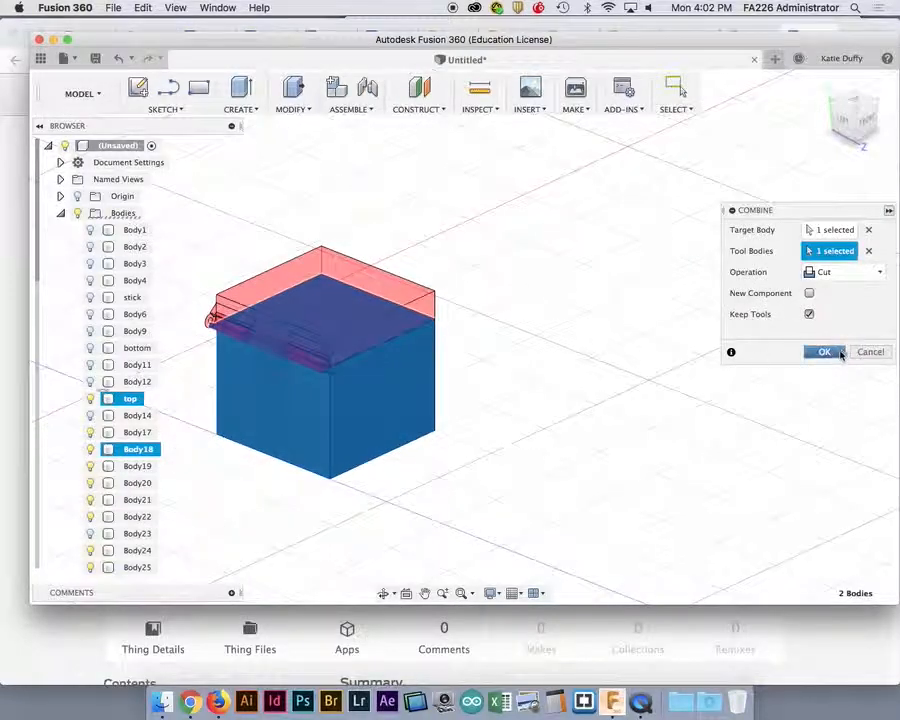
click(842, 353)
Hide the lid body top to expose the cut hinge on Body18.
click(320, 256)
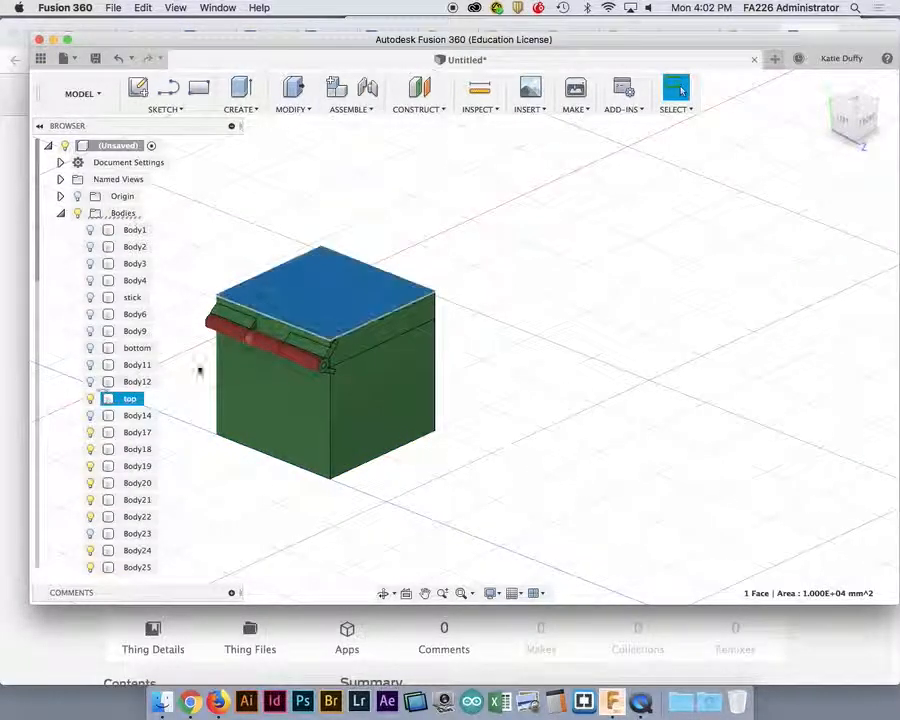
click(90, 399)
click(218, 405)
shift+middle_drag(401, 408, 358, 432)
drag(358, 432, 352, 408)
key(Escape)
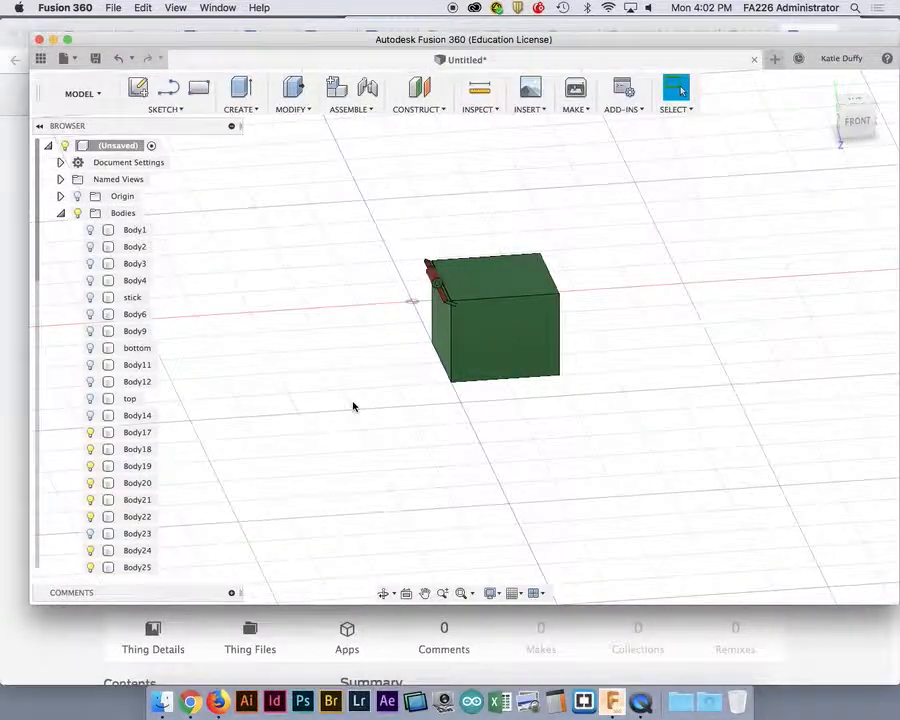
Examine the cut hinge barrel and connecting plate along the upper edge of Body18.
scroll(354, 405, up, 5)
middle_drag(356, 404, 502, 472)
middle_drag(568, 408, 500, 410)
shift+middle_drag(339, 209, 168, 118)
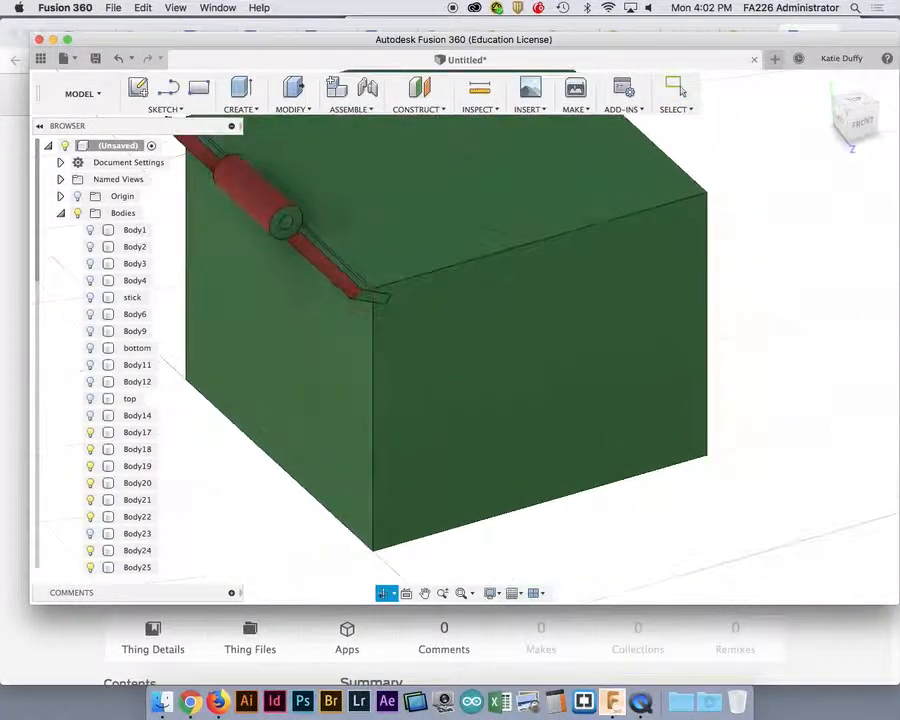
scroll(348, 223, down, 5)
middle_drag(348, 223, 317, 330)
scroll(308, 355, up, 5)
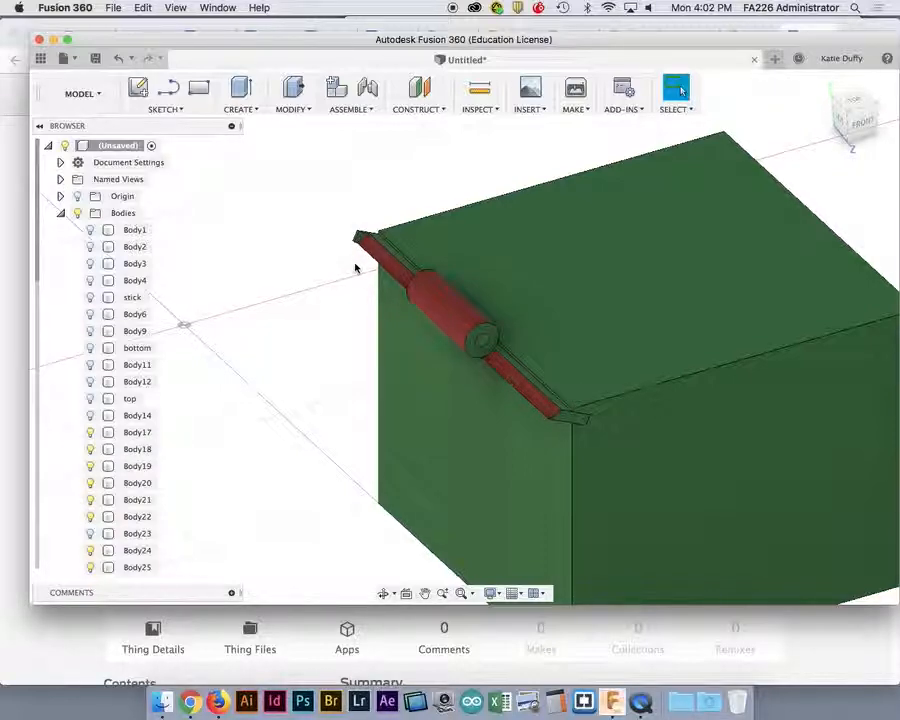
scroll(355, 268, up, 2)
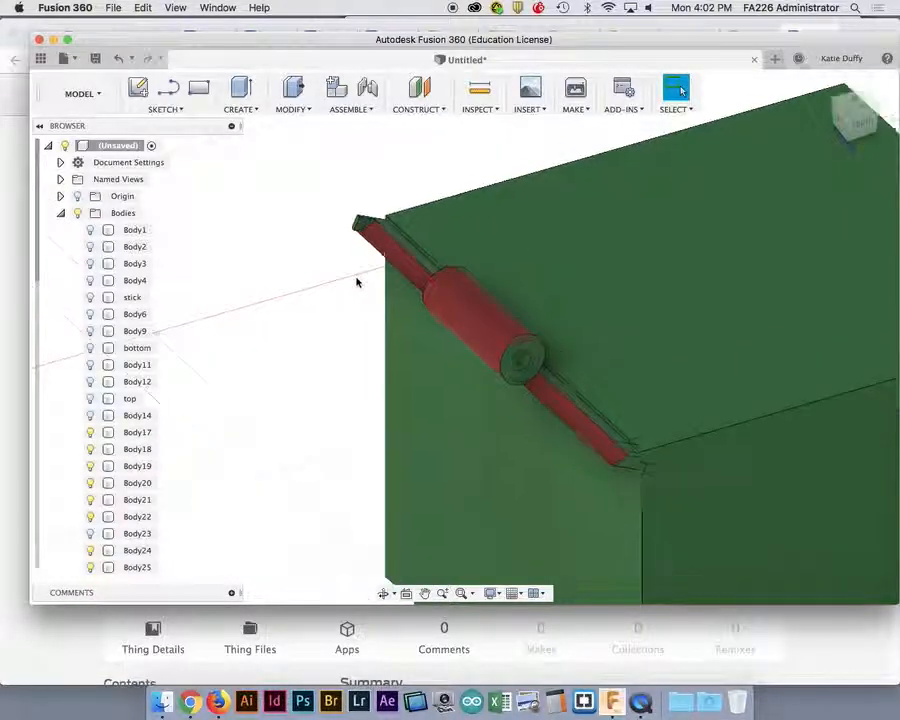
scroll(356, 275, down, 4)
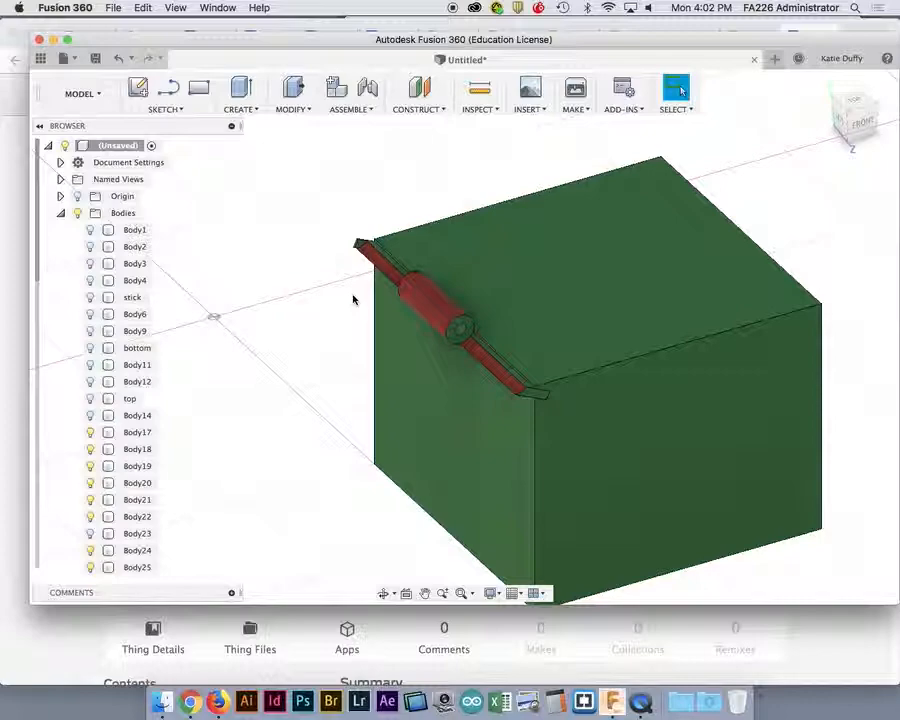
click(466, 364)
scroll(474, 367, down, 2)
scroll(474, 367, up, 5)
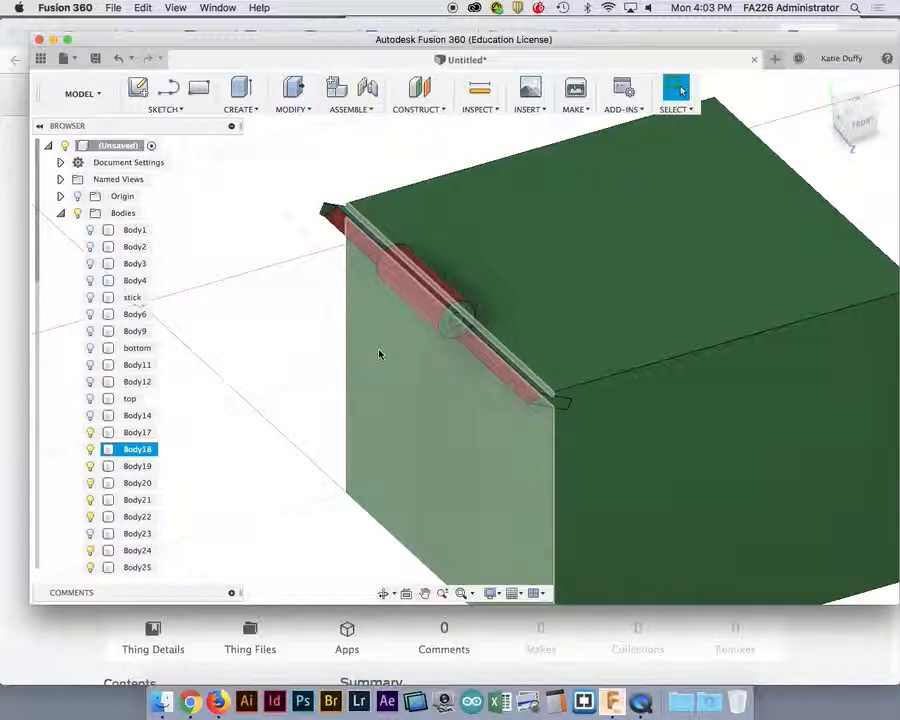
scroll(378, 342, down, 3)
scroll(378, 342, up, 4)
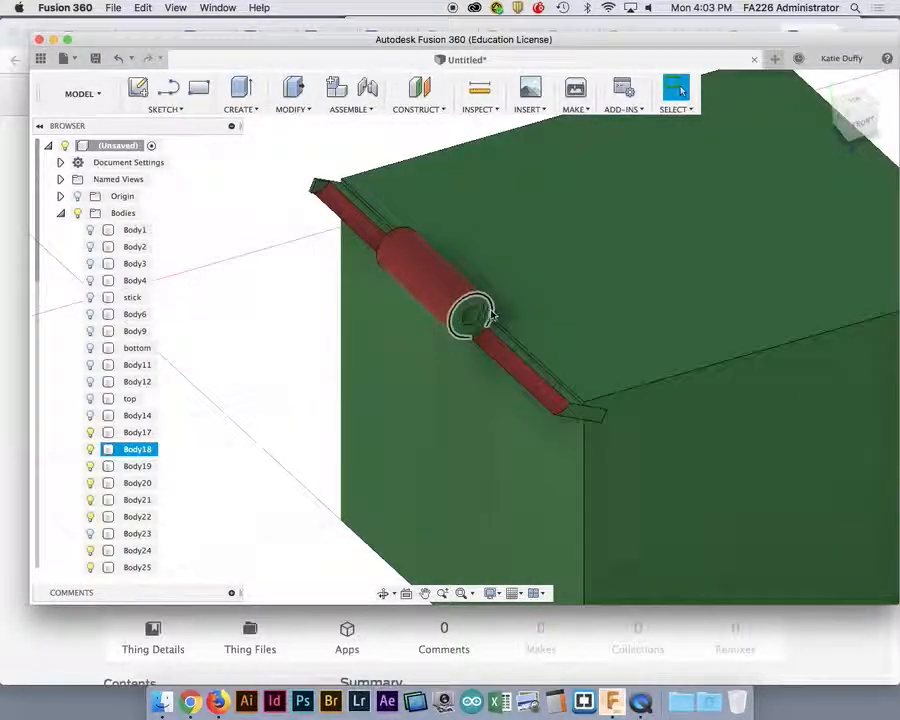
Offset one end face of Body18's central hinge barrel by -0.5 mm using Press Pull.
right_click(478, 314)
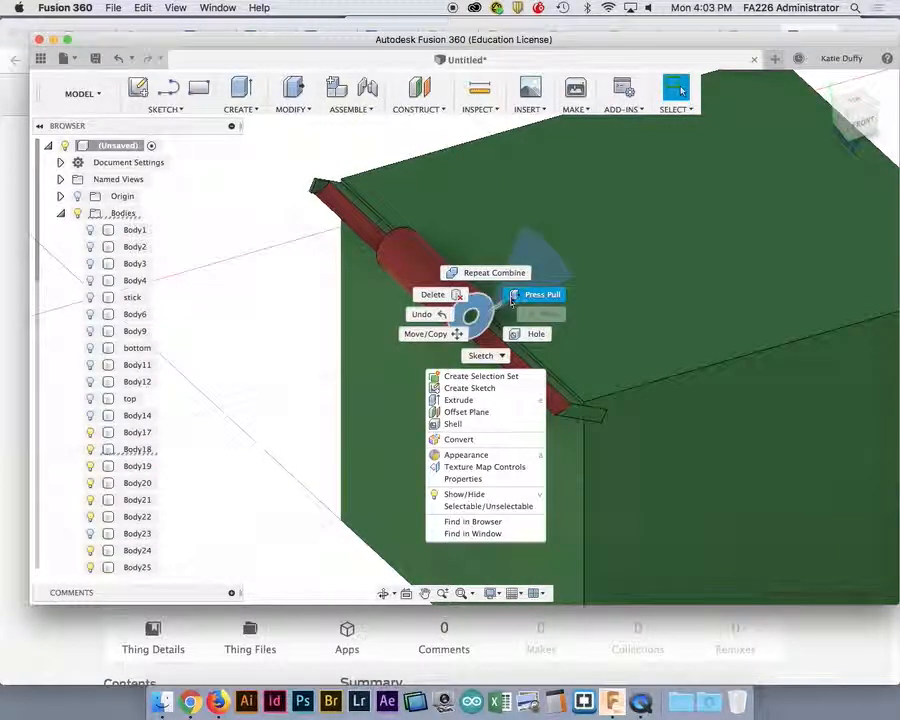
click(511, 296)
shift+middle_drag(257, 498, 305, 500)
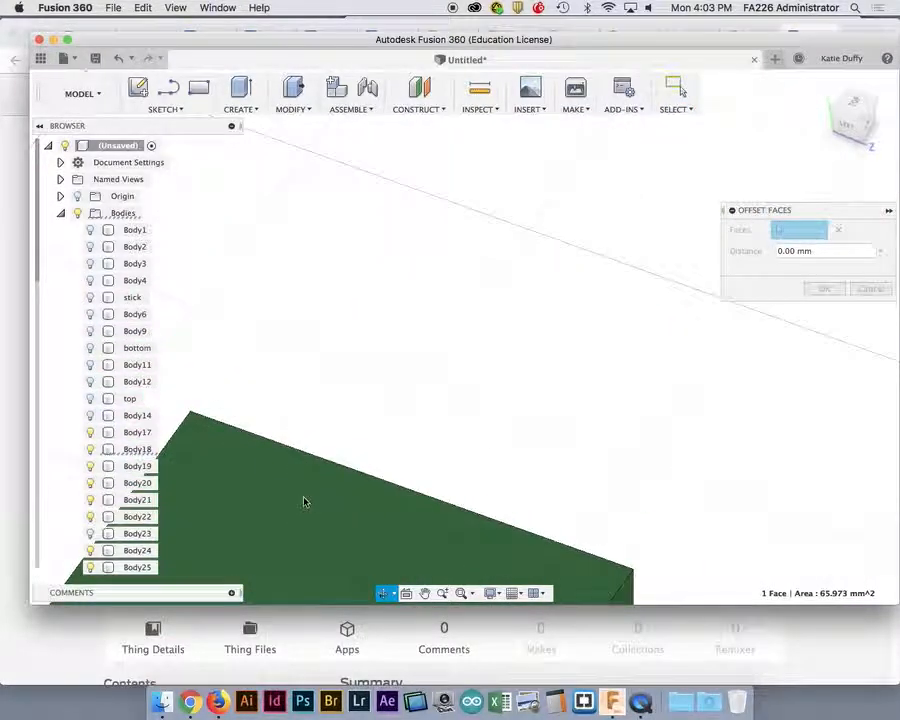
click(846, 127)
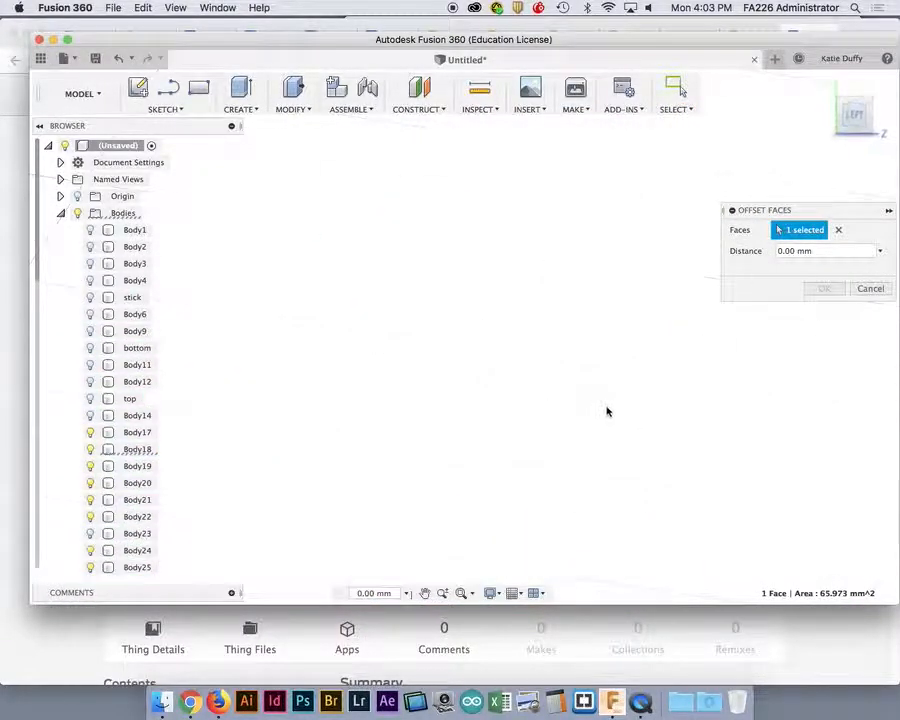
scroll(600, 416, up, 8)
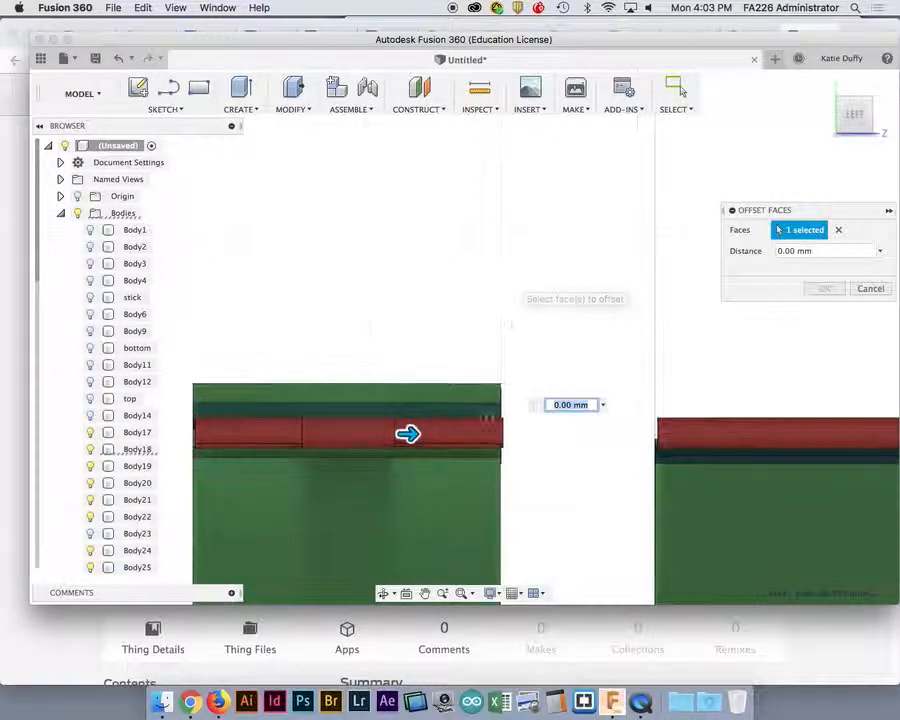
click(557, 405)
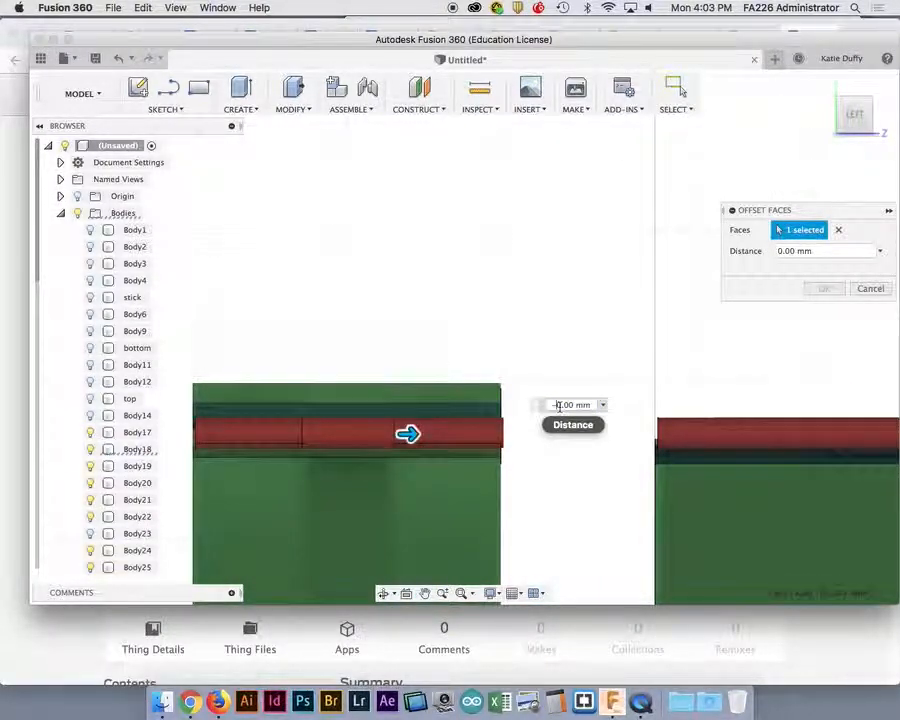
text(-0.)
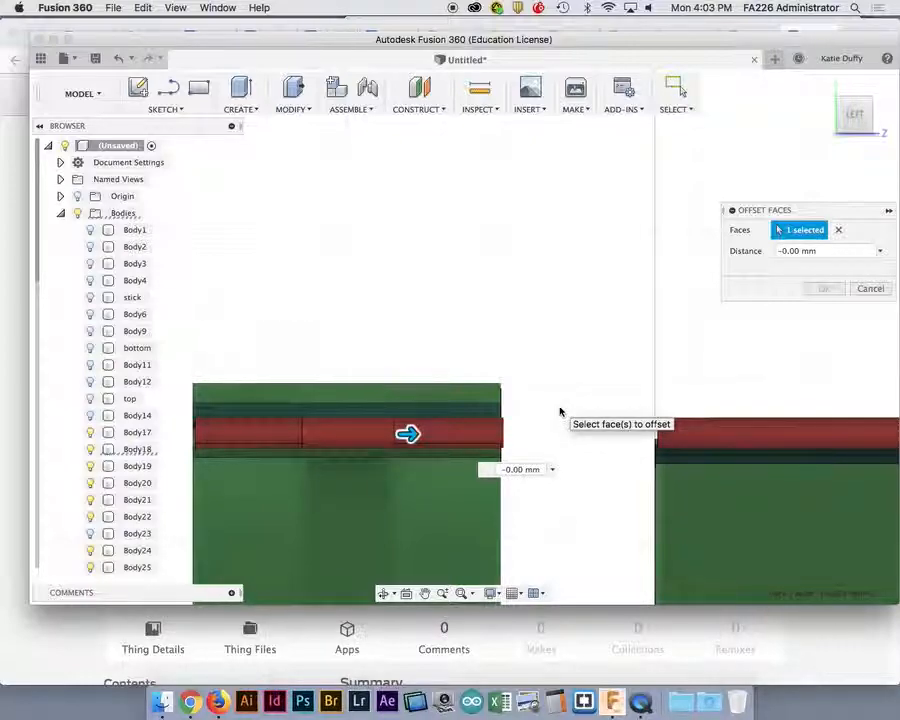
text(5)
key(Return)
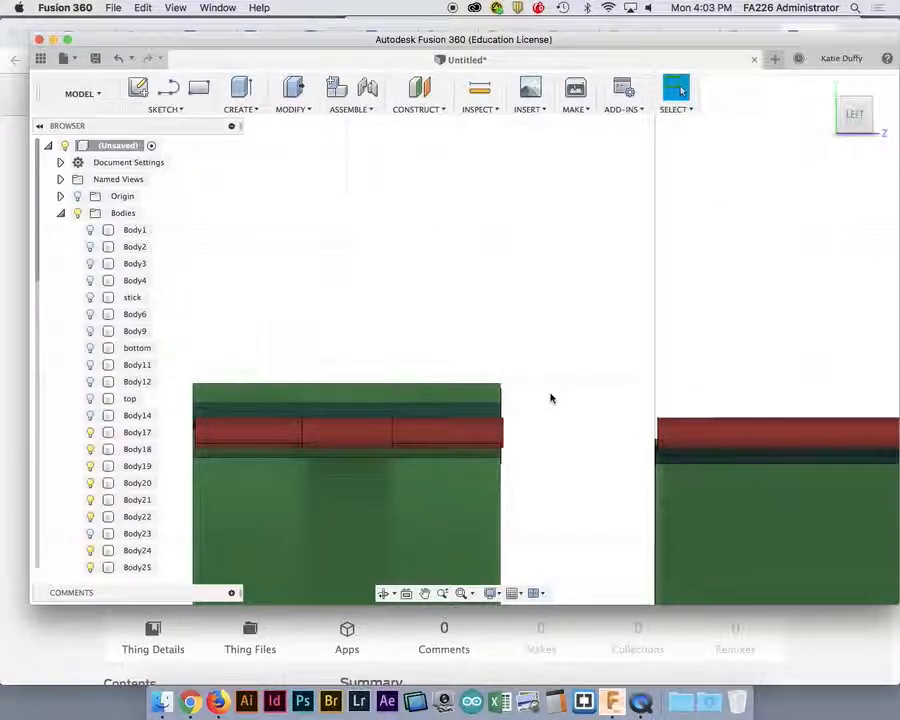
Offset the opposite end face of Body18's hinge barrel by -0.50 mm using Press Pull.
click(388, 484)
shift+middle_drag(388, 482, 413, 490)
click(418, 498)
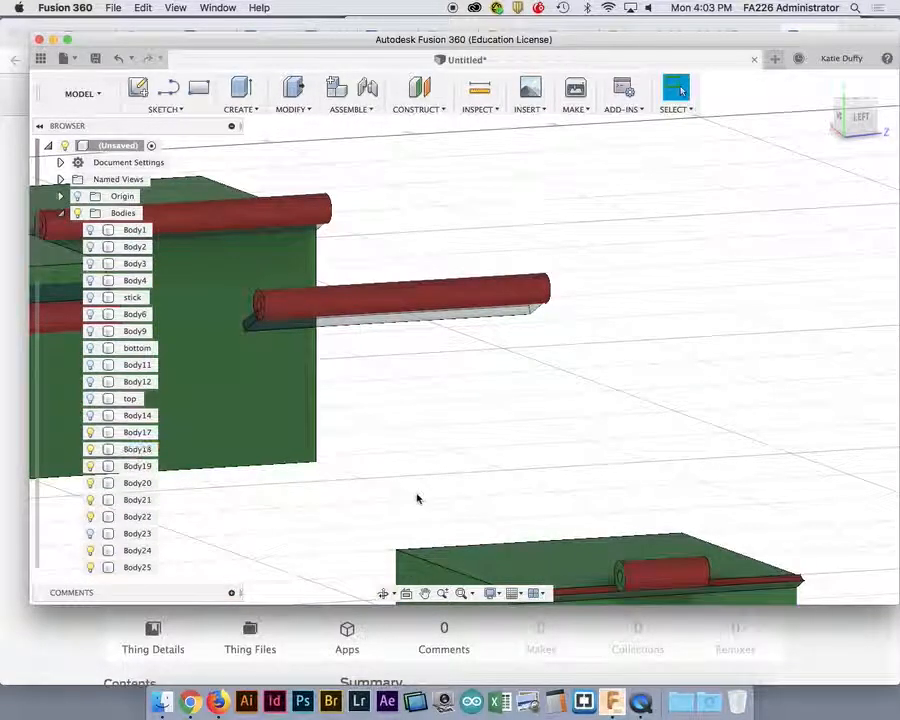
scroll(418, 498, up, 3)
scroll(418, 498, down, 5)
click(540, 530)
middle_drag(540, 530, 584, 270)
scroll(588, 274, up, 3)
scroll(588, 274, up, 5)
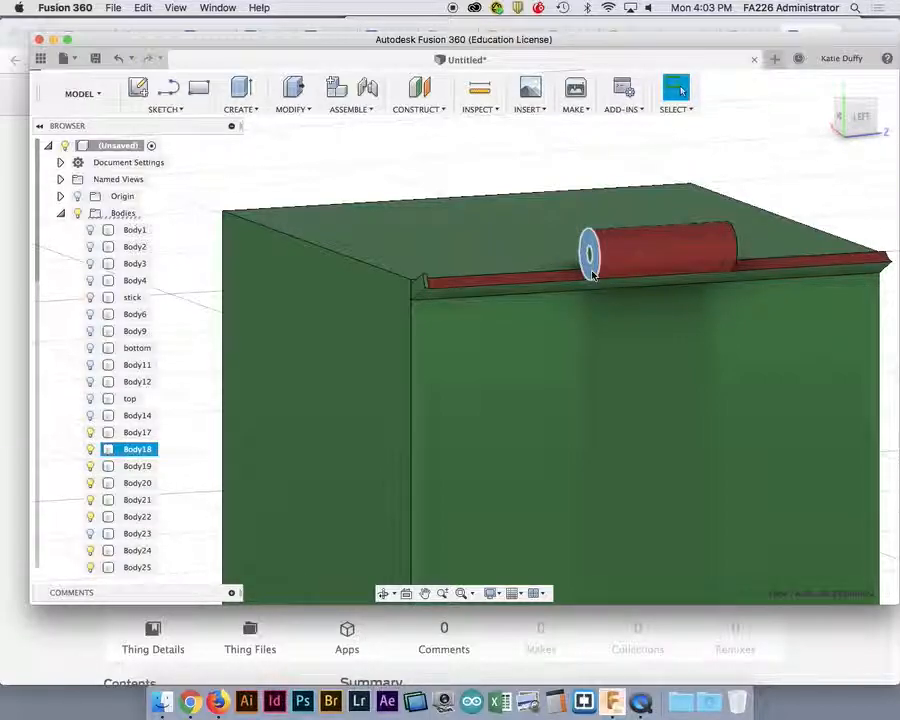
right_click(588, 258)
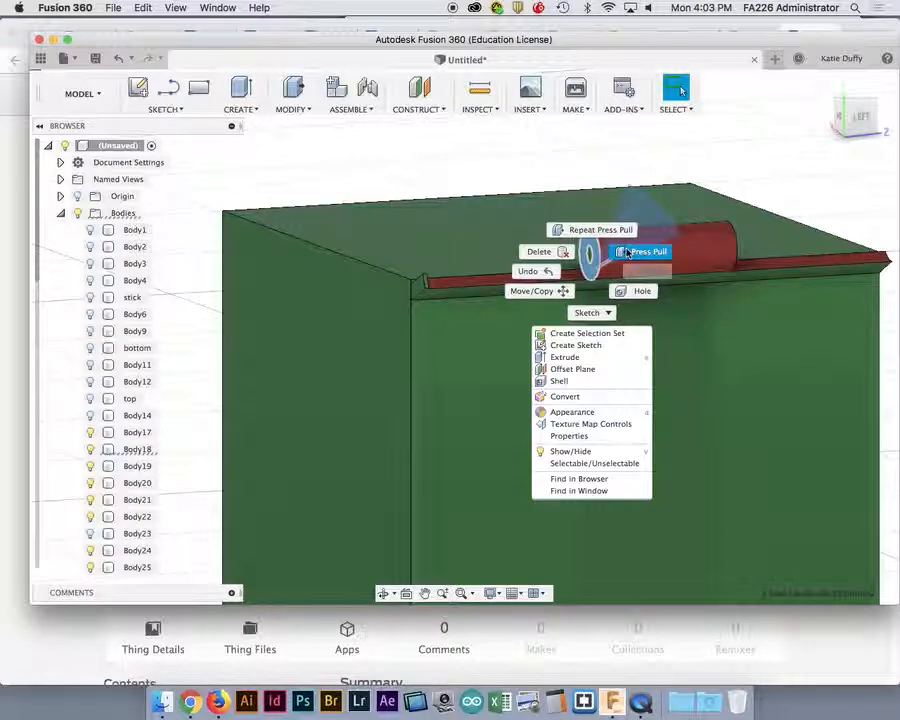
click(630, 251)
click(797, 254)
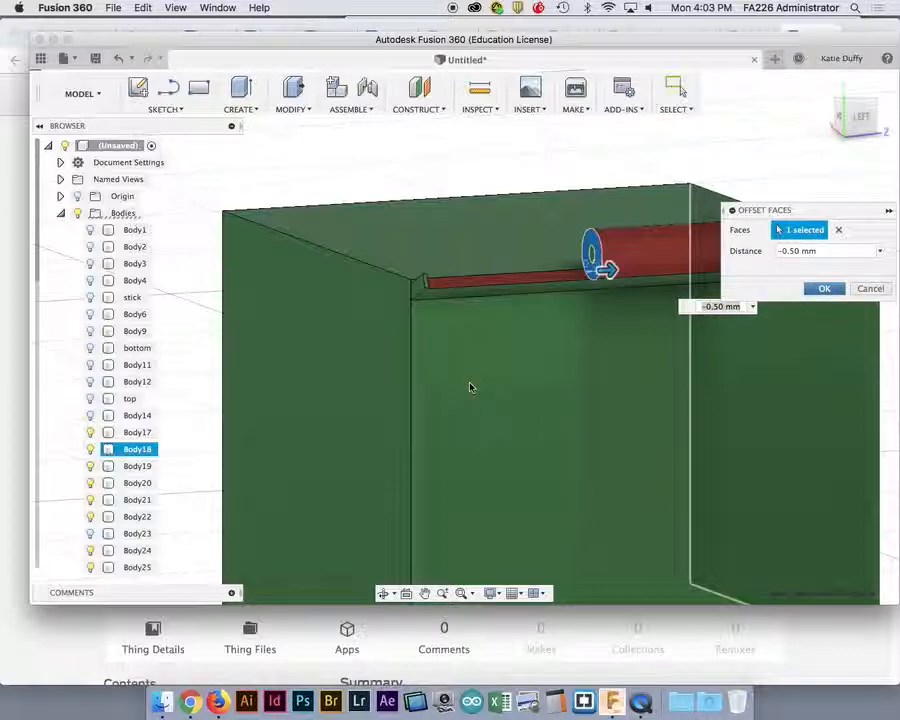
click(820, 289)
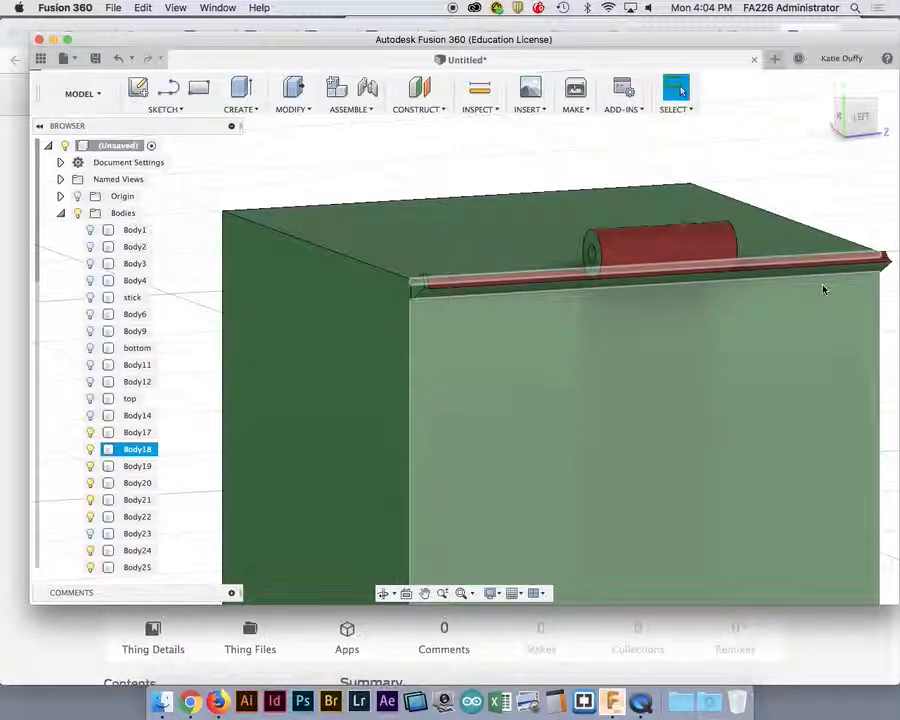
Show the lid body top again and examine the clearance gaps between its hinge barrels and Body18's central barrel.
click(91, 400)
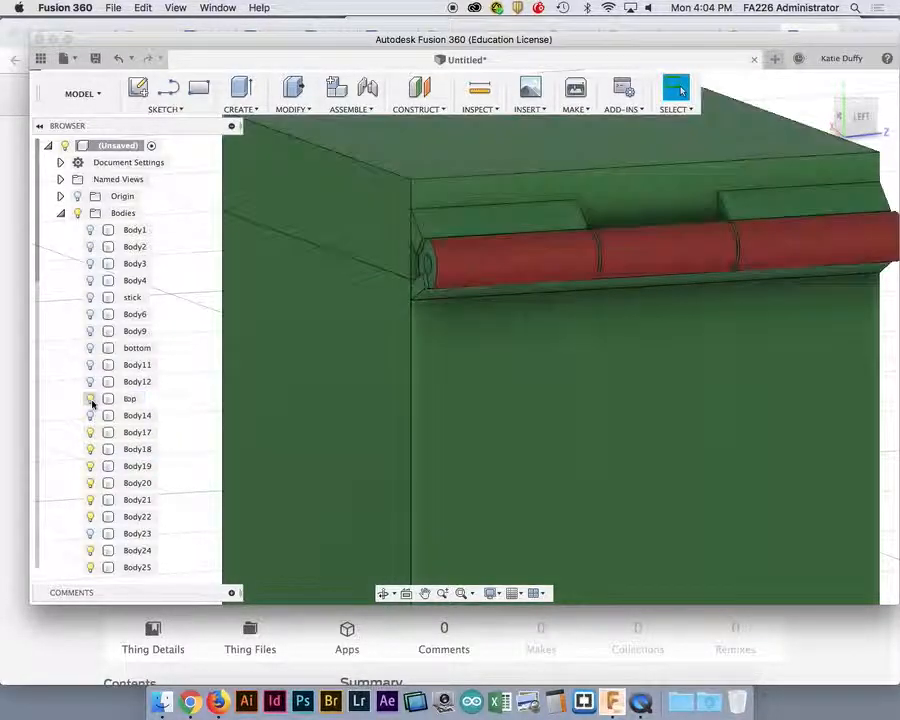
shift+middle_drag(511, 428, 494, 434)
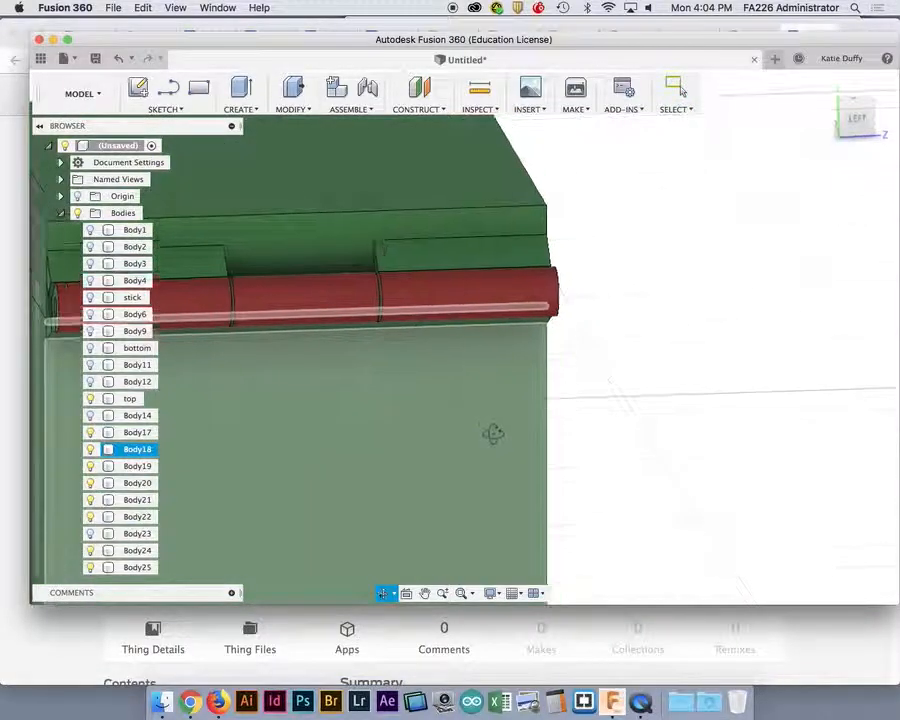
middle_drag(640, 362, 640, 362)
drag(640, 362, 857, 331)
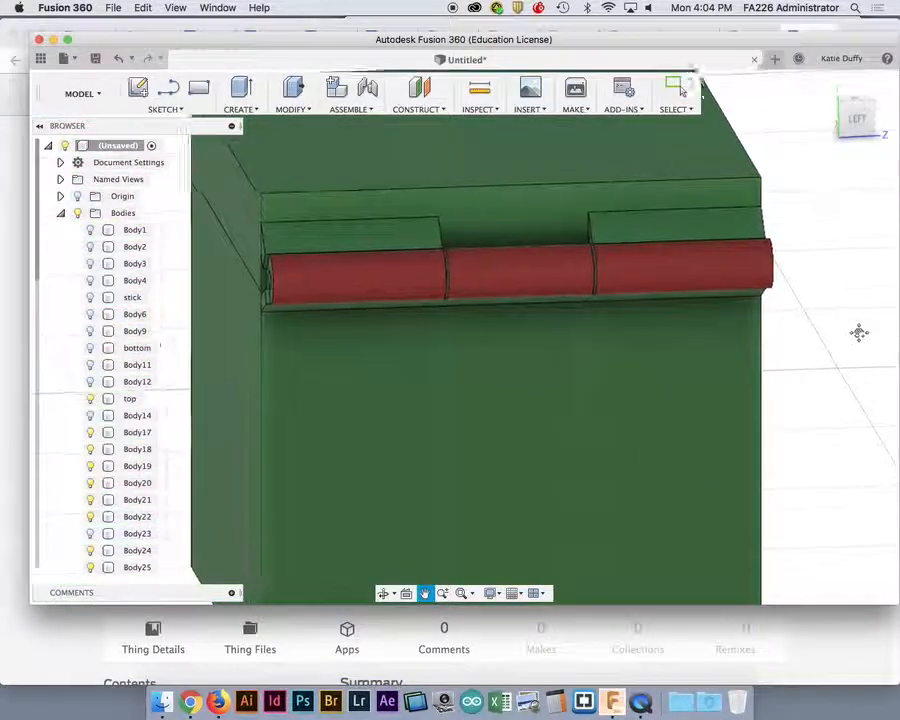
key(Escape)
click(450, 283)
click(454, 284)
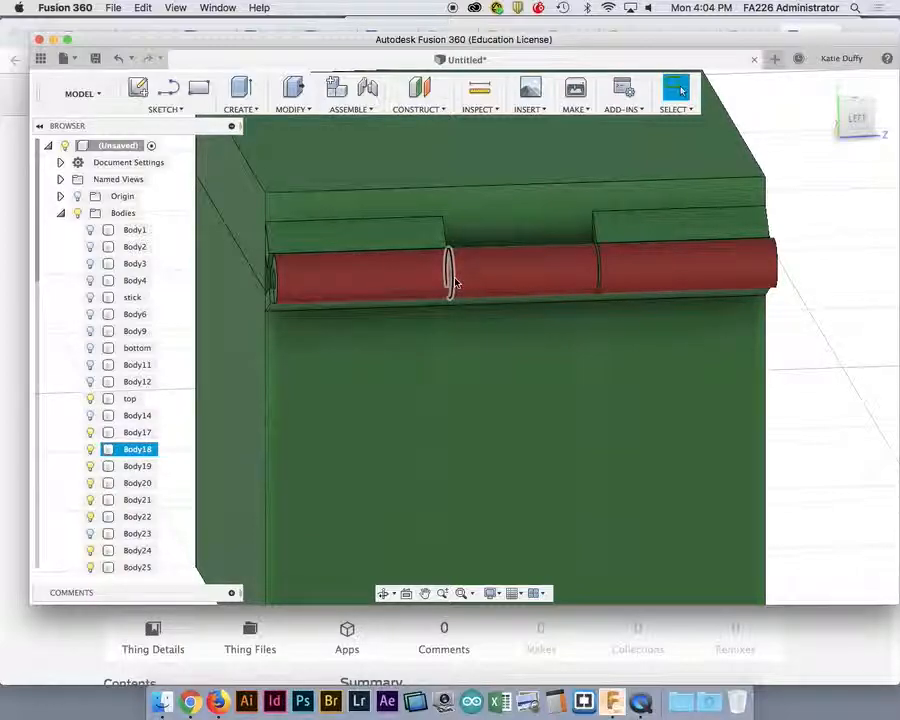
click(187, 430)
shift+middle_drag(187, 430, 209, 443)
middle_drag(395, 441, 153, 338)
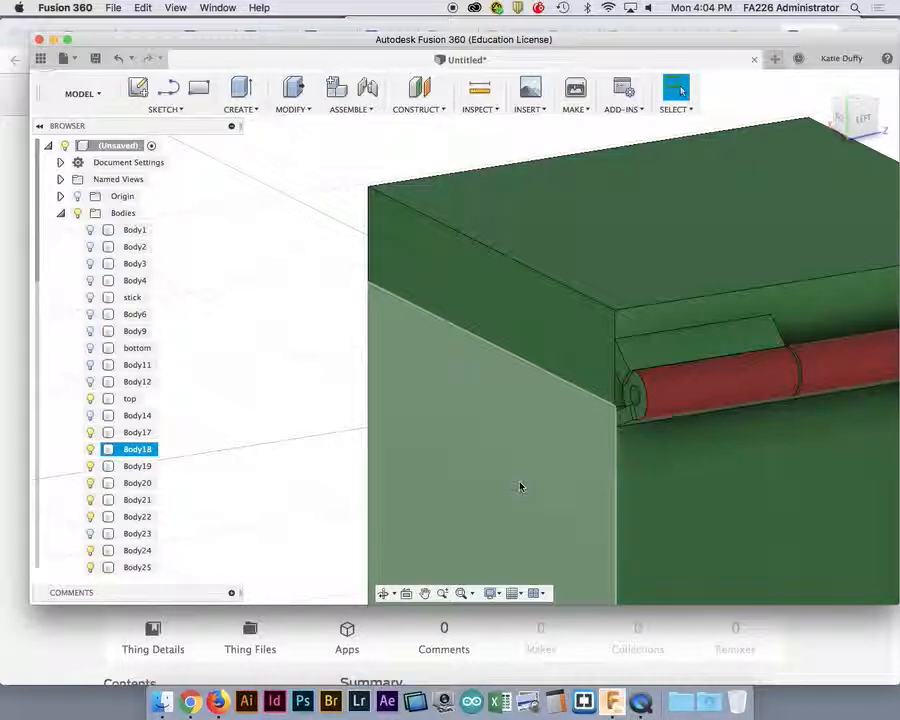
scroll(519, 486, down, 2)
scroll(458, 486, down, 3)
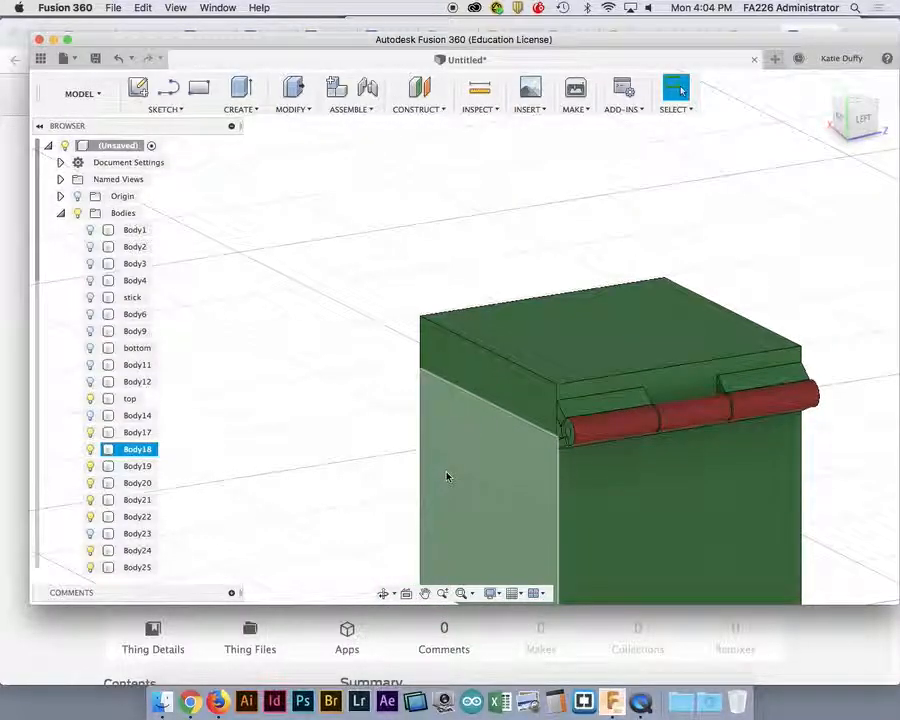
scroll(447, 476, down, 2)
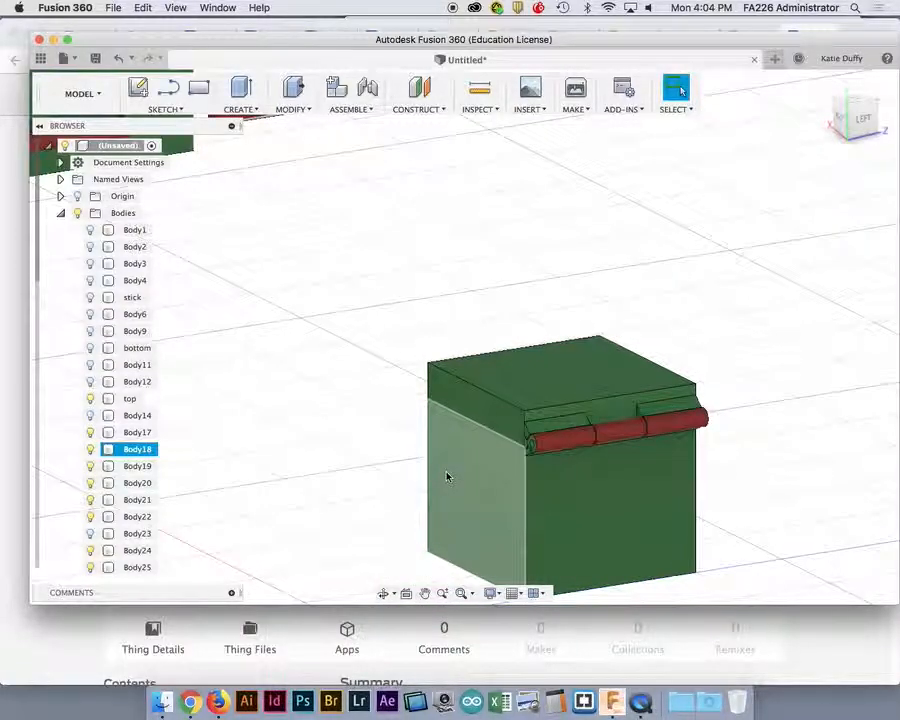